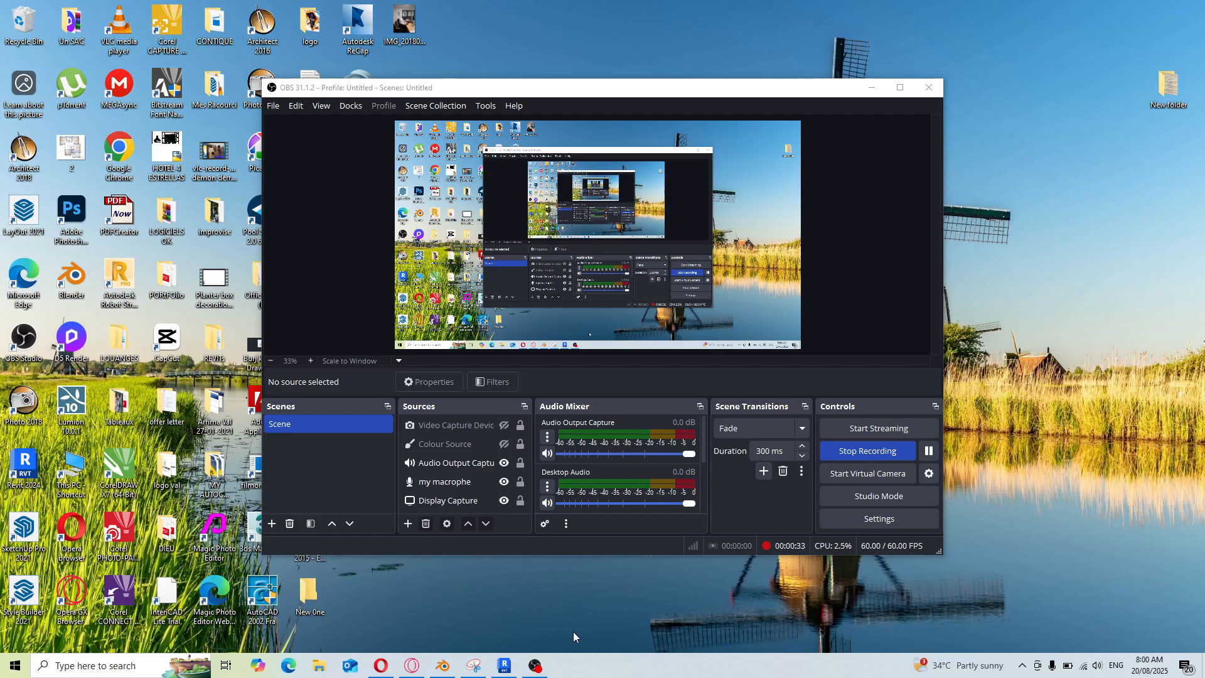
Switch to Revit and start a new family from the Metric Baluster template
left_click(502, 666)
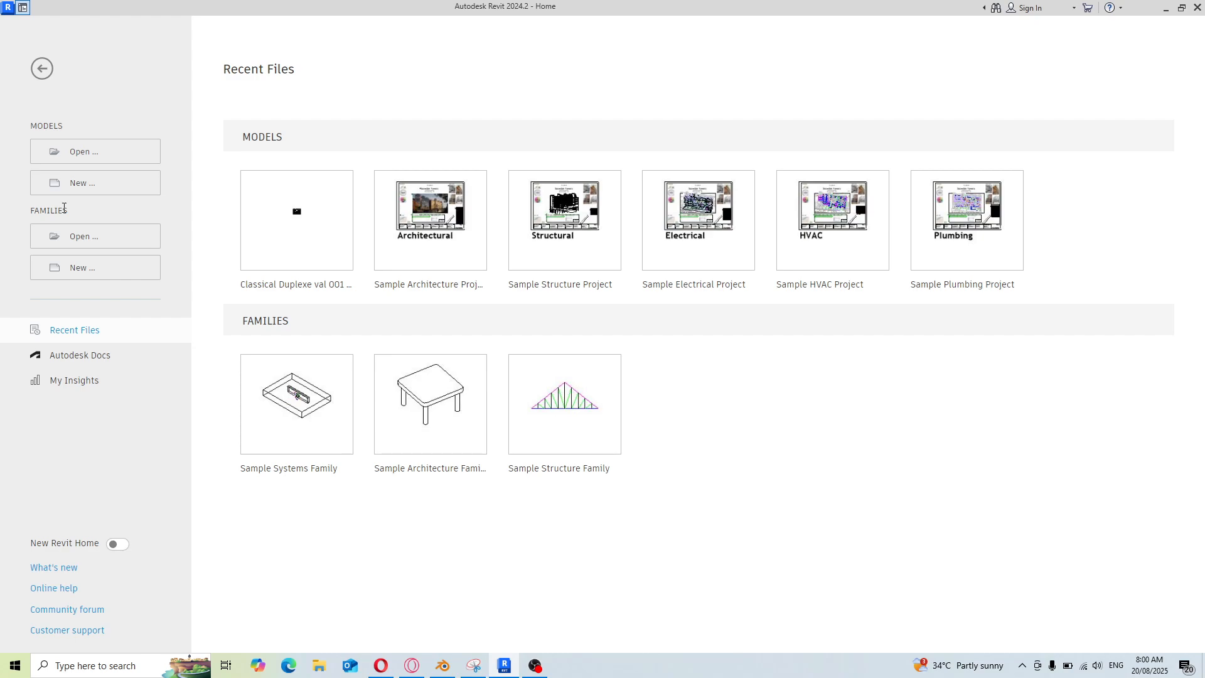
left_click(91, 275)
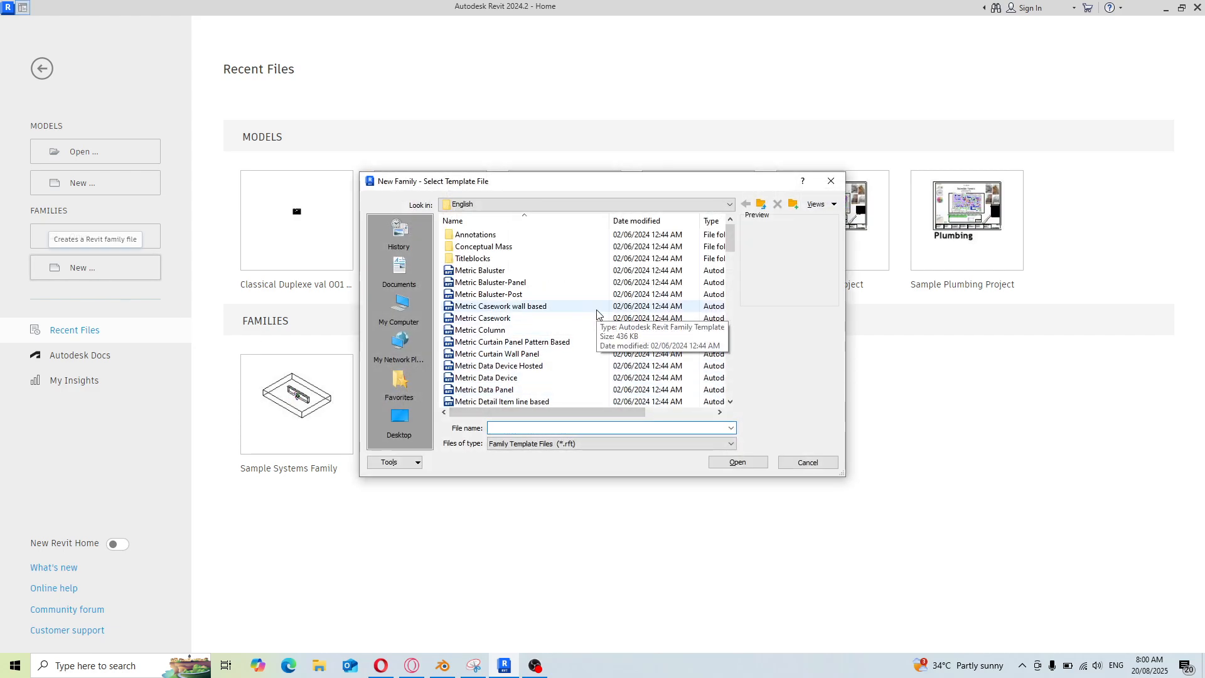
left_click(471, 274)
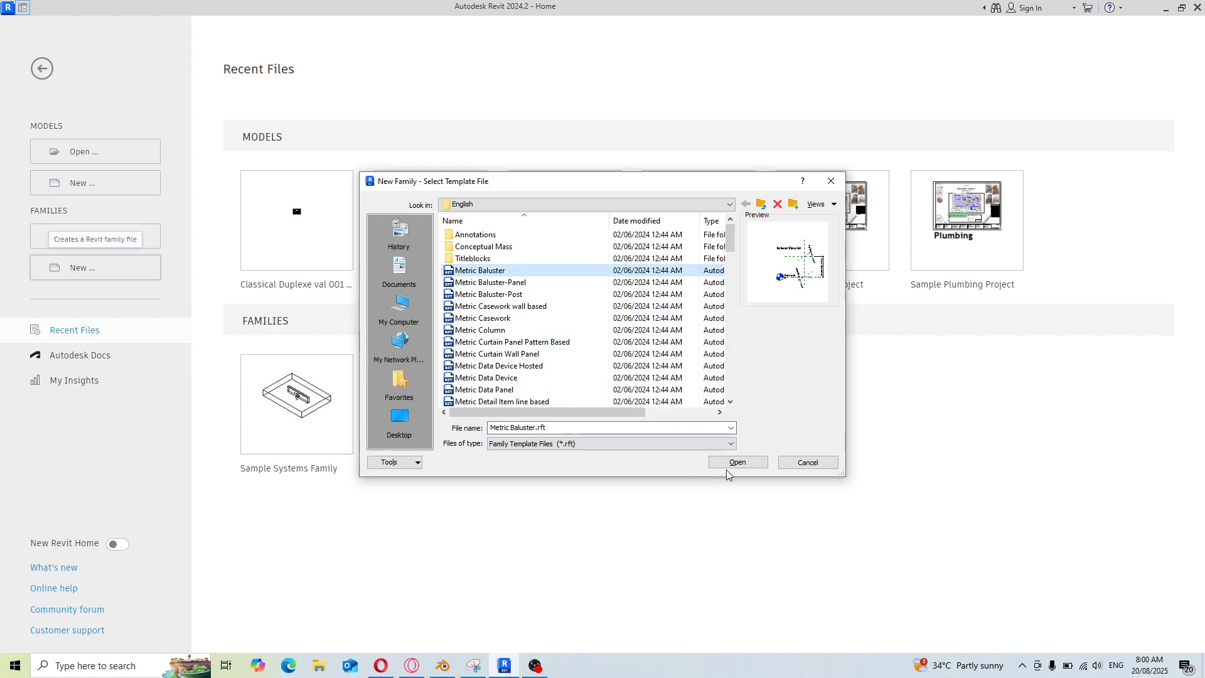
left_click(744, 463)
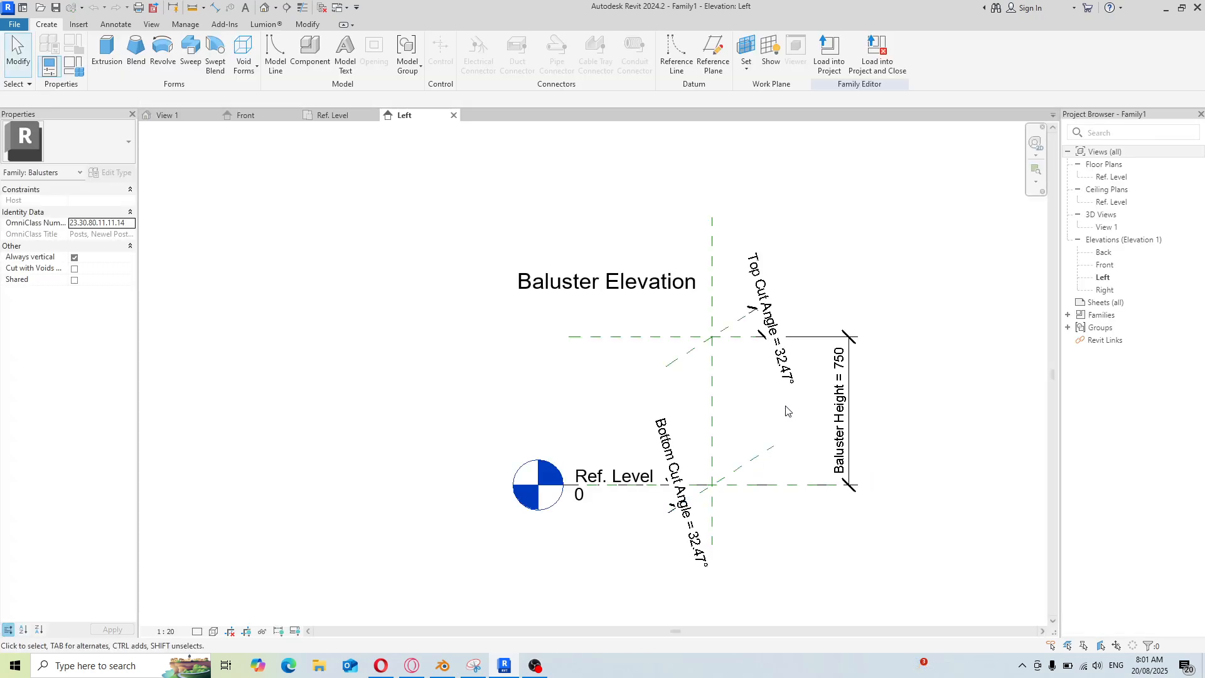
Inspect the Baluster Height dimension in the Left elevation view
scroll(784, 411, "up", 3)
scroll(760, 409, "up", 1)
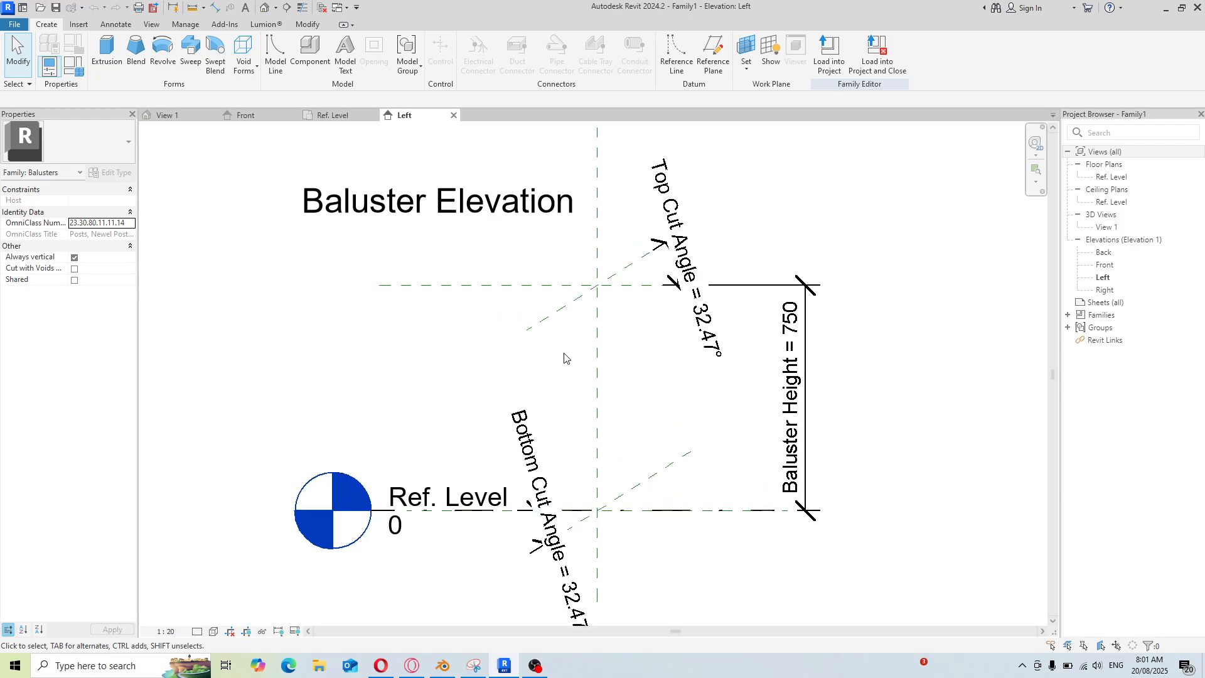
scroll(558, 354, "down", 2)
scroll(627, 362, "up", 1)
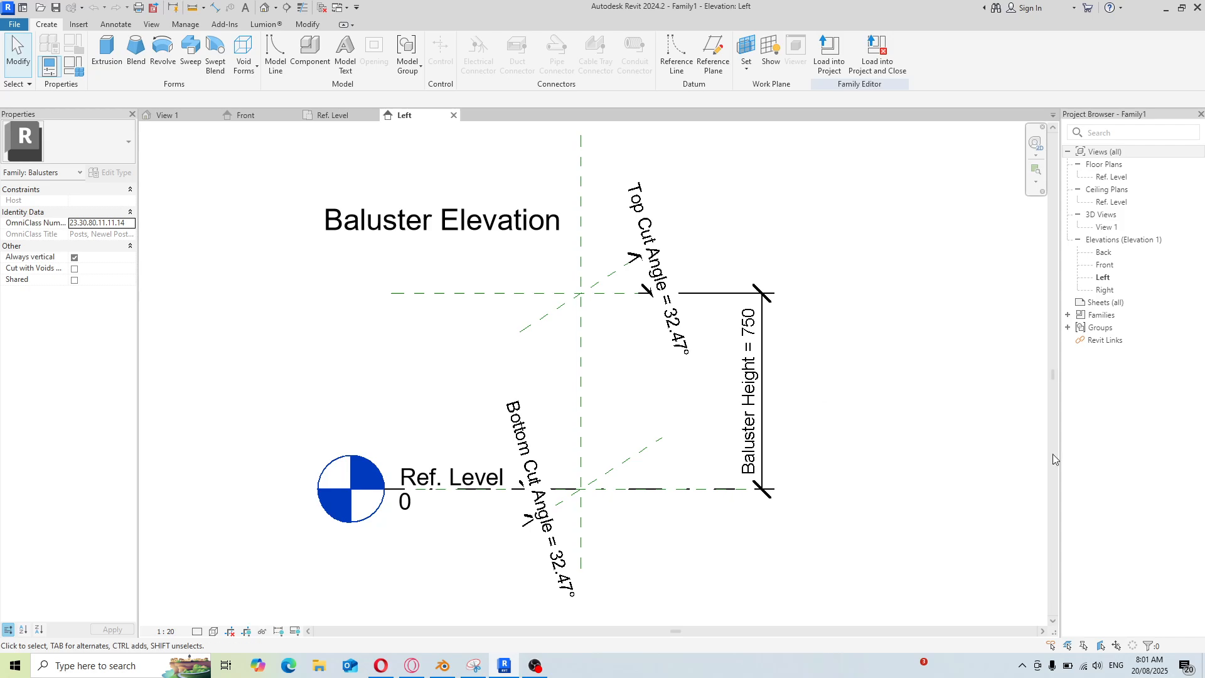
left_click(749, 397)
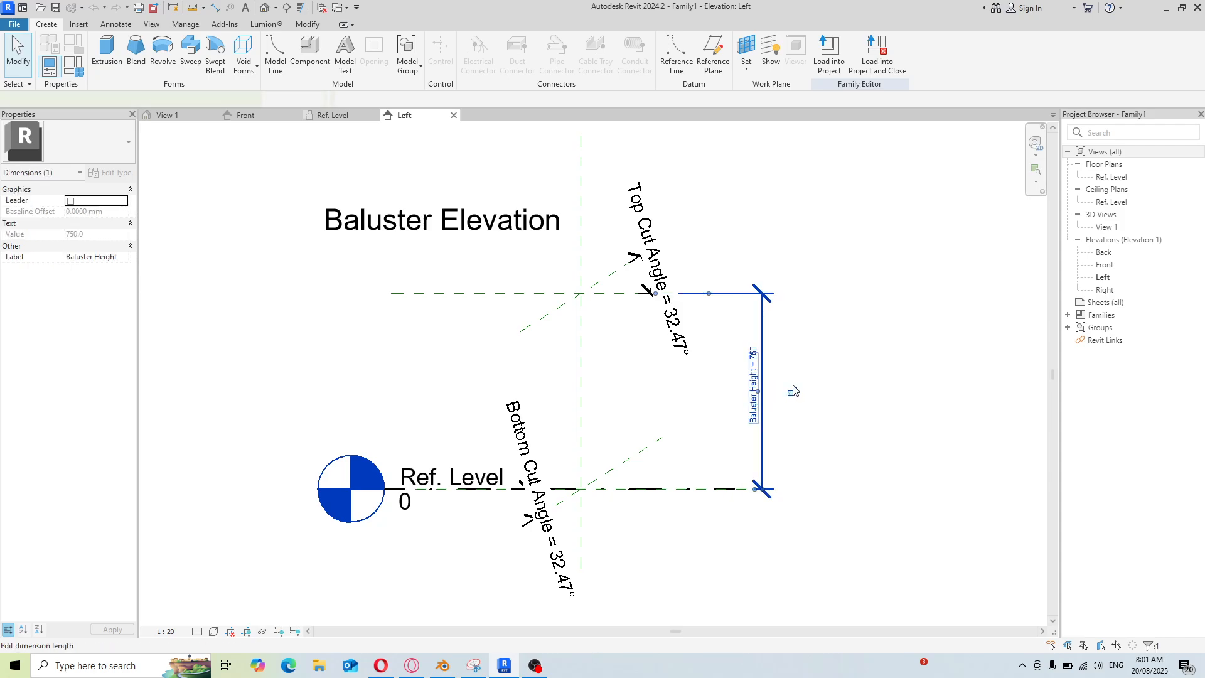
left_click(828, 346)
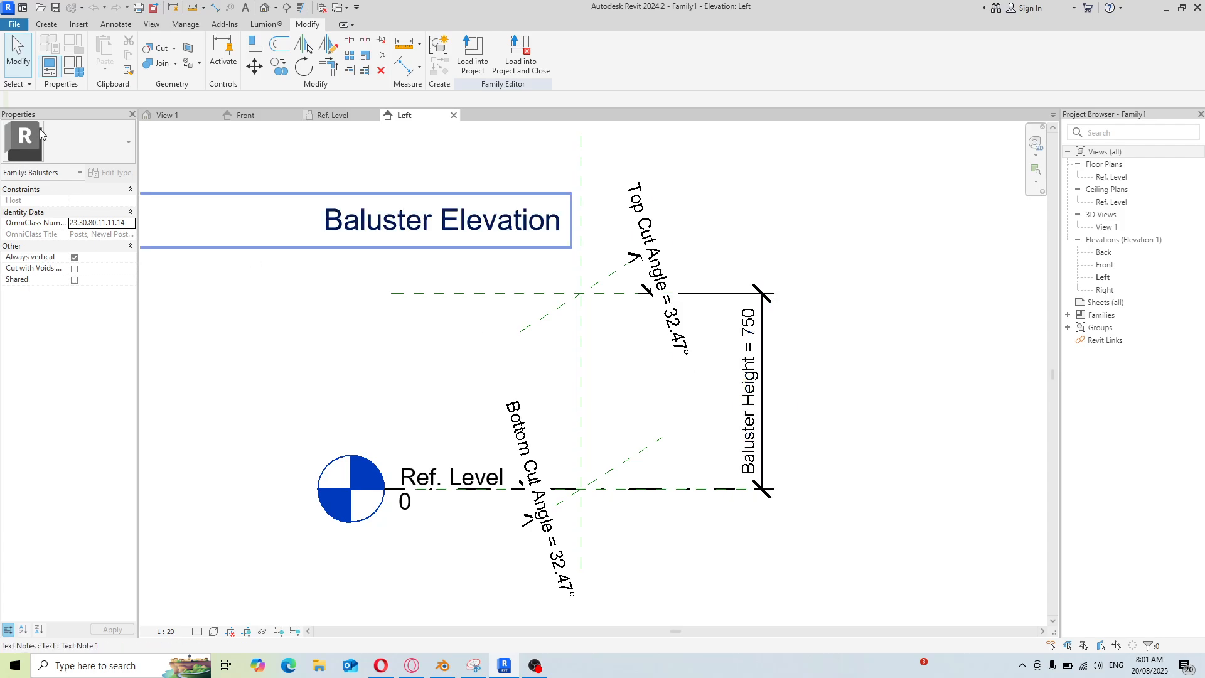
Set the Baluster Height parameter to 700 in the family types
left_click(53, 68)
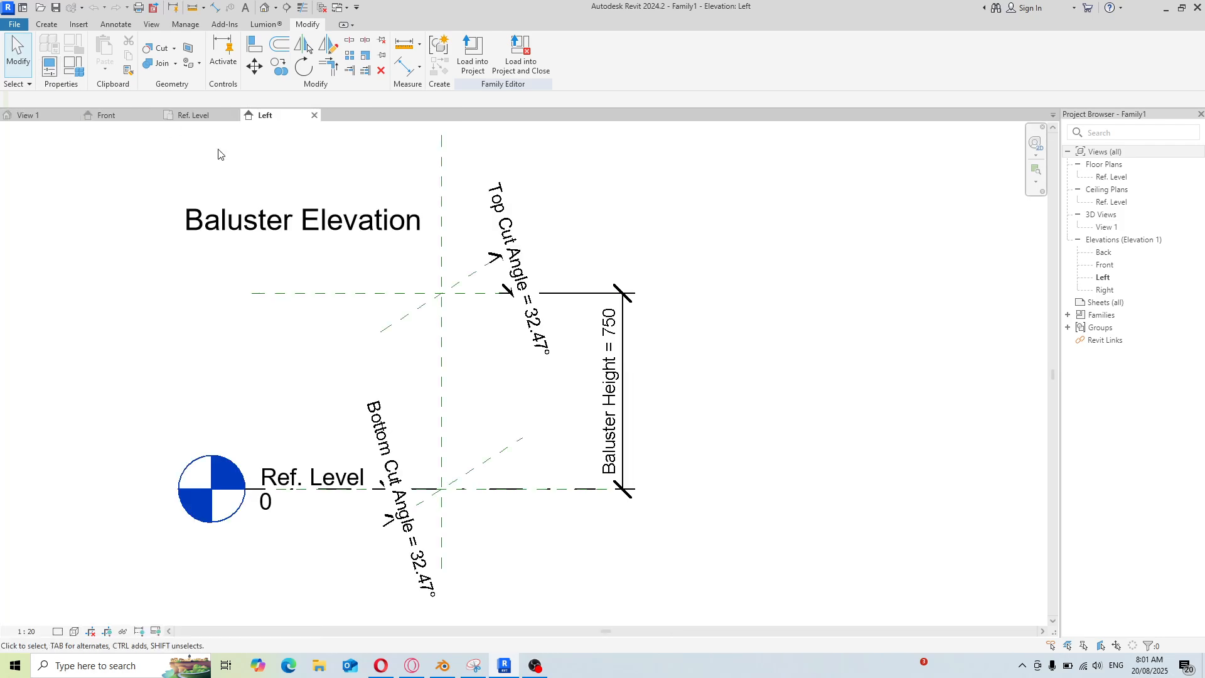
left_click(49, 66)
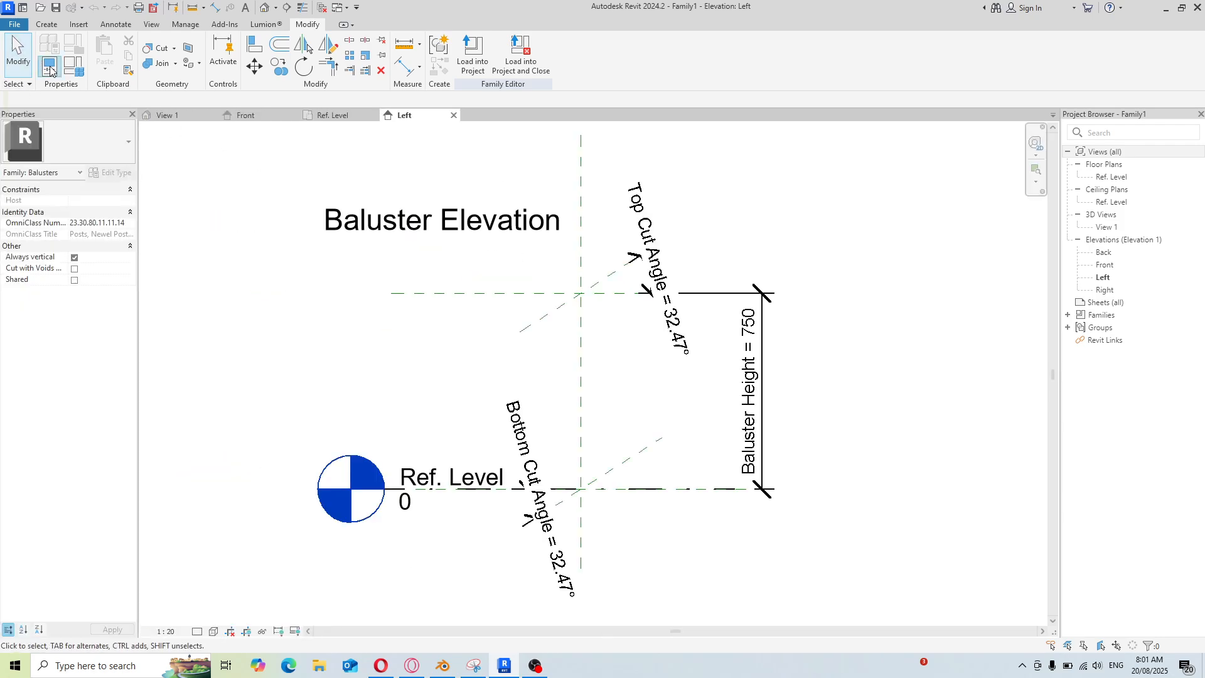
left_click(74, 66)
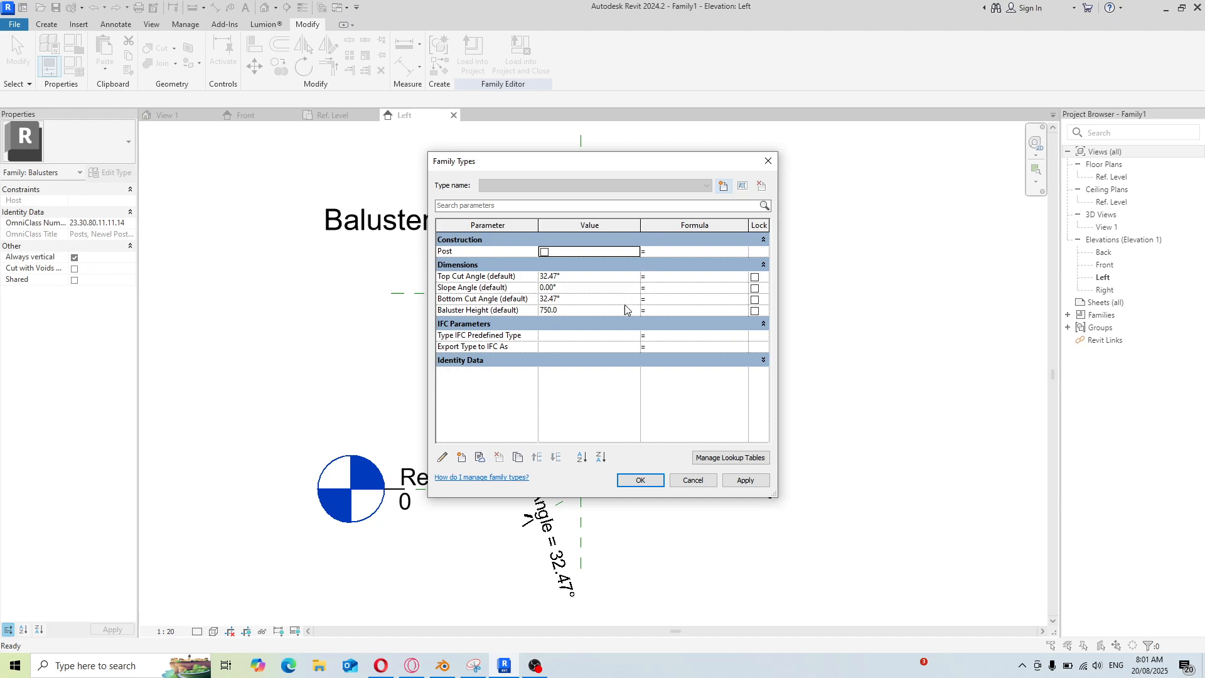
left_click(549, 311)
key("BackSpace")
type("0")
left_click(640, 480)
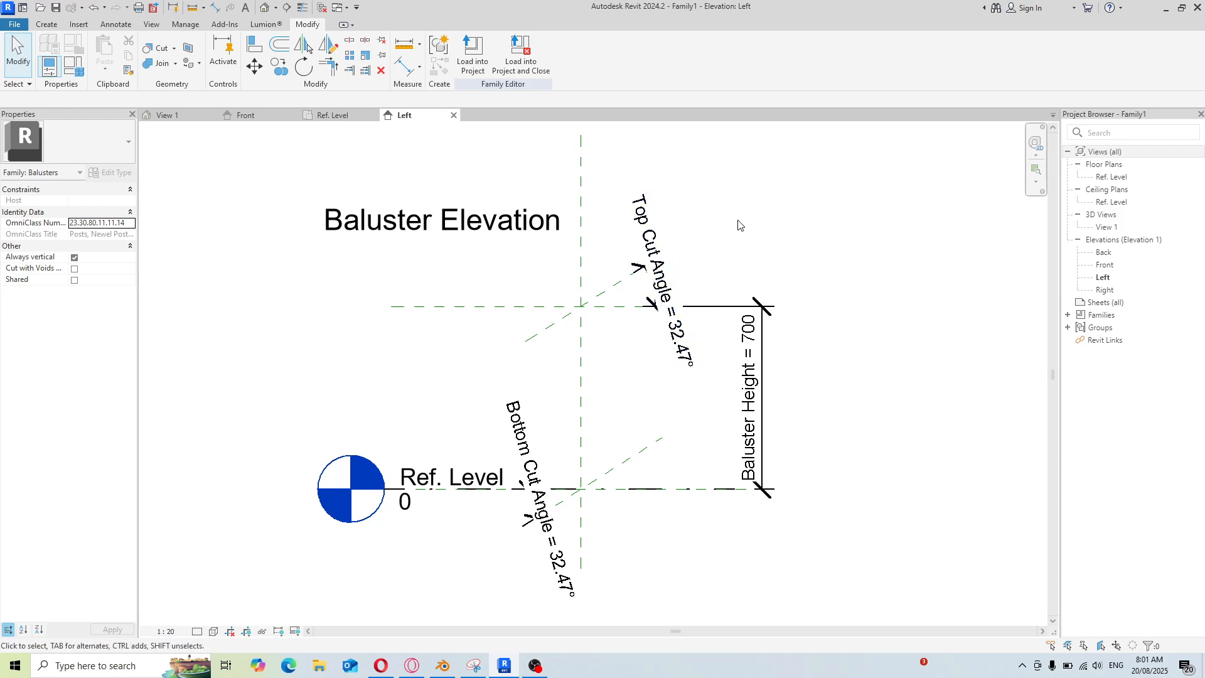
Open the project units and set the Distance format to centimetres rounded to the nearest 100
key("u")
right_click(726, 228)
left_click(703, 201)
key("u")
key("n")
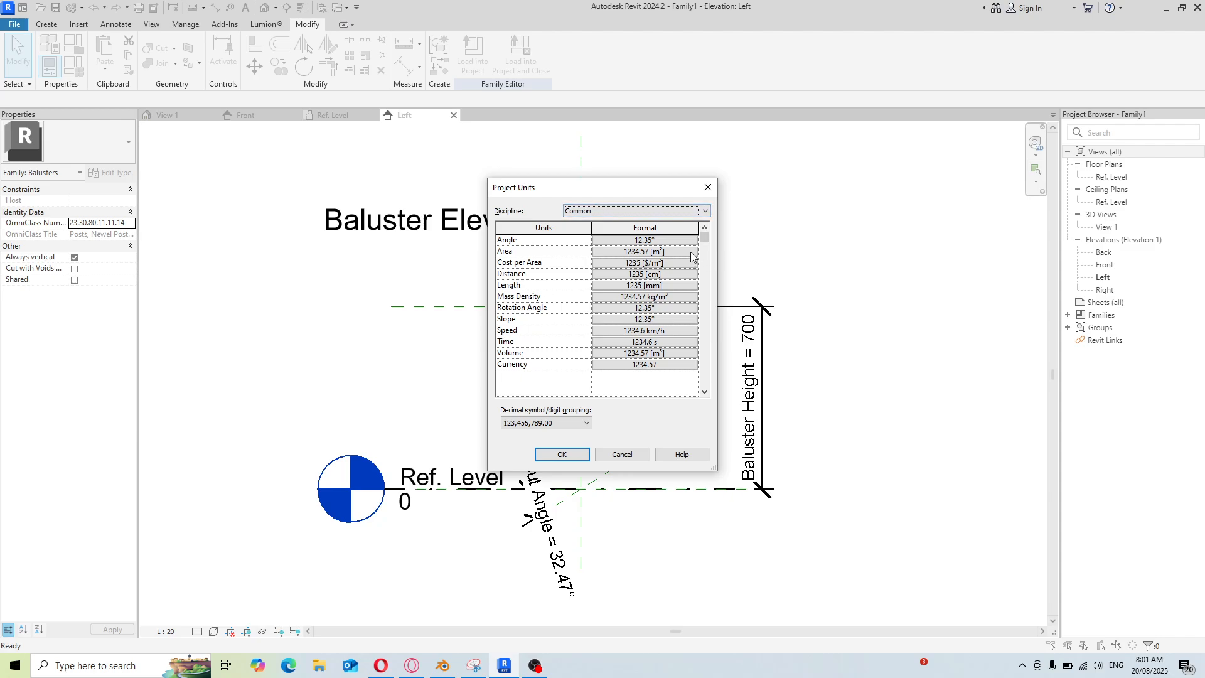
left_click(684, 276)
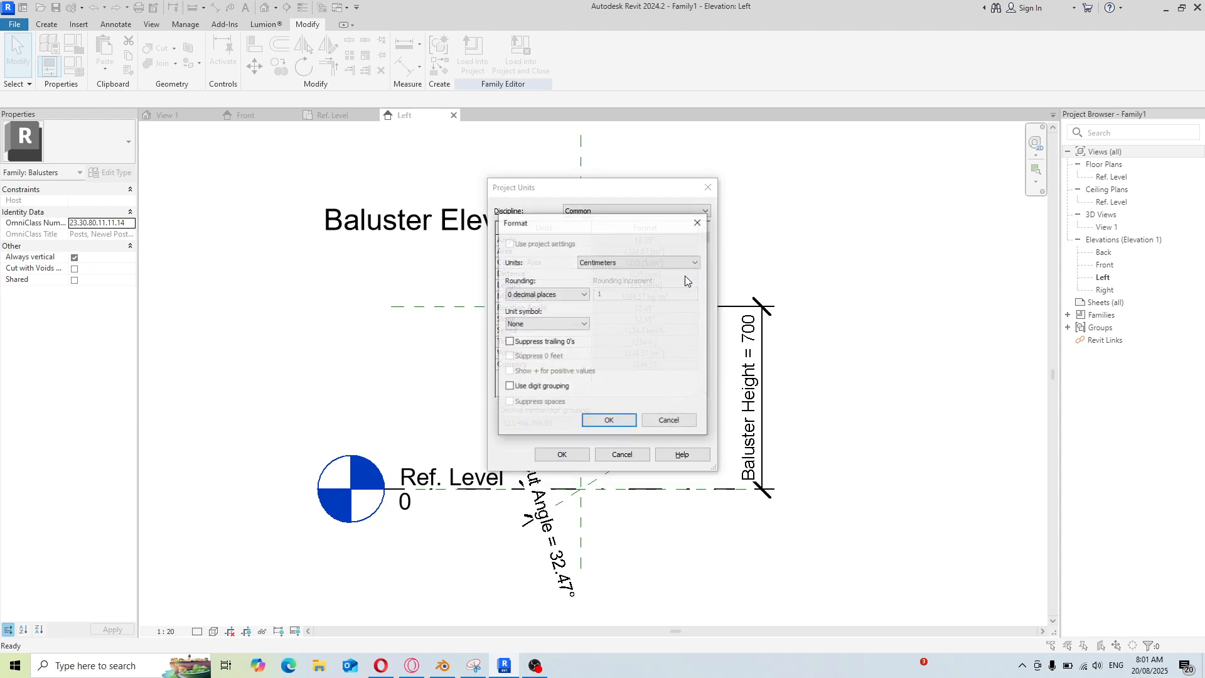
left_click(583, 294)
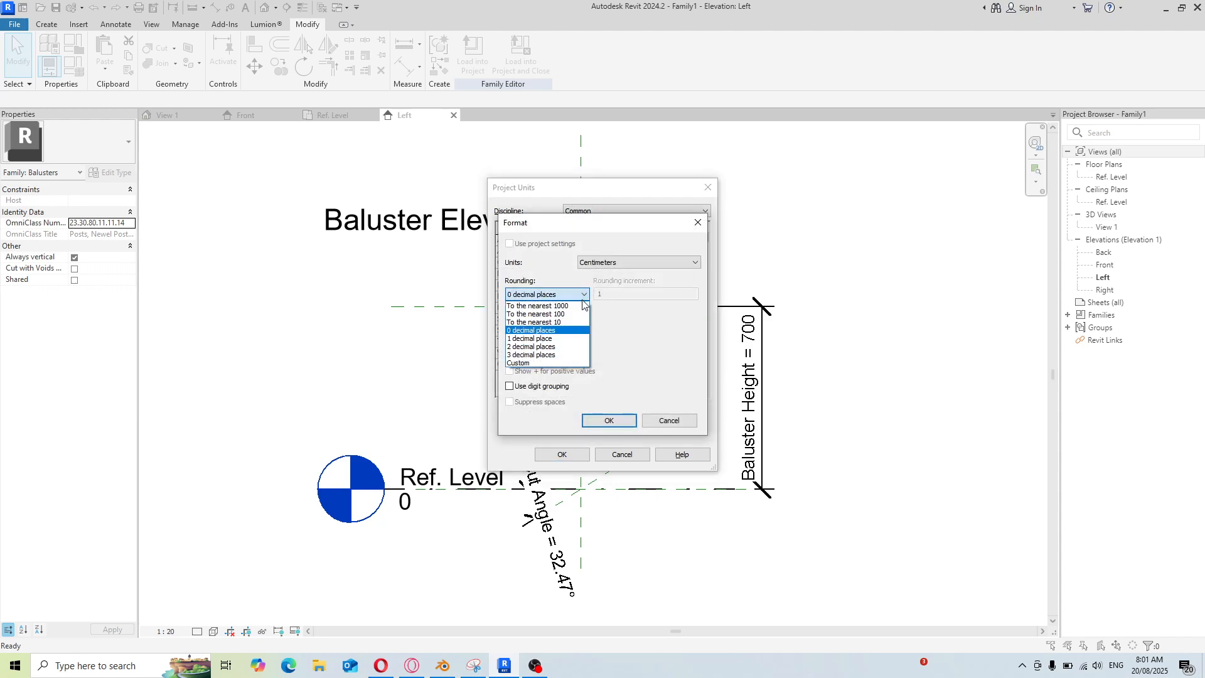
left_click(572, 347)
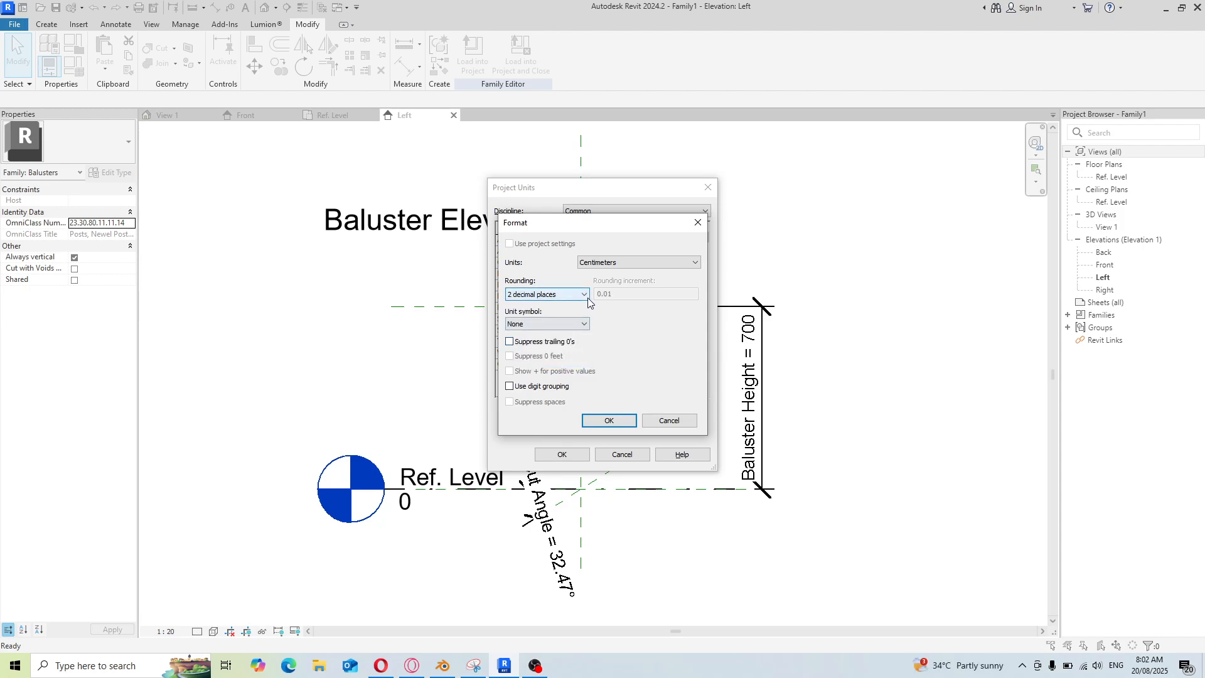
left_click(583, 295)
left_click(582, 315)
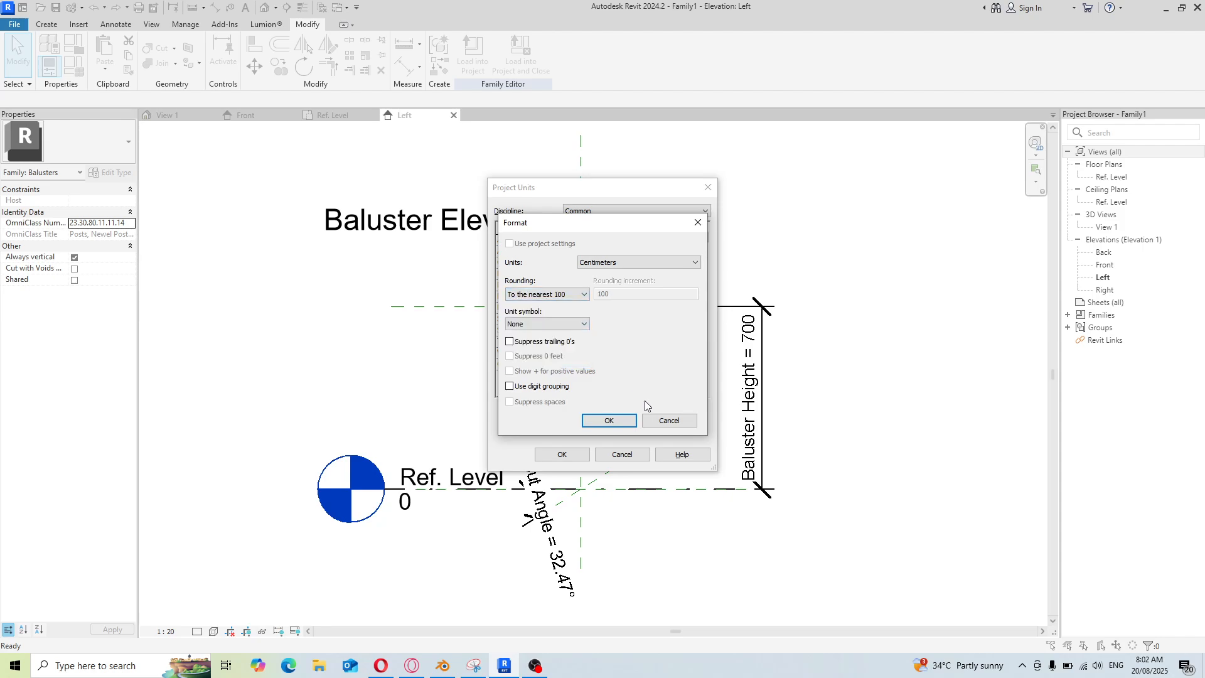
left_click(609, 421)
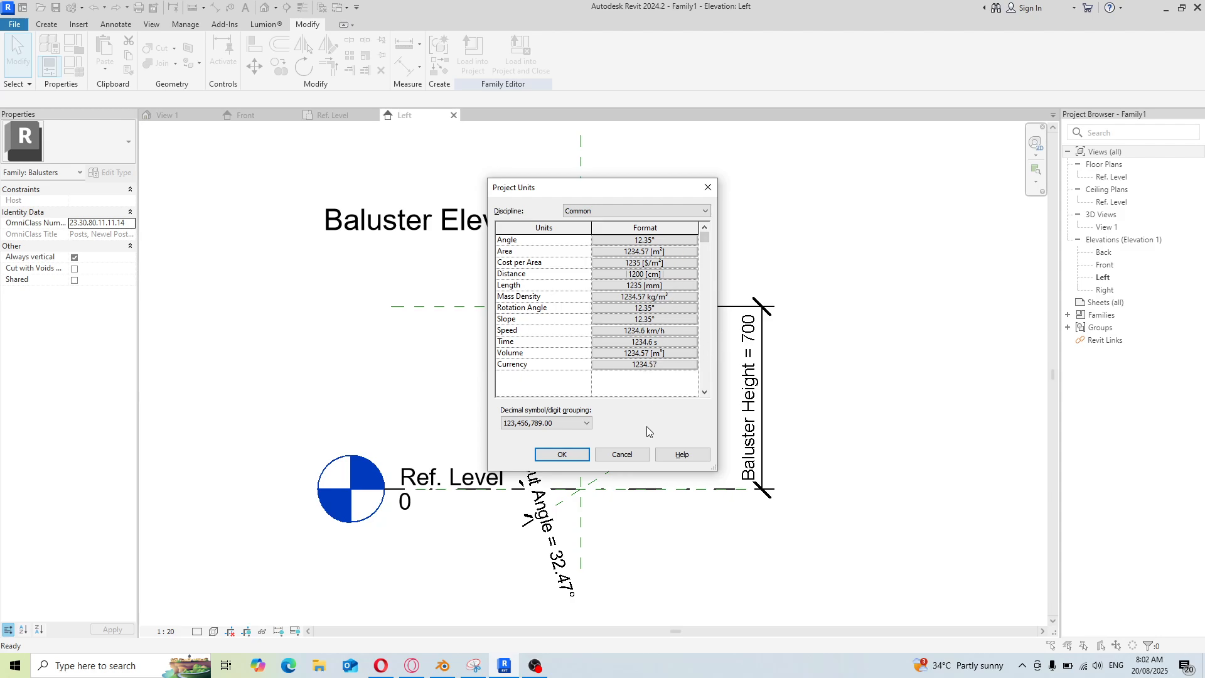
left_click(561, 454)
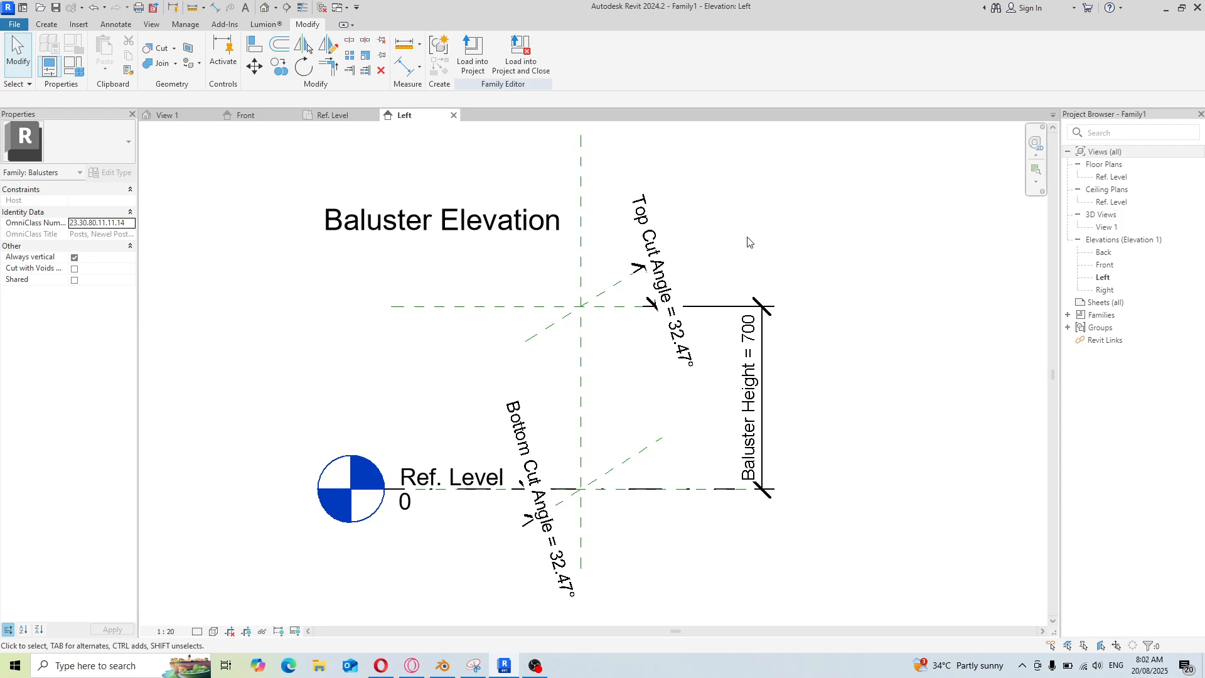
Reopen the project units and set the Area unit to square centimetres
key("u")
key("n")
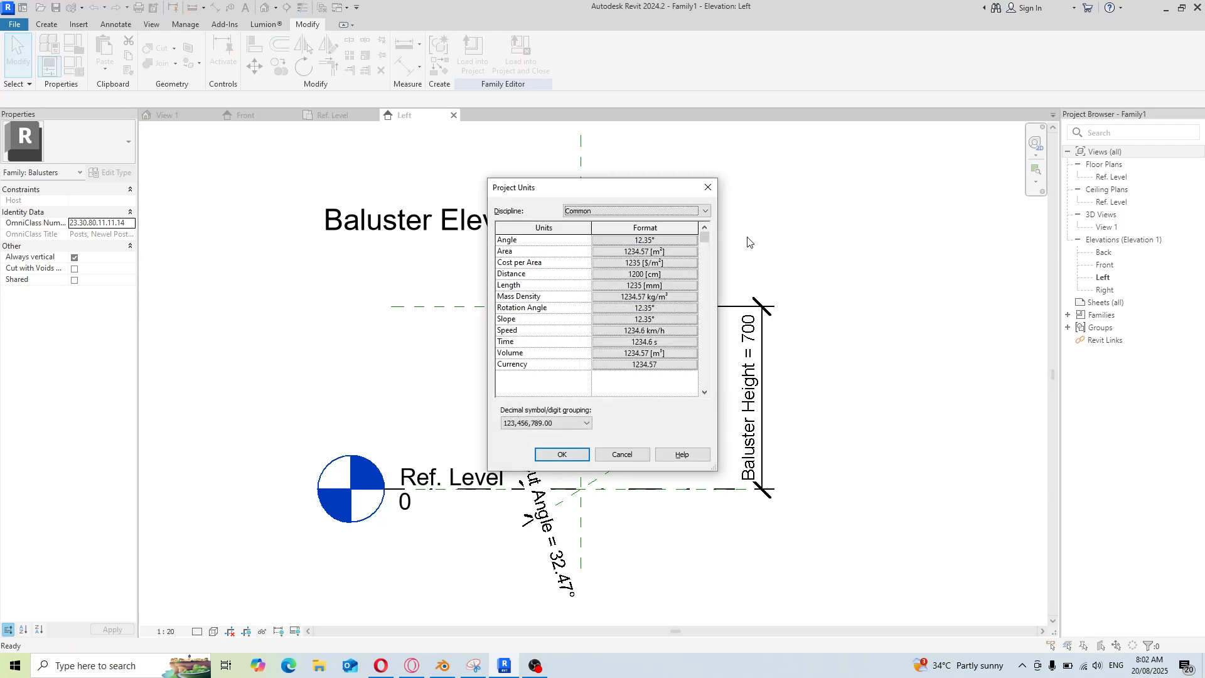
left_click(687, 251)
left_click(694, 263)
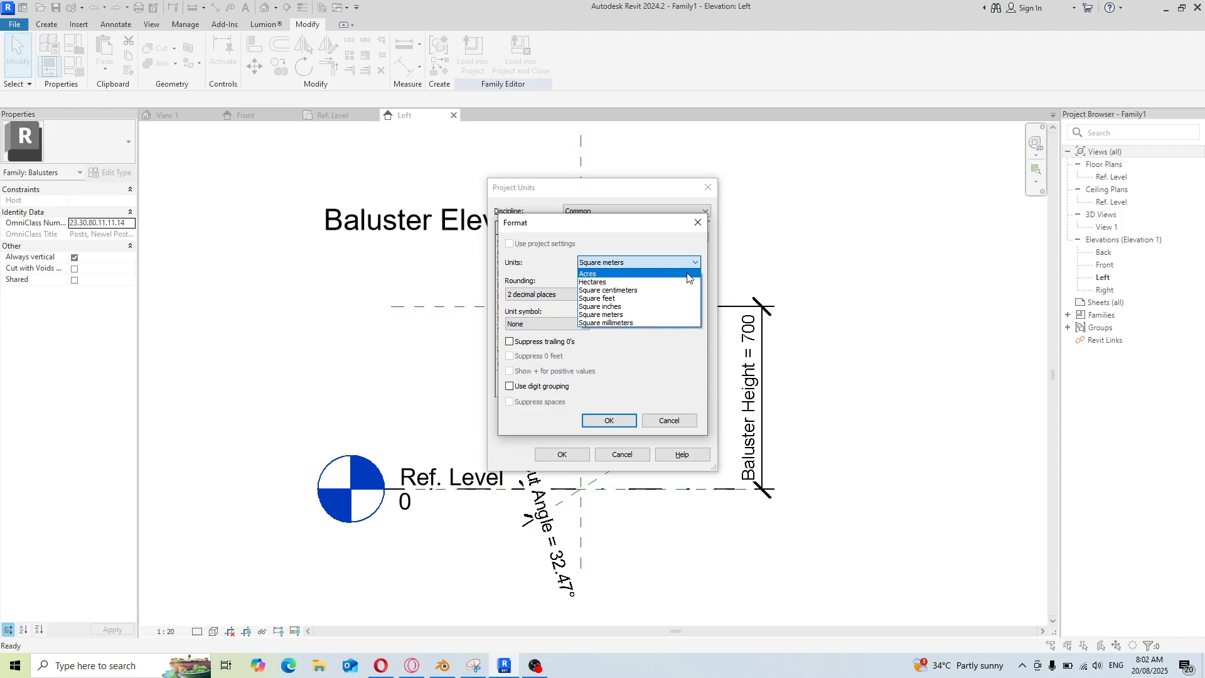
left_click(682, 291)
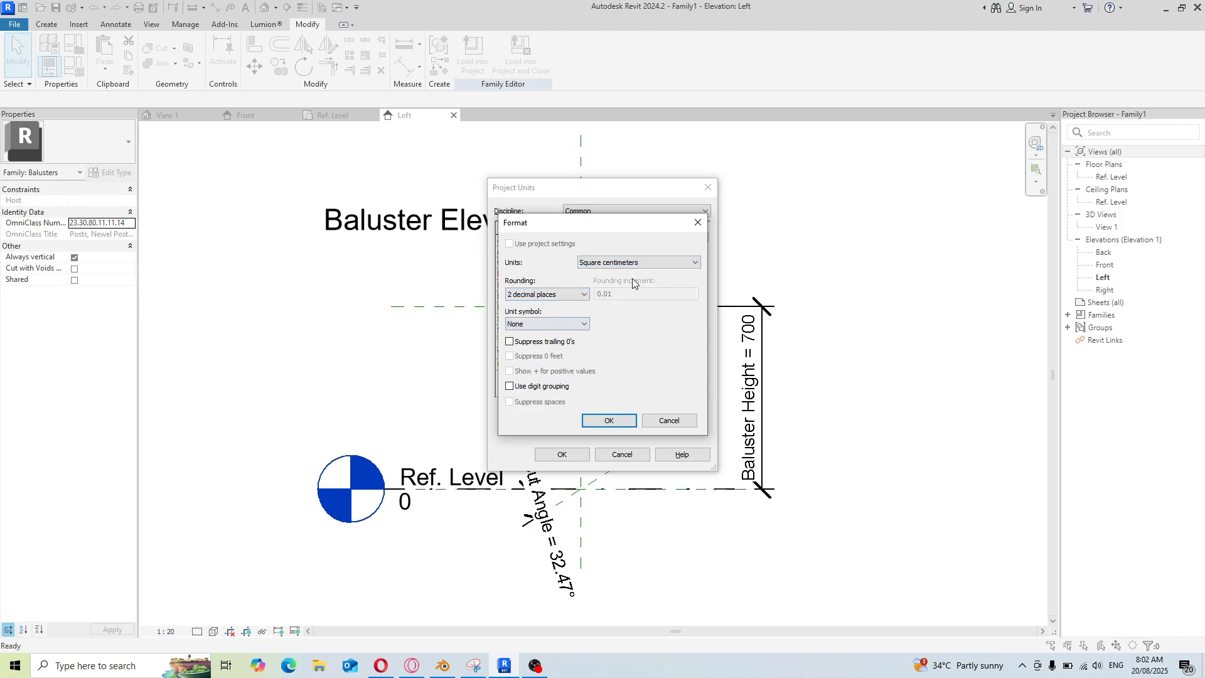
left_click(631, 421)
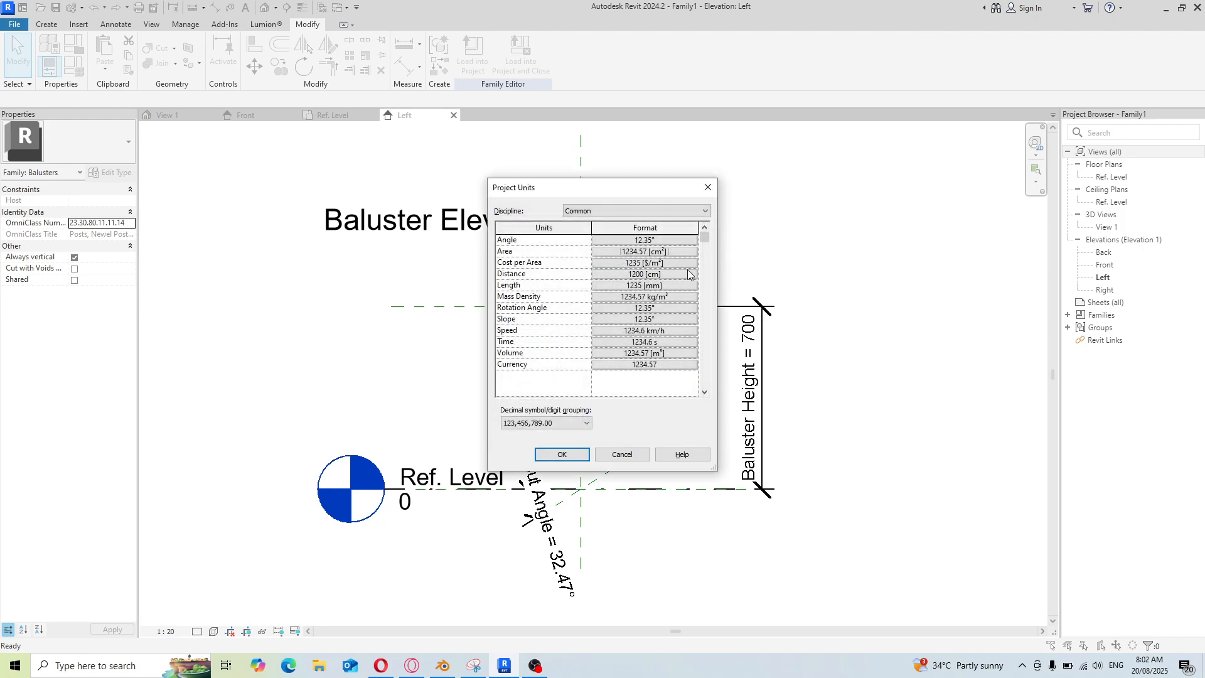
Change the Distance format rounding to 2 decimal places
left_click(687, 273)
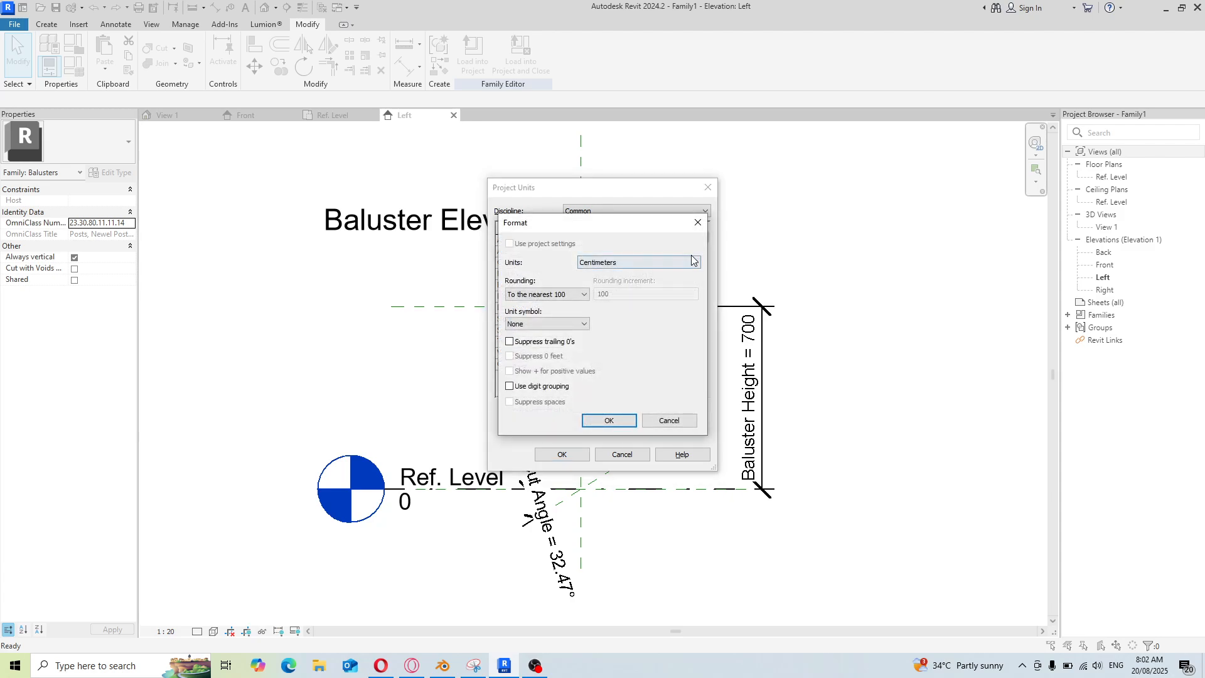
left_click(694, 262)
left_click(694, 264)
left_click(581, 324)
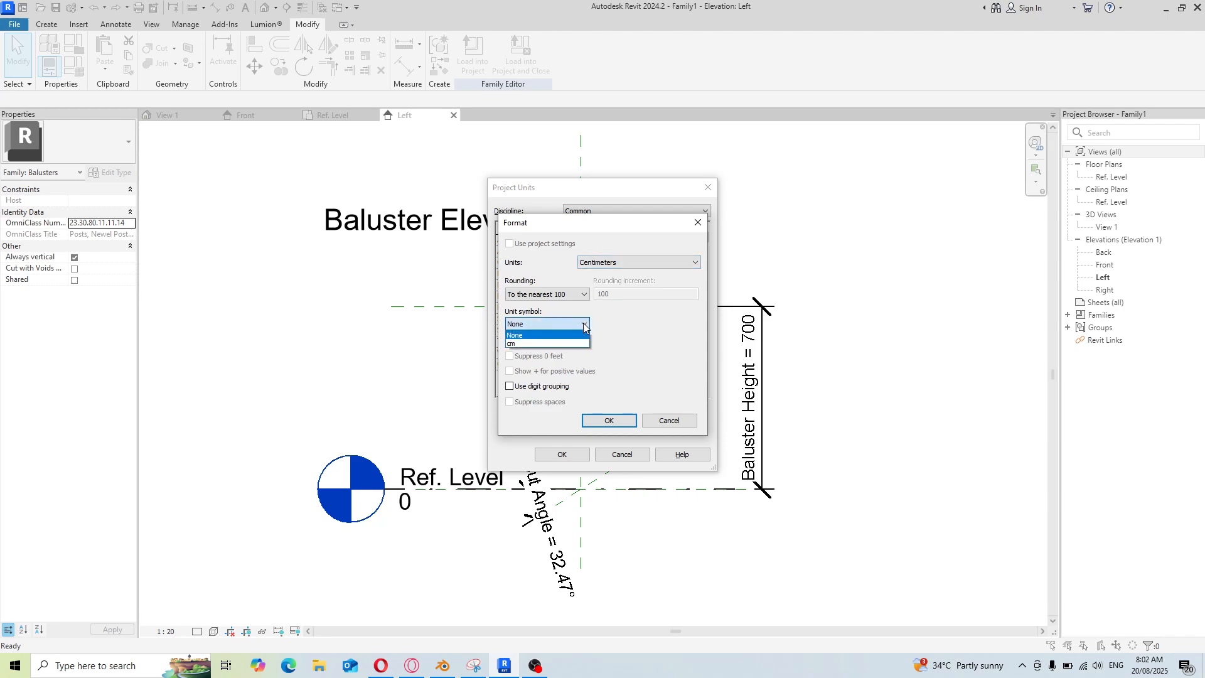
left_click(583, 324)
left_click(586, 296)
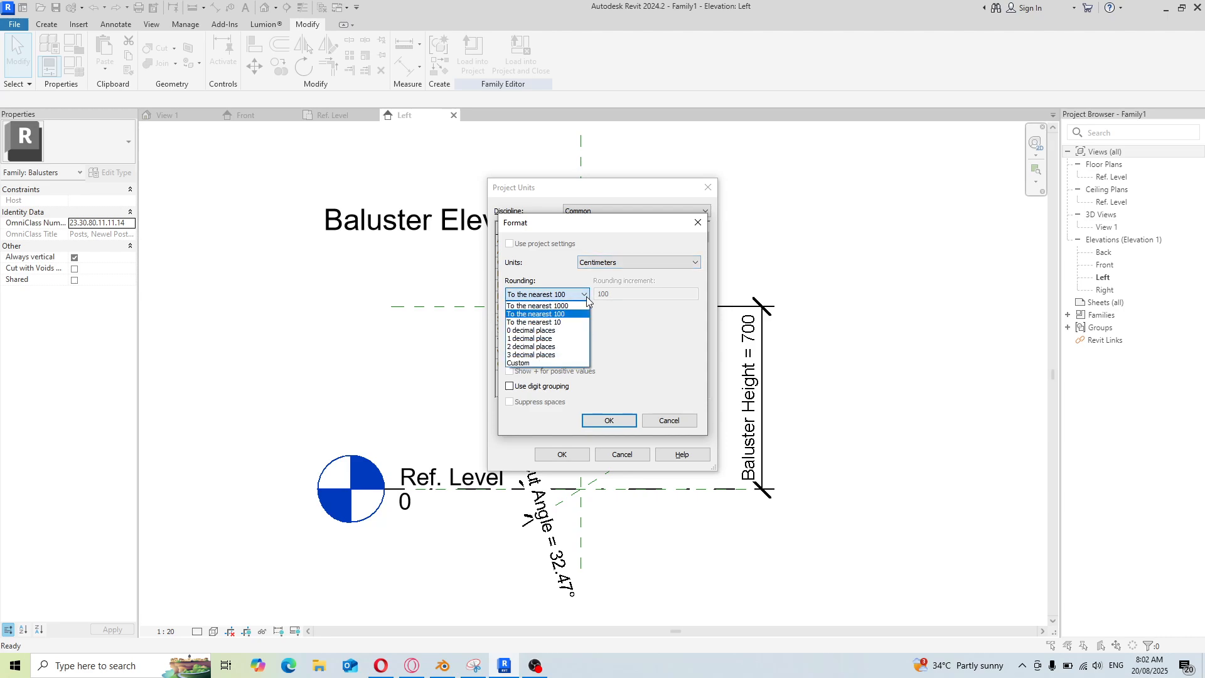
left_click(570, 349)
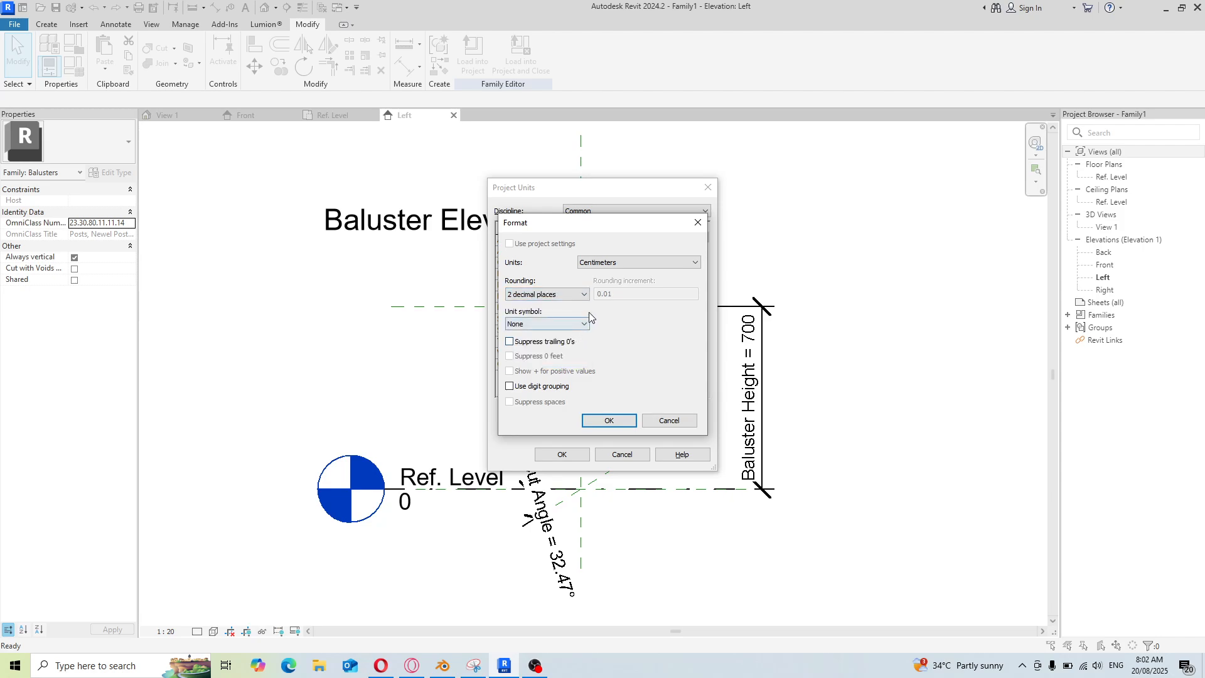
left_click(609, 420)
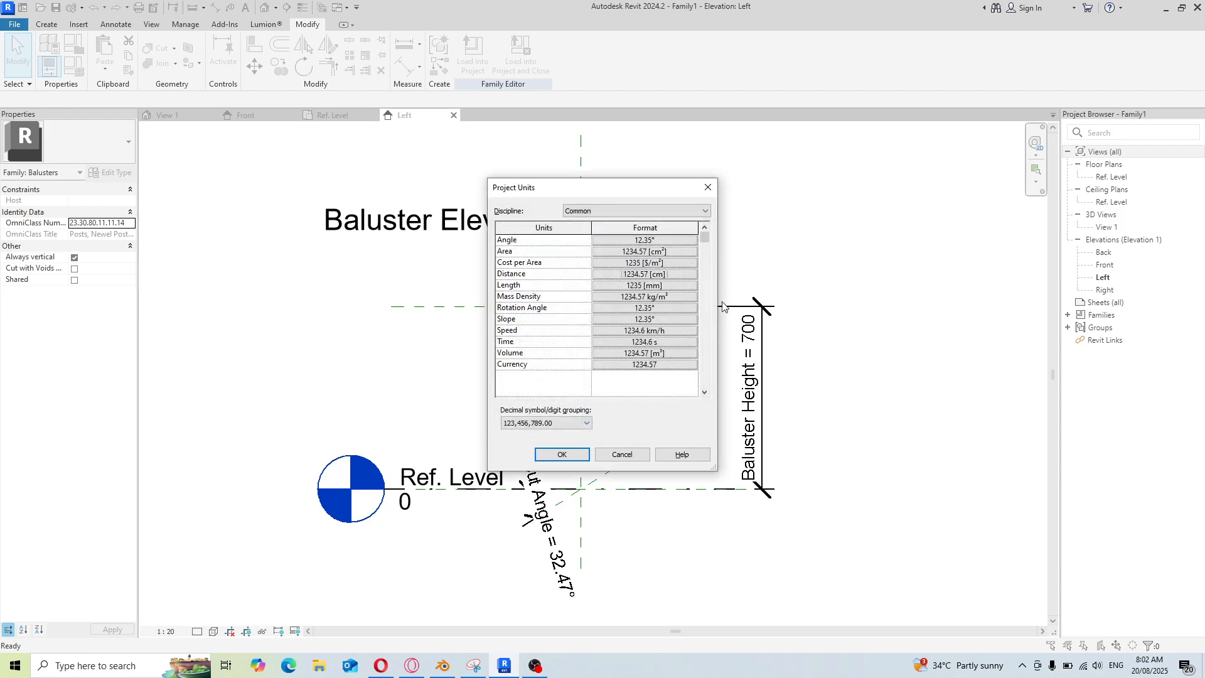
Set the Length format to centimetres with 2 decimal places
left_click(688, 284)
left_click(665, 263)
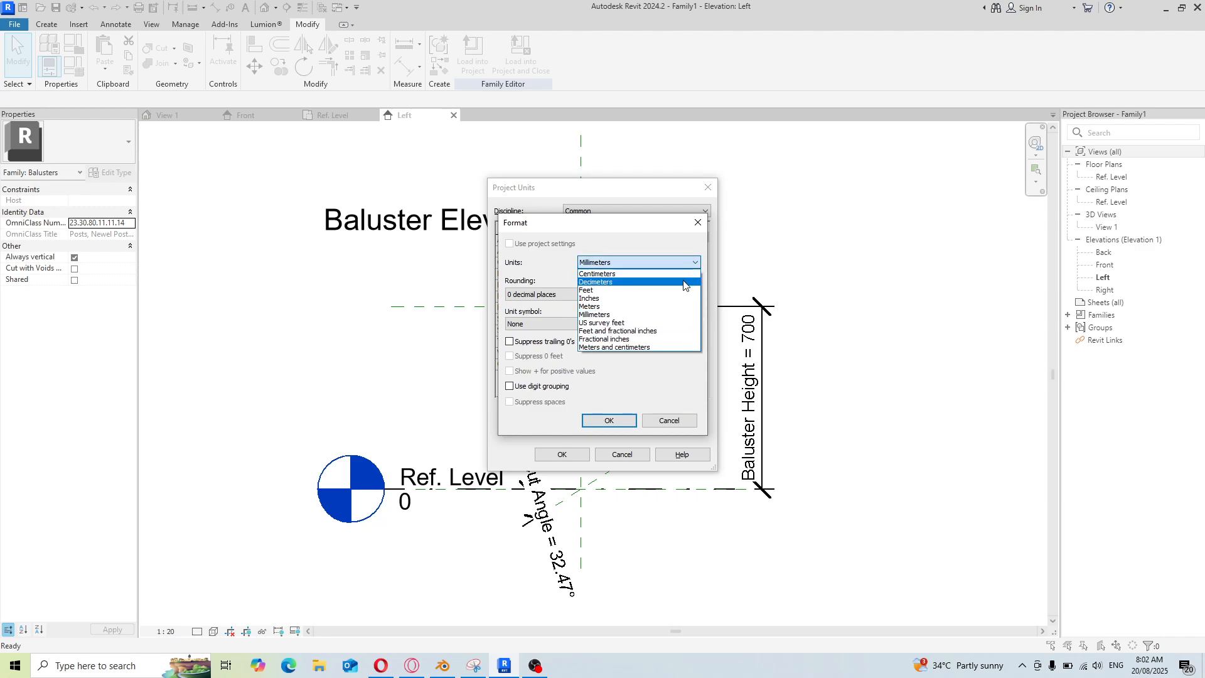
left_click(684, 281)
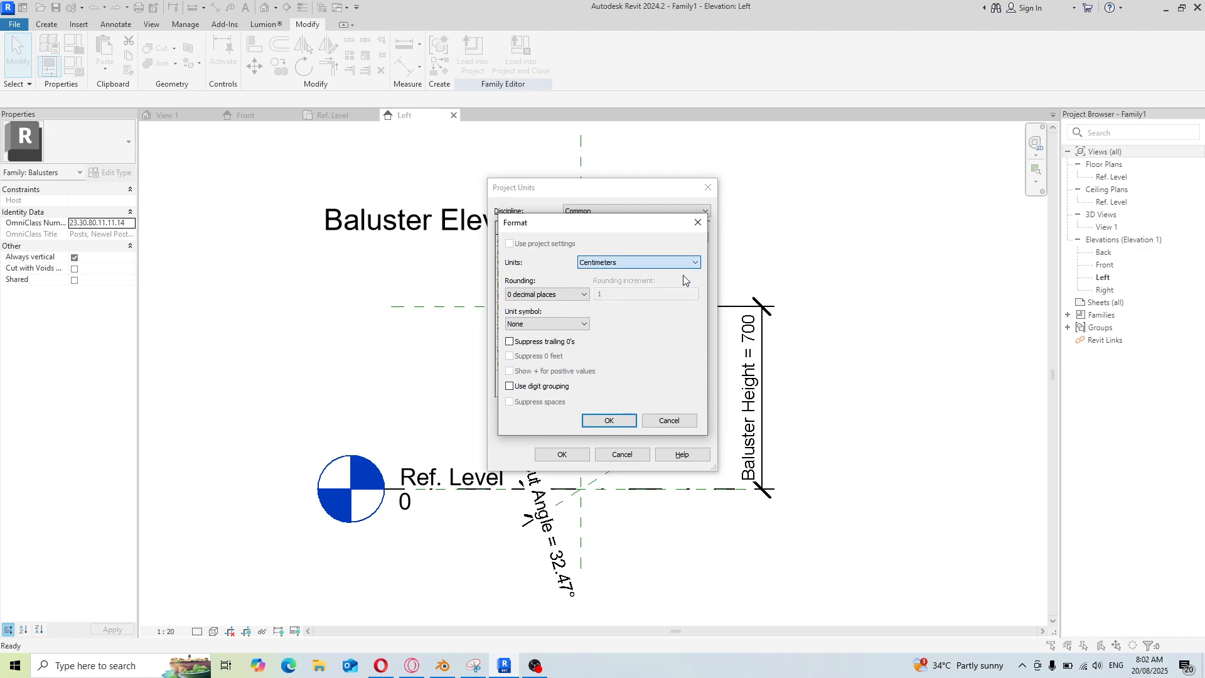
left_click(571, 294)
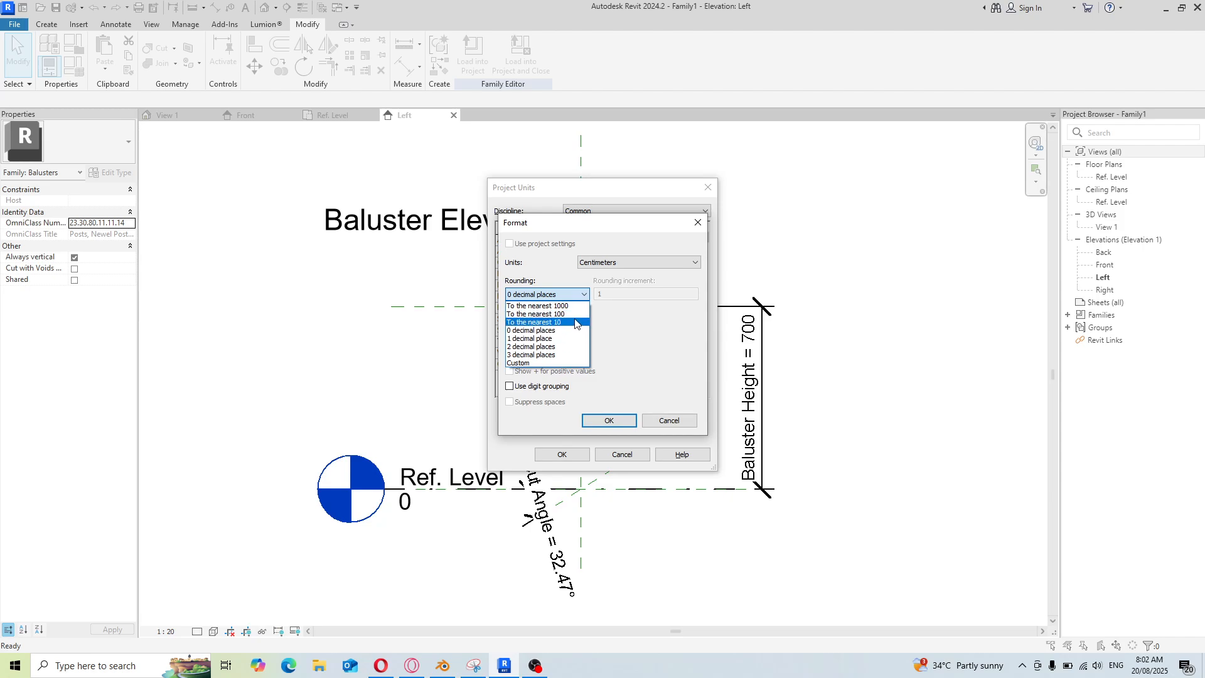
left_click(574, 314)
left_click(571, 294)
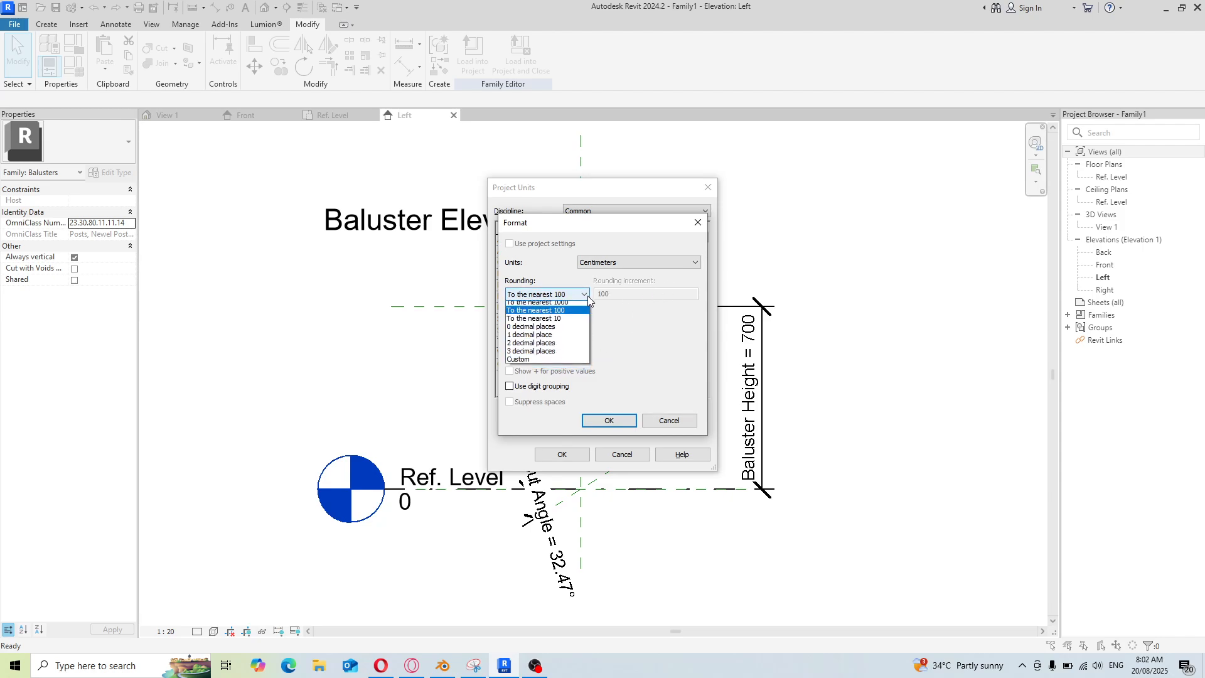
left_click(573, 345)
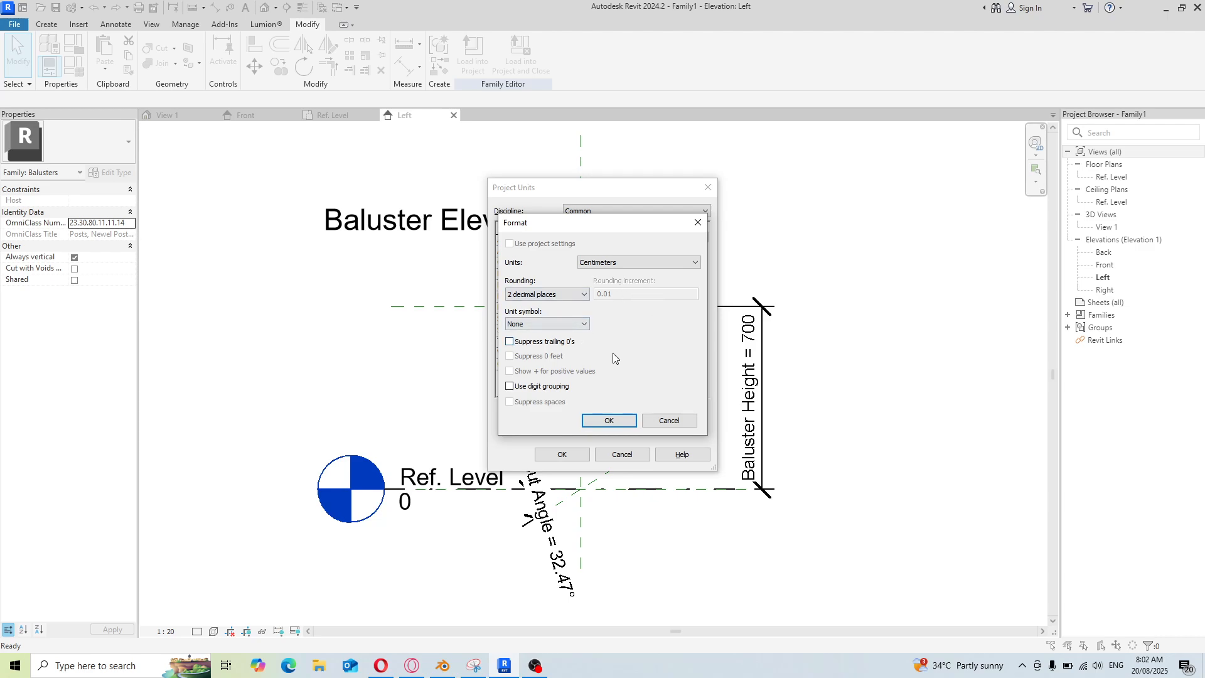
left_click(614, 422)
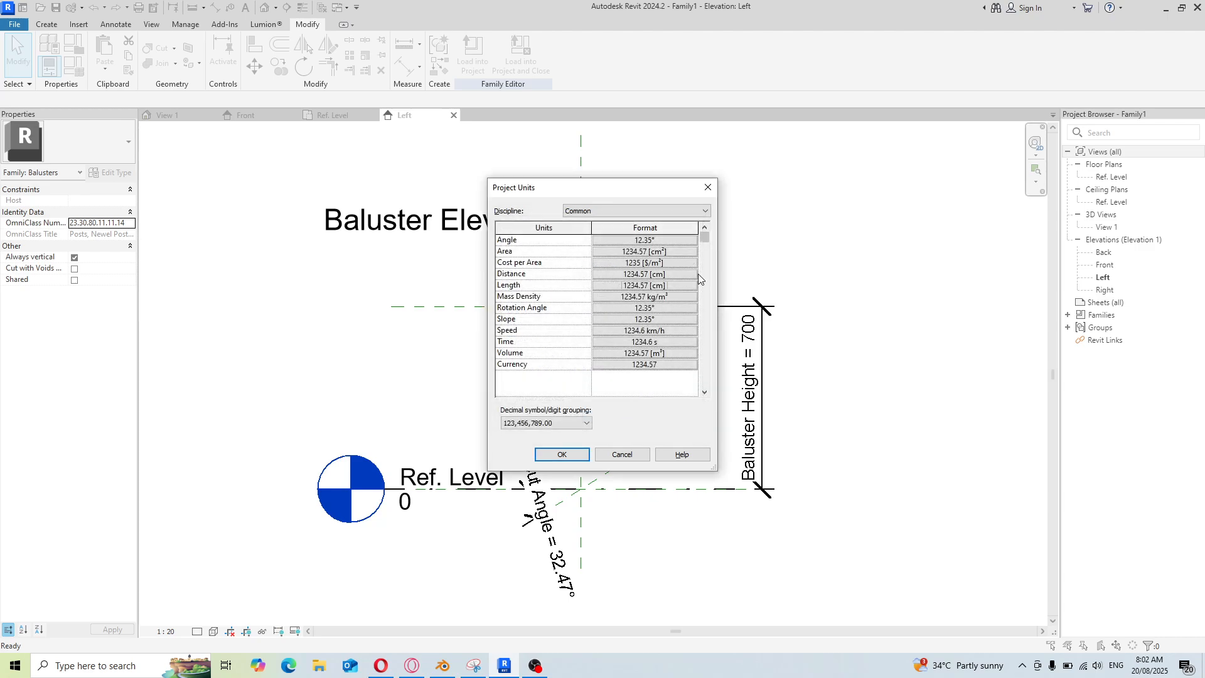
Confirm the unit settings and set the Baluster Height family parameter to 60
left_click(561, 454)
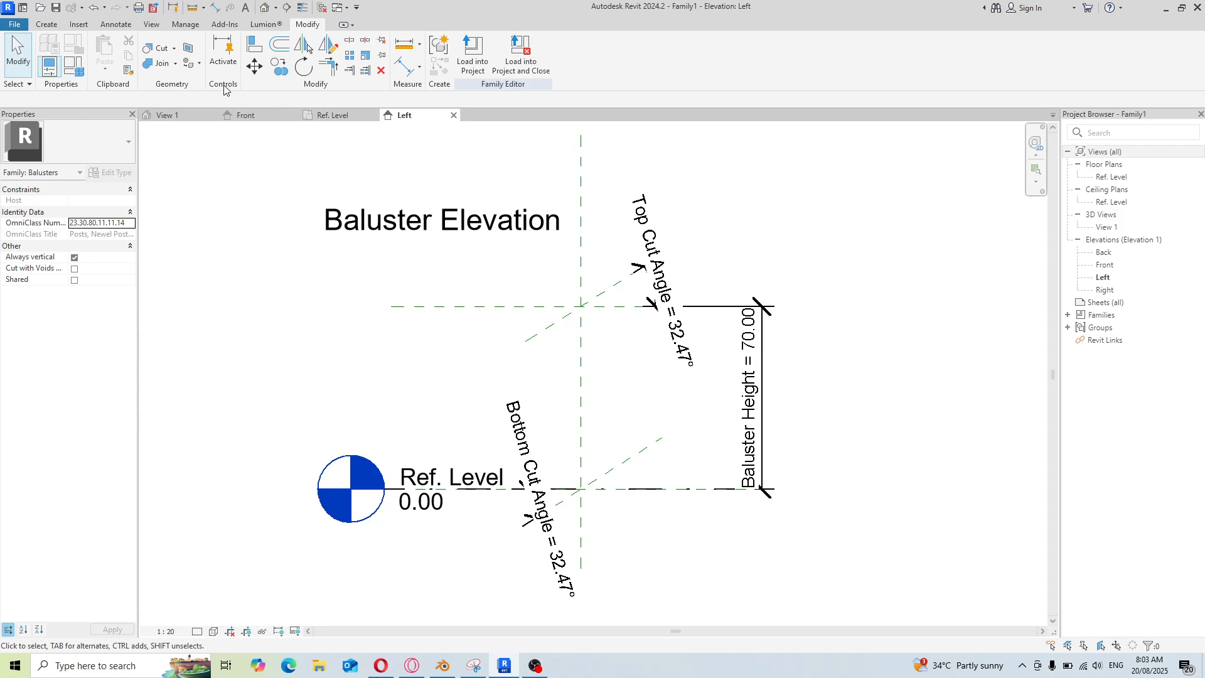
left_click(71, 65)
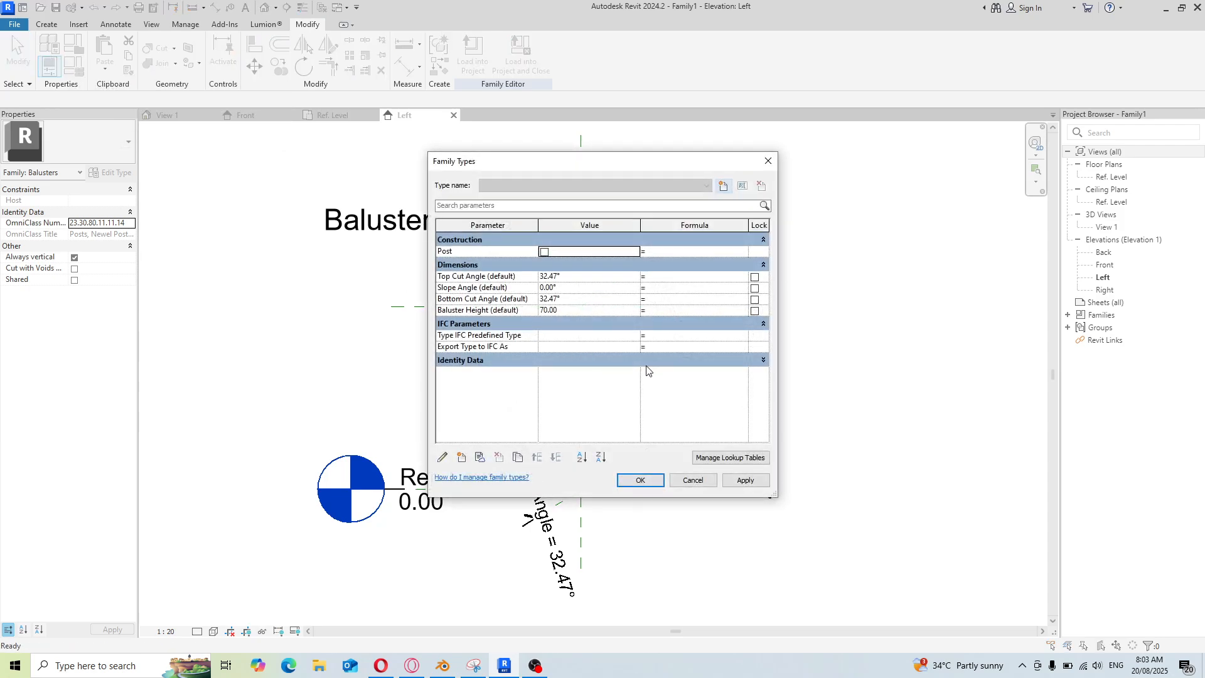
left_click(544, 311)
left_click(747, 481)
left_click(642, 480)
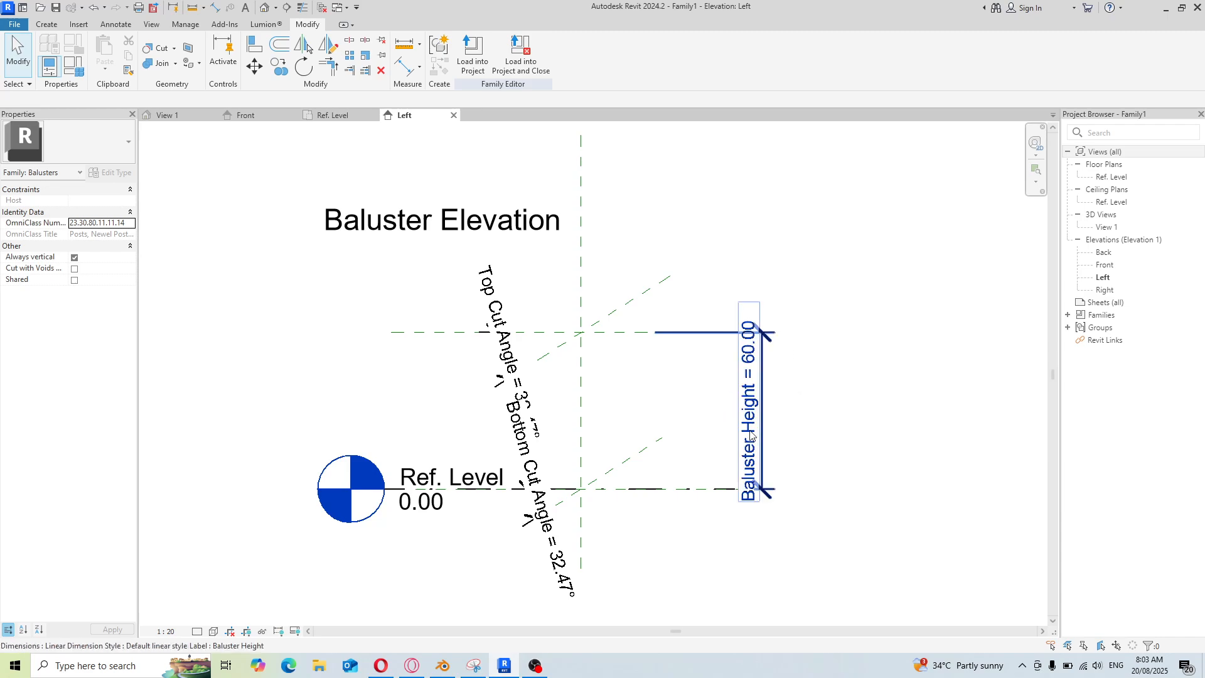
Start an Extrusion with its work plane set to Reference Plane : Center (Left/Right)
scroll(615, 419, "up", 3)
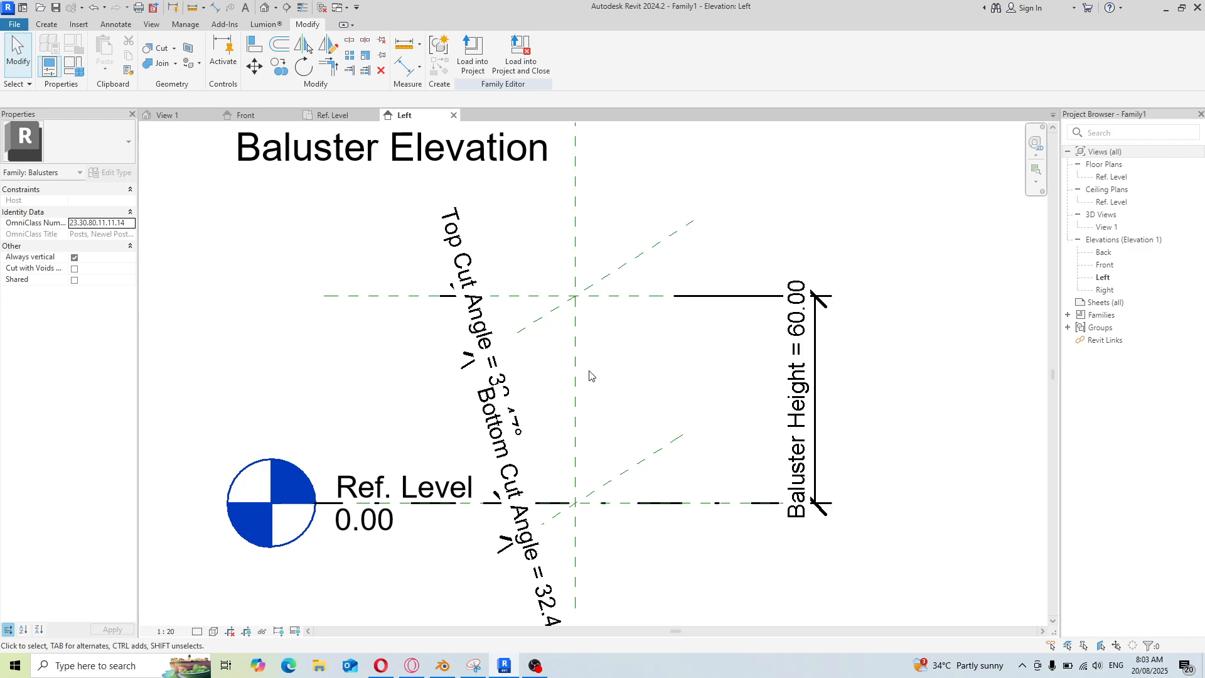
scroll(590, 374, "up", 4)
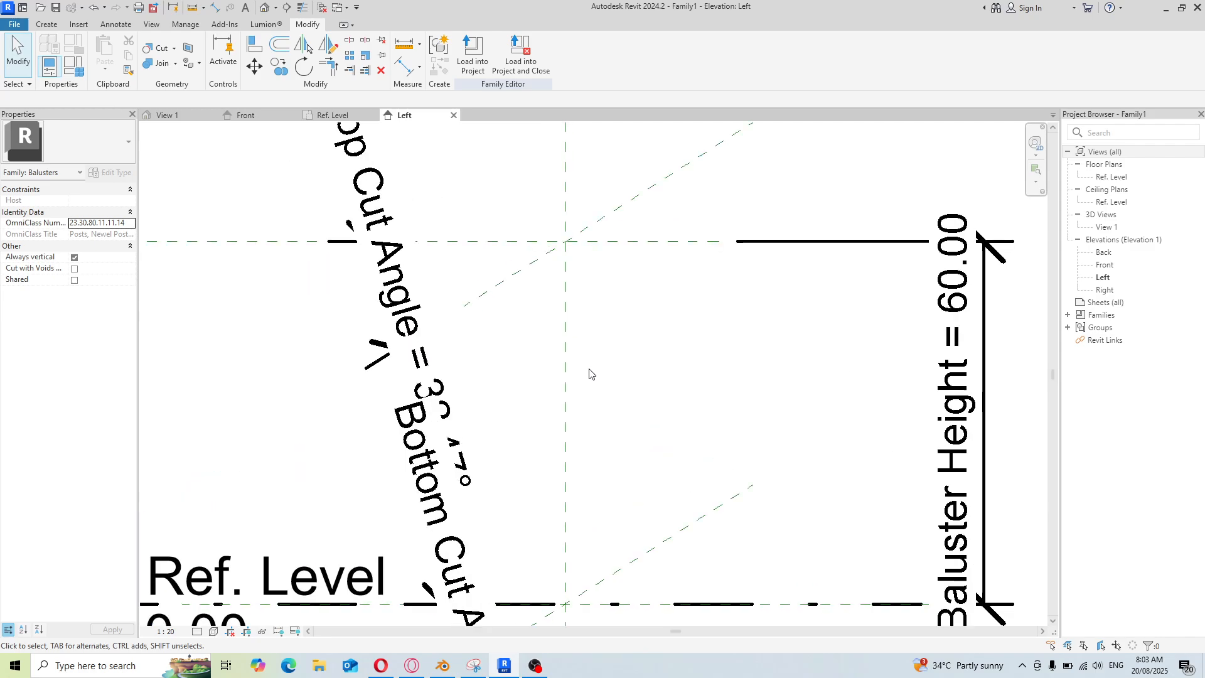
scroll(634, 269, "down", 1)
scroll(712, 400, "up", 1)
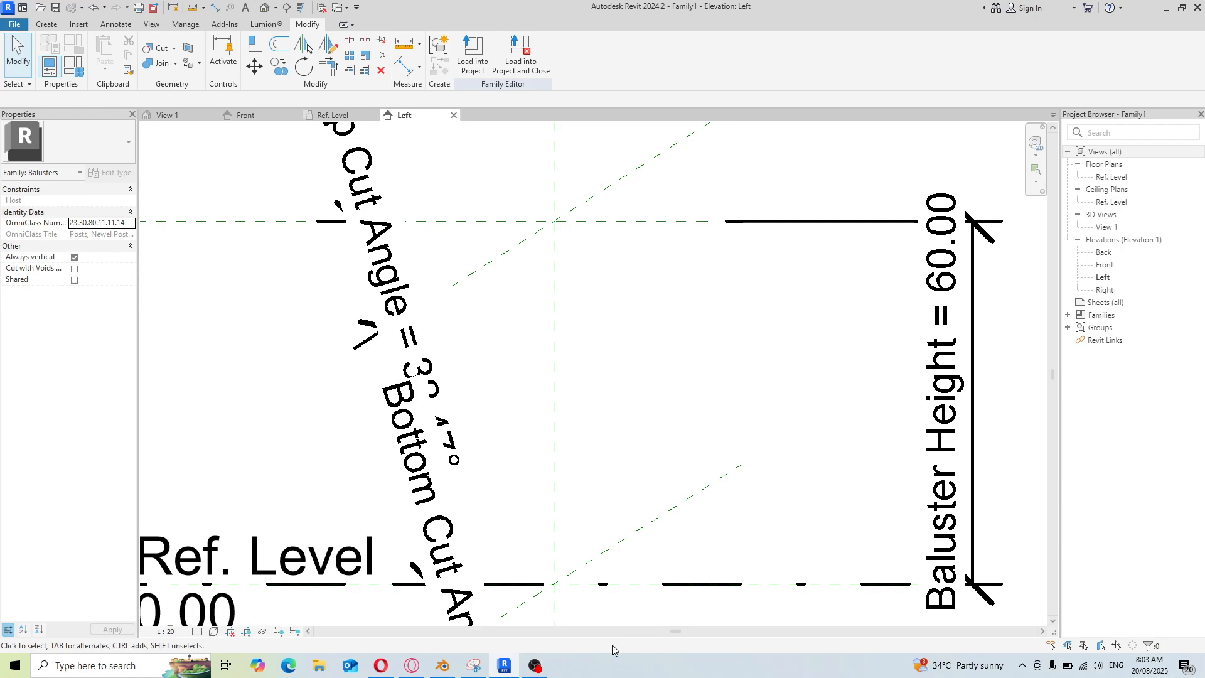
left_click(1166, 9)
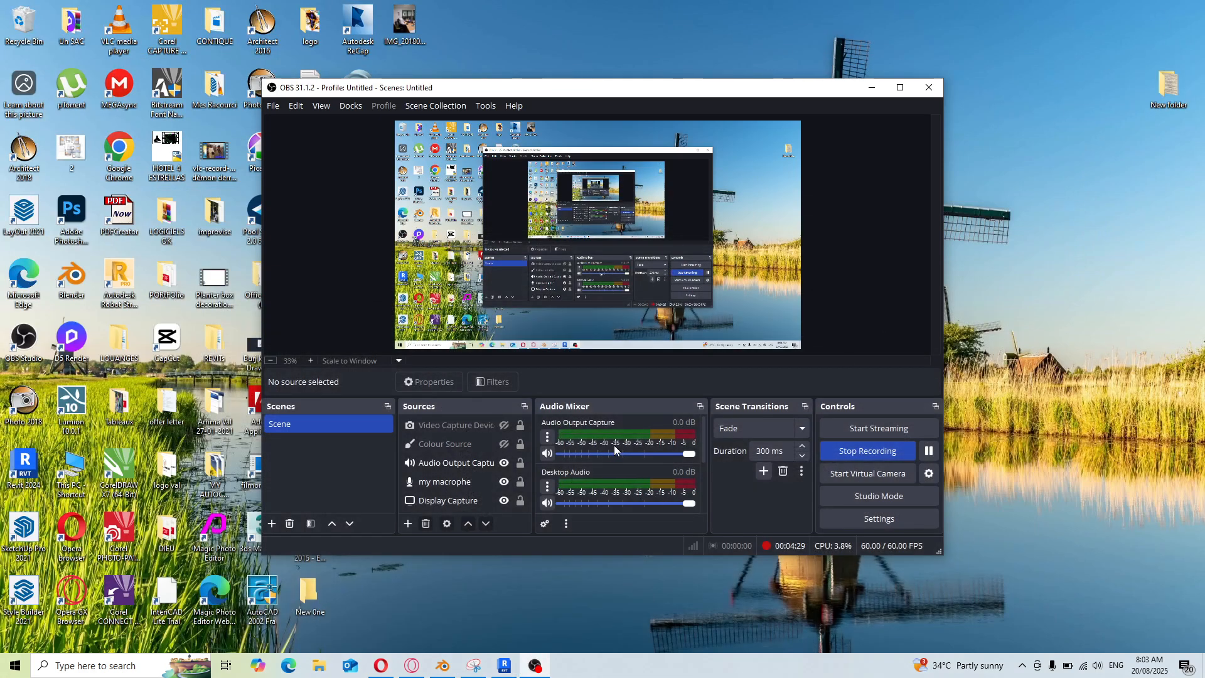
left_click(929, 451)
left_click(503, 665)
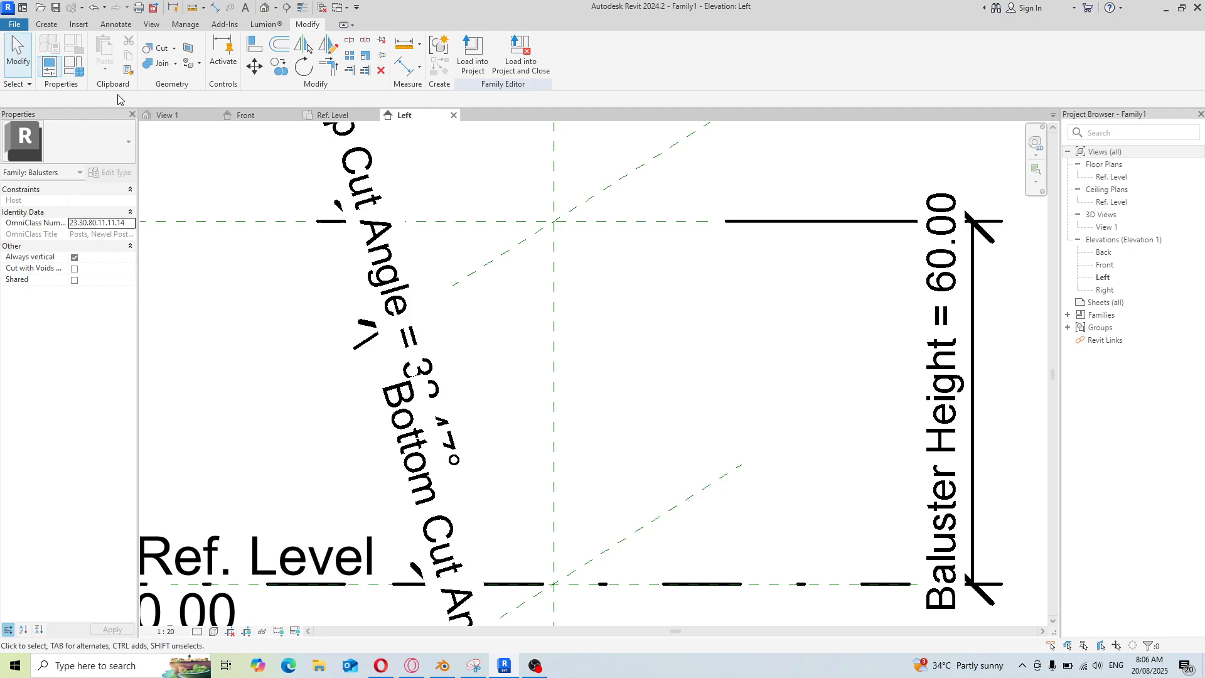
left_click(49, 28)
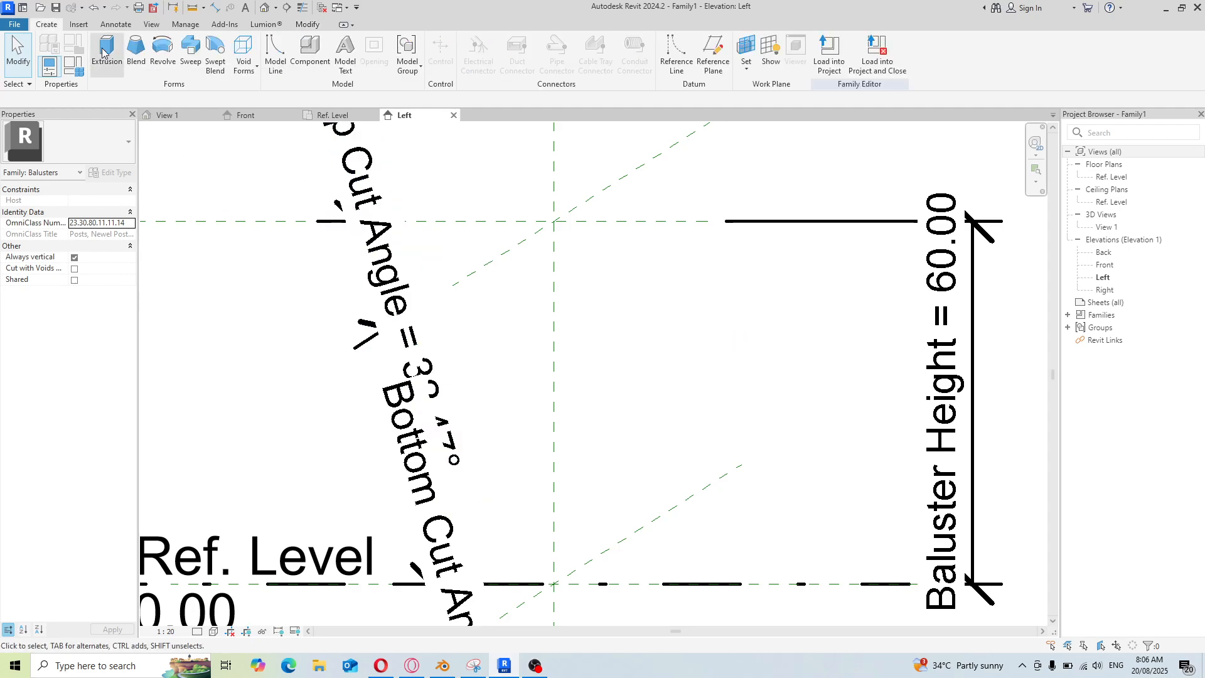
left_click(106, 78)
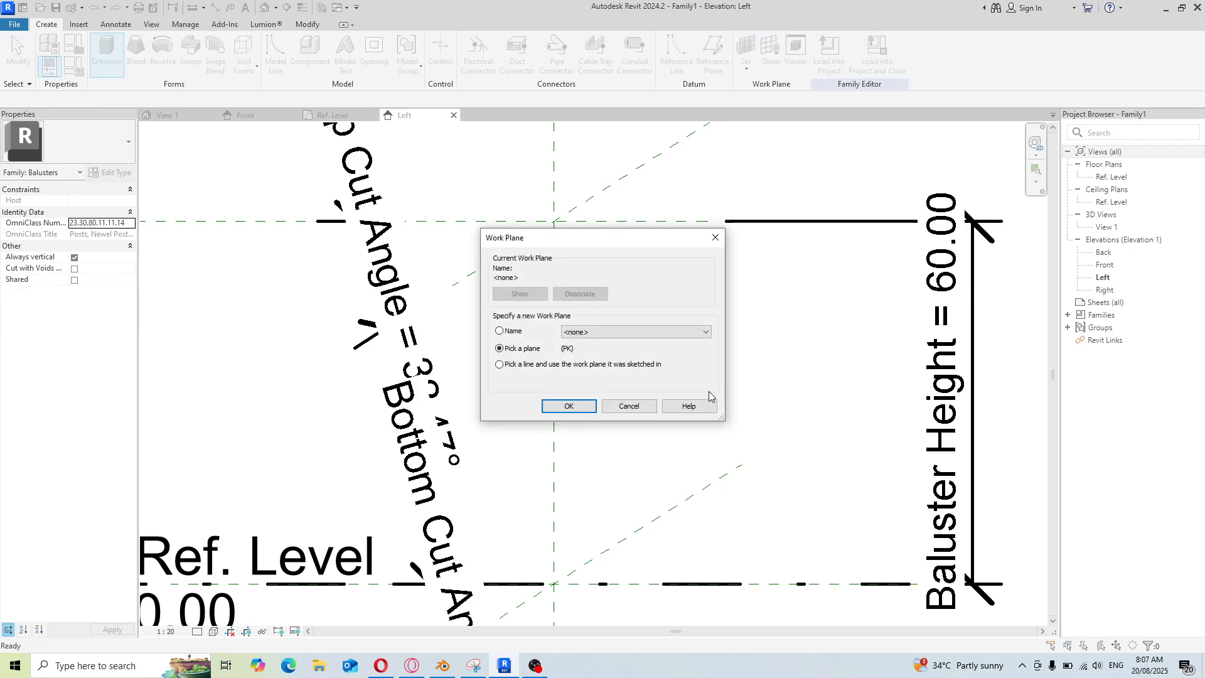
left_click(500, 332)
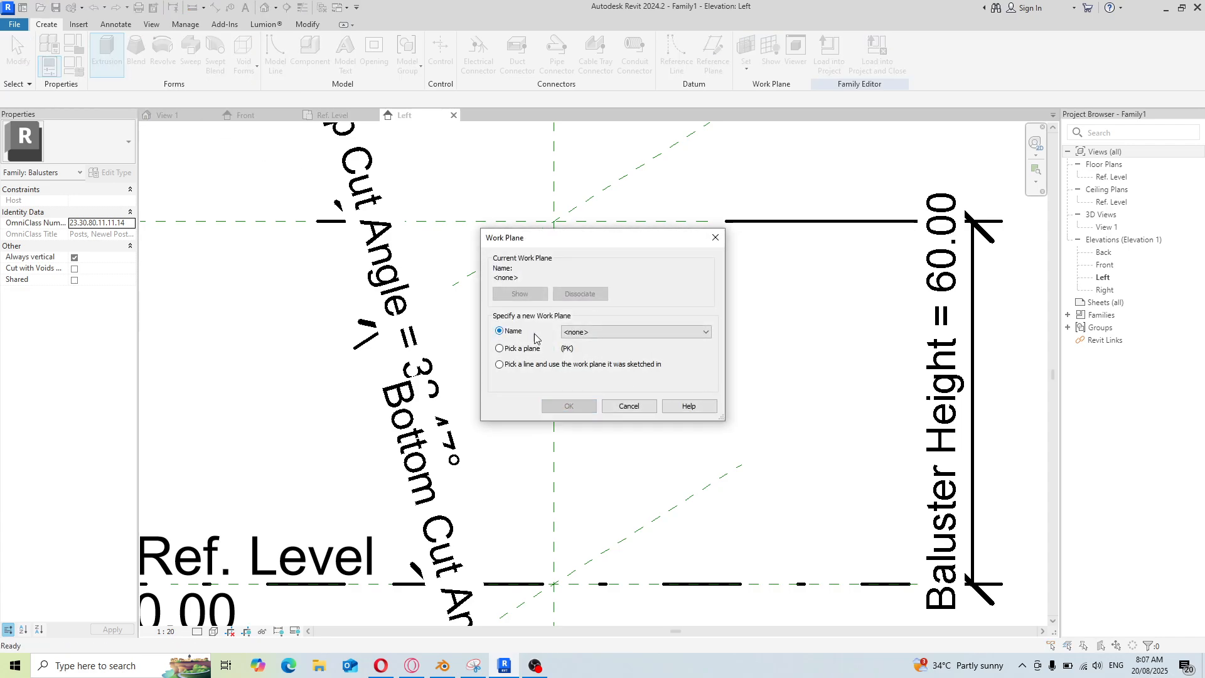
left_click(707, 334)
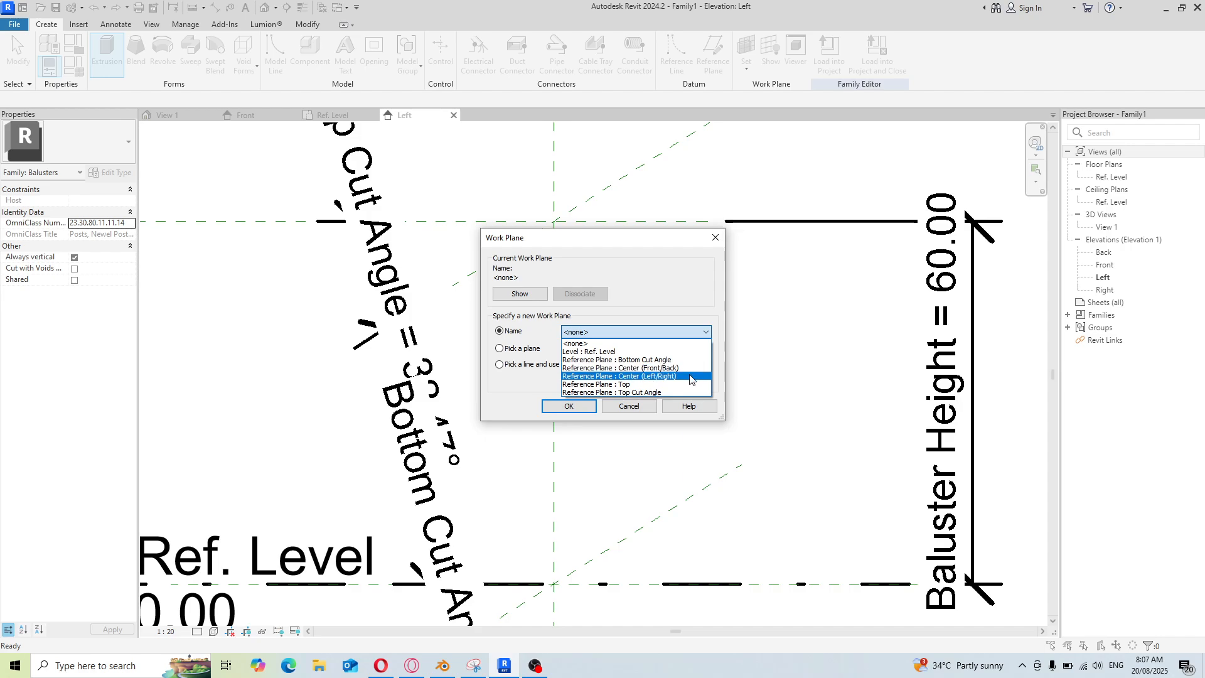
left_click(690, 376)
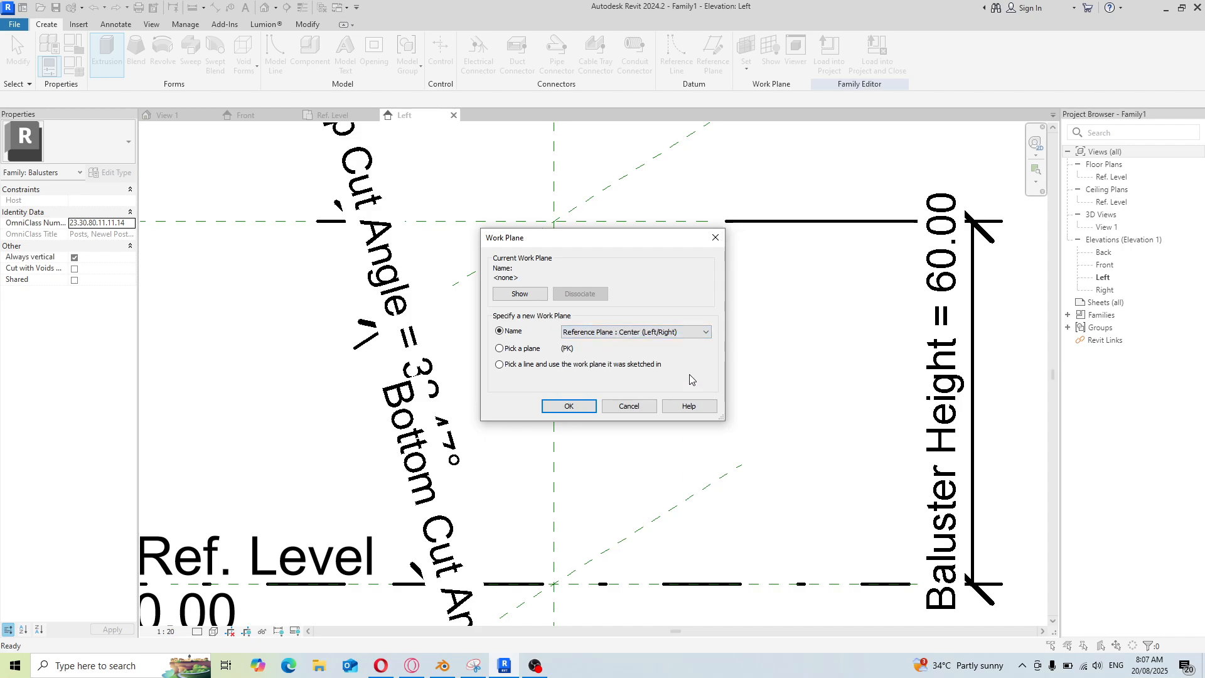
left_click(587, 407)
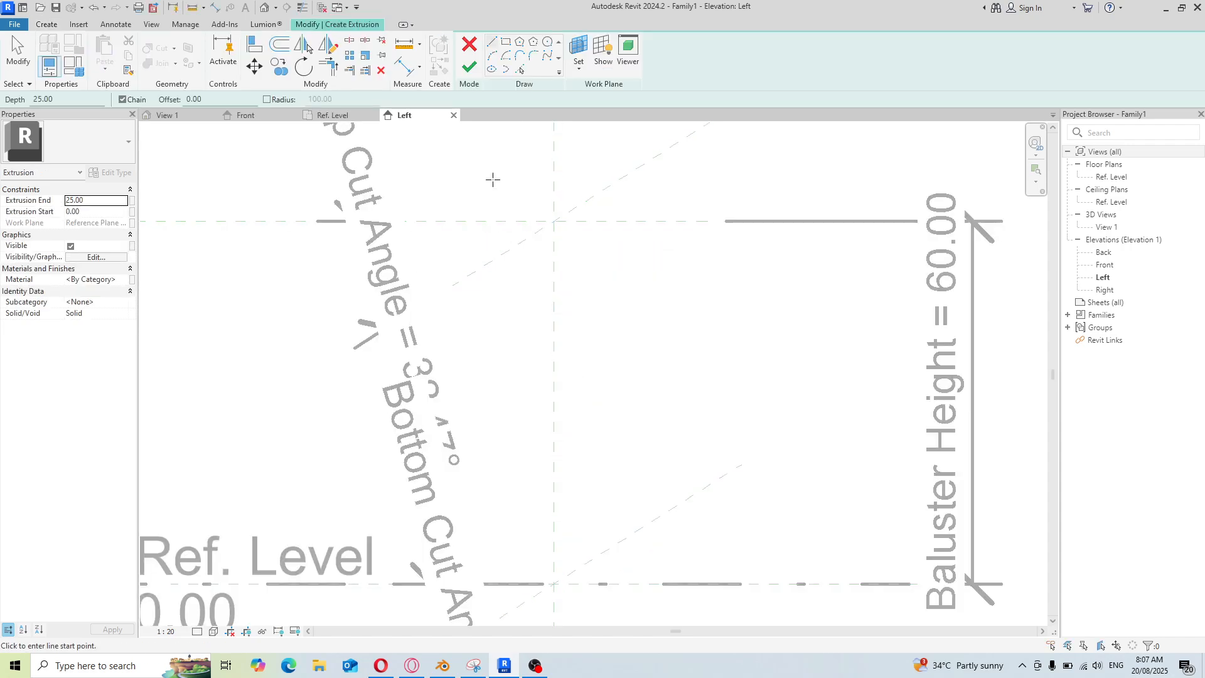
Sketch a rectangle about 18 by 8 cm hanging just below the Top reference plane
left_click(506, 42)
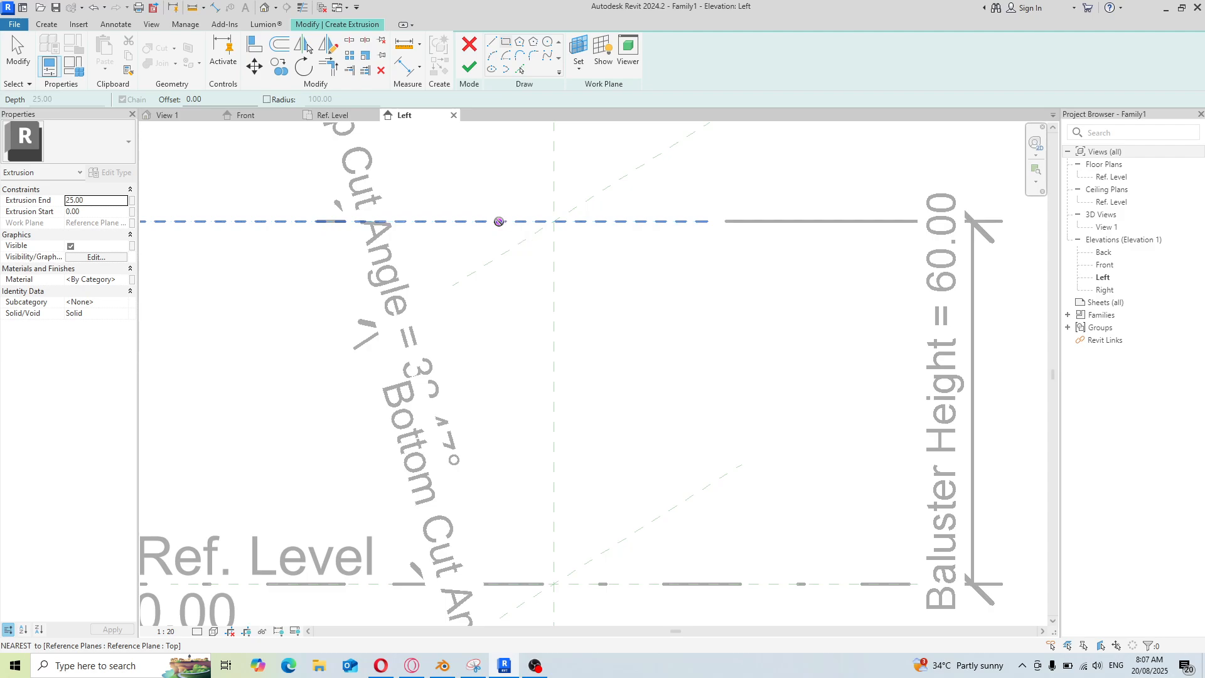
left_click(499, 221)
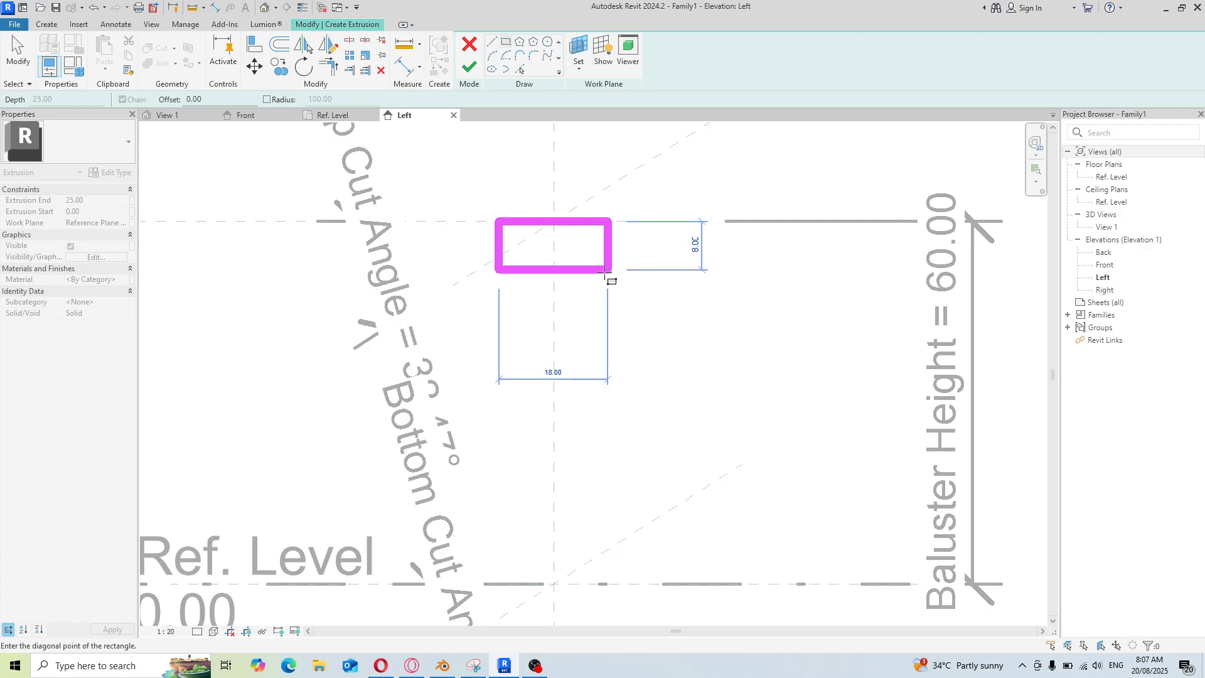
left_click(606, 273)
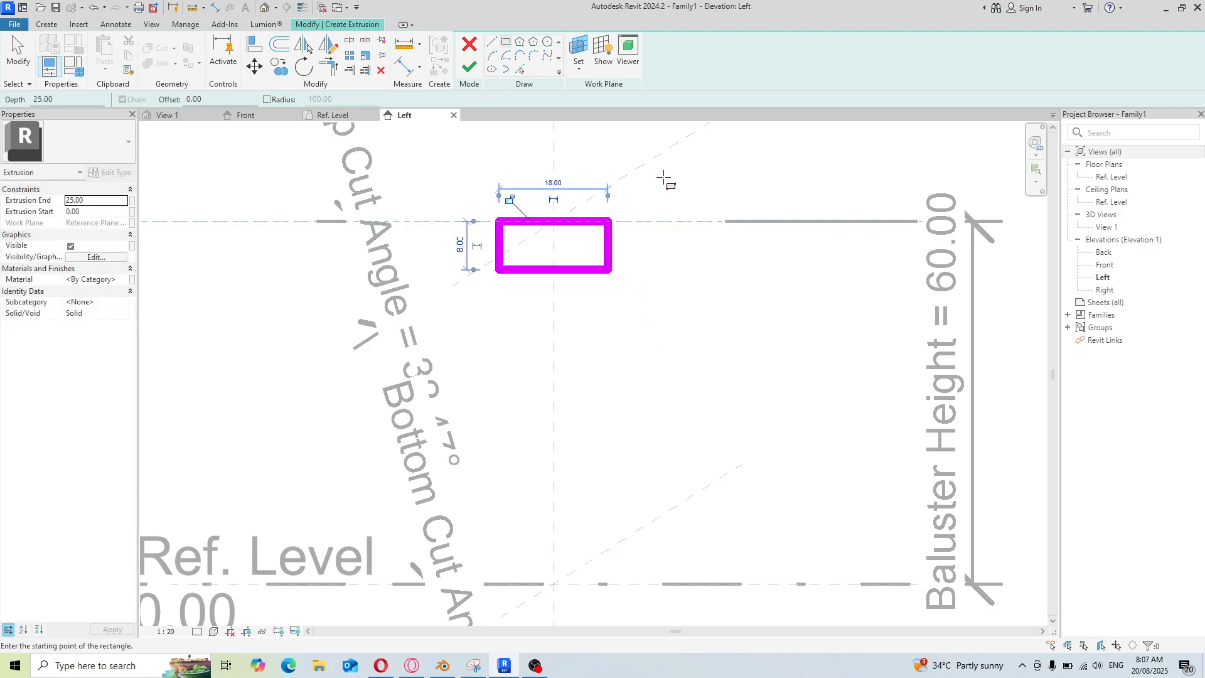
right_click(682, 187)
left_click(721, 195)
right_click(706, 189)
left_click(745, 197)
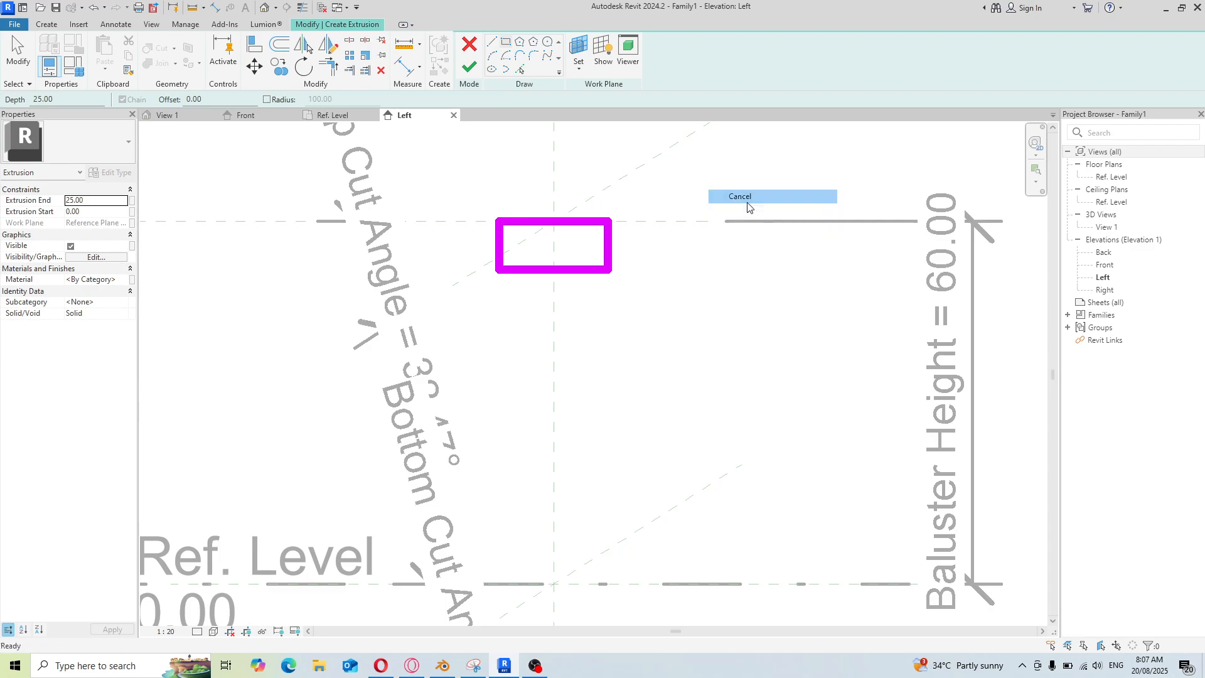
Set the distance from the rectangle's left edge to the centre plane to 16
left_click(500, 254)
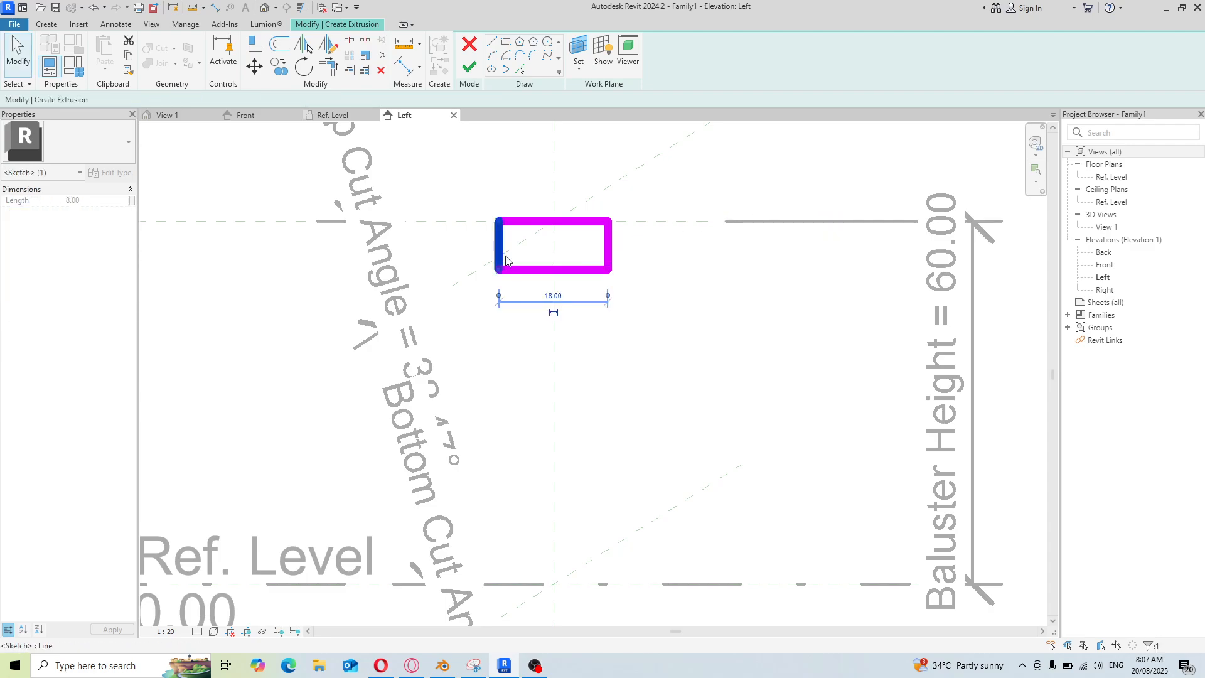
left_click_drag(607, 298, 555, 291)
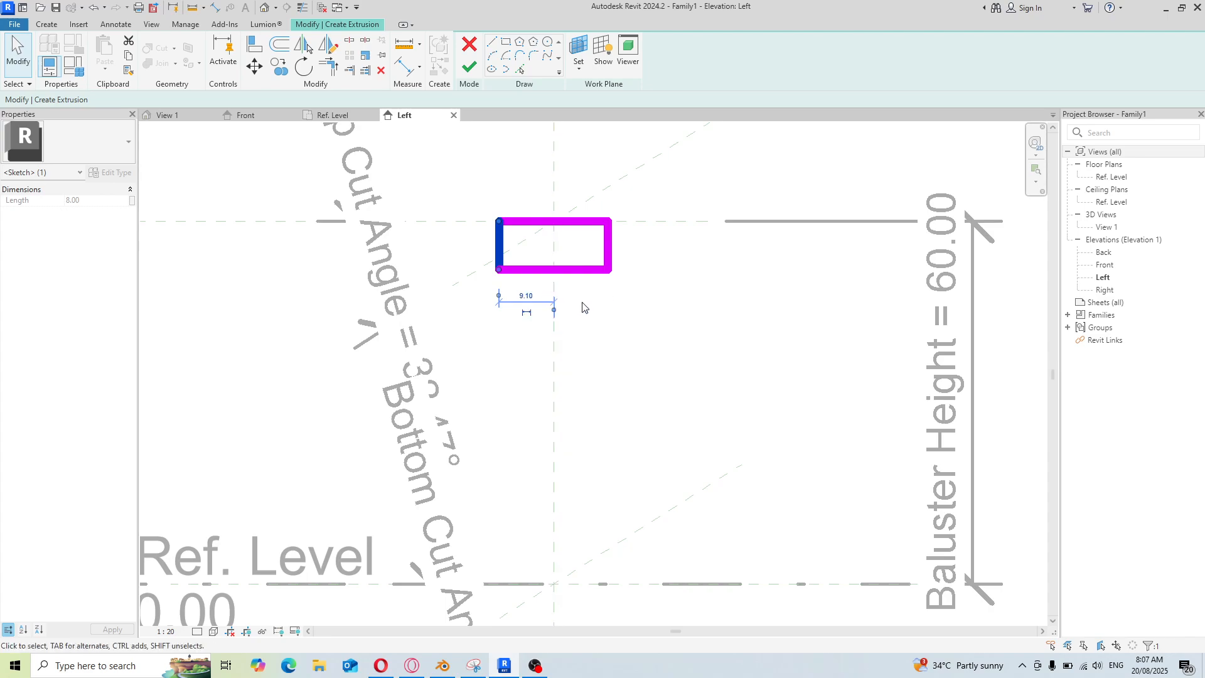
left_click(533, 296)
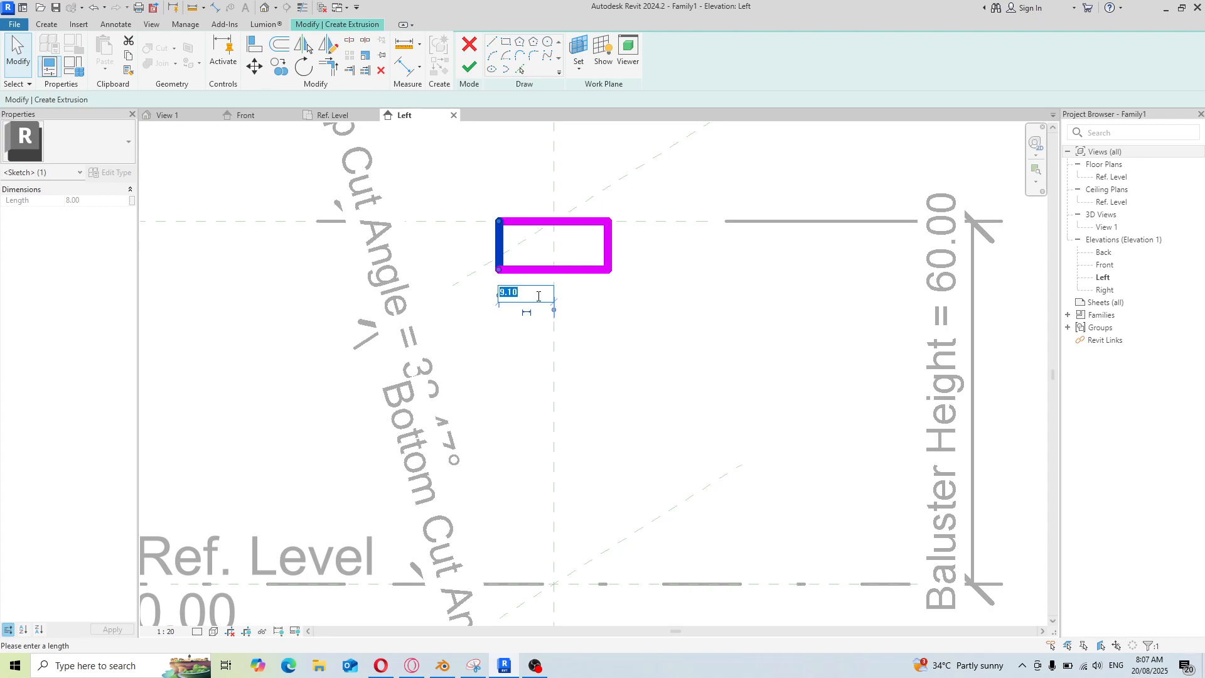
type("16")
key("Return")
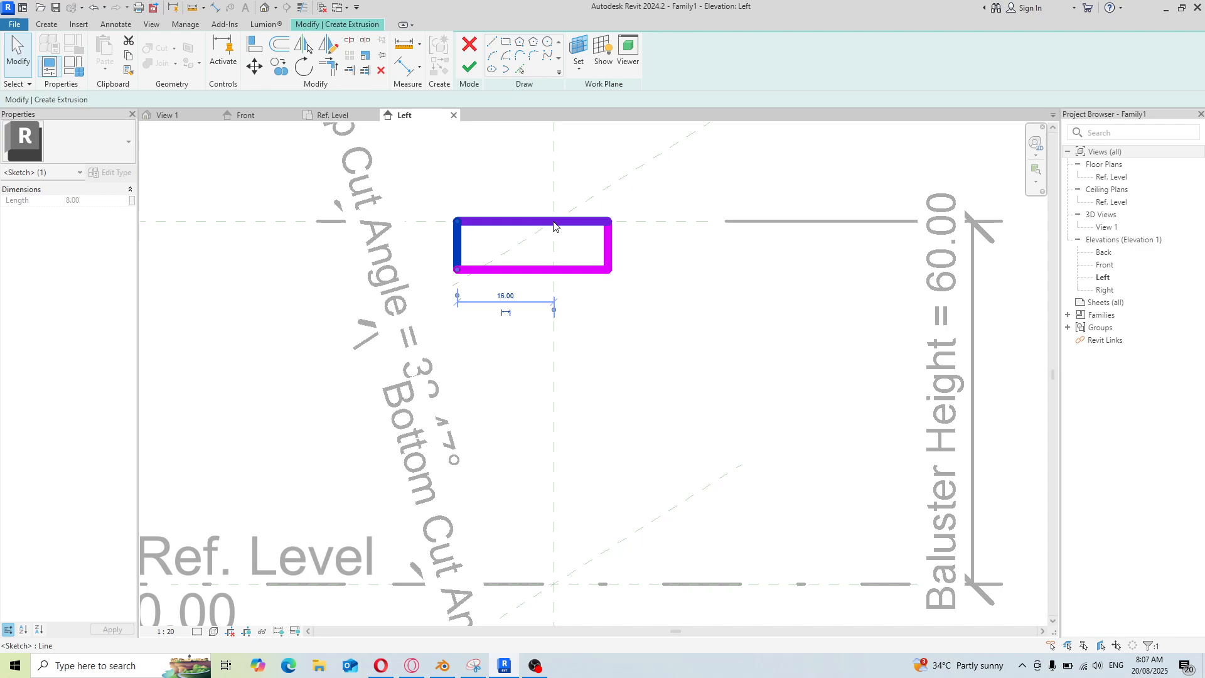
Set the rectangle's width to 12 by moving its right edge
left_click(609, 246)
left_click(526, 184)
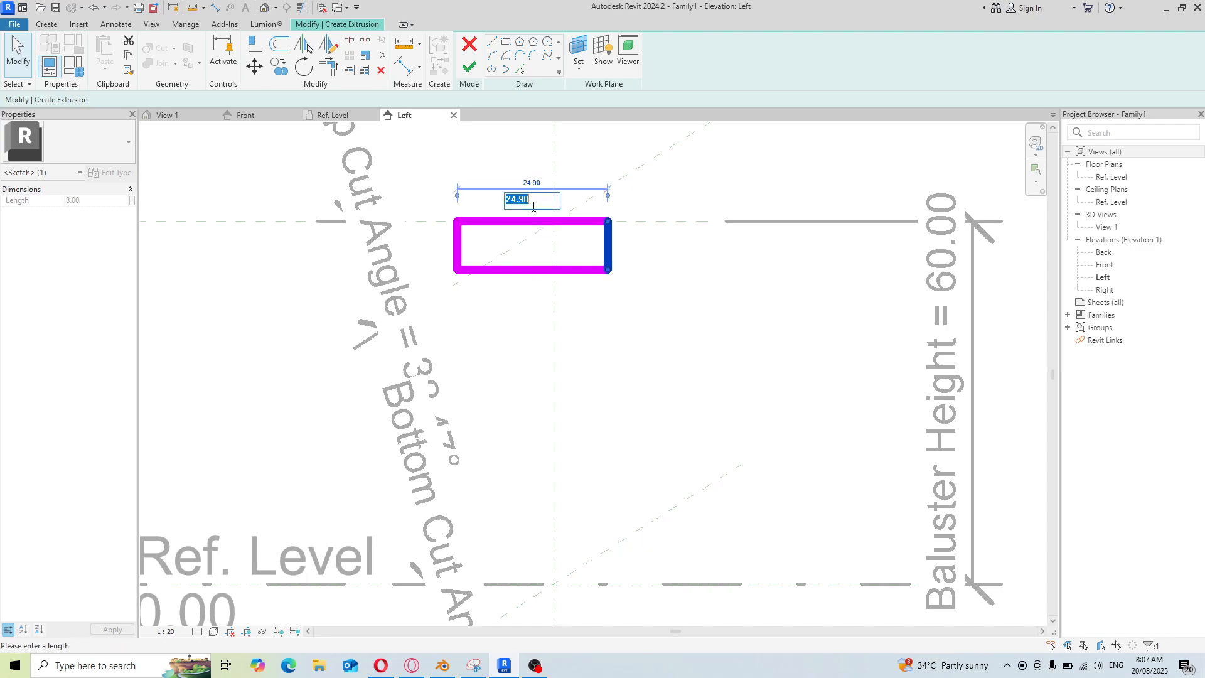
type("12")
key("Return")
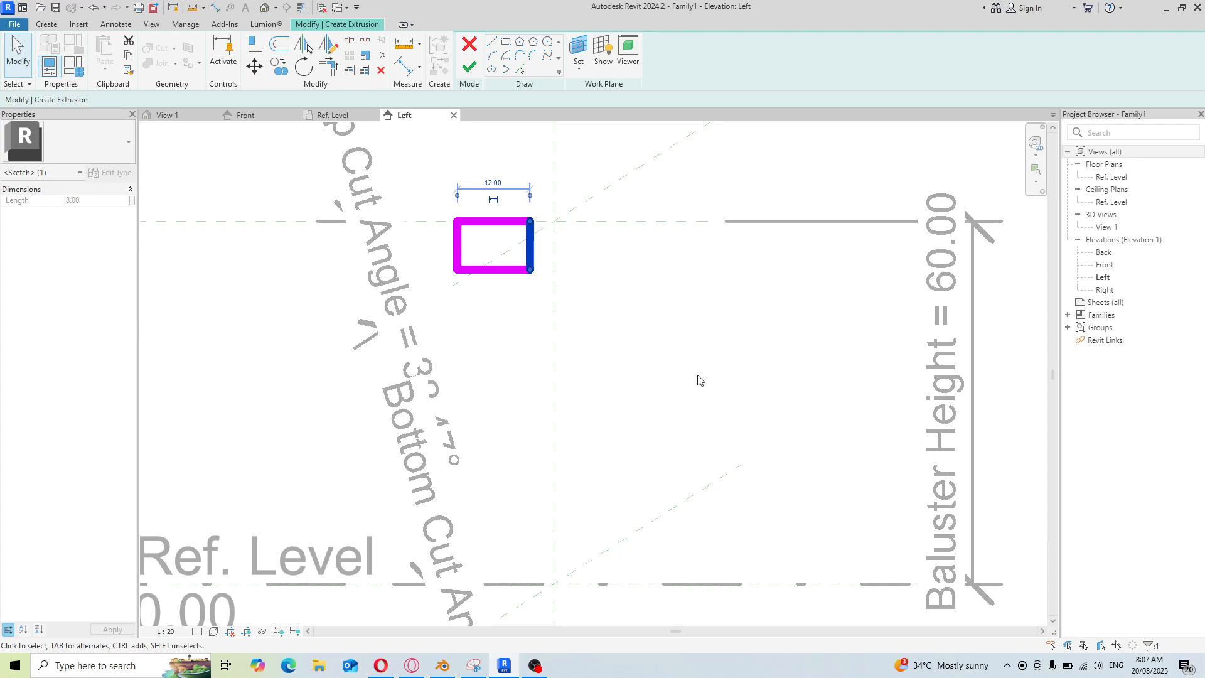
key("Escape")
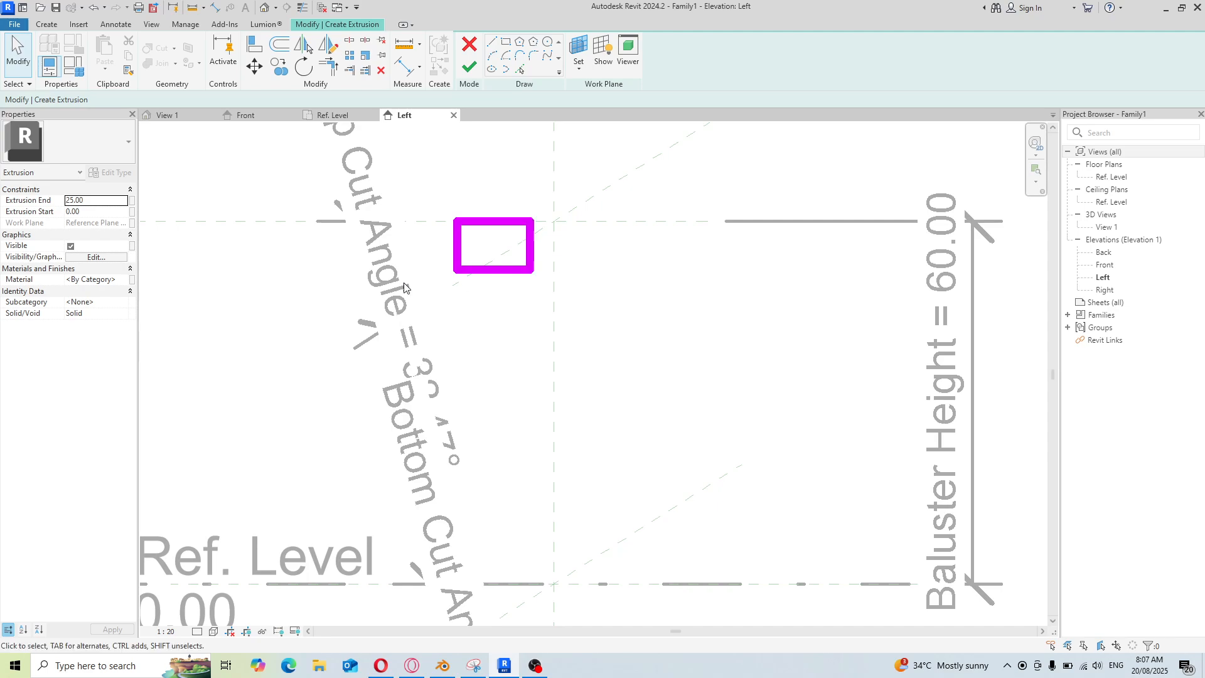
Set the distance from the rectangle's left edge to the centre plane to 6
left_click(459, 258)
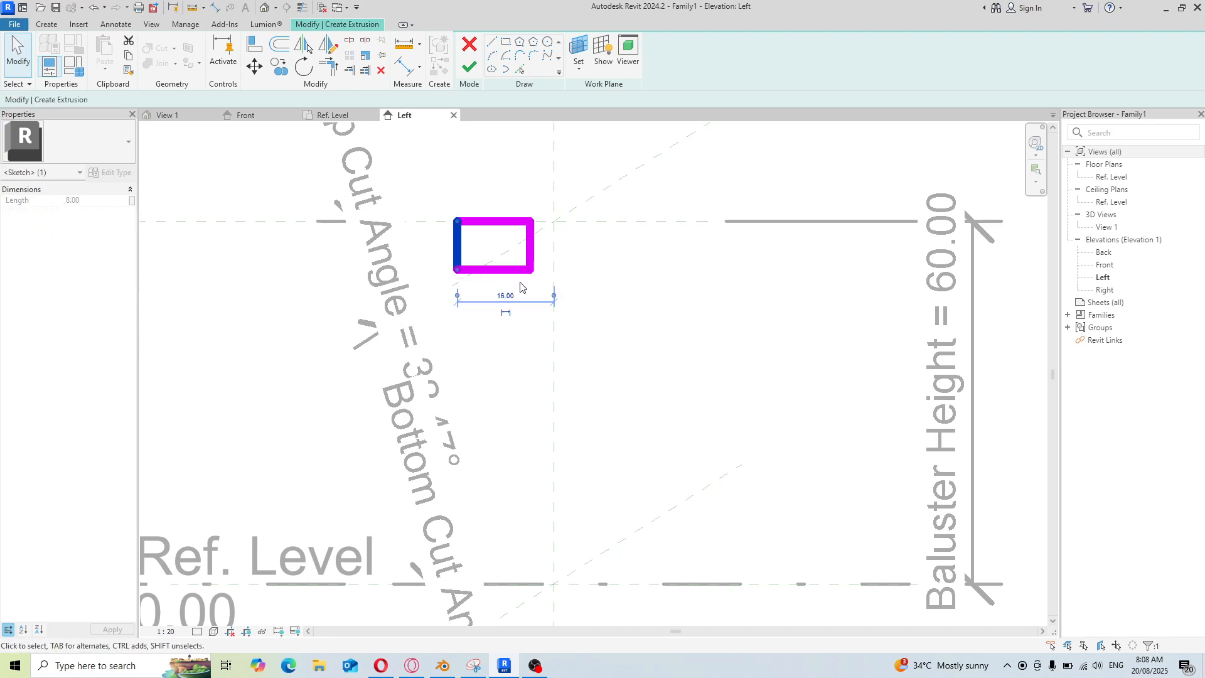
left_click(507, 296)
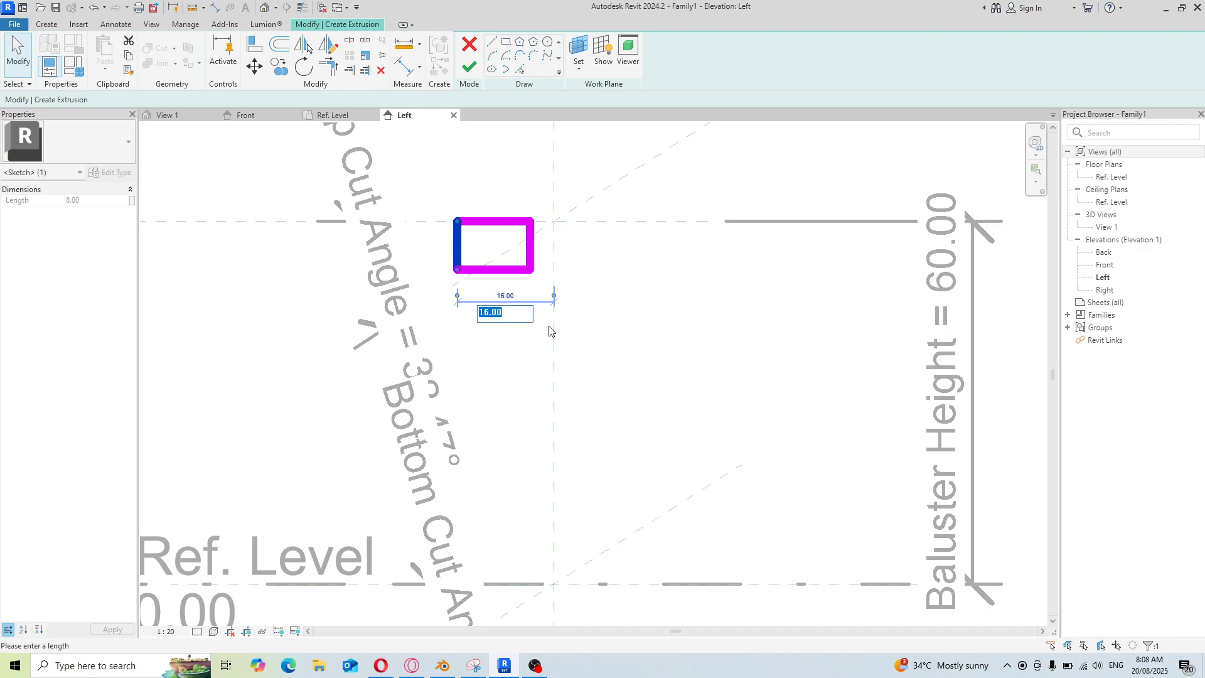
type("6")
key("Return")
Move the right edge so the rectangle's width is 12 again, centred on the centre plane
left_click(534, 253)
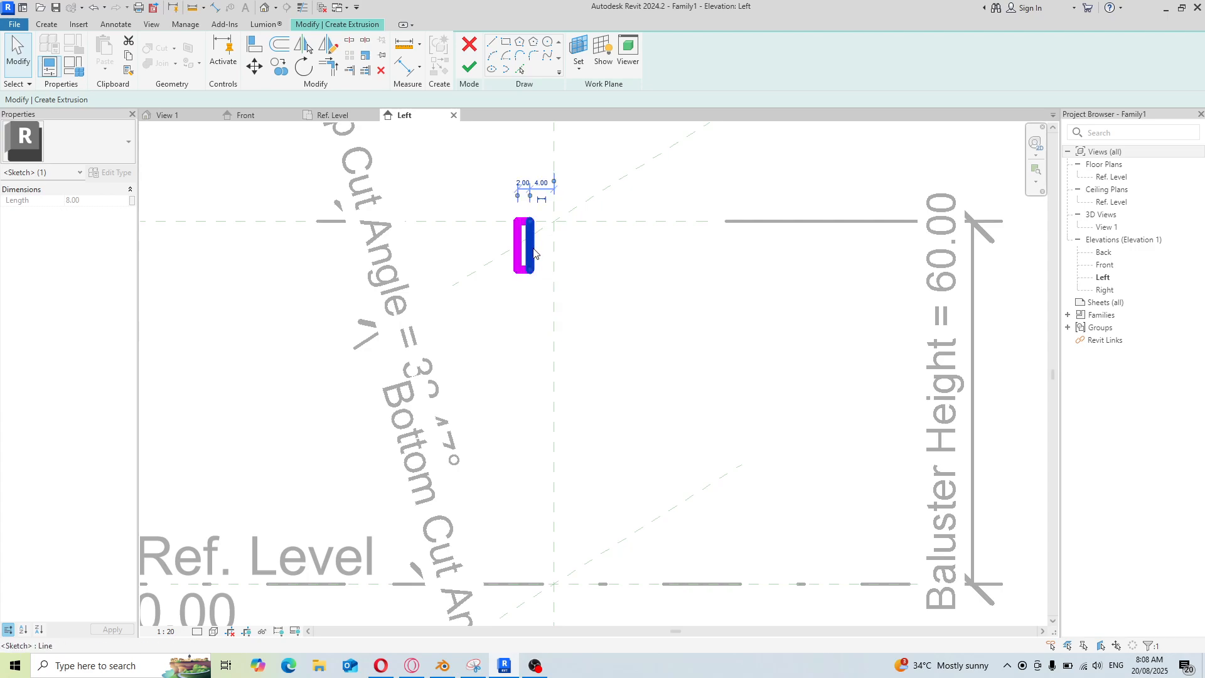
left_click(526, 186)
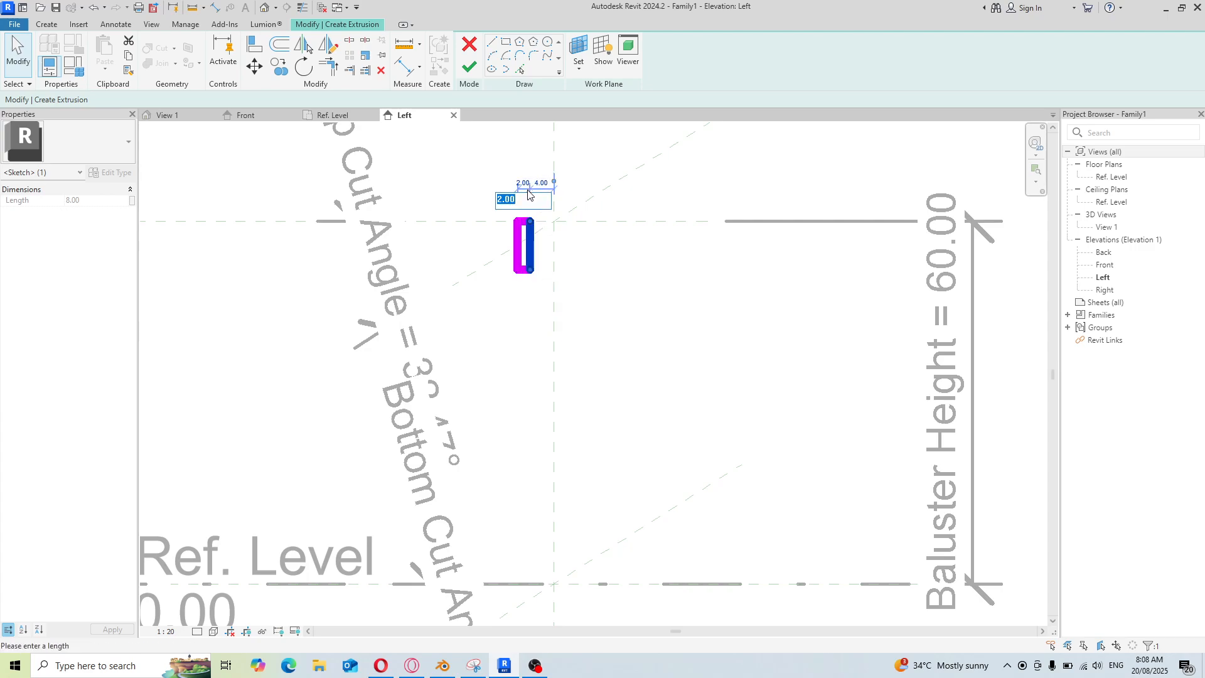
type("12")
key("Return")
left_click(672, 309)
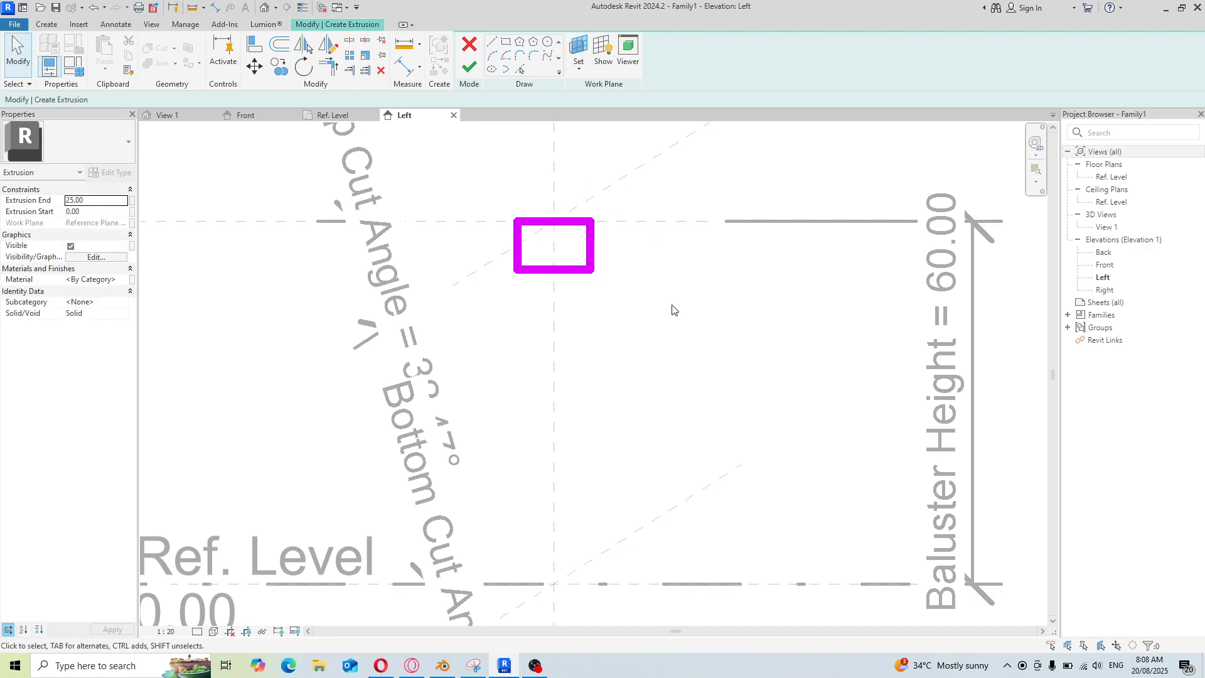
Set the rectangle's height to 5 by moving its bottom edge
left_click(579, 271)
left_click(615, 246)
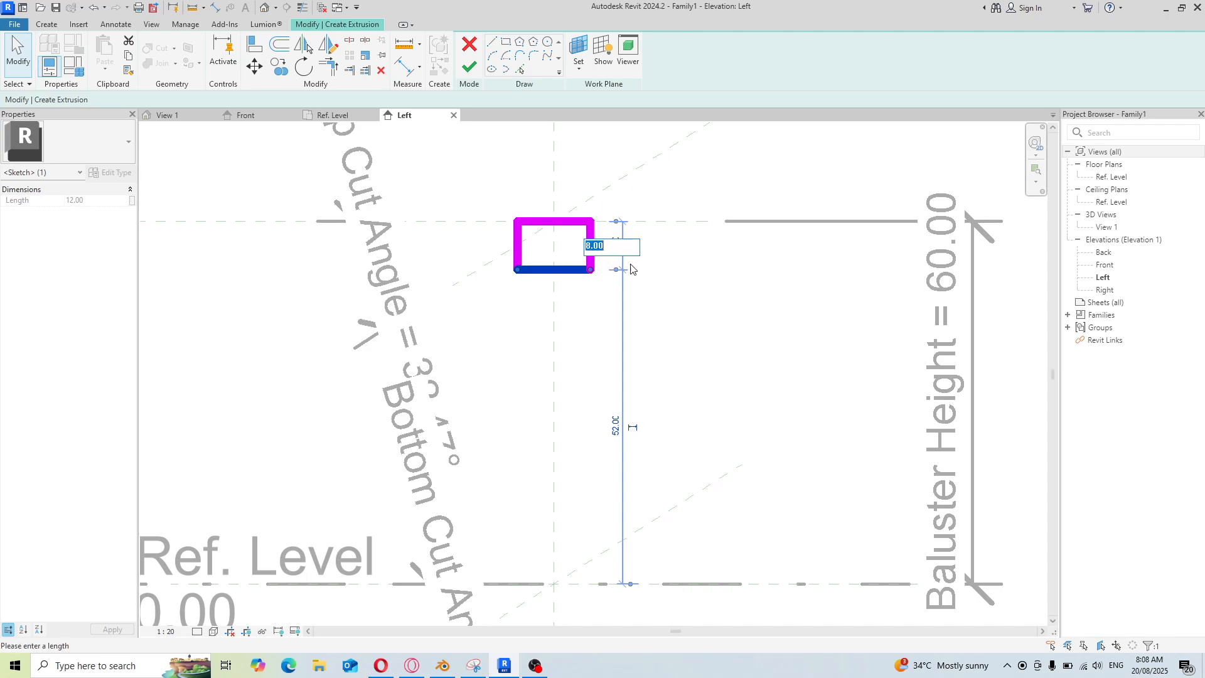
type("5")
key("Return")
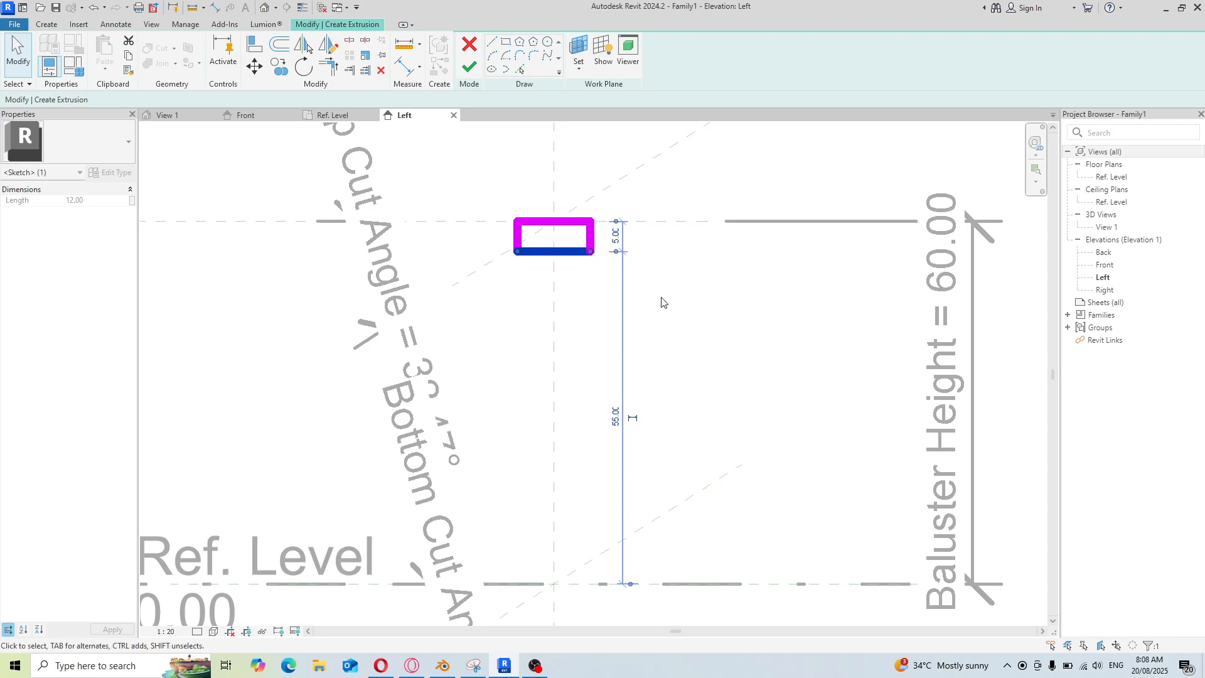
left_click(586, 321)
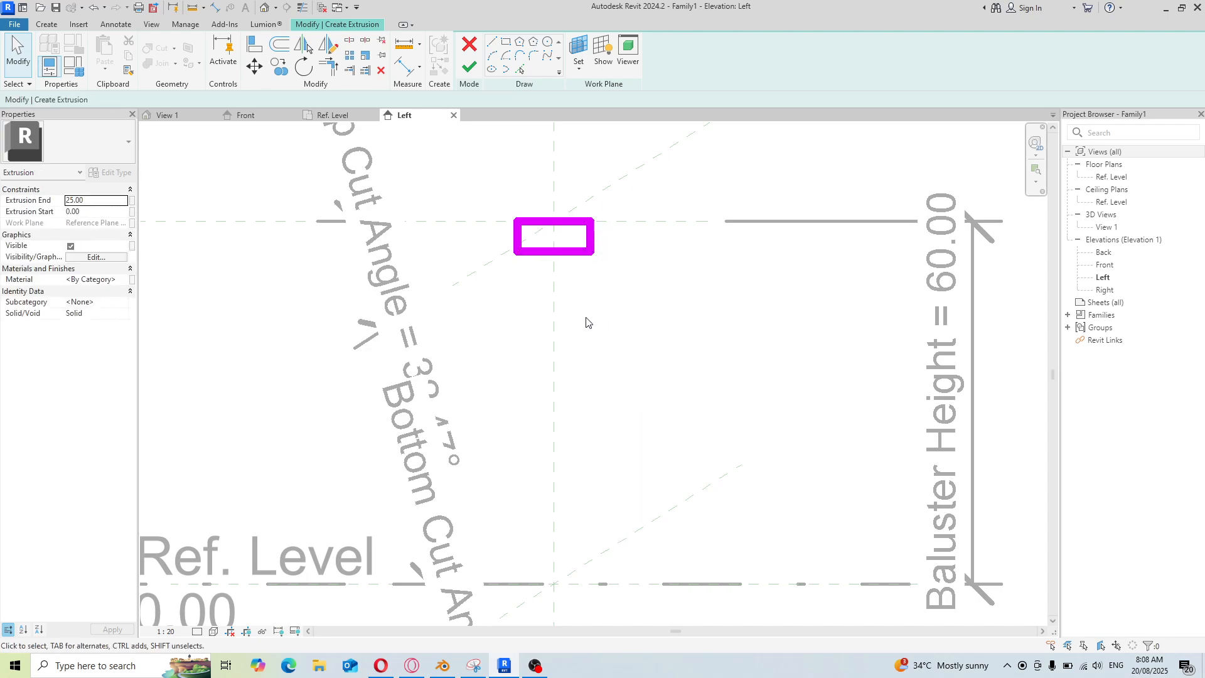
Finish the extrusion profile sketch
left_click(469, 66)
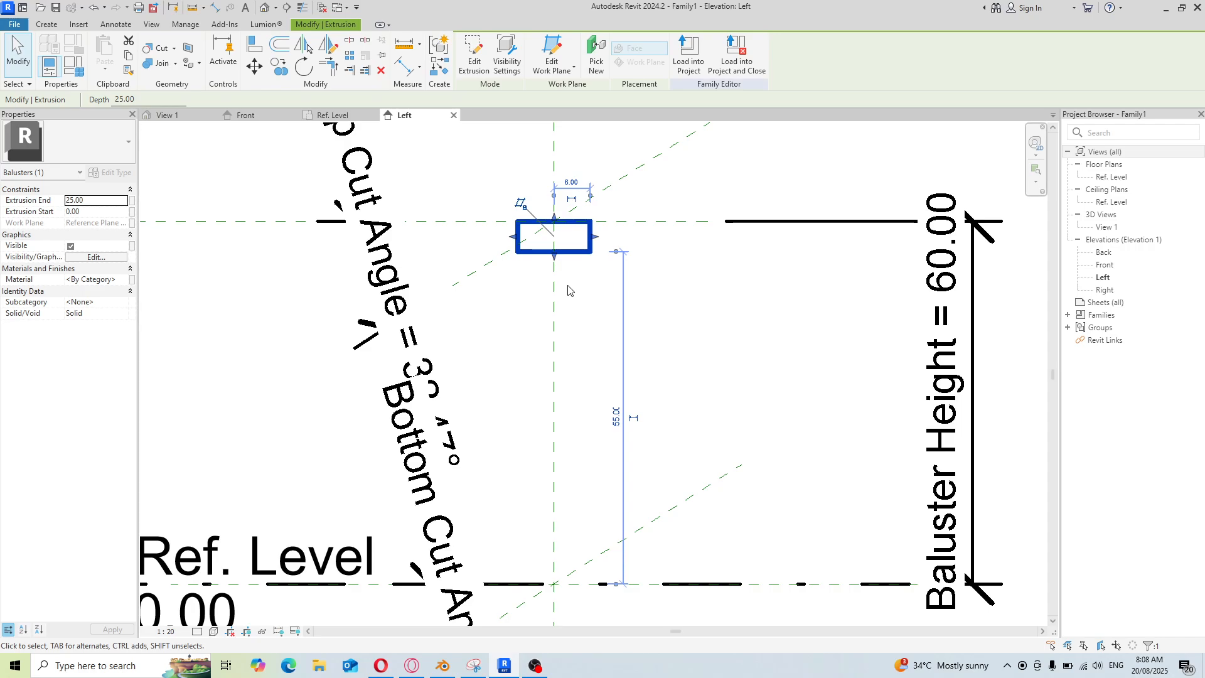
left_click(46, 24)
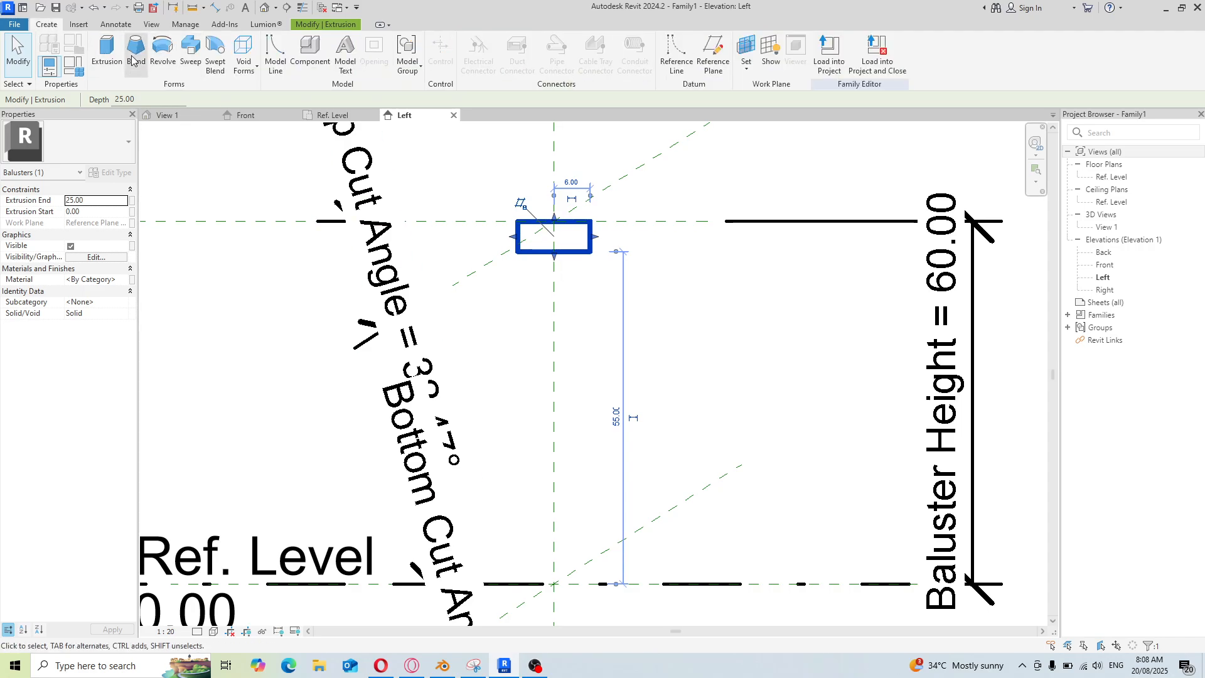
Start a new extrusion with its work plane set to Reference Plane : Center (Left/Right)
left_click(108, 52)
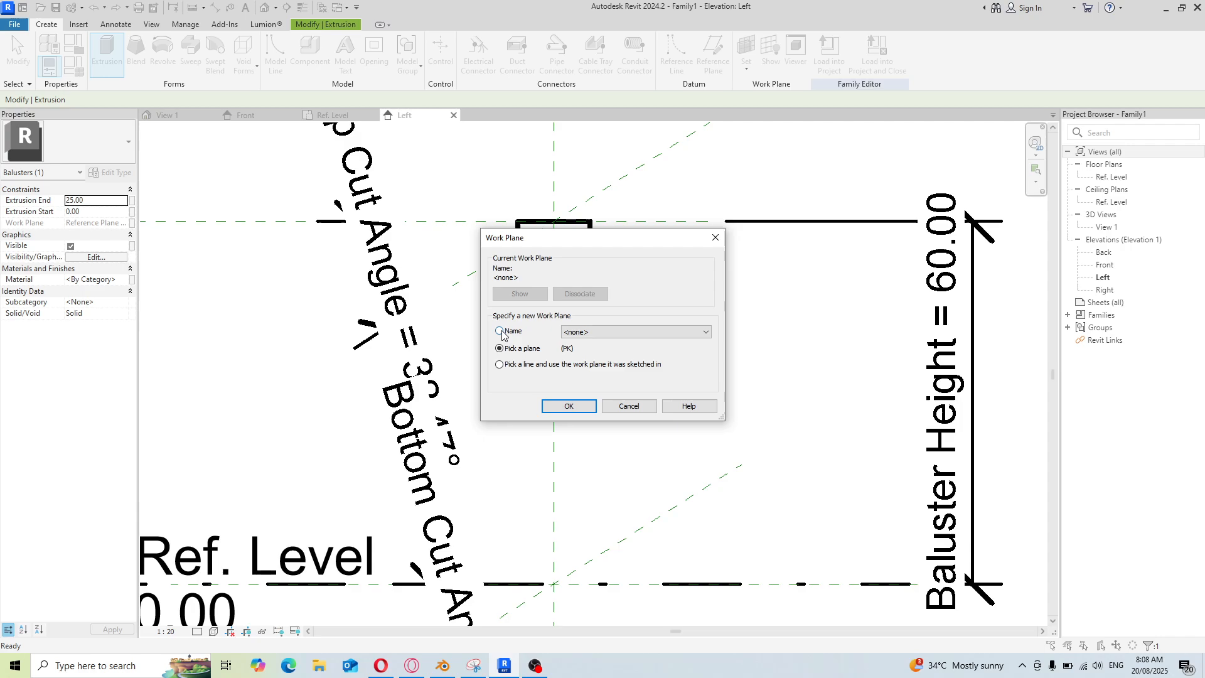
left_click(705, 332)
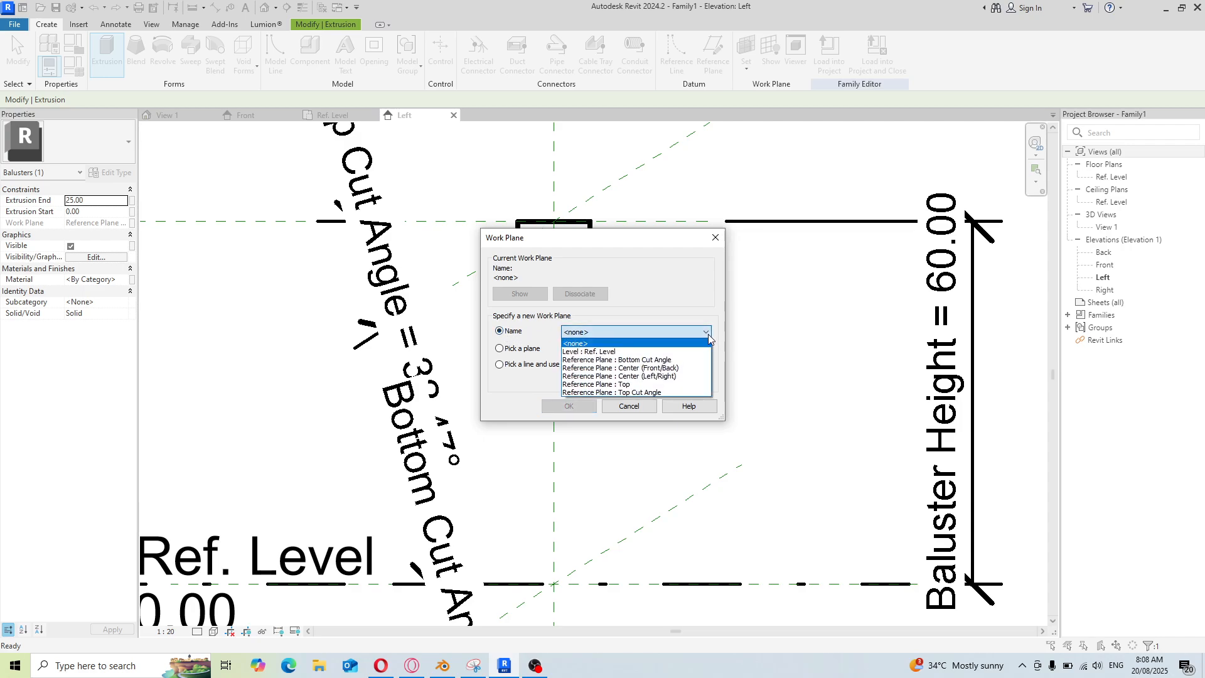
left_click(693, 375)
left_click(562, 407)
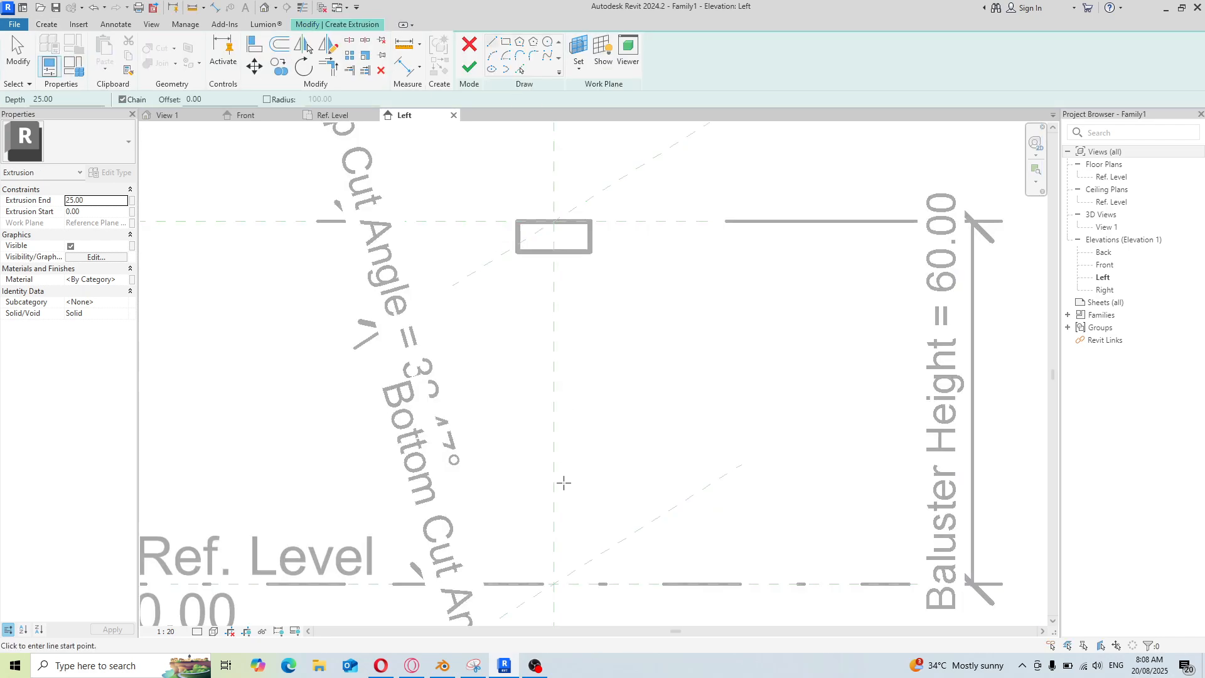
Sketch a rectangle about 18 by 8 sitting on the reference level across the centre plane
scroll(552, 596, "up", 2)
scroll(580, 474, "down", 2)
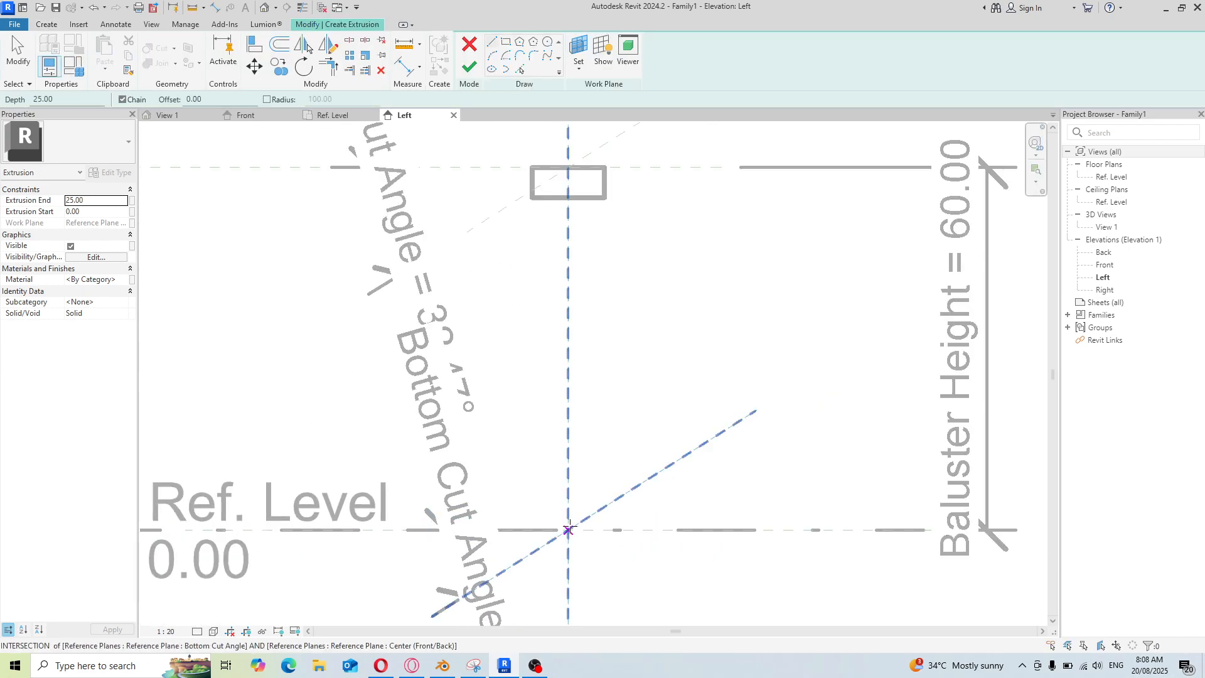
left_click(505, 44)
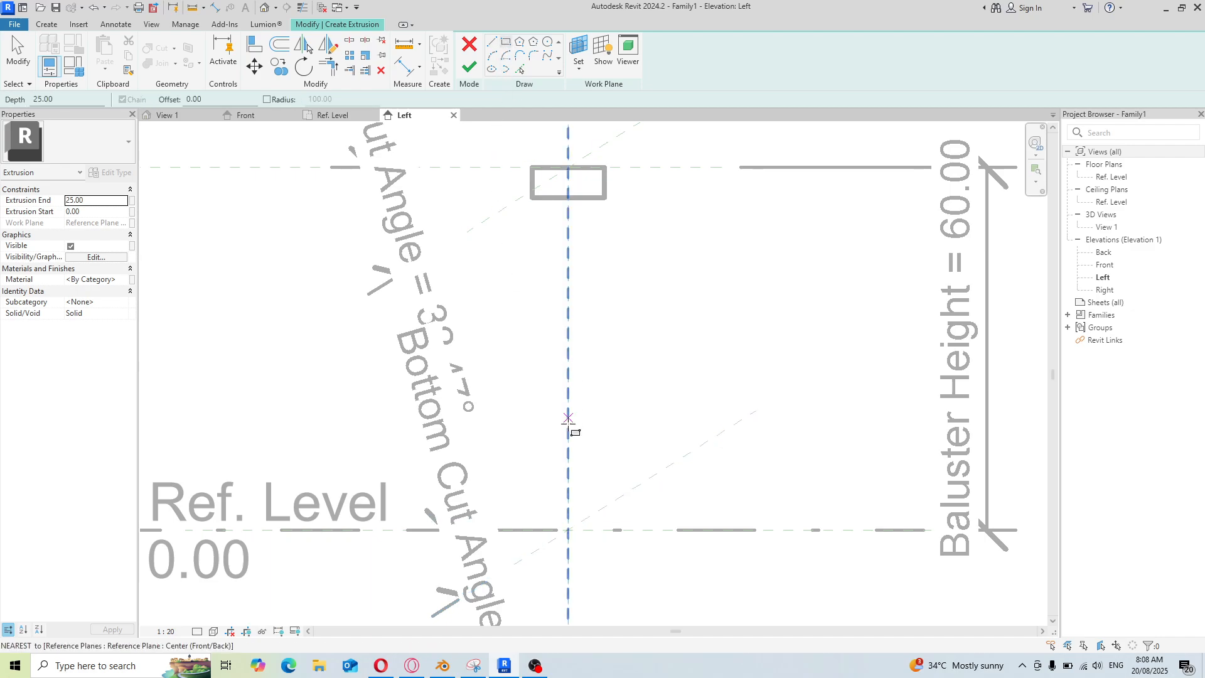
left_click(518, 528)
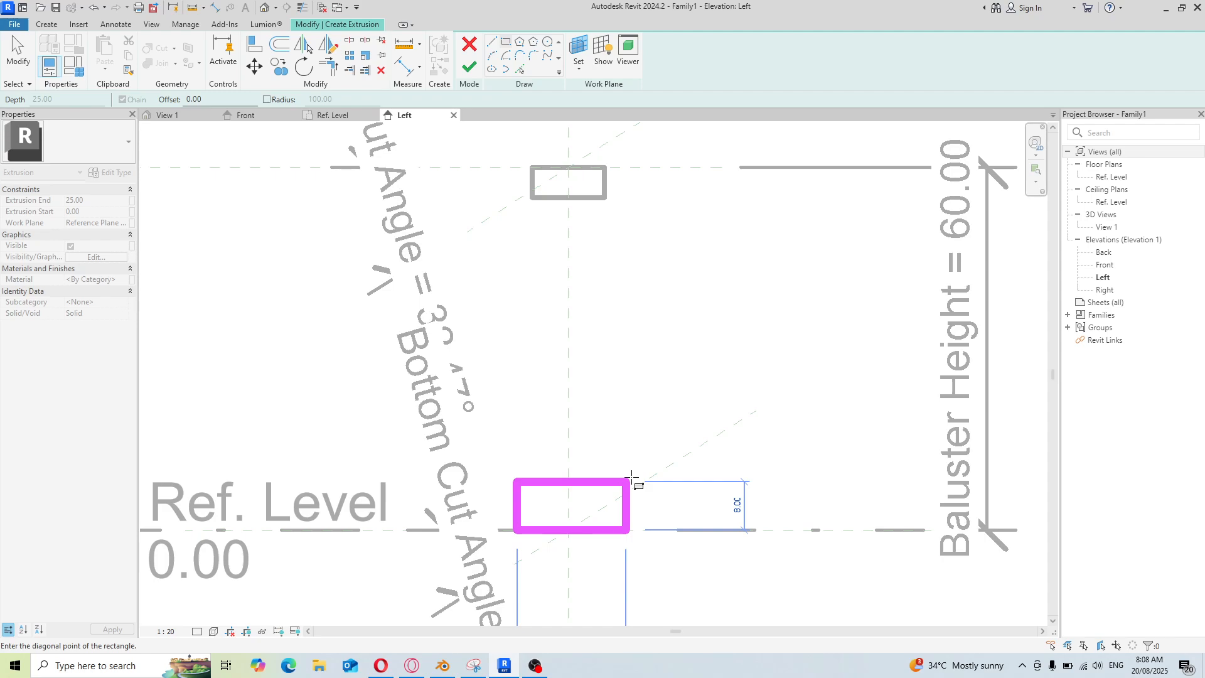
left_click(629, 479)
right_click(622, 414)
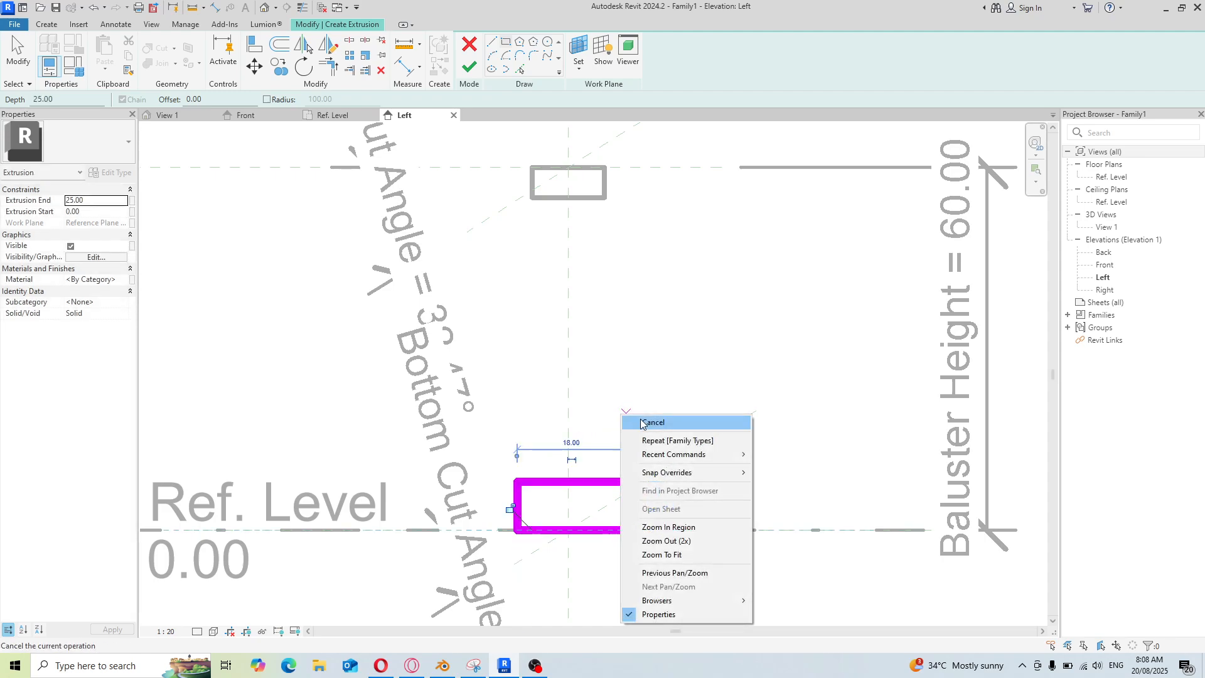
left_click(643, 424)
right_click(528, 413)
left_click(541, 425)
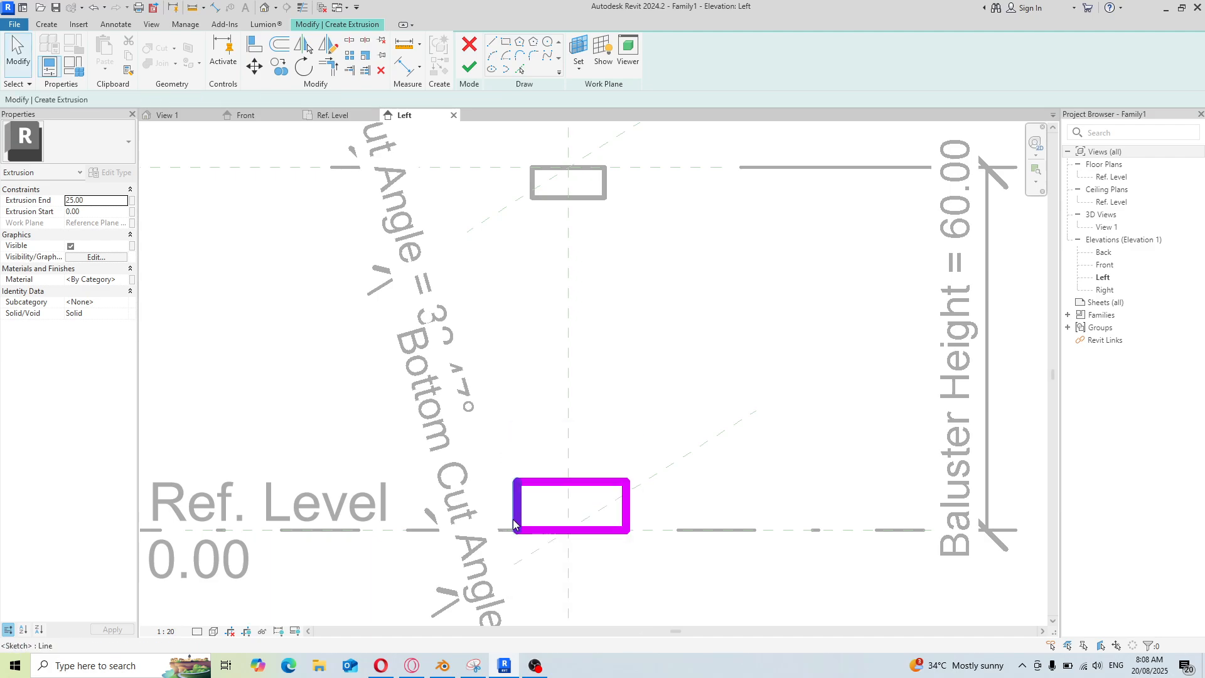
Set the distance from the new rectangle's left edge to the centre plane to 6
left_click(515, 522)
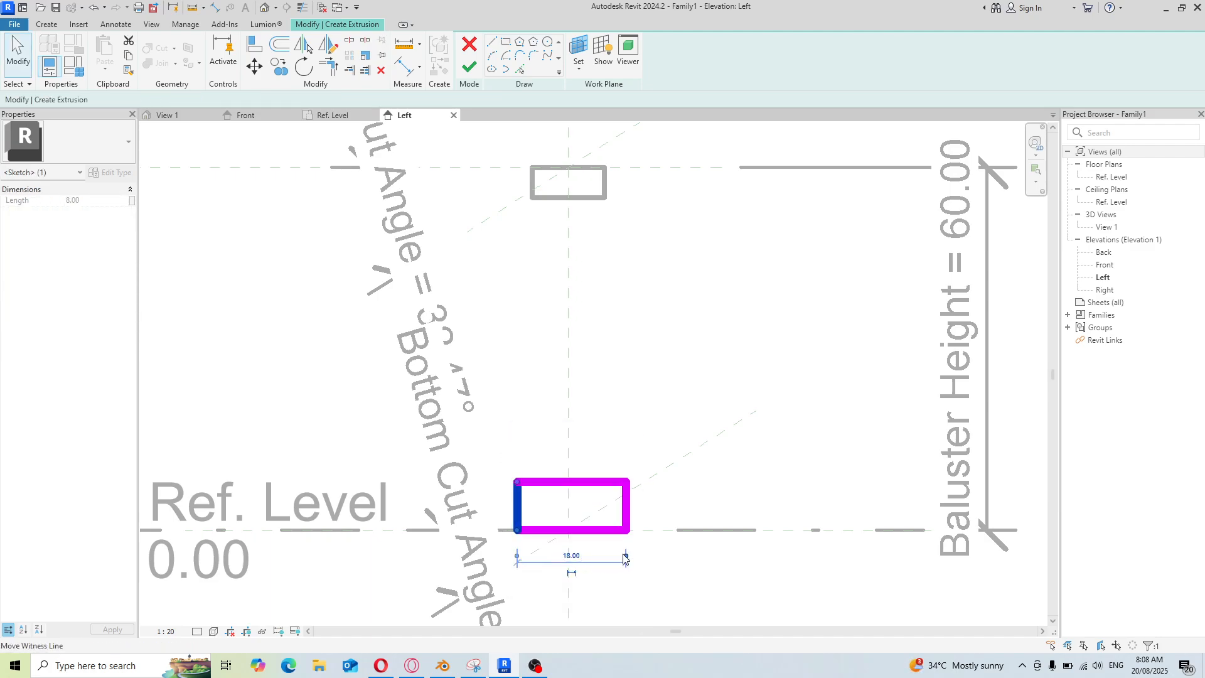
left_click(569, 541)
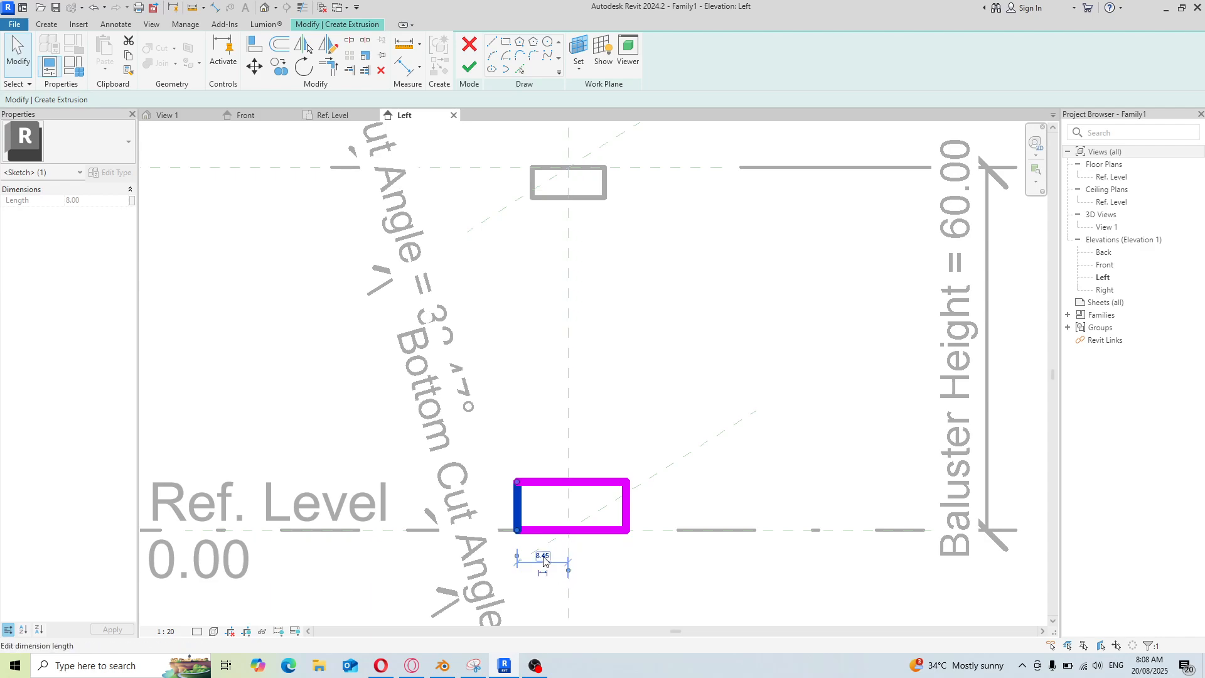
left_click(543, 553)
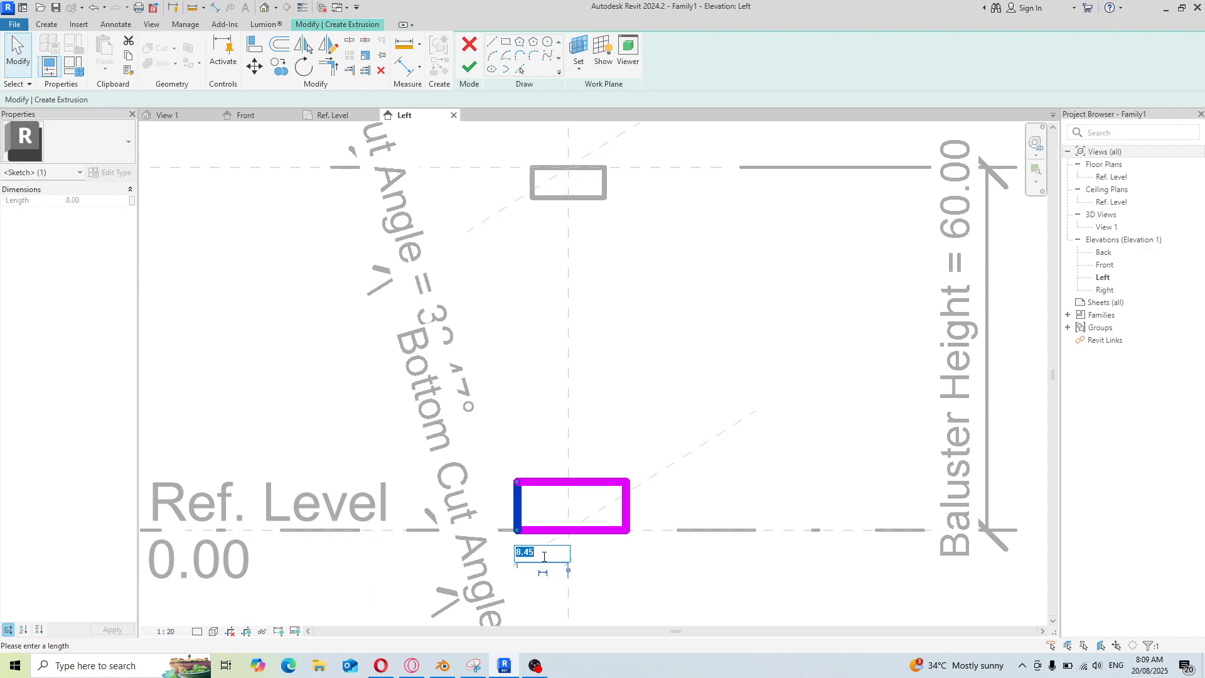
type("6")
key("Return")
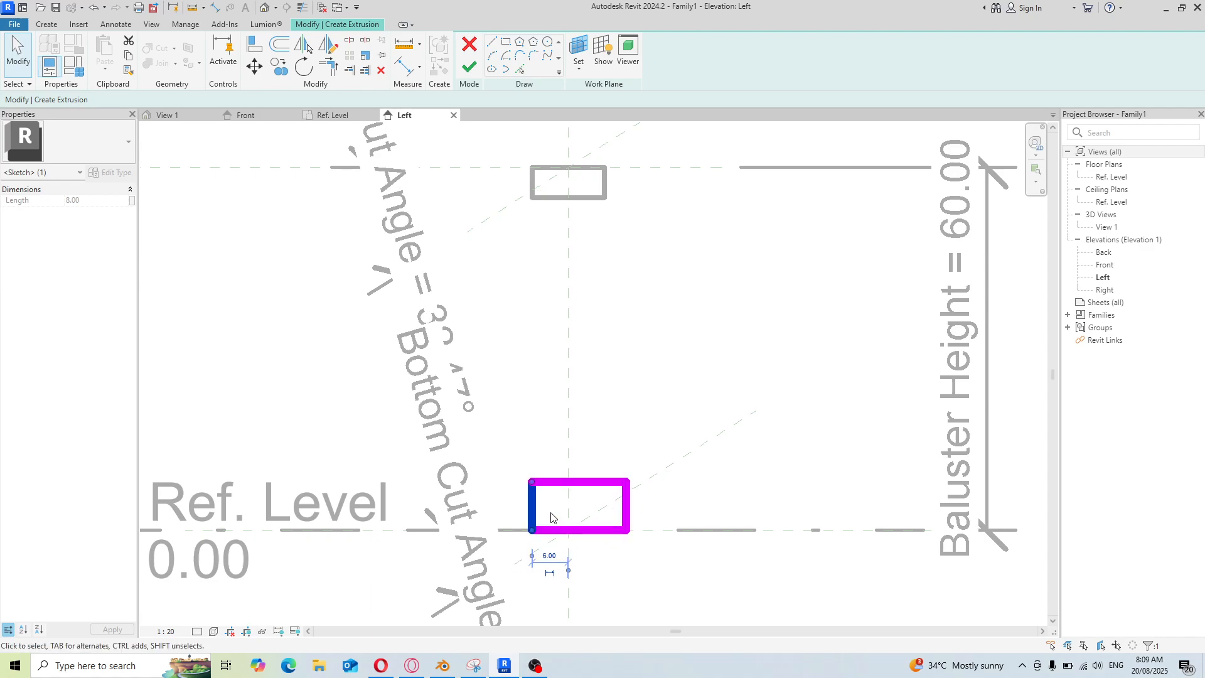
Set the rectangle's width to 12 by moving its right edge
left_click(626, 516)
left_click(577, 443)
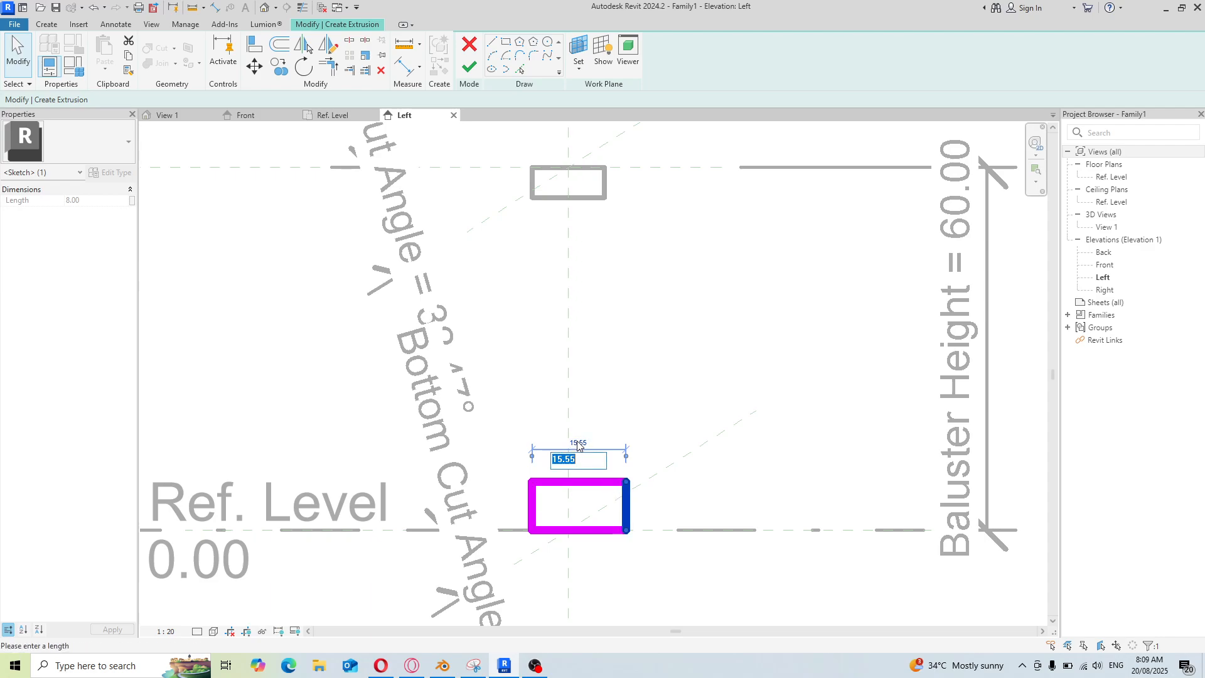
type("12")
key("Return")
Set the rectangle's height to 5 by moving its top edge
left_click(593, 481)
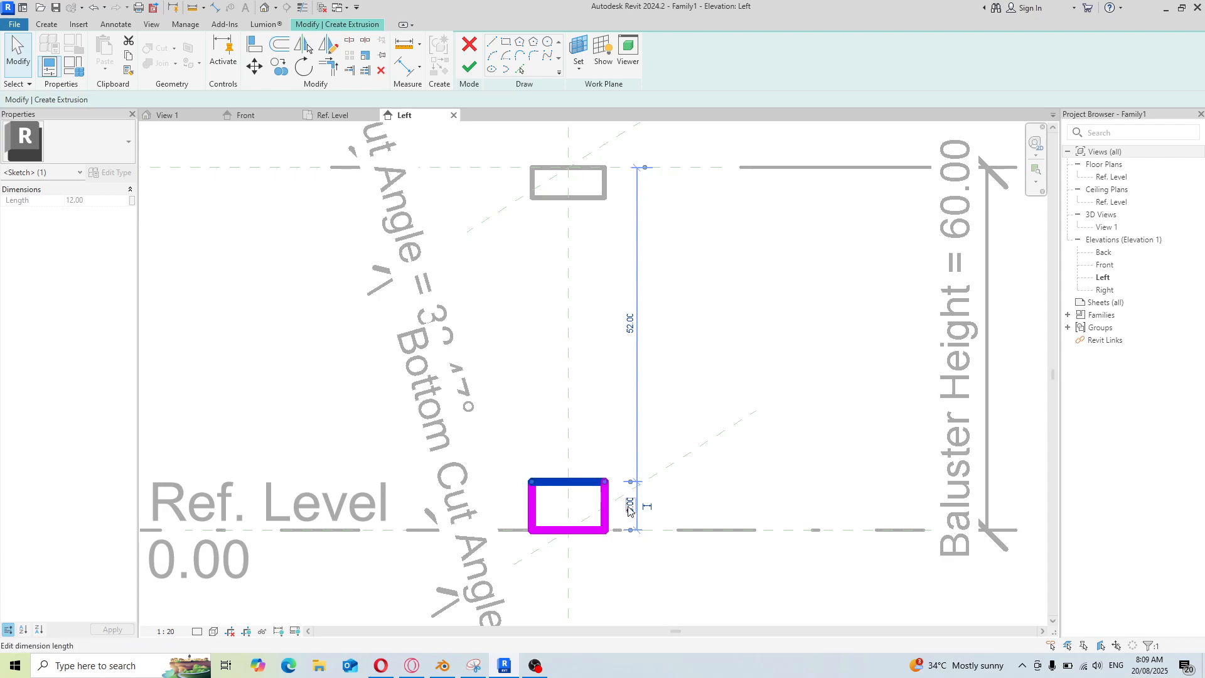
left_click(630, 506)
type("5")
key("Return")
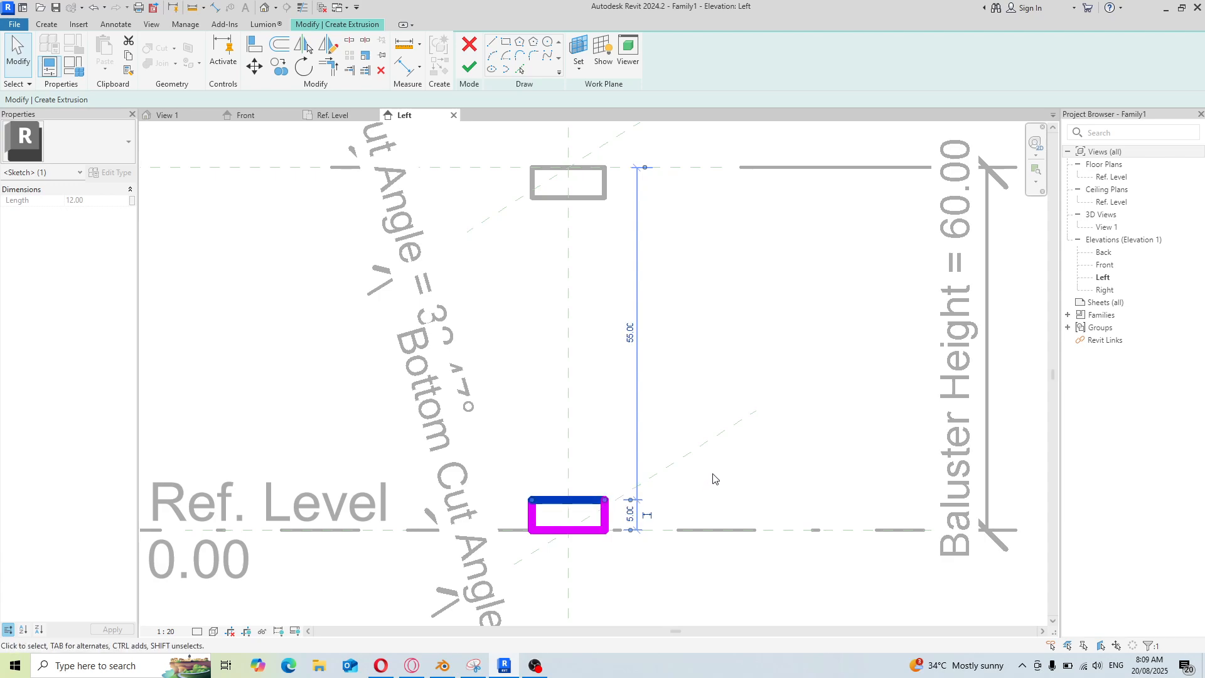
Finish the bottom extrusion profile sketch
left_click(470, 66)
scroll(685, 452, "down", 3)
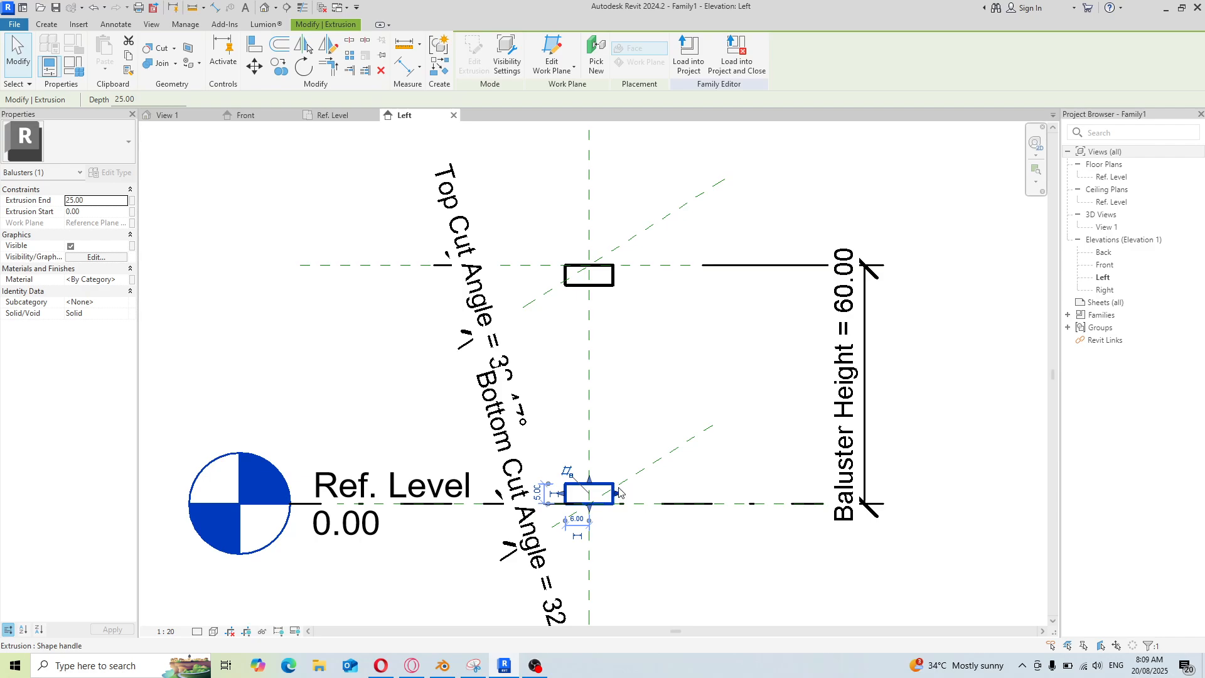
scroll(596, 488, "up", 2)
scroll(596, 489, "down", 1)
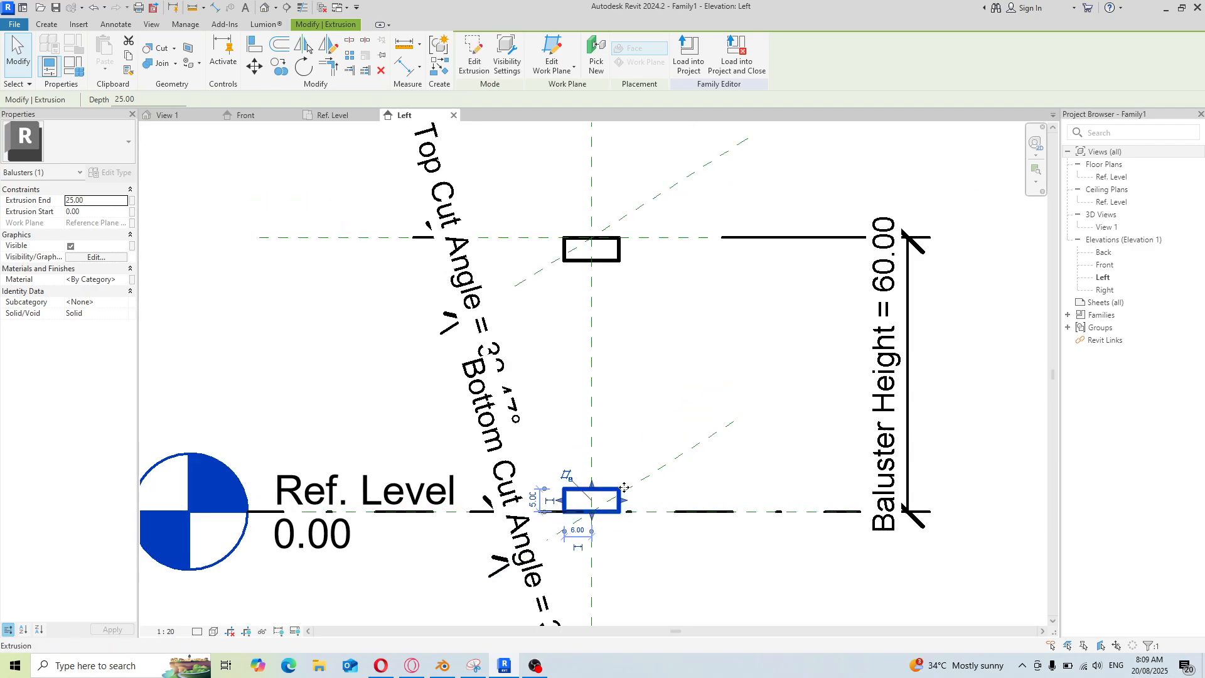
scroll(632, 309, "up", 1)
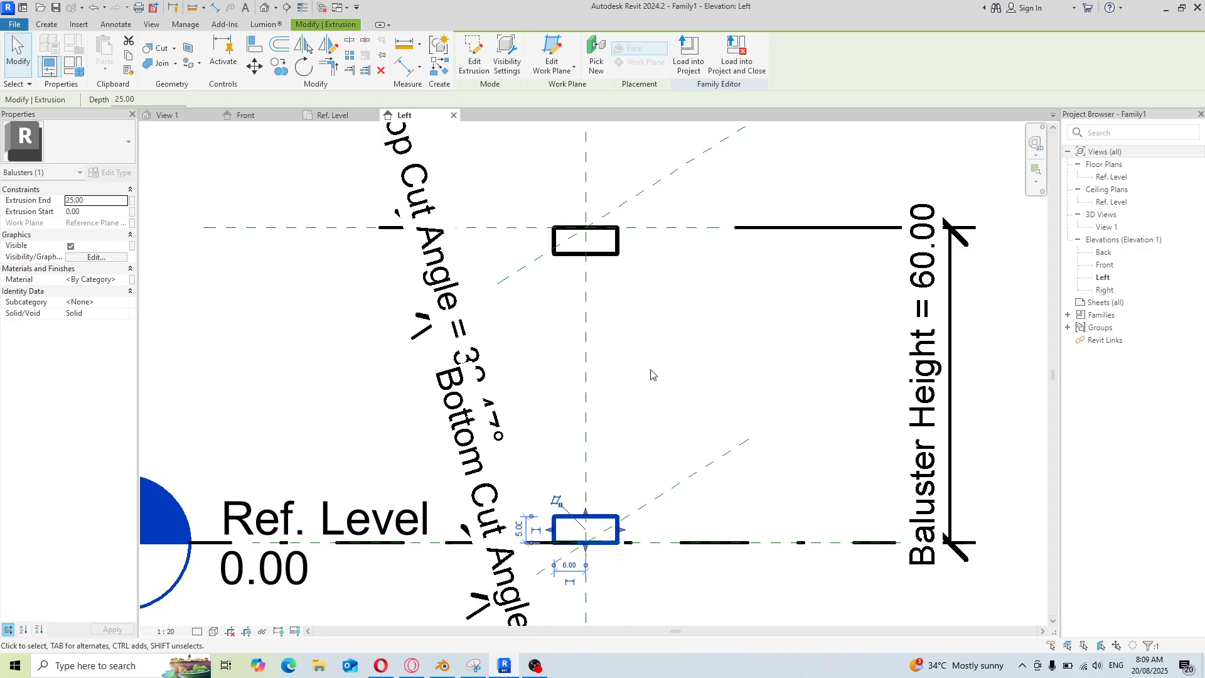
key("Escape")
scroll(641, 384, "up", 1)
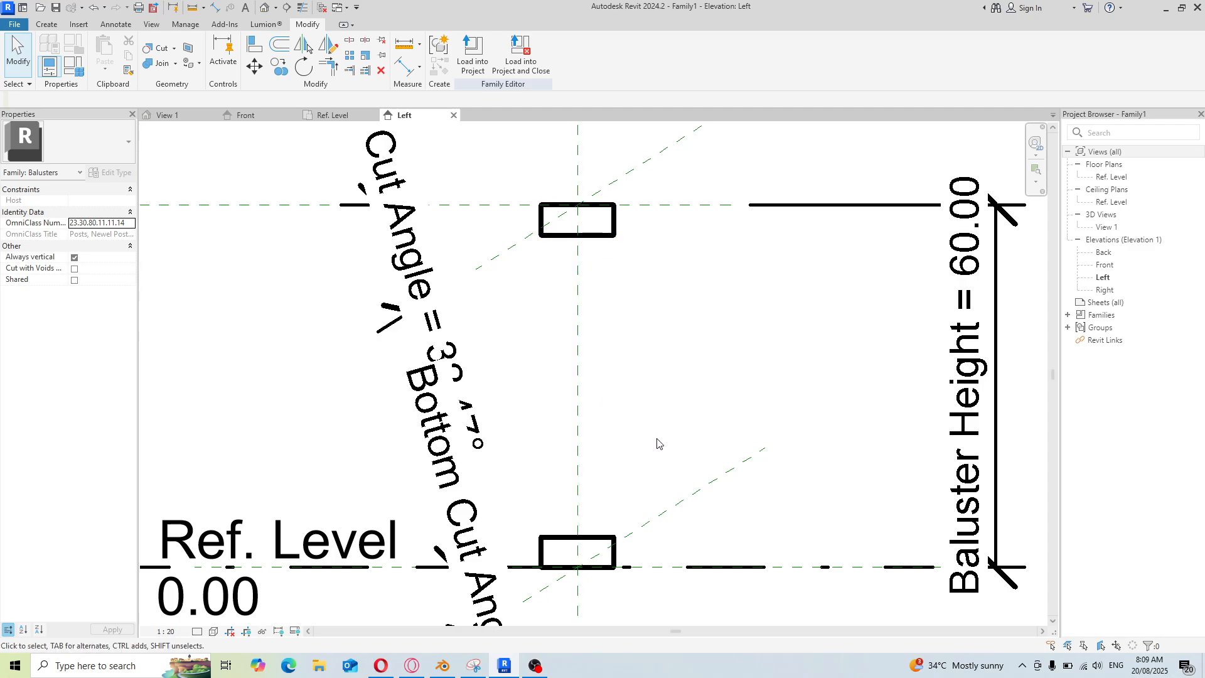
Align the left edge of the upper extrusion with the left edge of the bottom extrusion
left_click(536, 665)
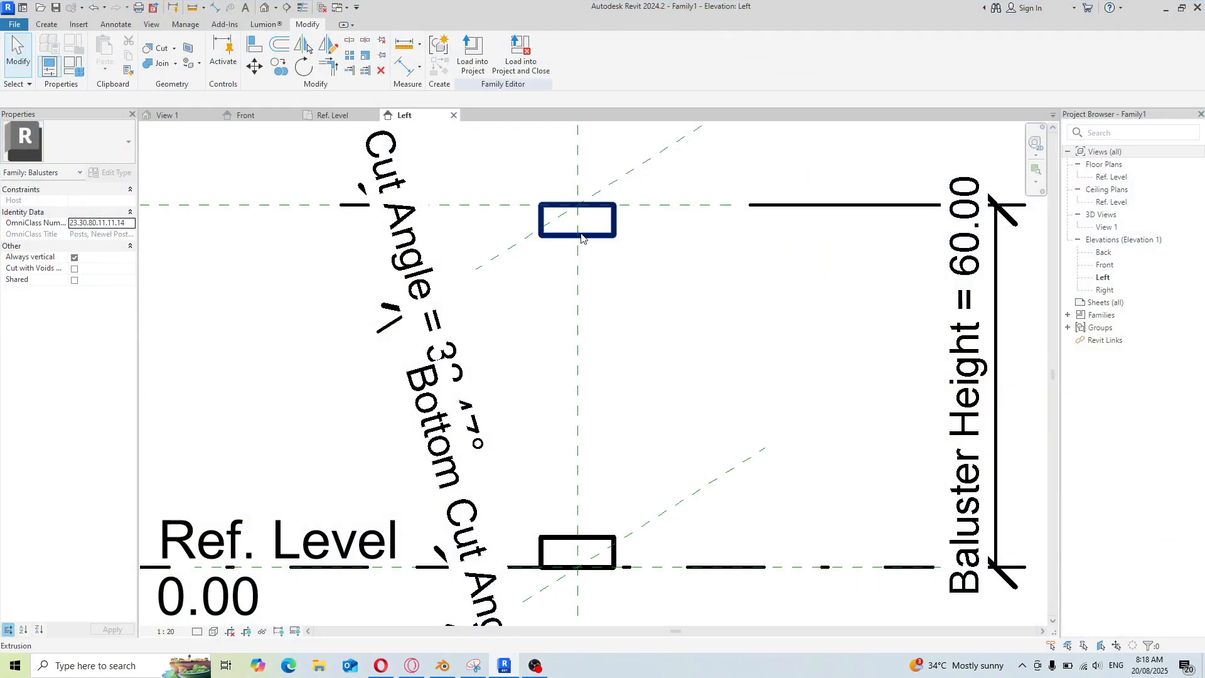
scroll(598, 306, "up", 1)
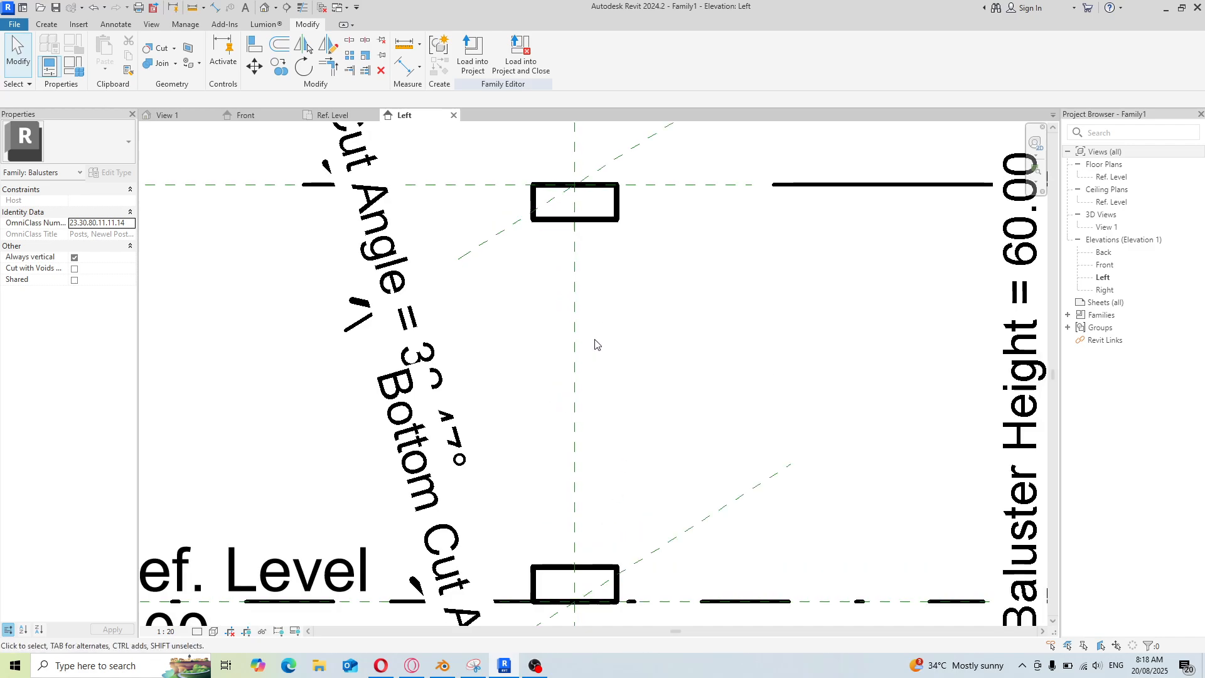
scroll(594, 345, "down", 1)
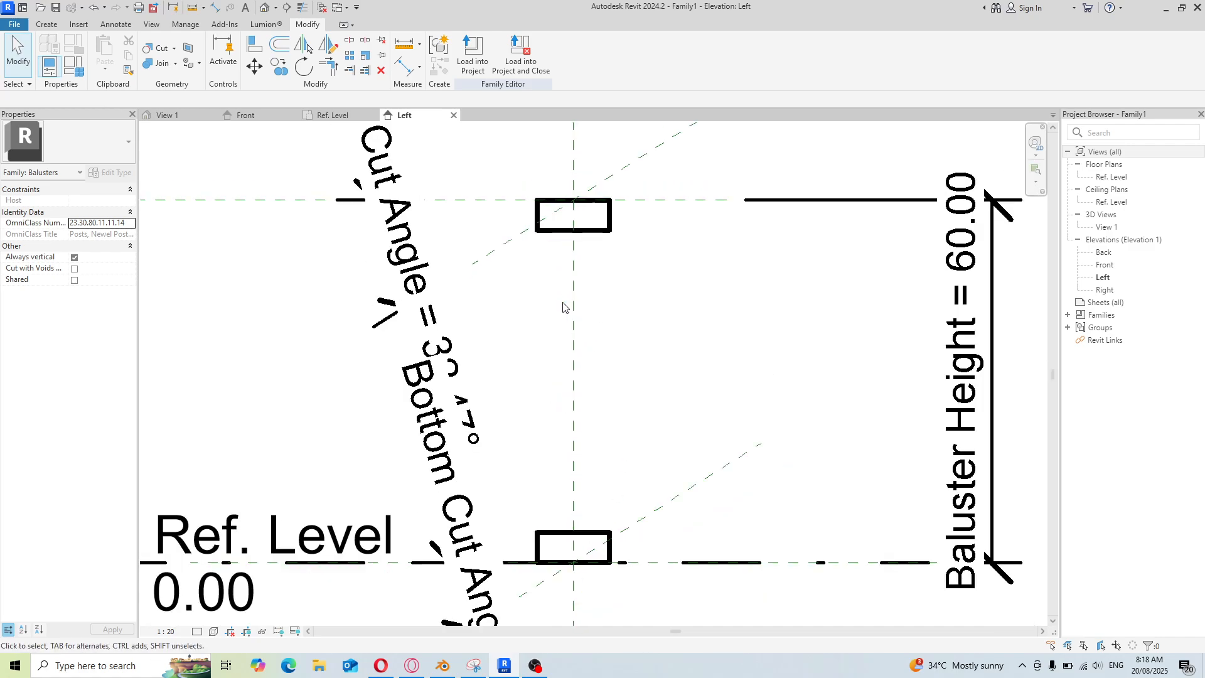
left_click(545, 230)
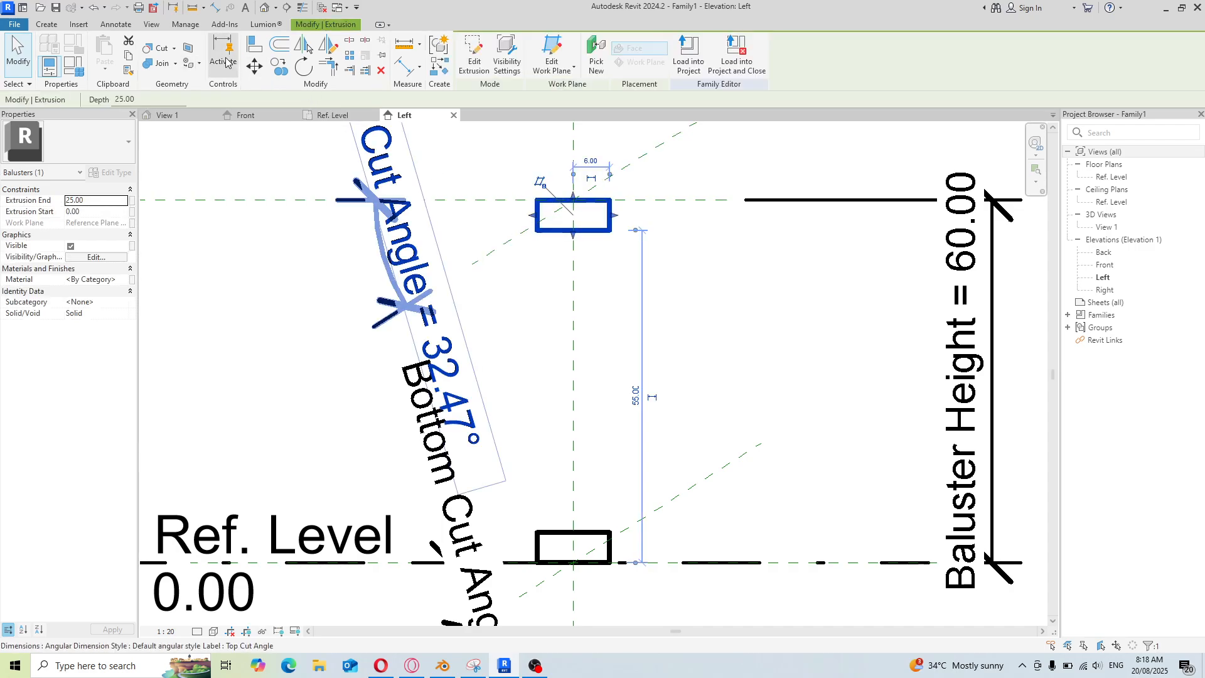
left_click(255, 44)
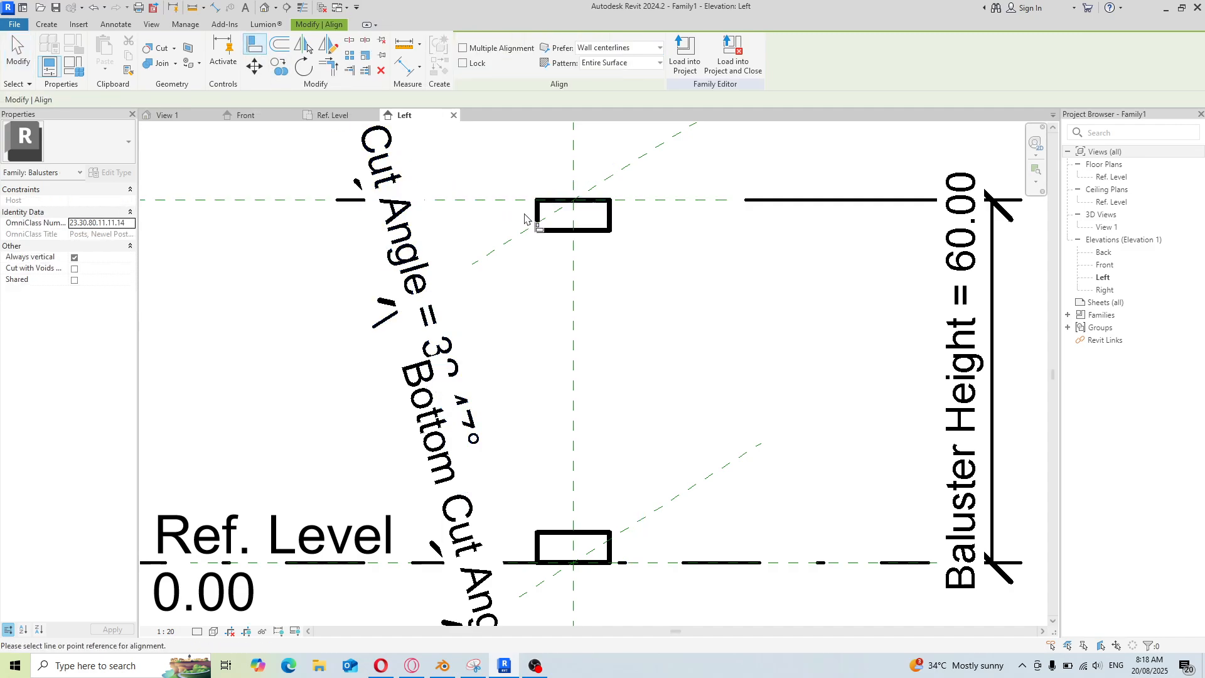
left_click(539, 550)
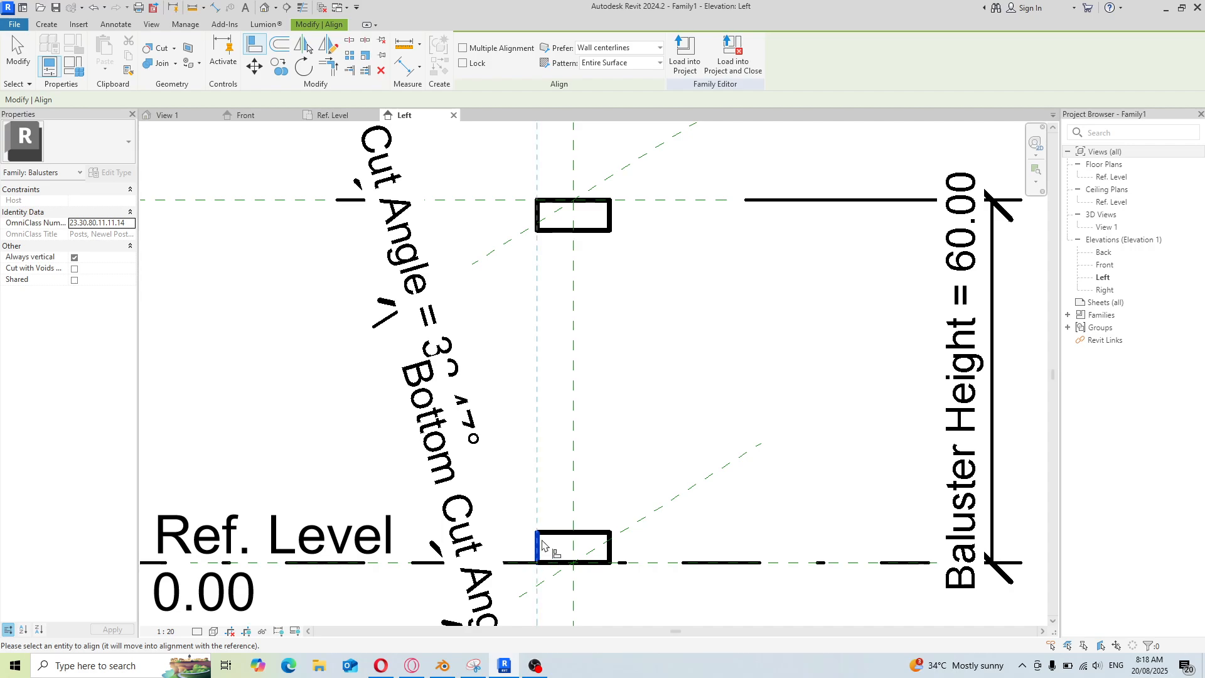
left_click(537, 217)
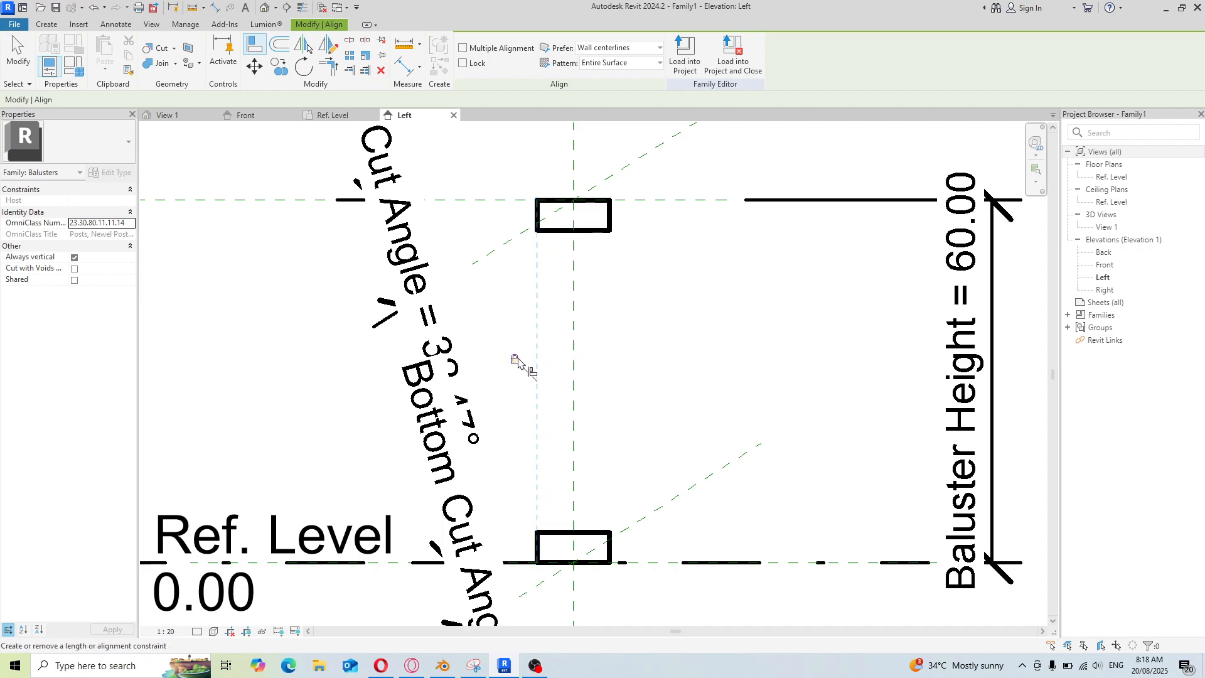
Align the right edges of the upper and bottom extrusions and lock that alignment
left_click(612, 229)
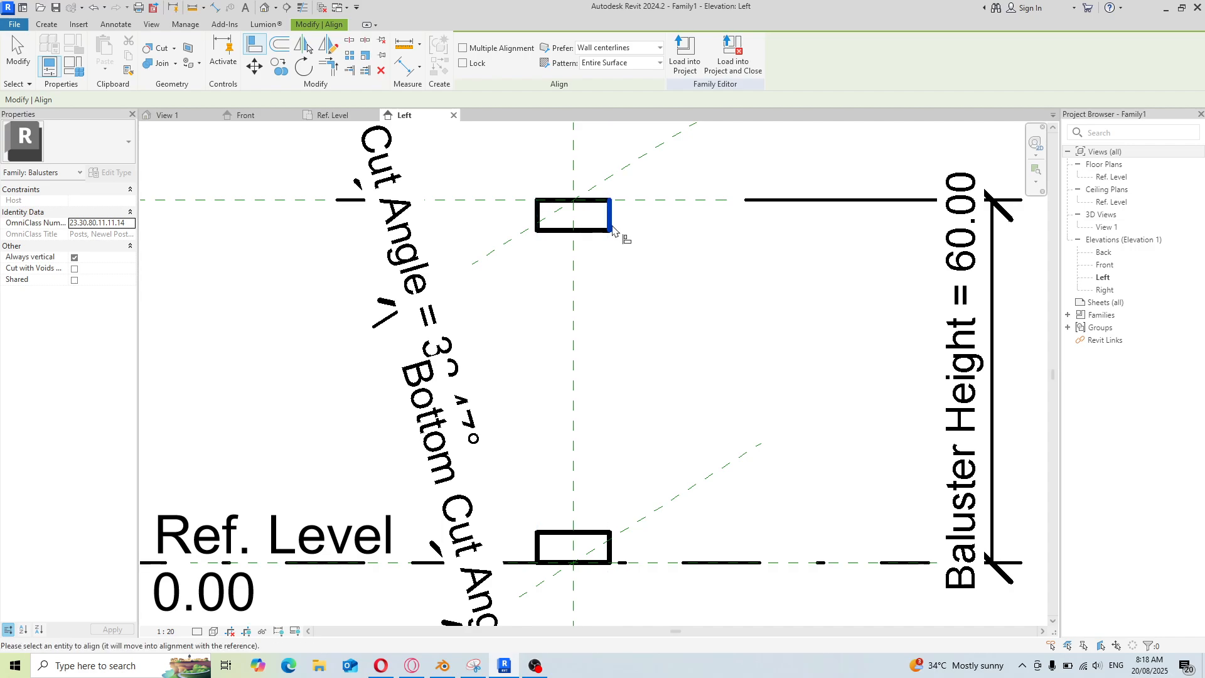
left_click(612, 554)
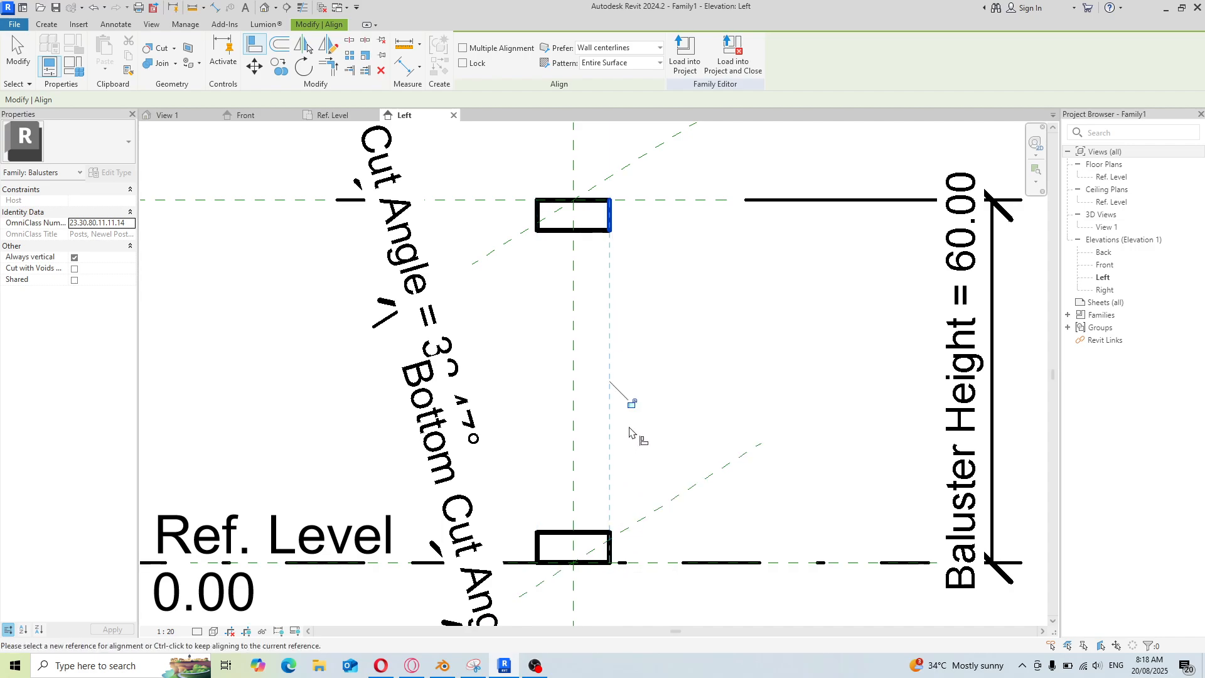
left_click(632, 403)
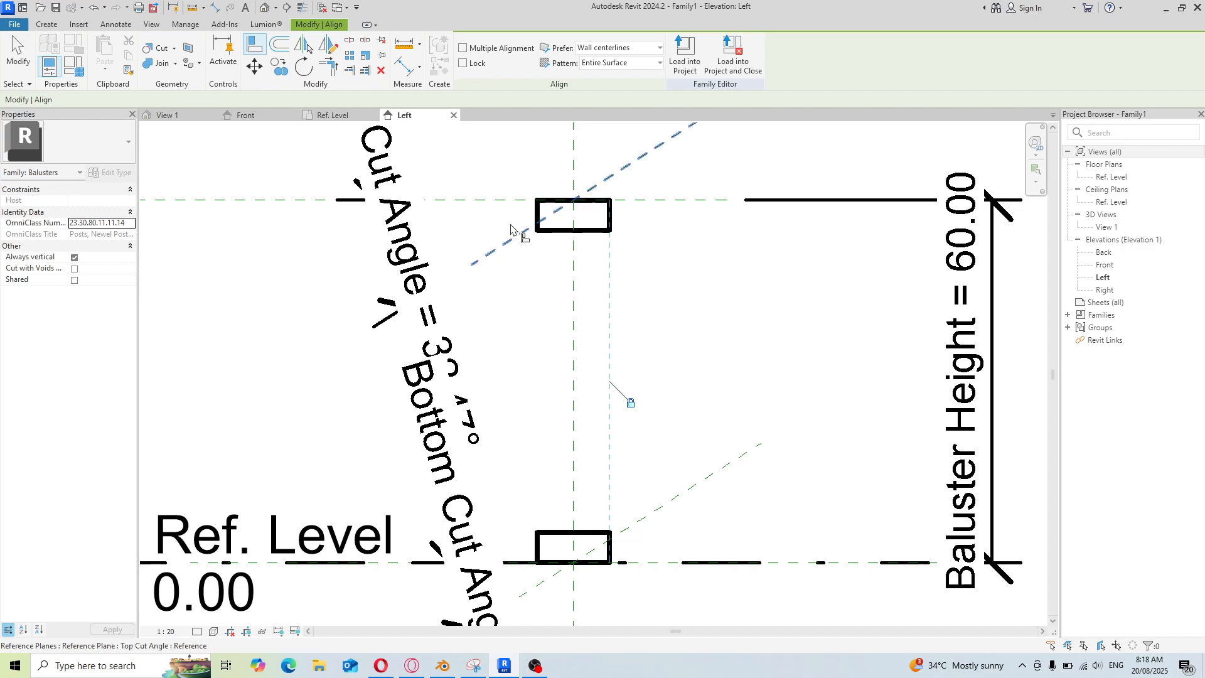
right_click(512, 312)
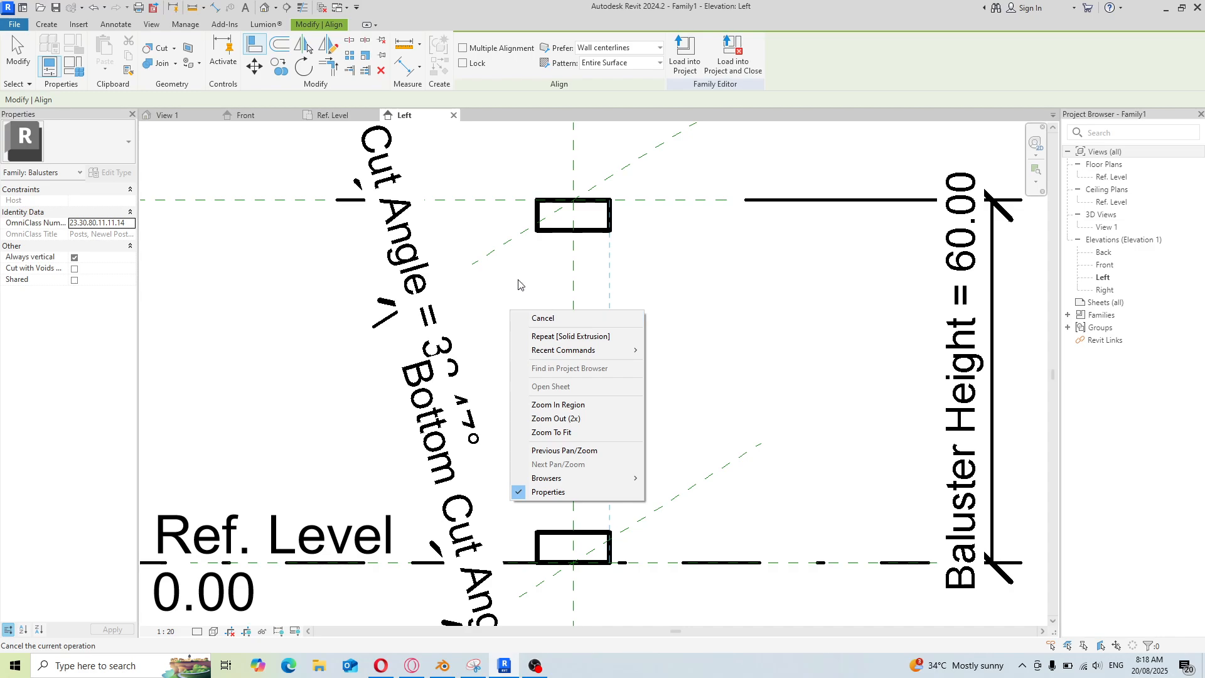
left_click(518, 284)
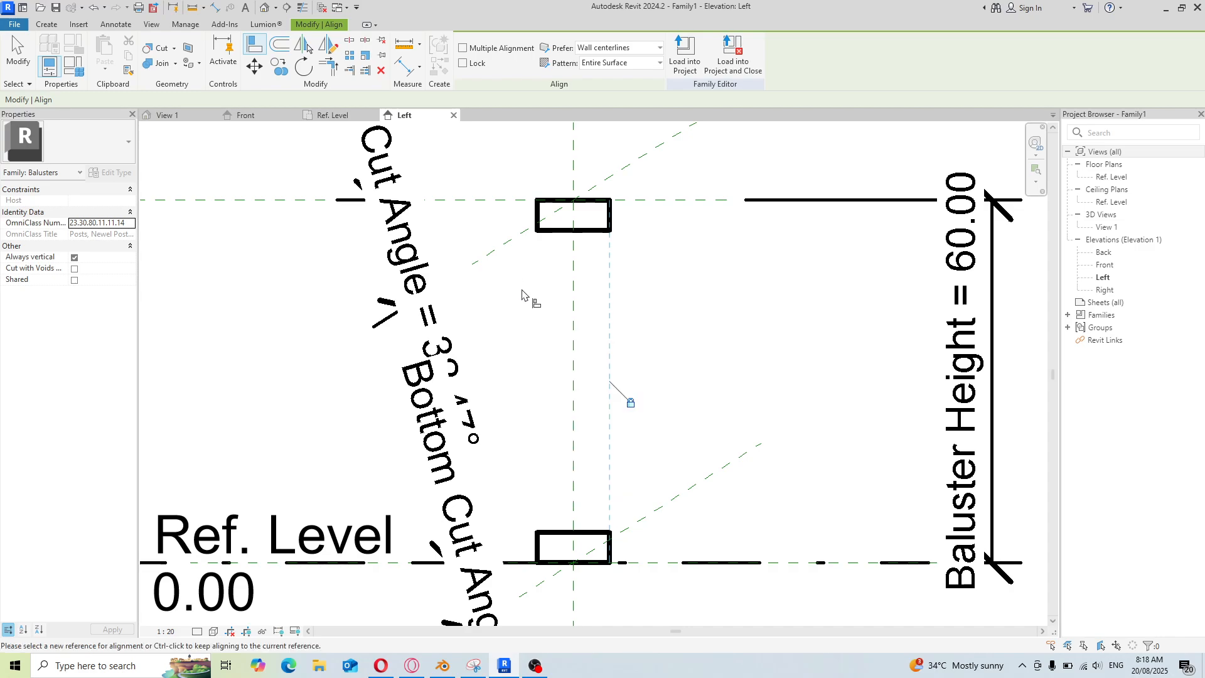
left_click(49, 24)
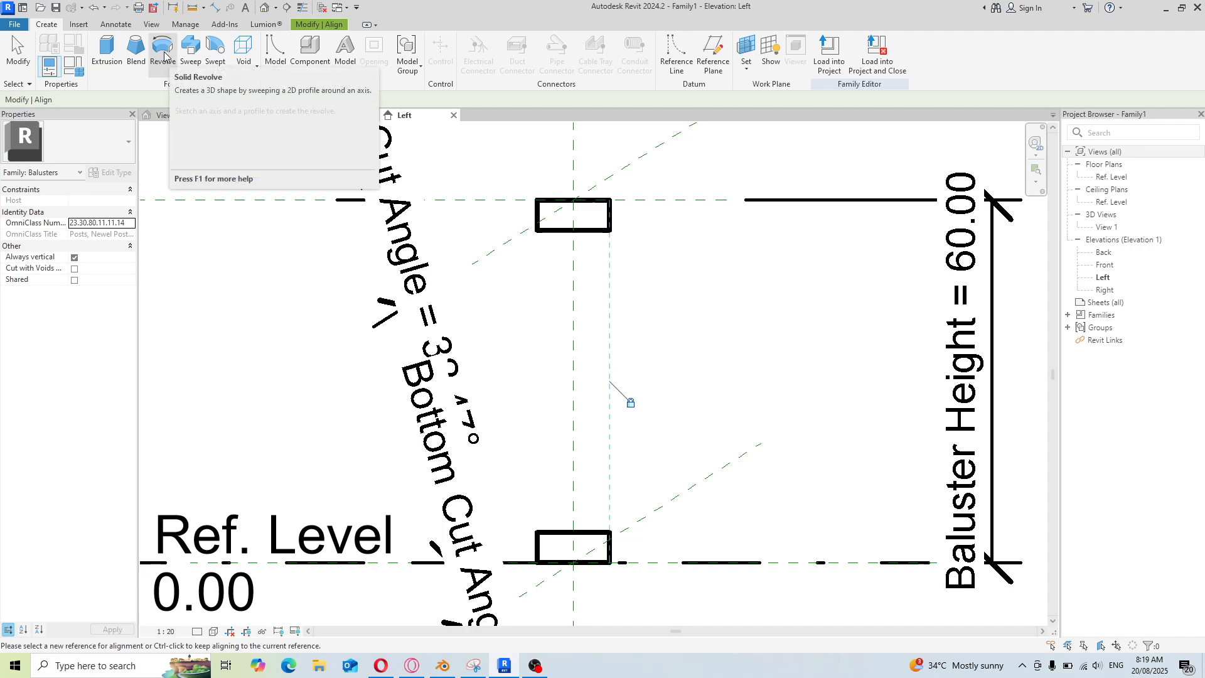
left_click(587, 233)
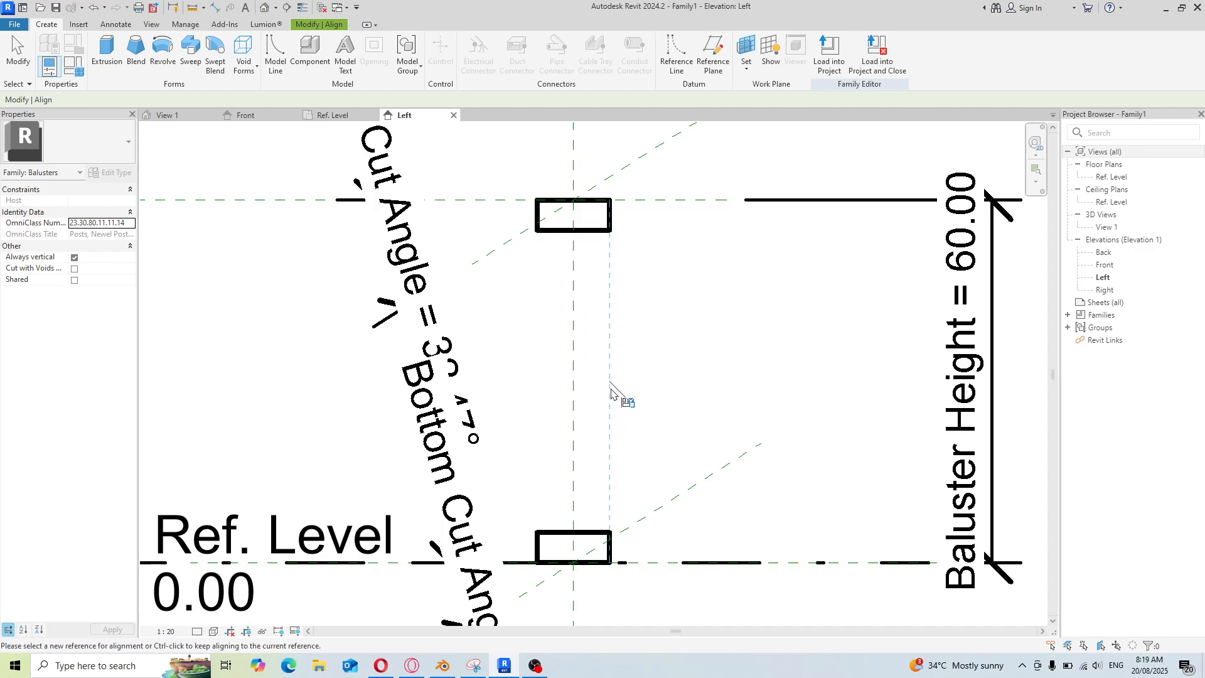
scroll(624, 401, "up", 2)
right_click(669, 279)
left_click(697, 288)
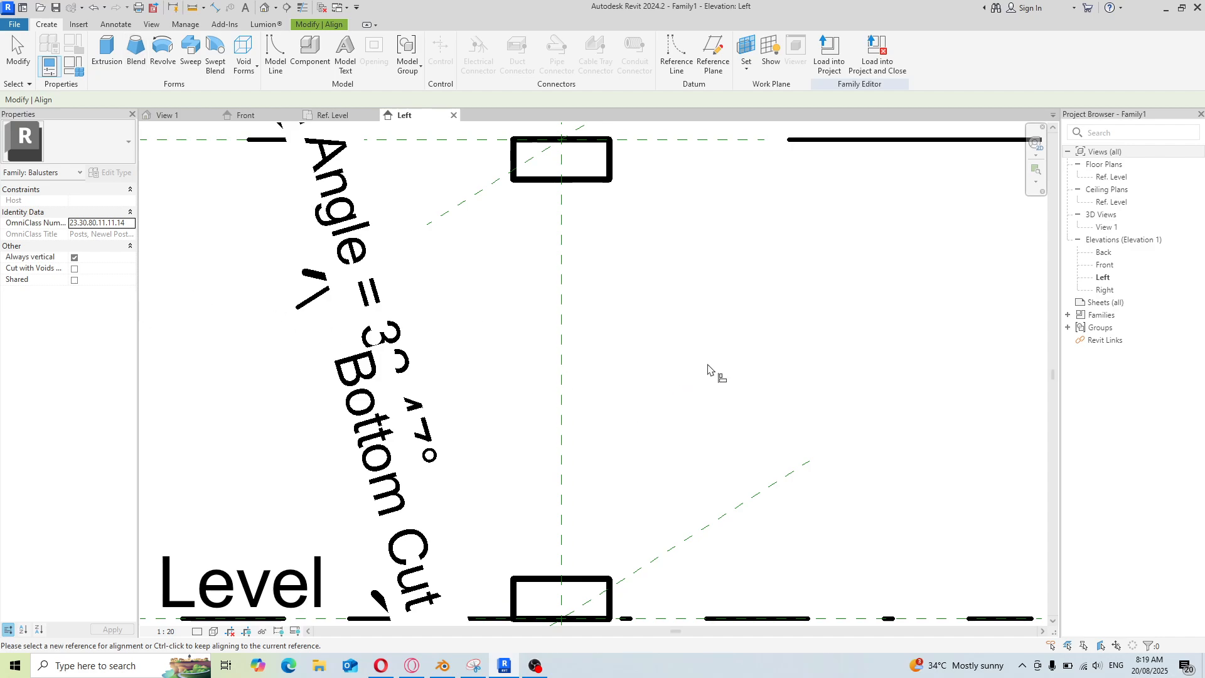
Open the Front elevation view to inspect the two extrusions
double_click(1104, 265)
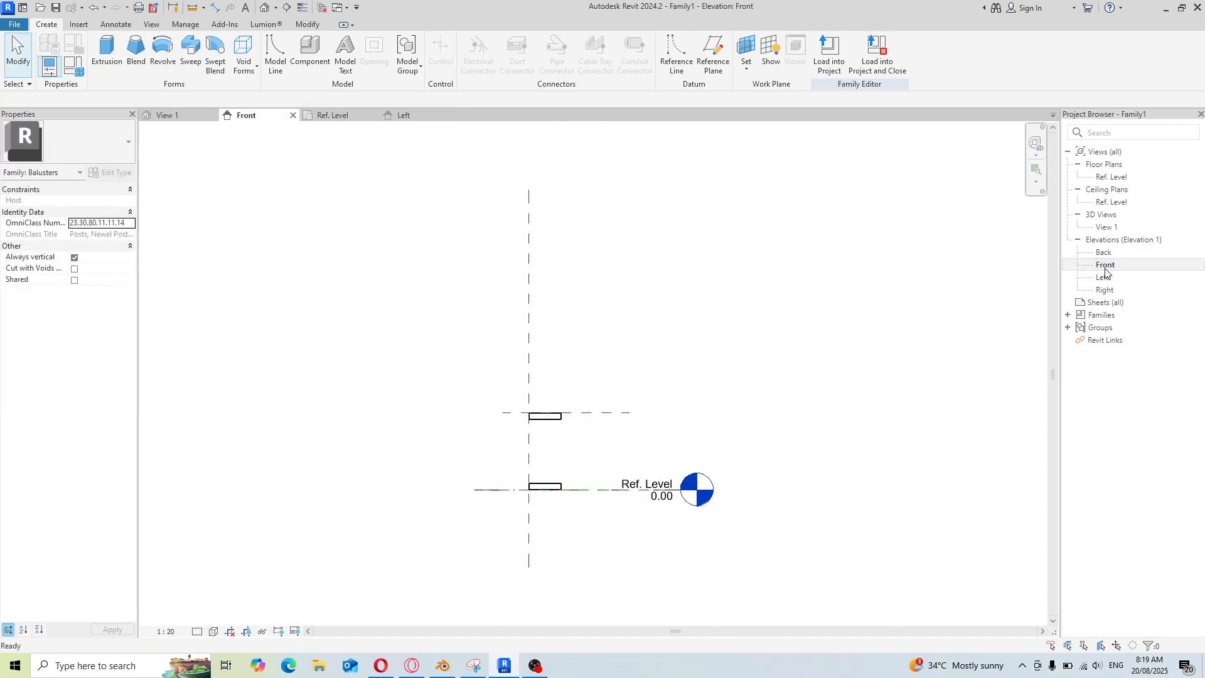
scroll(546, 493, "up", 3)
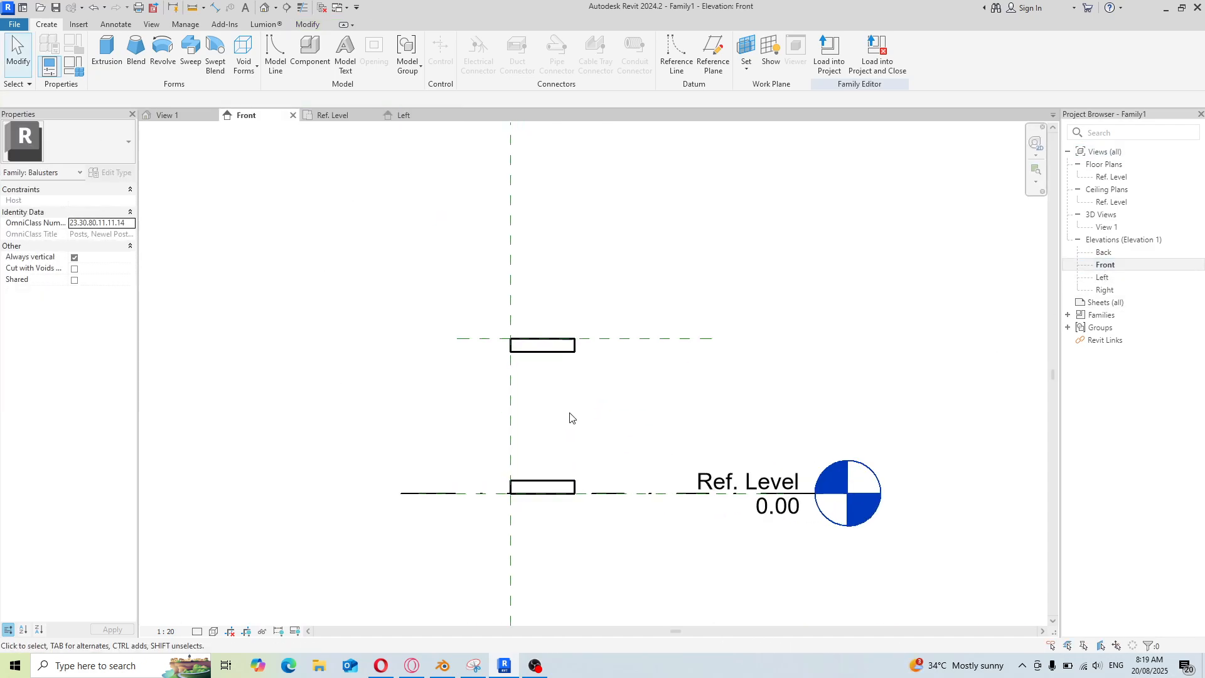
Set both extrusions' Extrusion End to 6 and Extrusion Start to -6 in the Front view
scroll(570, 417, "down", 1)
scroll(571, 422, "down", 3)
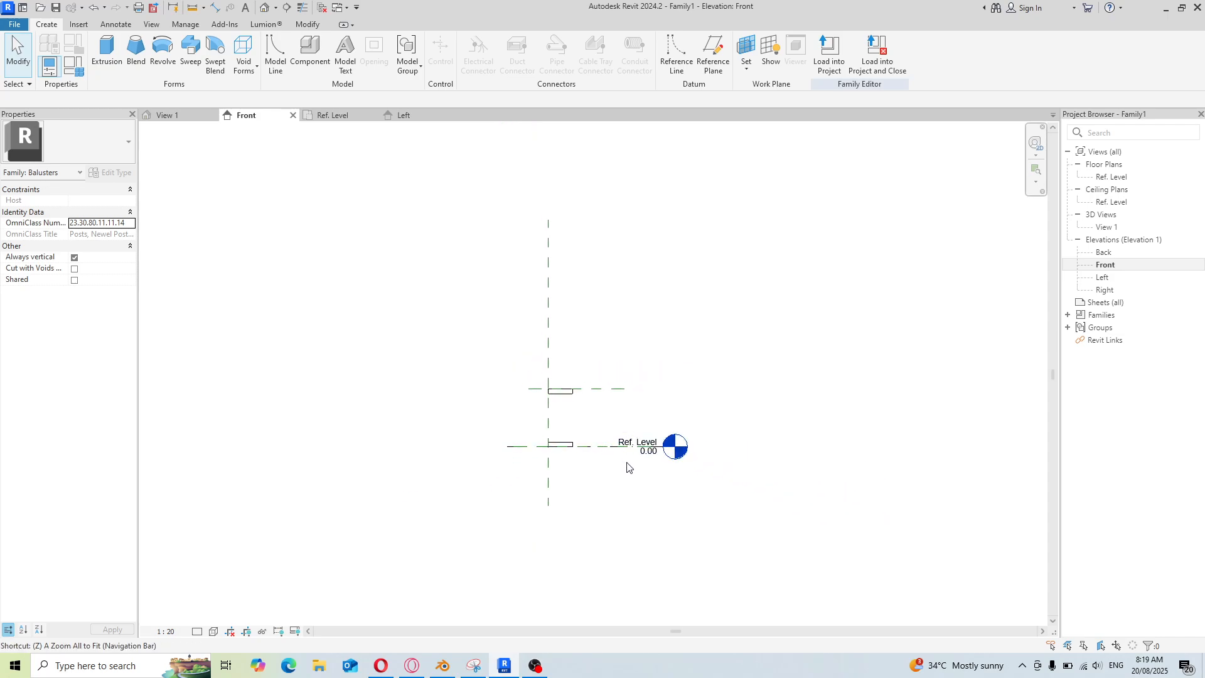
key("z")
key("r")
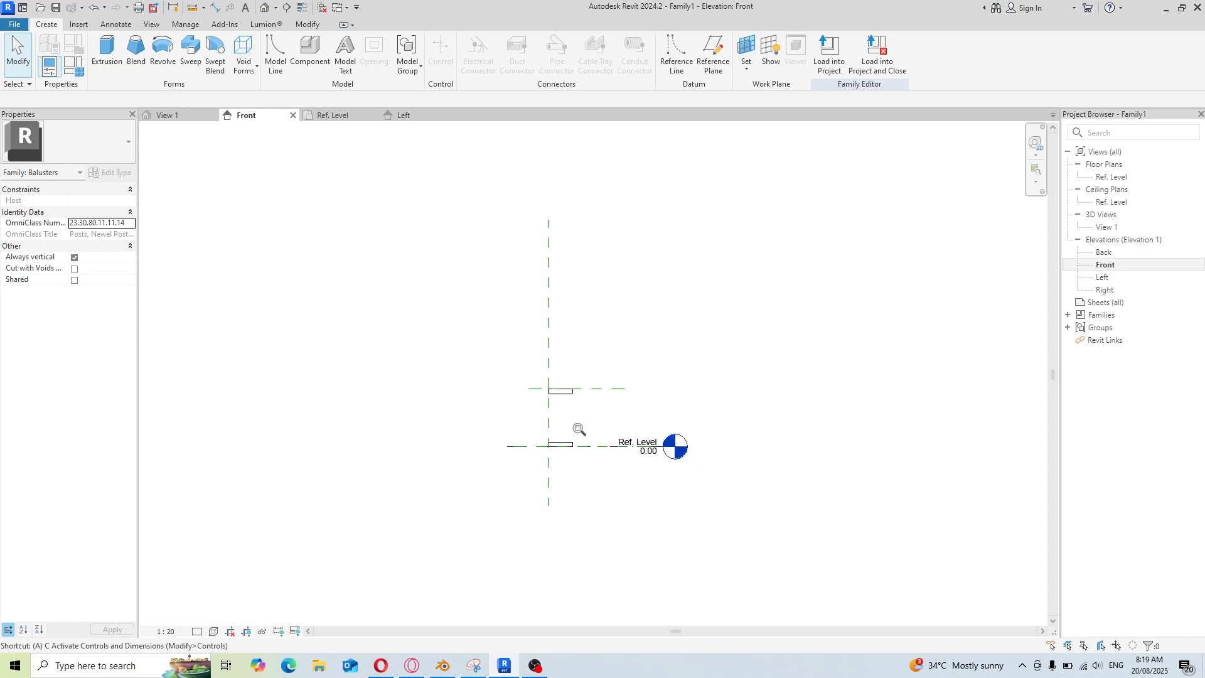
left_click_drag(558, 432, 611, 417)
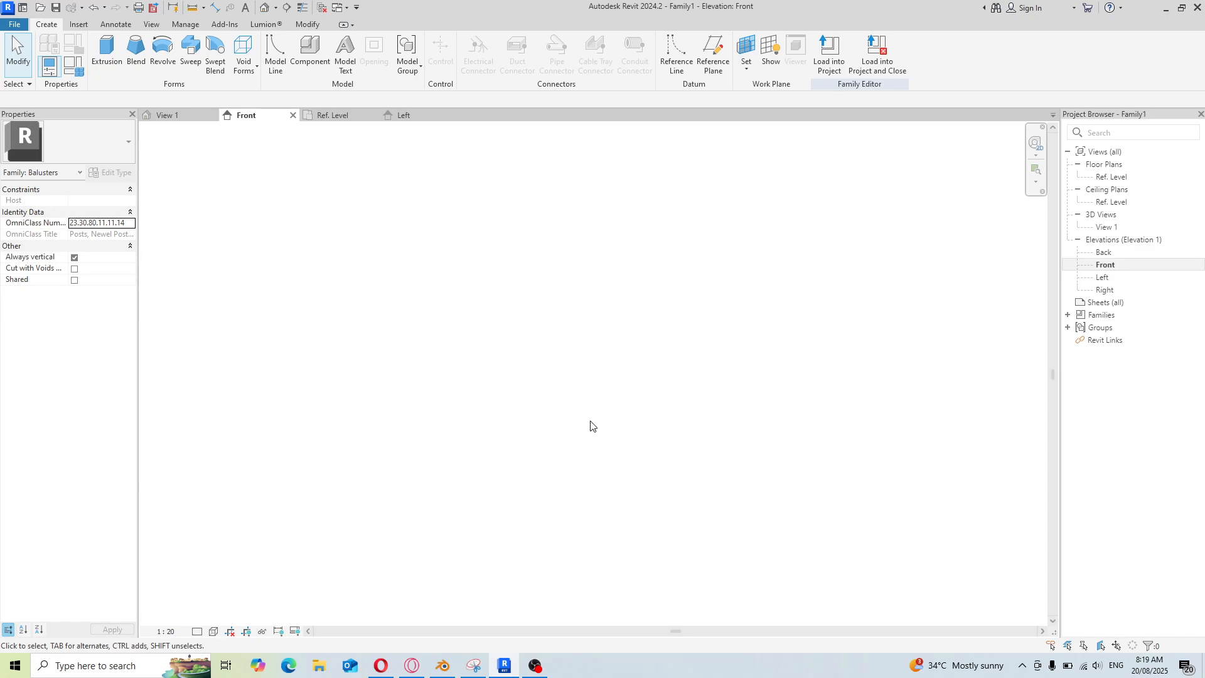
key("z")
key("a")
scroll(553, 500, "up", 3)
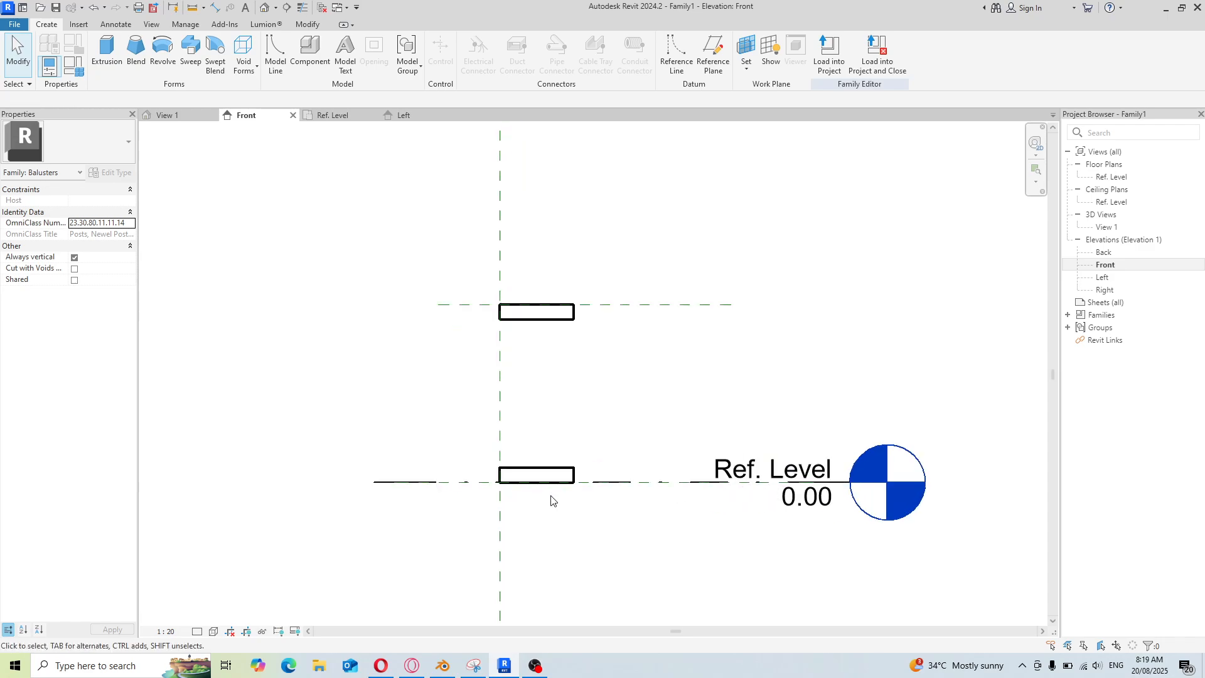
scroll(551, 500, "up", 2)
scroll(627, 495, "down", 1)
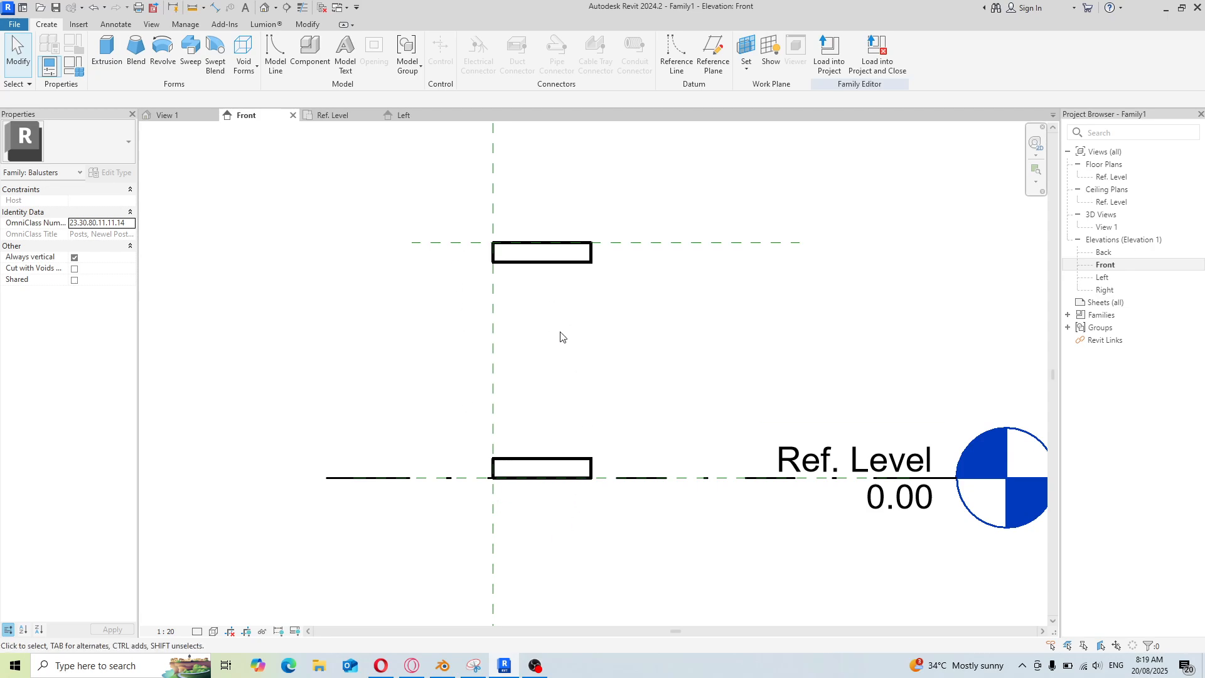
left_click(548, 263)
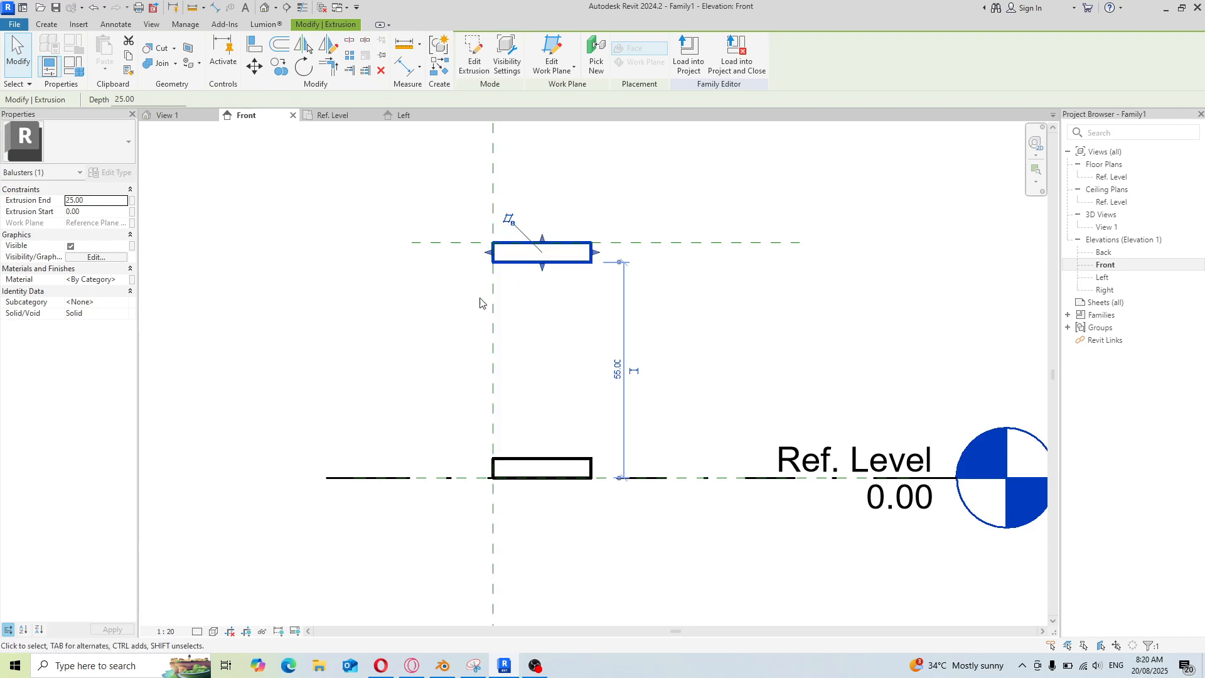
left_click(568, 462, "ctrl")
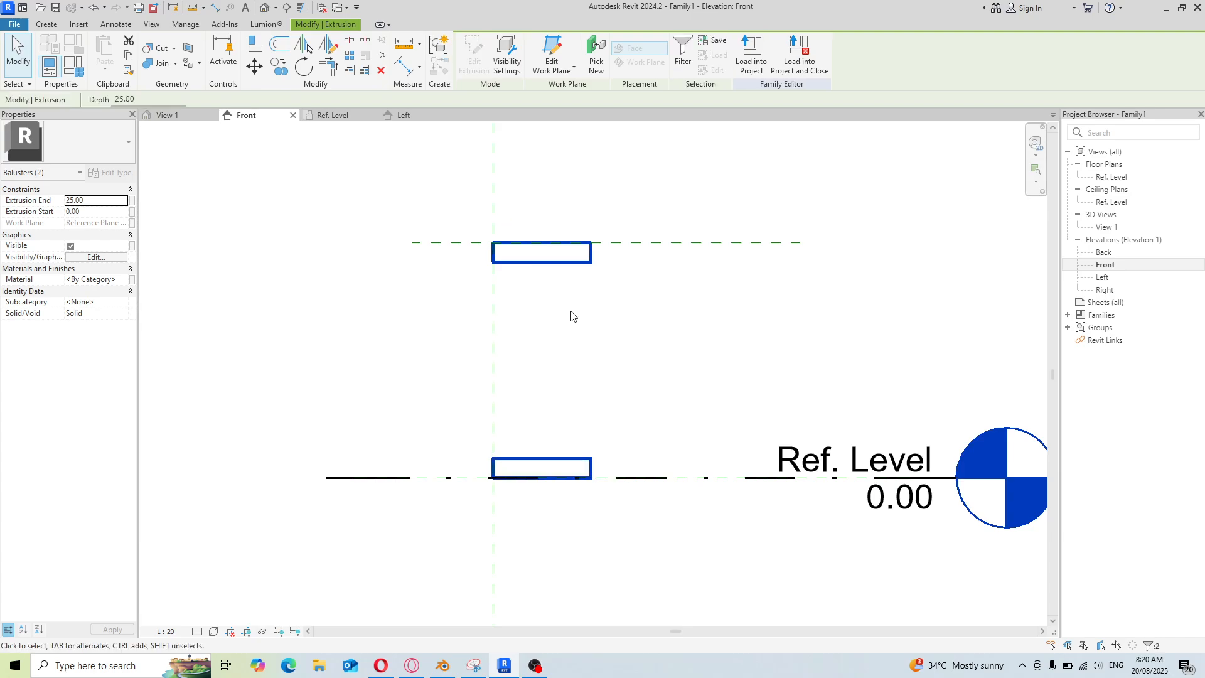
left_click(98, 201)
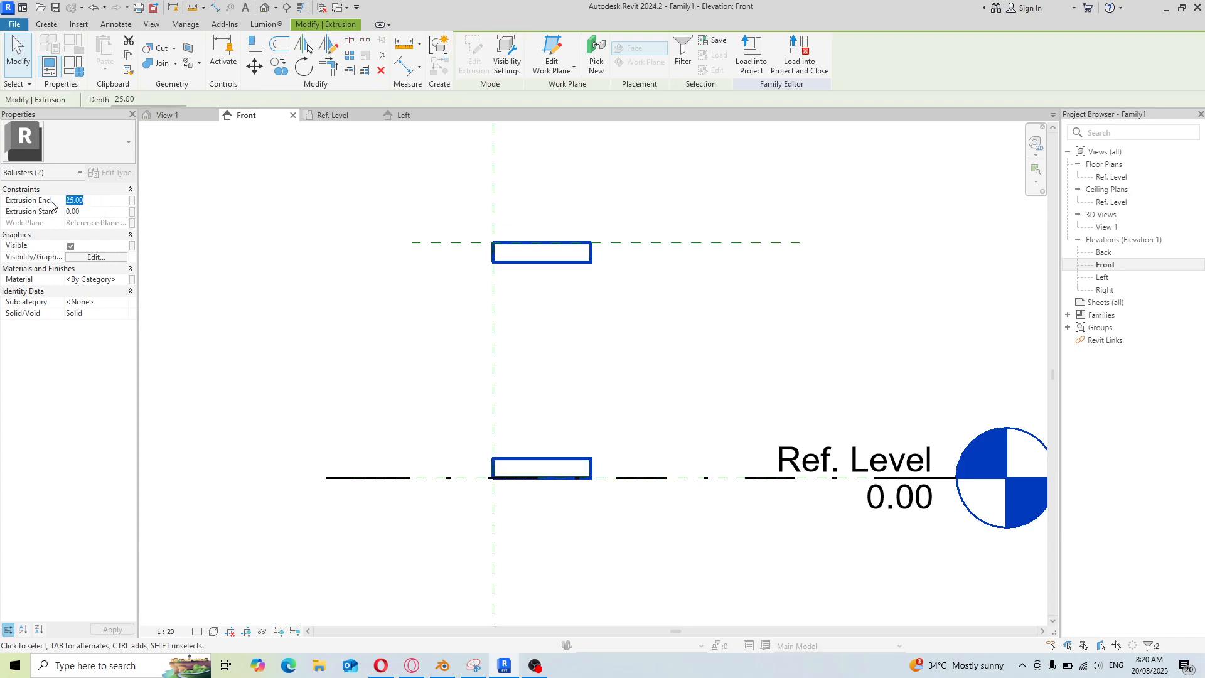
type("6")
left_click(92, 214)
type("-")
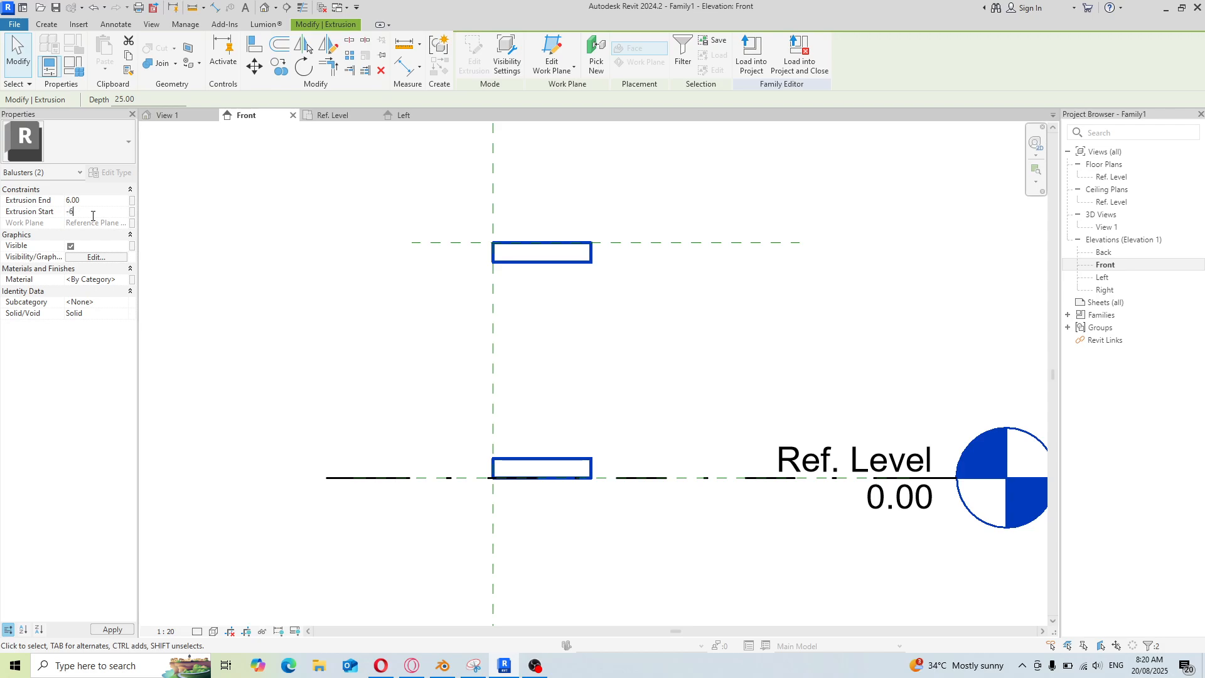
left_click(613, 405)
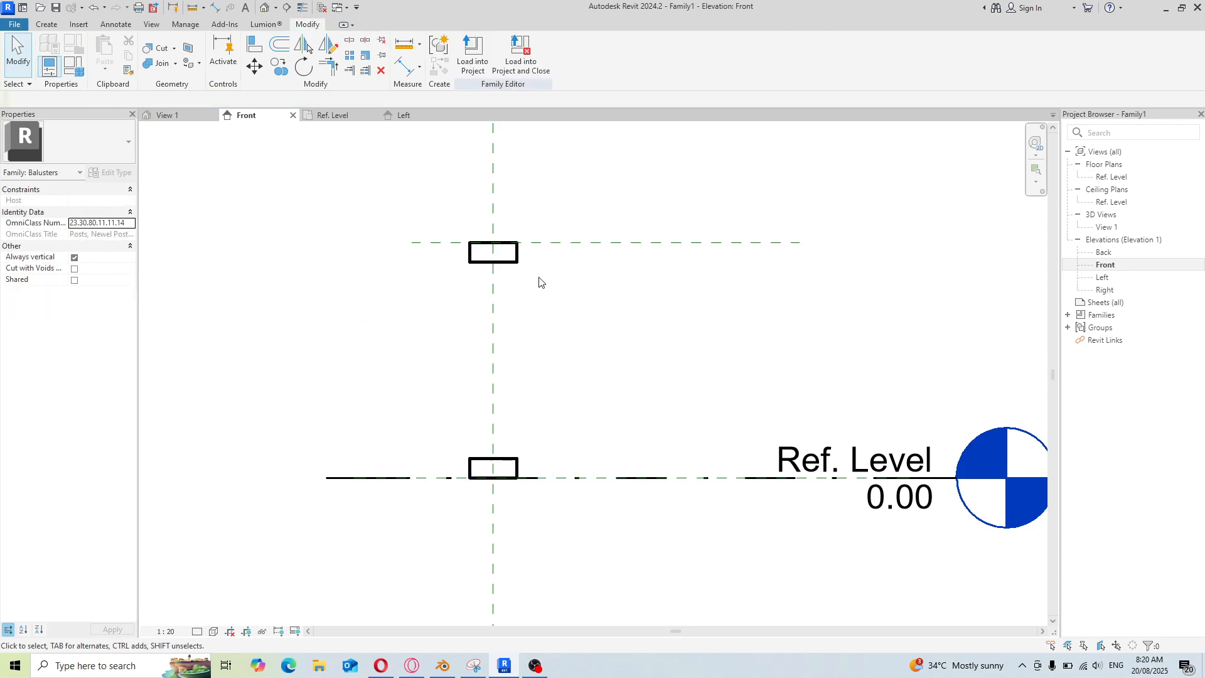
Open the Left elevation view
double_click(1104, 278)
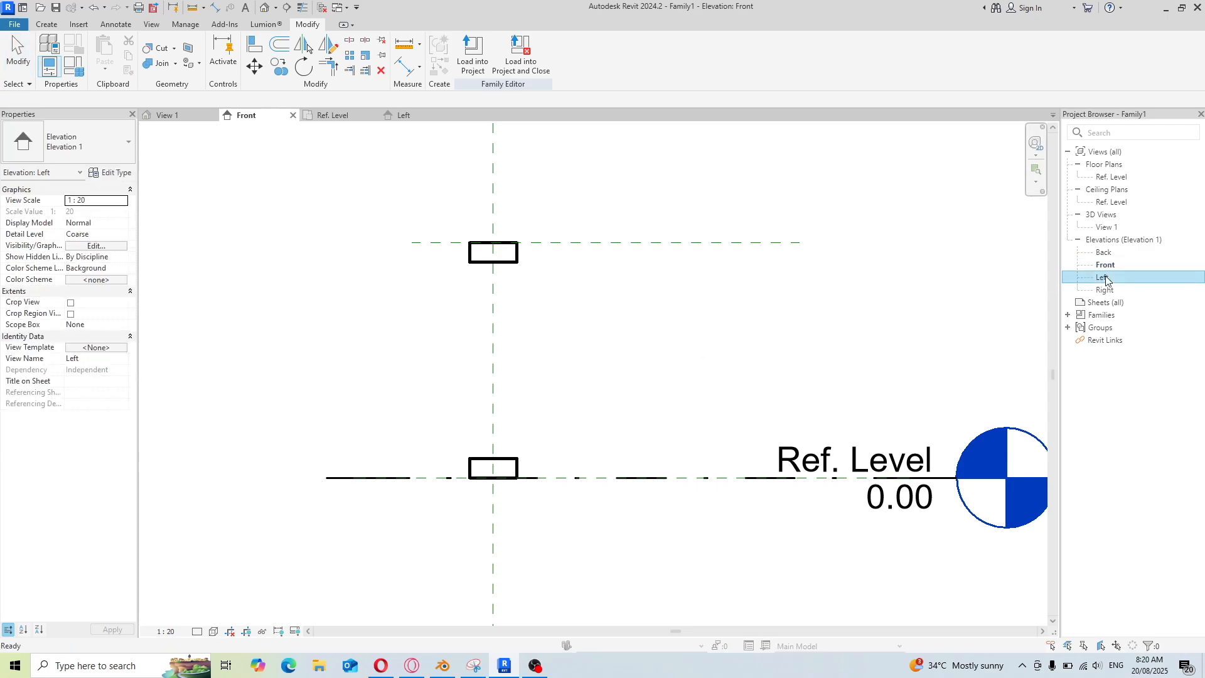
scroll(723, 430, "up", 5)
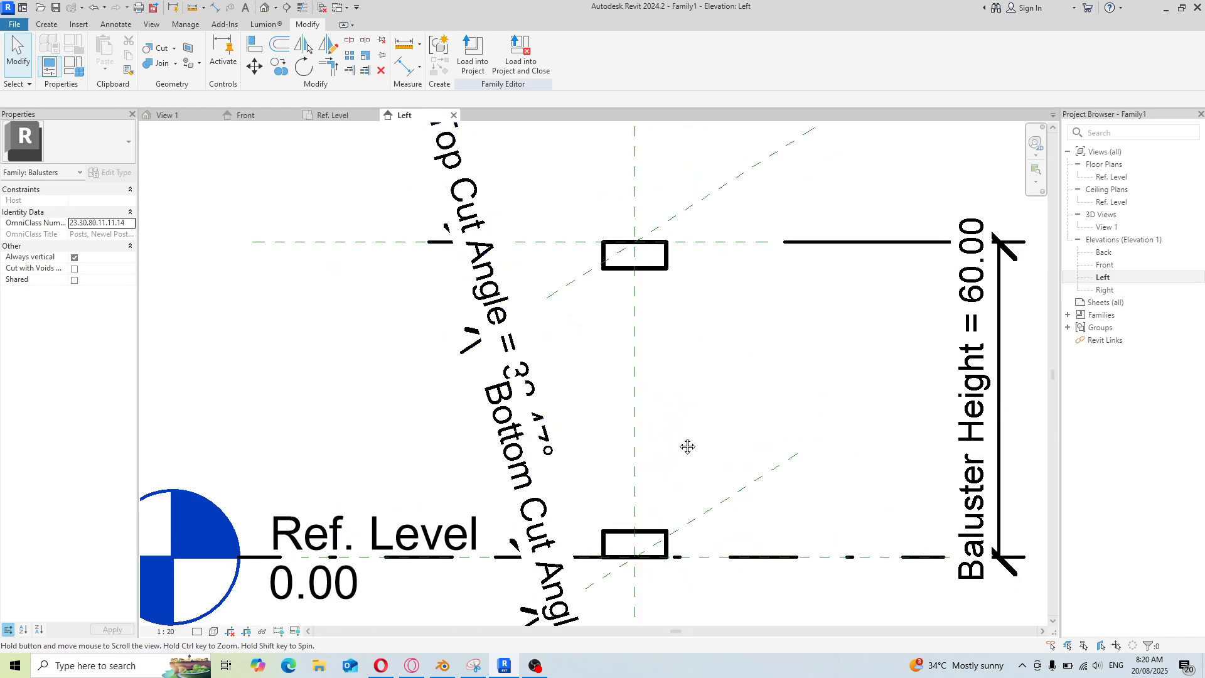
middle_click_drag(691, 446, 638, 384)
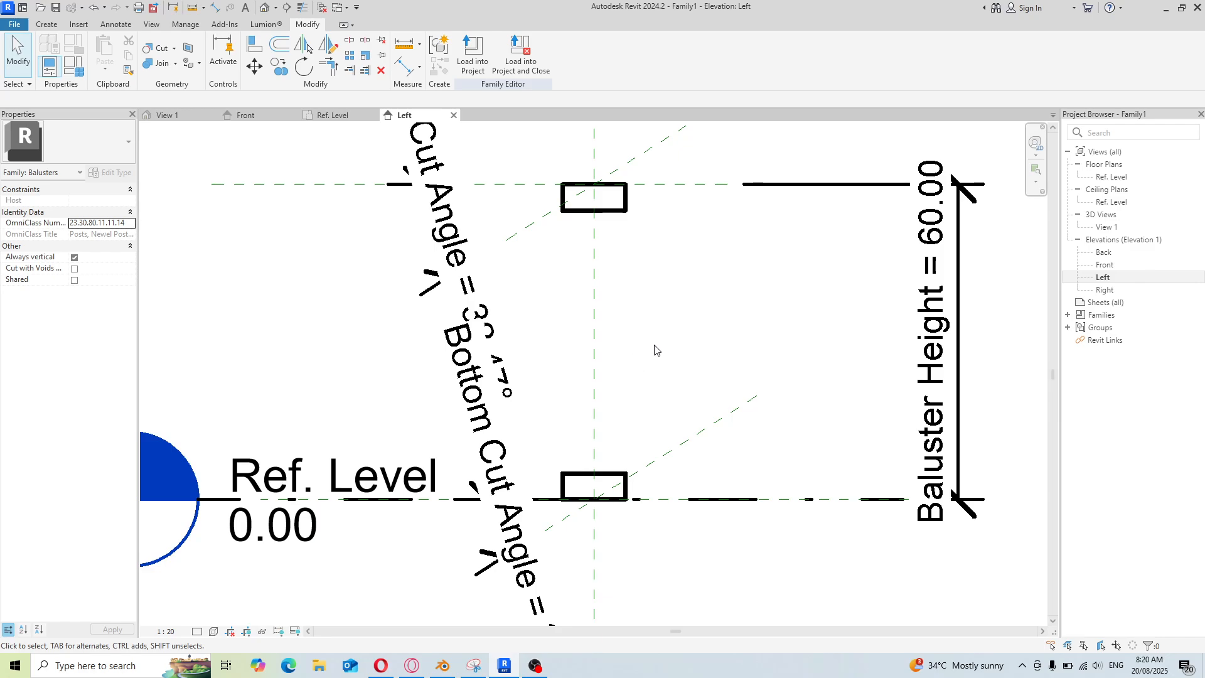
left_click(46, 25)
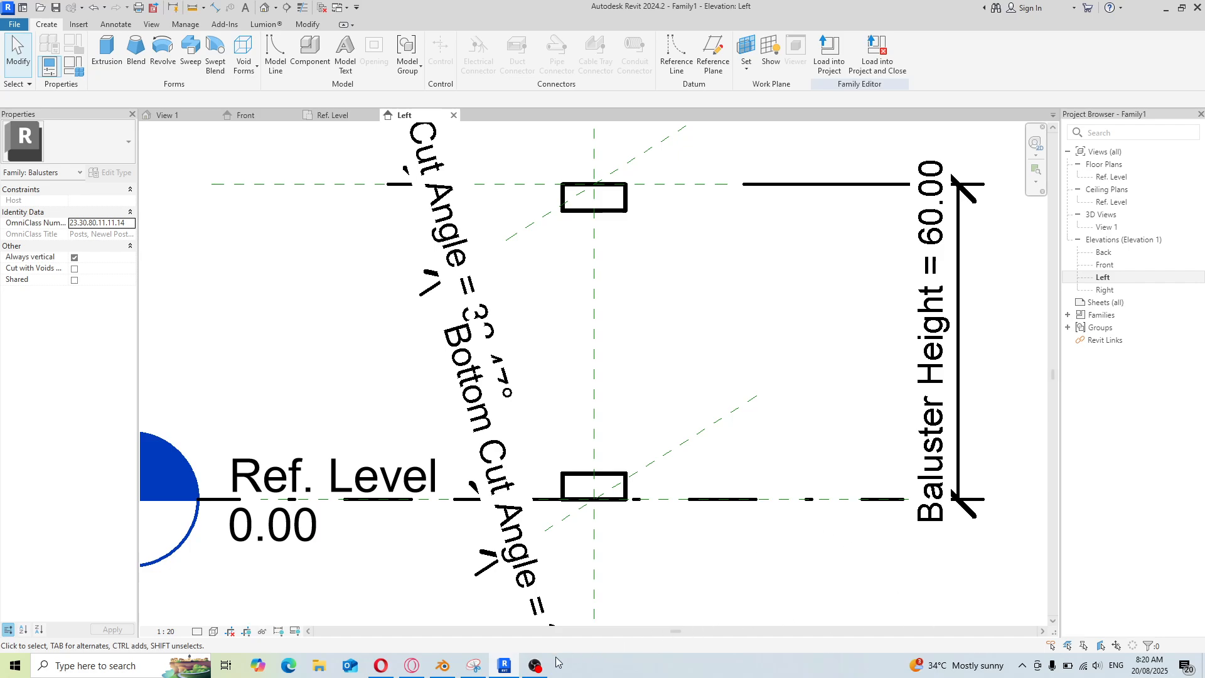
left_click(534, 665)
left_click(927, 451)
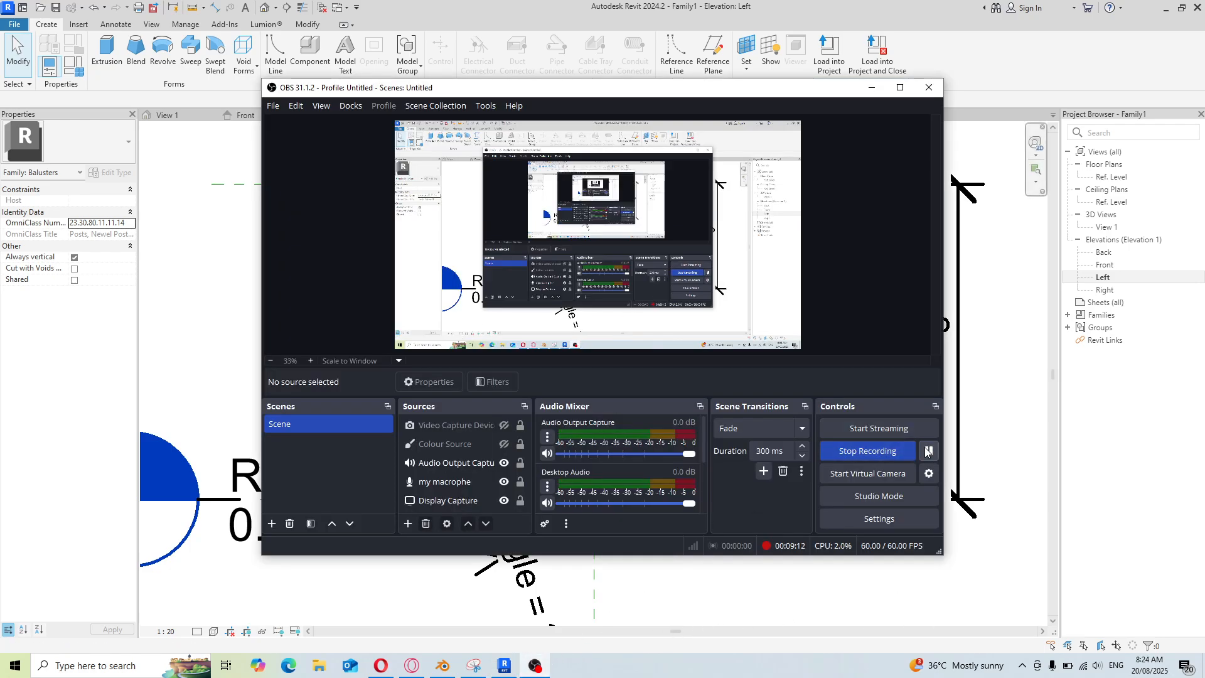
left_click(811, 596)
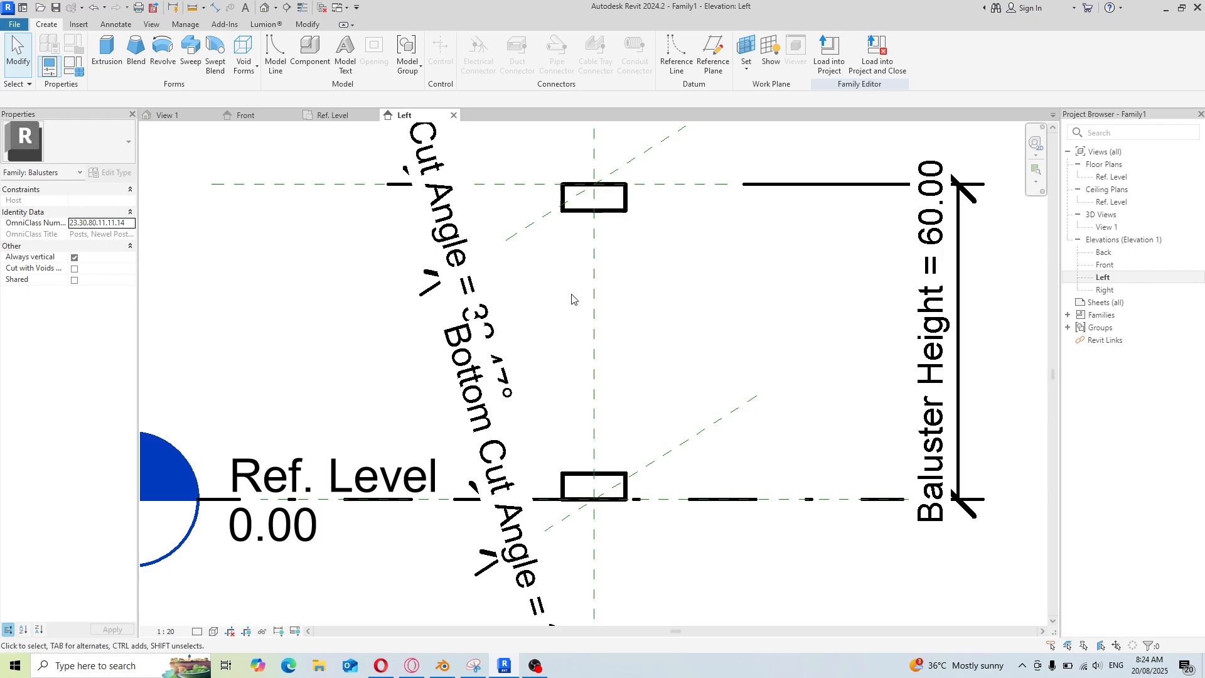
Start a Revolve and set its work plane to Reference Plane : Center (Left/Right)
scroll(613, 305, "up", 1)
scroll(592, 304, "down", 1)
scroll(594, 304, "up", 1)
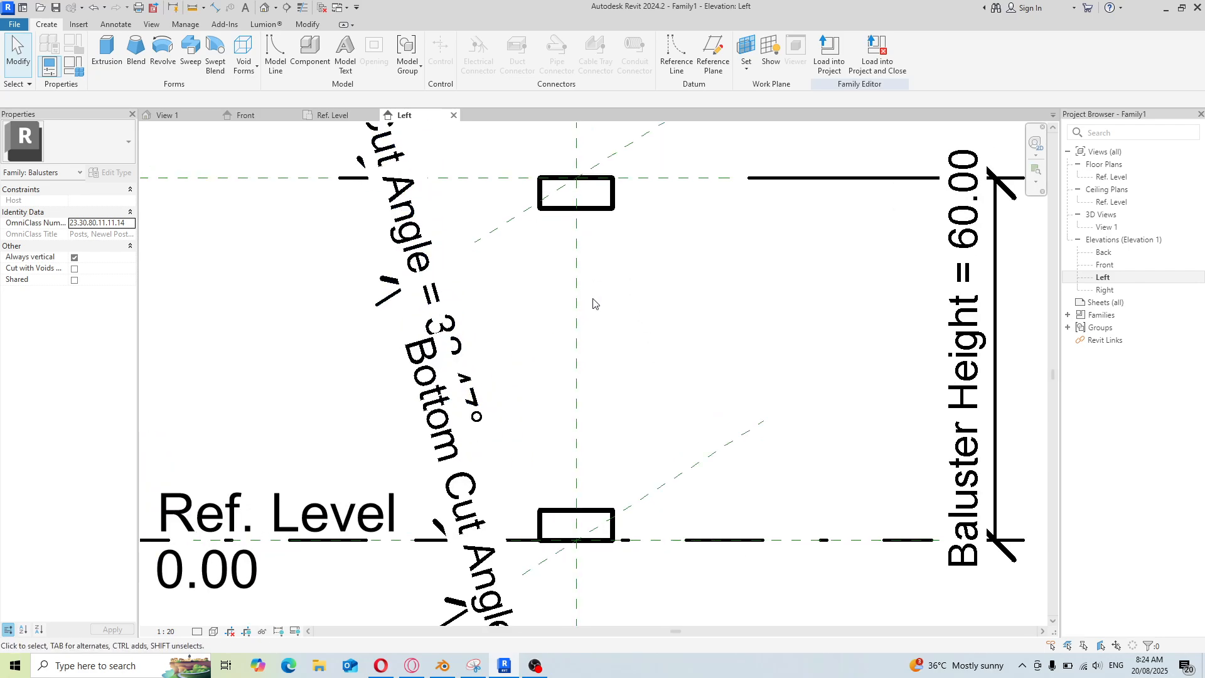
left_click(164, 52)
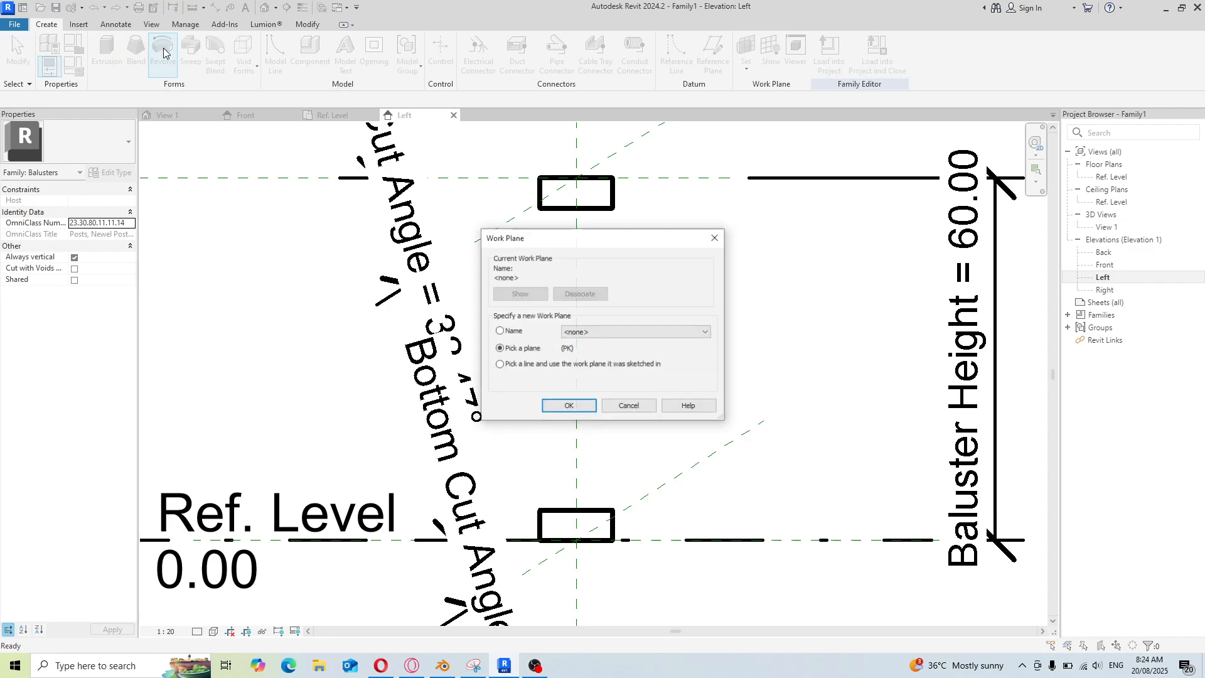
left_click(500, 332)
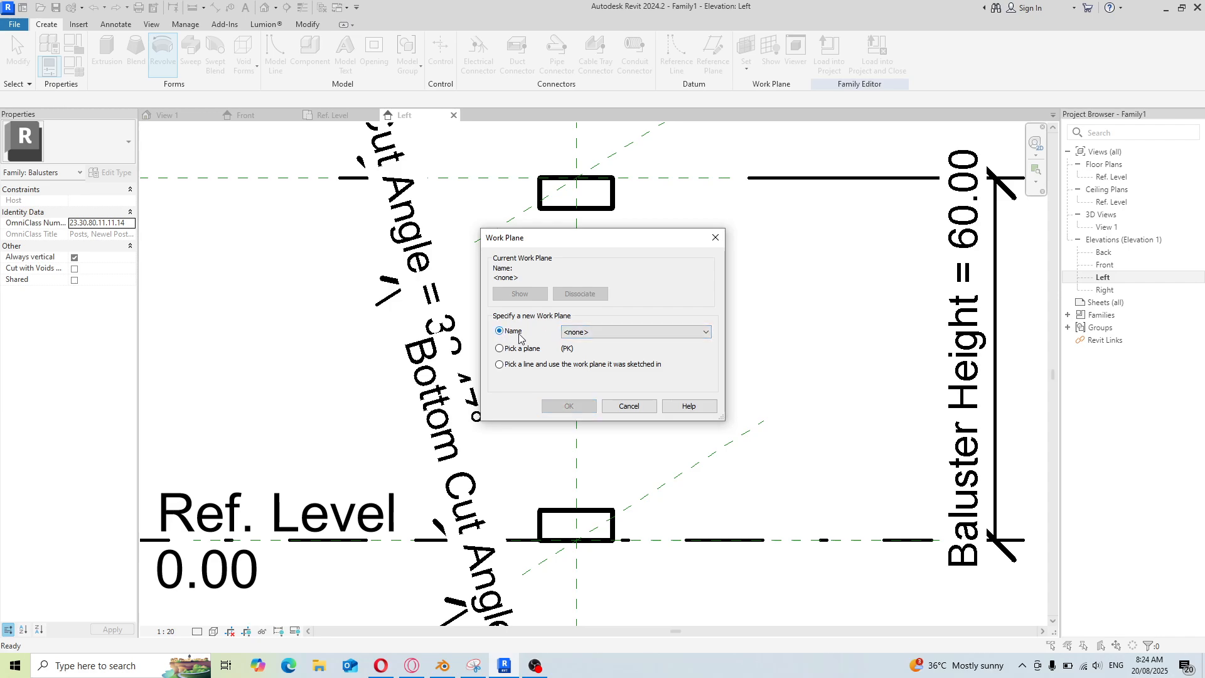
left_click(705, 332)
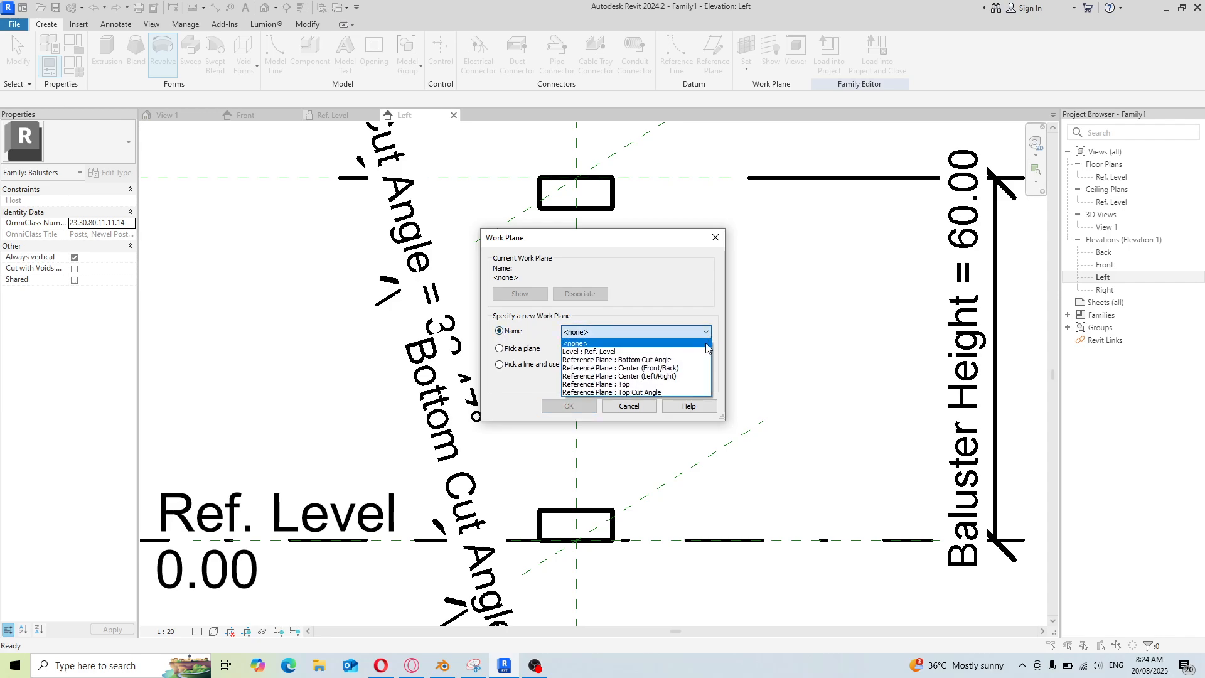
left_click(687, 376)
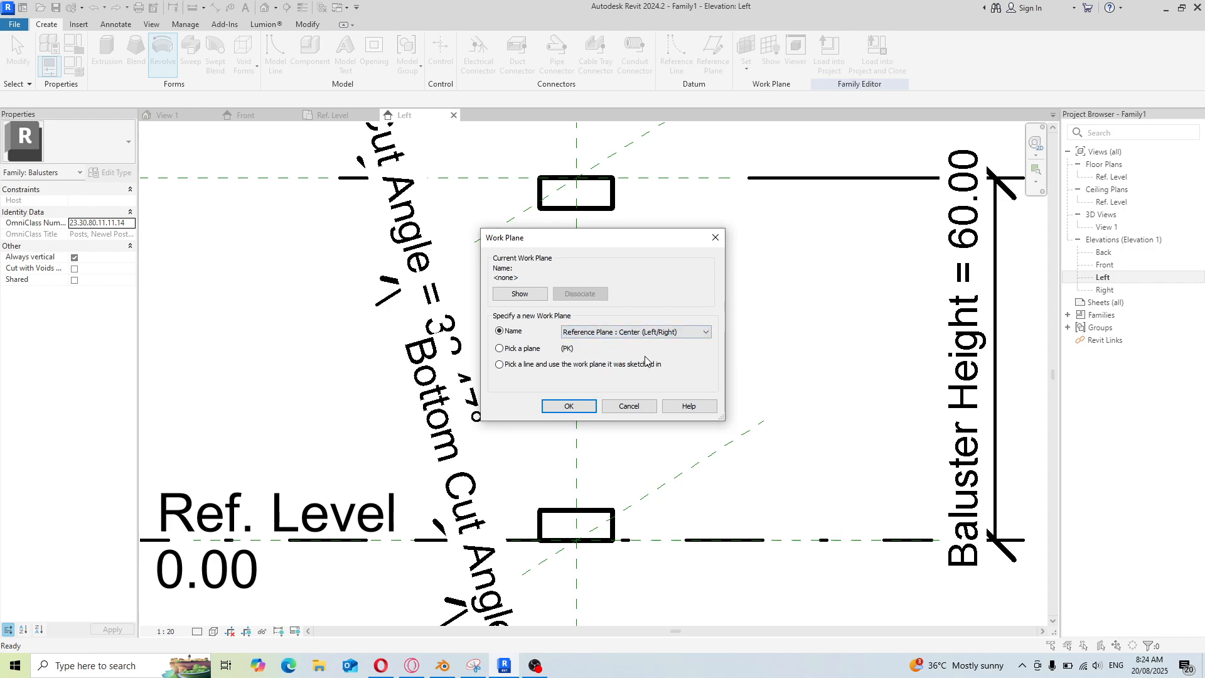
left_click(569, 407)
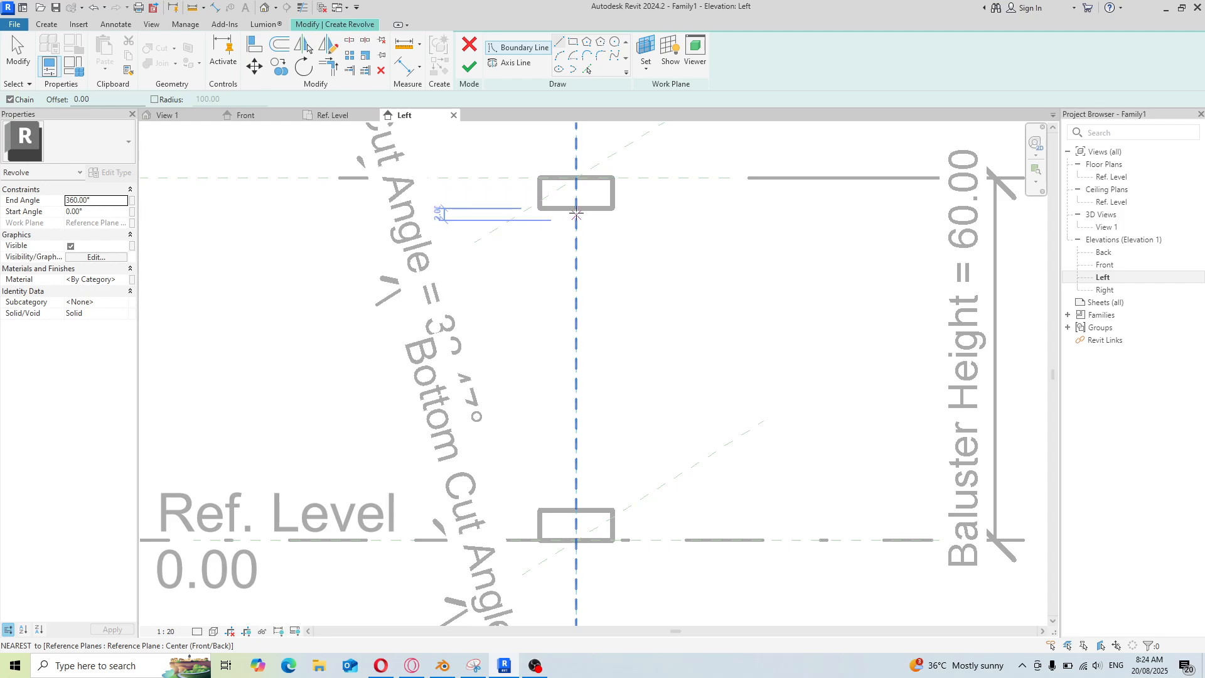
Begin the revolve profile with a horizontal line about 4.5 long under the upper extrusion and a short diagonal below it
scroll(576, 217, "up", 3)
scroll(577, 232, "down", 2)
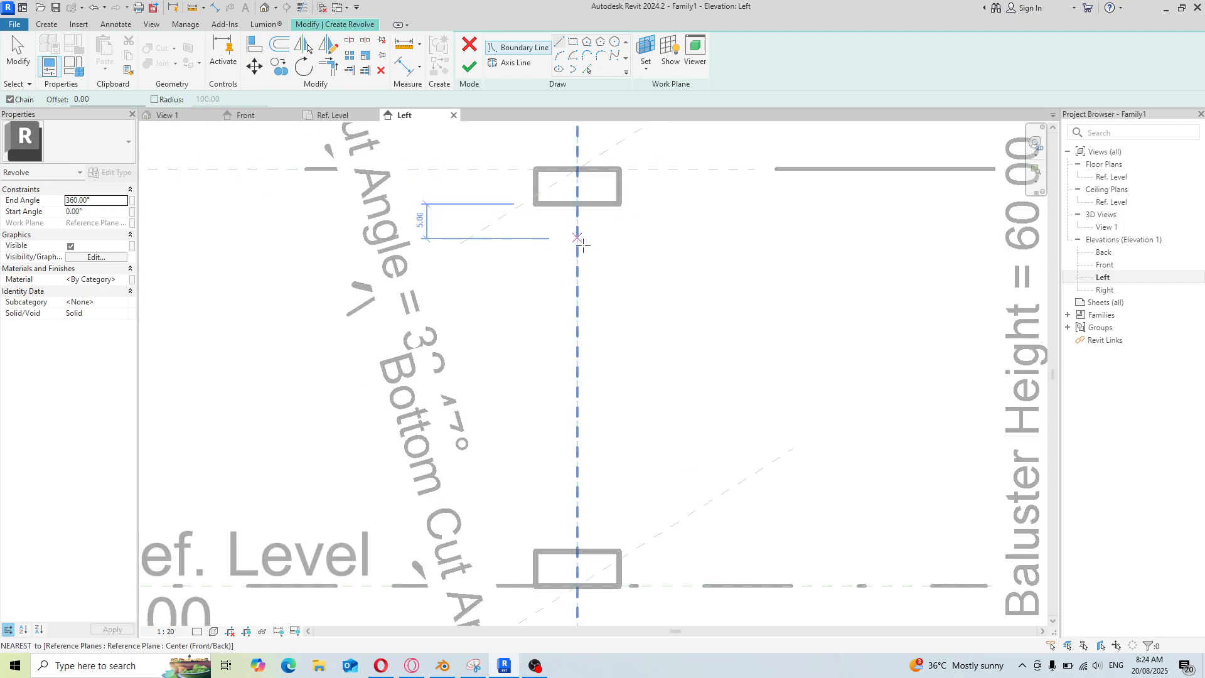
scroll(578, 238, "up", 3)
scroll(605, 339, "down", 2)
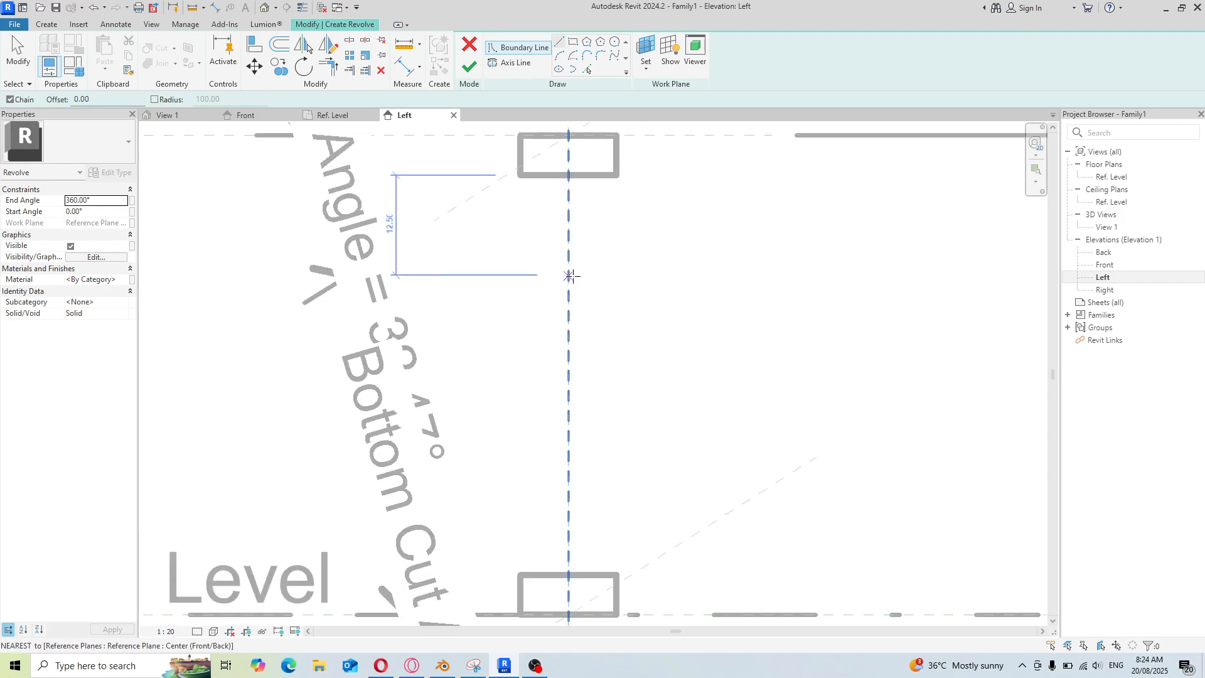
left_click(569, 175)
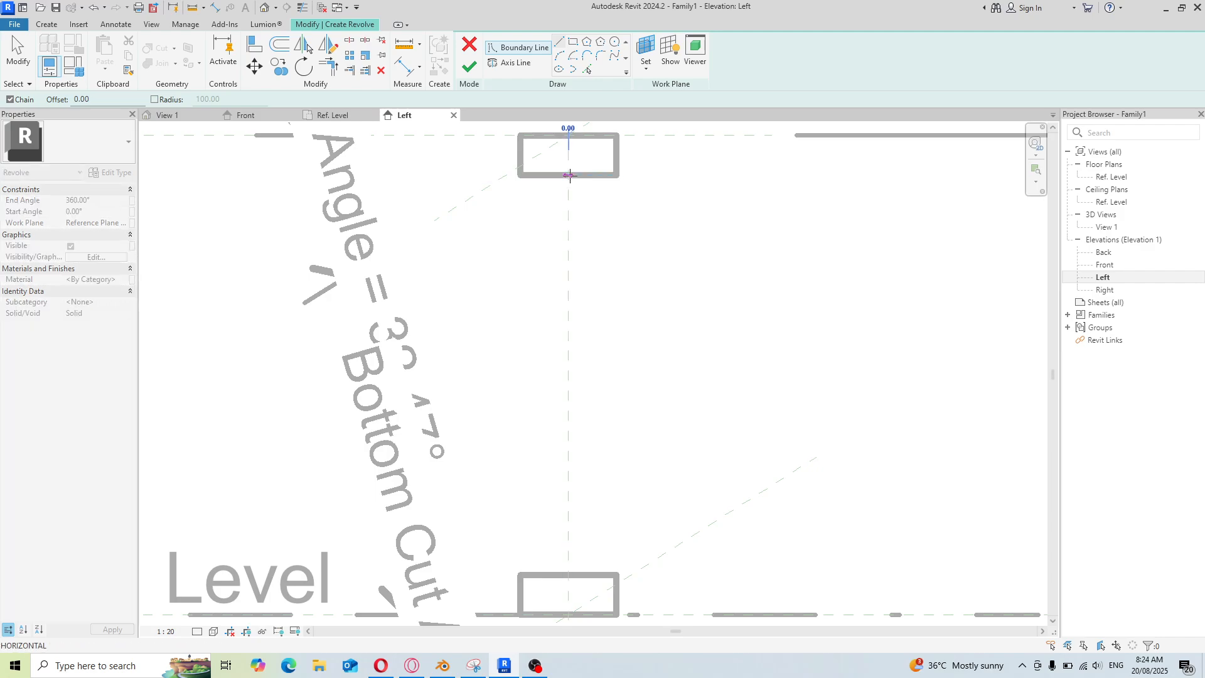
left_click(604, 175)
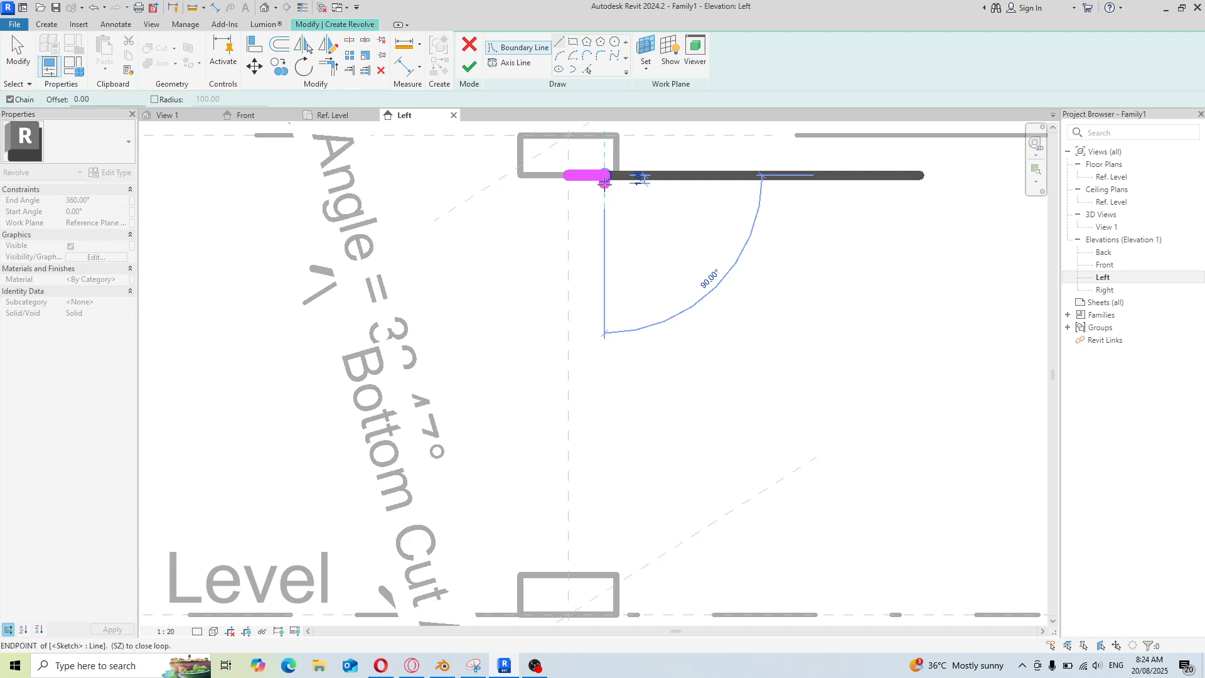
left_click(605, 178)
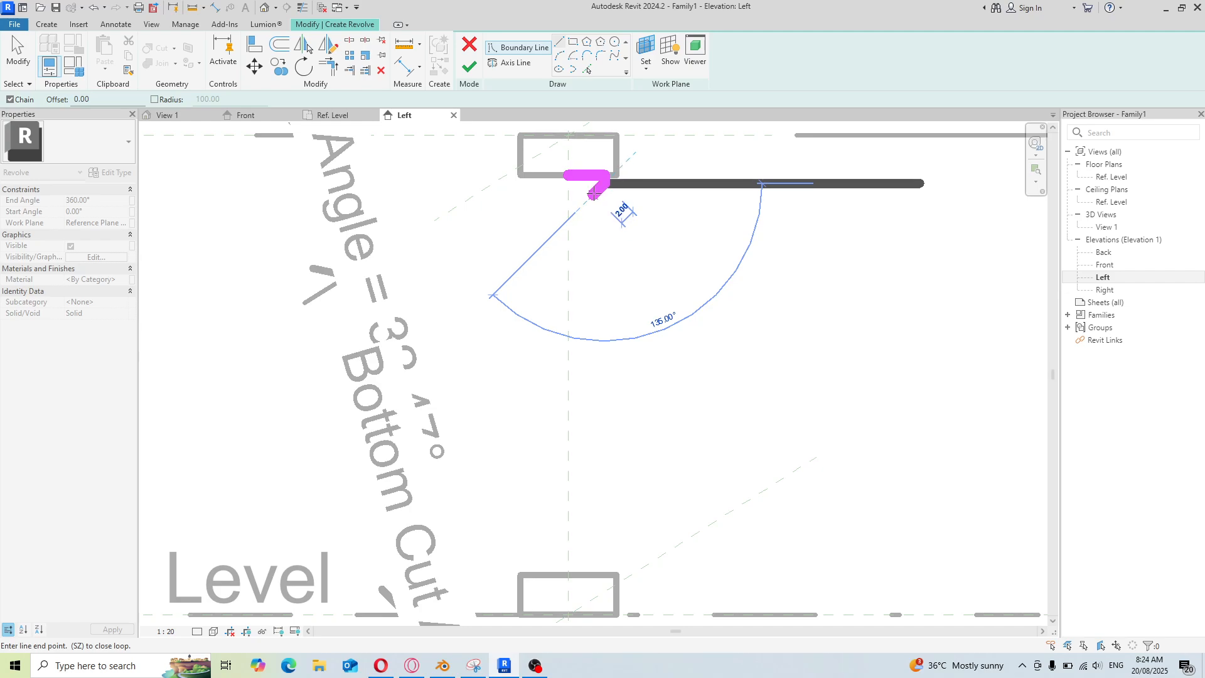
left_click(593, 193)
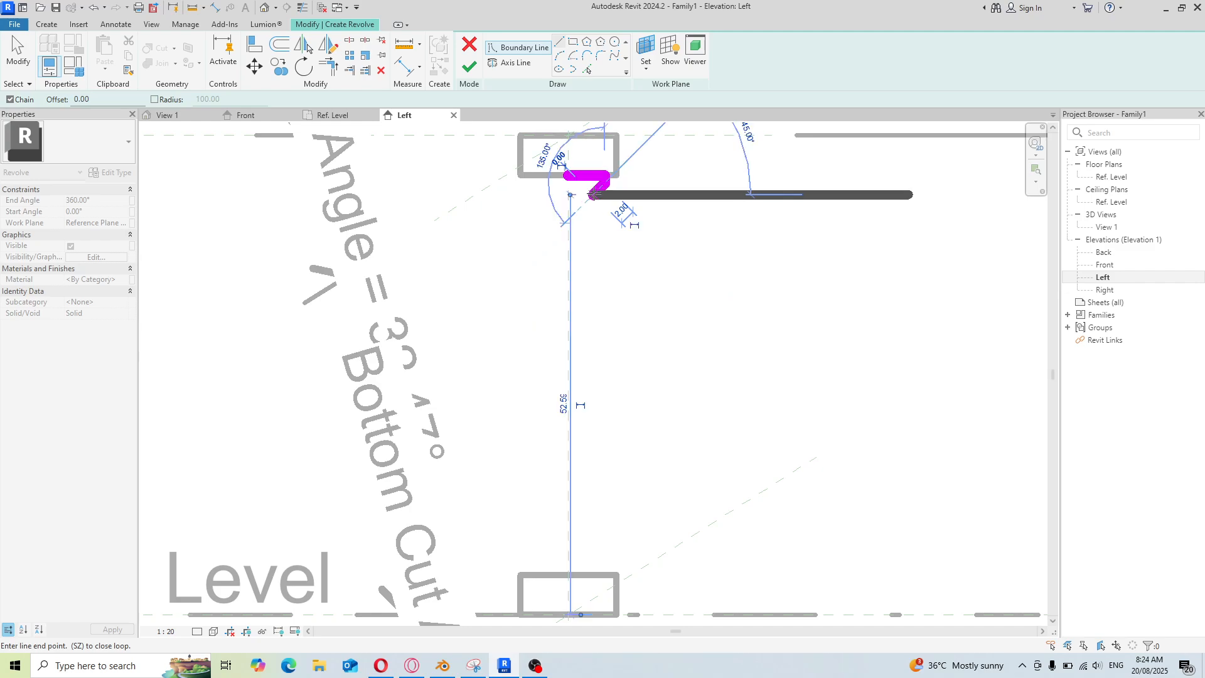
Continue the revolve profile with a long gently curved arc about 34 down the shaft, followed by a short vertical segment
left_click(559, 56)
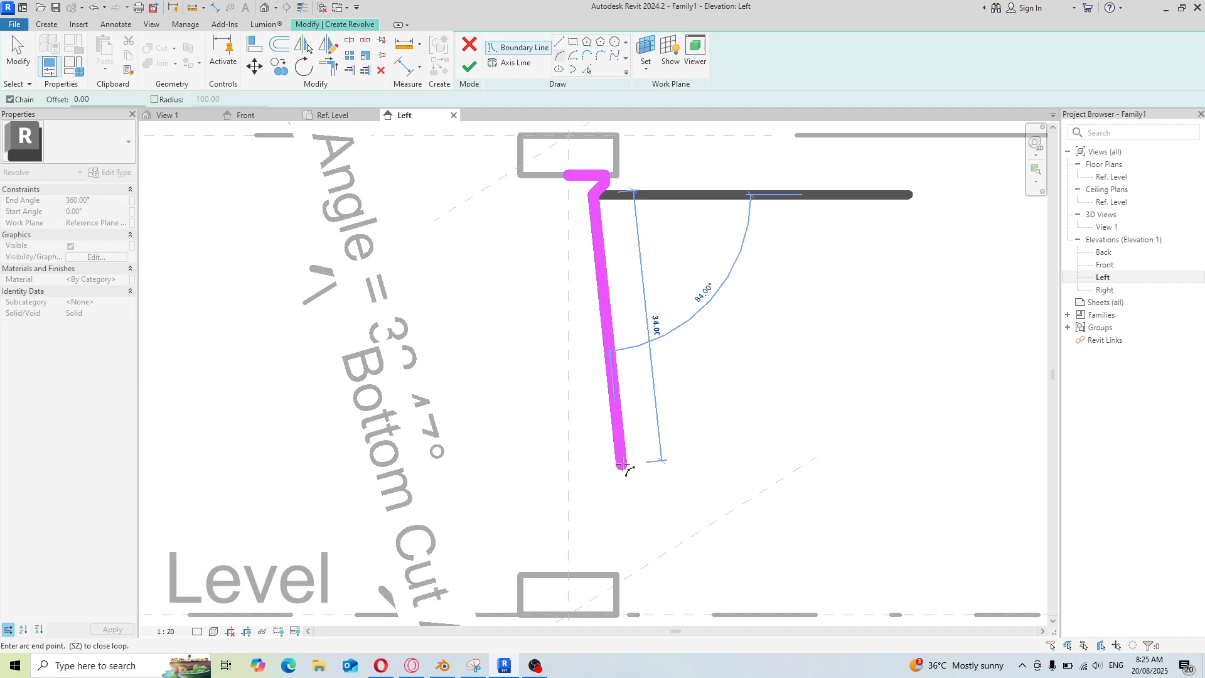
left_click(623, 466)
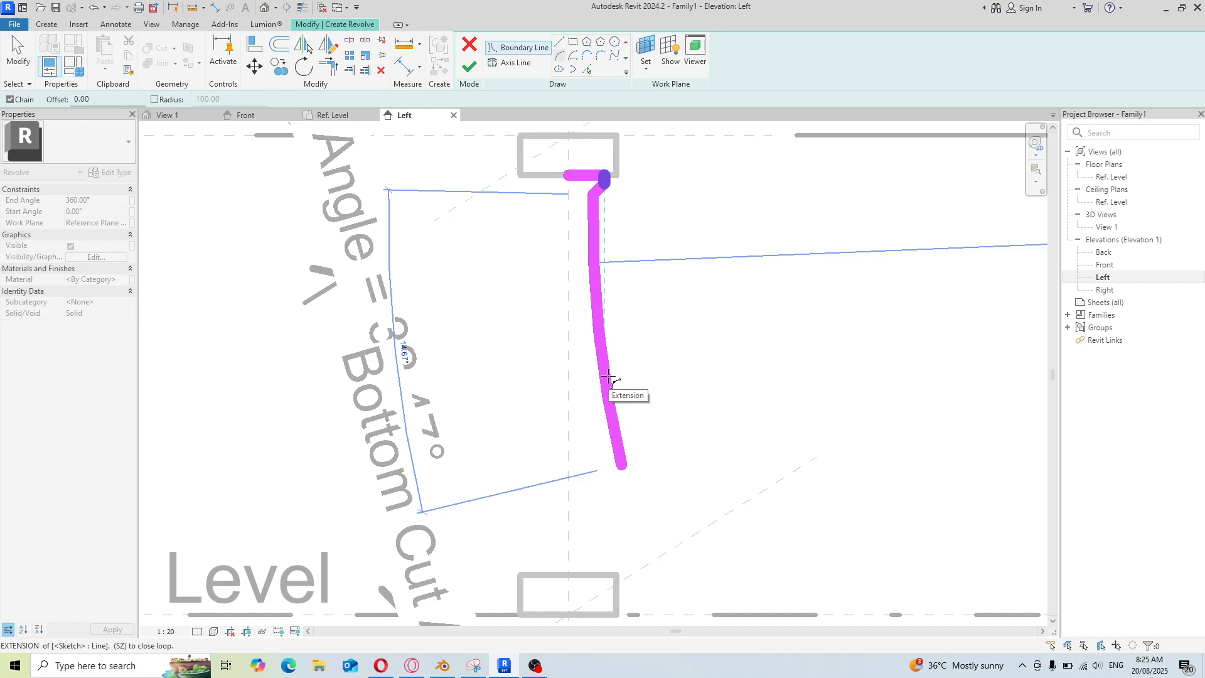
left_click(622, 500)
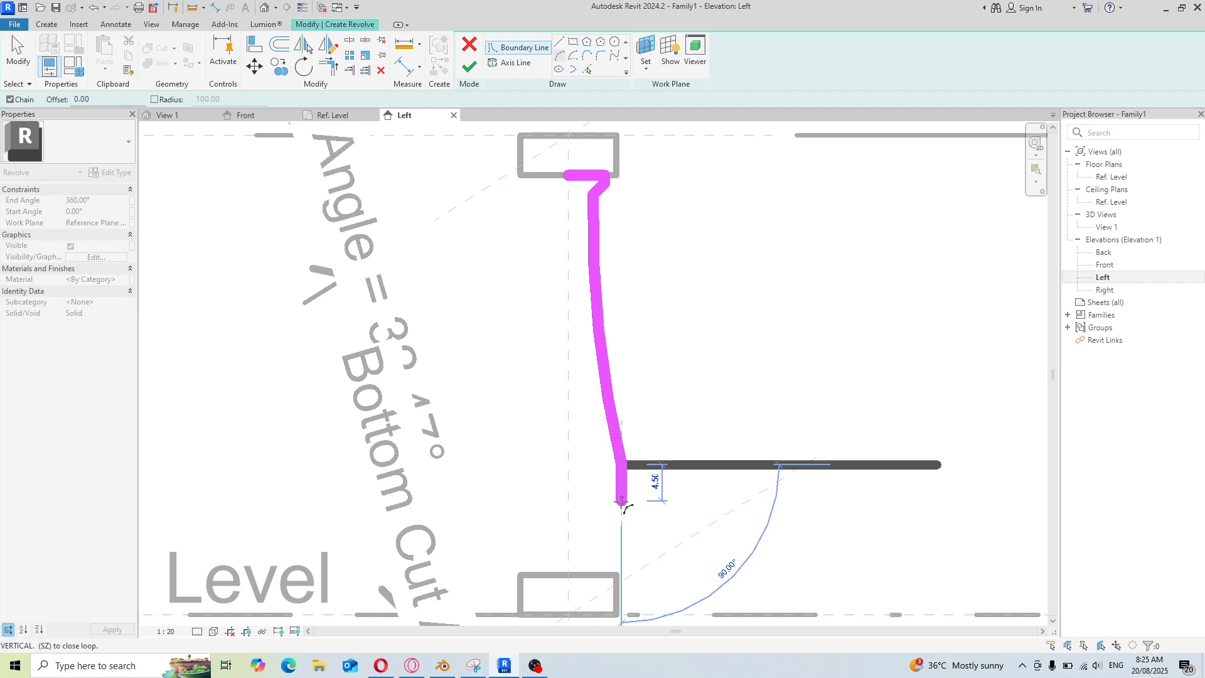
scroll(620, 506, "up", 1)
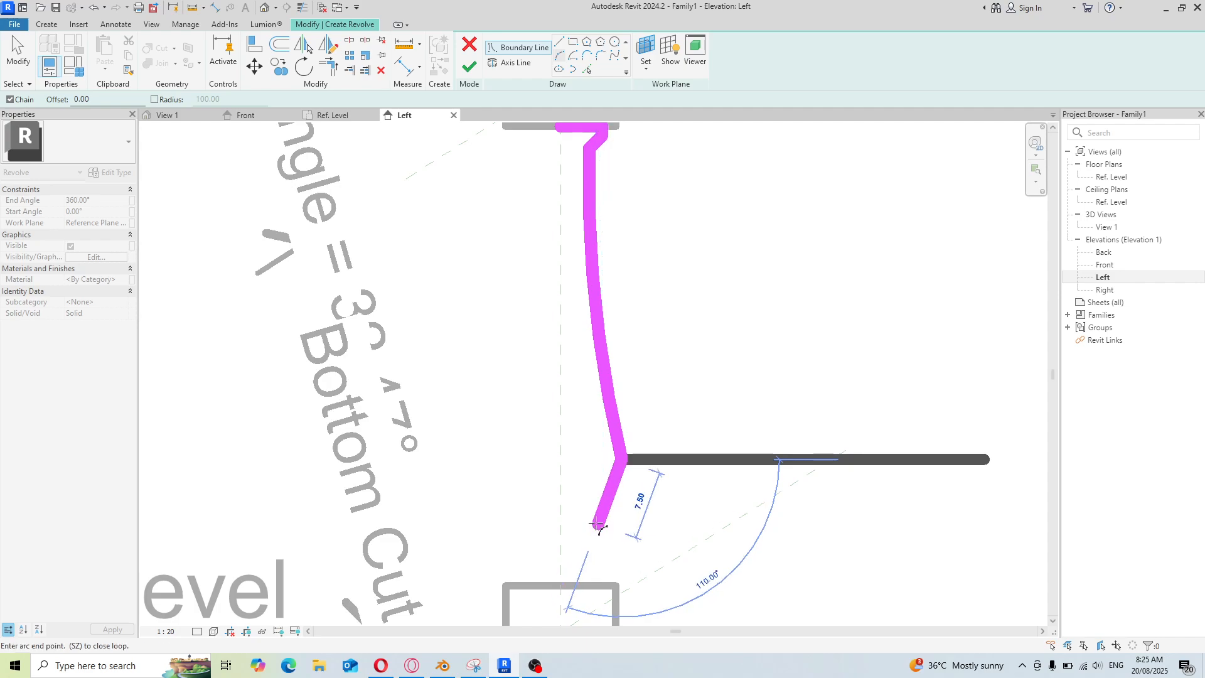
Add a short diagonal, a tangent arc bulge and a vertical segment above the lower extrusion to the profile
left_click(597, 526)
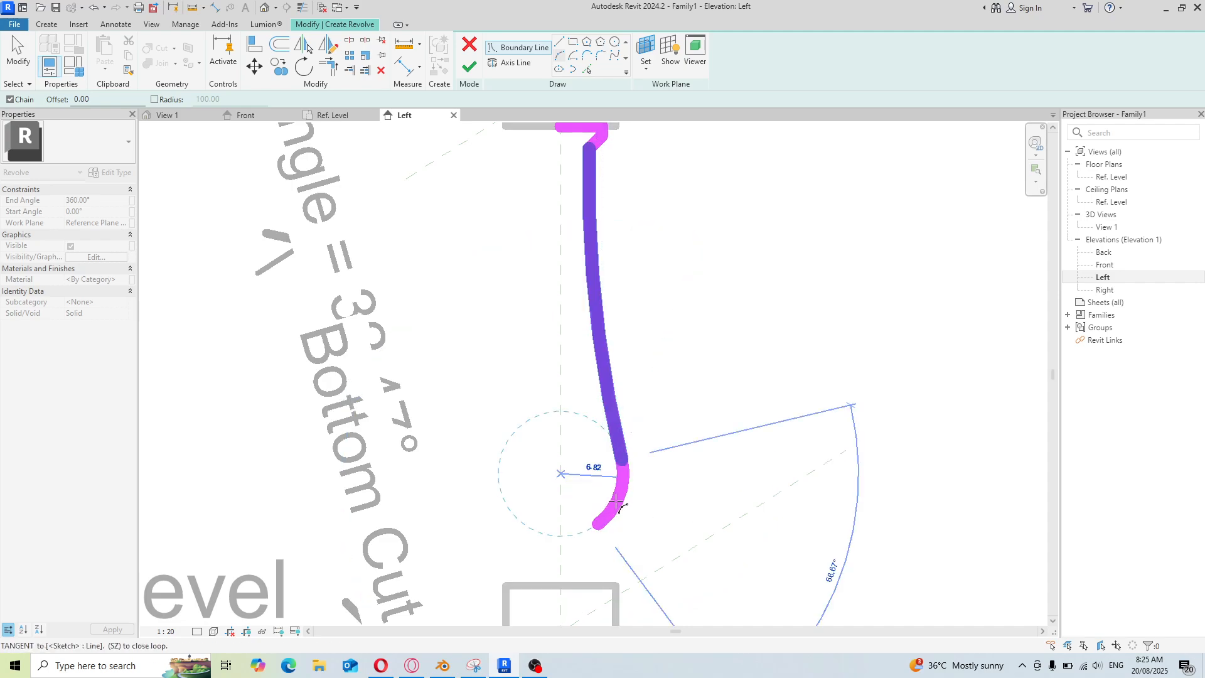
left_click(617, 503)
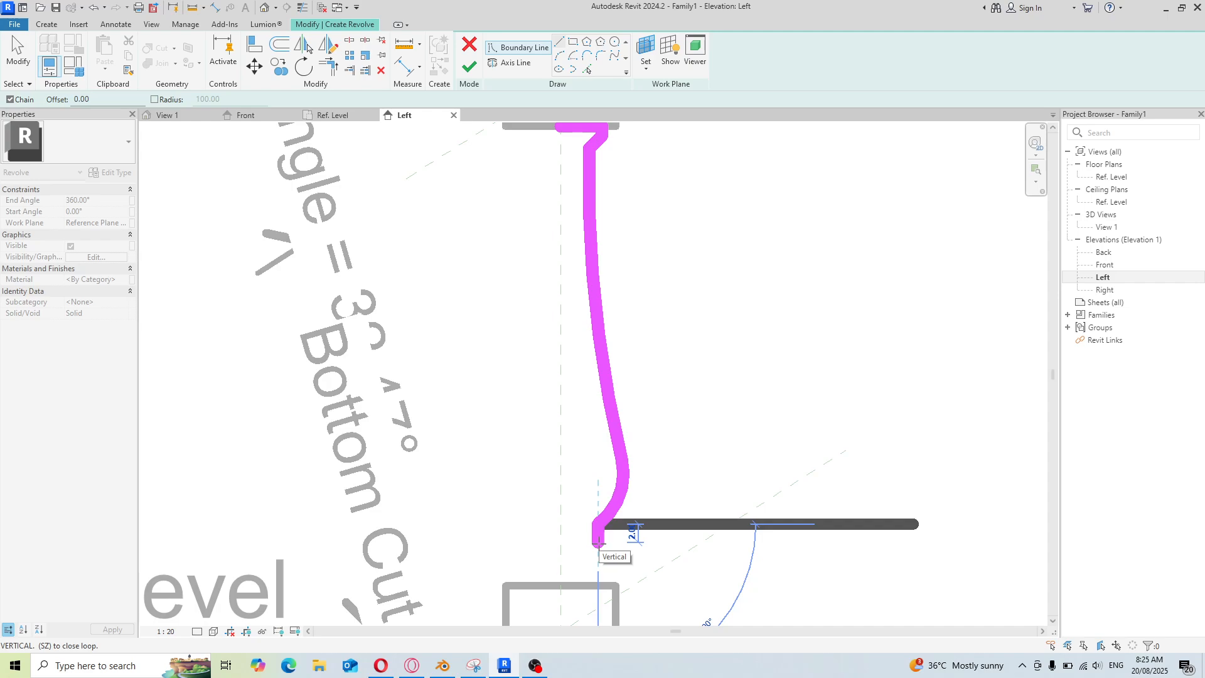
left_click(598, 542)
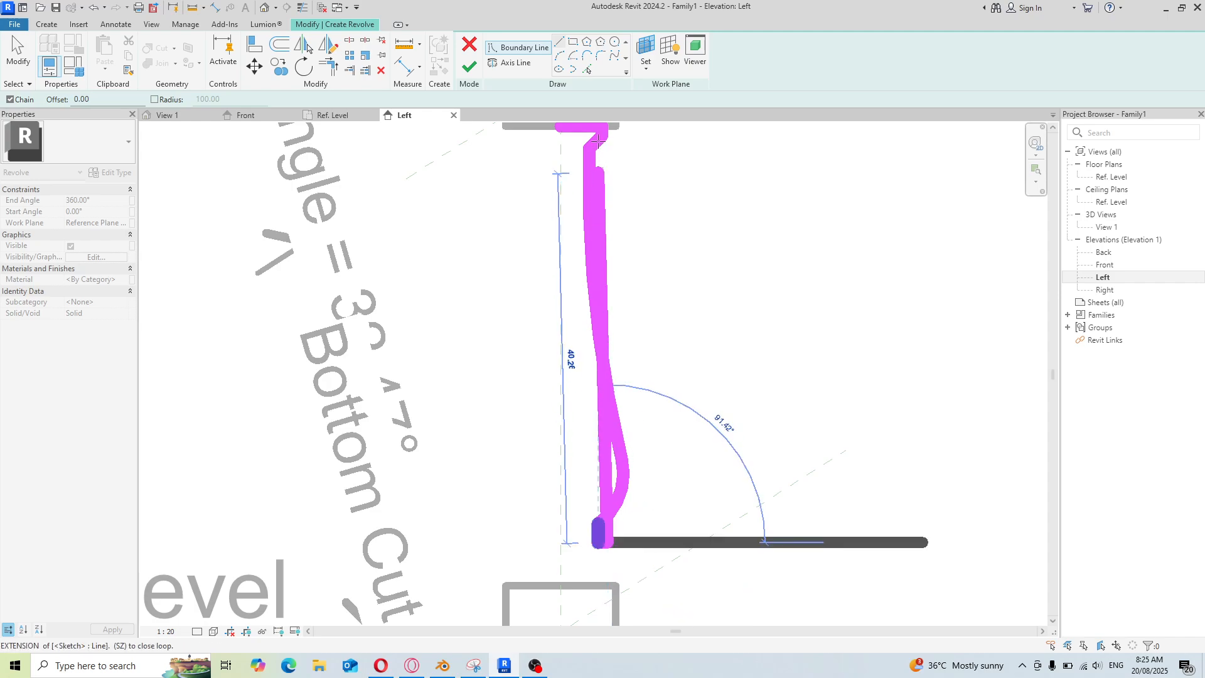
key("Escape")
key("Escape")
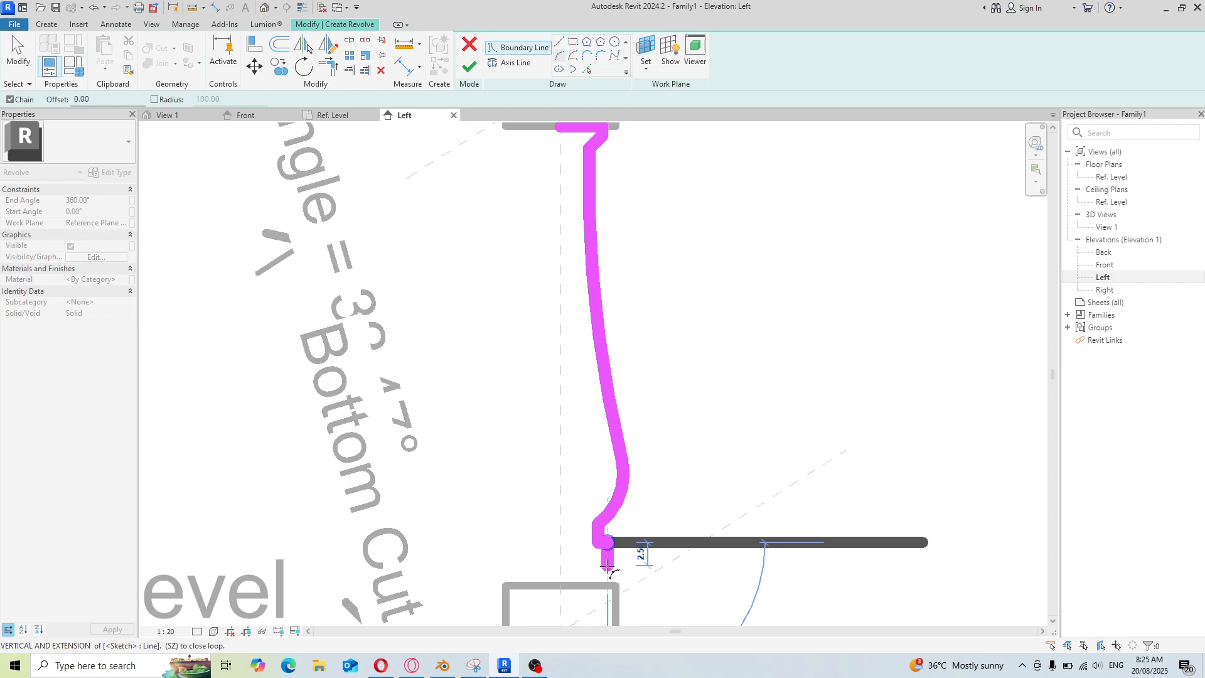
Draw the small lower ring shape, then close the profile along the centre line back up to the top
left_click(607, 567)
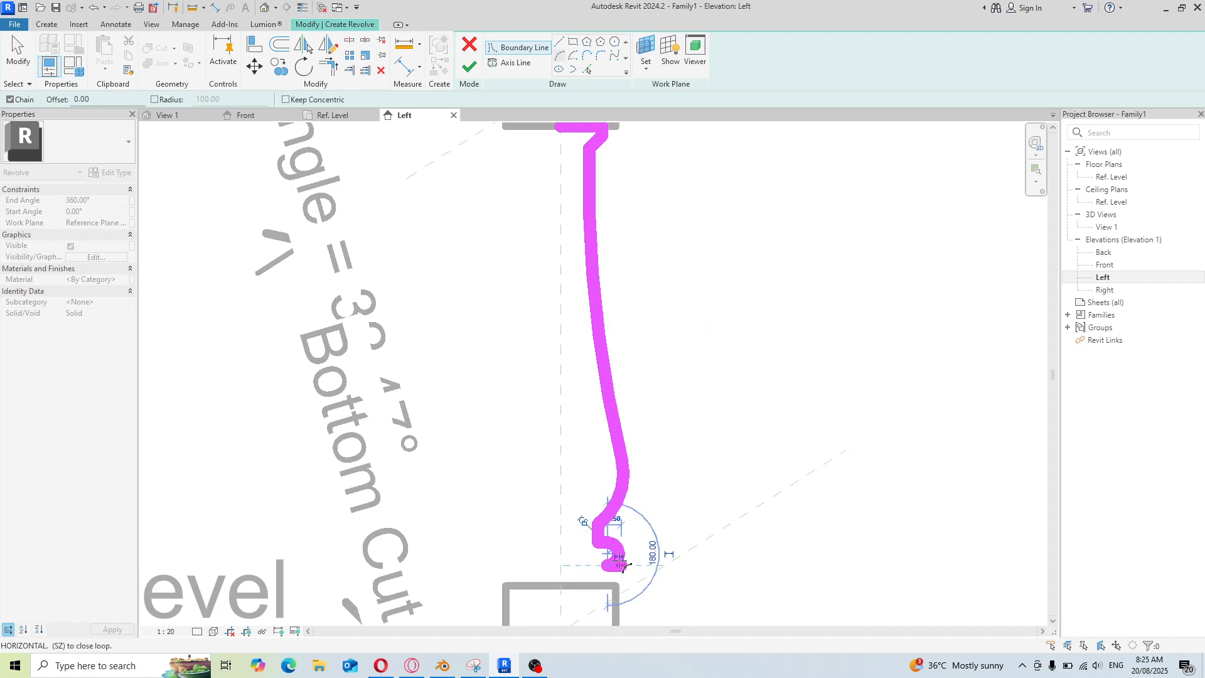
left_click(598, 568)
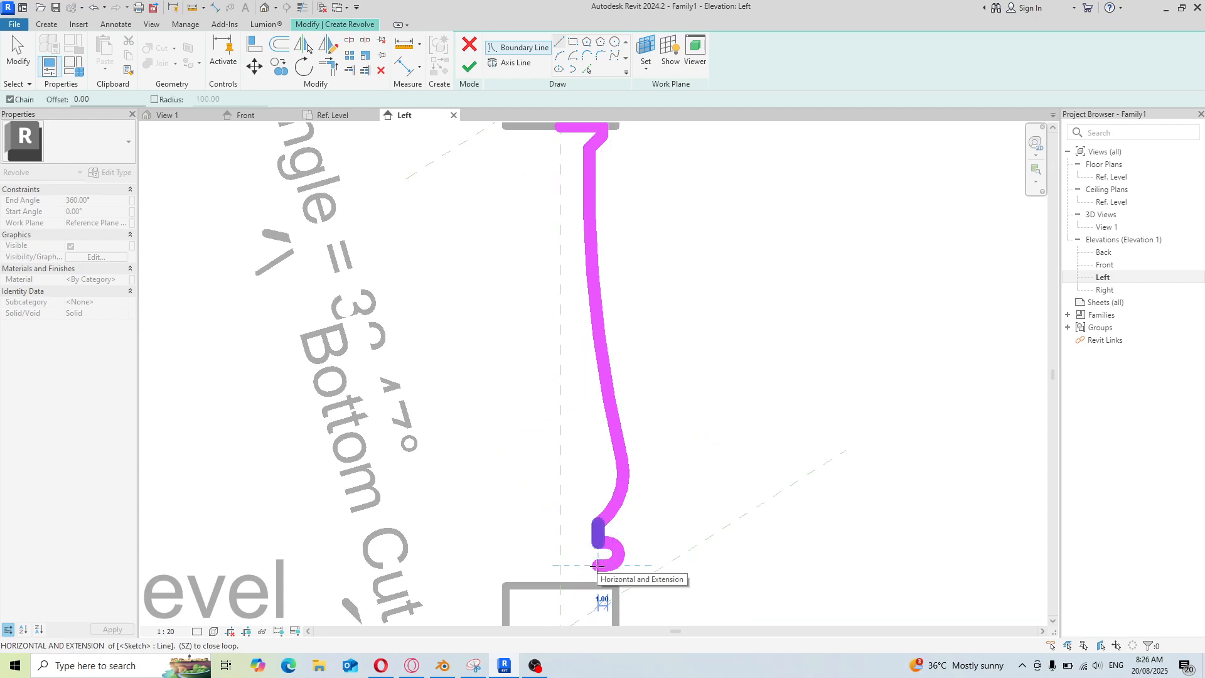
left_click(598, 566)
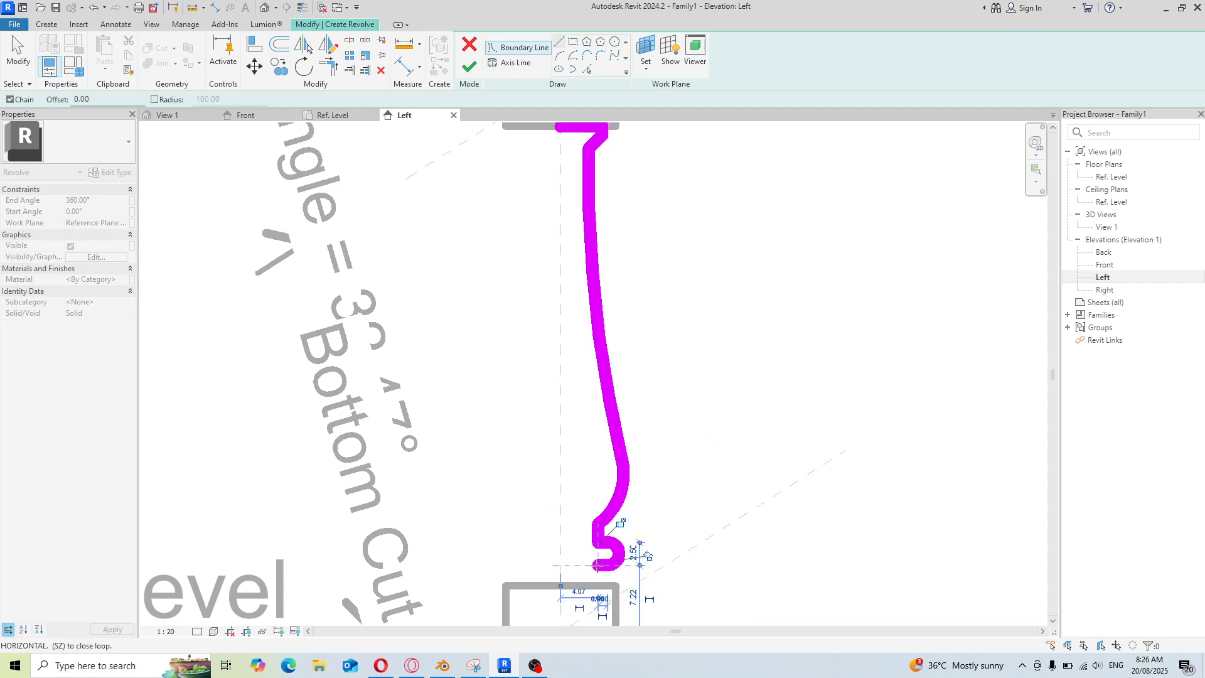
left_click(596, 583)
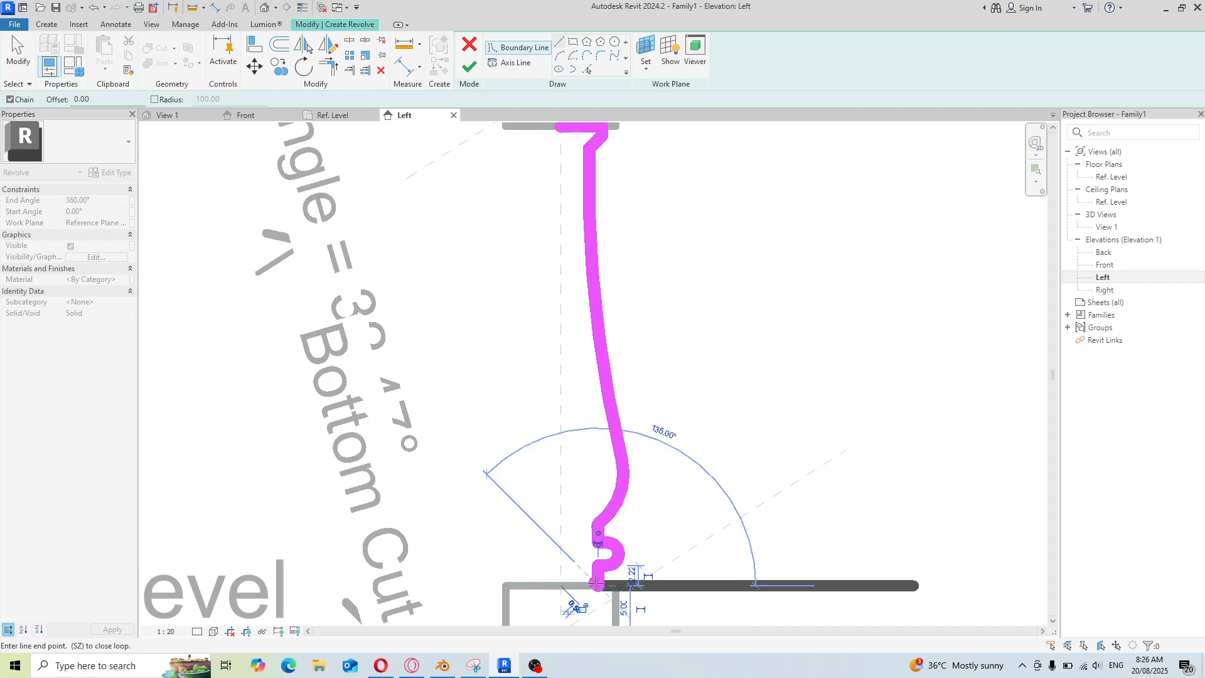
left_click(561, 585)
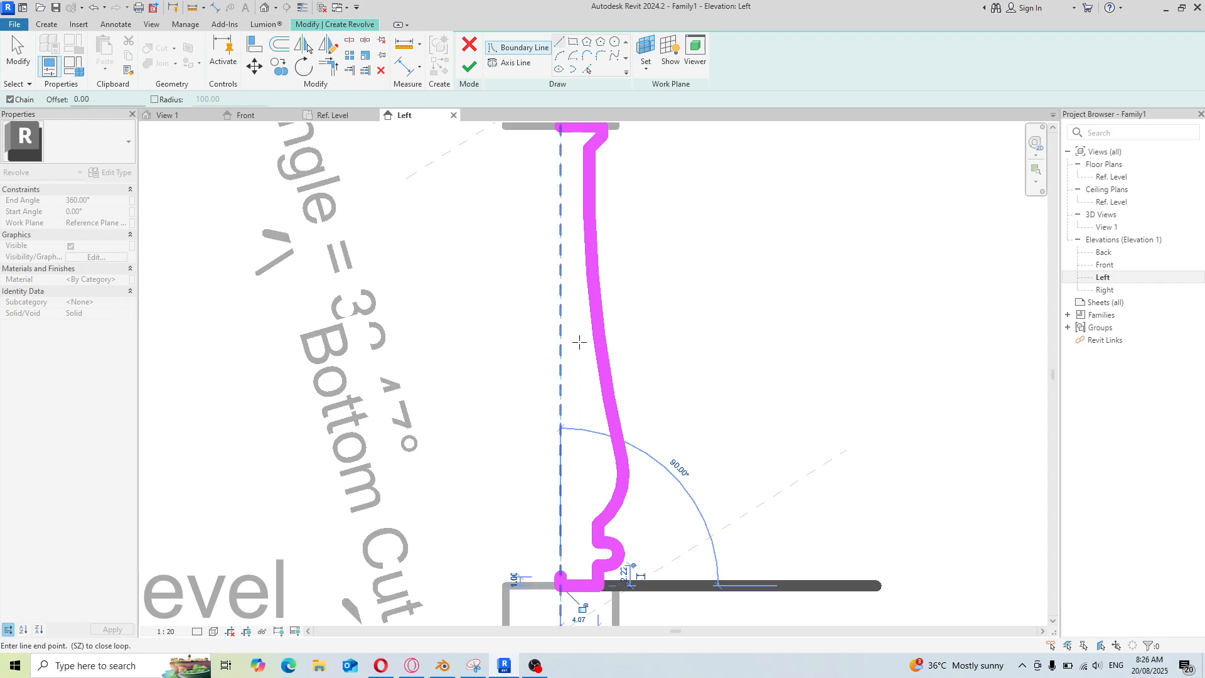
left_click(560, 129)
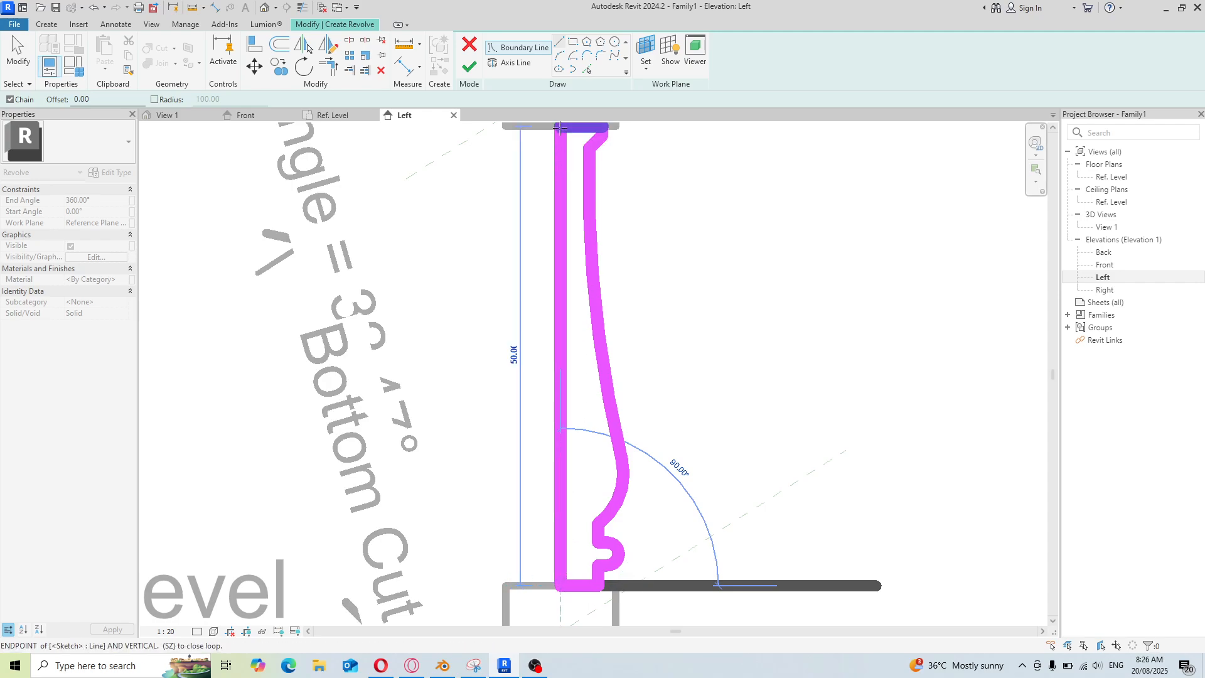
Zoom in and out to inspect the closed revolve profile around the lower extrusion
scroll(519, 359, "down", 3)
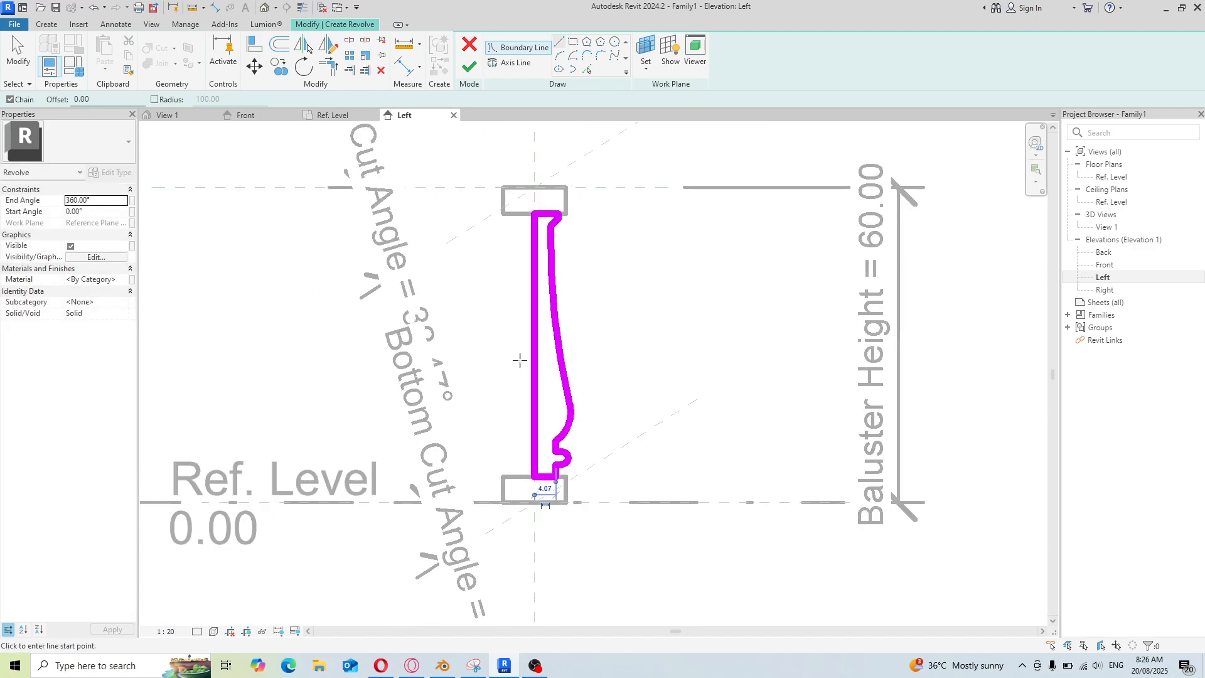
scroll(565, 521, "up", 4)
scroll(555, 377, "down", 2)
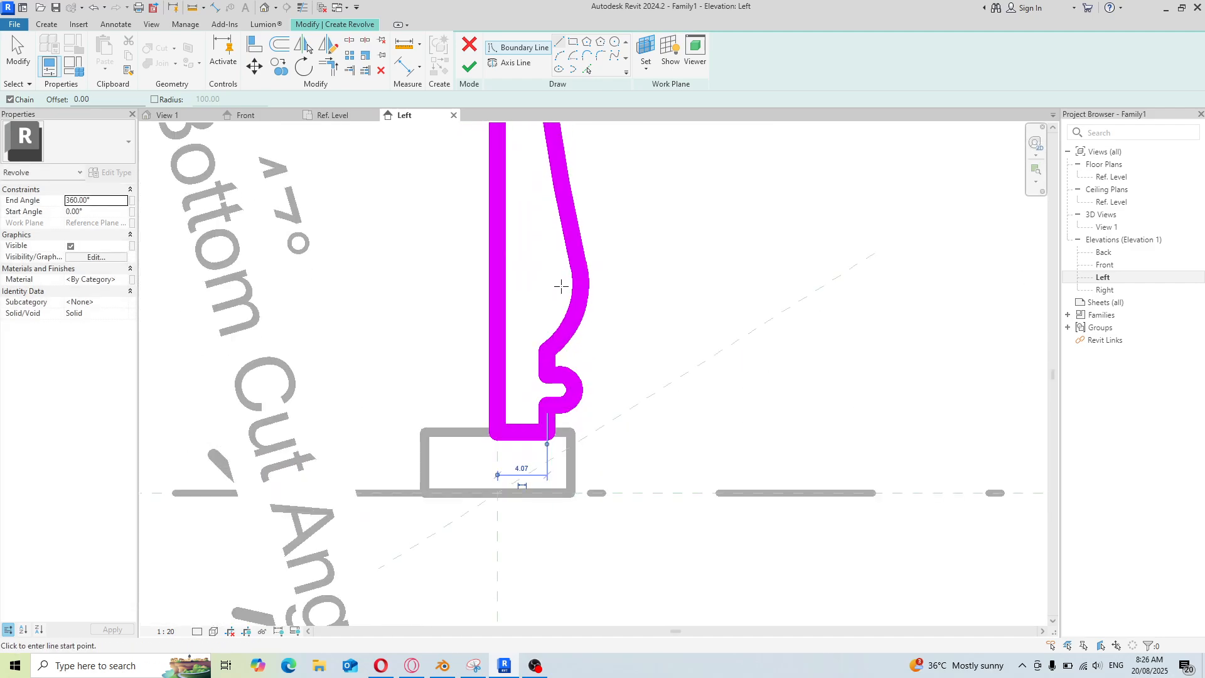
scroll(549, 389, "up", 2)
scroll(565, 431, "down", 2)
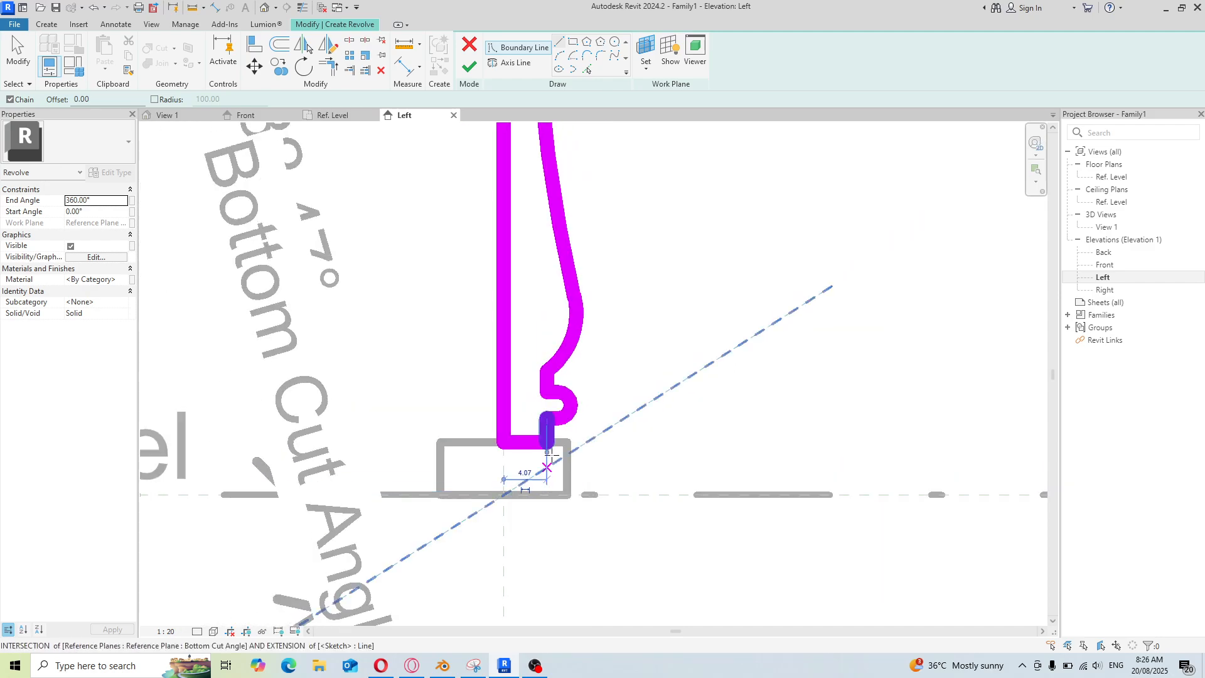
scroll(587, 347, "up", 2)
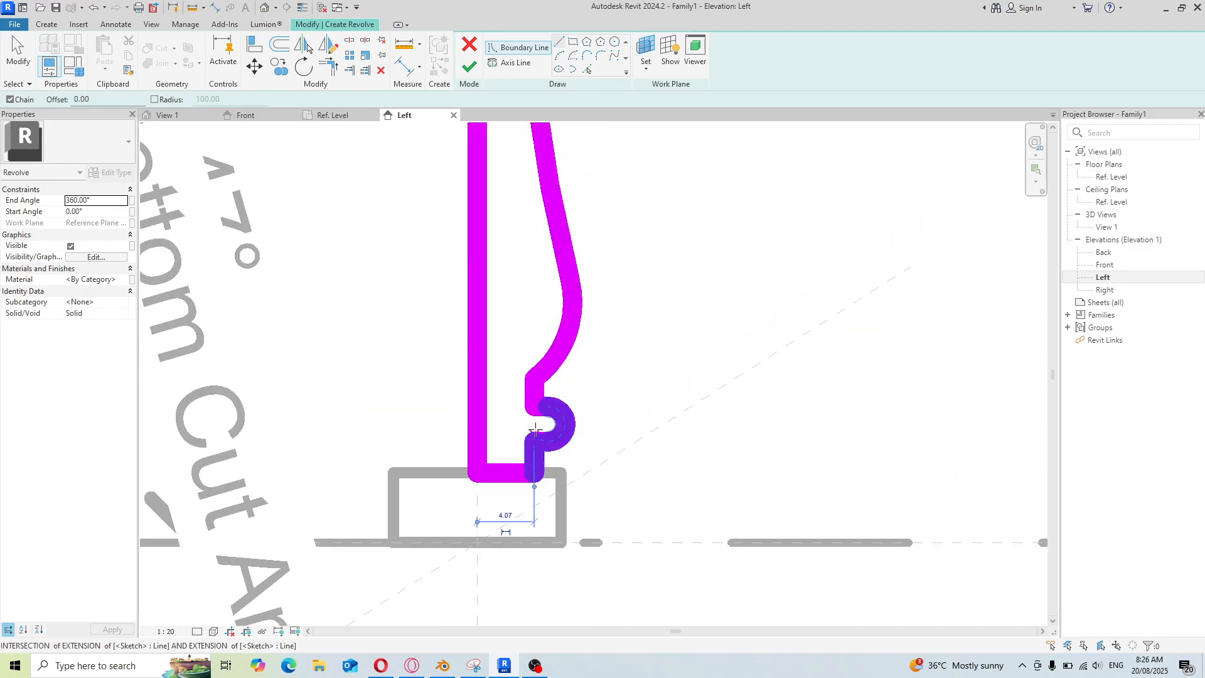
scroll(516, 394, "down", 2)
scroll(568, 442, "down", 2)
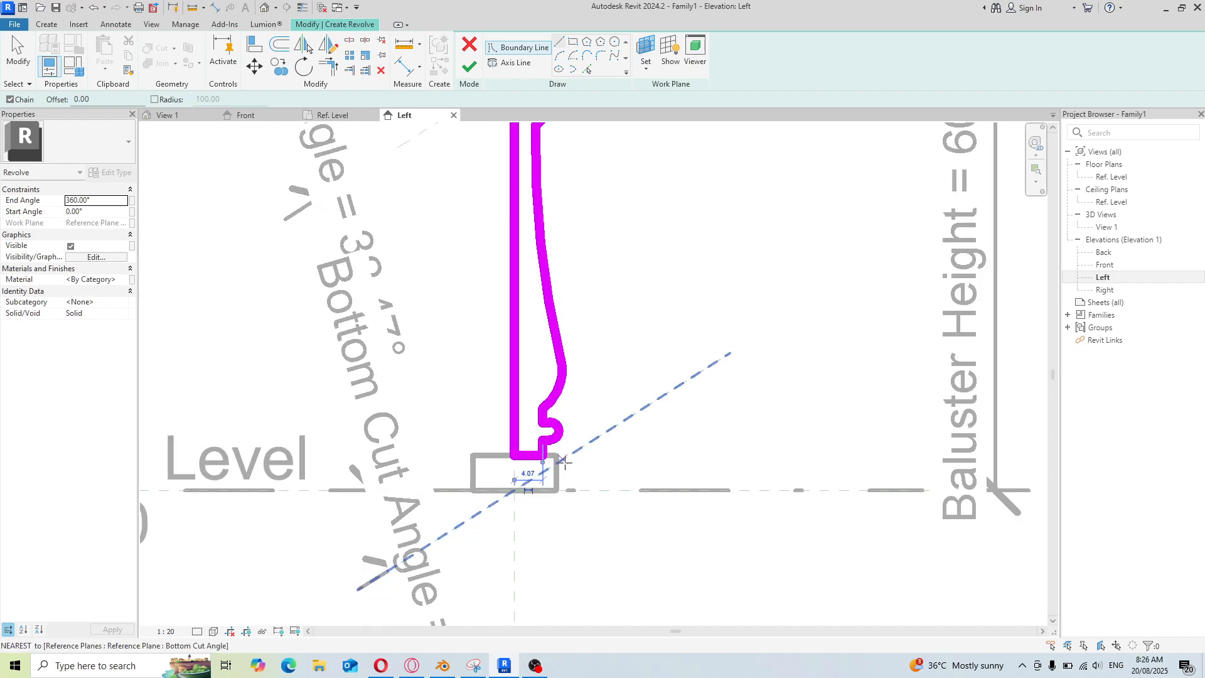
scroll(556, 483, "down", 2)
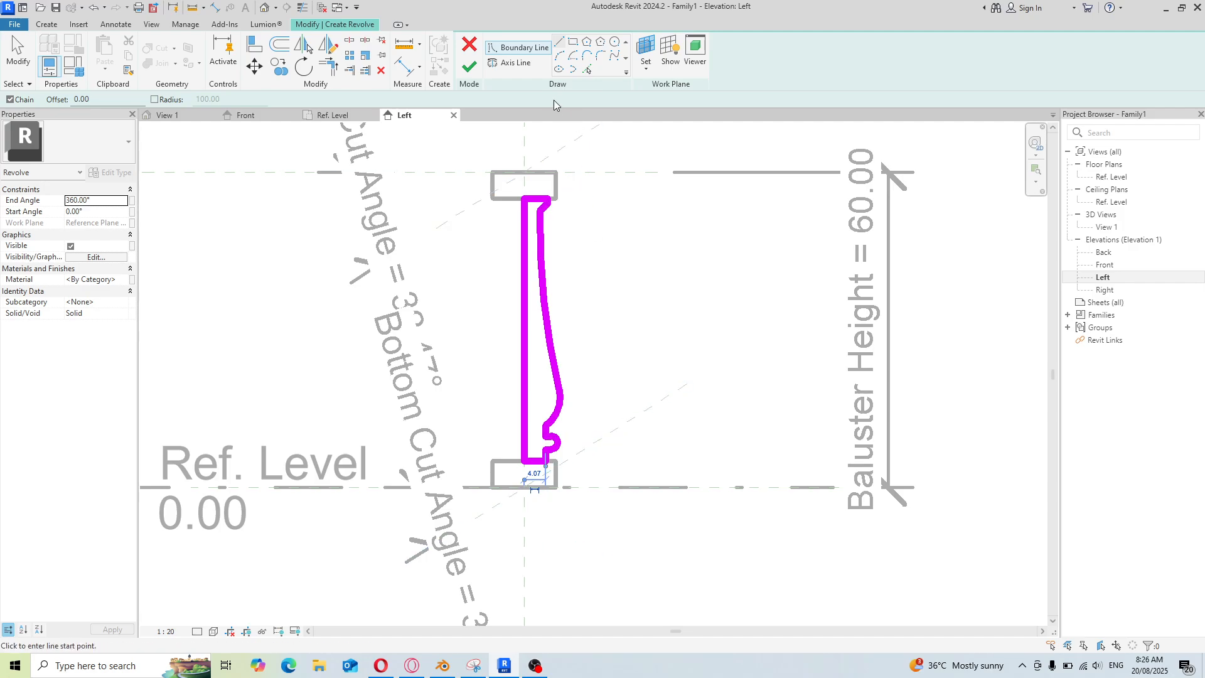
Pick the centre vertical reference plane as the revolve axis and finish the revolve
left_click(515, 64)
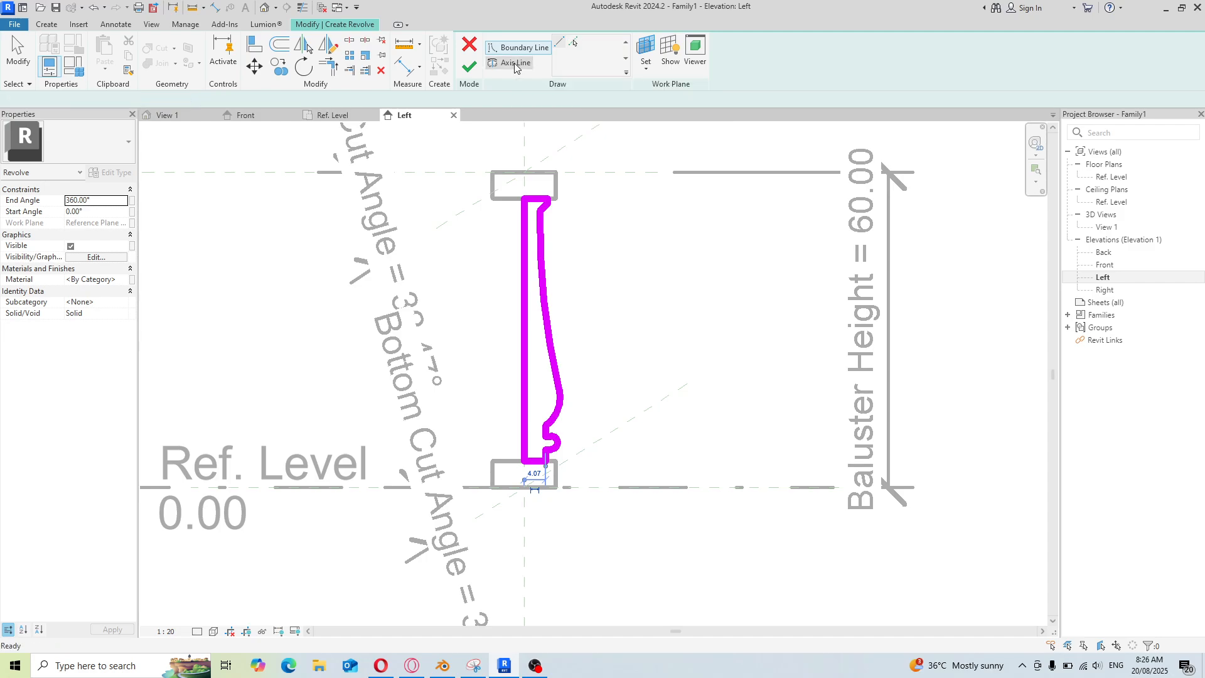
left_click(573, 42)
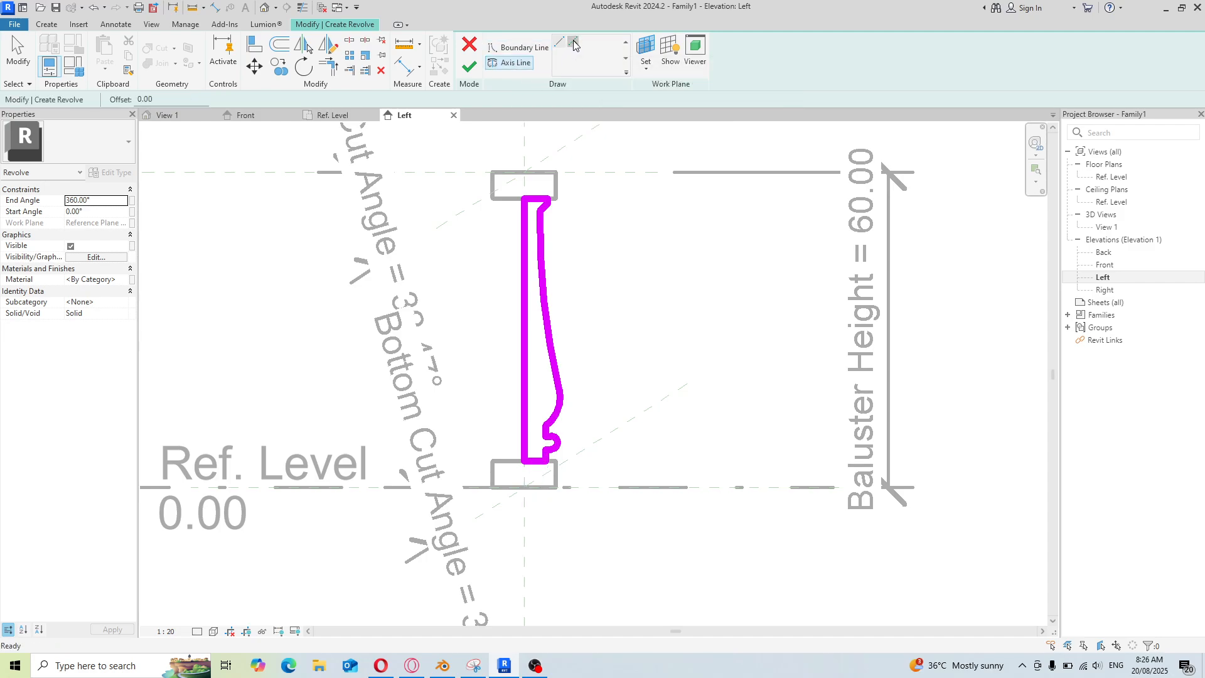
left_click(526, 150)
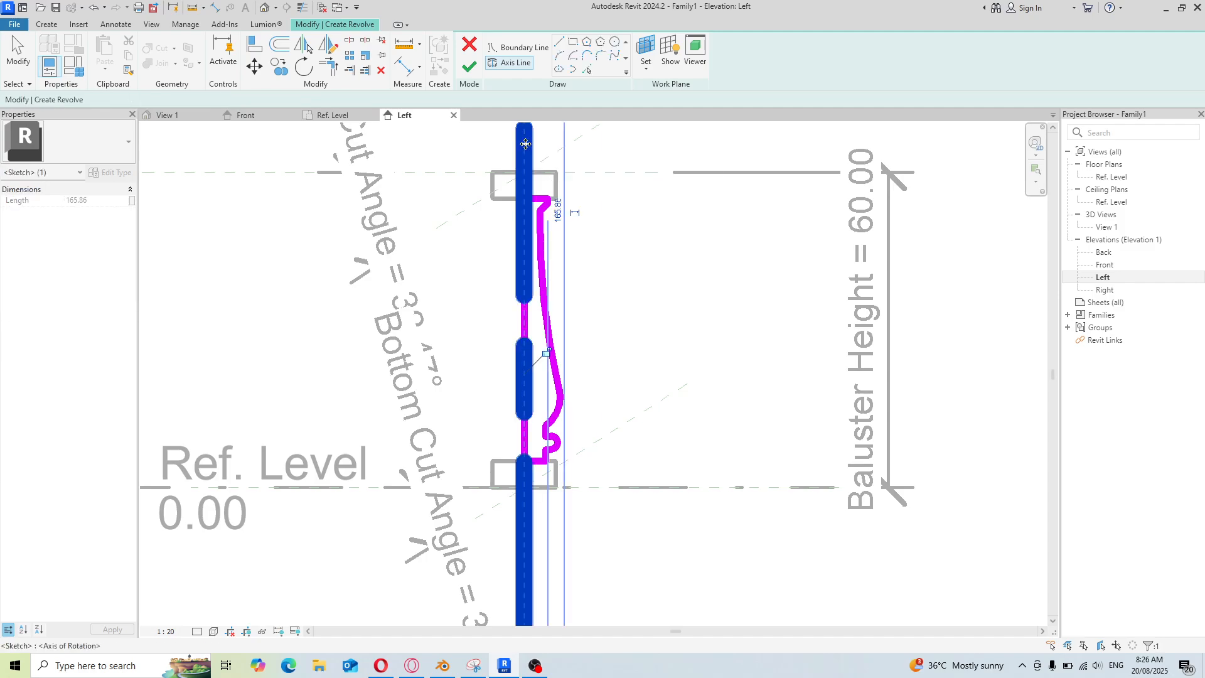
left_click(470, 66)
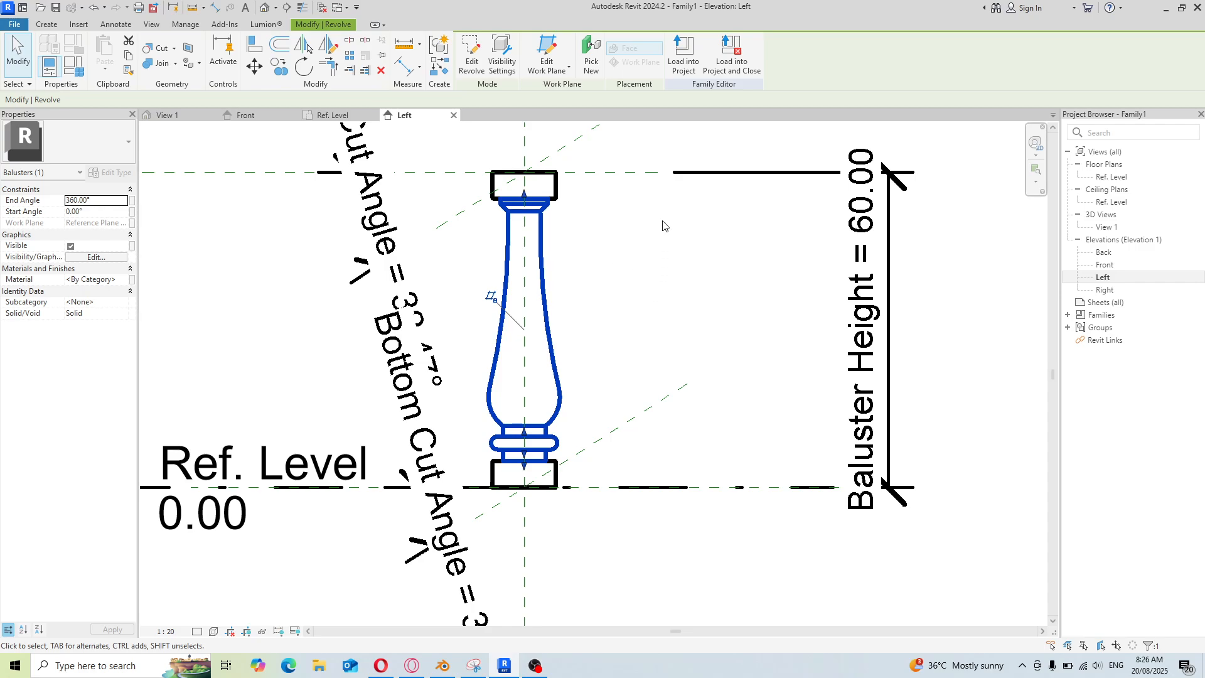
Zoom around the Left view to examine the finished baluster's shaft, rings and base
scroll(572, 254, "down", 3)
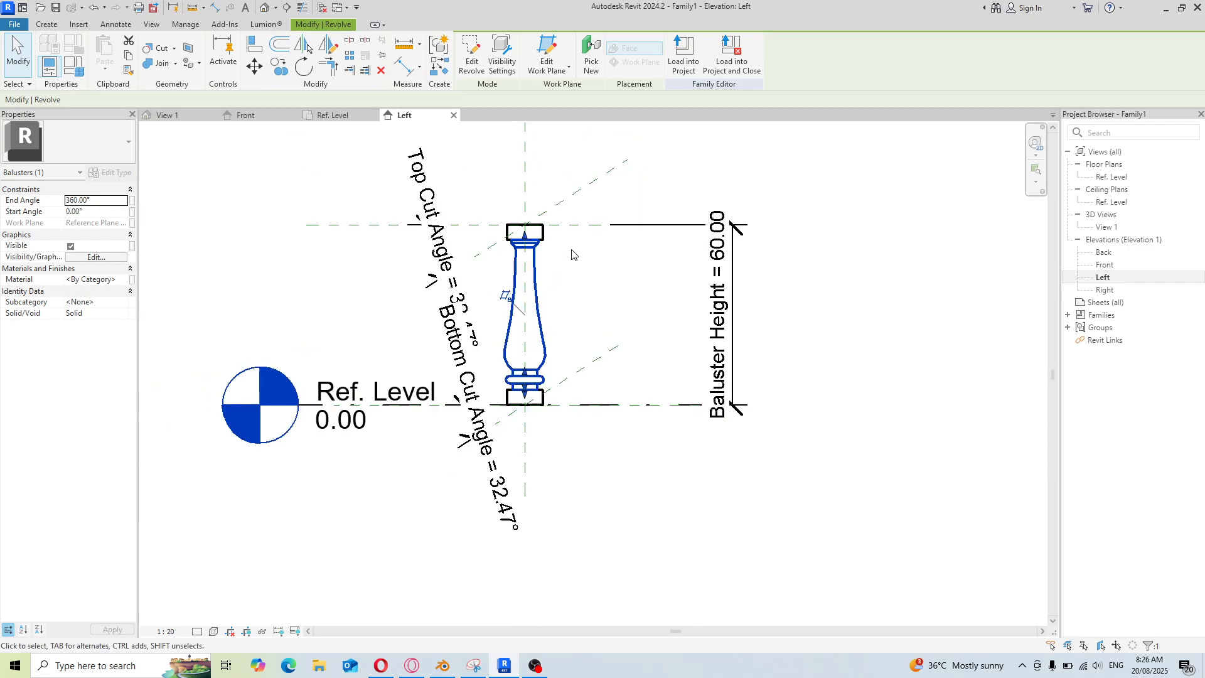
left_click(546, 304)
scroll(536, 320, "up", 2)
scroll(522, 342, "down", 1)
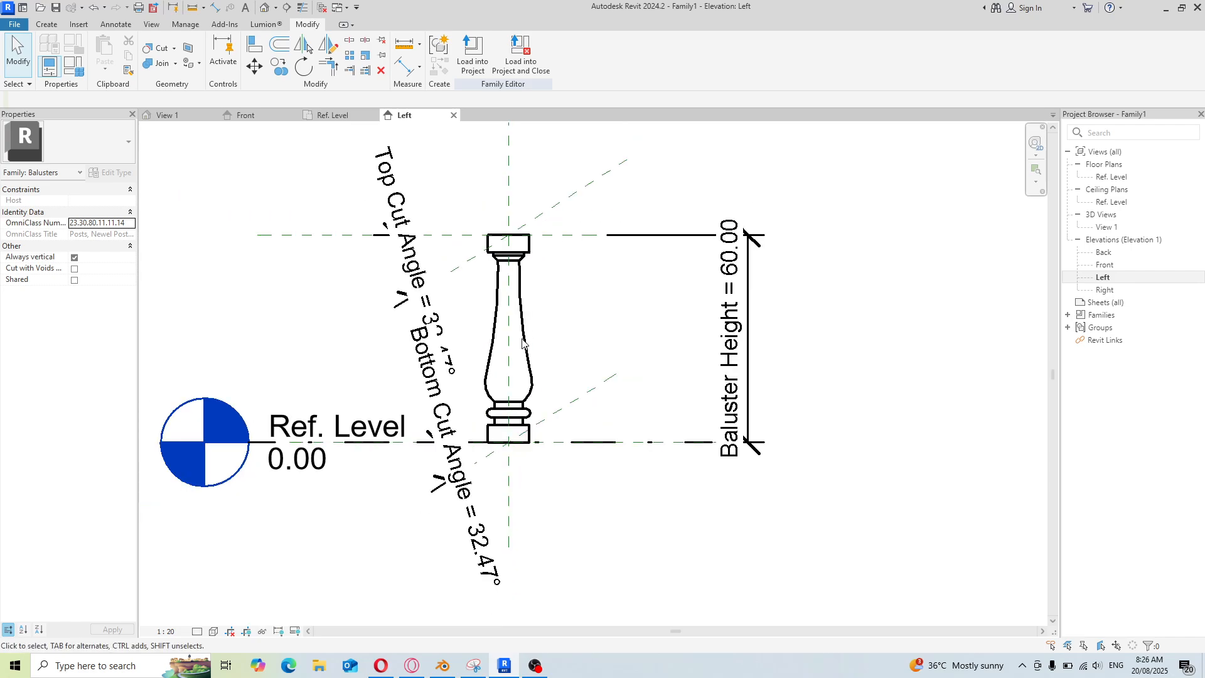
scroll(530, 329, "up", 3)
scroll(505, 392, "down", 2)
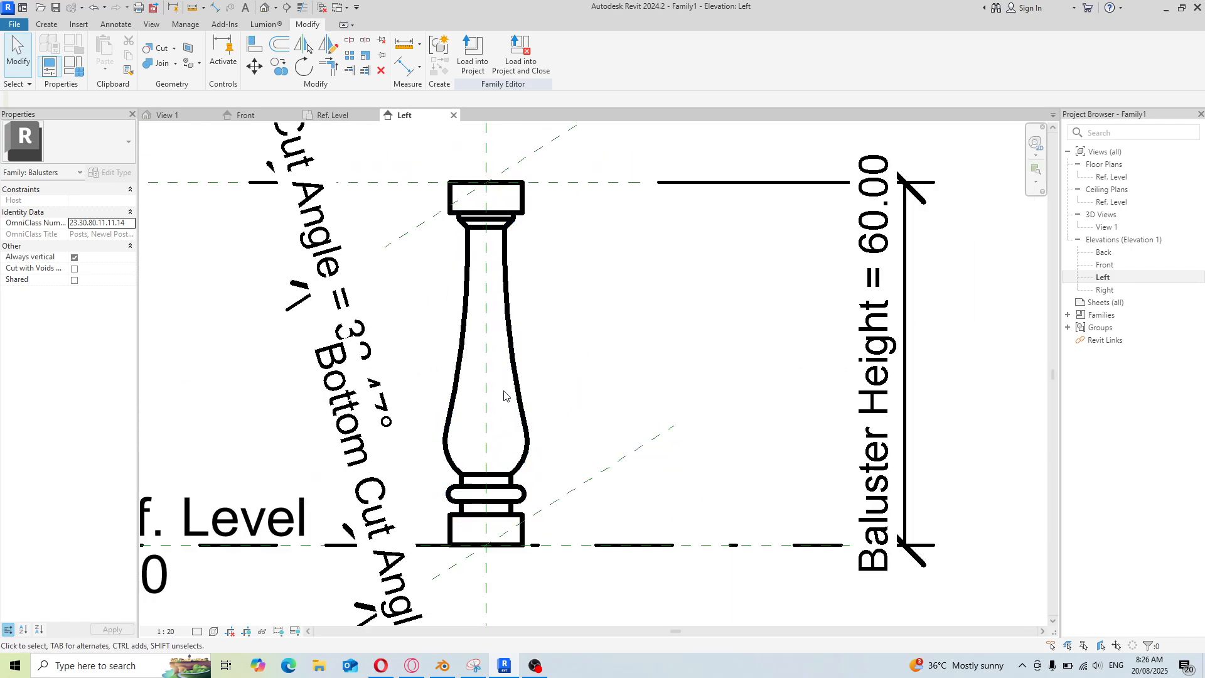
scroll(505, 397, "up", 1)
scroll(527, 496, "up", 2)
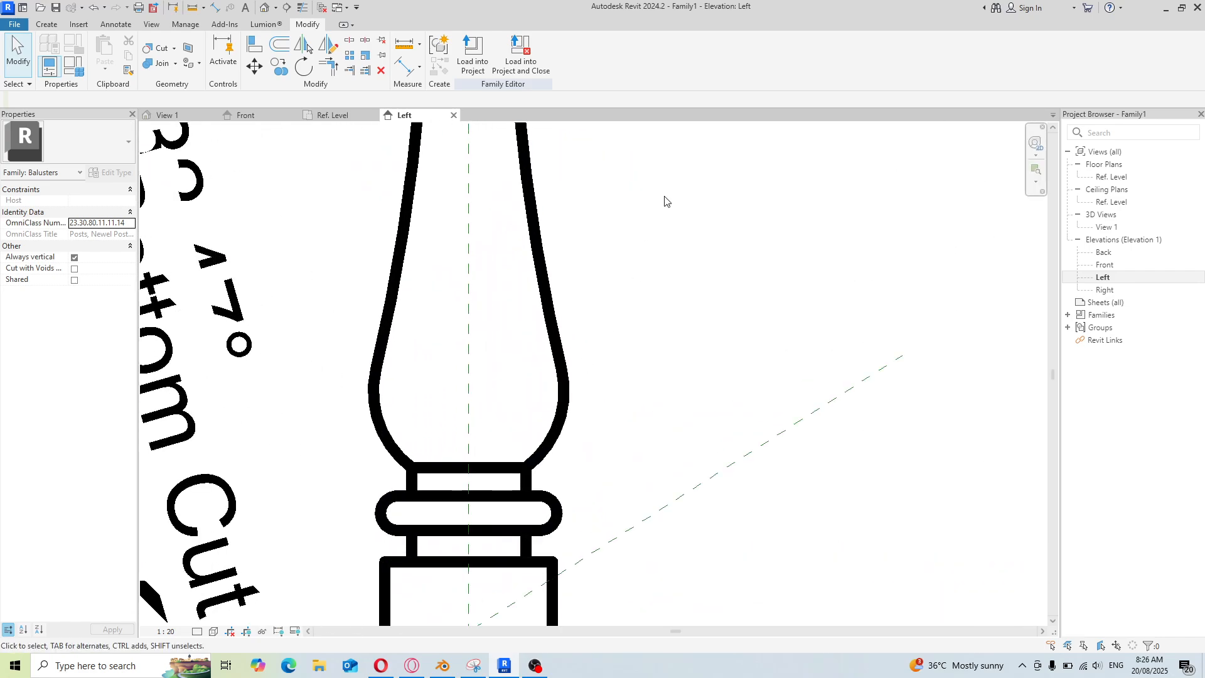
left_click(551, 528)
scroll(560, 411, "down", 2)
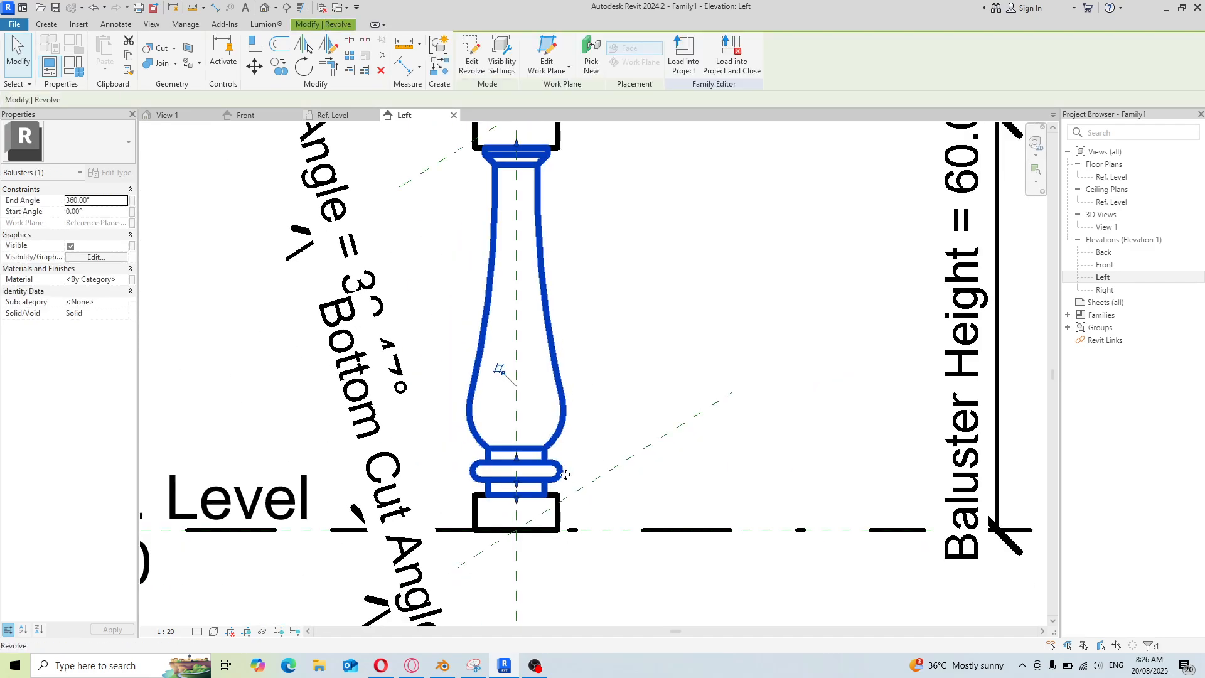
scroll(565, 475, "up", 2)
scroll(568, 464, "down", 1)
left_click(579, 439)
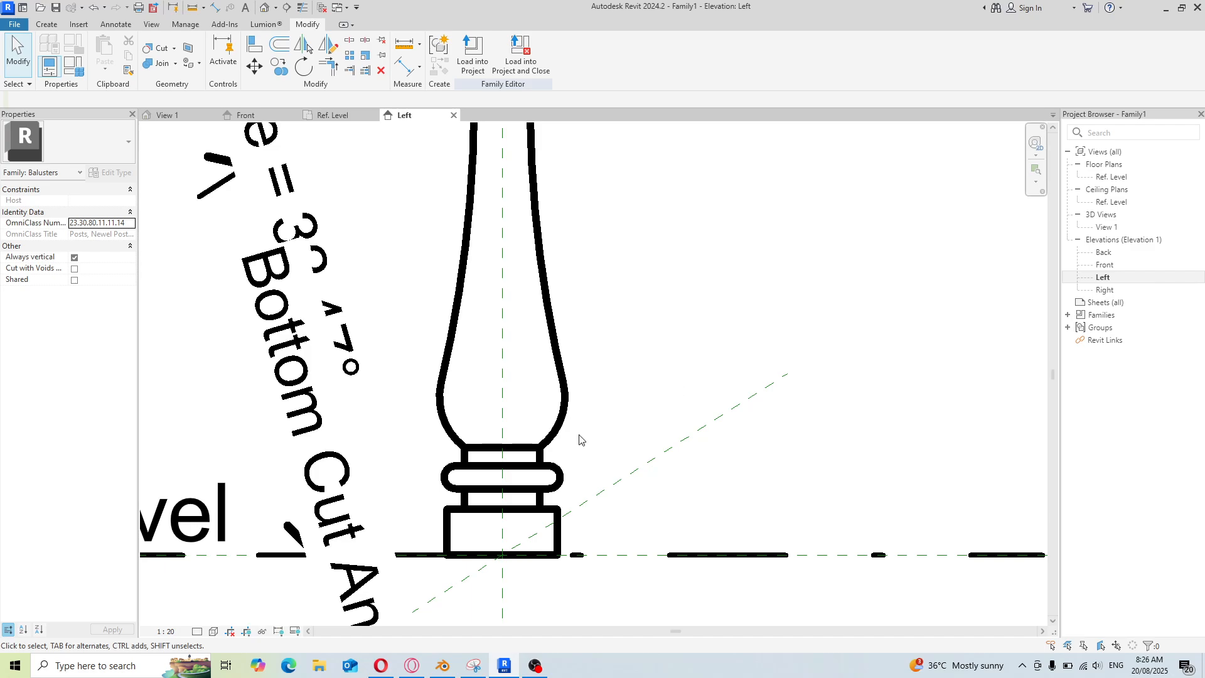
scroll(574, 436, "down", 2)
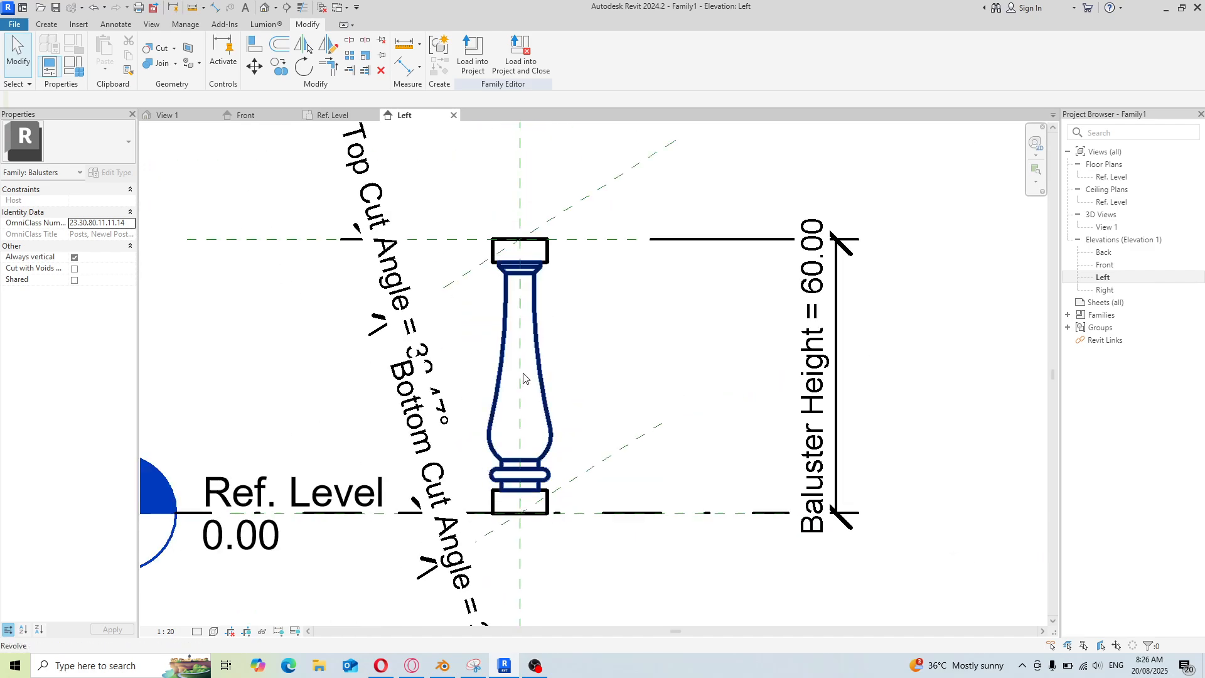
scroll(592, 395, "down", 2)
scroll(505, 476, "up", 1)
scroll(508, 423, "up", 5)
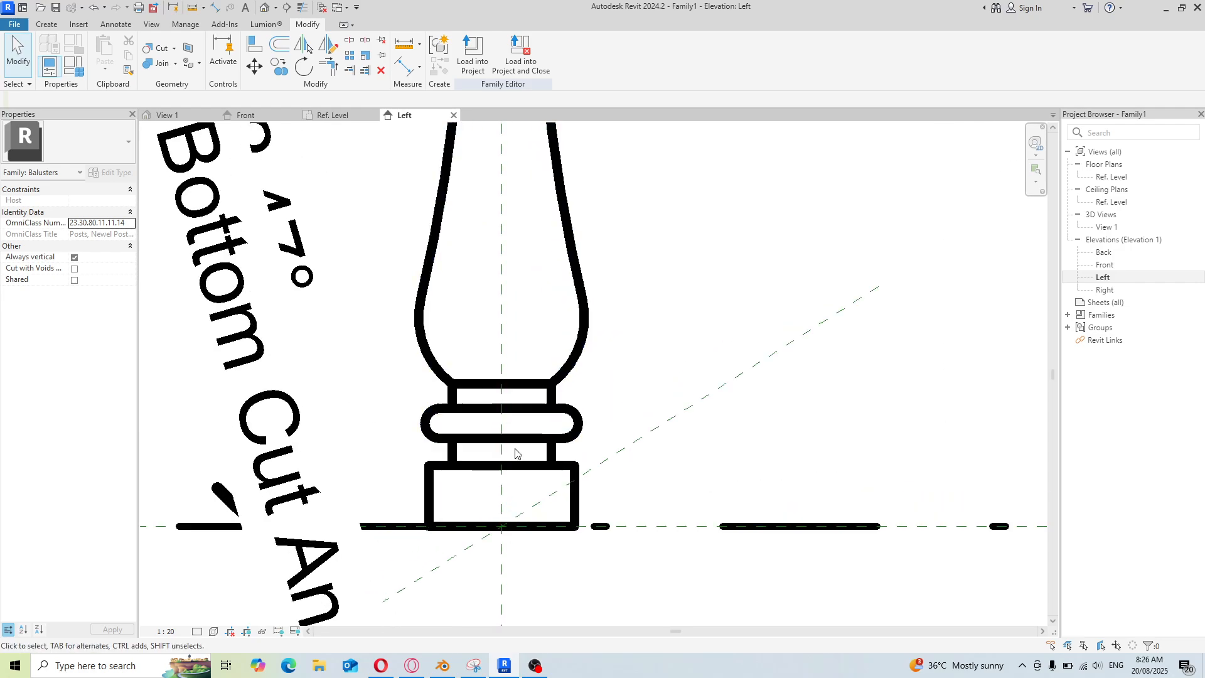
scroll(567, 447, "down", 1)
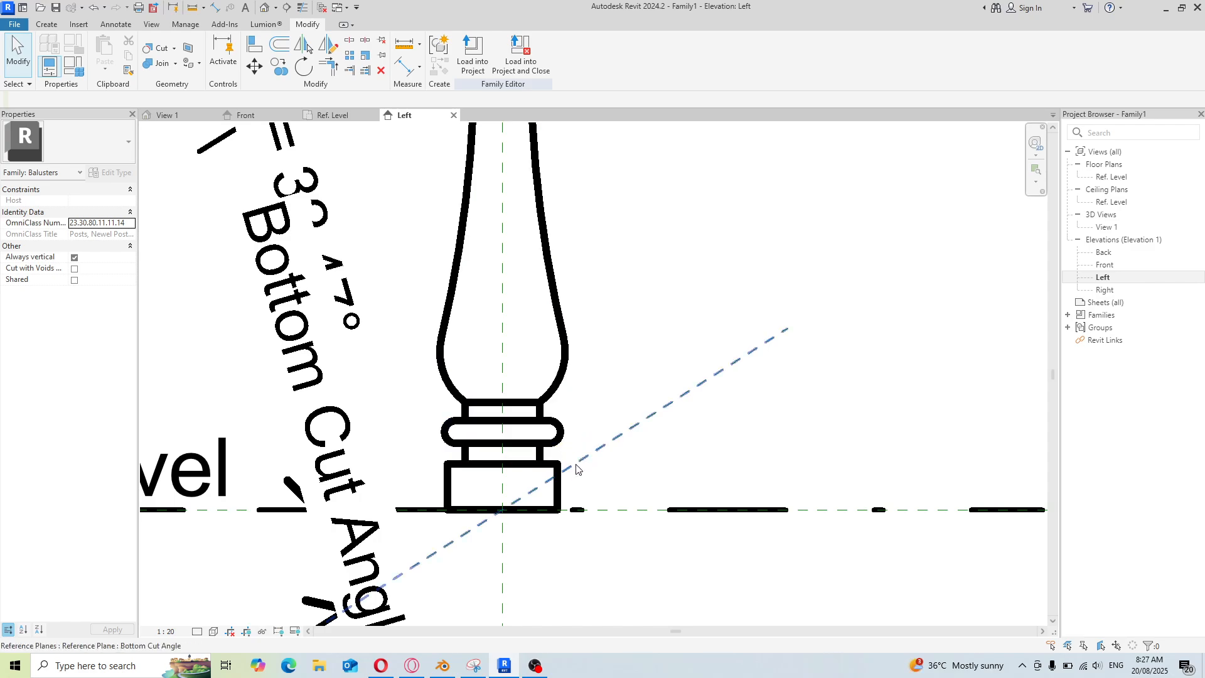
scroll(560, 442, "down", 3)
scroll(560, 432, "down", 1)
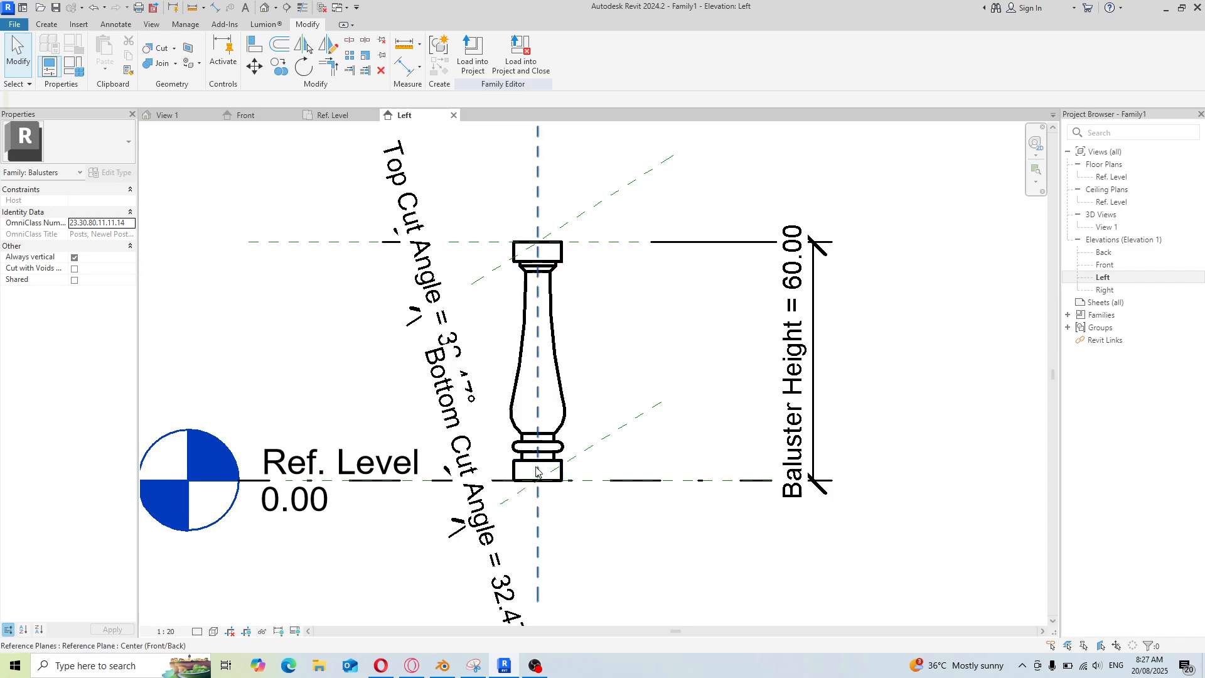
scroll(564, 354, "down", 1)
scroll(527, 350, "up", 3)
scroll(514, 302, "down", 1)
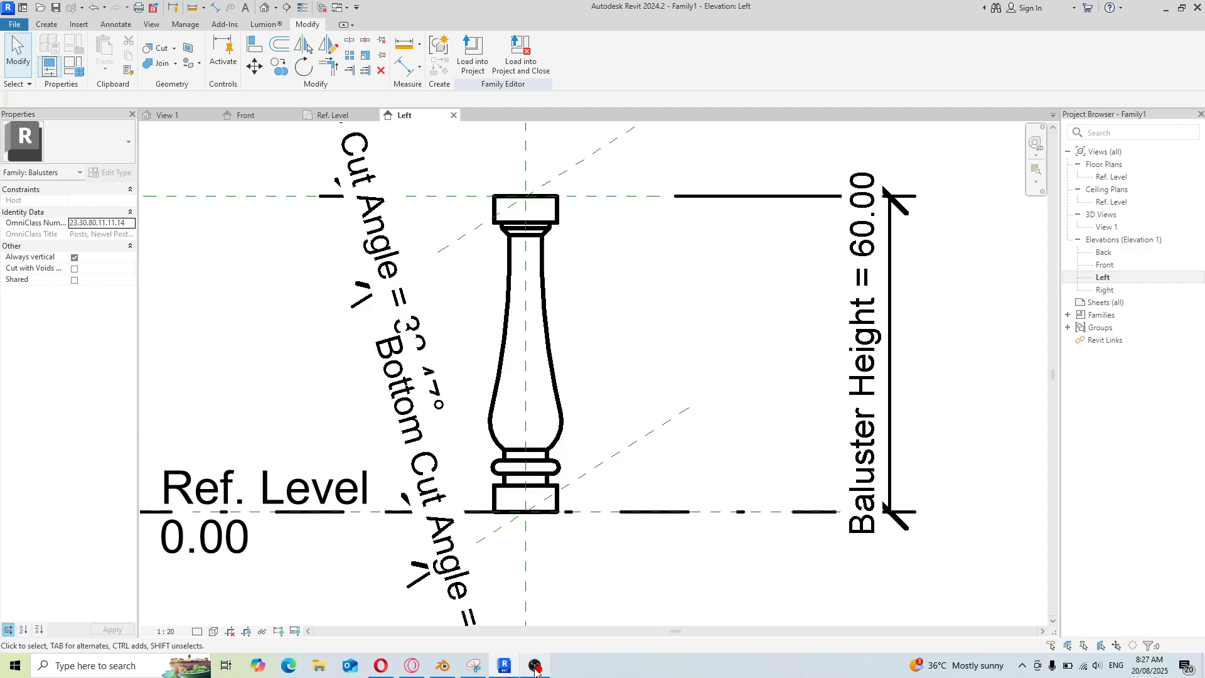
left_click(542, 596)
left_click(928, 451)
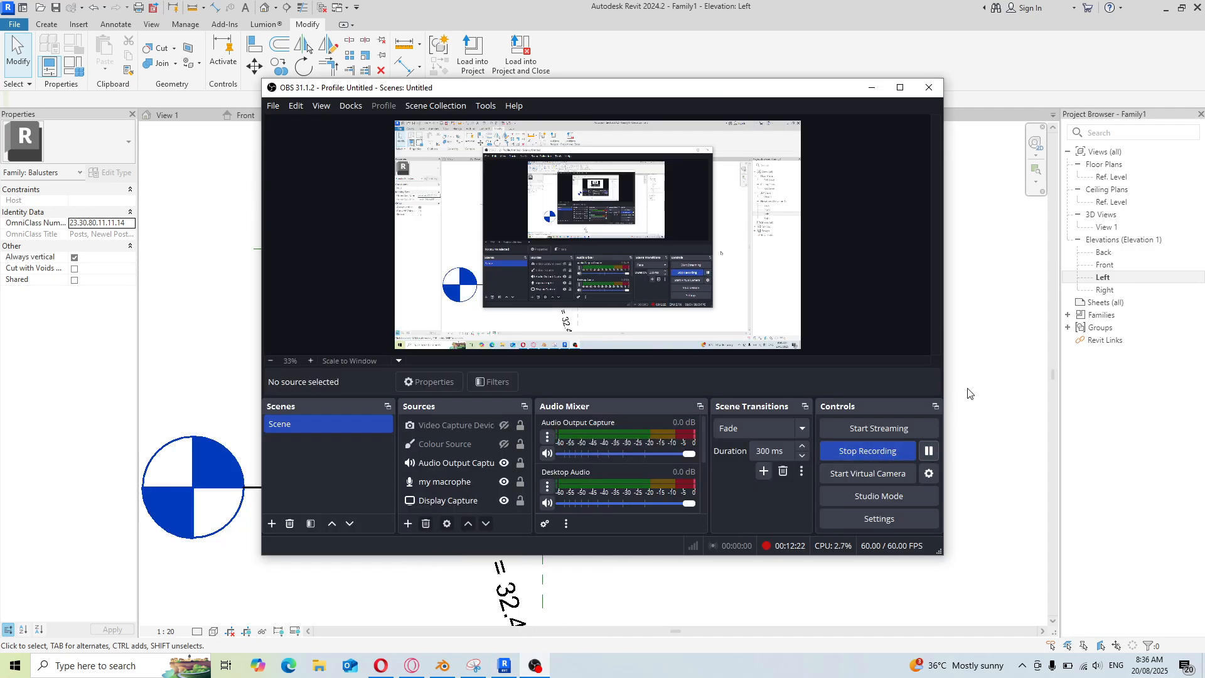
left_click(968, 394)
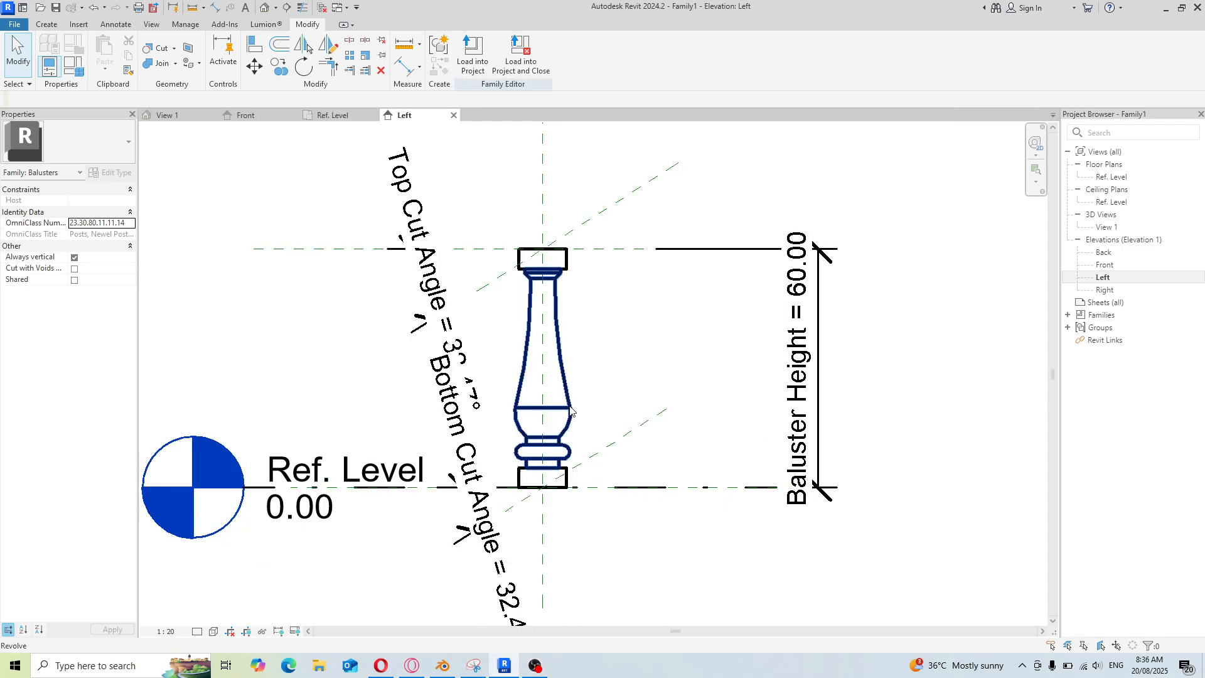
Save the family as "Family1 val balustre 01" in Documents
scroll(532, 373, "up", 2)
scroll(532, 374, "down", 2)
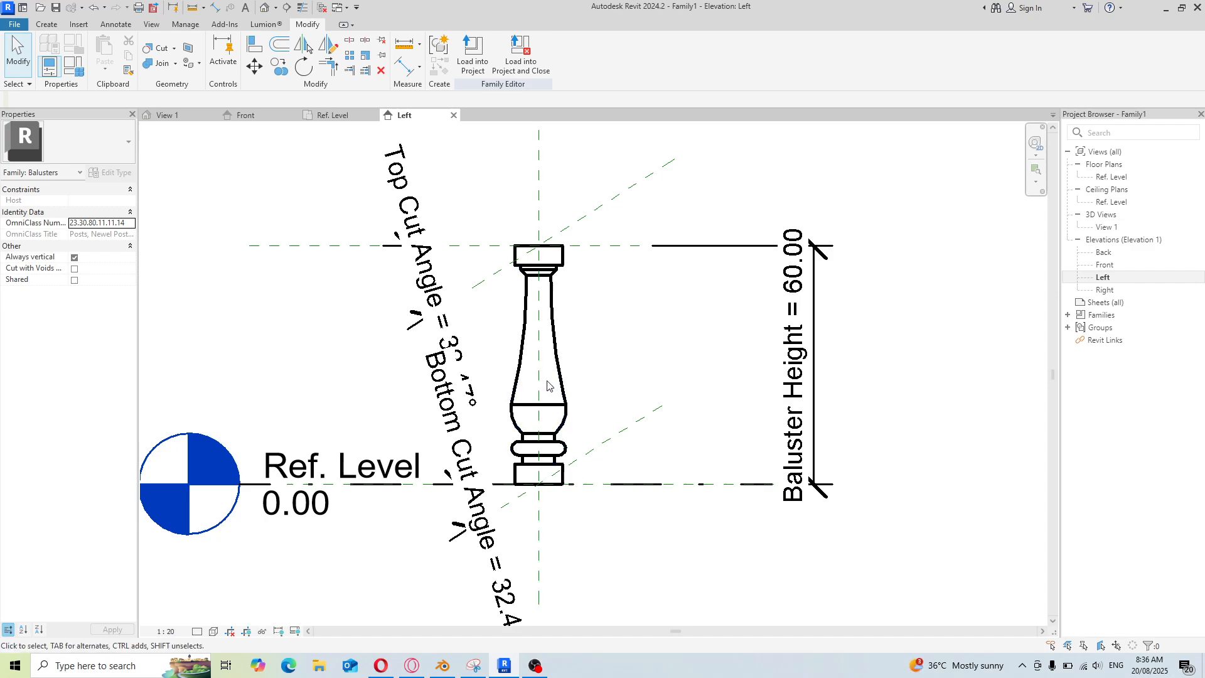
scroll(549, 376, "up", 1)
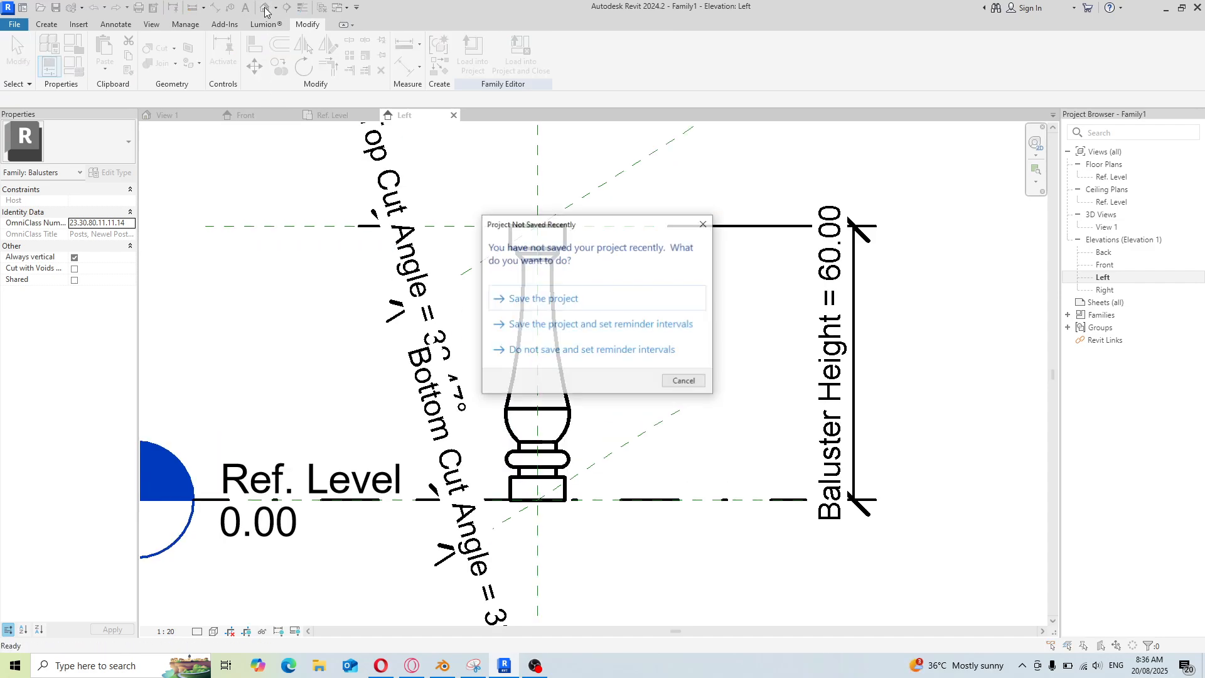
left_click(561, 300)
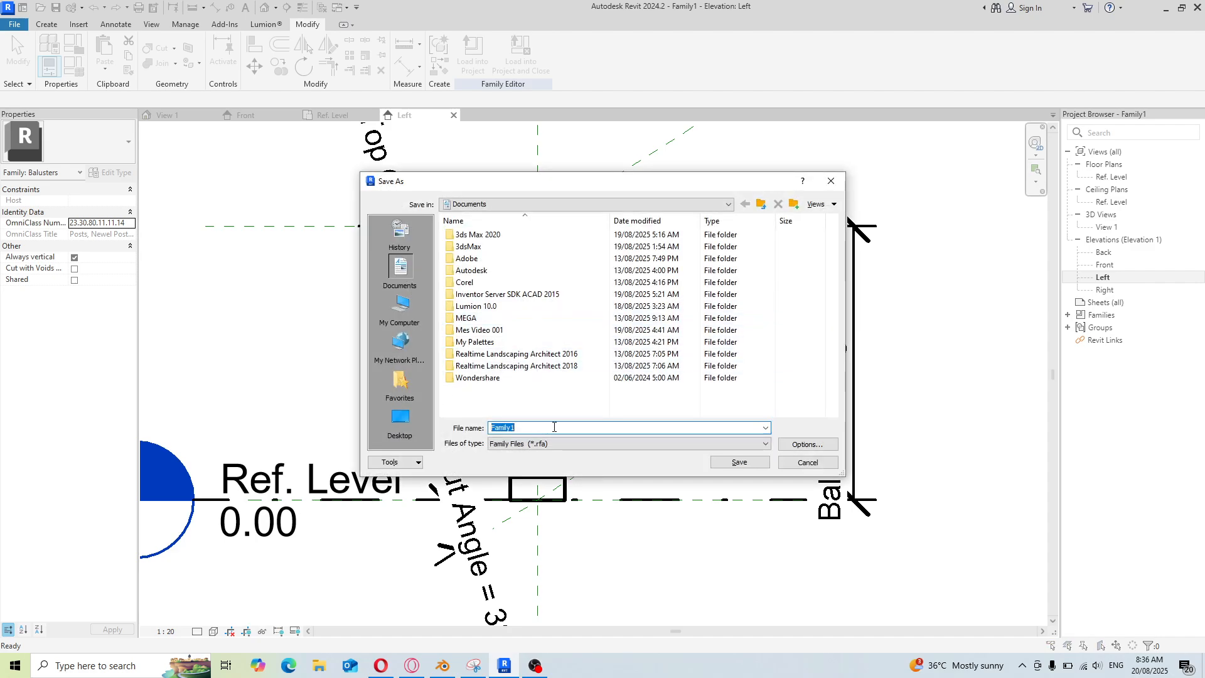
left_click(539, 429)
type("val balustre 01")
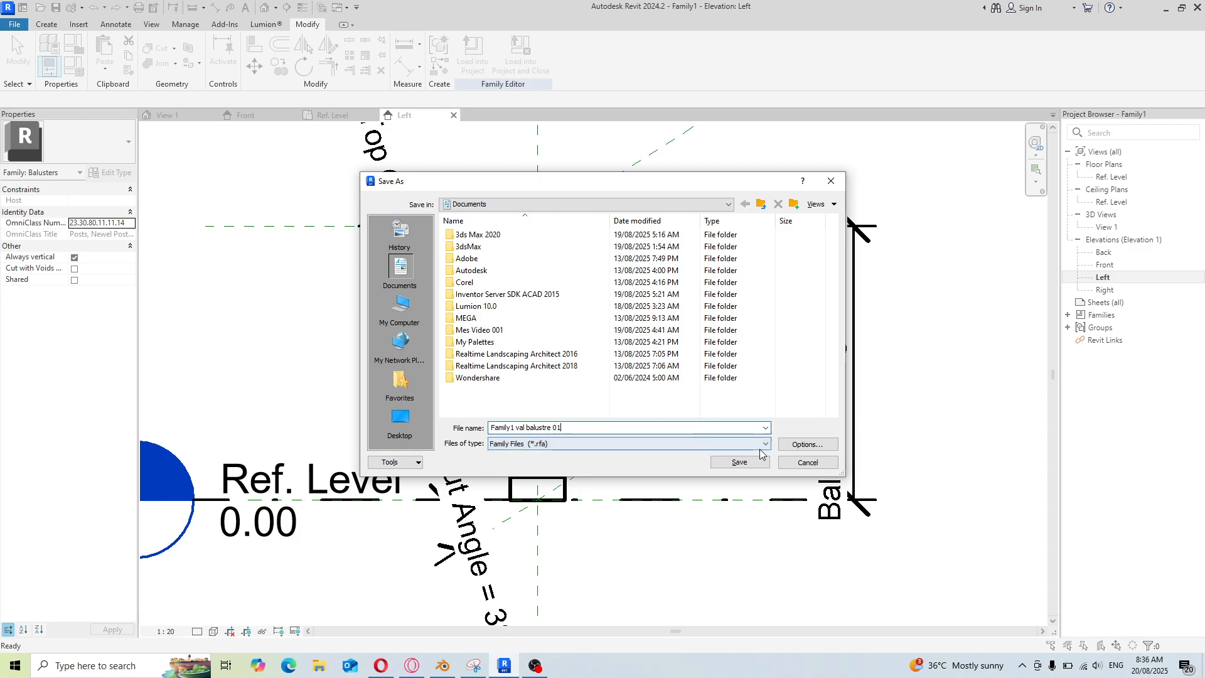
left_click(742, 467)
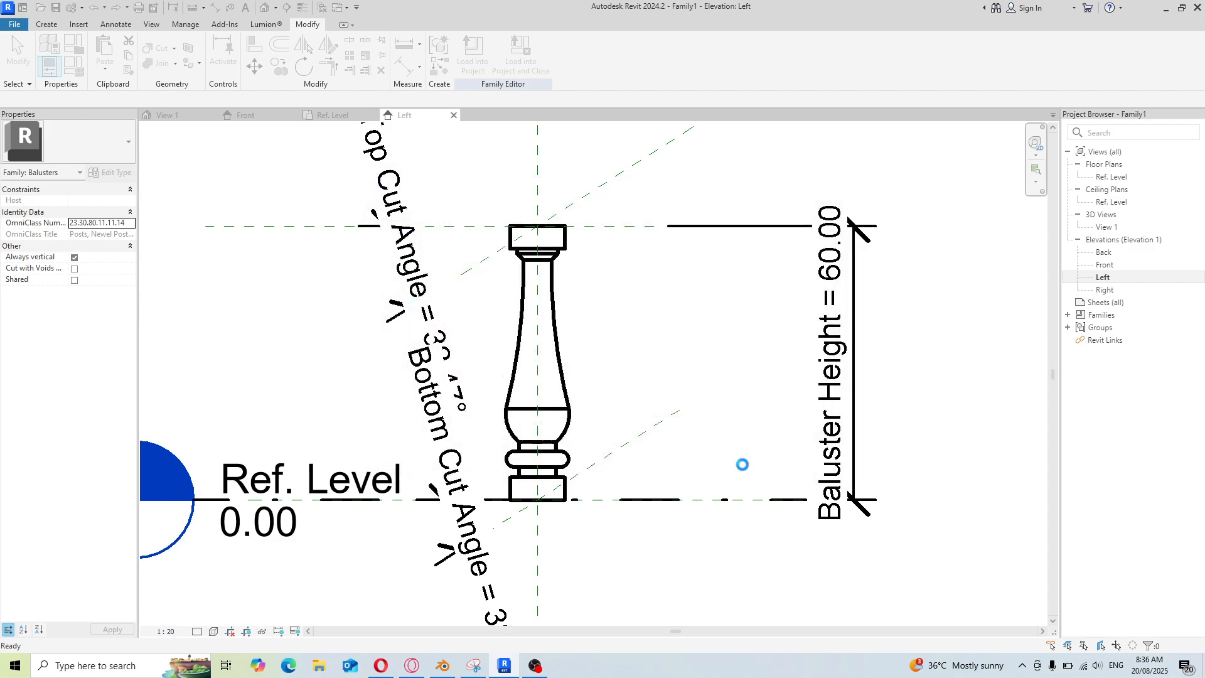
Open the default 3D view and orbit, zoom and switch viewpoints to inspect the finished baluster from several sides
key("3")
key("d")
scroll(602, 302, "down", 4)
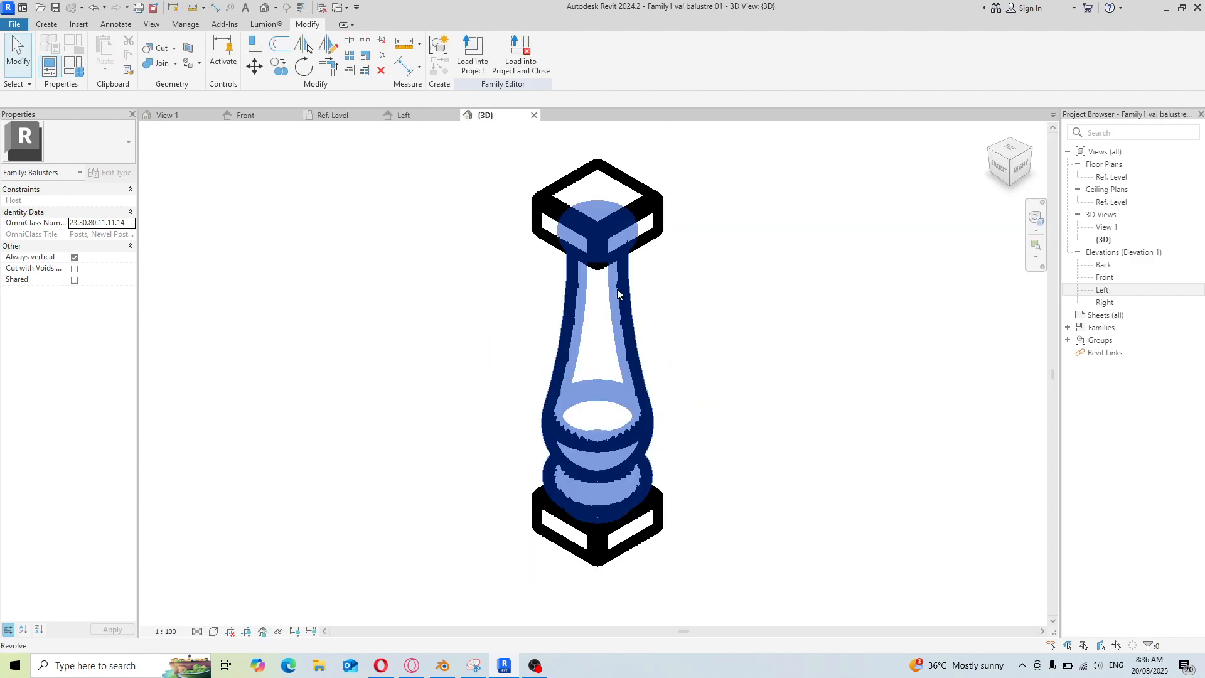
scroll(631, 271, "up", 3)
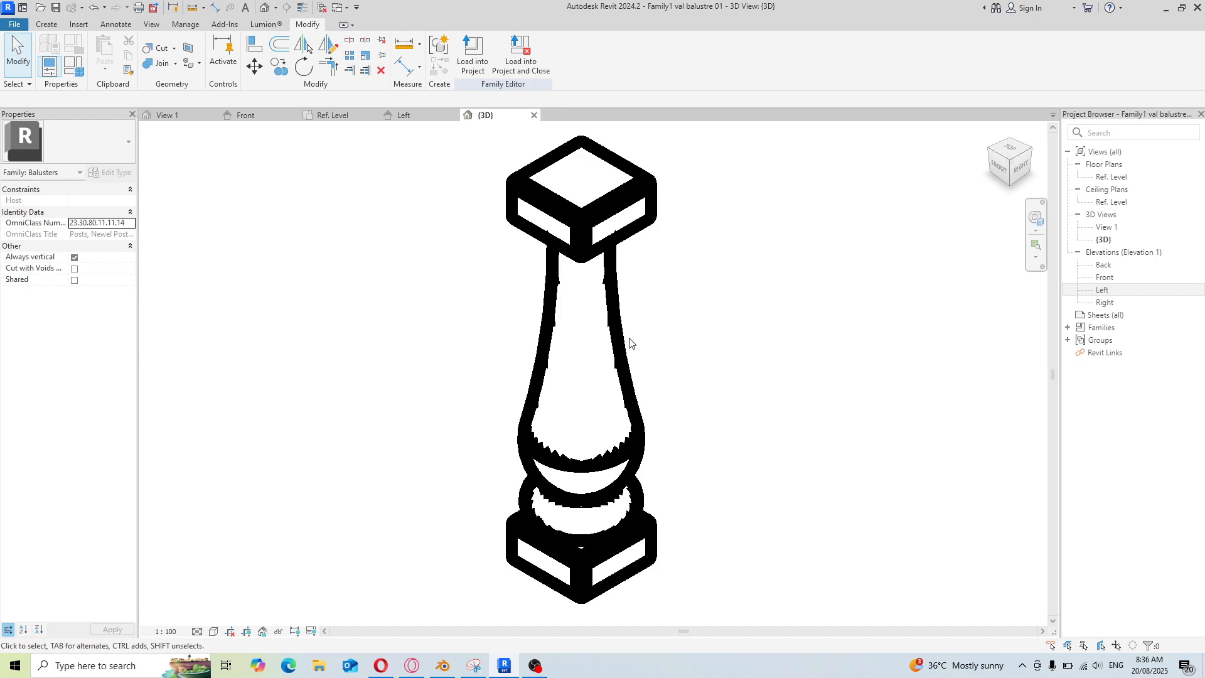
scroll(728, 336, "down", 1)
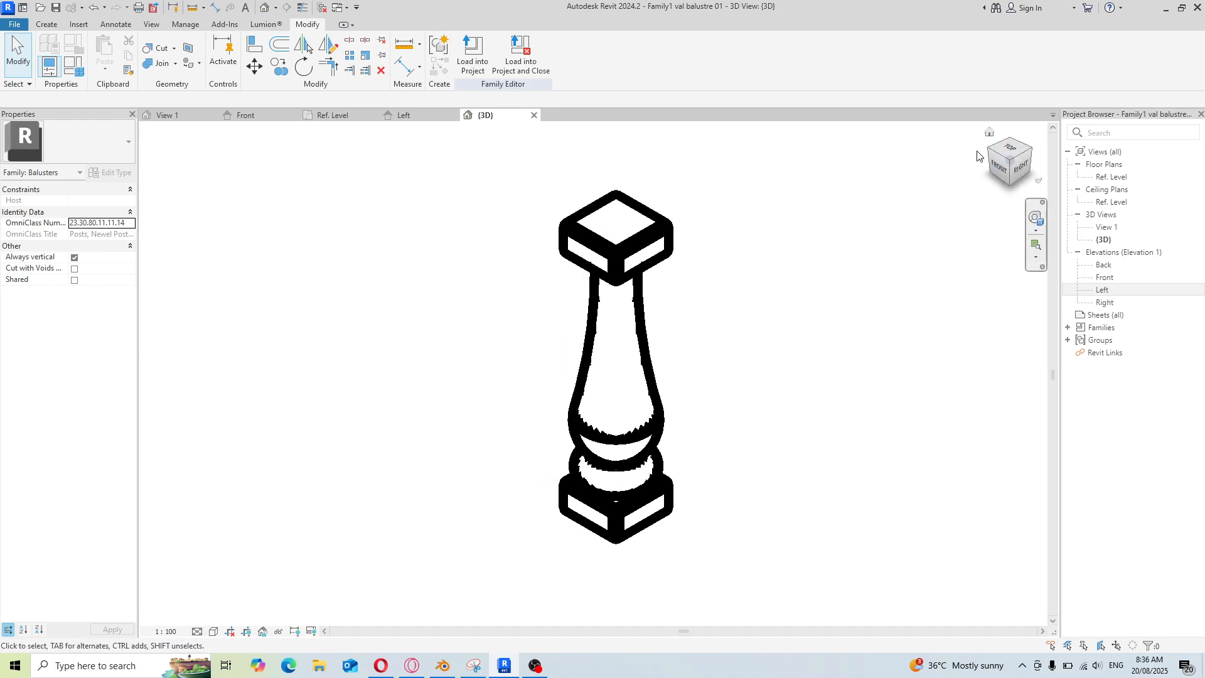
left_click(992, 154)
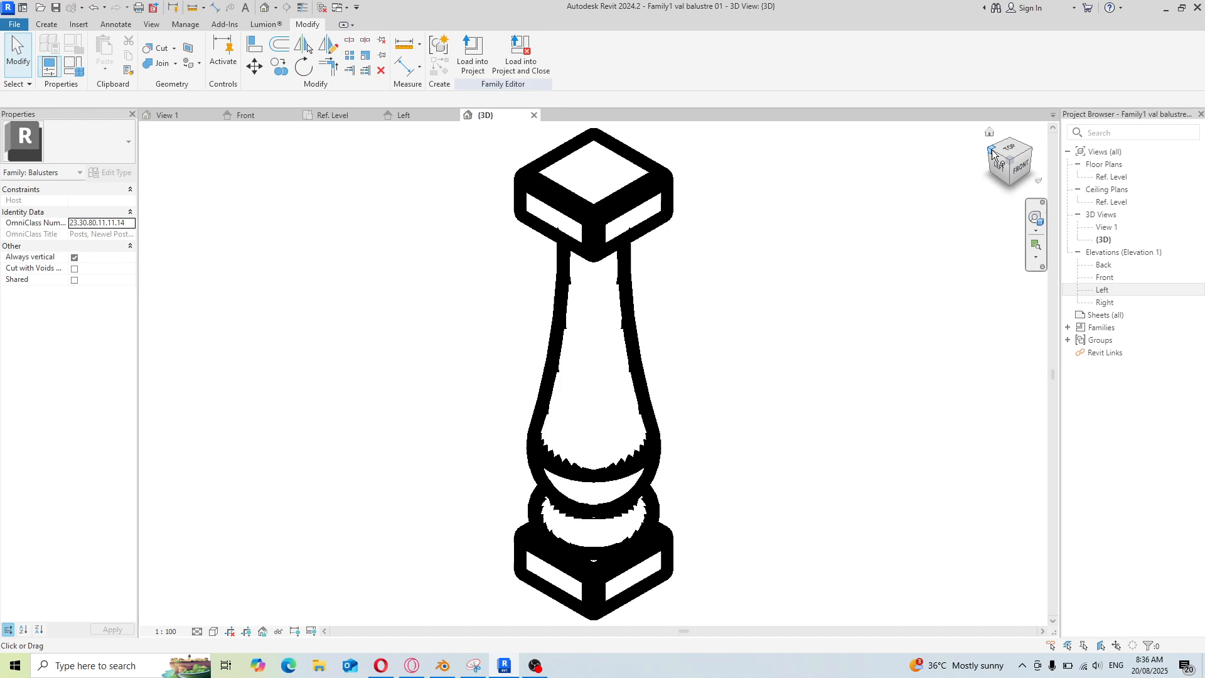
left_click(1009, 152)
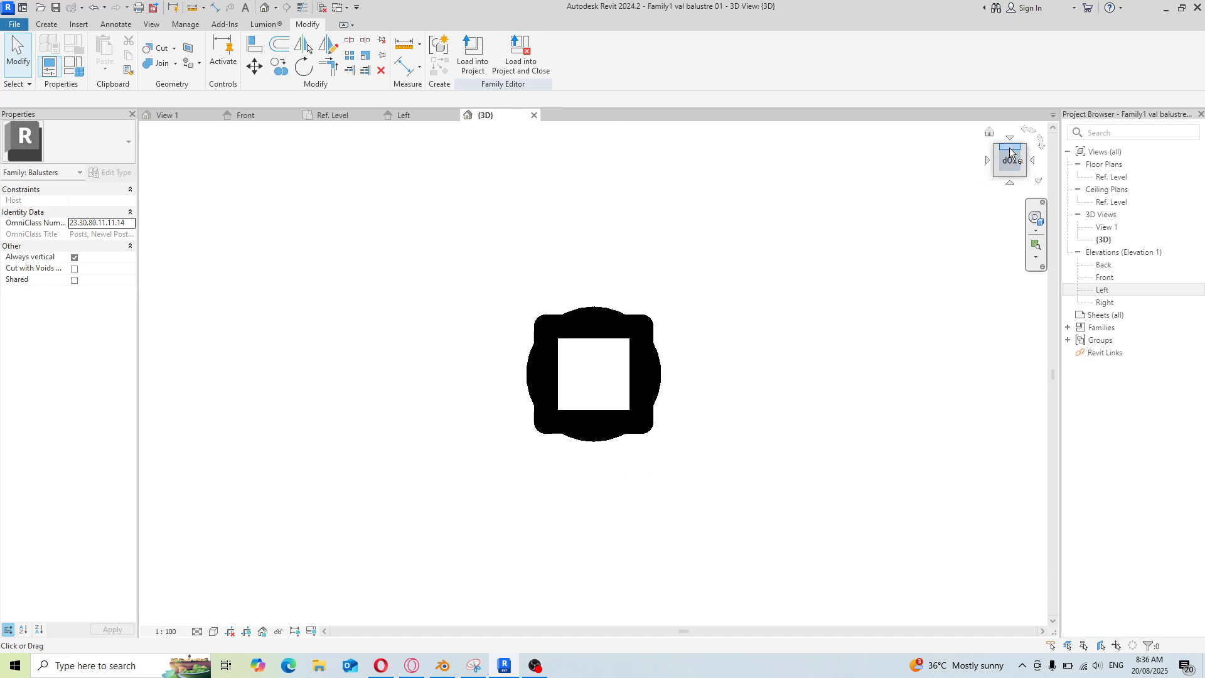
left_click(1010, 182)
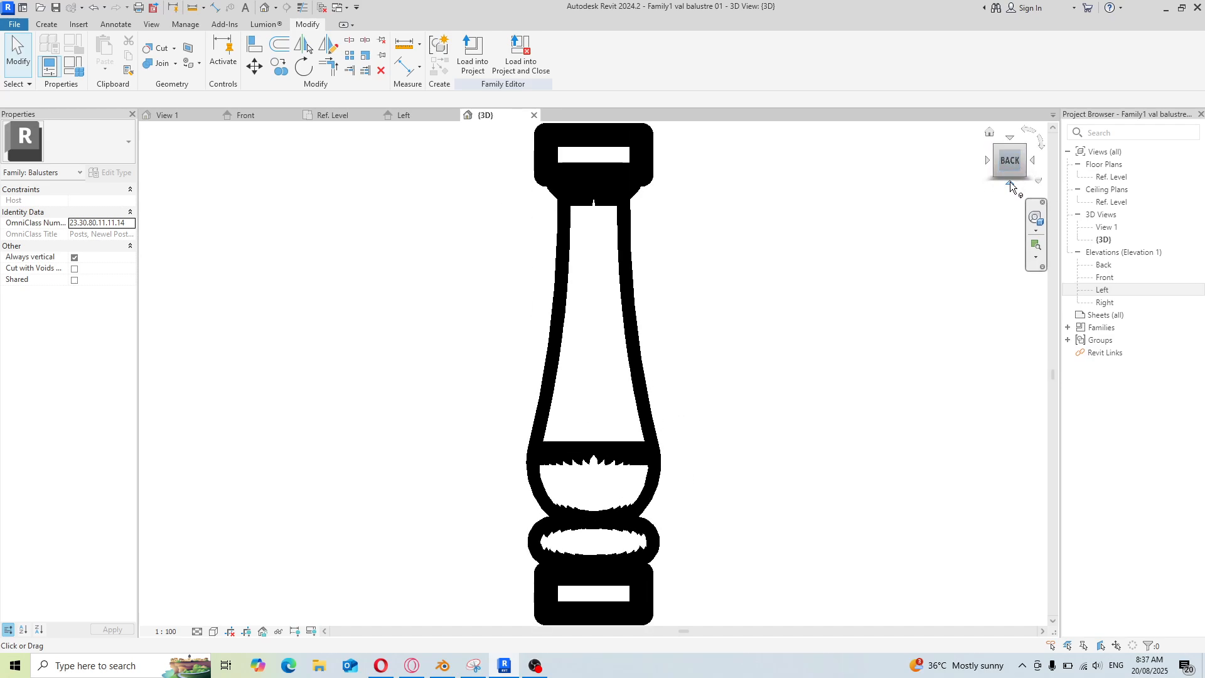
left_click(1009, 183)
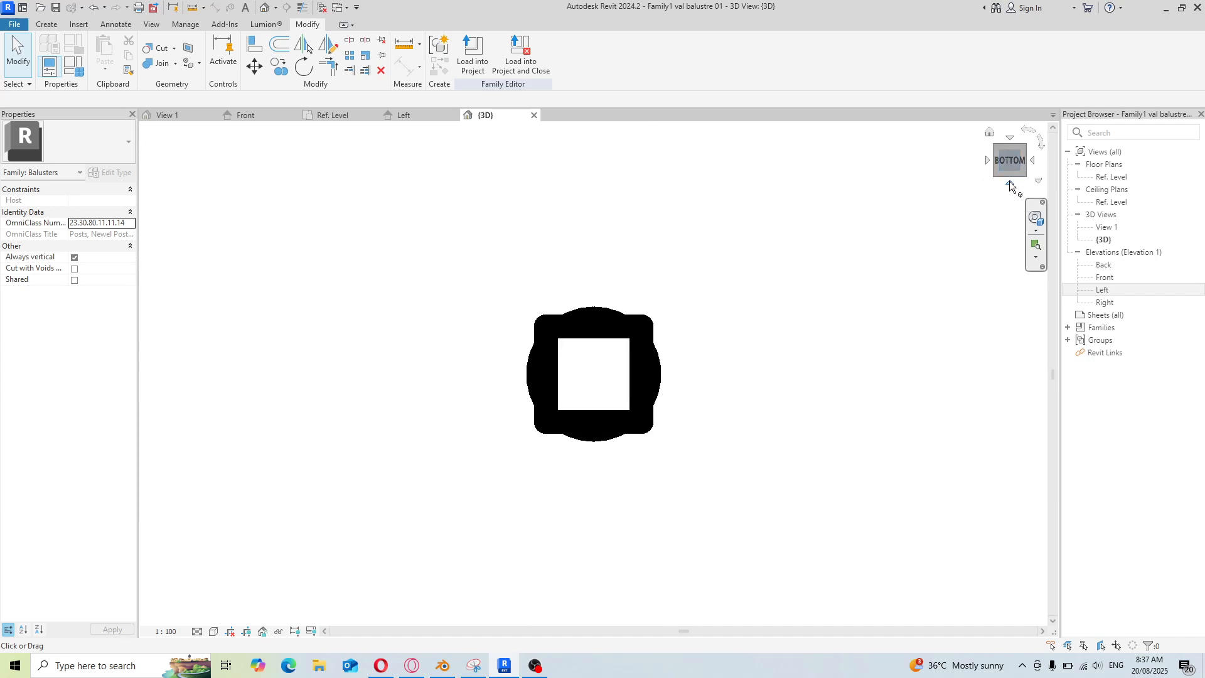
left_click(989, 132)
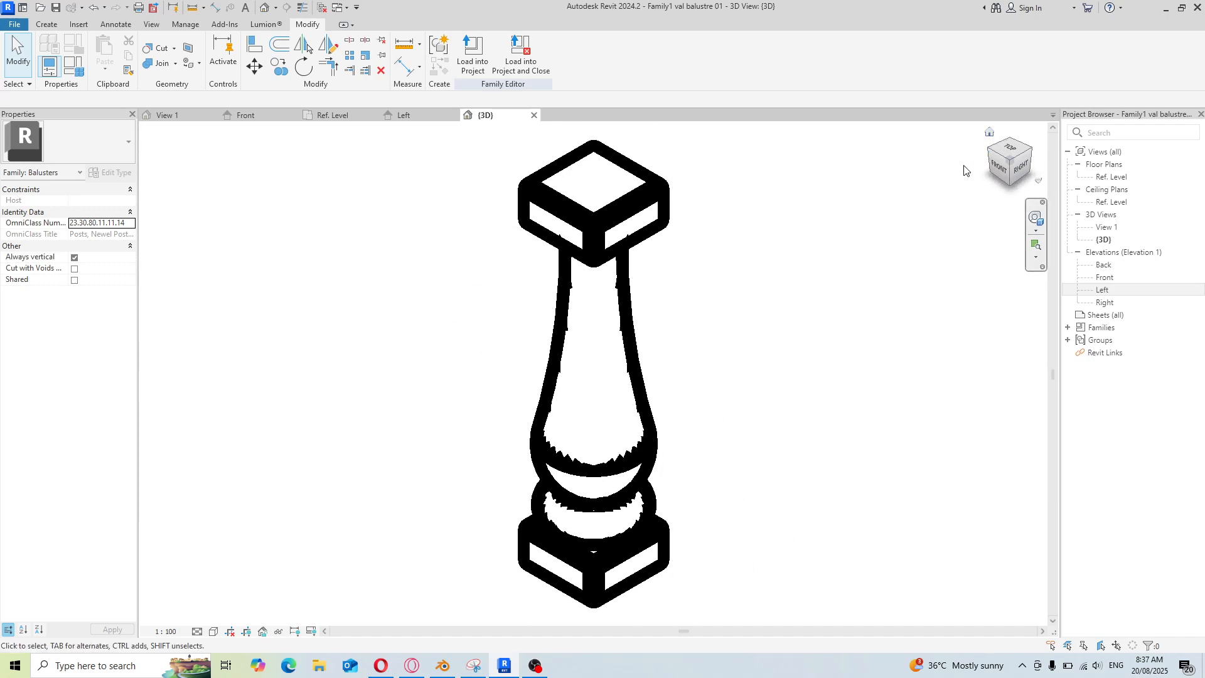
scroll(540, 358, "up", 1)
scroll(541, 359, "down", 2)
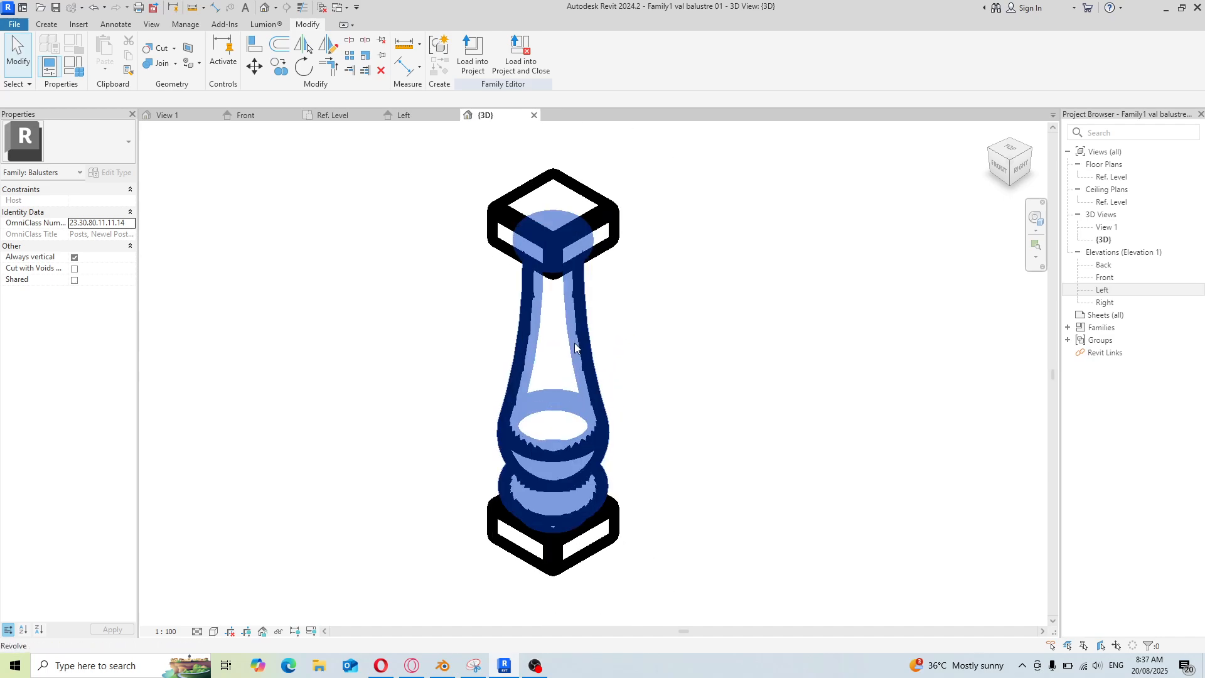
scroll(562, 345, "up", 3)
scroll(540, 274, "down", 4)
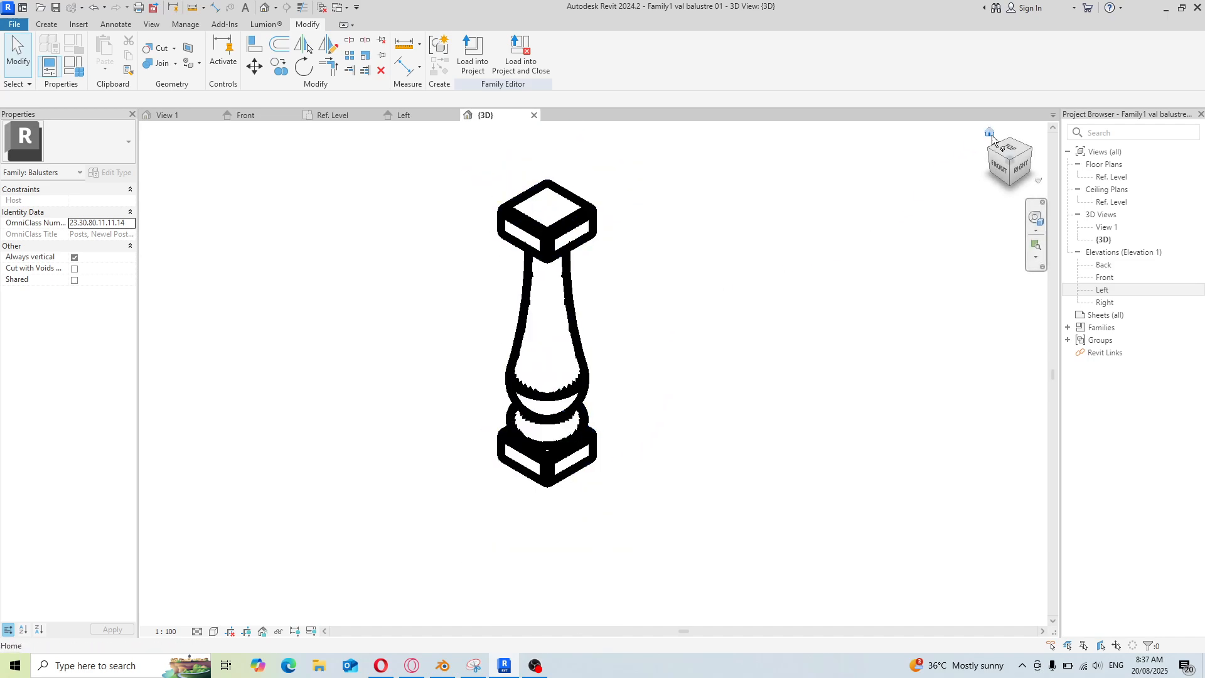
scroll(455, 398, "down", 1)
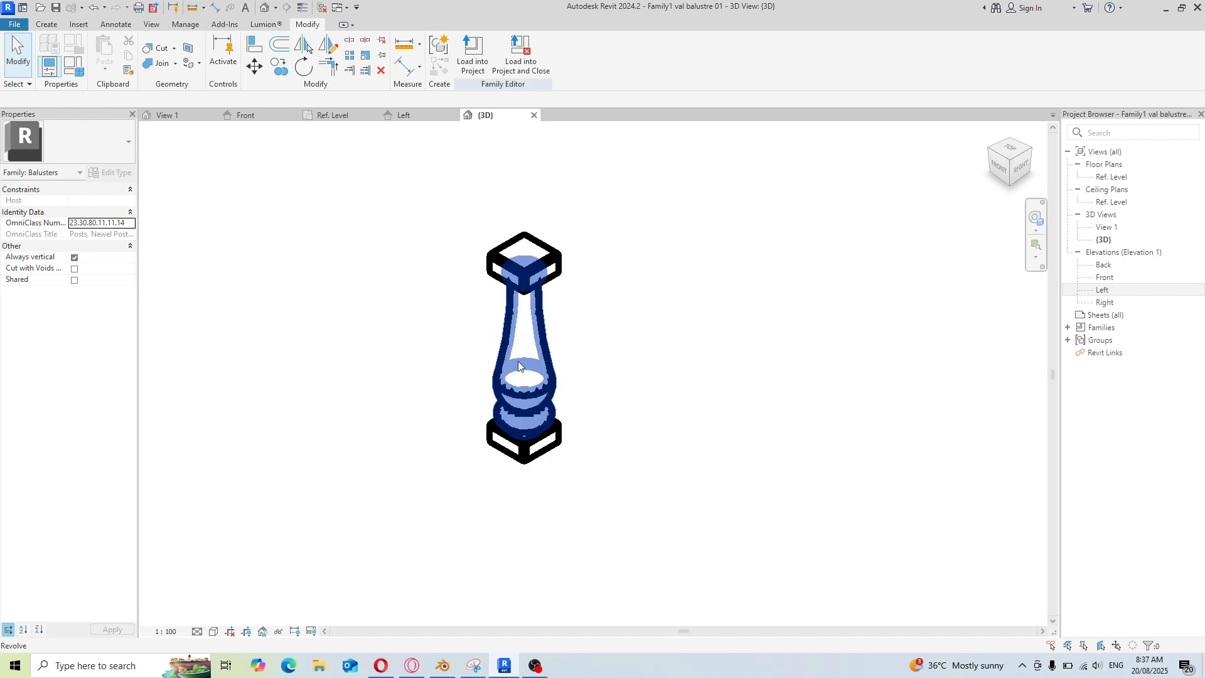
scroll(518, 360, "up", 3)
scroll(501, 396, "down", 1)
scroll(802, 287, "up", 3)
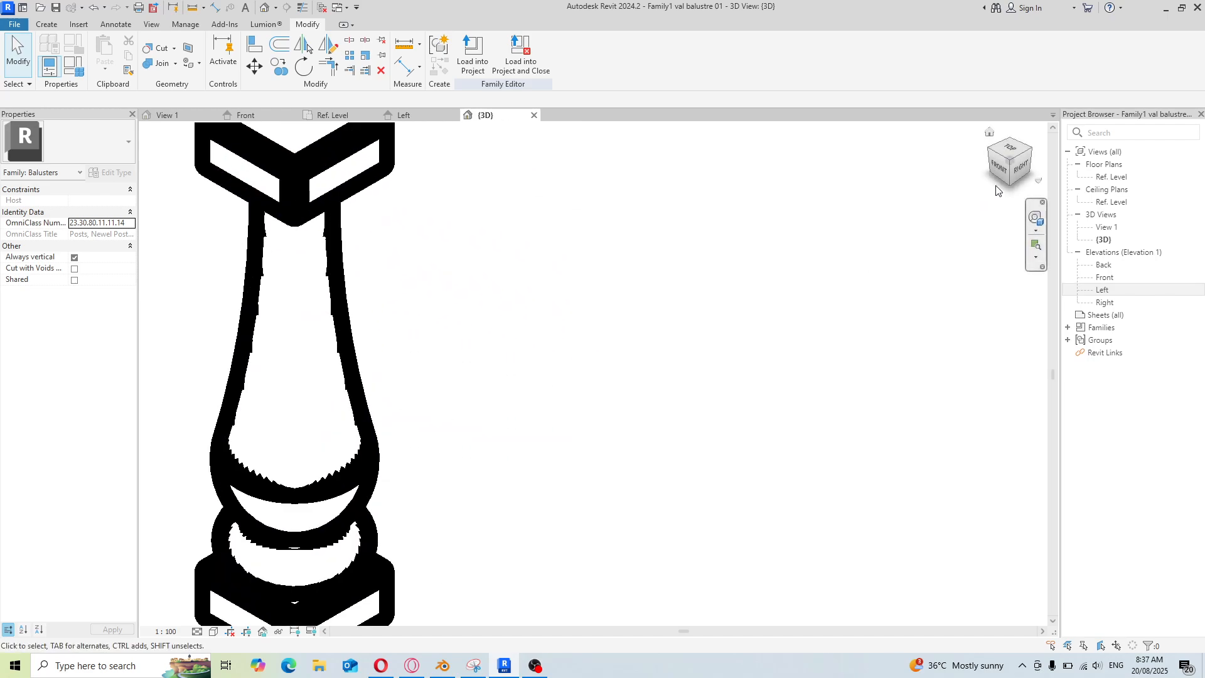
left_click(1021, 173)
middle_click_drag(573, 430, 630, 432)
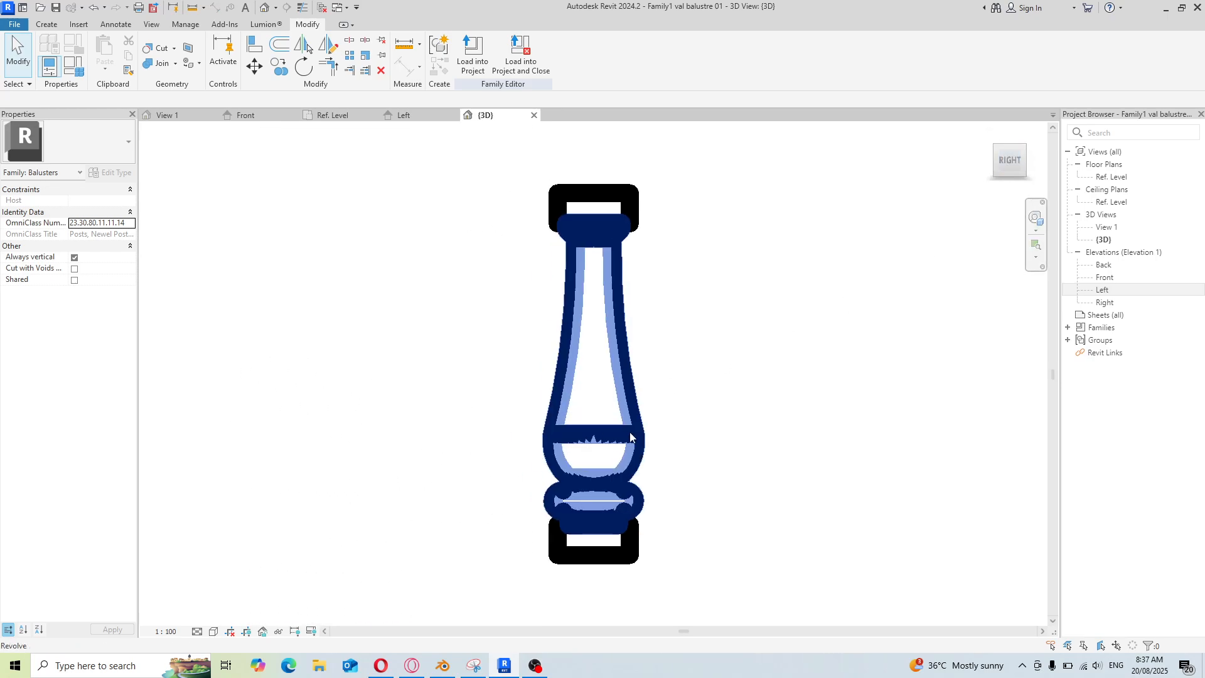
scroll(631, 433, "up", 1)
scroll(513, 461, "down", 1)
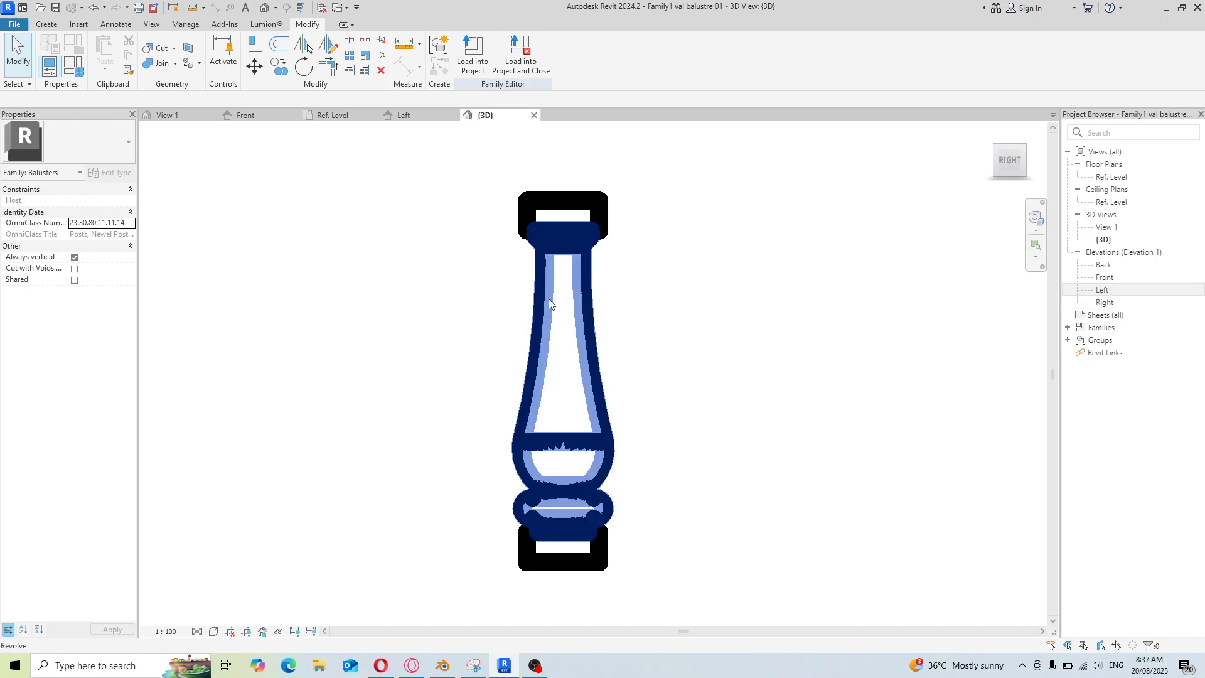
left_click(40, 27)
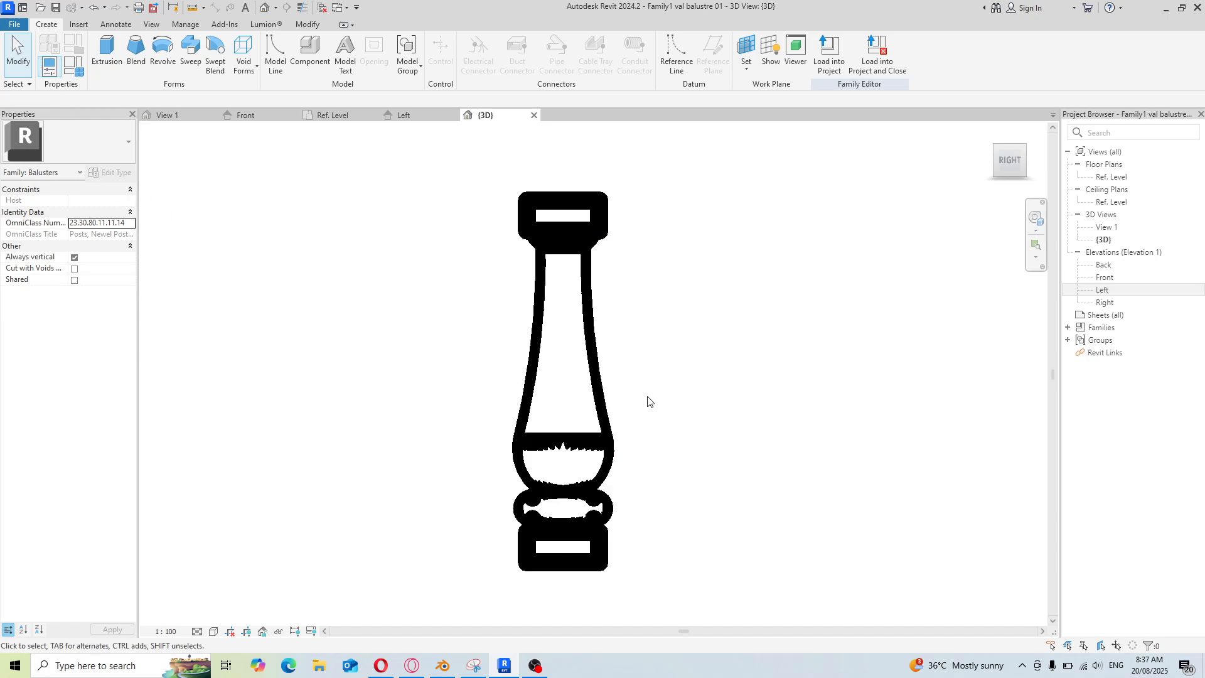
left_click(21, 27)
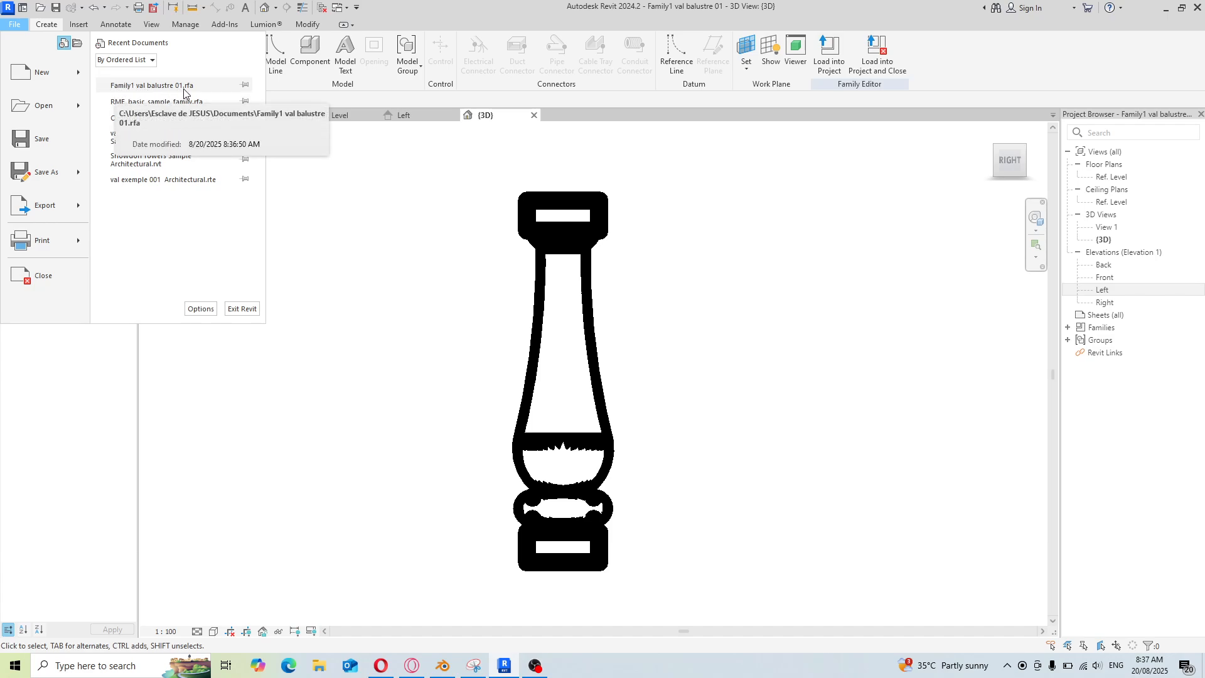
left_click(434, 382)
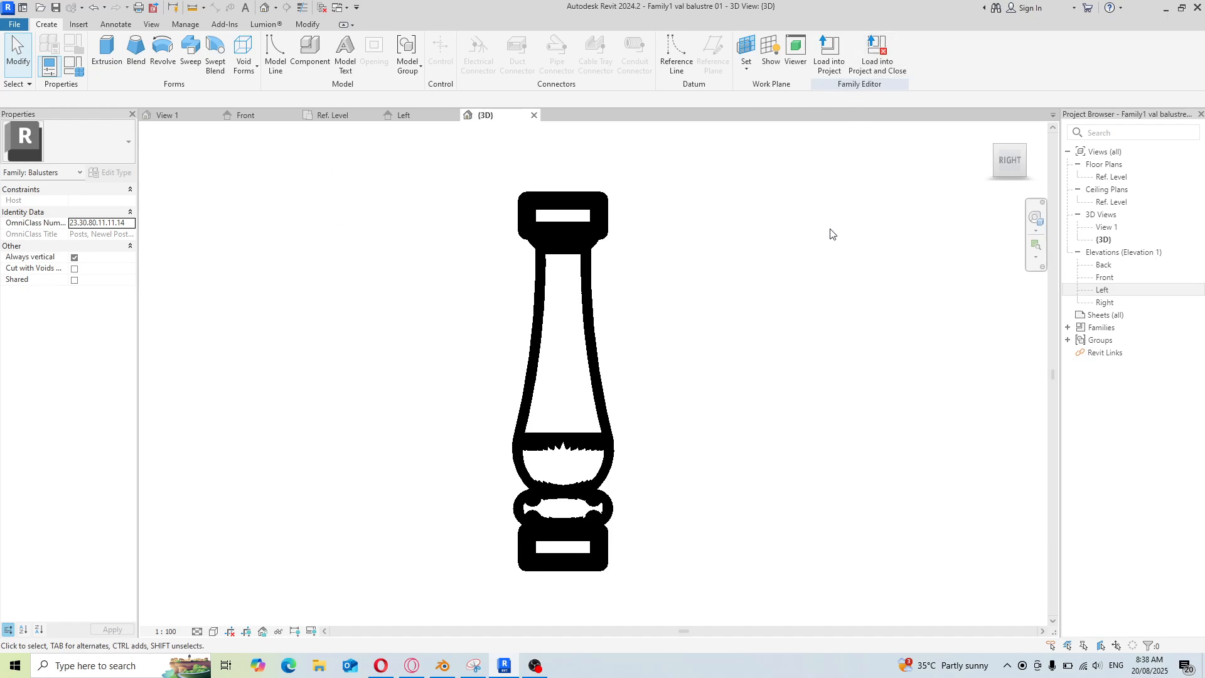
Create a new family from the Metric Profile-Rail template
left_click(13, 25)
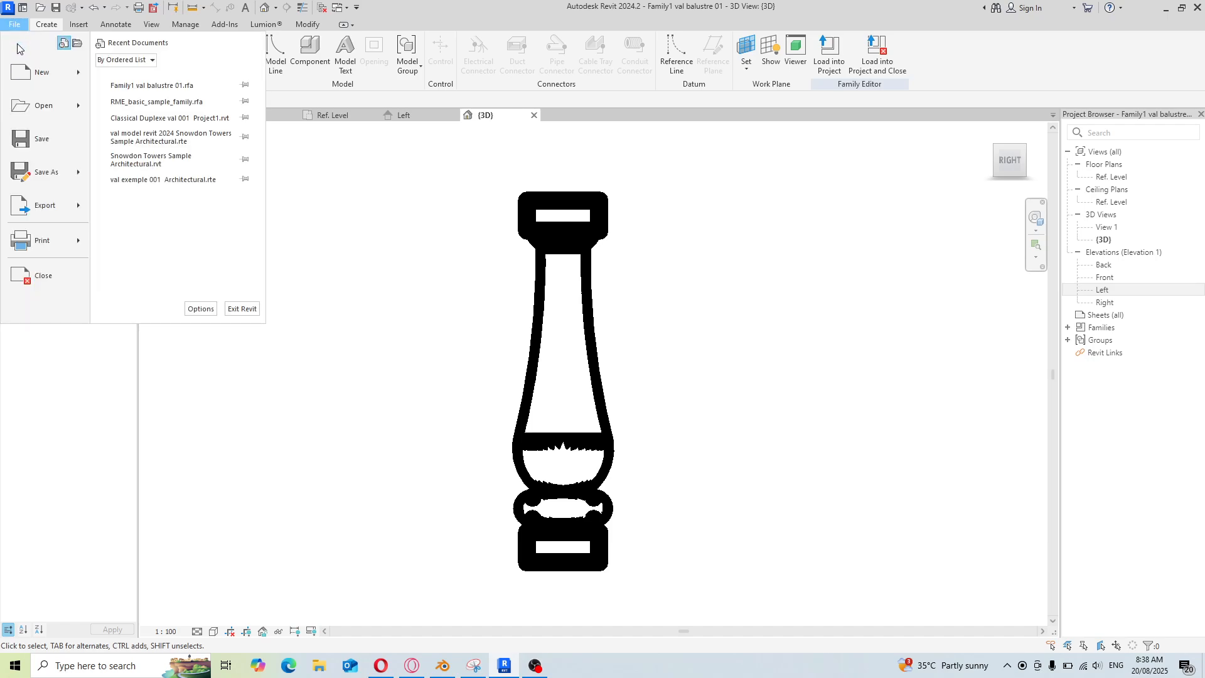
mouse_move(34, 72)
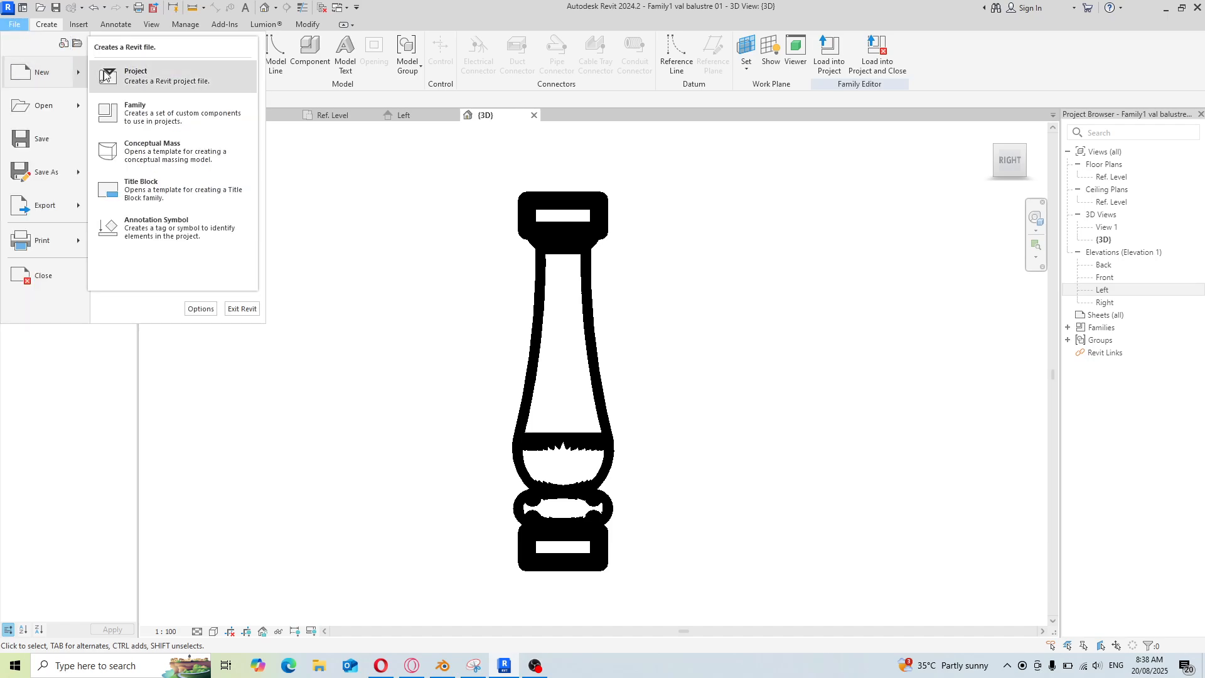
left_click(135, 111)
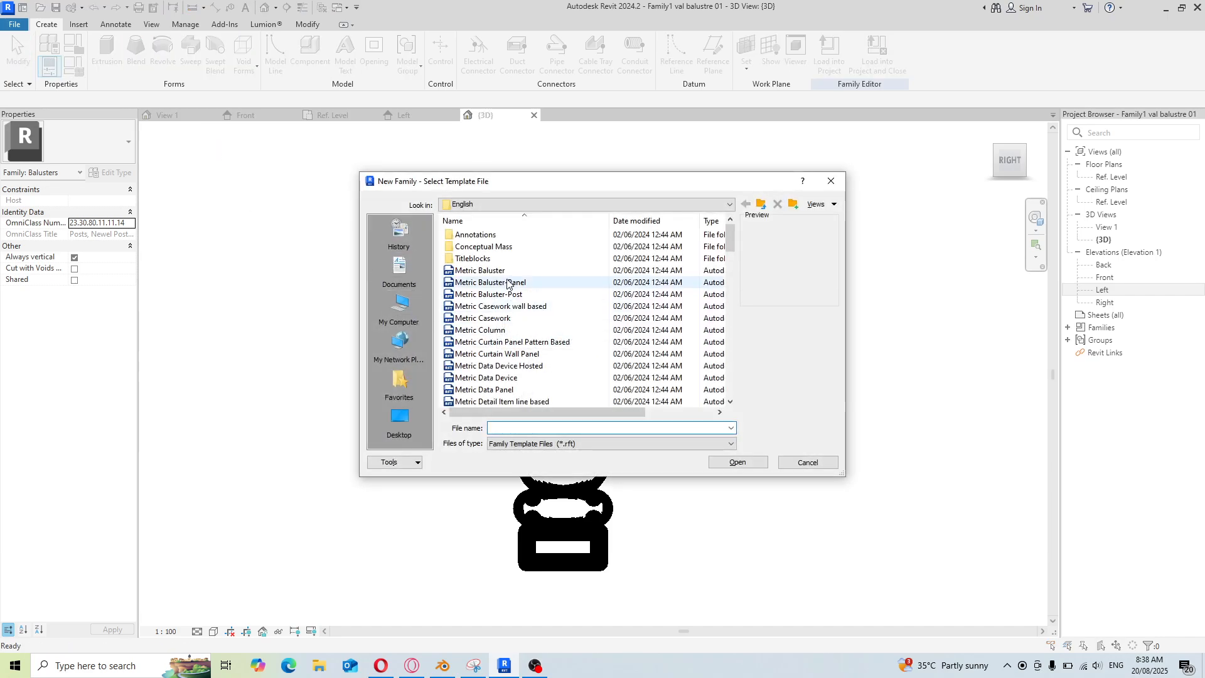
scroll(507, 285, "down", 2)
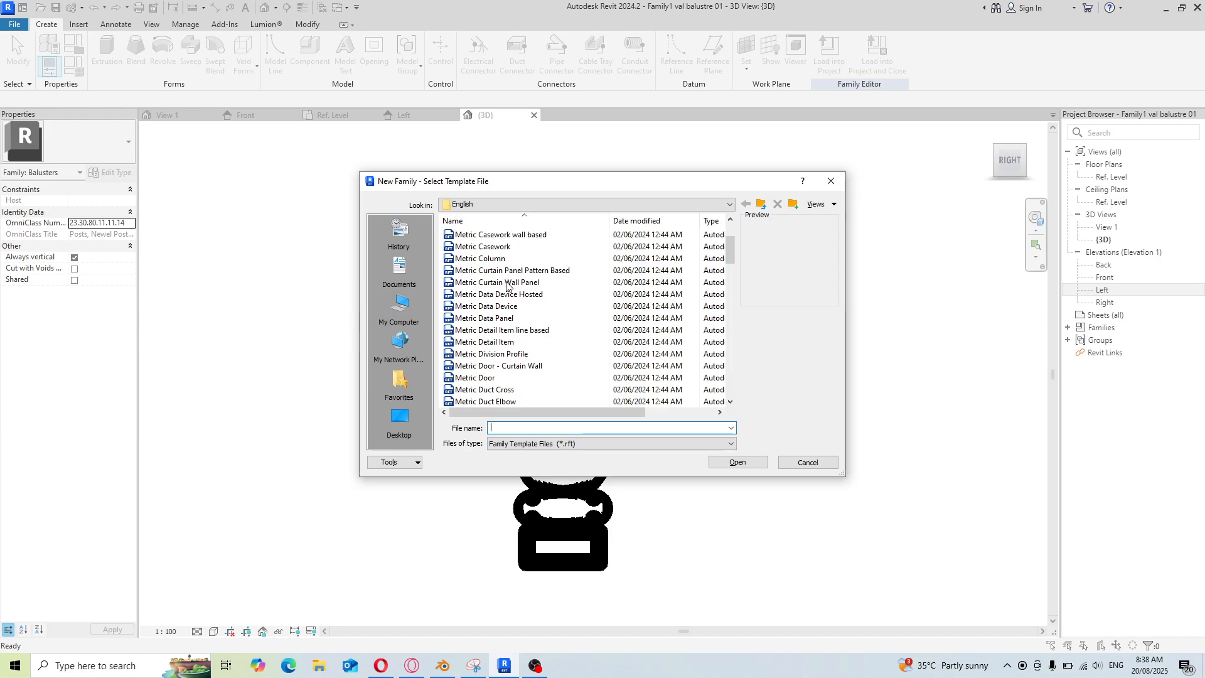
scroll(506, 287, "down", 1)
scroll(507, 289, "down", 2)
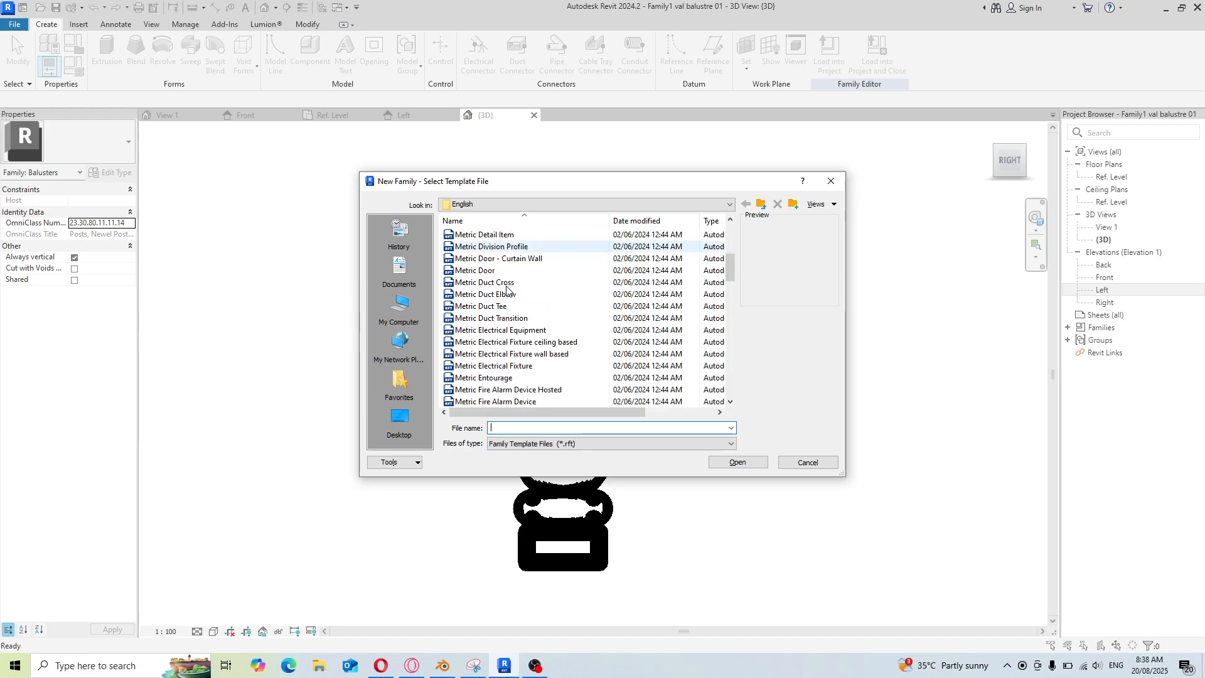
scroll(512, 319, "down", 3)
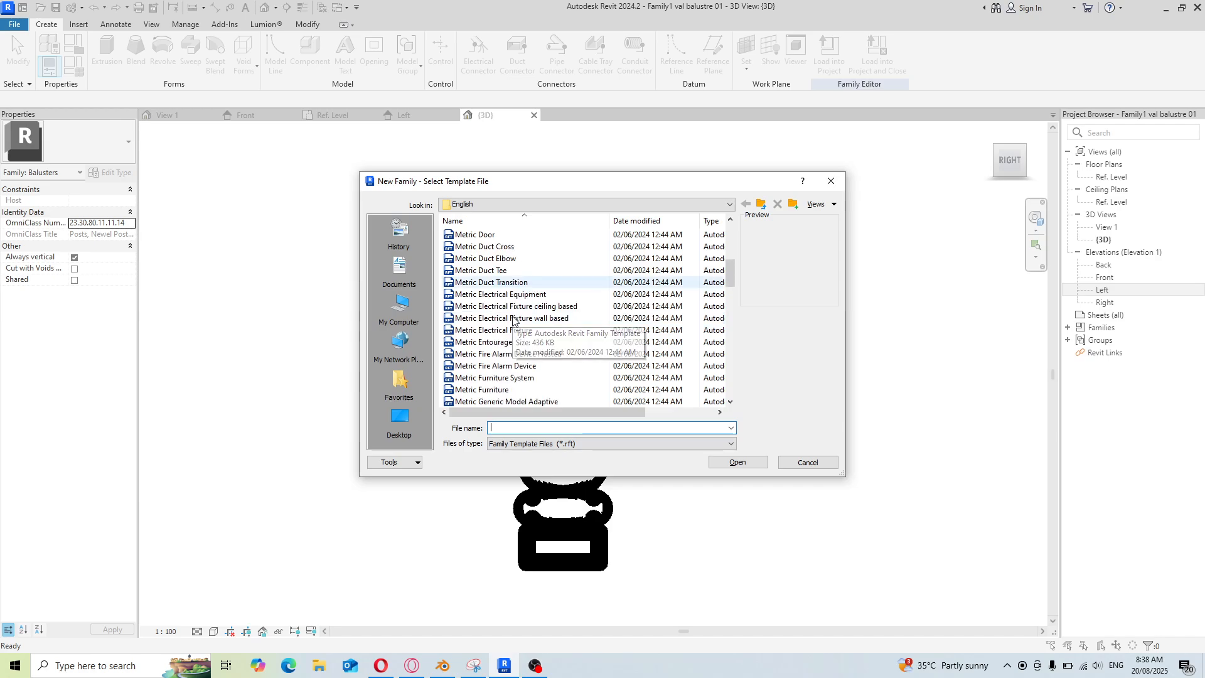
scroll(505, 325, "down", 7)
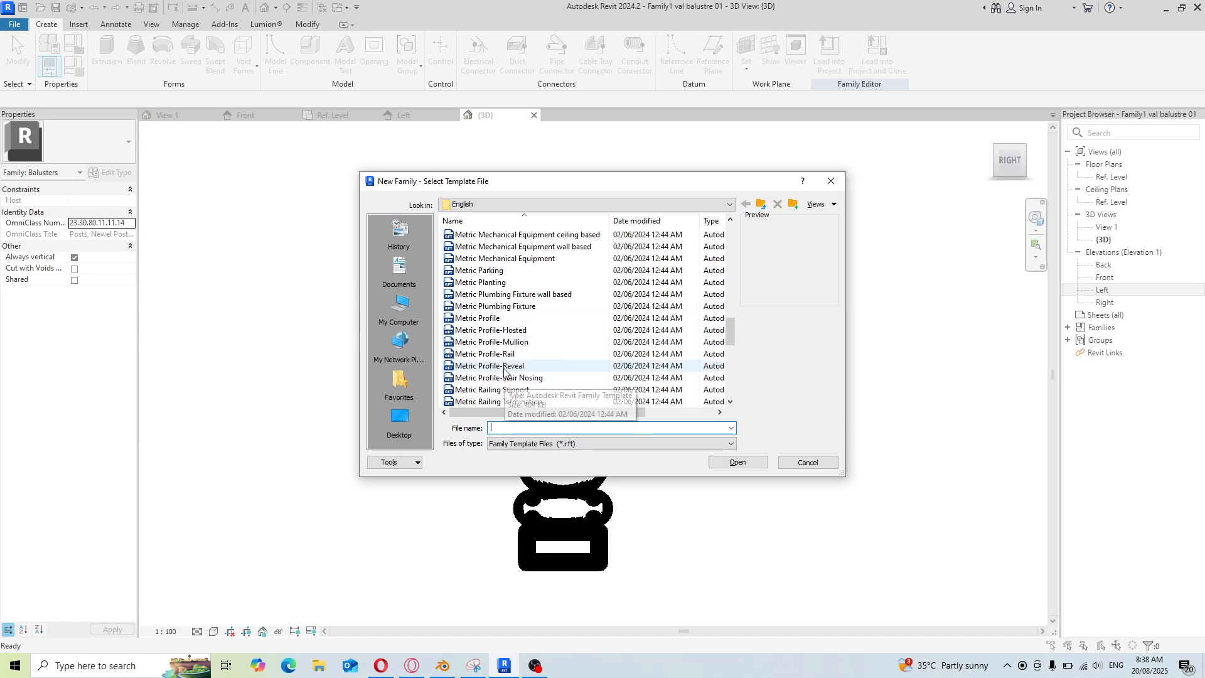
left_click(502, 354)
left_click(738, 463)
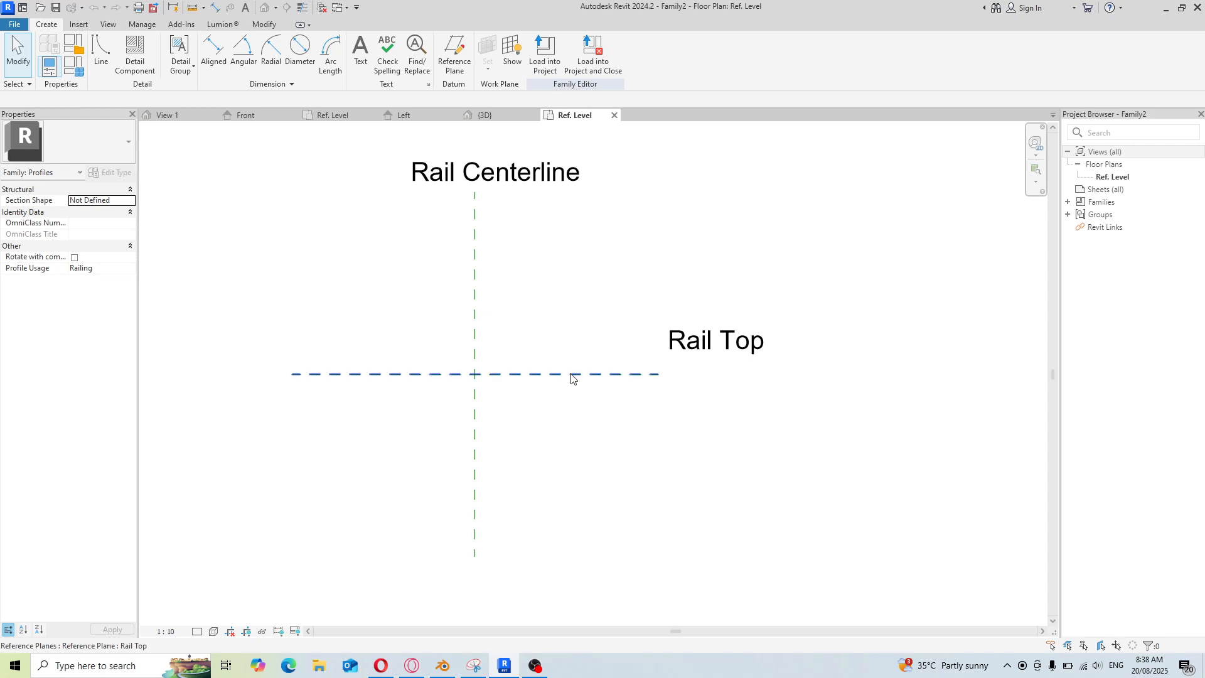
scroll(624, 414, "down", 1)
scroll(540, 376, "up", 4)
scroll(546, 412, "down", 2)
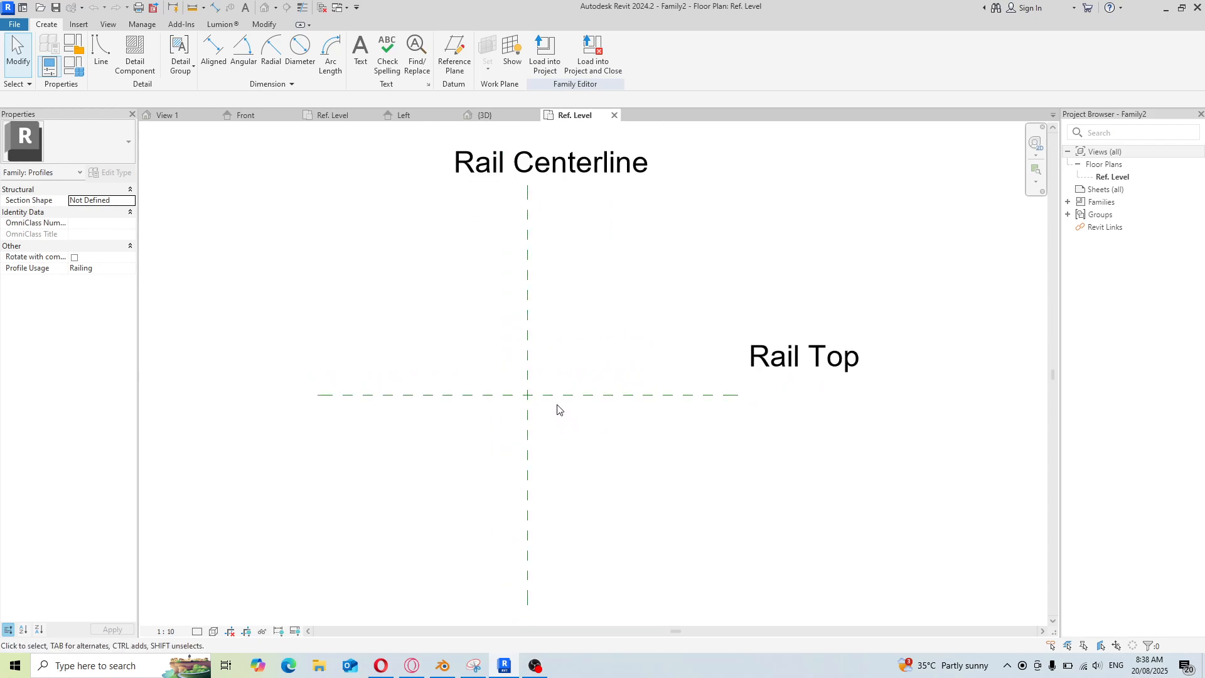
scroll(607, 452, "down", 1)
scroll(564, 409, "up", 1)
scroll(633, 448, "down", 1)
scroll(547, 340, "up", 1)
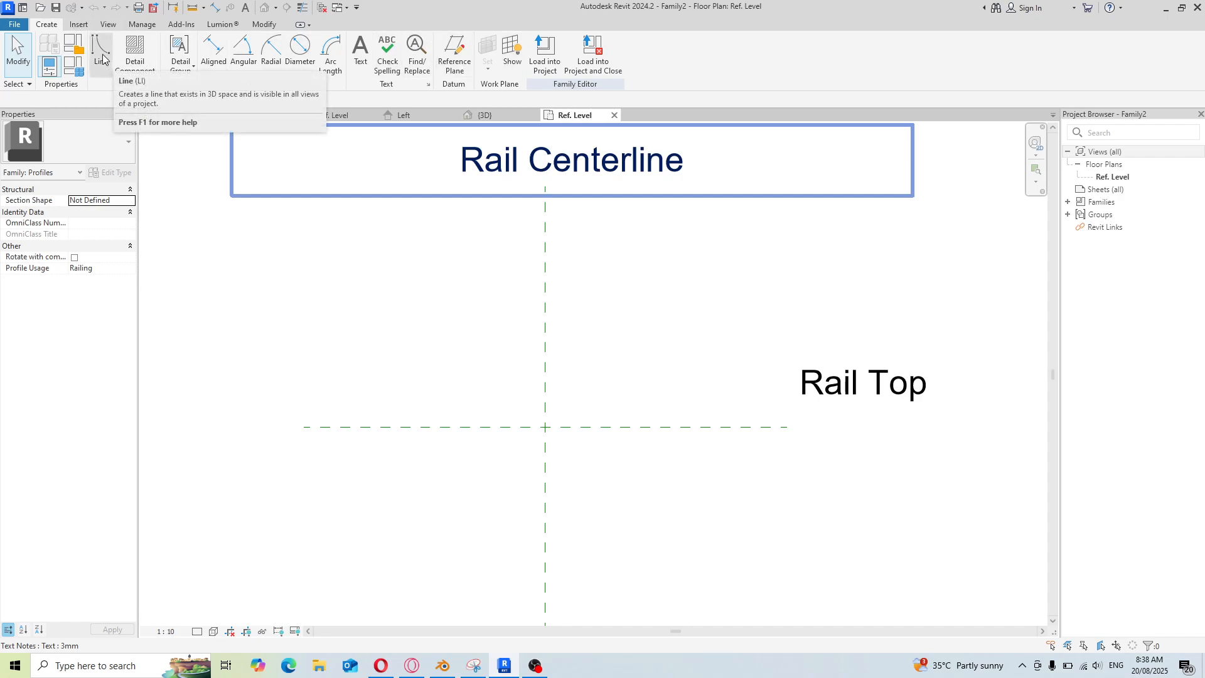
Open the Family Types dialog and close it without changes
left_click(65, 75)
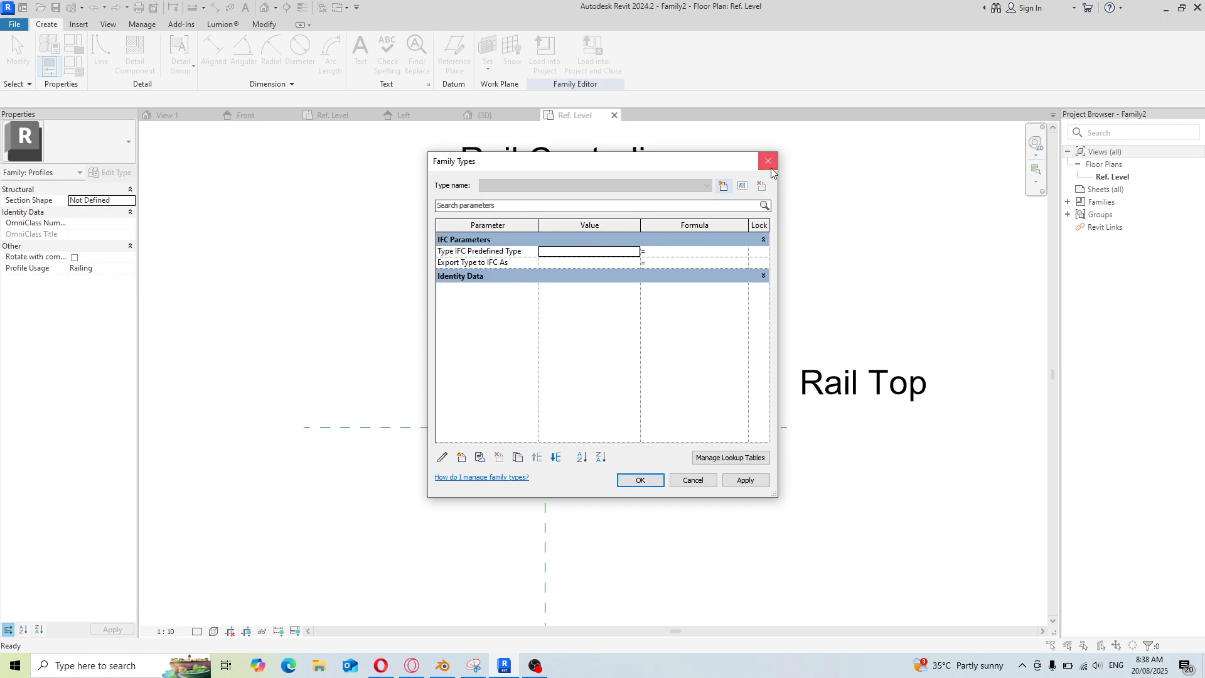
left_click(640, 480)
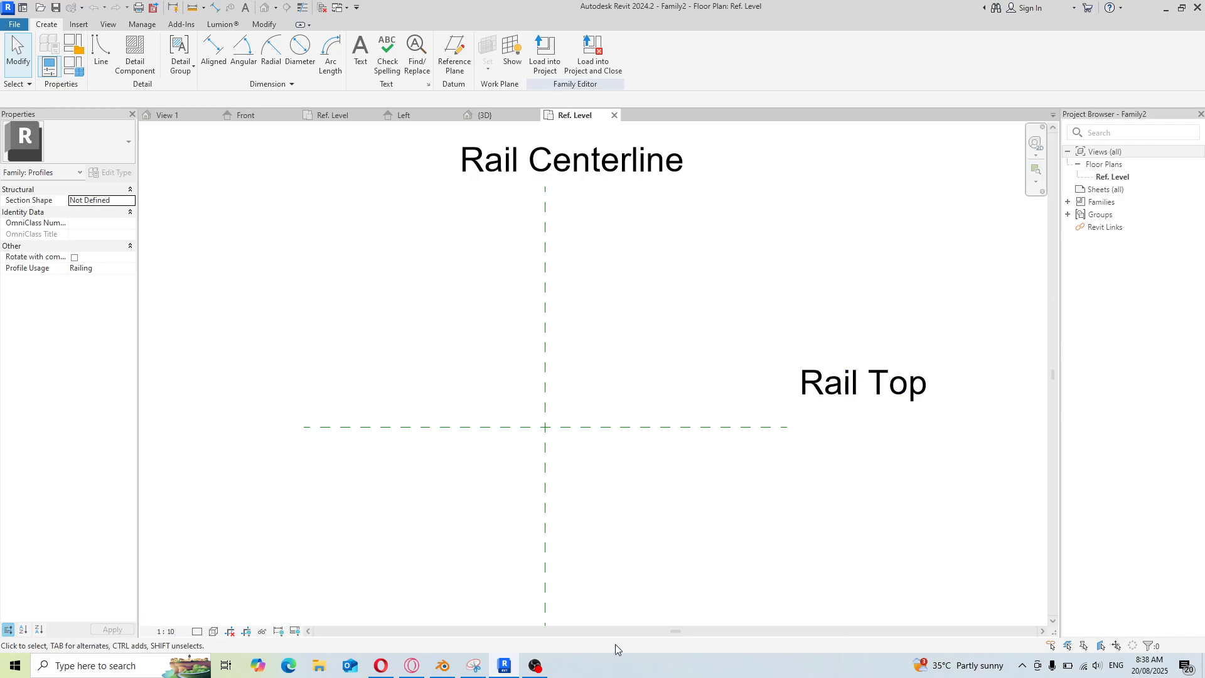
left_click(535, 666)
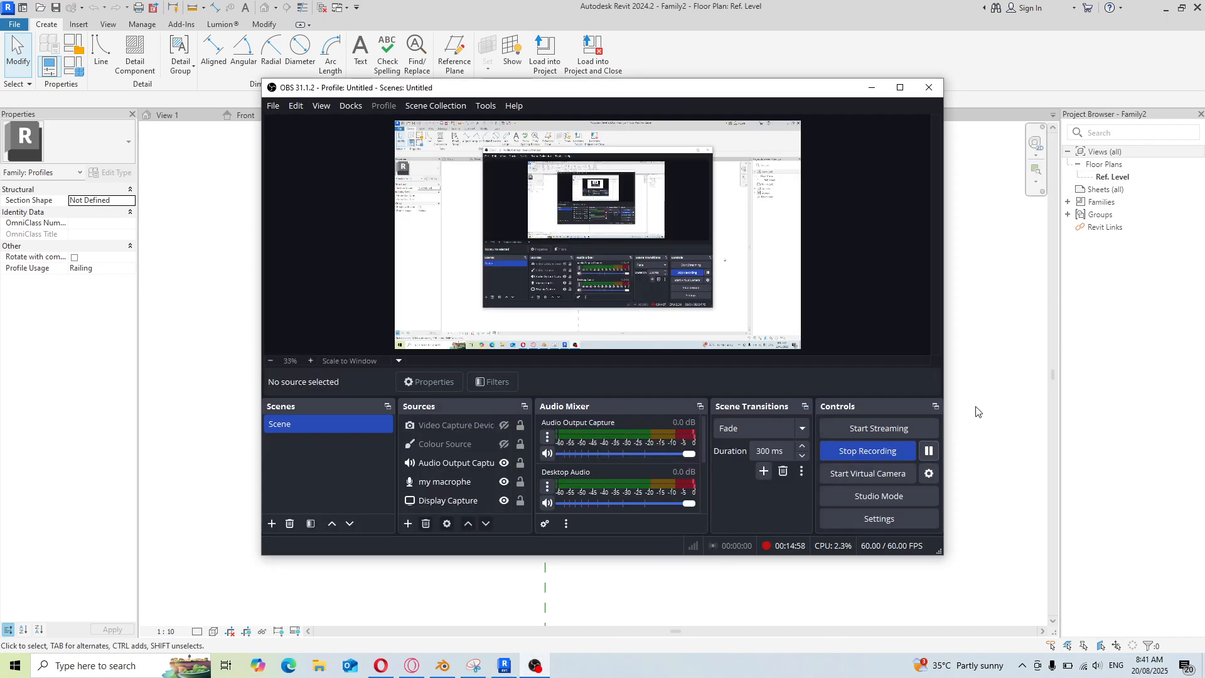
left_click(976, 411)
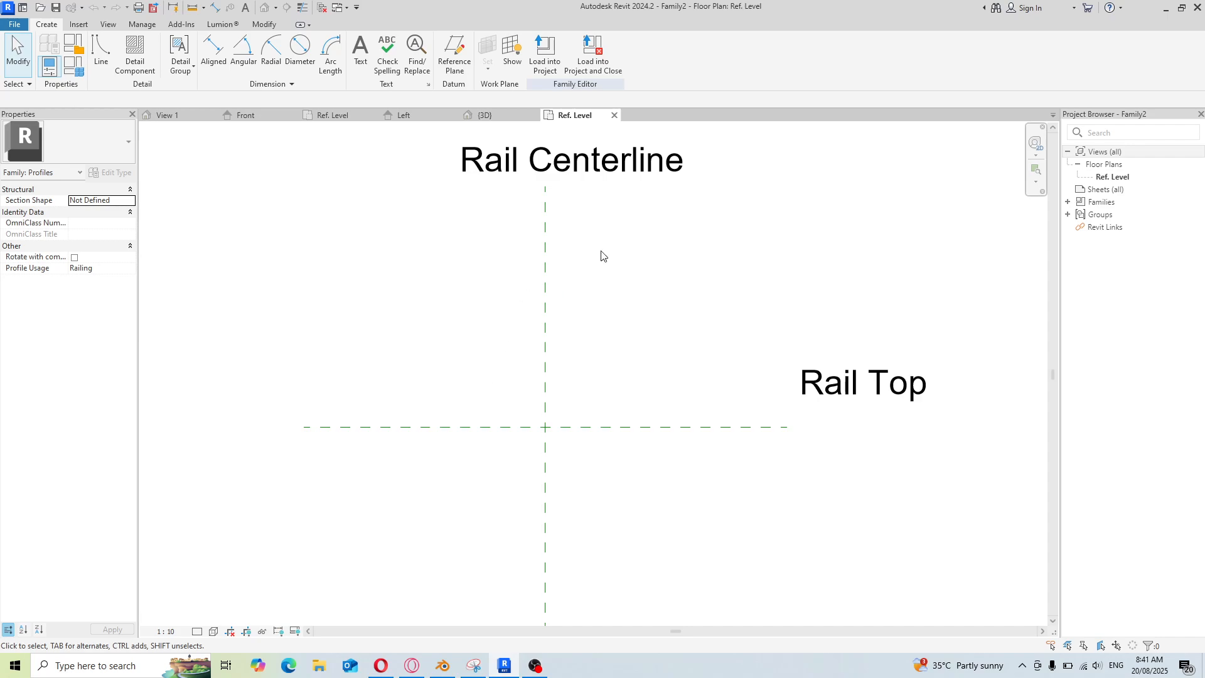
Configure the project units with area in square centimetres and distance in centimetres to two decimal places
left_click(99, 49)
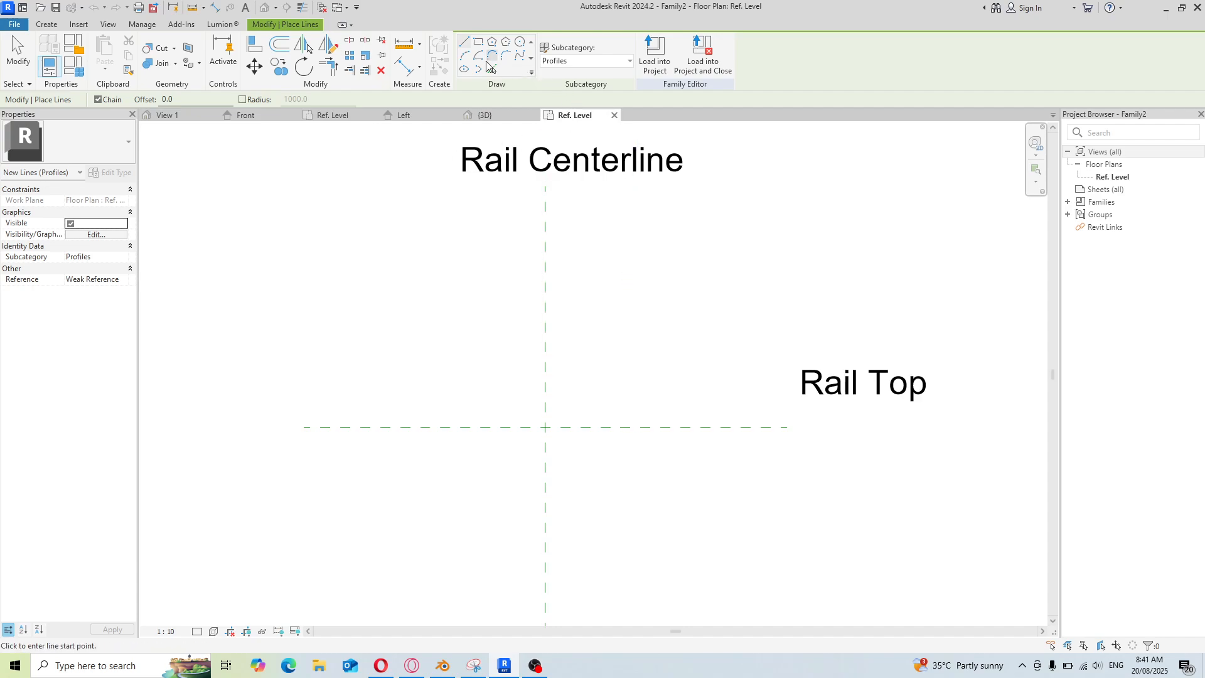
left_click(478, 42)
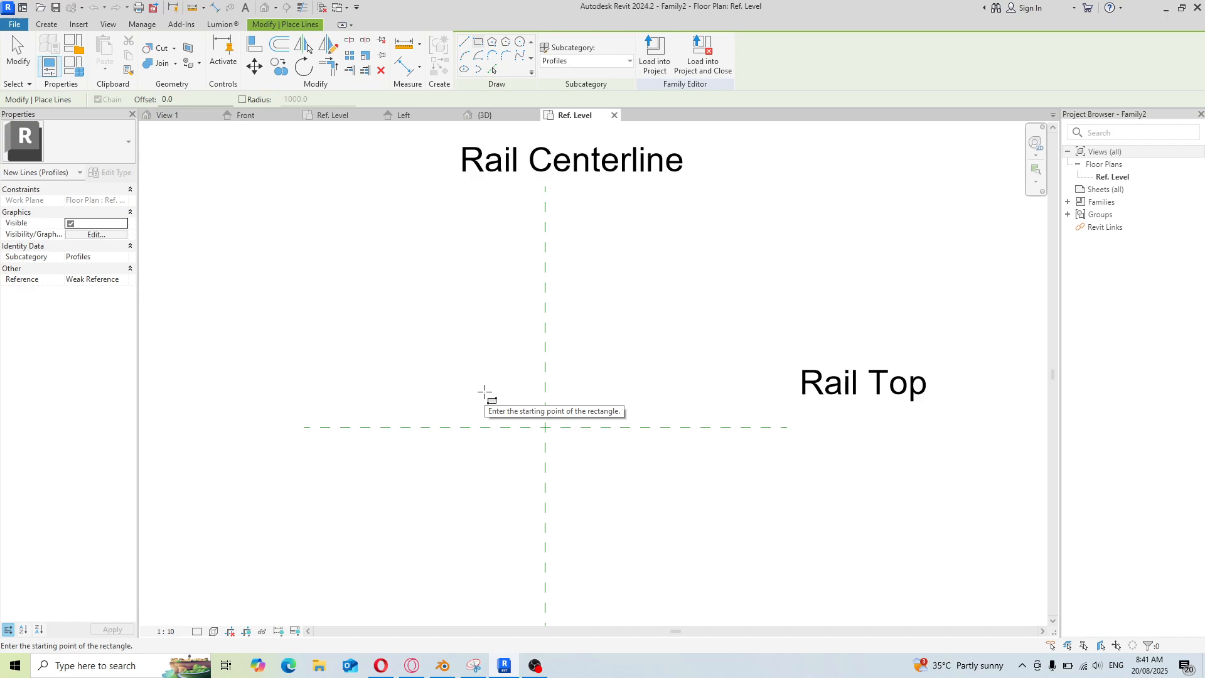
key("u")
key("n")
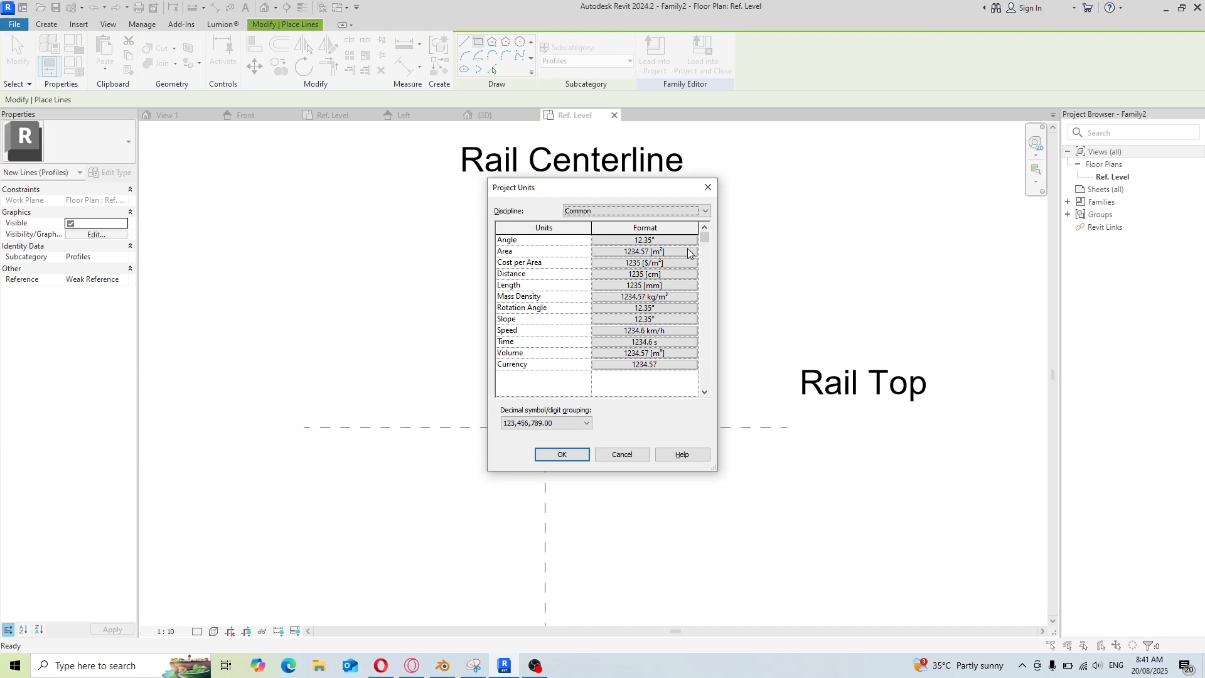
left_click(687, 254)
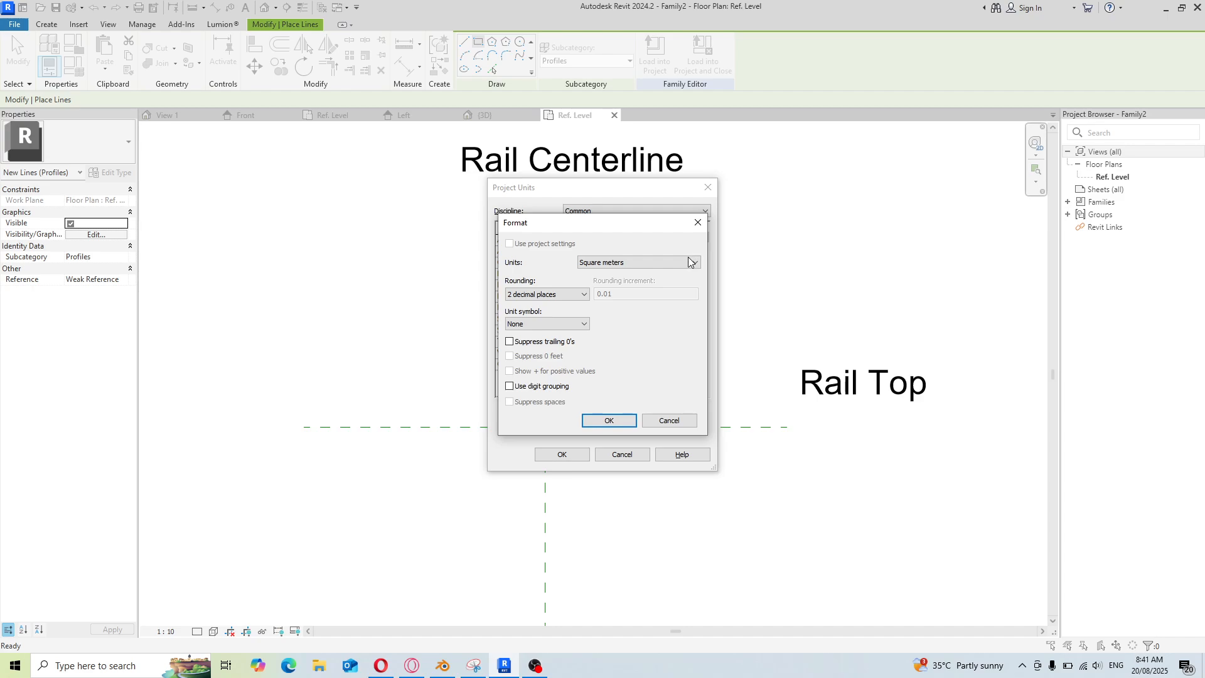
left_click(695, 263)
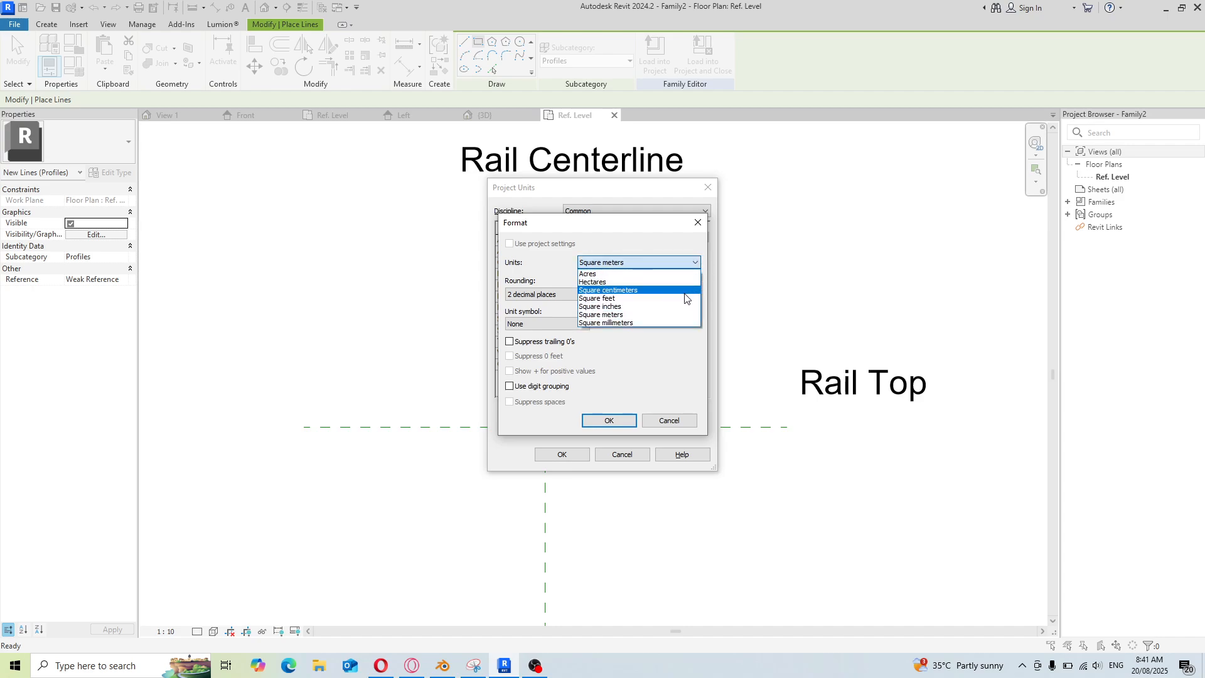
left_click(688, 290)
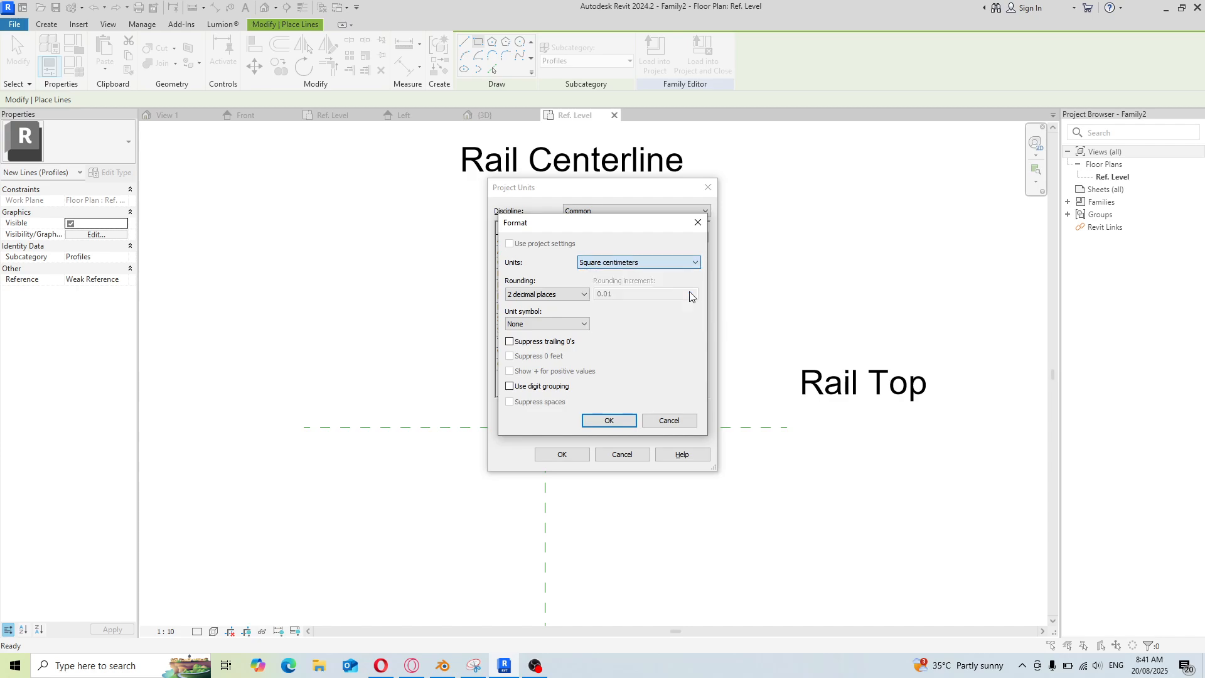
left_click(586, 297)
left_click(596, 399)
left_click(610, 420)
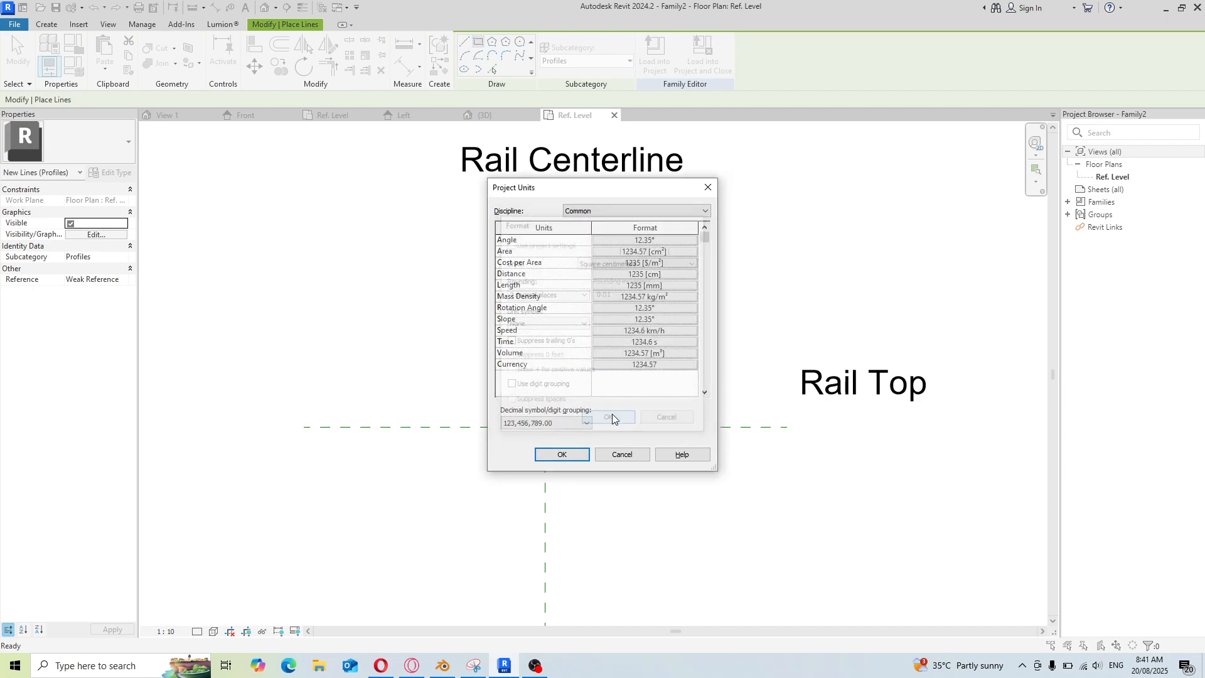
left_click(693, 274)
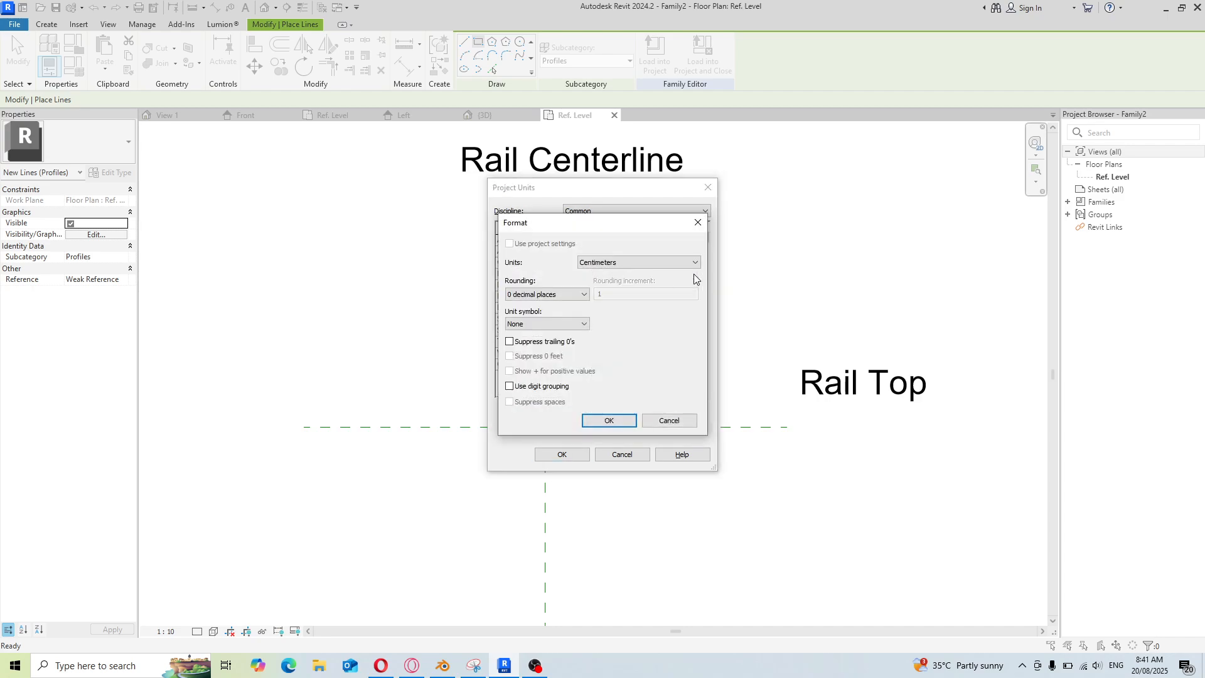
left_click(587, 295)
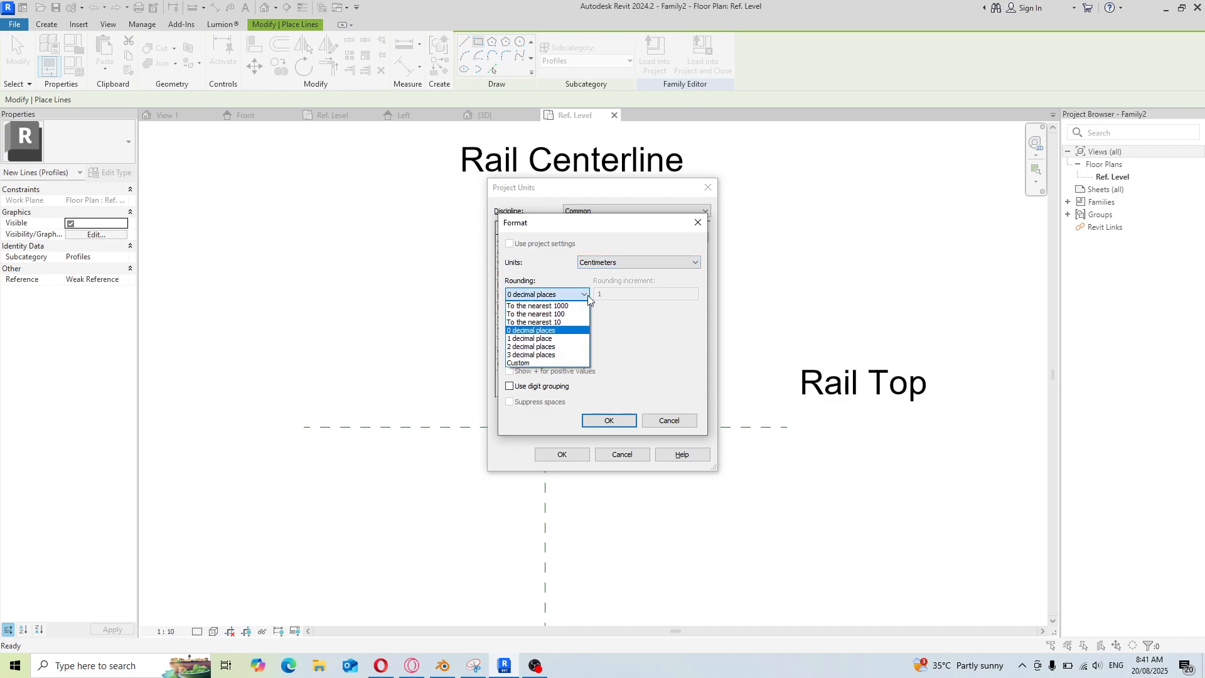
left_click(569, 347)
left_click(610, 420)
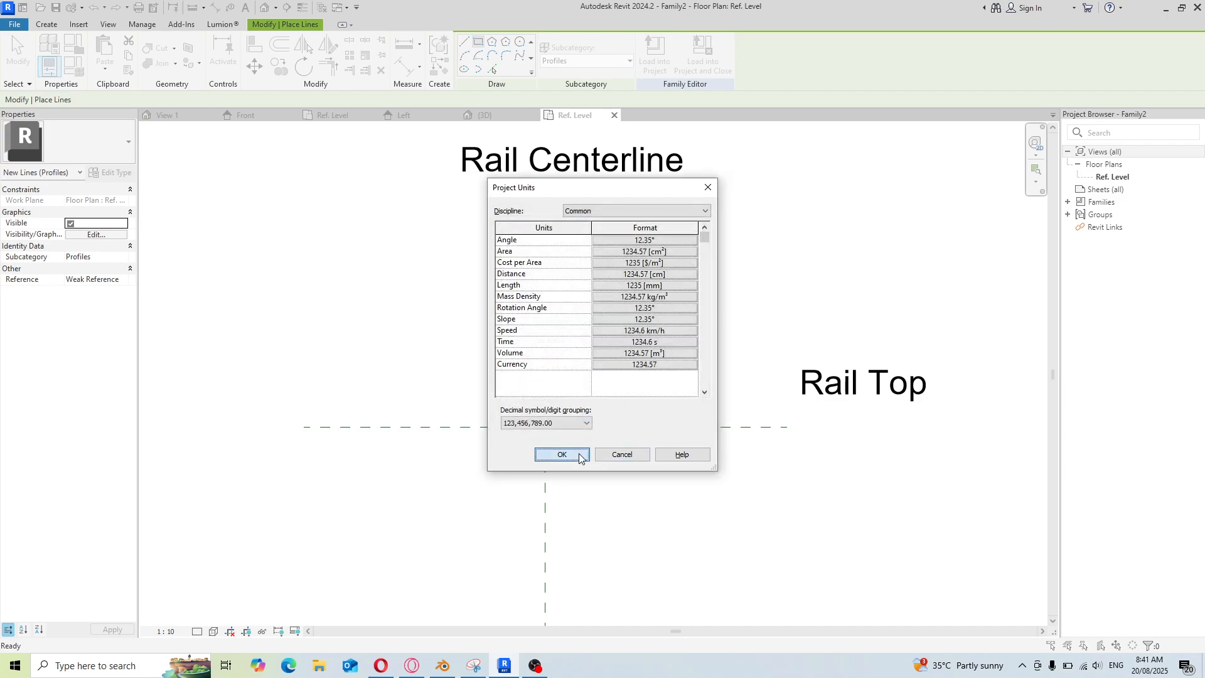
left_click(555, 454)
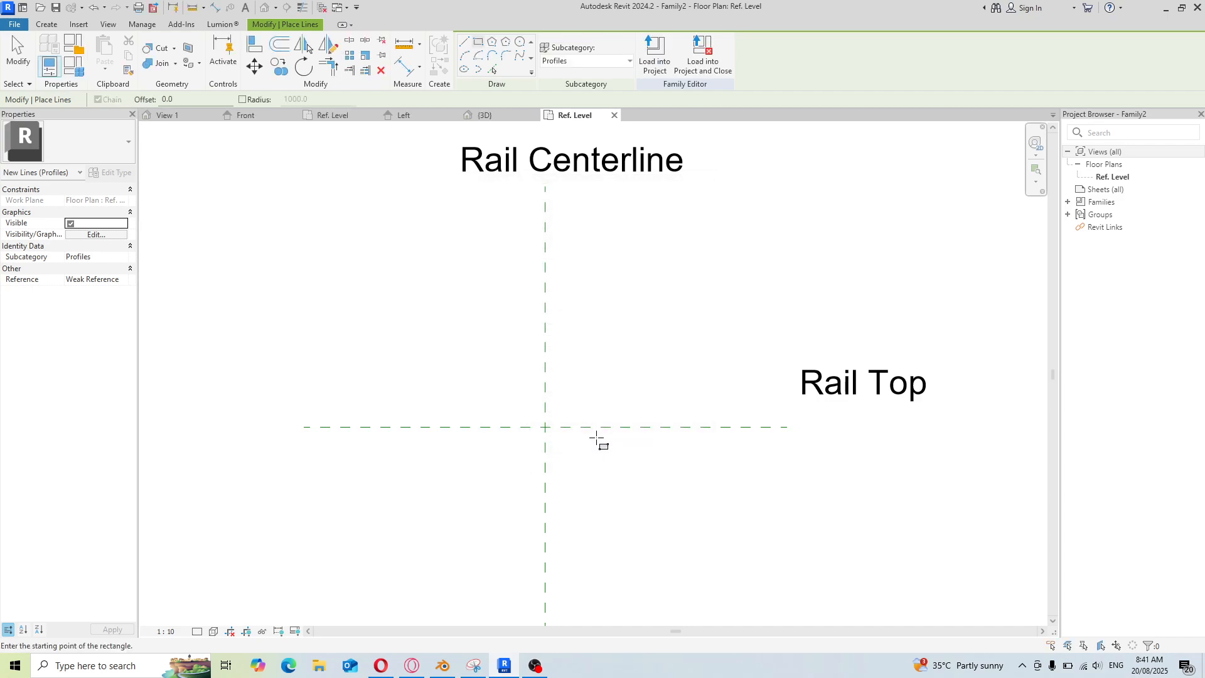
Draw a rectangular profile line of about 195 by 105 resting on Rail Top, starting left of the centreline
left_click(481, 426)
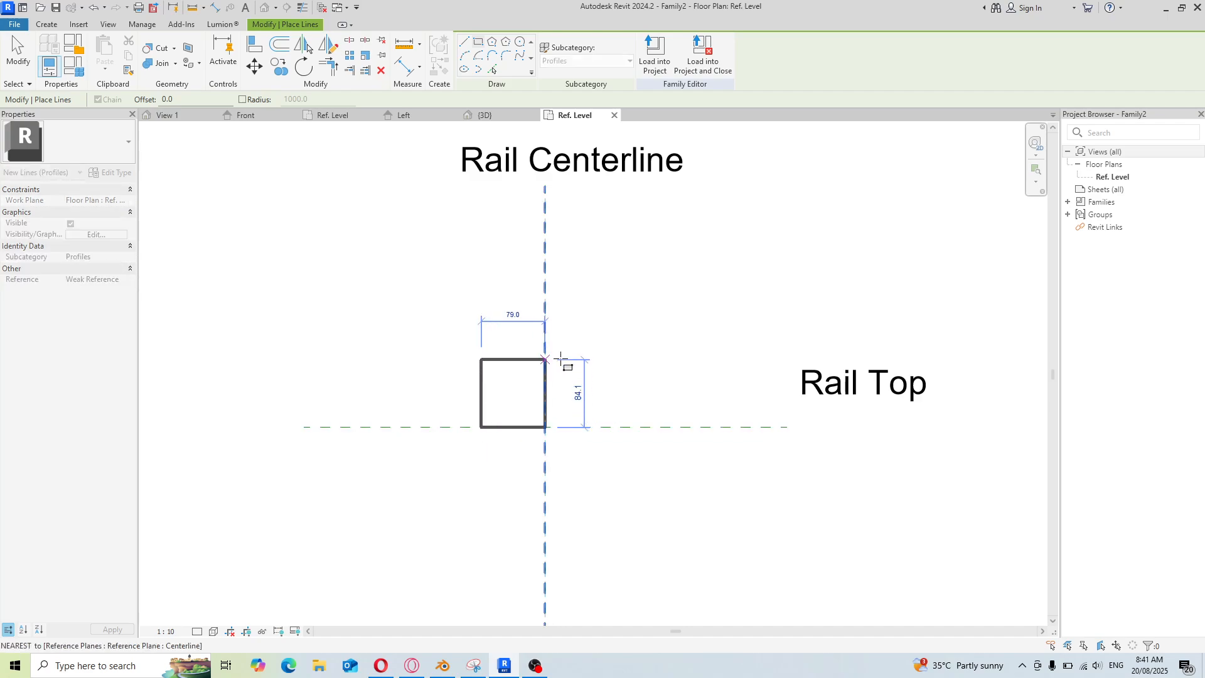
left_click(639, 343)
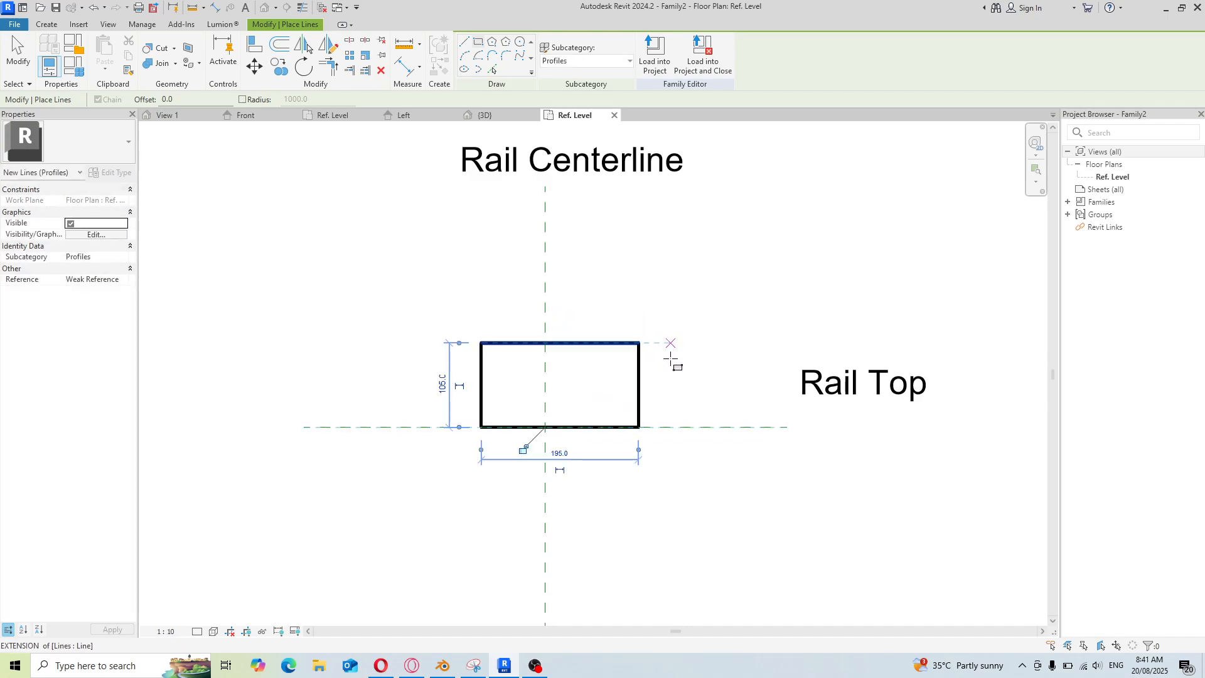
right_click(670, 308)
left_click(690, 312)
right_click(667, 344)
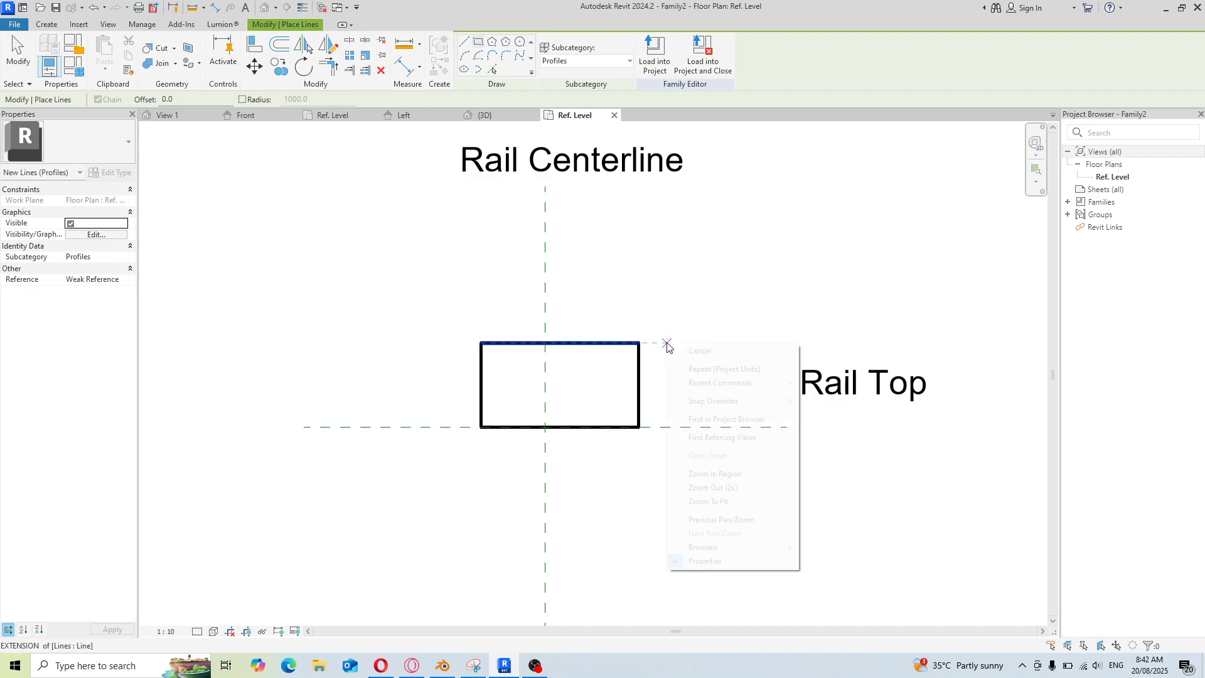
left_click(679, 352)
Move the rectangle's right edge so it sits 8 from the Rail Centerline
left_click(638, 405)
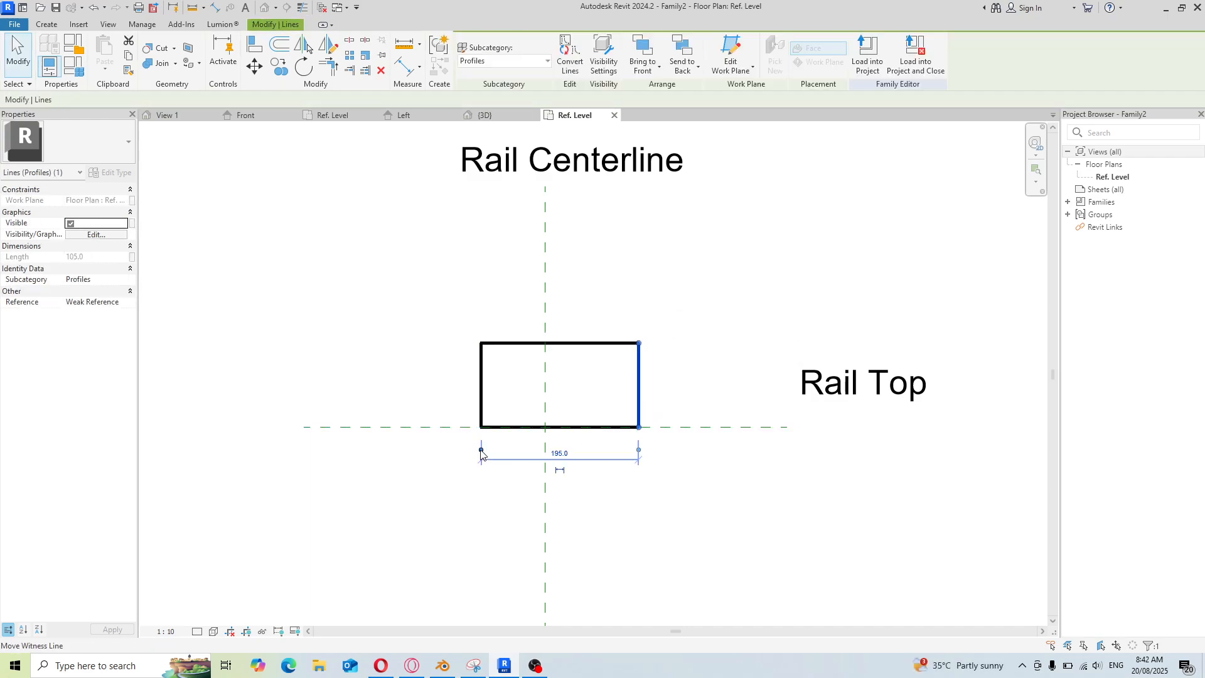
left_click_drag(545, 447, 544, 450)
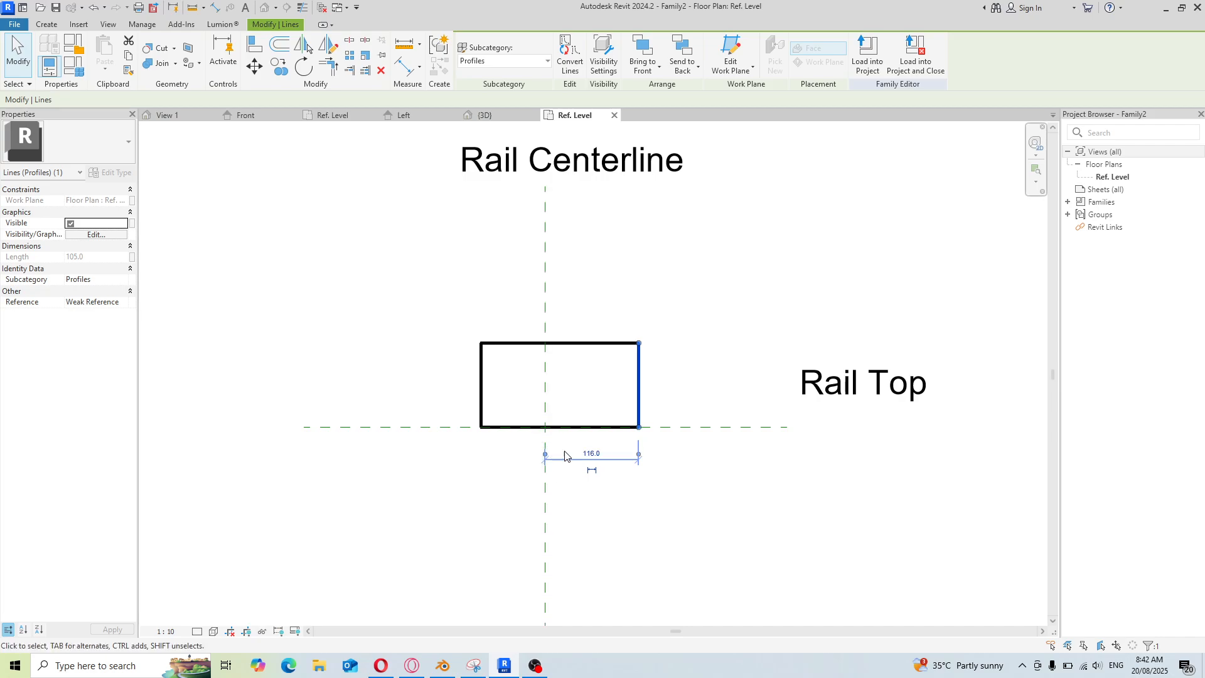
left_click(590, 453)
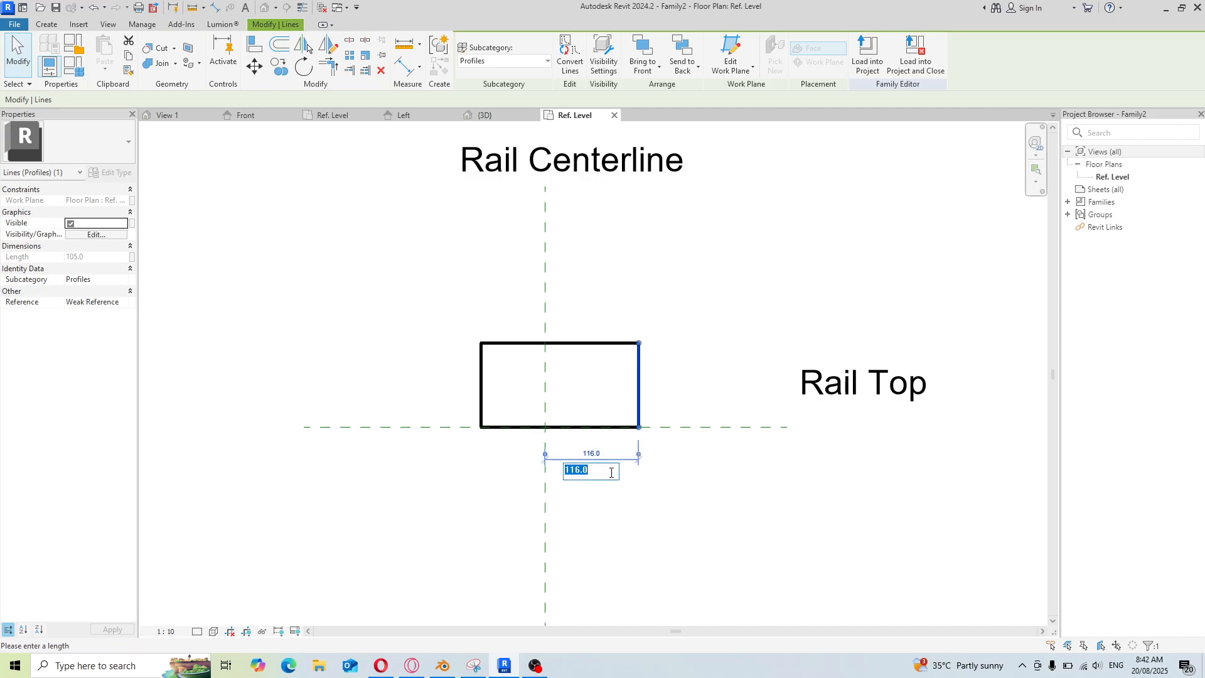
type("8")
key("Return")
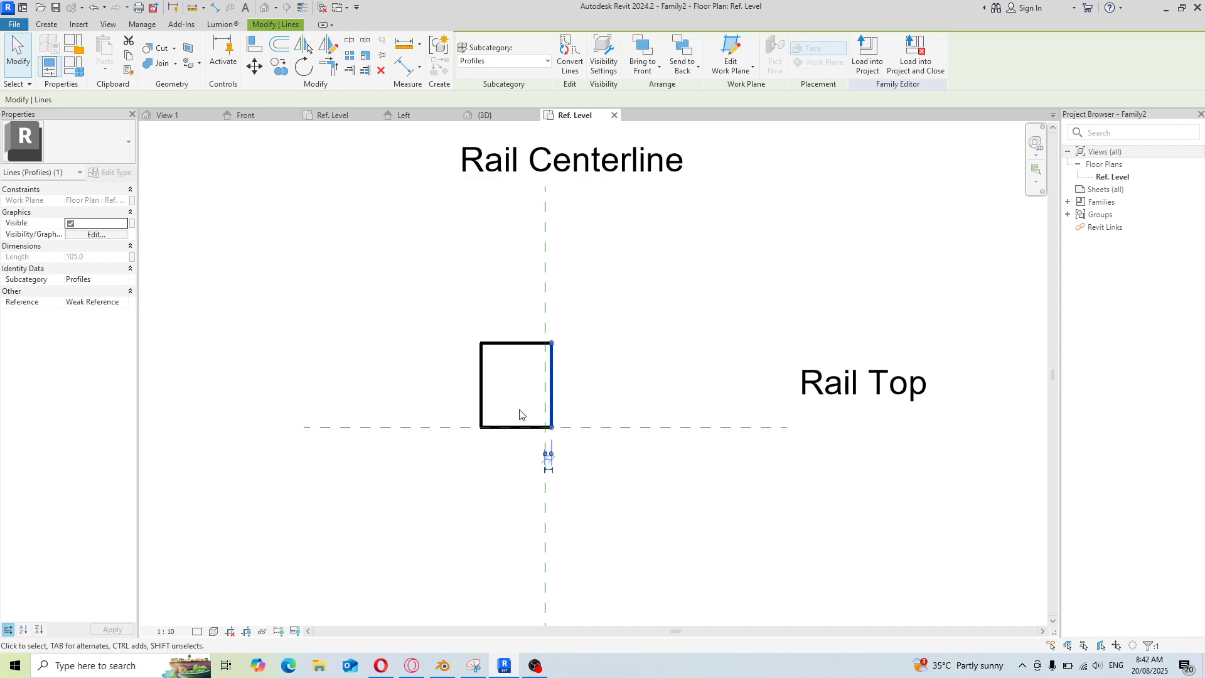
Set the rectangle's height to 6 by moving its top edge
scroll(519, 414, "up", 2)
scroll(522, 390, "up", 1)
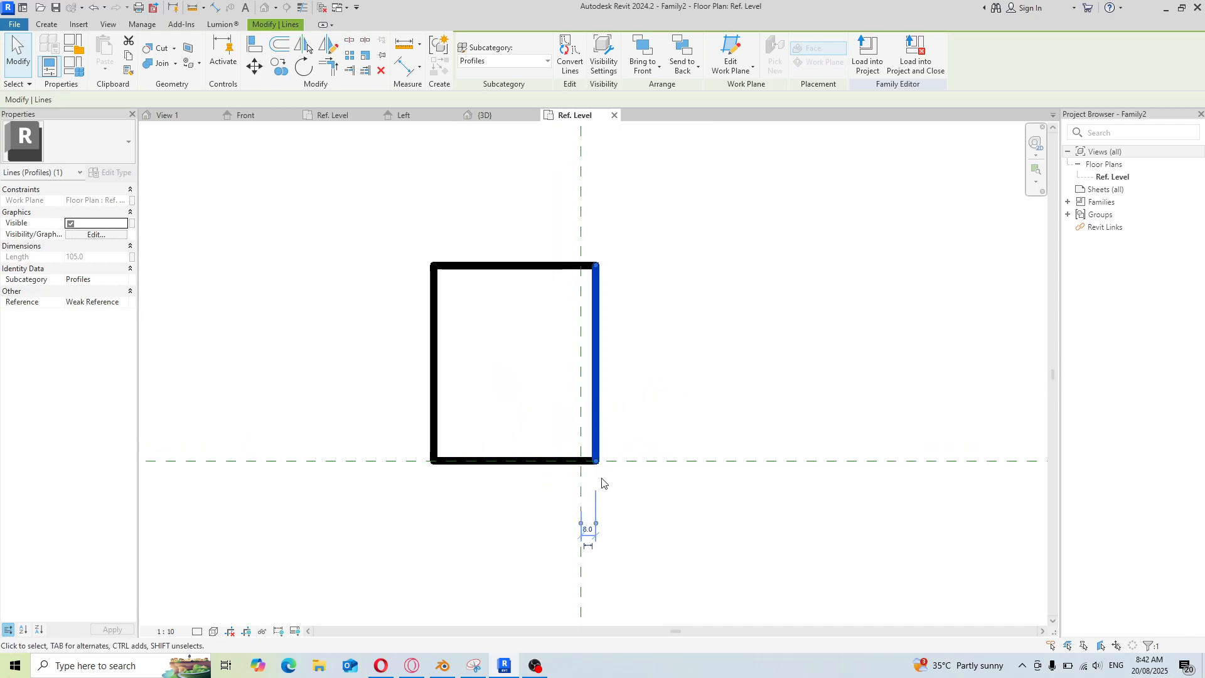
left_click(544, 270)
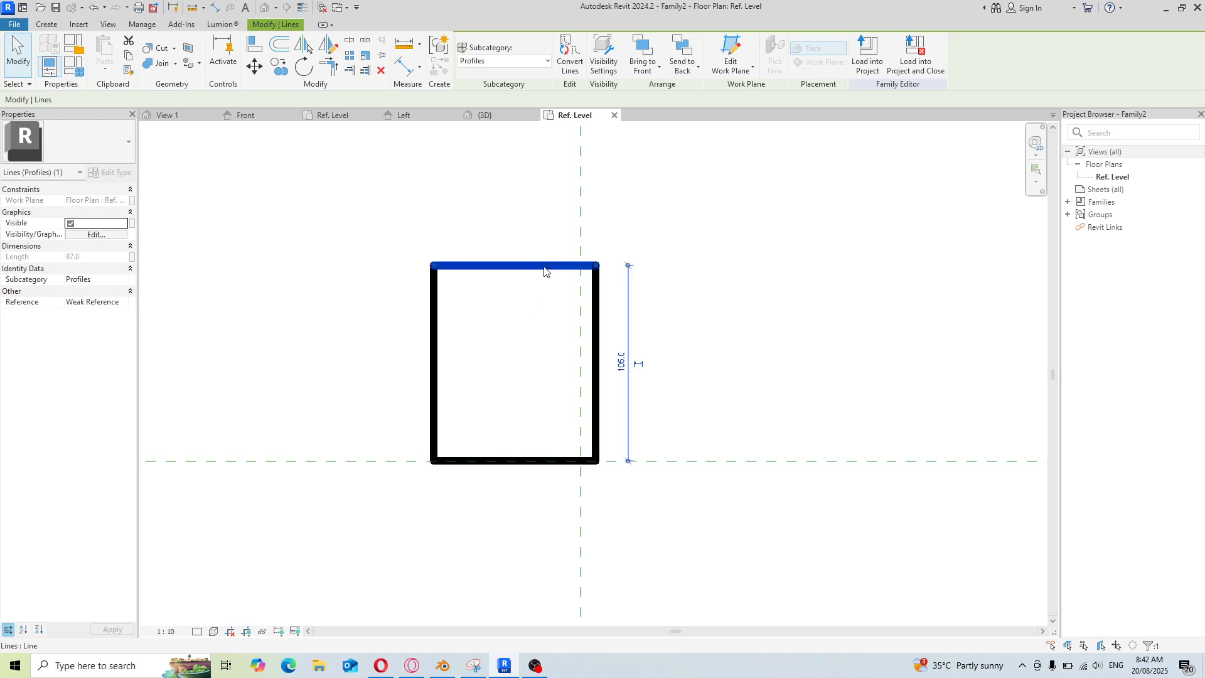
left_click(621, 367)
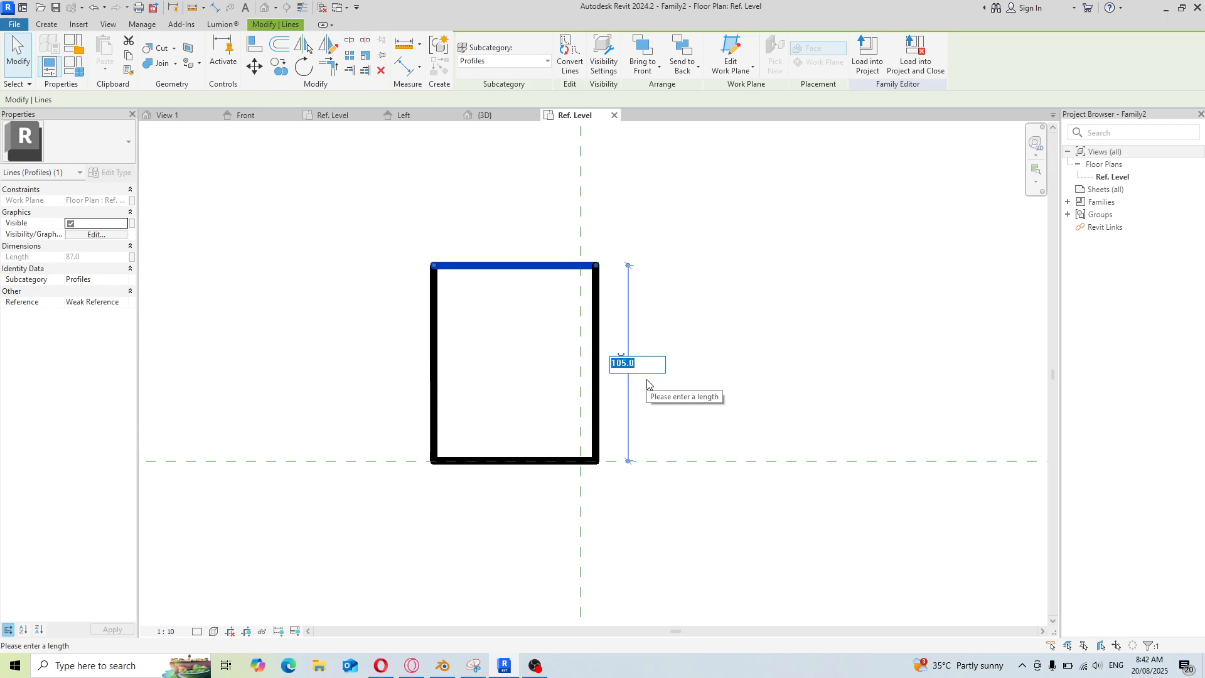
type("6")
key("Return")
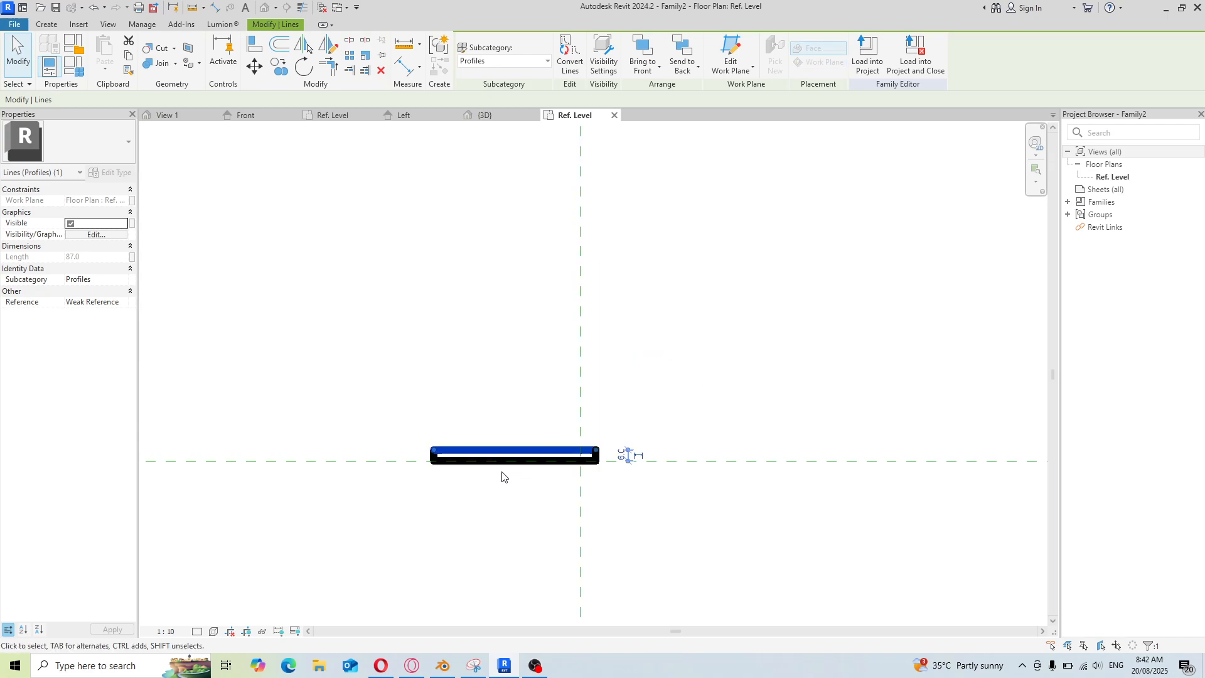
Set the rectangle's width to 16 by moving its left edge
scroll(500, 474, "up", 3)
scroll(505, 448, "up", 2)
scroll(490, 430, "down", 2)
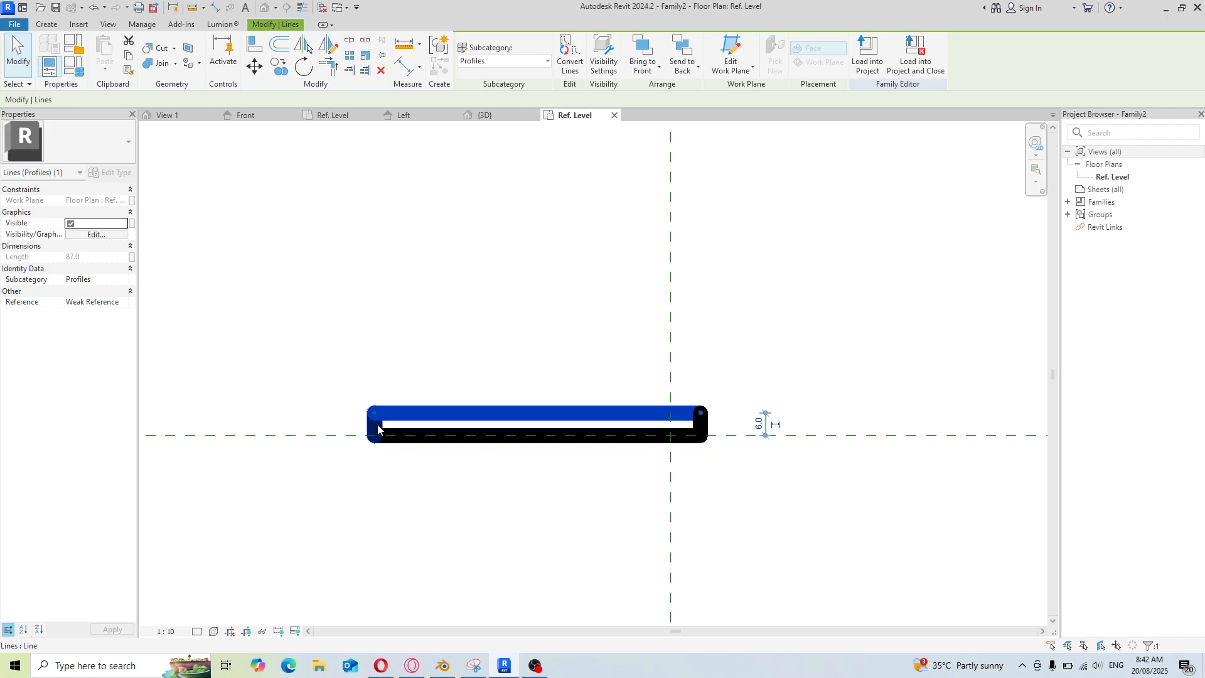
left_click(377, 425)
left_click(540, 372)
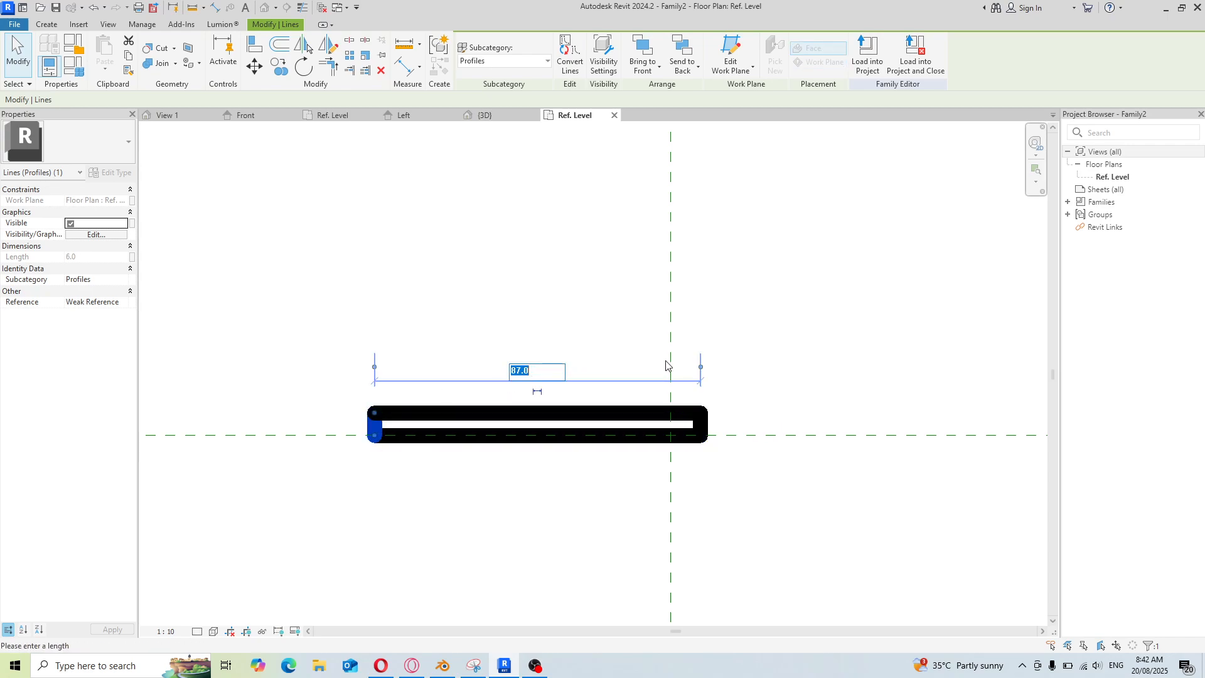
type("16")
key("Return")
scroll(706, 469, "up", 2)
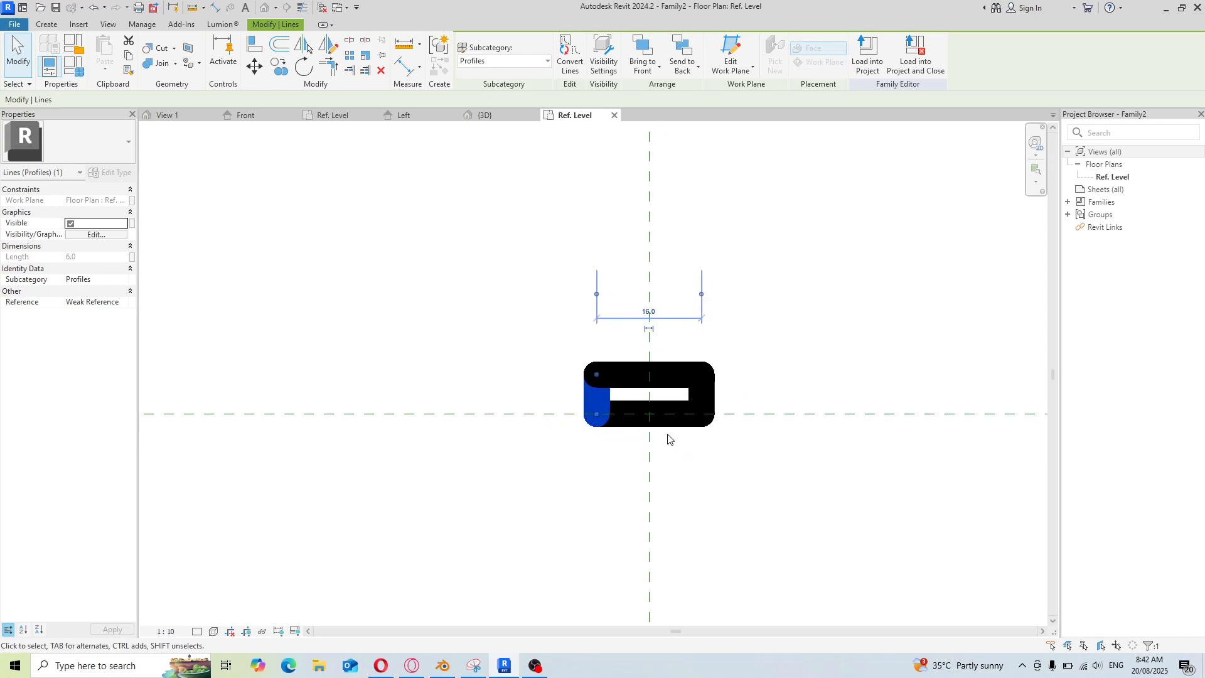
Open the distance unit format to check it, then close the unit dialogs
scroll(505, 357, "down", 1)
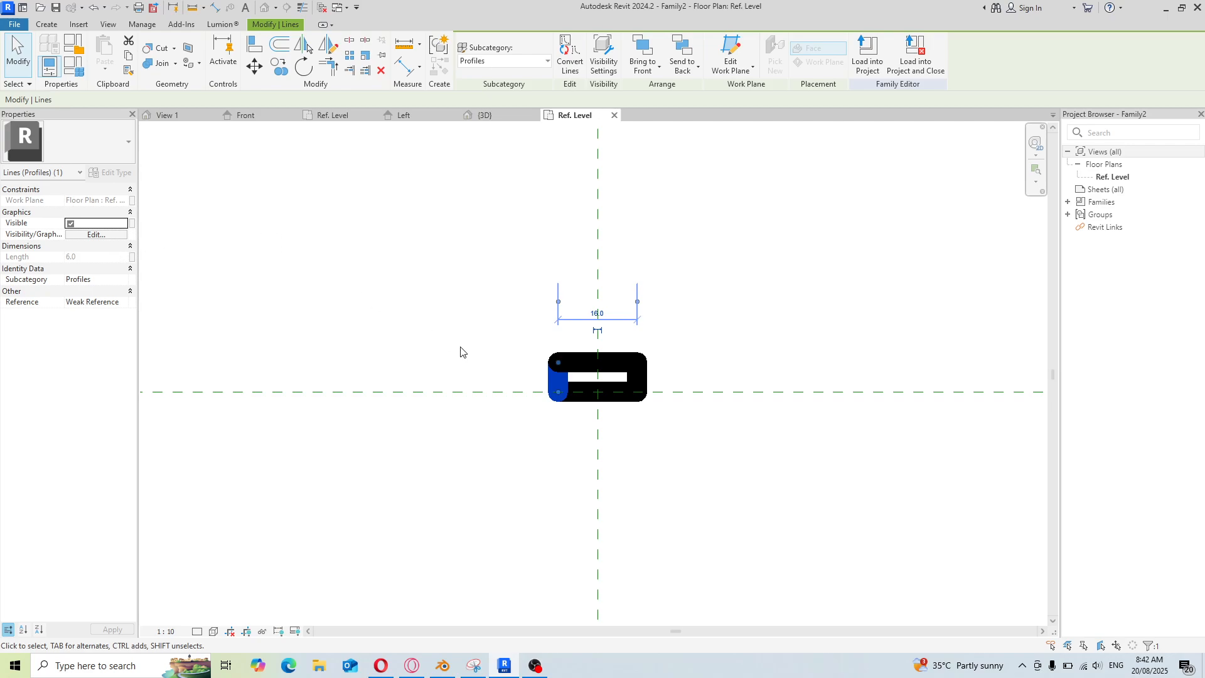
key("u")
key("n")
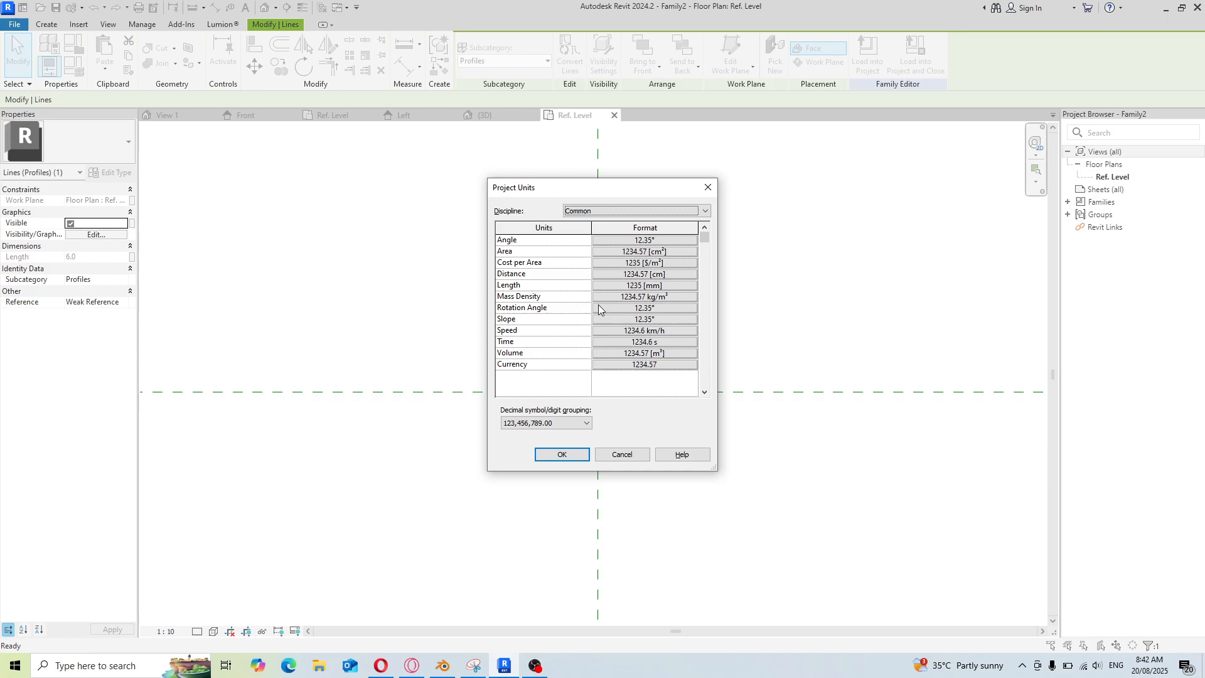
left_click(693, 274)
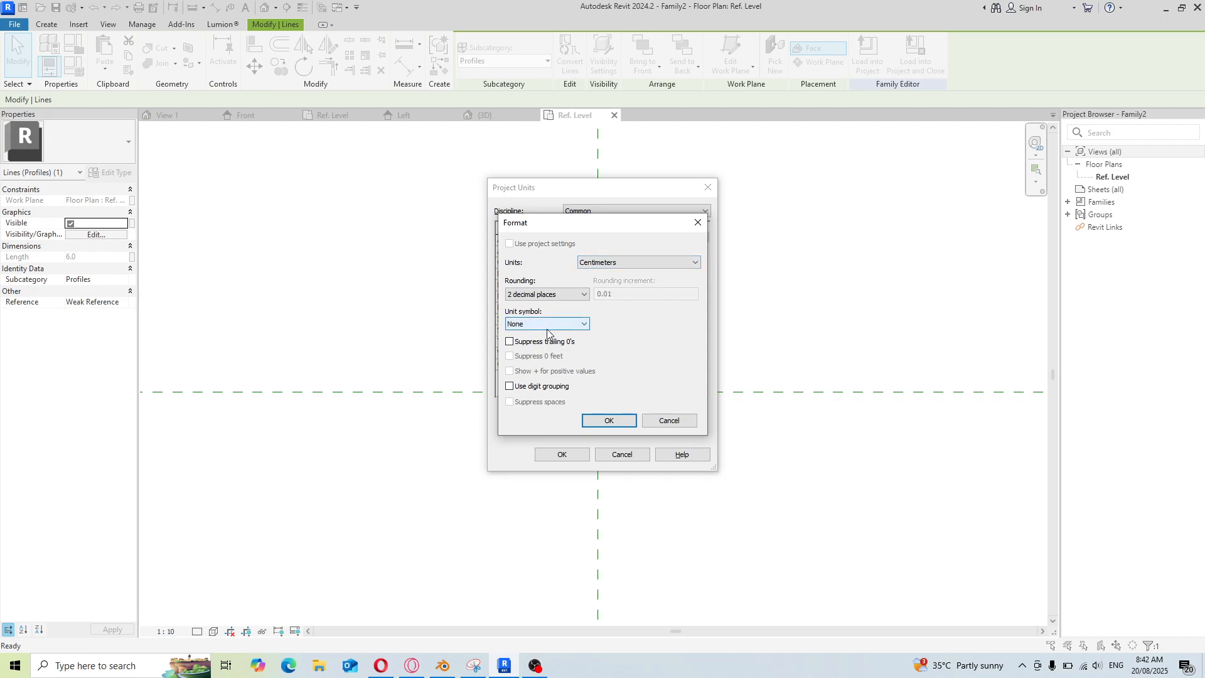
left_click(608, 421)
left_click(562, 455)
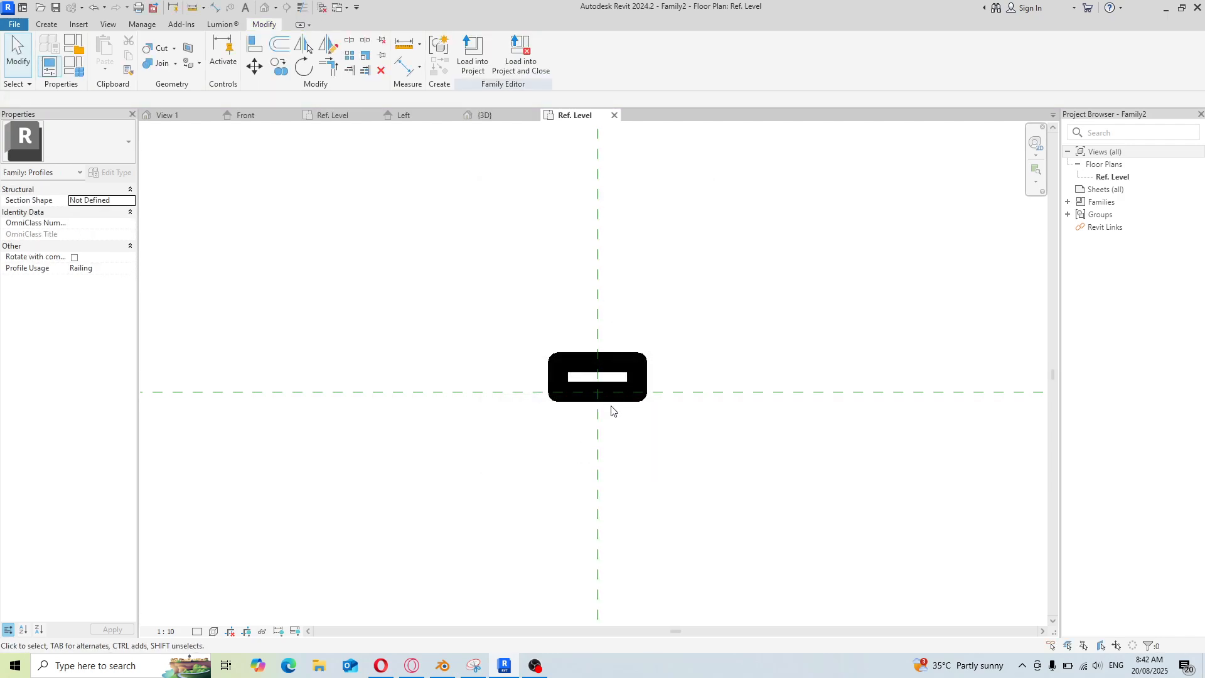
Select each edge of the profile rectangle in turn to check its dimensions against the reference planes
left_click(634, 382)
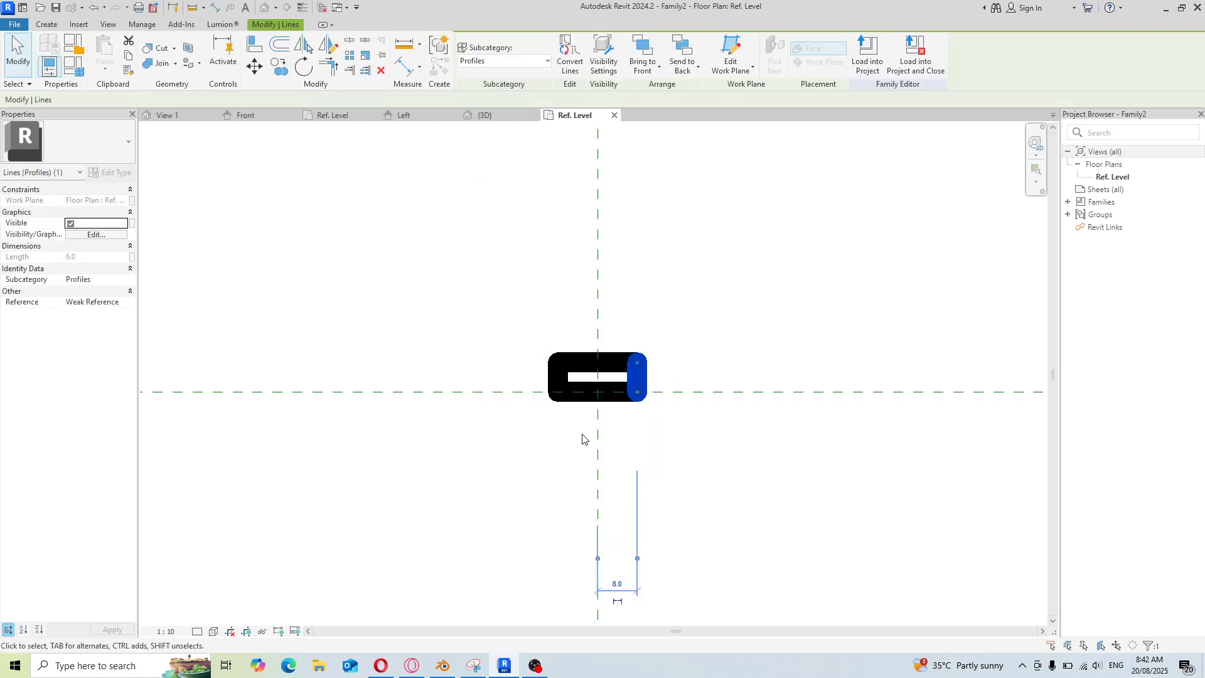
left_click(557, 380)
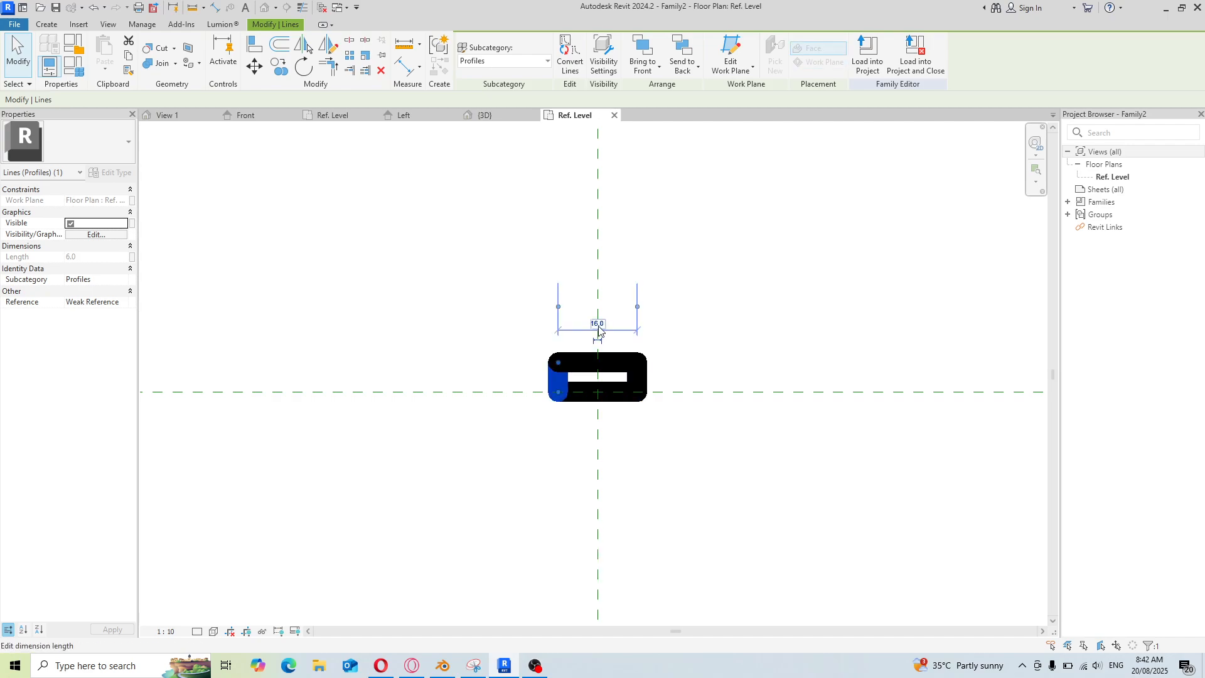
left_click(620, 370)
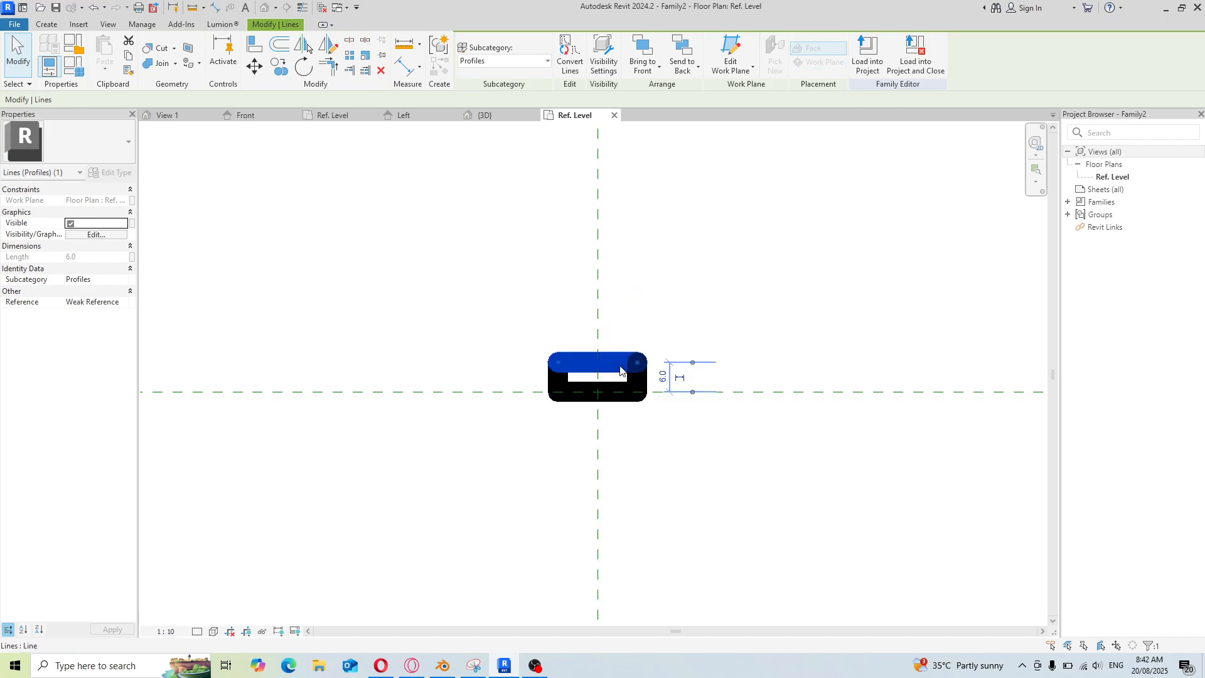
left_click(655, 430)
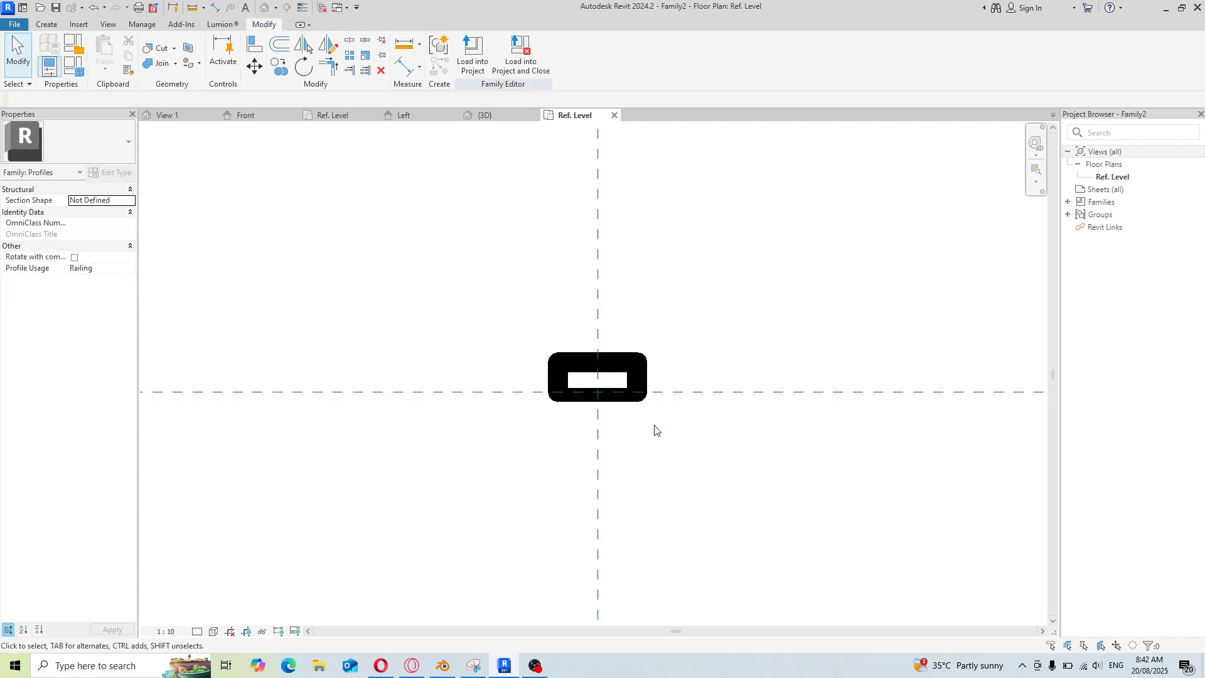
Inspect the rectangle's size and position relative to Rail Top and Rail Centerline, reselecting its left edge
scroll(593, 395, "up", 3)
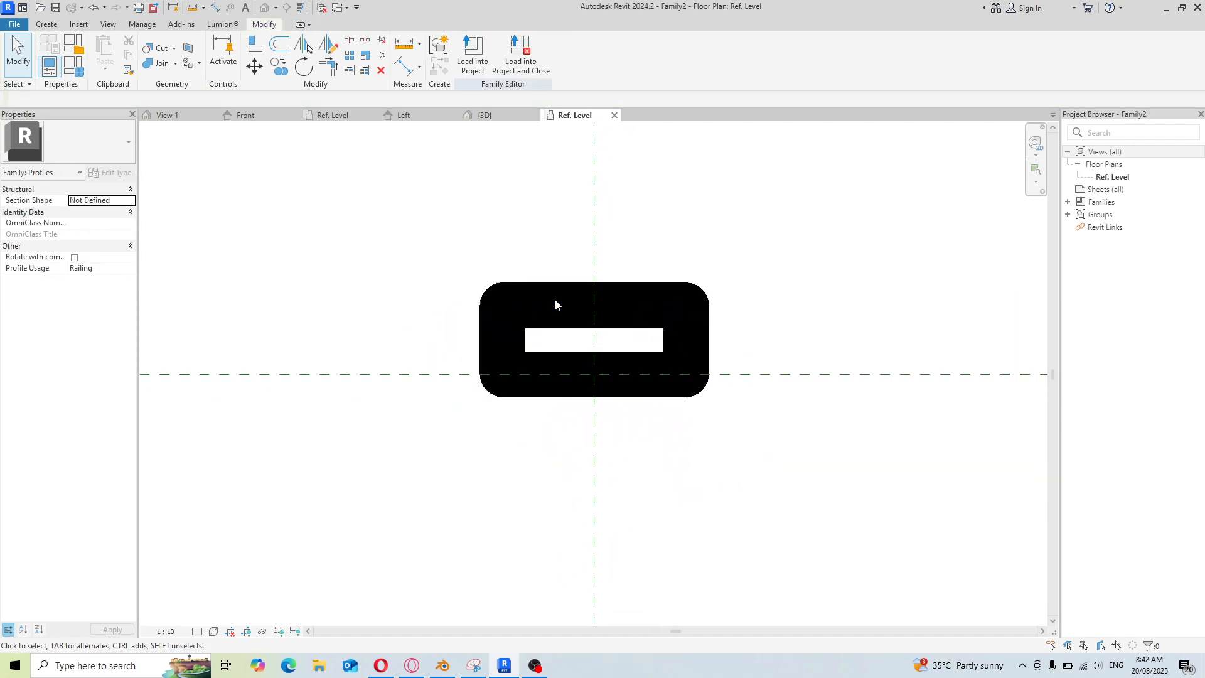
scroll(549, 380, "down", 1)
scroll(574, 379, "down", 2)
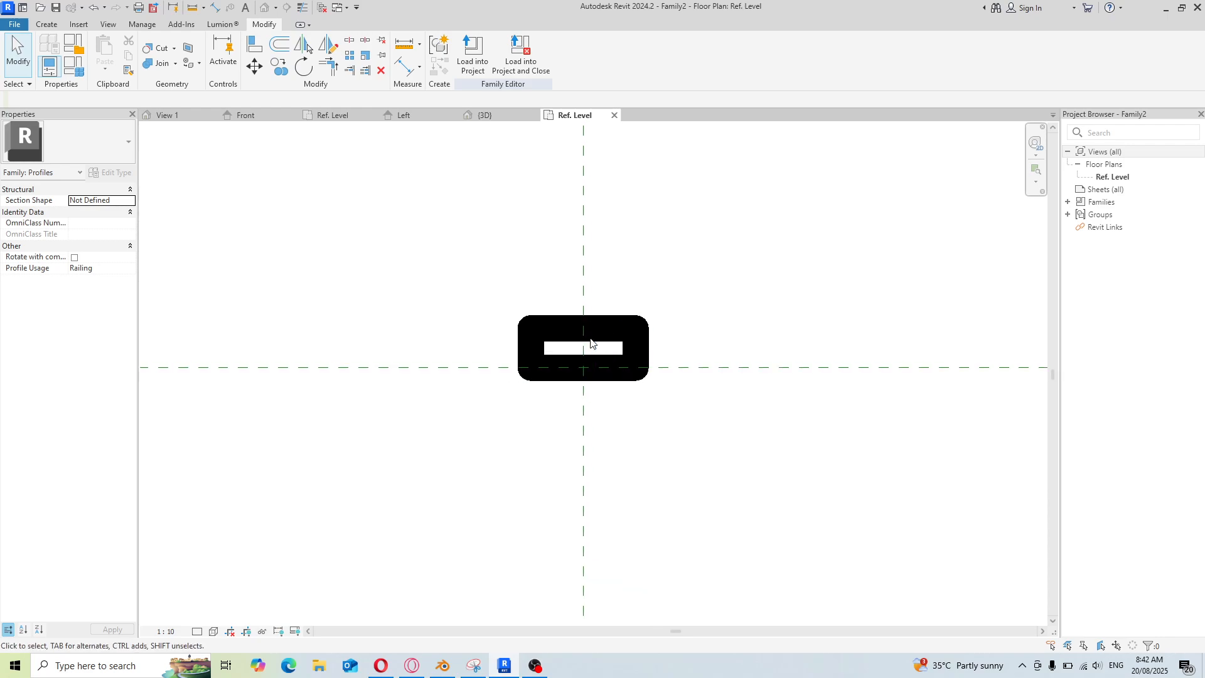
scroll(549, 342, "up", 3)
scroll(543, 342, "down", 6)
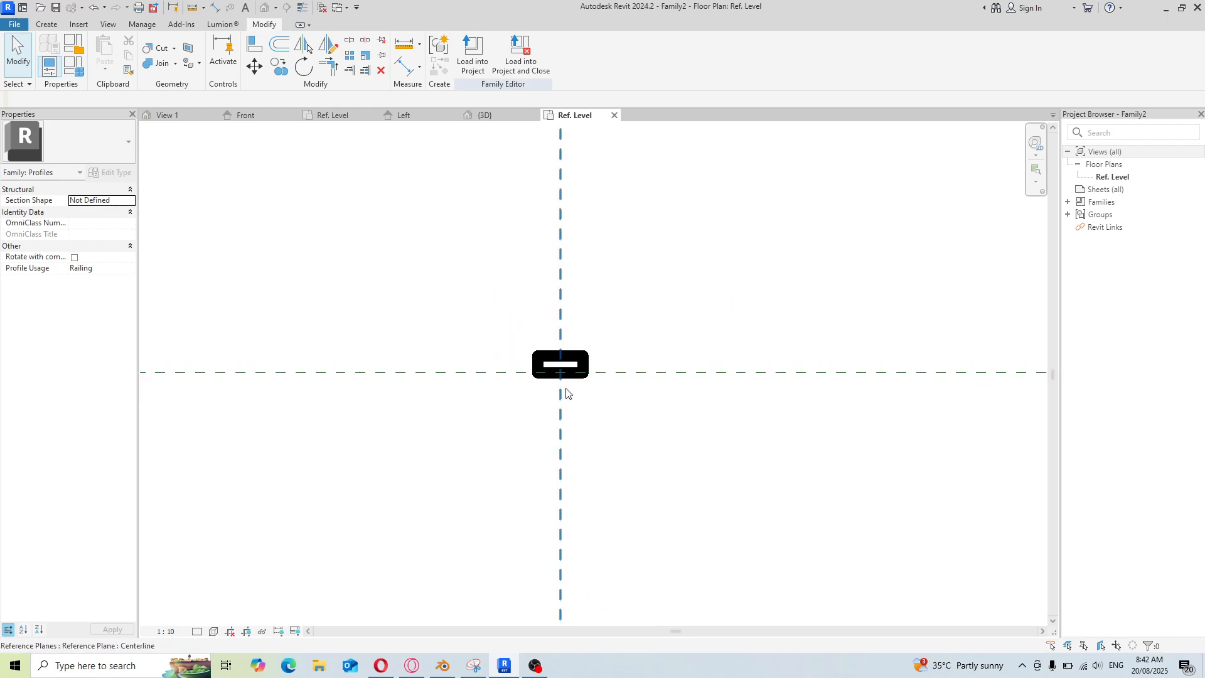
scroll(565, 393, "down", 3)
scroll(590, 393, "up", 1)
scroll(583, 386, "down", 1)
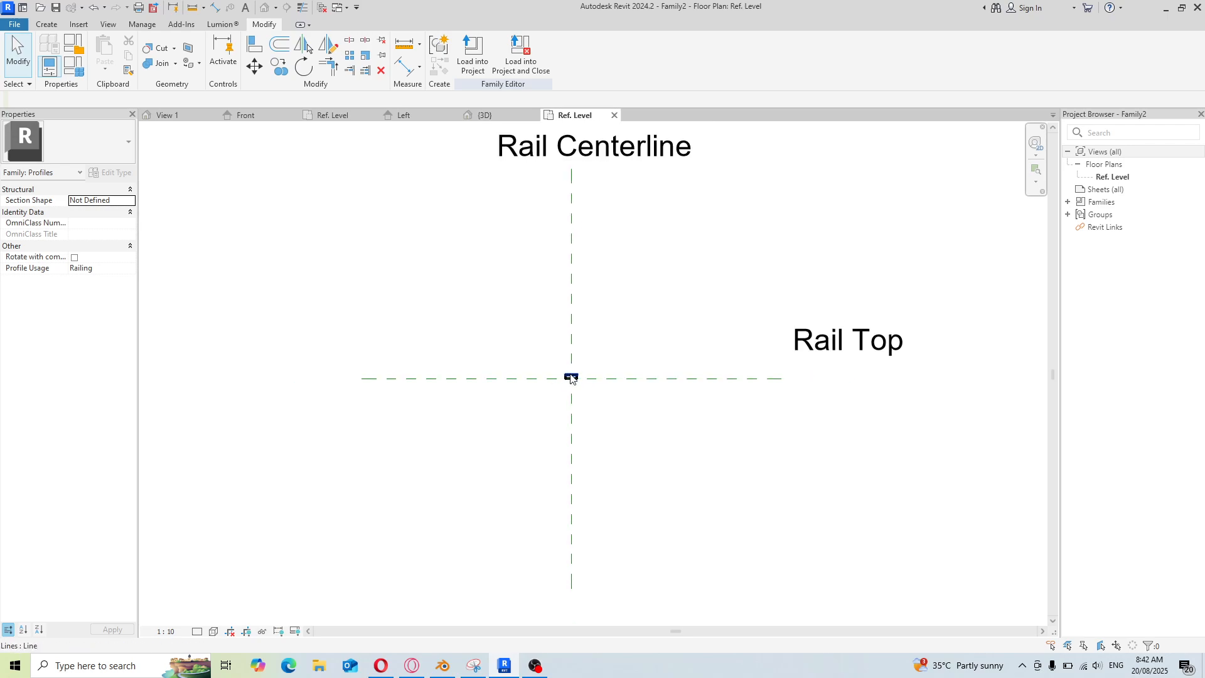
scroll(572, 374, "up", 3)
scroll(552, 368, "down", 2)
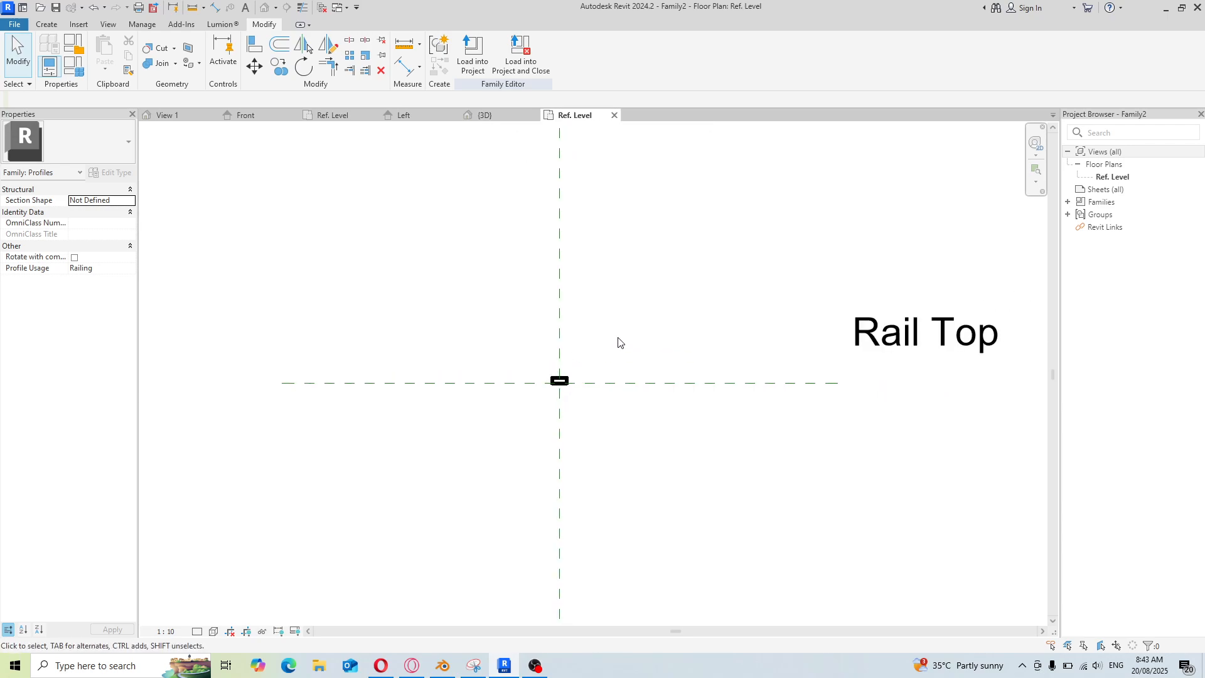
scroll(597, 368, "up", 6)
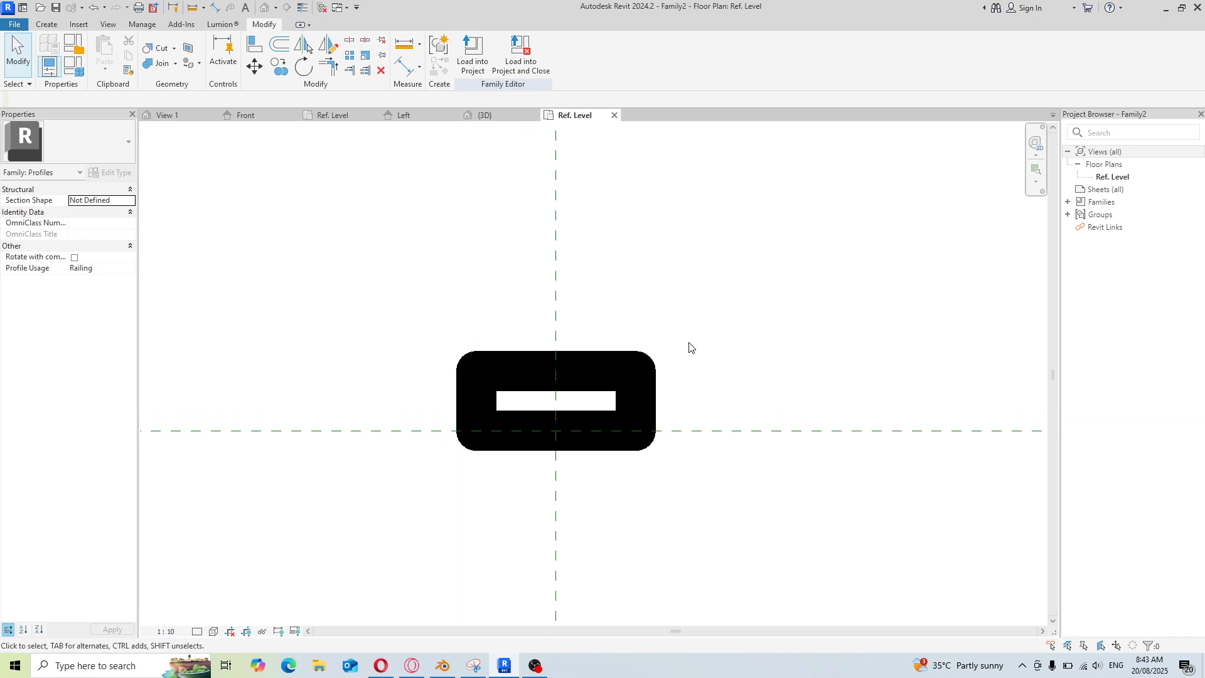
left_click(474, 395)
scroll(489, 379, "up", 2)
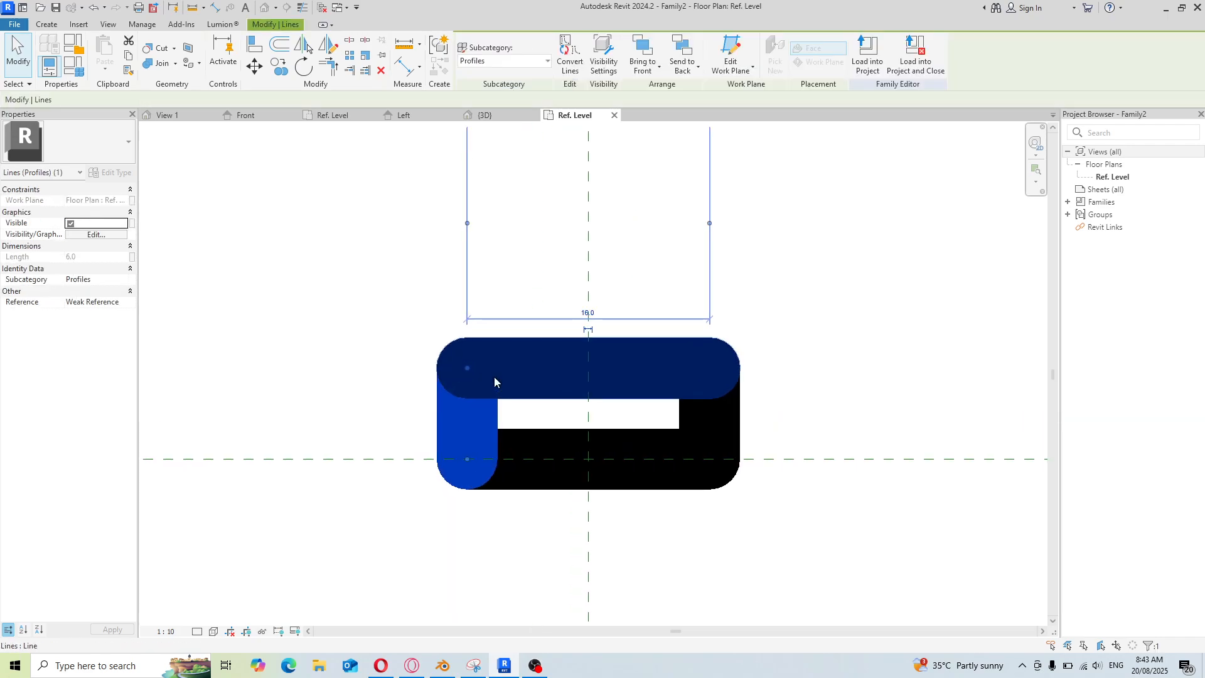
scroll(494, 381, "up", 2)
scroll(532, 271, "down", 1)
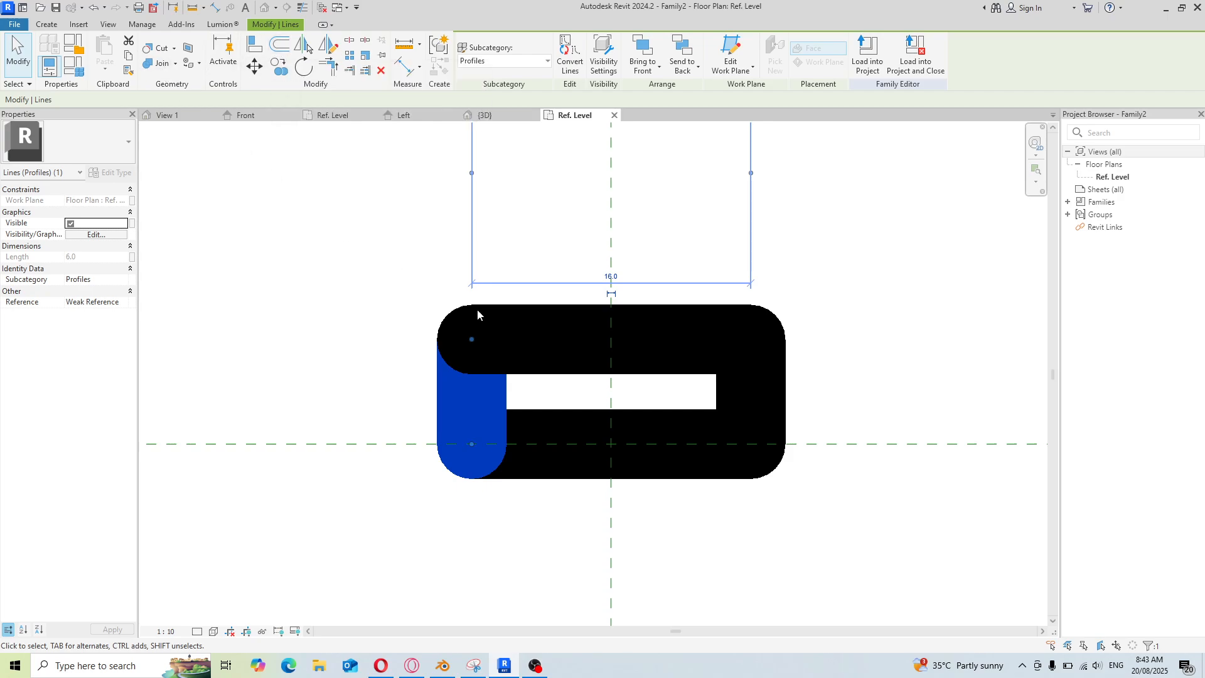
Open the family types dialog for the profile family and close it without changes
left_click(824, 417)
scroll(509, 407, "down", 5)
scroll(527, 406, "up", 3)
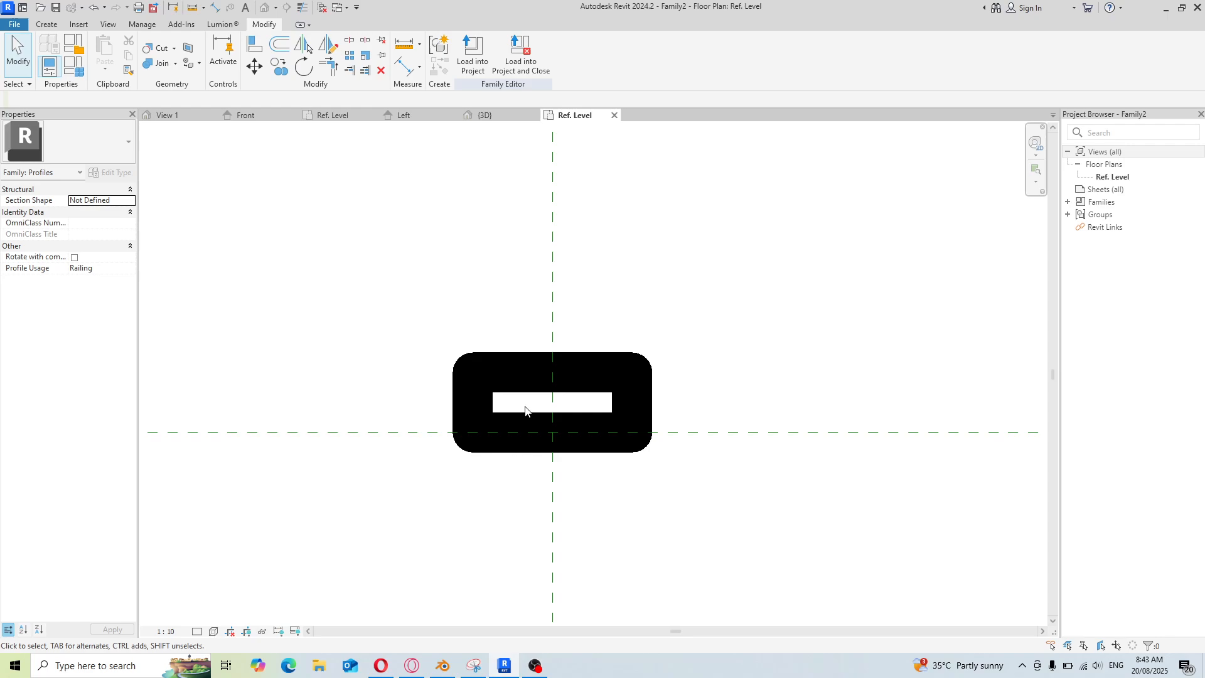
left_click(74, 66)
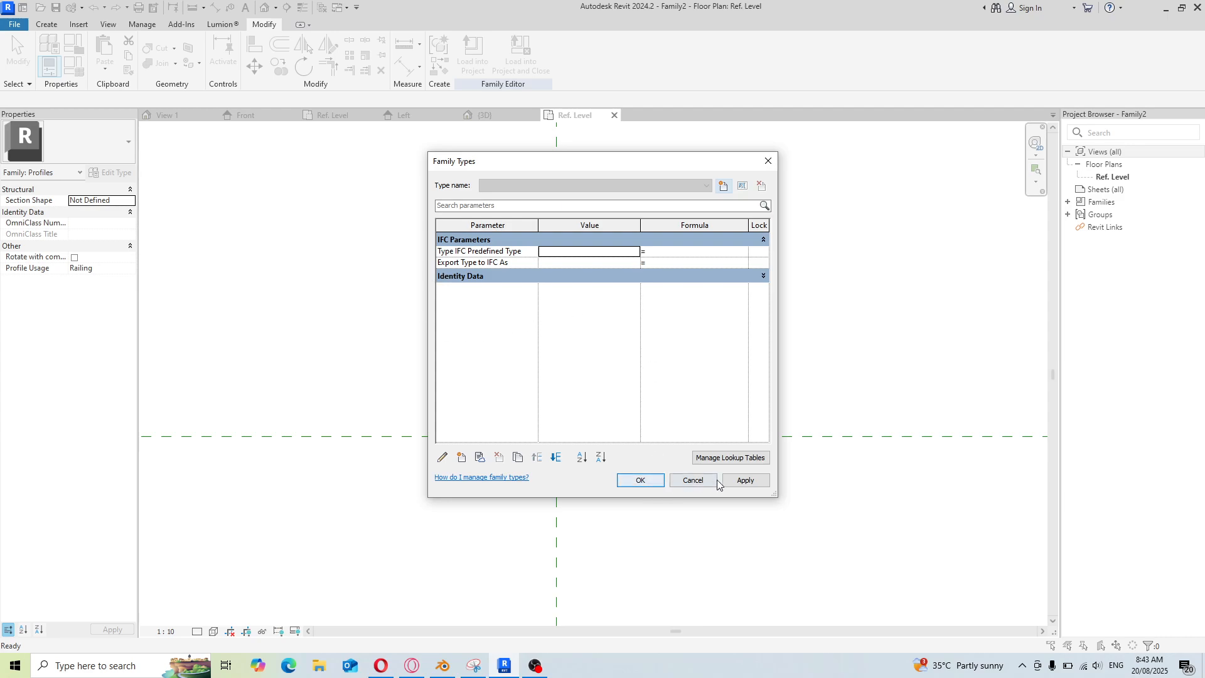
left_click(691, 481)
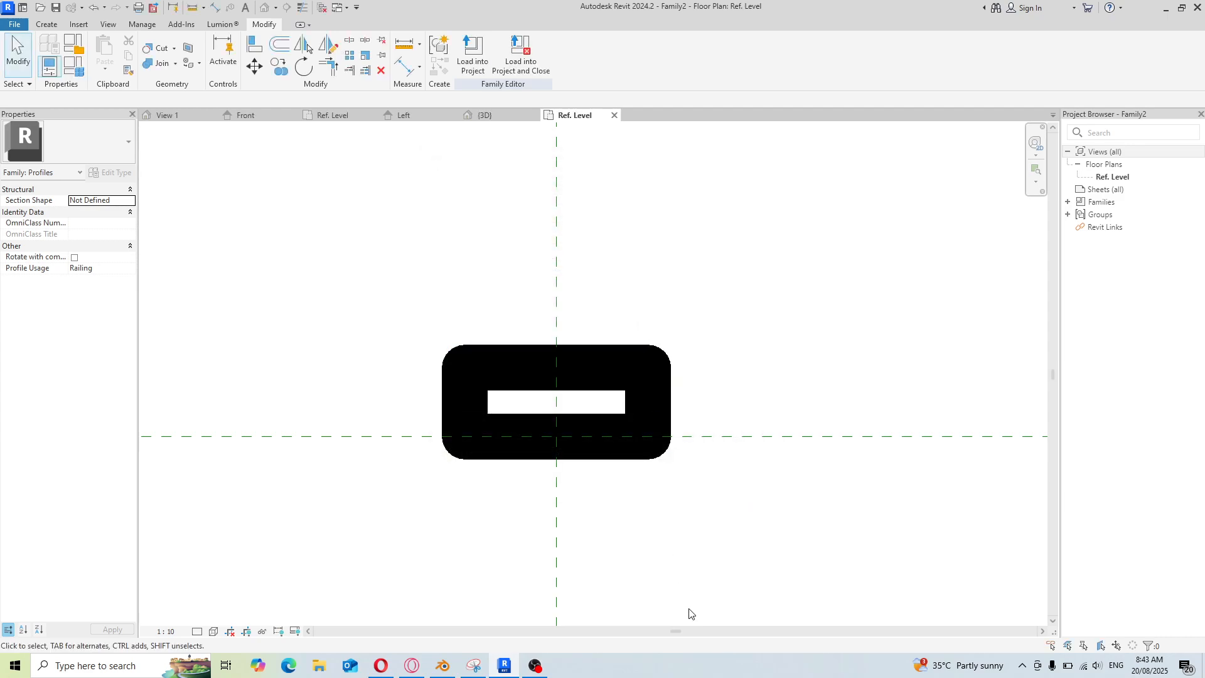
left_click(535, 665)
left_click(929, 451)
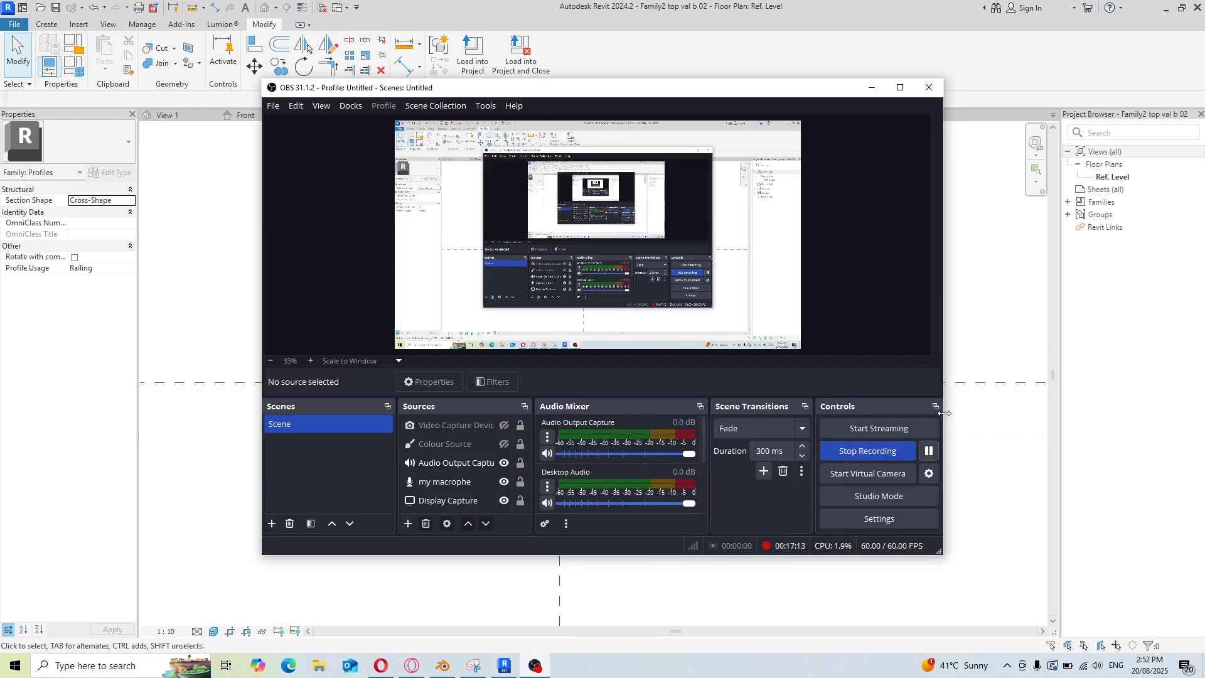
left_click(982, 309)
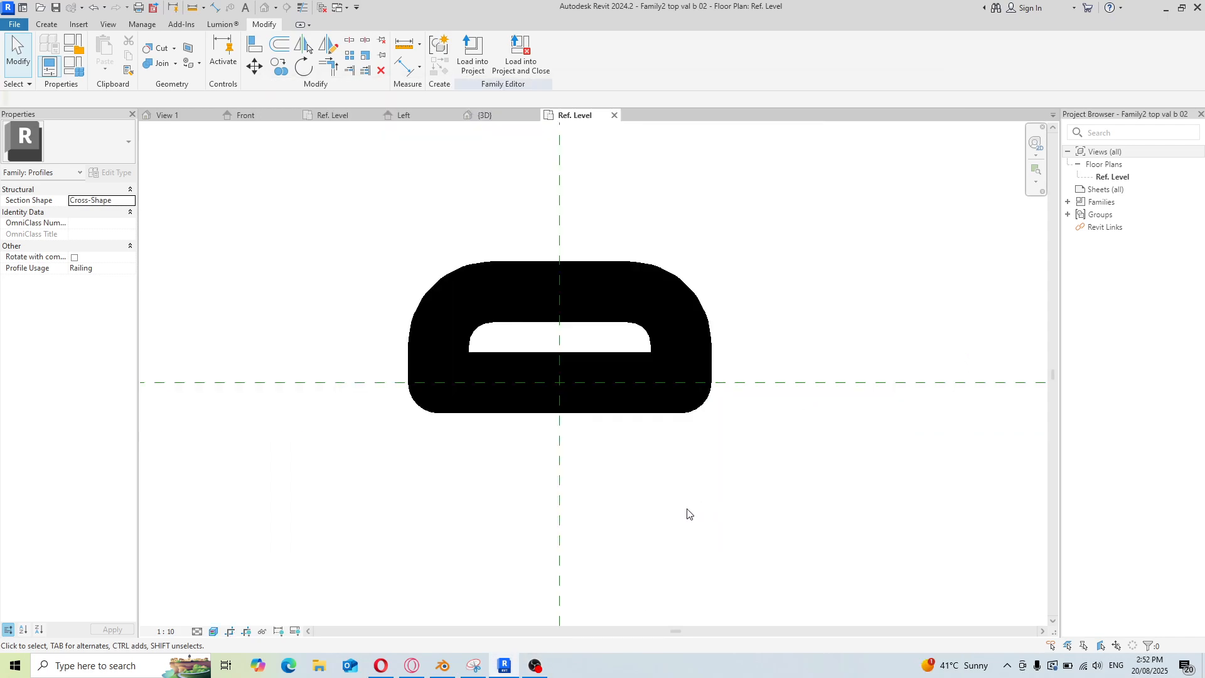
Examine the finished rail profile shape in the Ref. Level plan view
scroll(537, 312, "up", 2)
scroll(435, 345, "down", 5)
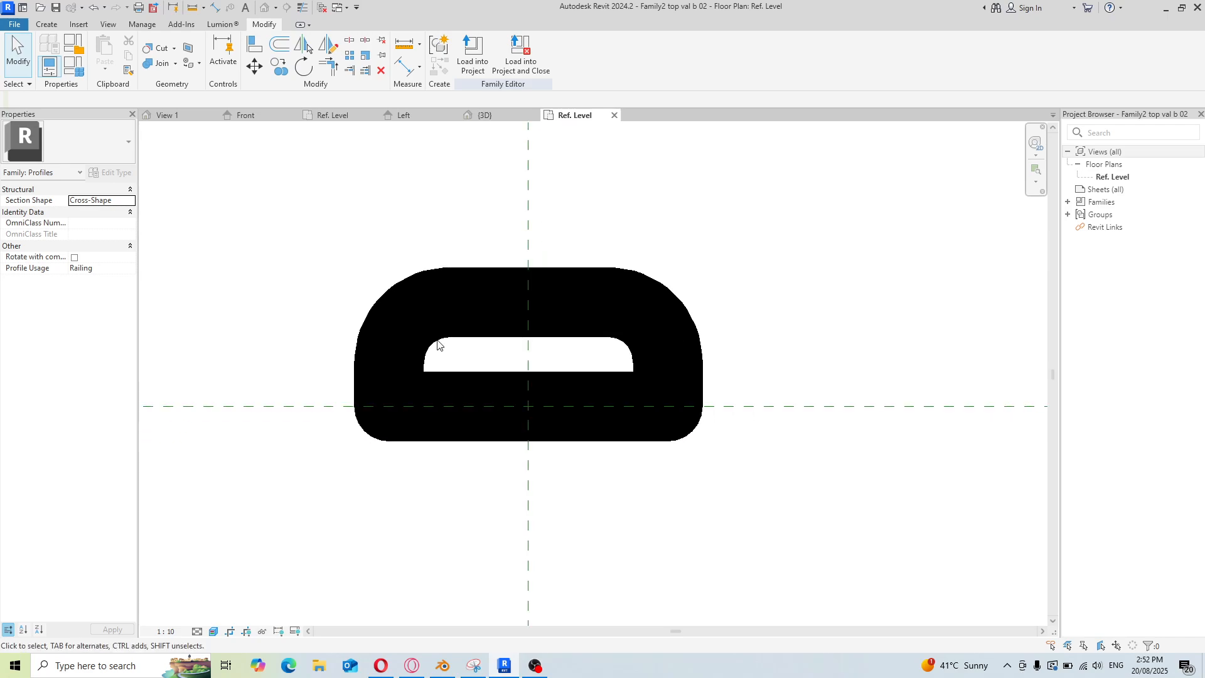
scroll(573, 337, "up", 3)
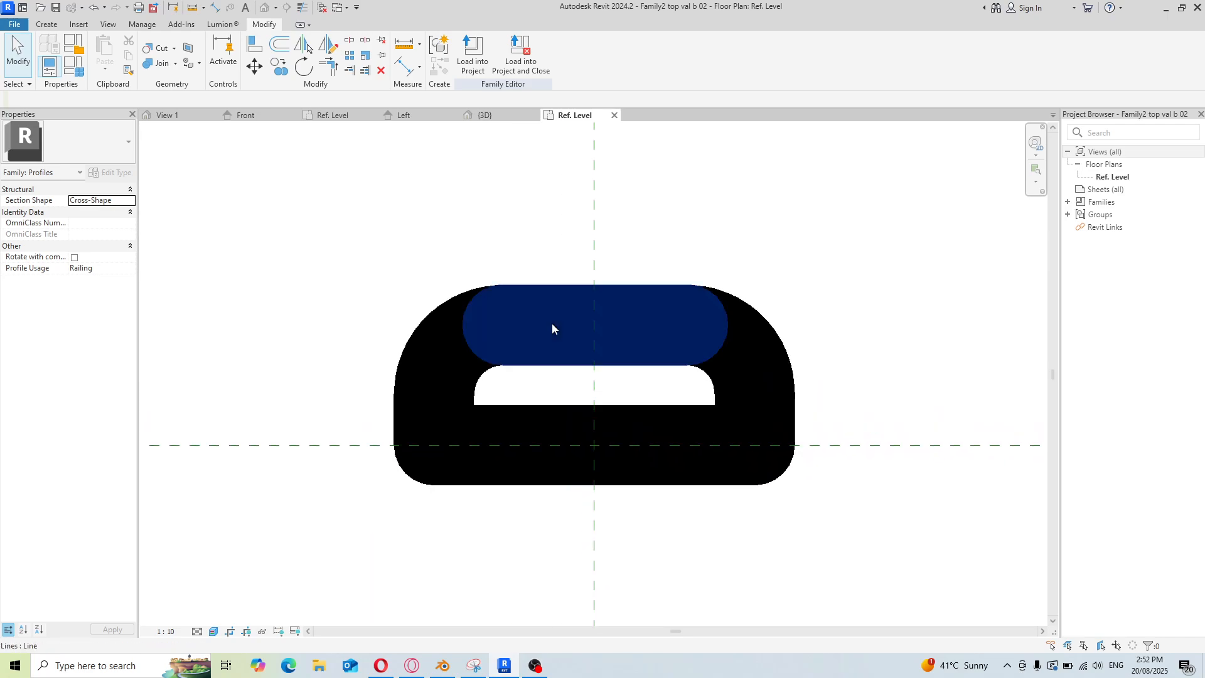
scroll(656, 390, "up", 1)
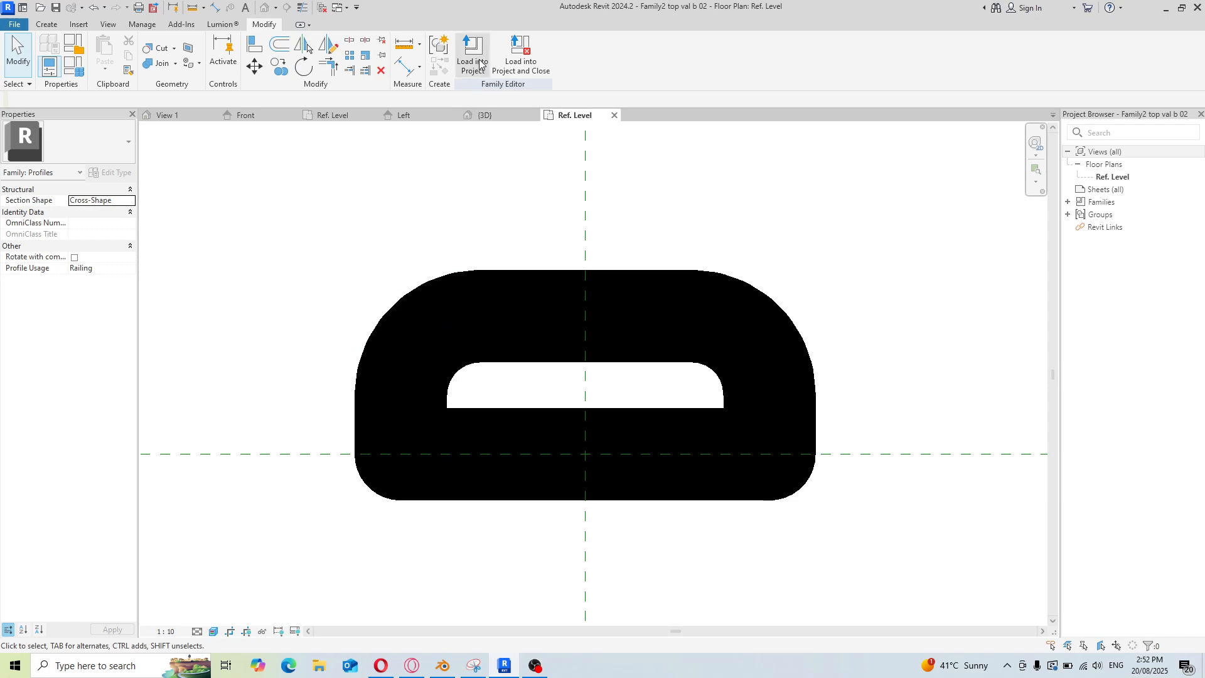
left_click(44, 25)
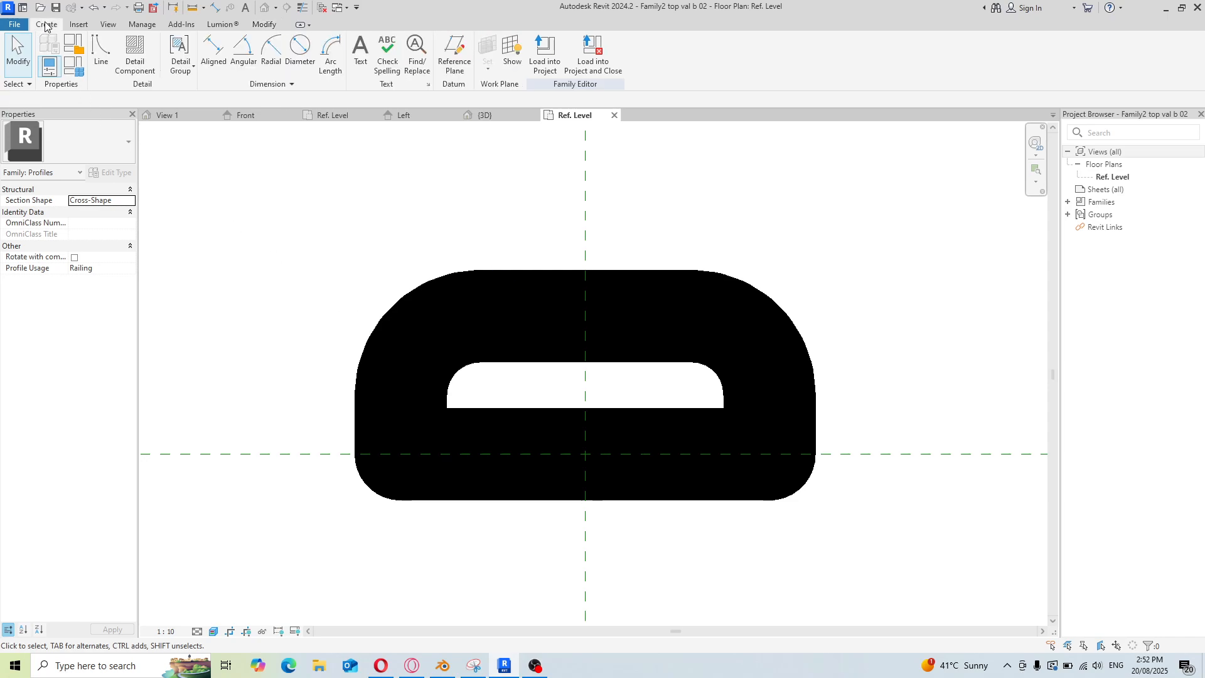
scroll(582, 370, "down", 3)
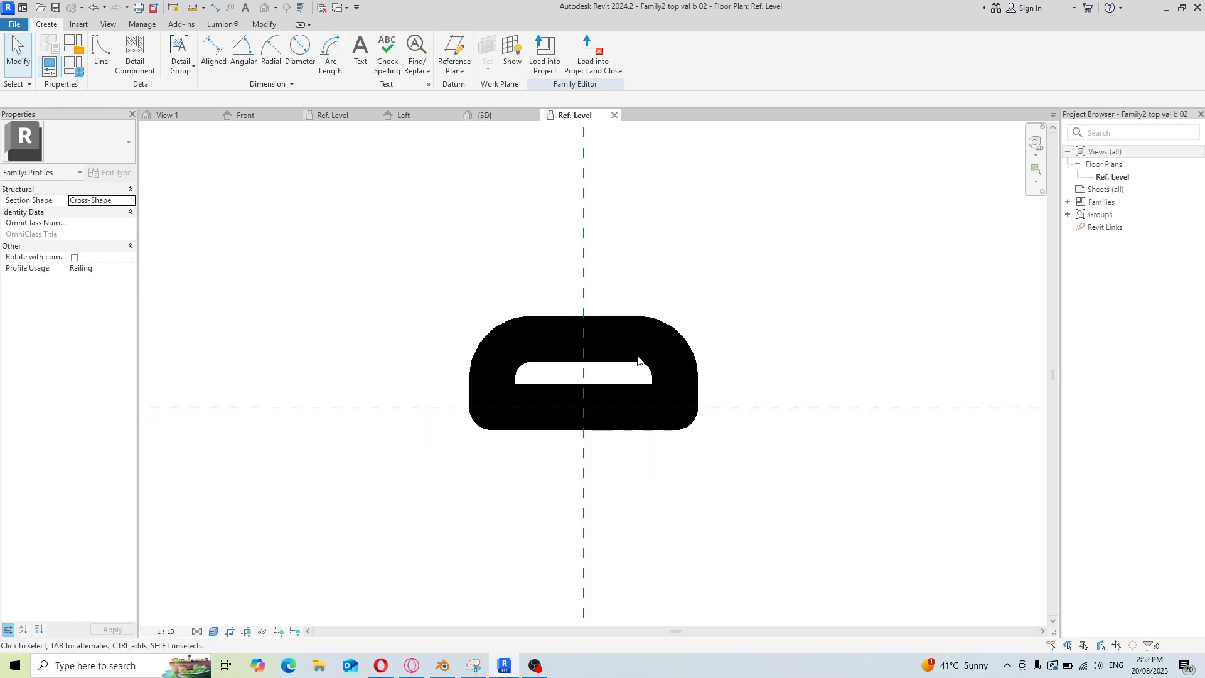
left_click(100, 54)
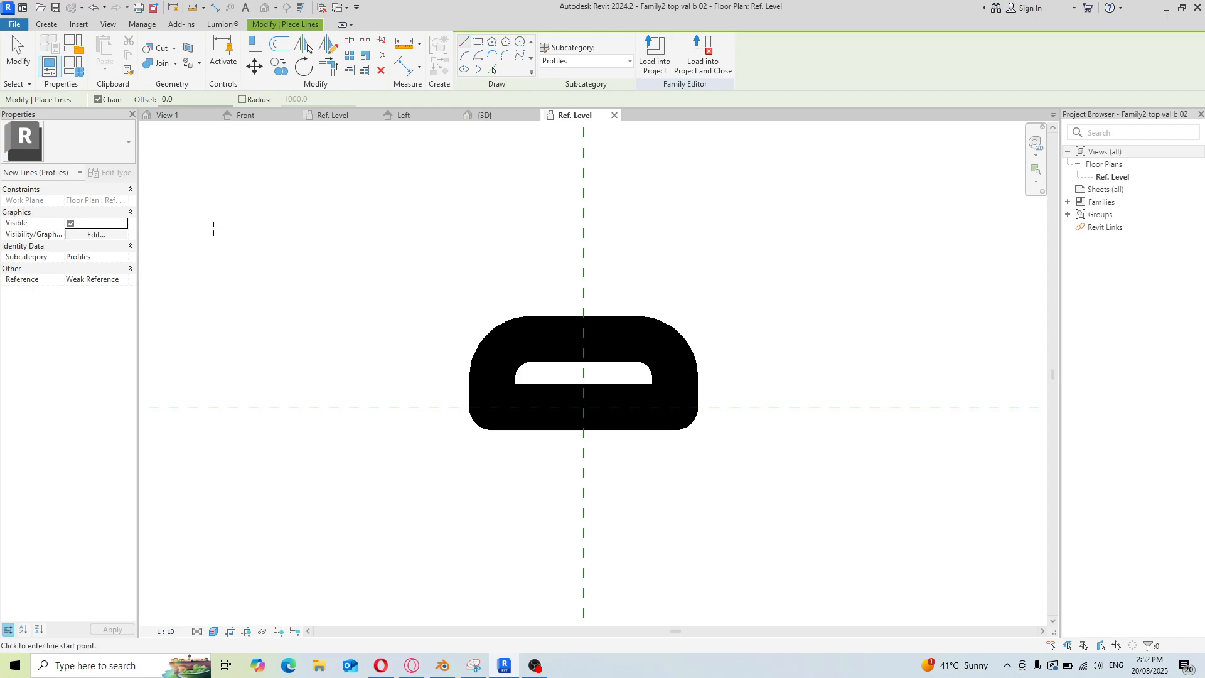
left_click(45, 25)
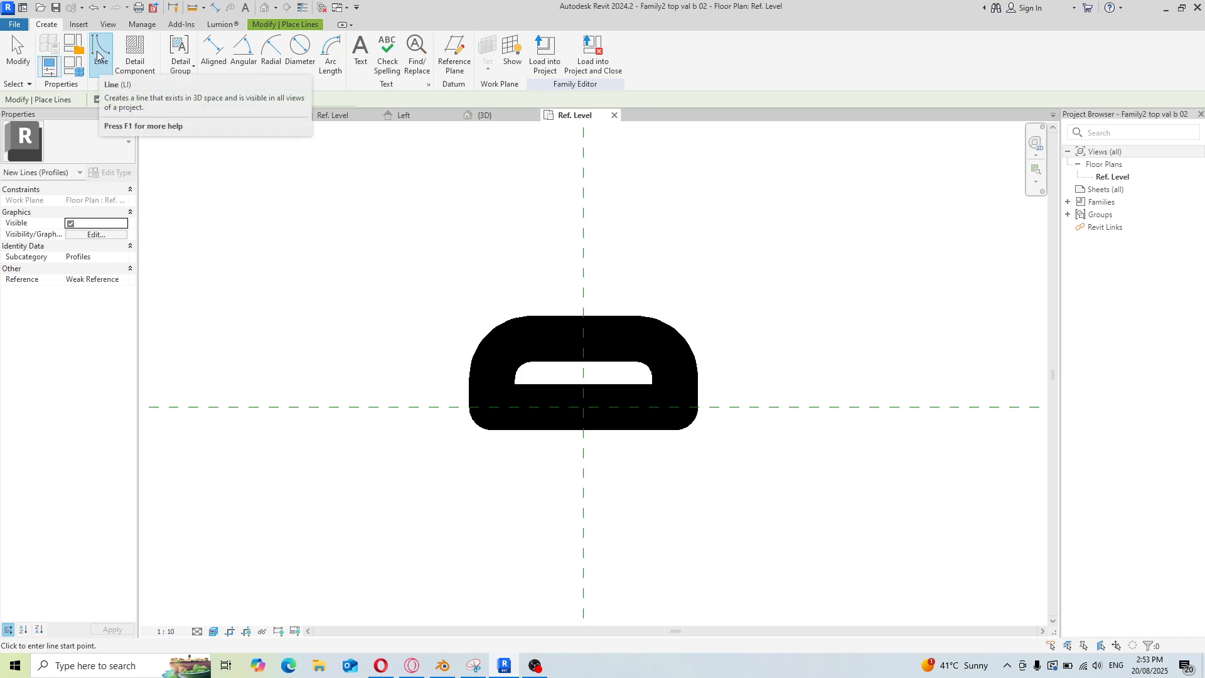
Create a new family from the Metric Profile-Rail template
left_click(14, 24)
mouse_move(30, 81)
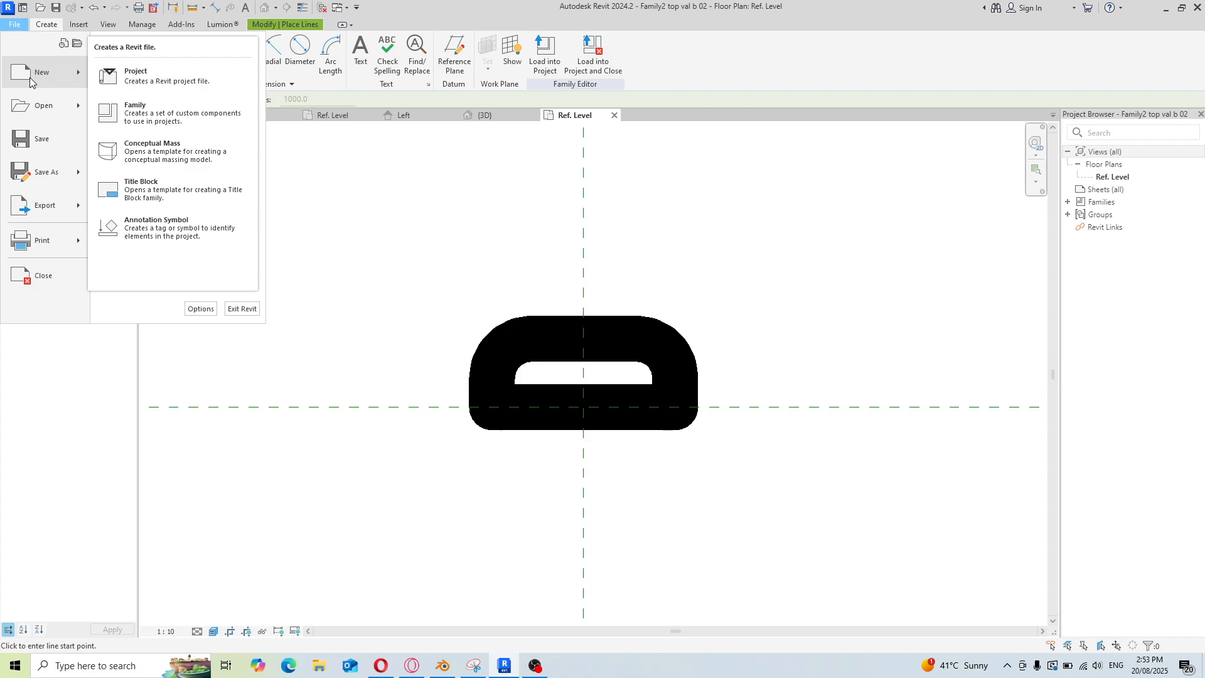
left_click(146, 122)
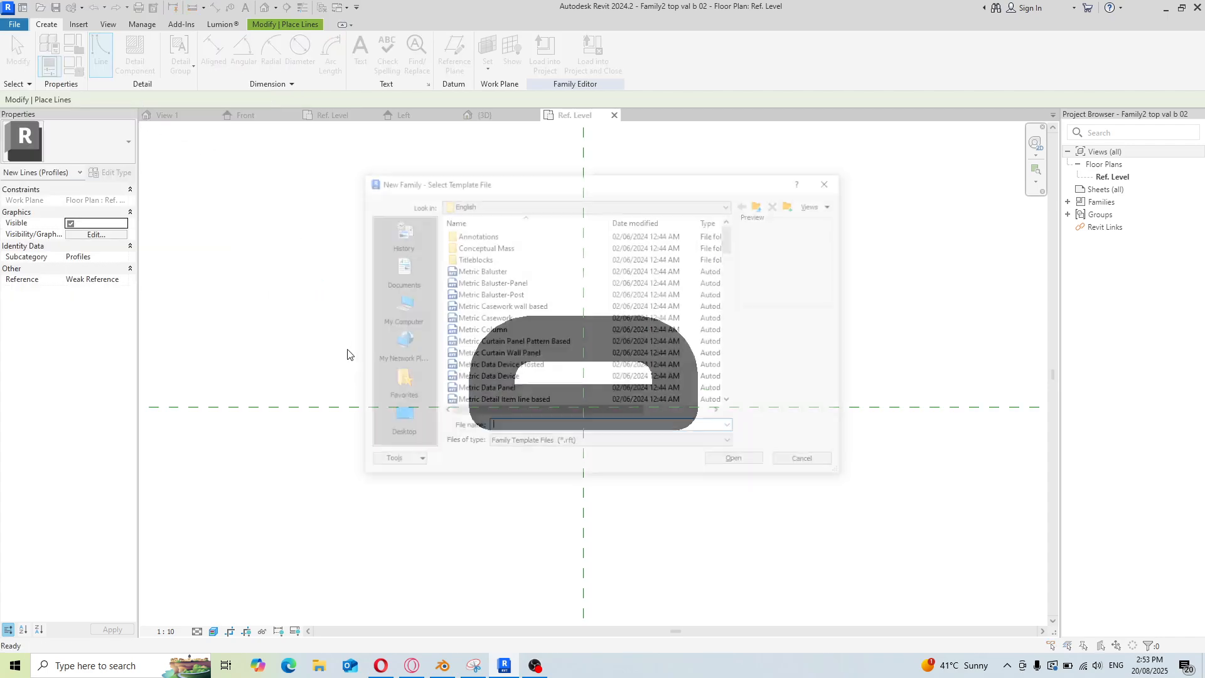
scroll(518, 307, "down", 3)
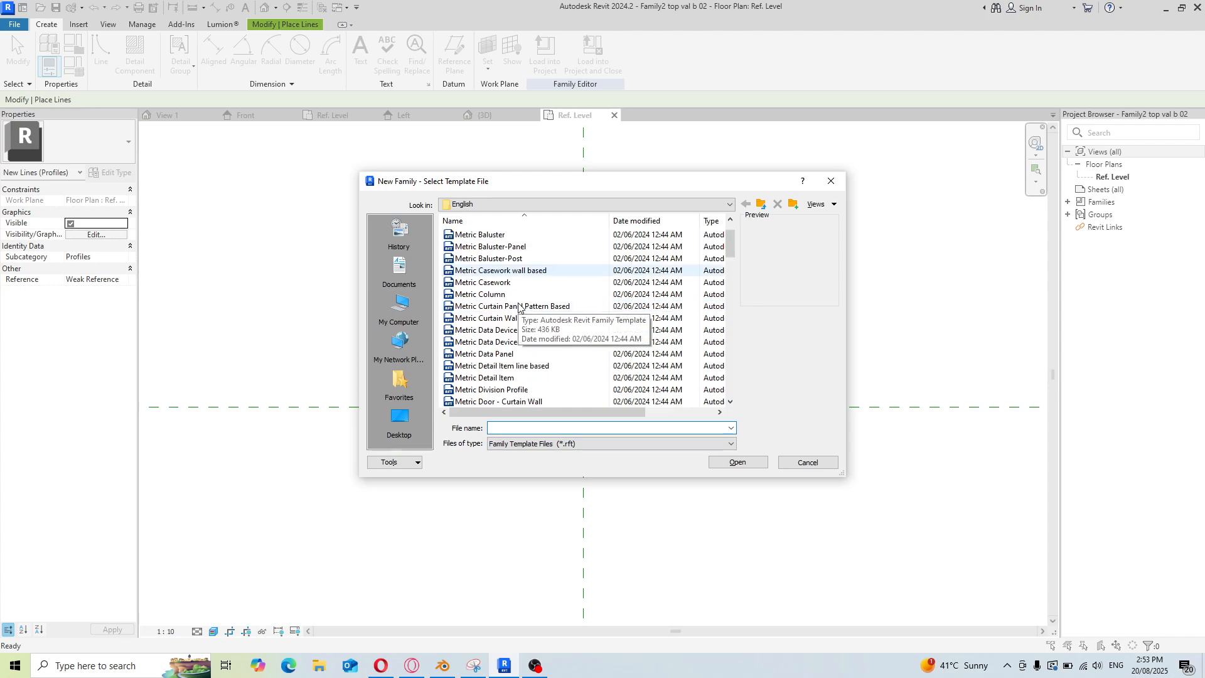
scroll(506, 354, "down", 2)
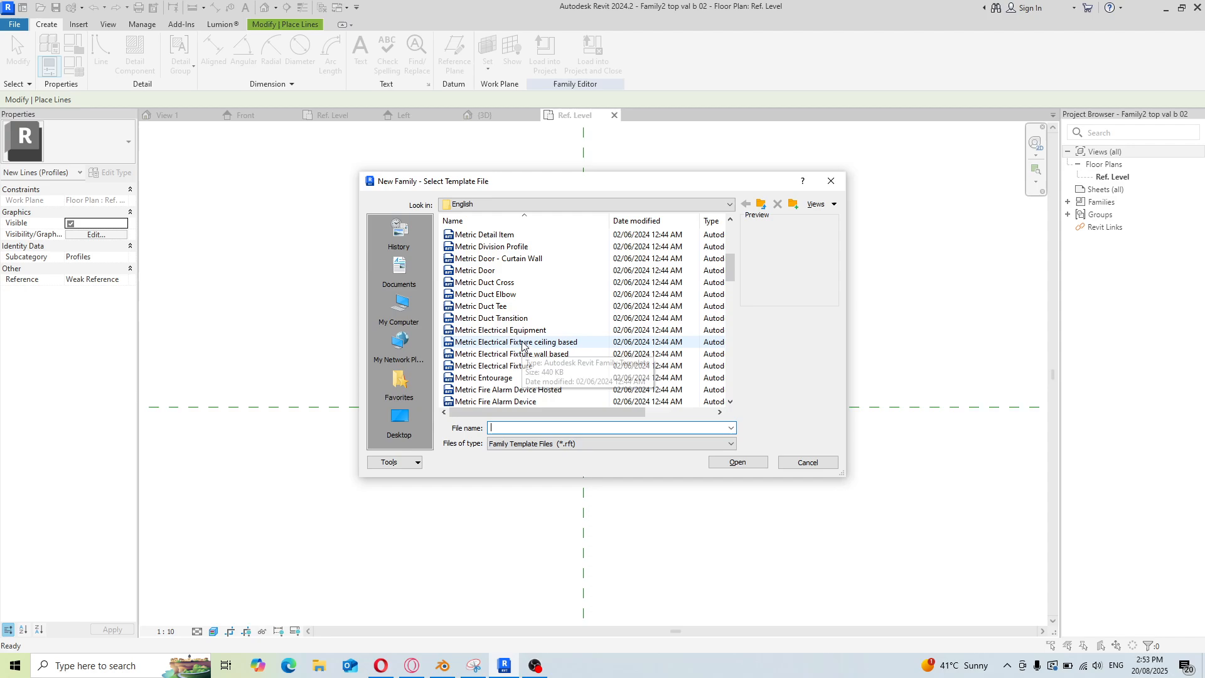
scroll(521, 336, "down", 1)
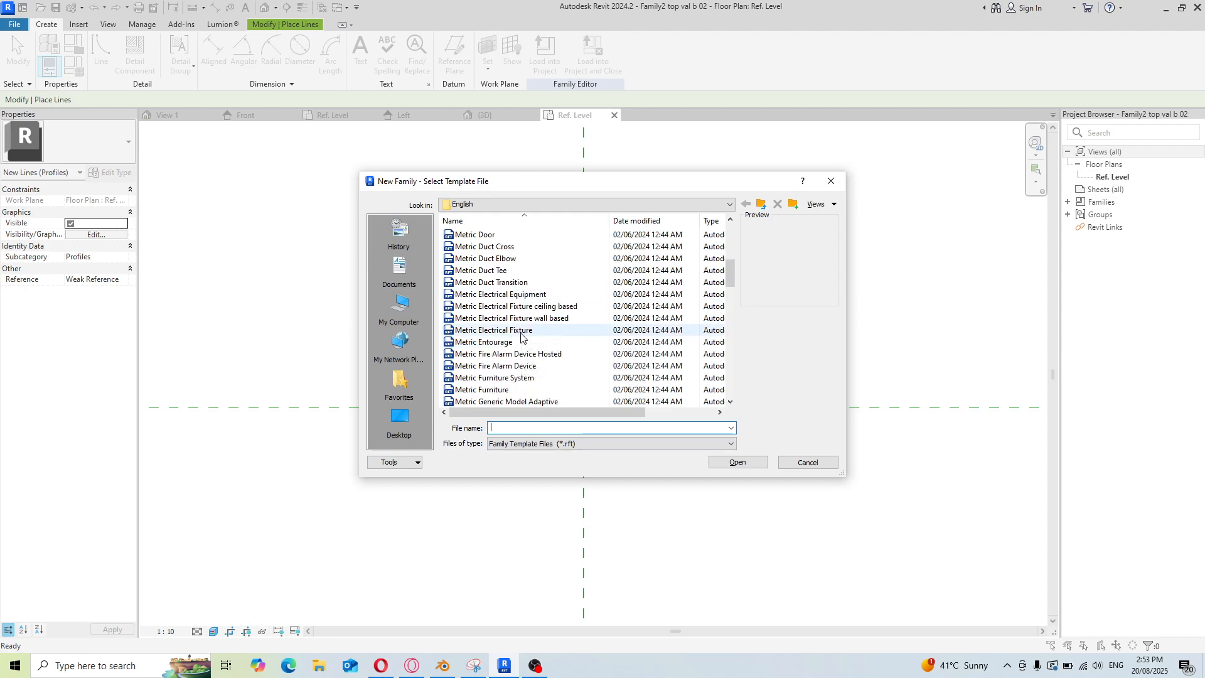
scroll(521, 339, "down", 5)
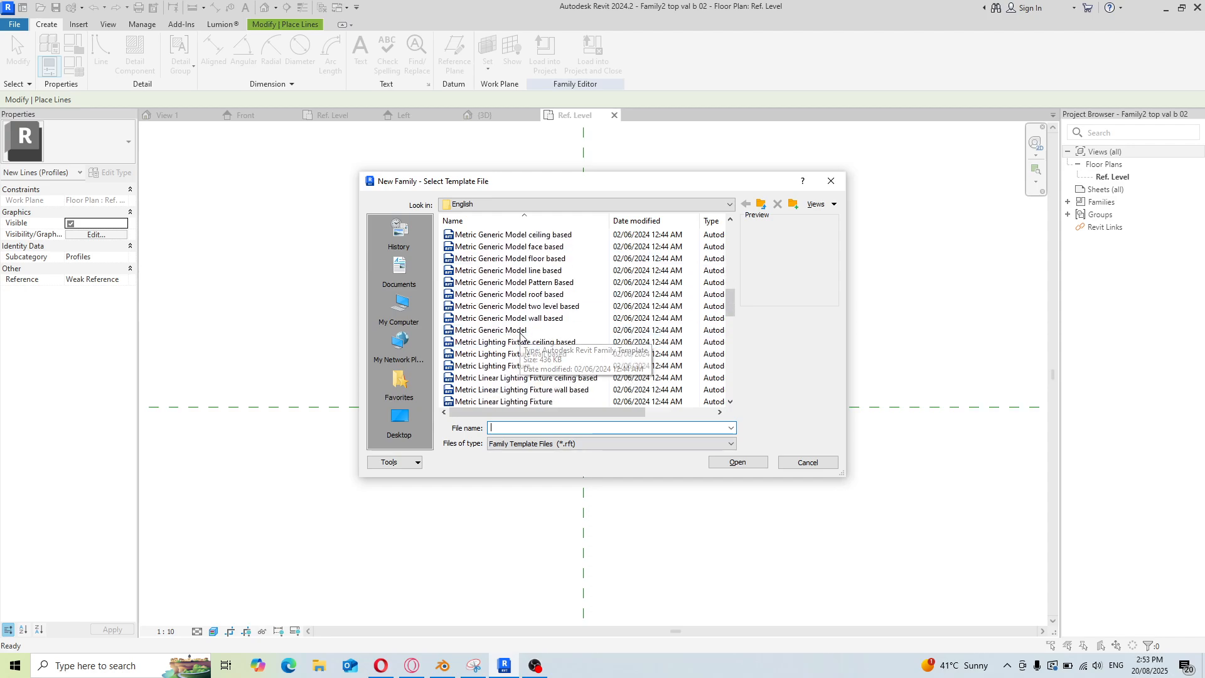
scroll(522, 371, "up", 8)
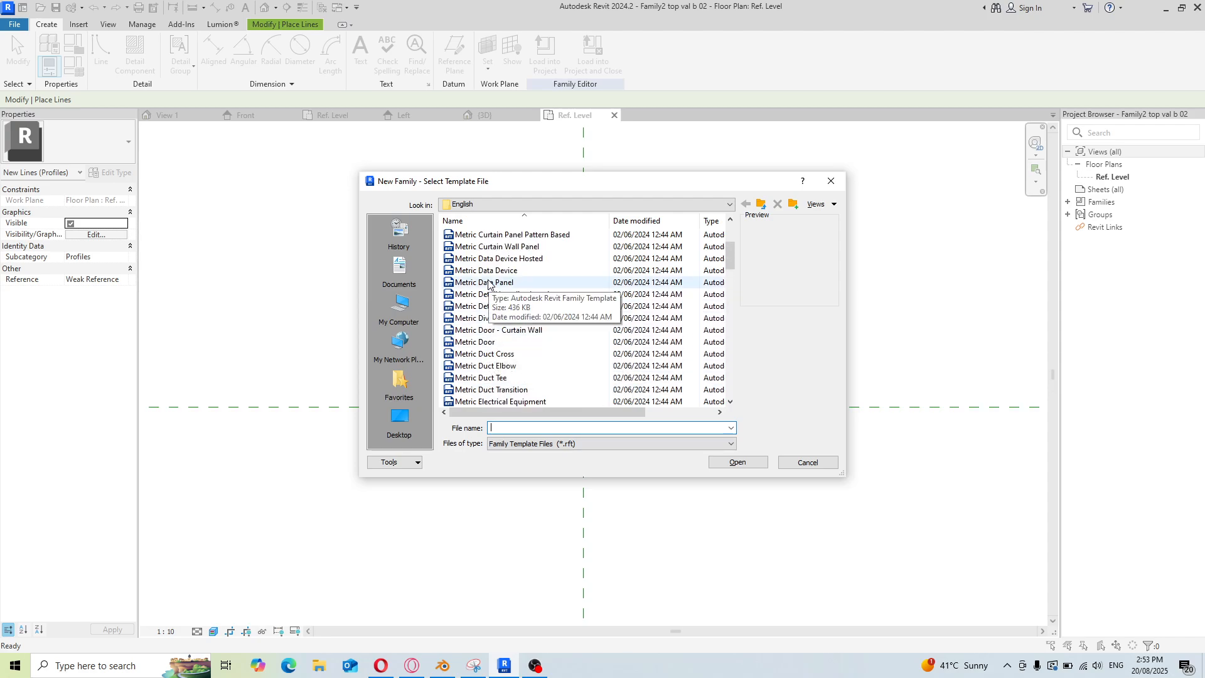
scroll(489, 284, "up", 3)
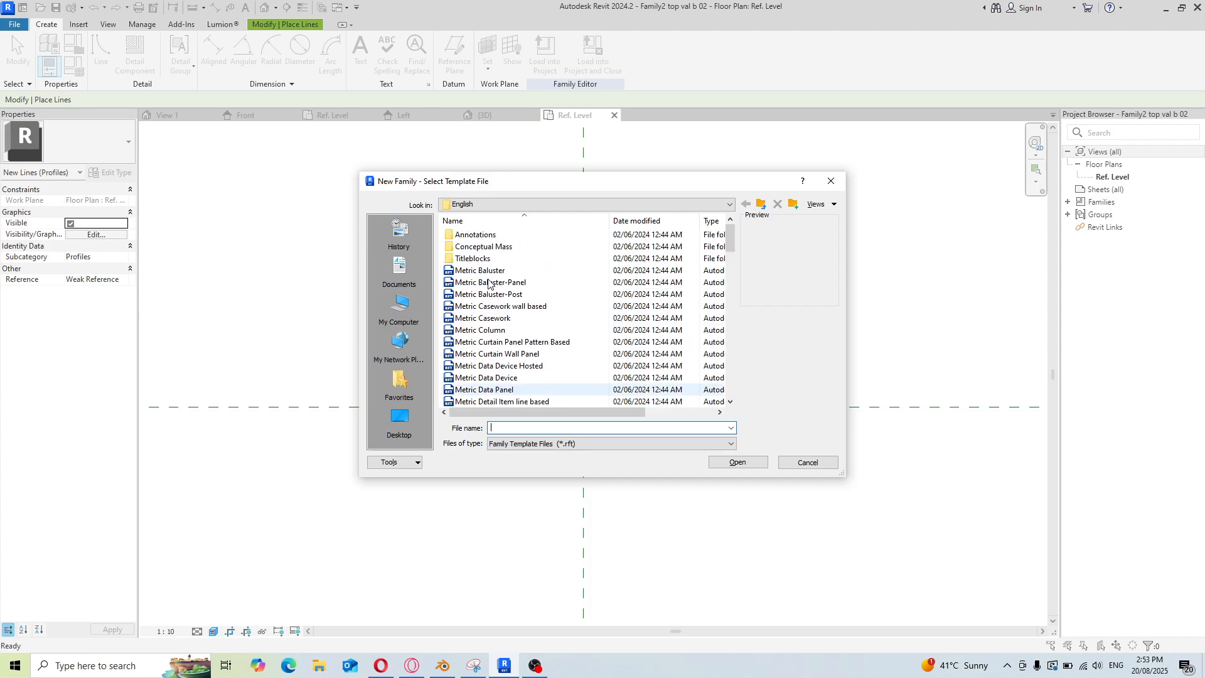
scroll(501, 328, "down", 1)
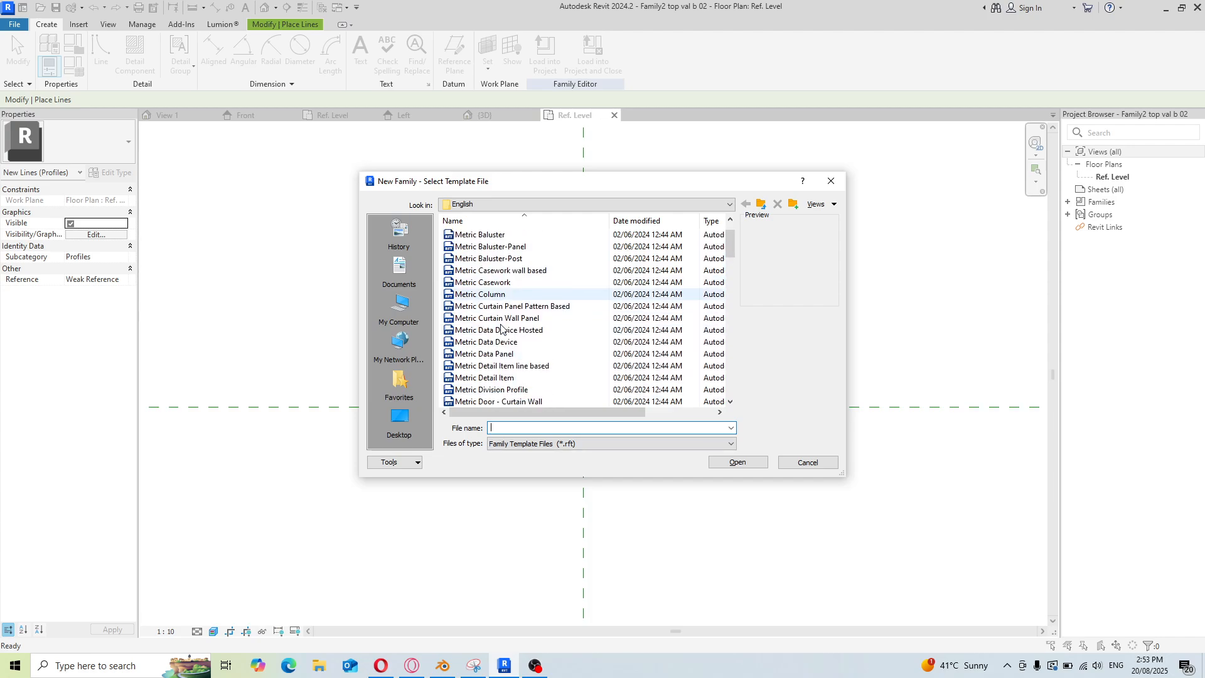
scroll(501, 327, "down", 1)
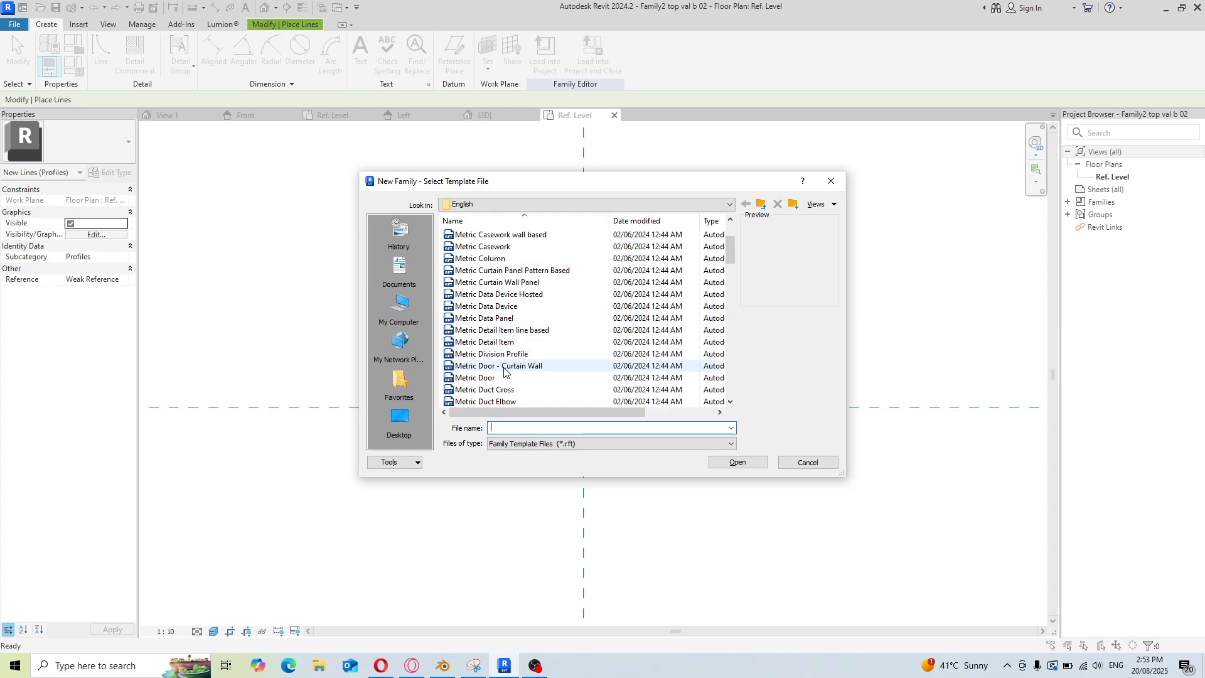
scroll(498, 364, "down", 4)
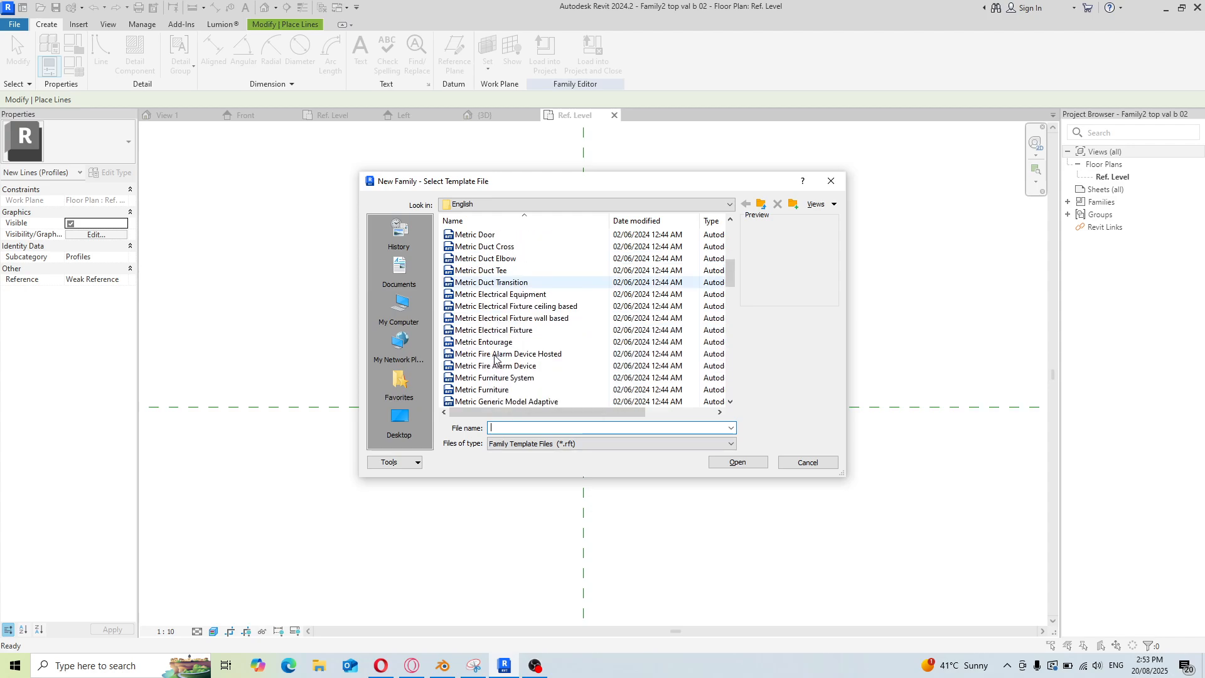
scroll(495, 356, "down", 3)
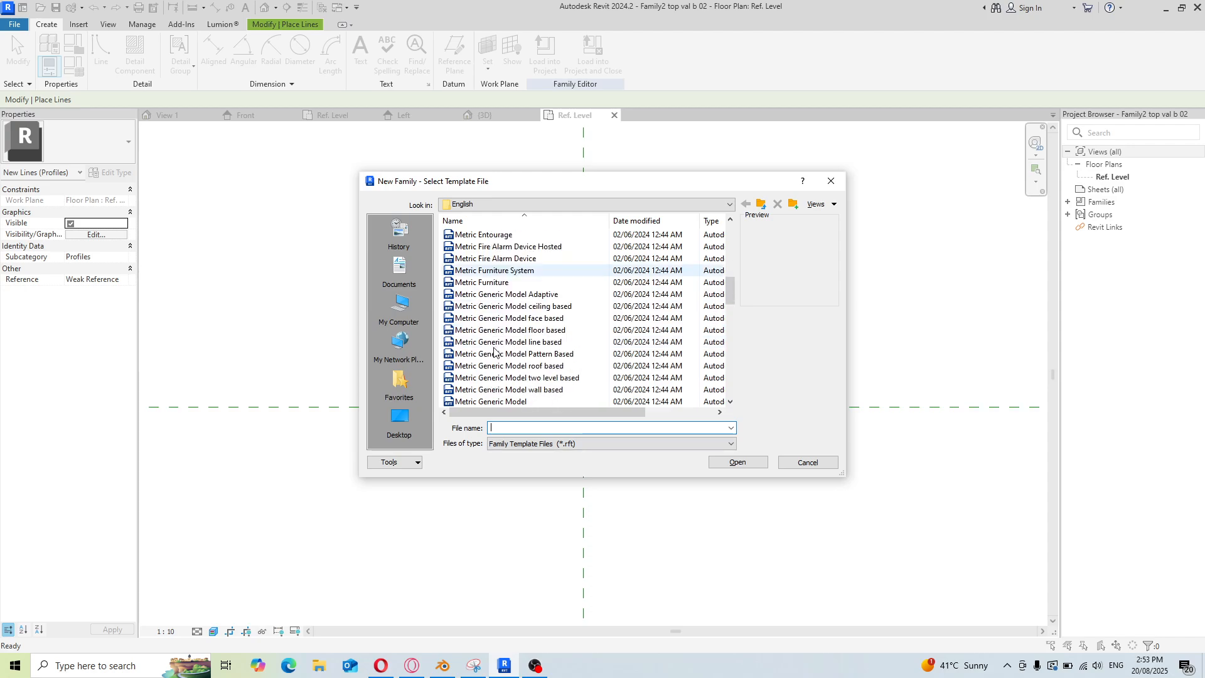
scroll(496, 345, "down", 7)
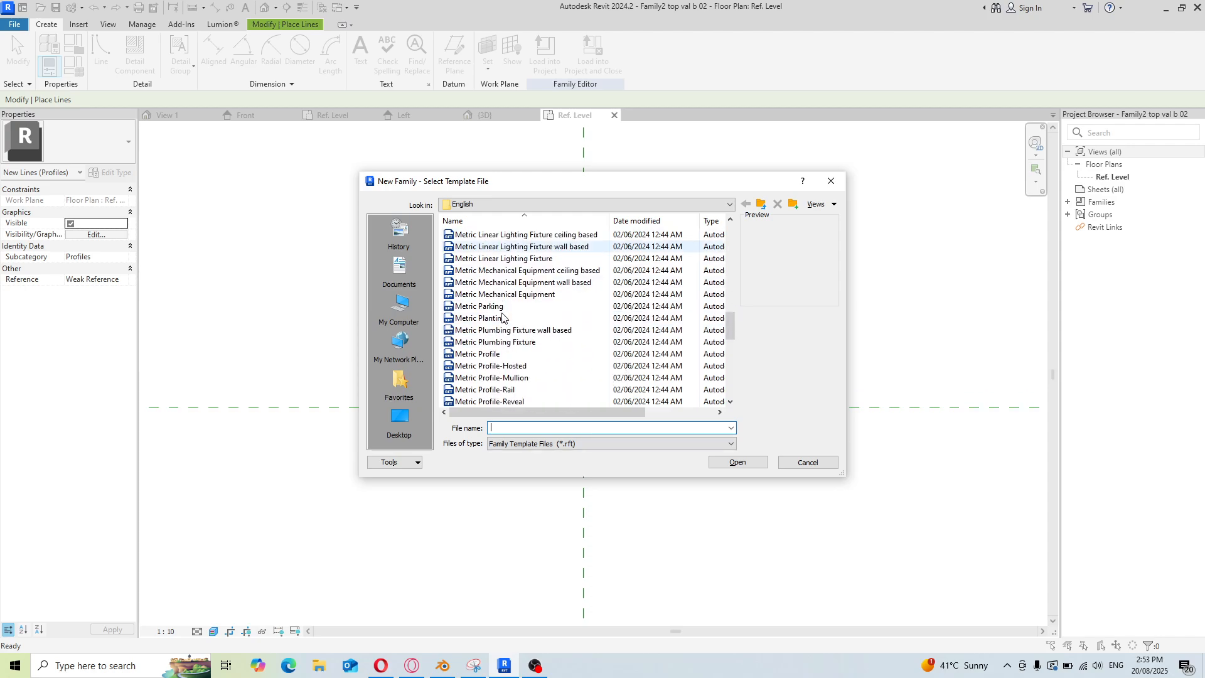
scroll(502, 332, "down", 1)
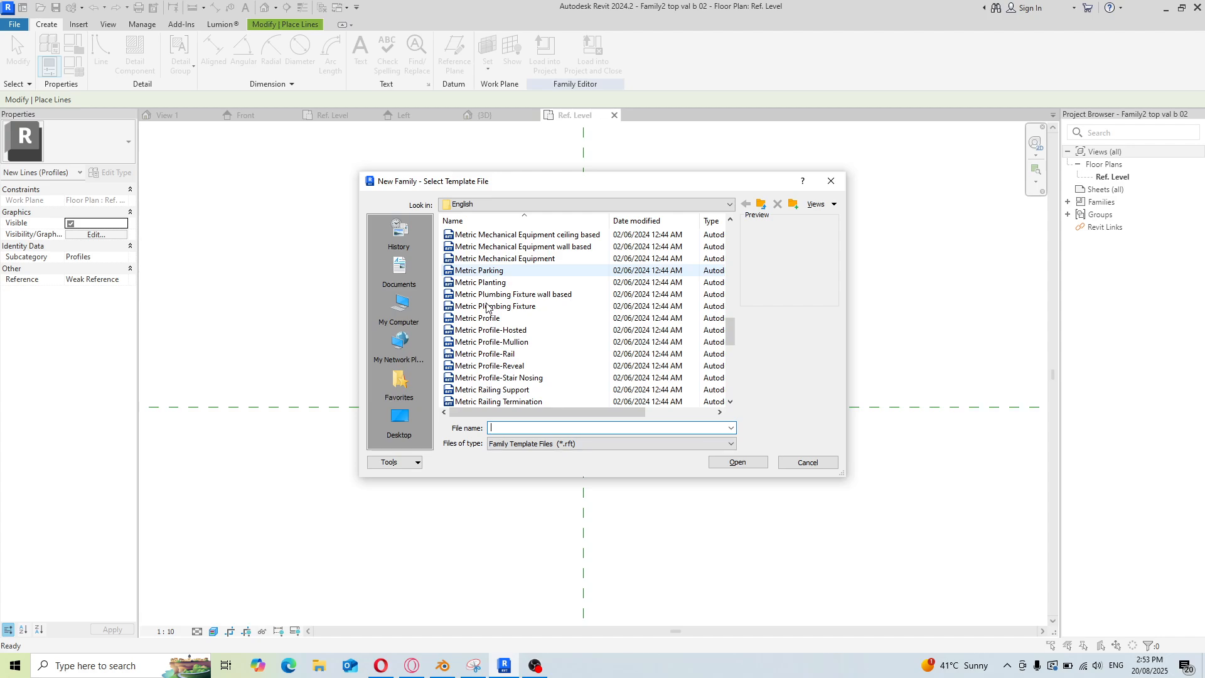
left_click(502, 354)
left_click(735, 462)
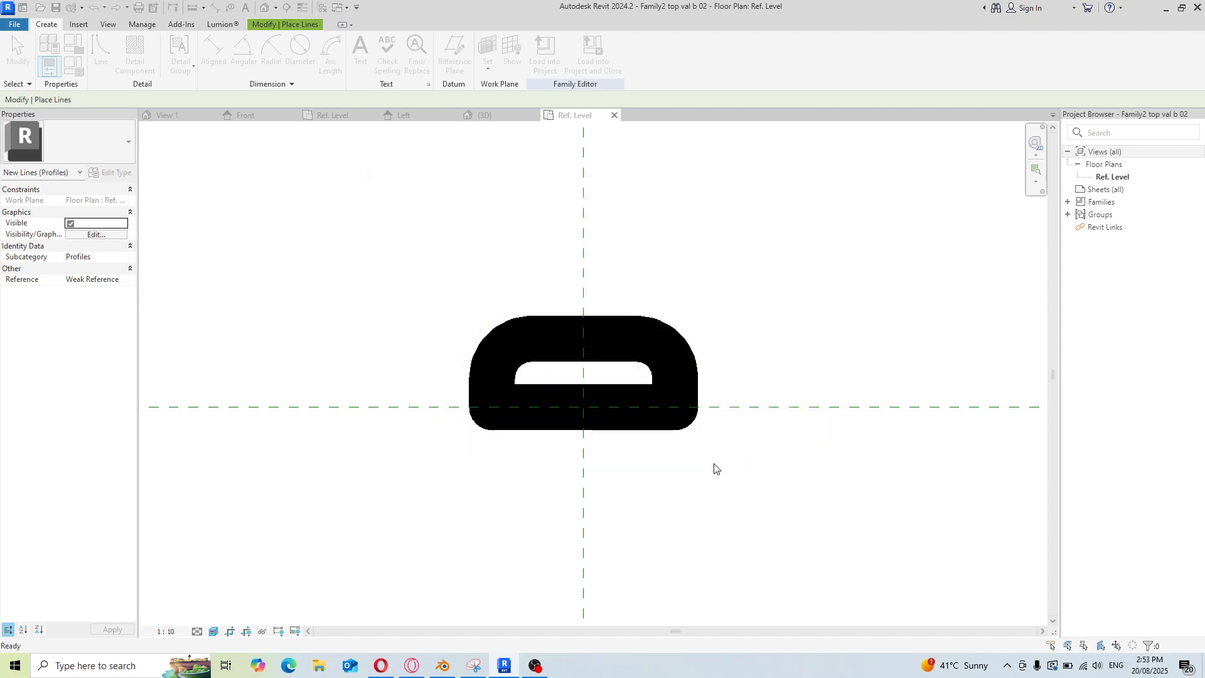
Draw a rectangle about 75 by 45 just below Rail Top, centred on the Rail Centerline
scroll(383, 291, "up", 2)
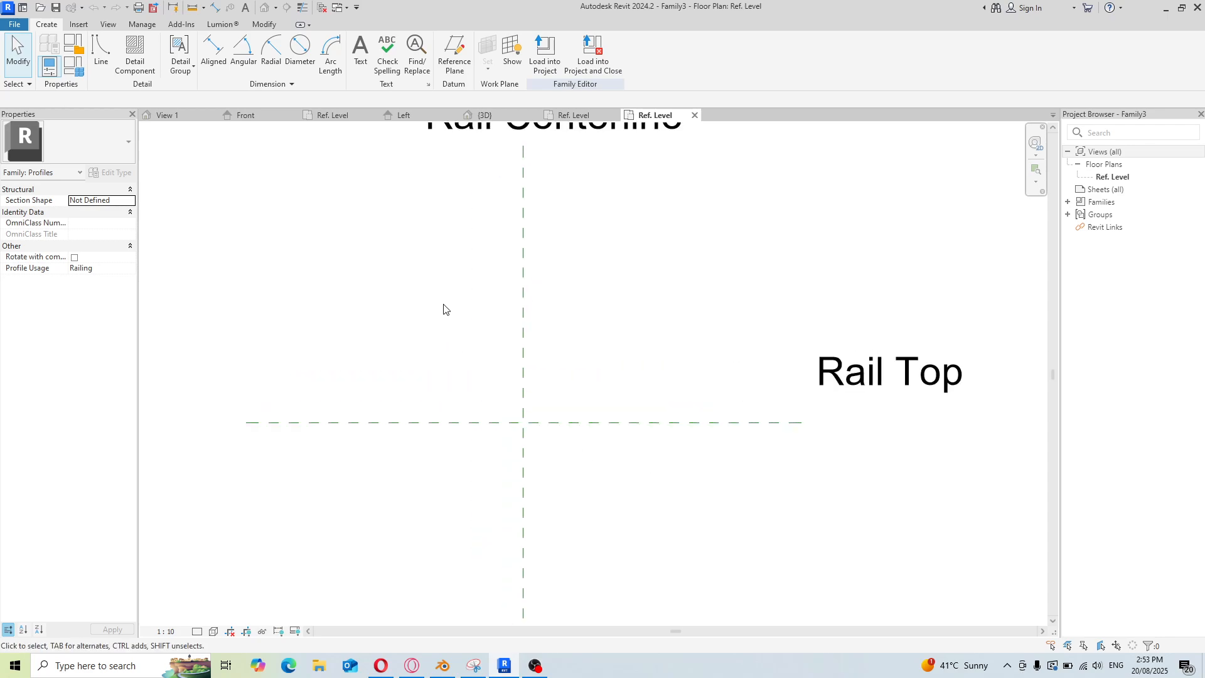
scroll(567, 345, "down", 1)
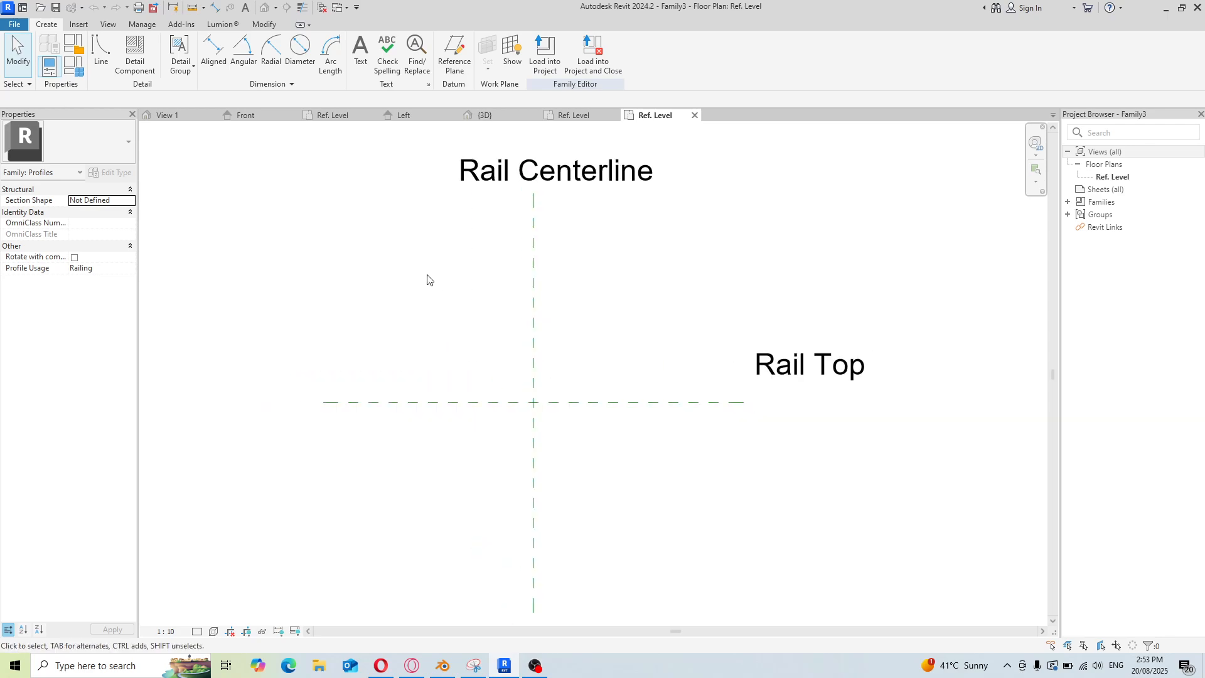
left_click(101, 47)
left_click(533, 402)
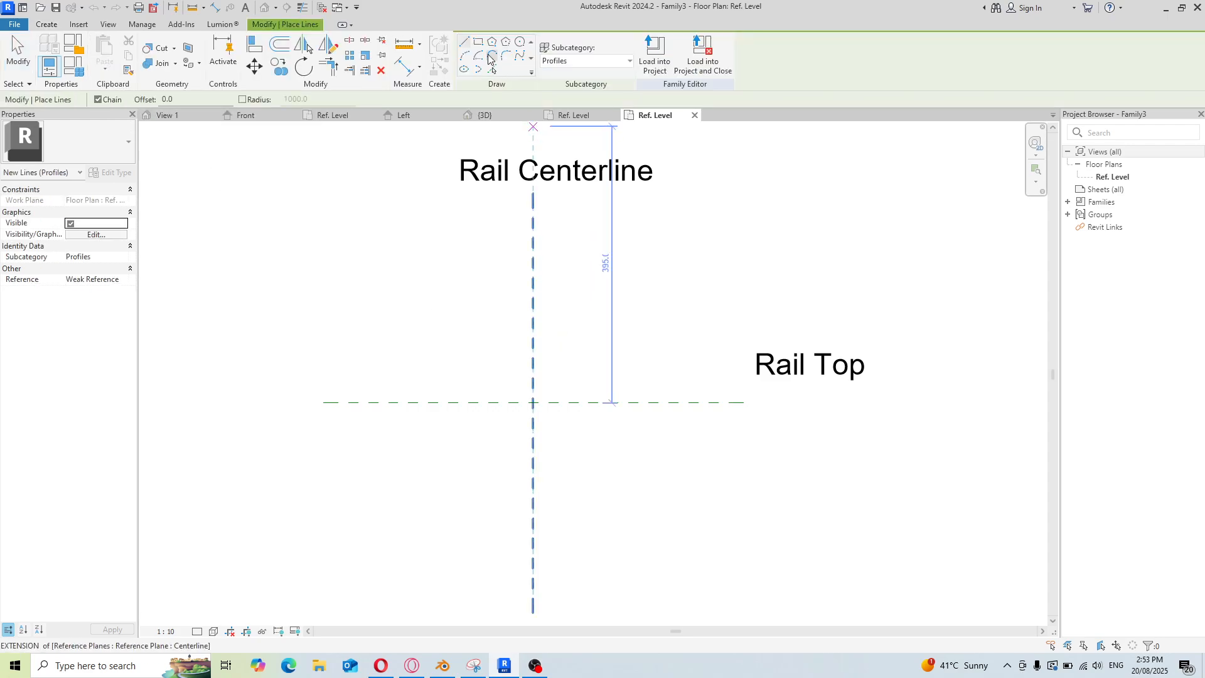
left_click(478, 41)
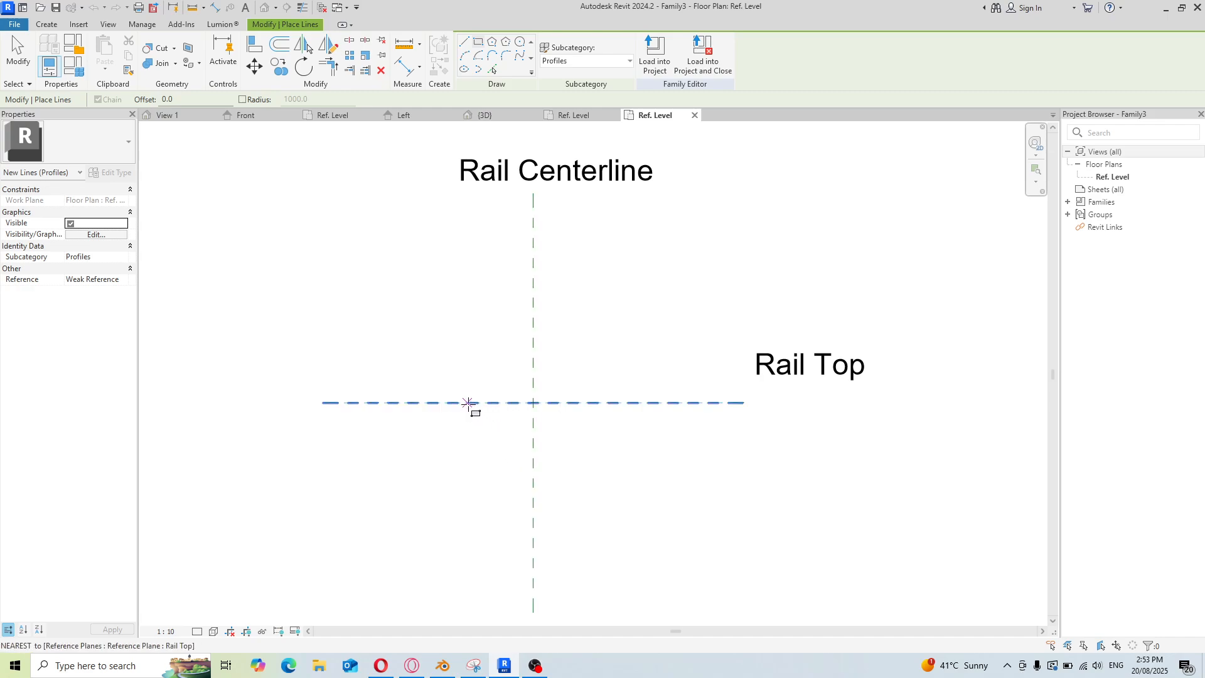
left_click(510, 403)
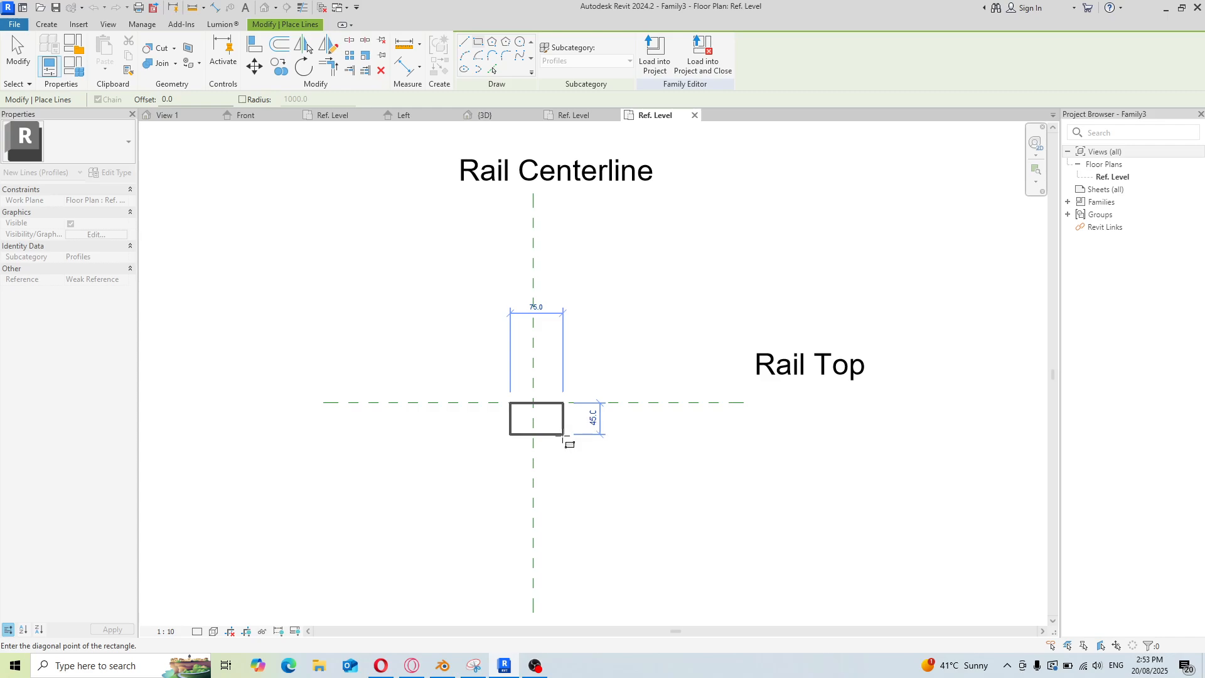
left_click(563, 434)
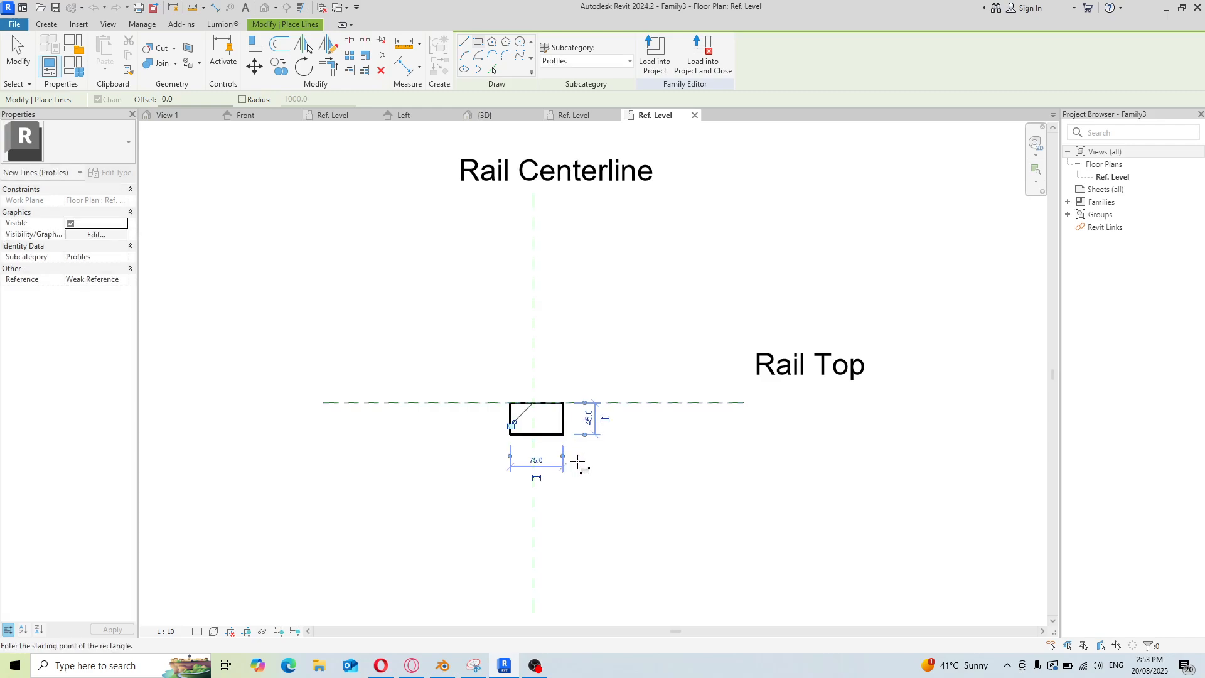
scroll(590, 389, "up", 2)
right_click(535, 359)
left_click(551, 363)
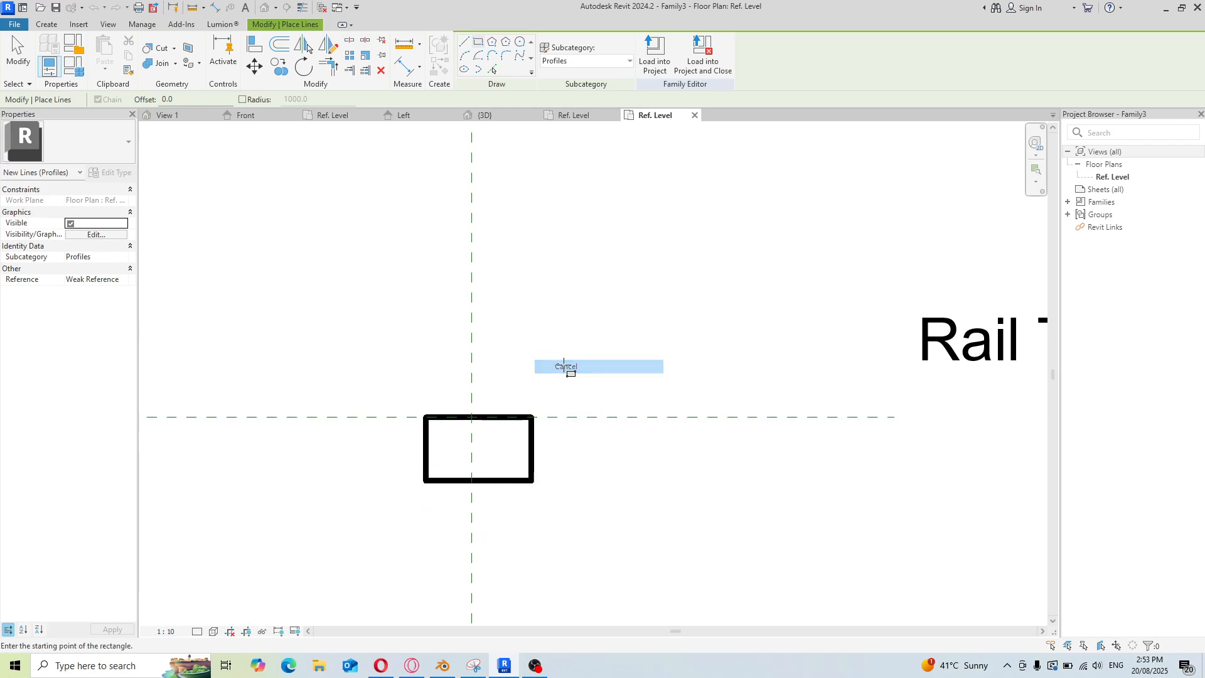
right_click(575, 343)
left_click(600, 349)
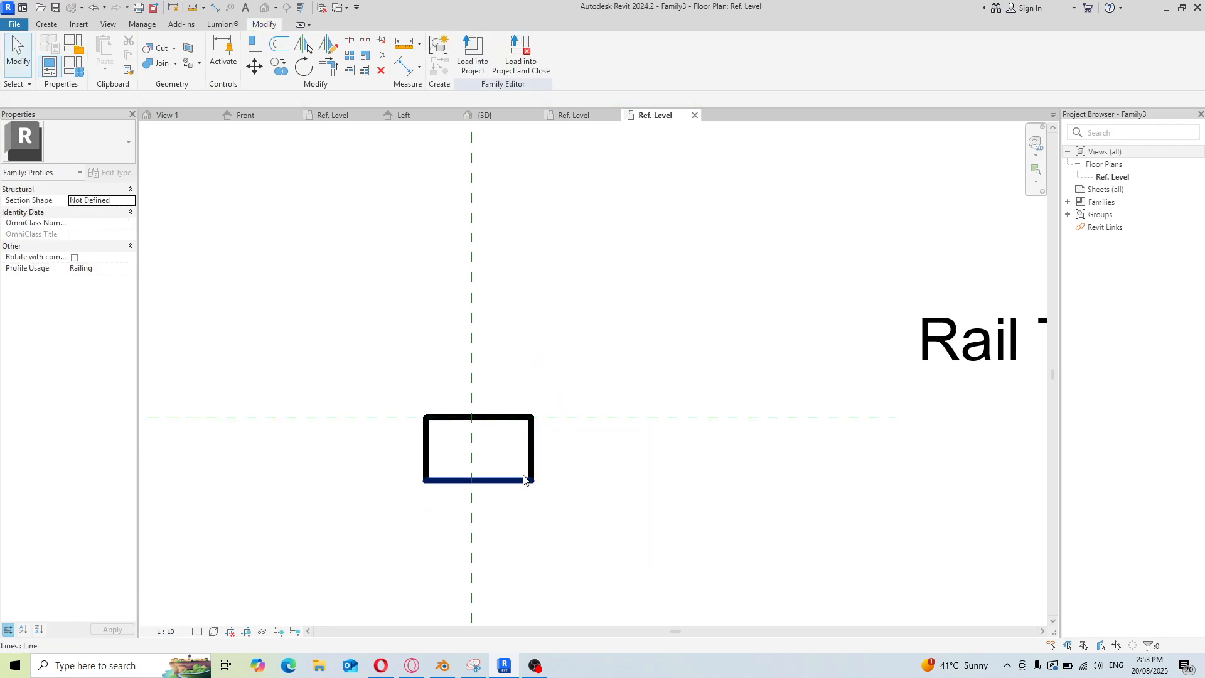
left_click(532, 464)
scroll(461, 529, "up", 2)
scroll(462, 529, "up", 1)
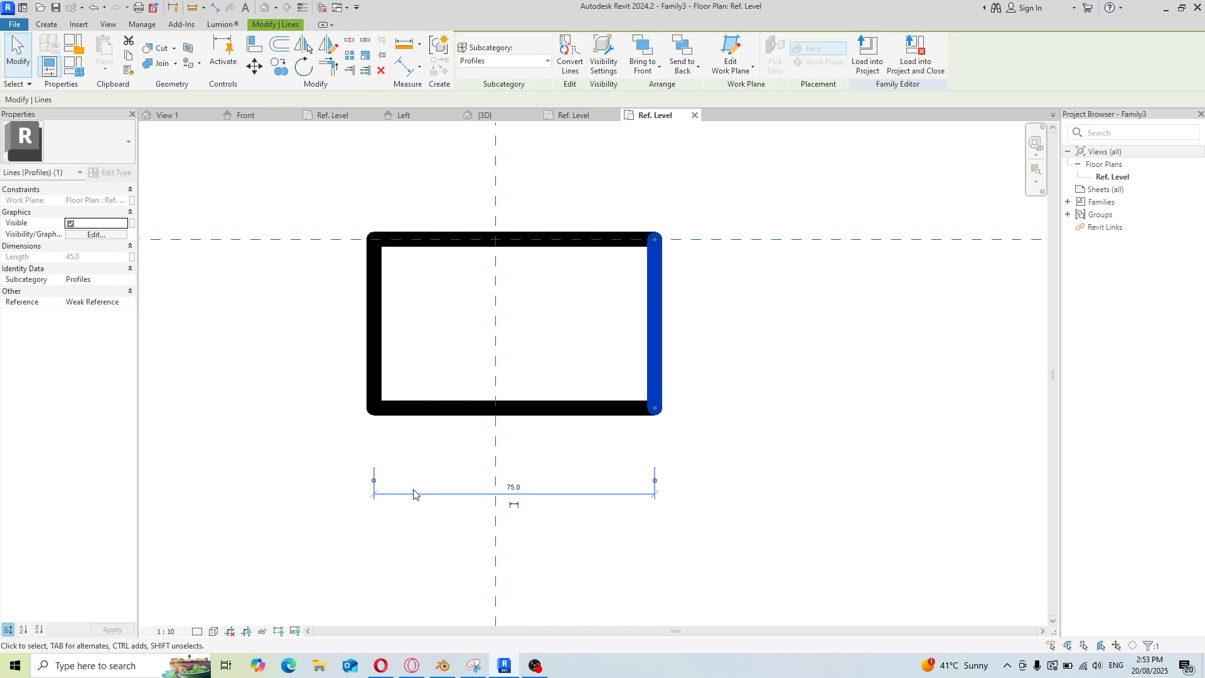
right_click(288, 350)
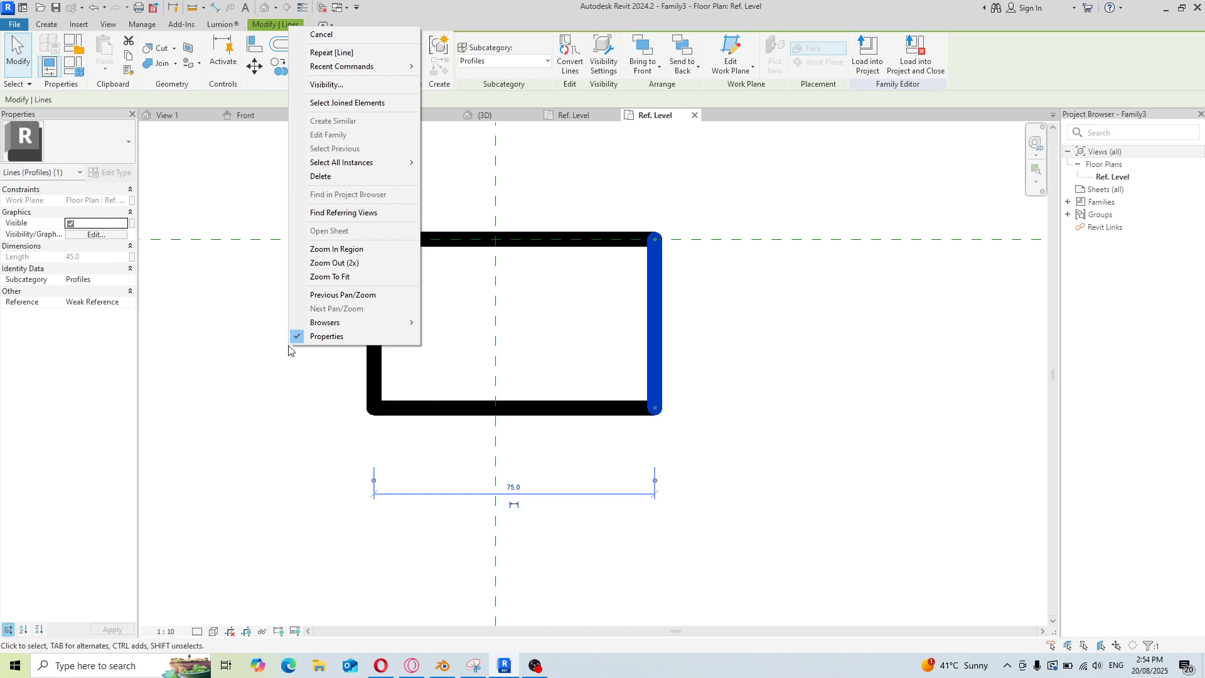
left_click(344, 84)
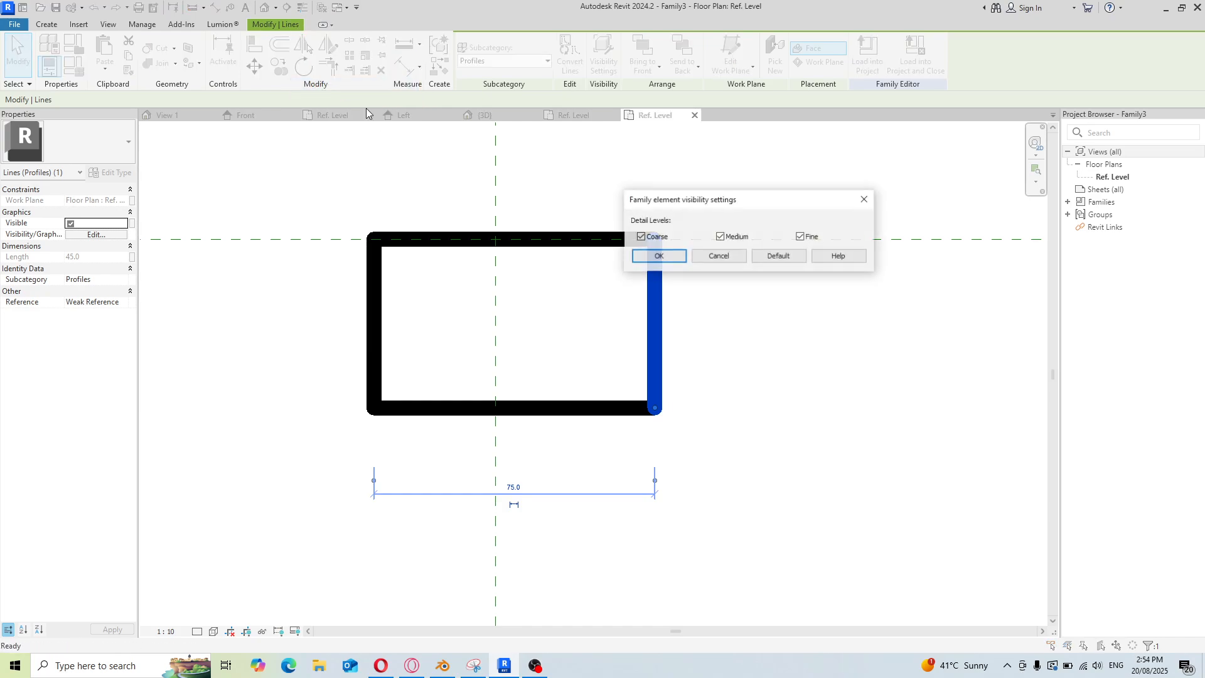
left_click(718, 259)
left_click(727, 480)
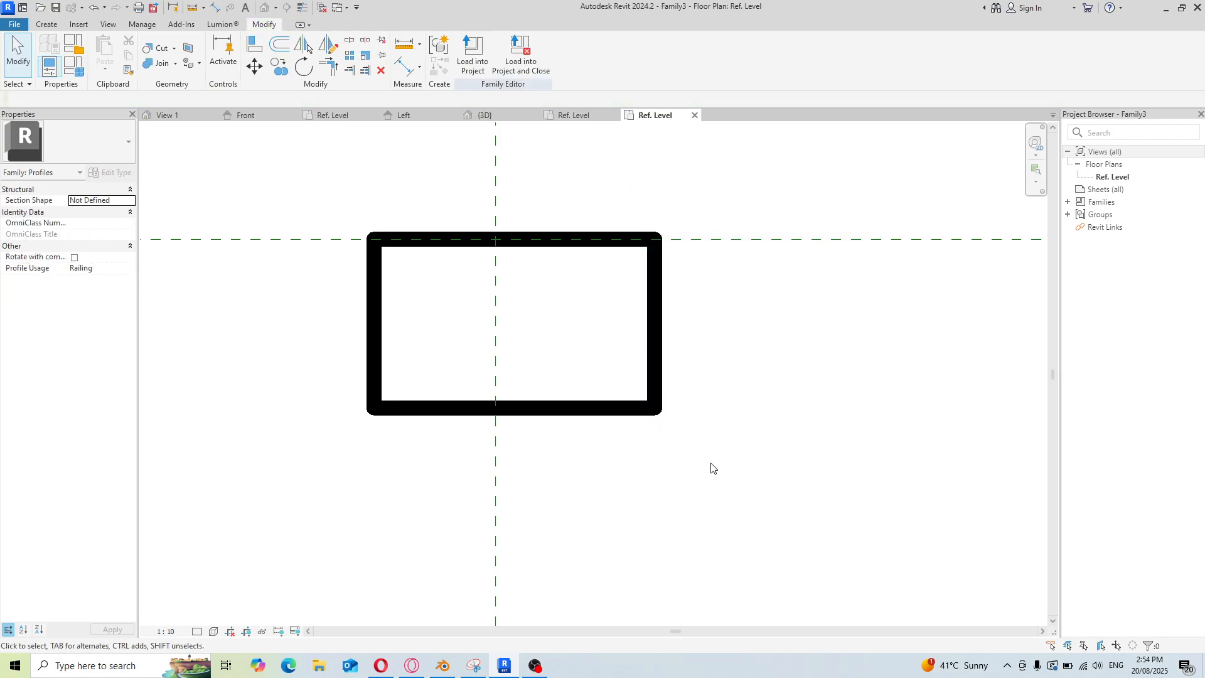
Set the project's Distance units rounding to 2 decimal places
key("u")
key("n")
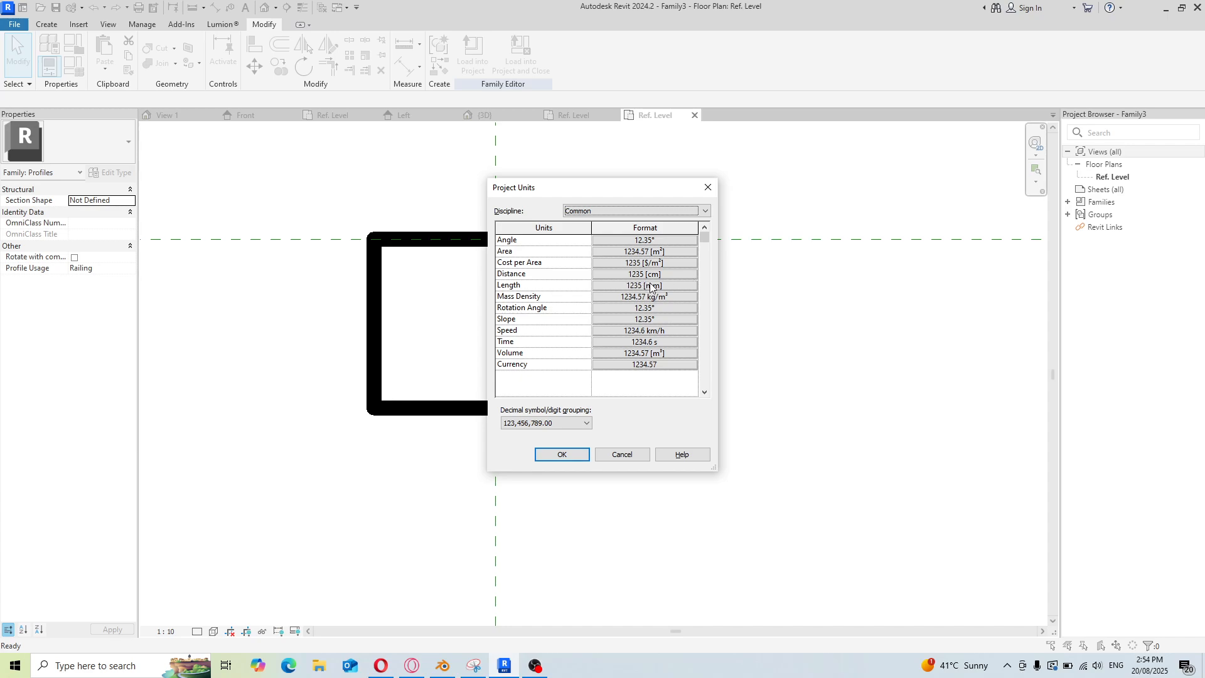
left_click(694, 273)
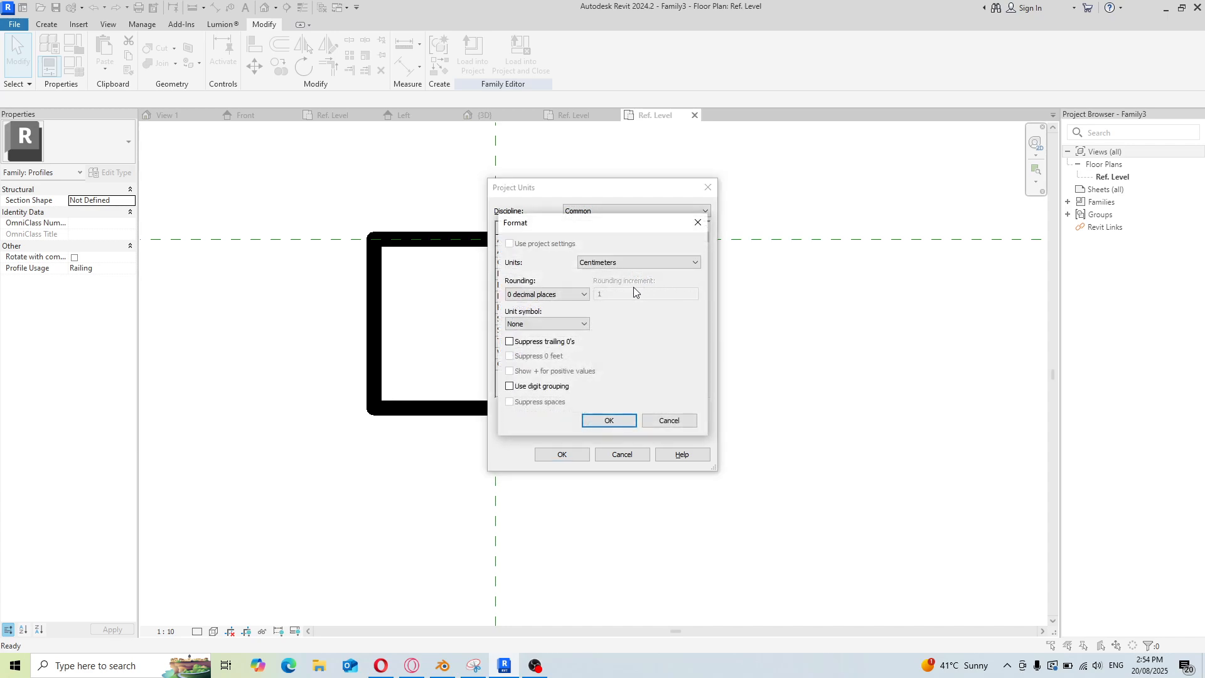
left_click(583, 295)
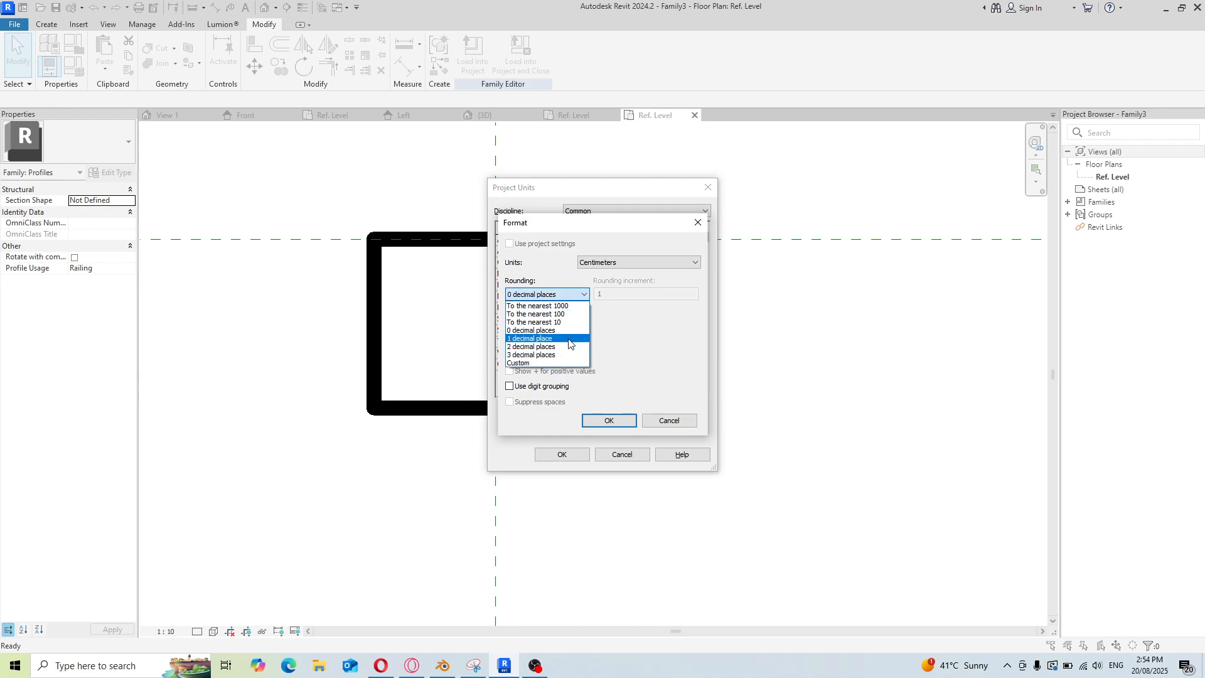
left_click(564, 347)
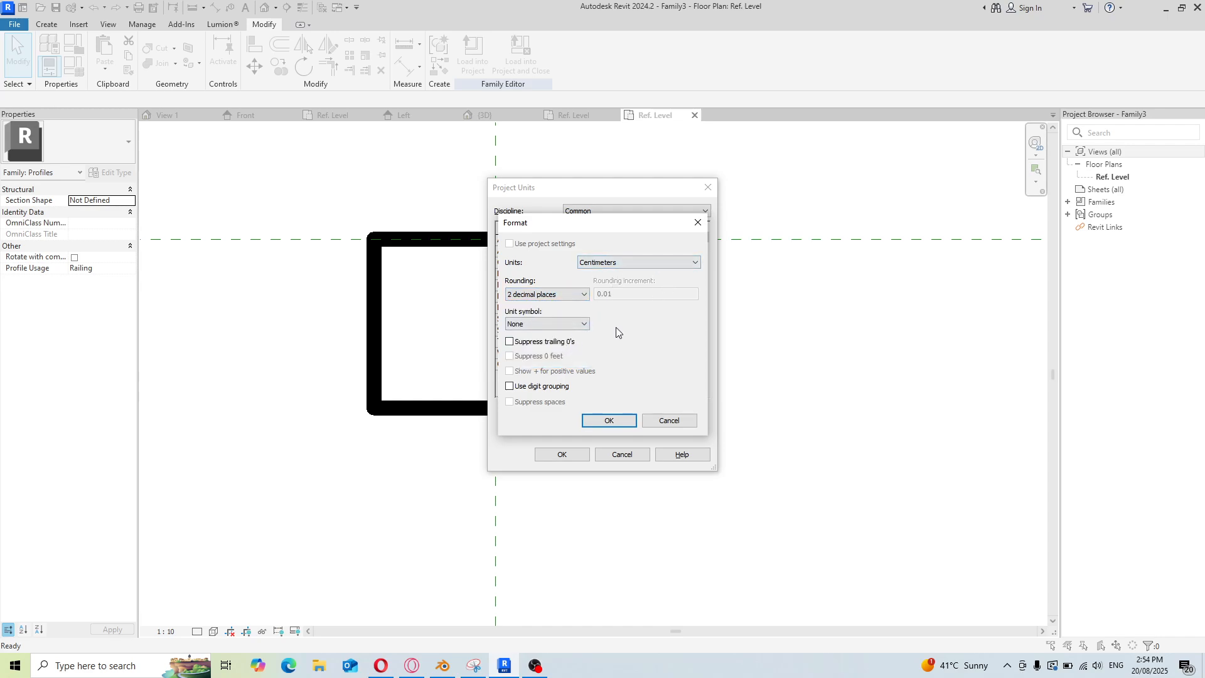
left_click(622, 425)
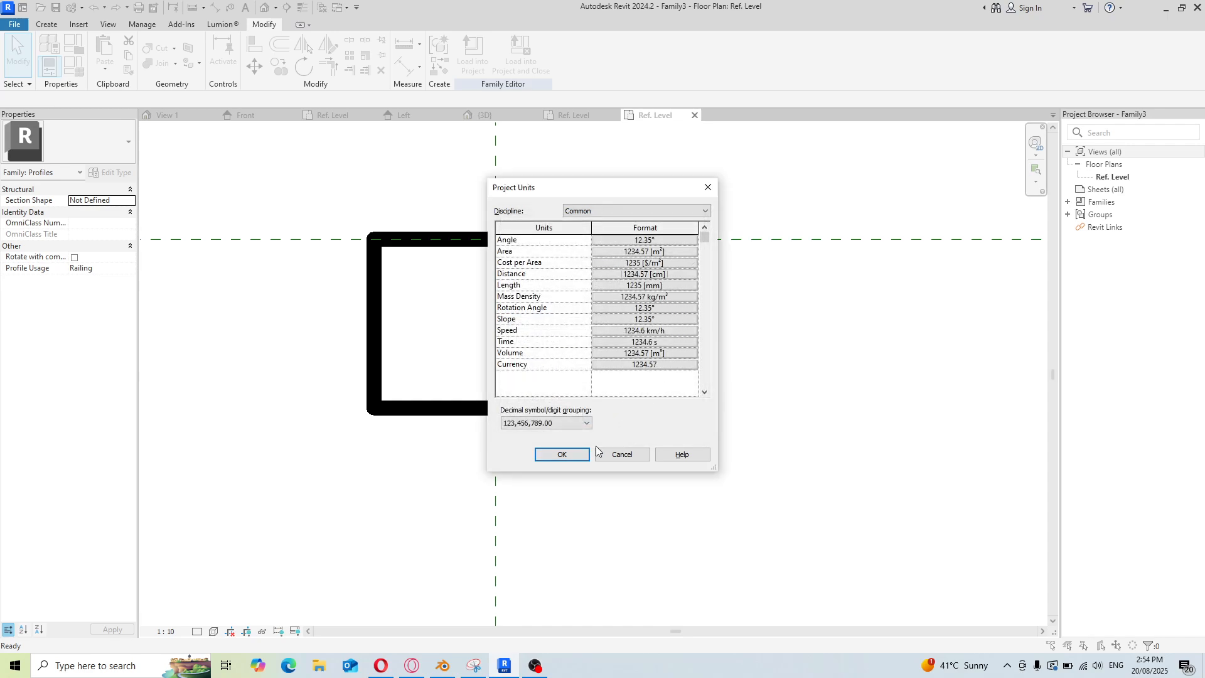
left_click(561, 453)
Place the right edge of the rectangle 8 from the Rail Centerline
left_click(651, 352)
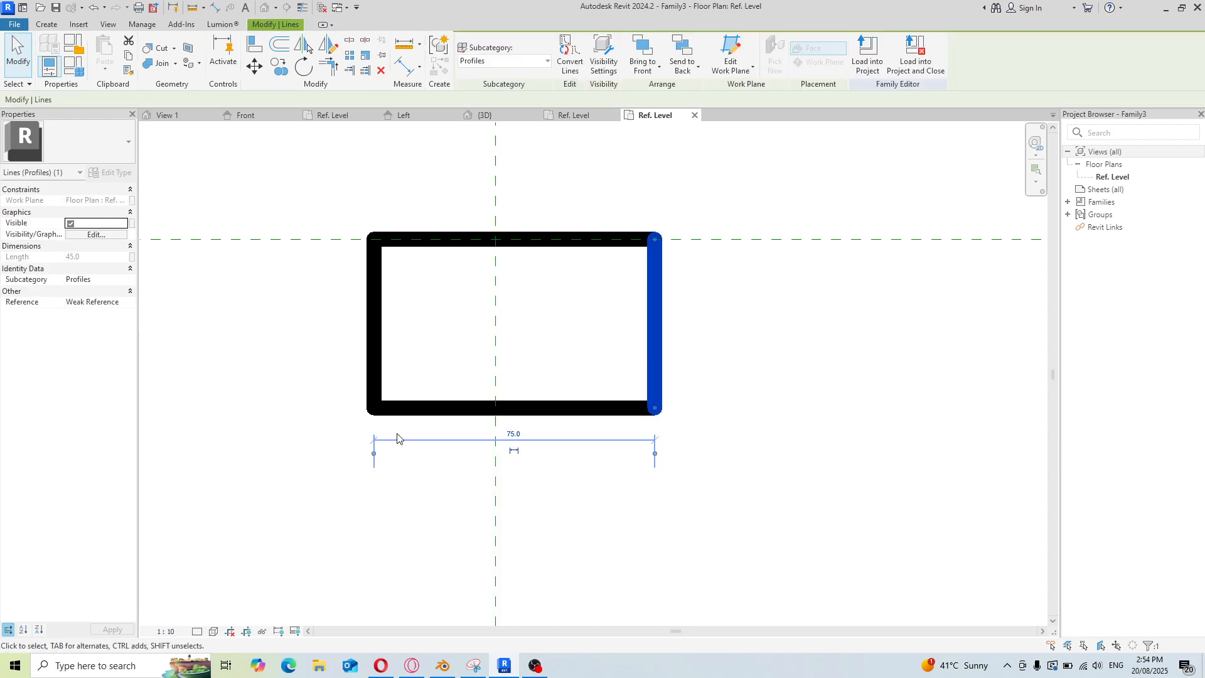
left_click_drag(374, 454, 496, 468)
left_click(575, 436)
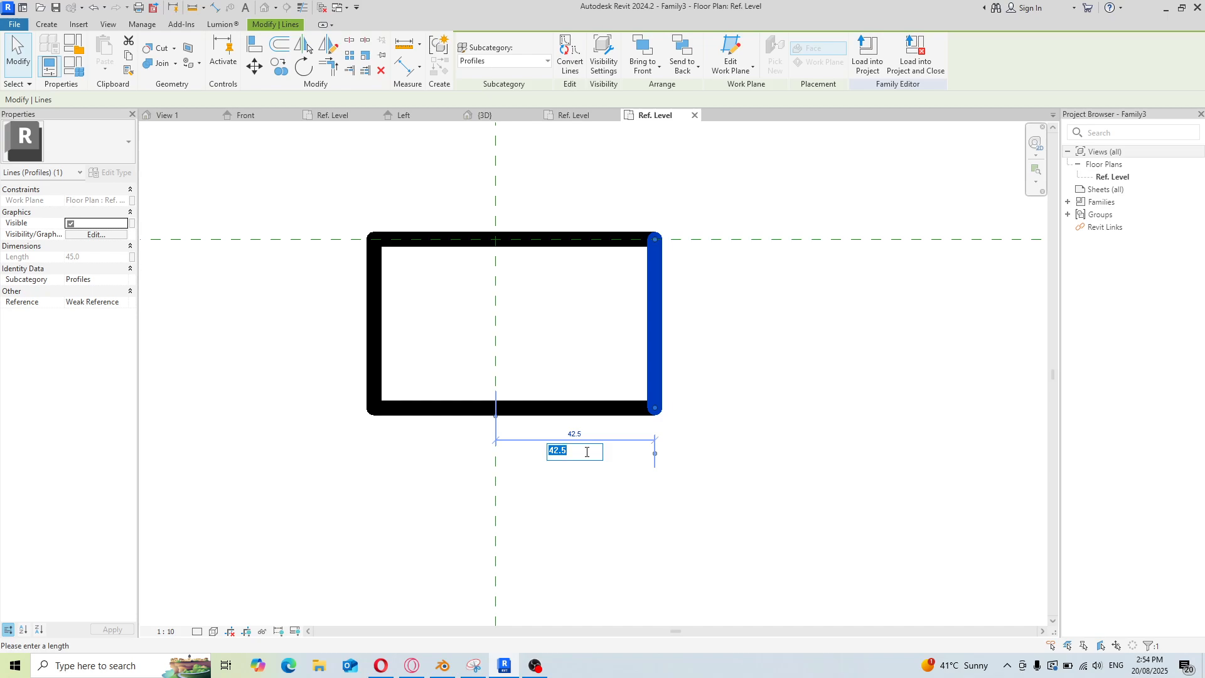
type("8")
key("Return")
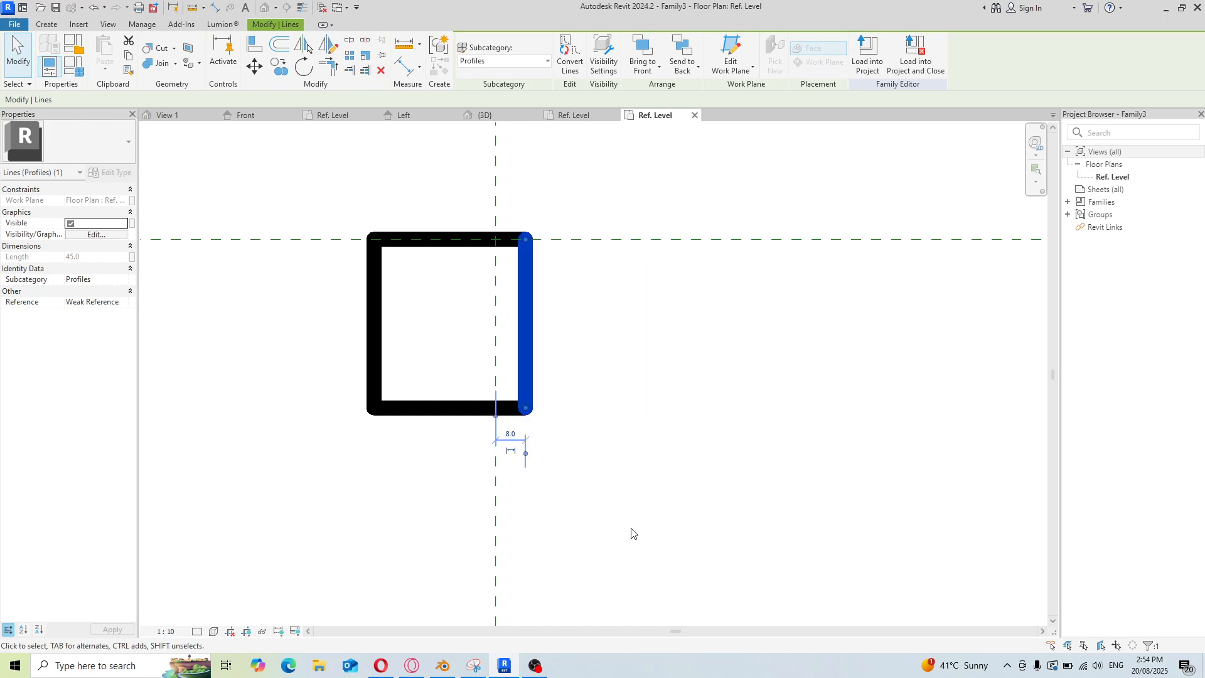
Set the rectangle's width to 16 by moving its left edge
scroll(515, 452, "up", 3)
scroll(536, 480, "down", 2)
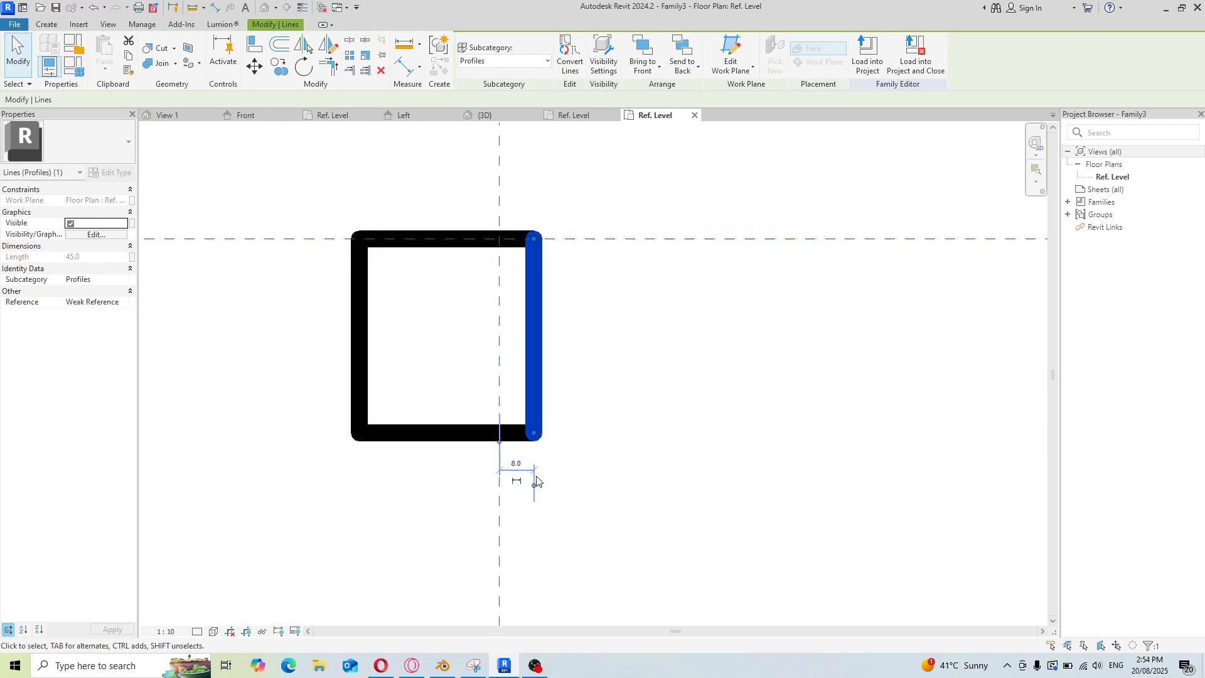
left_click(363, 351)
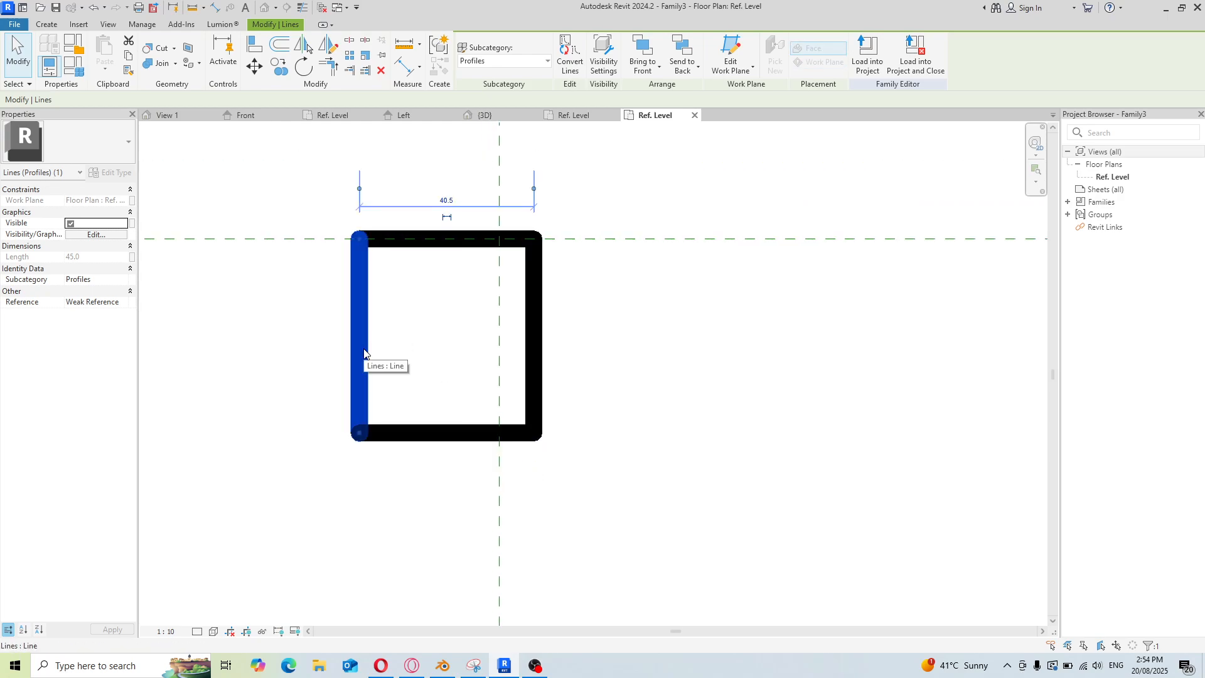
left_click(446, 197)
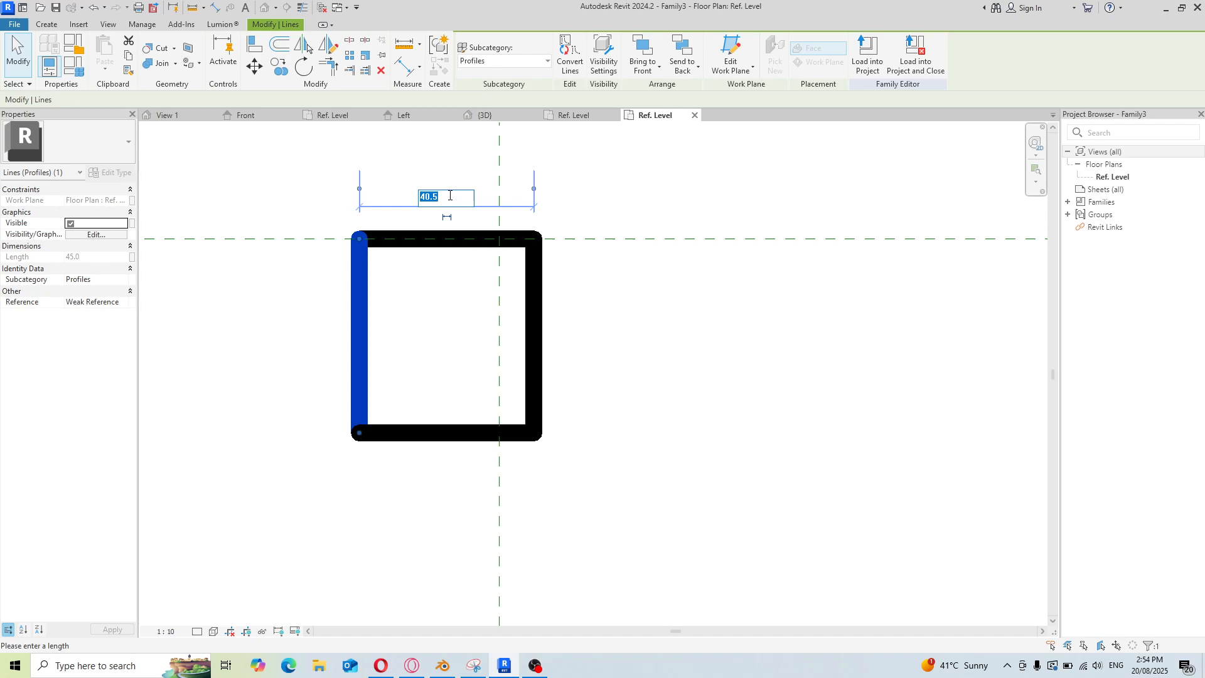
type("16")
key("Return")
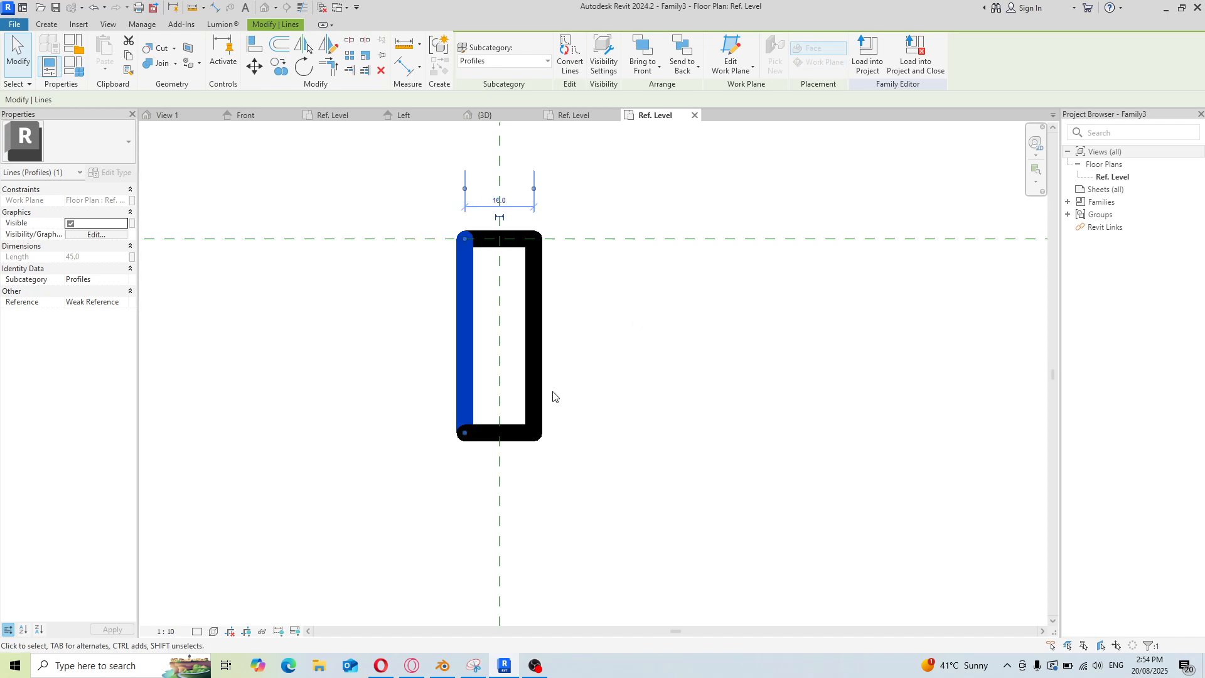
Set the rectangle's height to 6 by moving its bottom edge
left_click(520, 439)
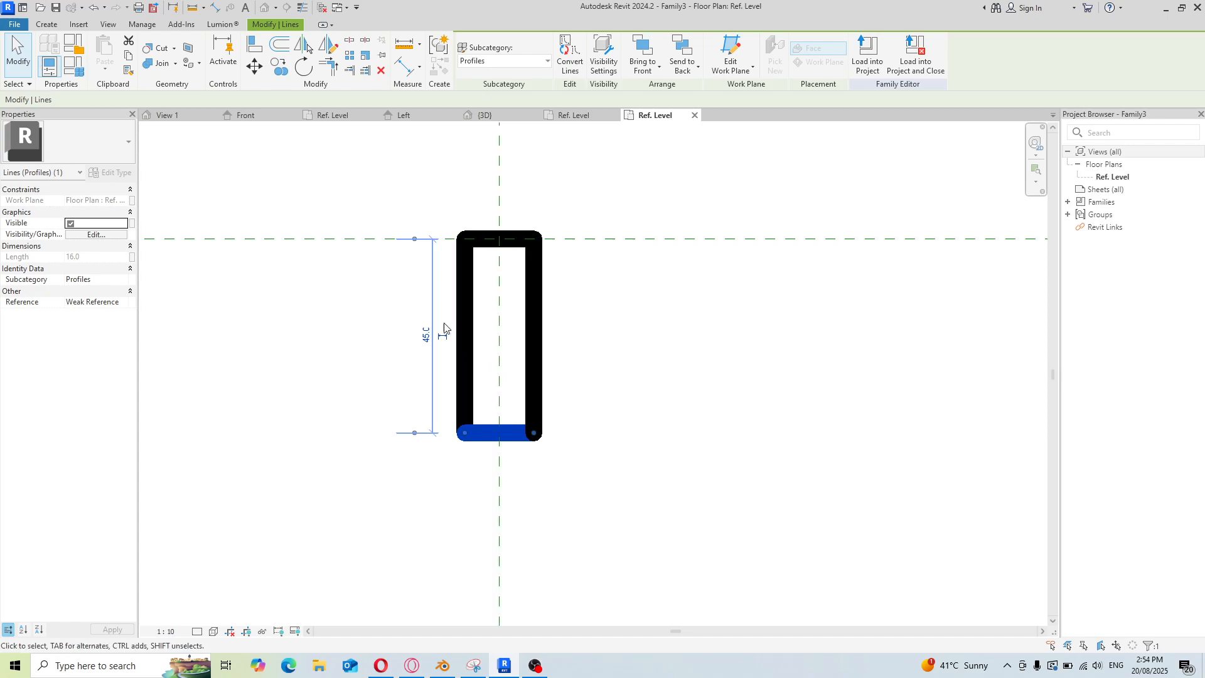
left_click(426, 337)
type("6")
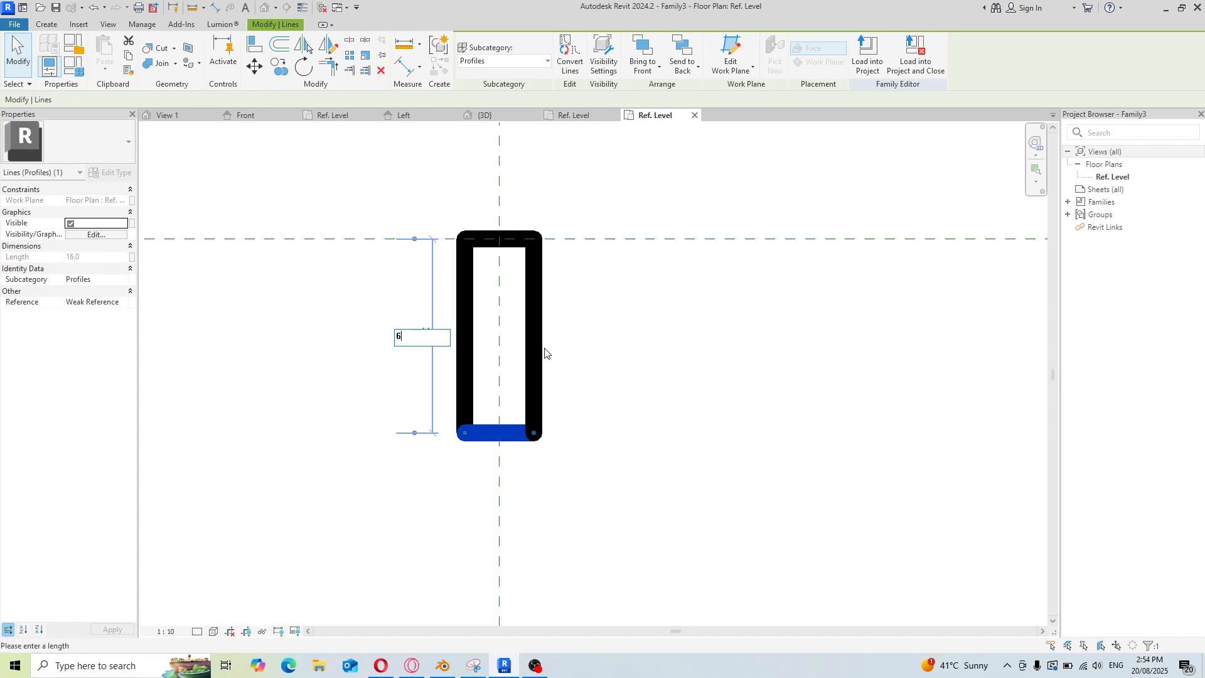
key("Return")
scroll(458, 233, "up", 3)
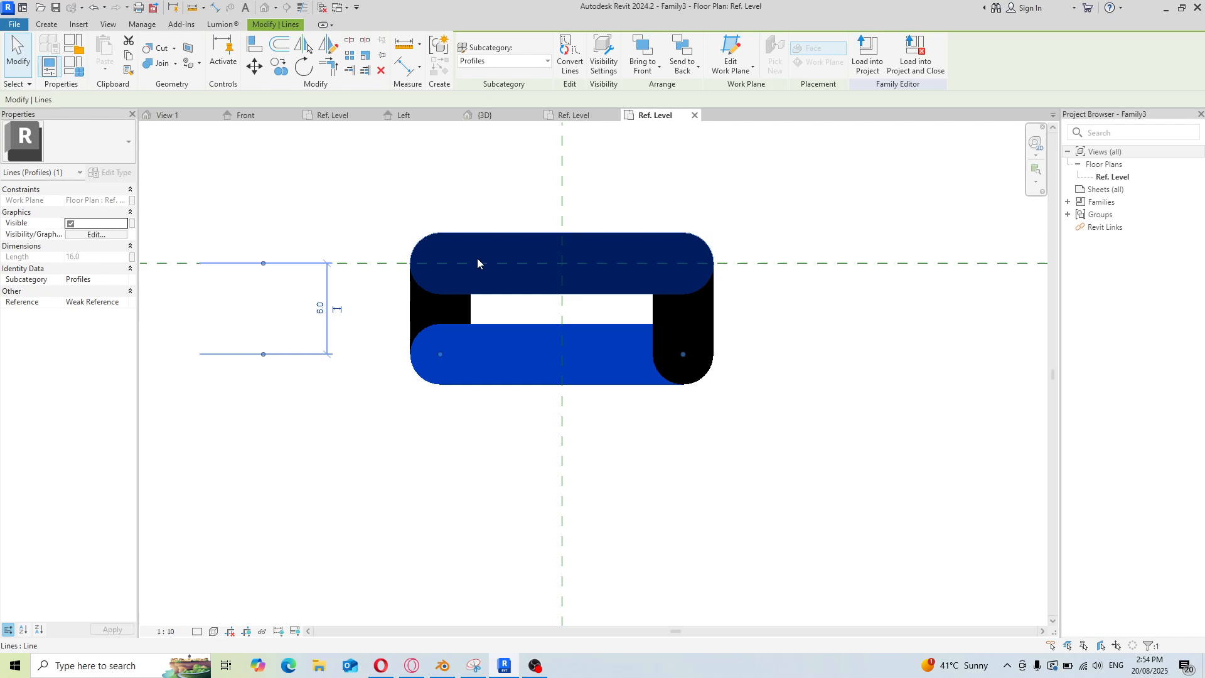
scroll(467, 272, "up", 2)
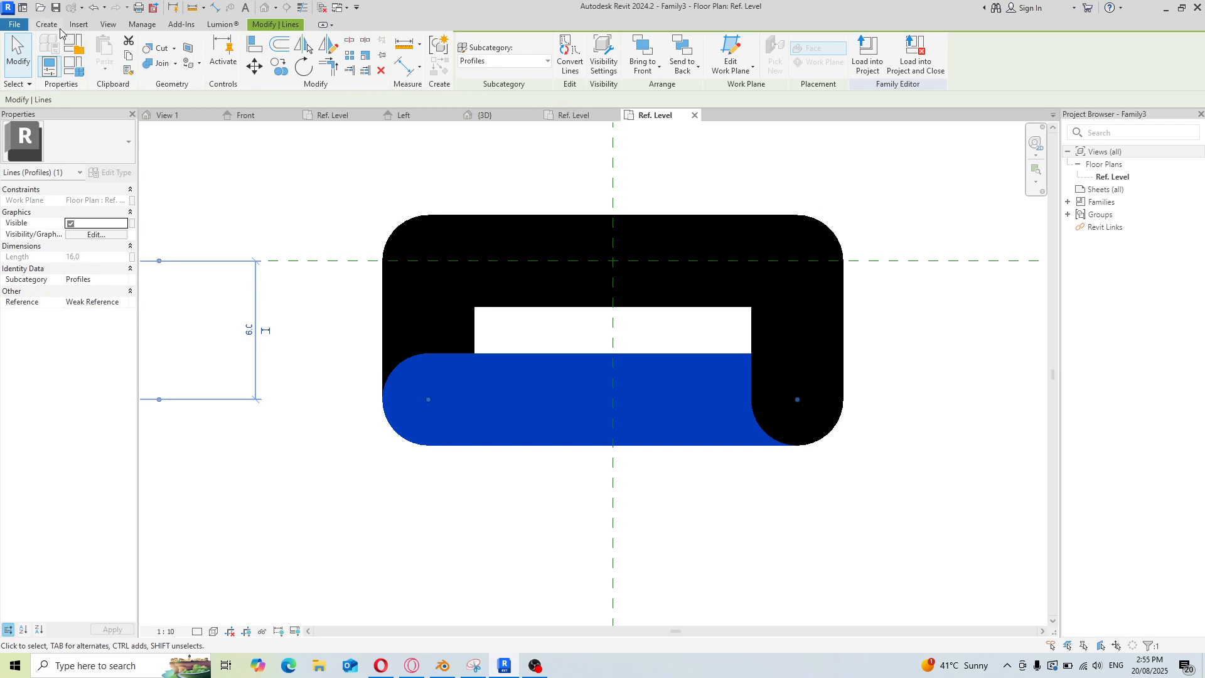
Round the top-left corner between the top and left edges with a fillet arc
left_click(445, 323)
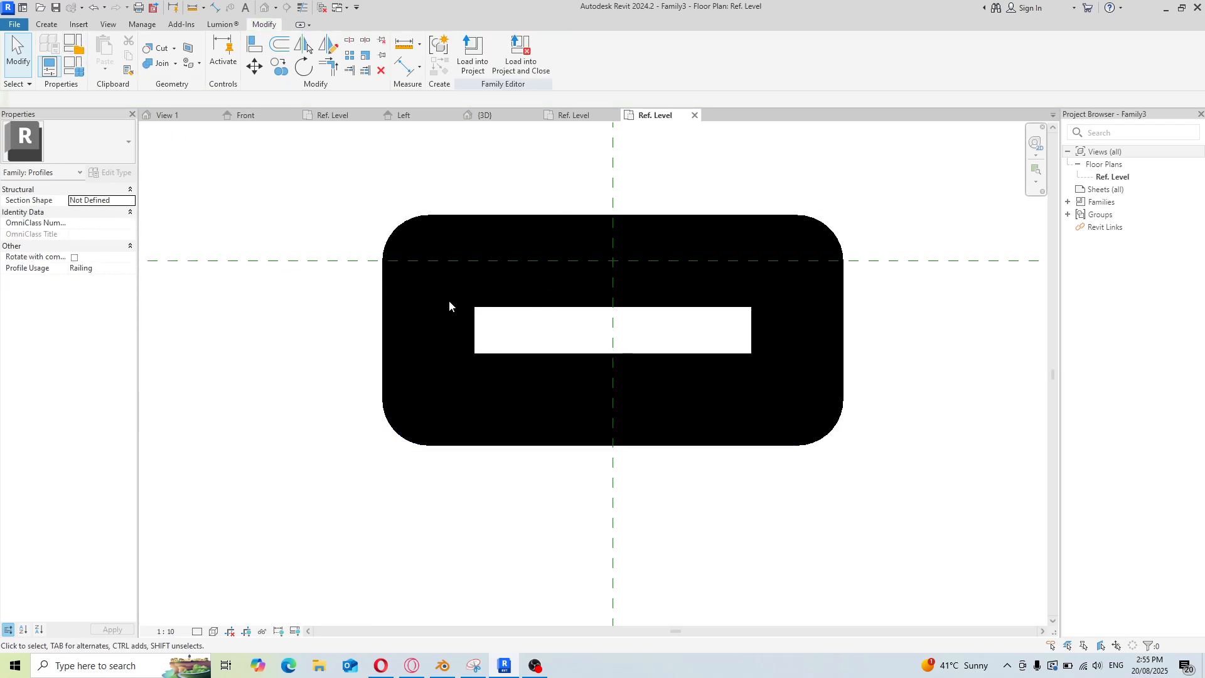
left_click(426, 311)
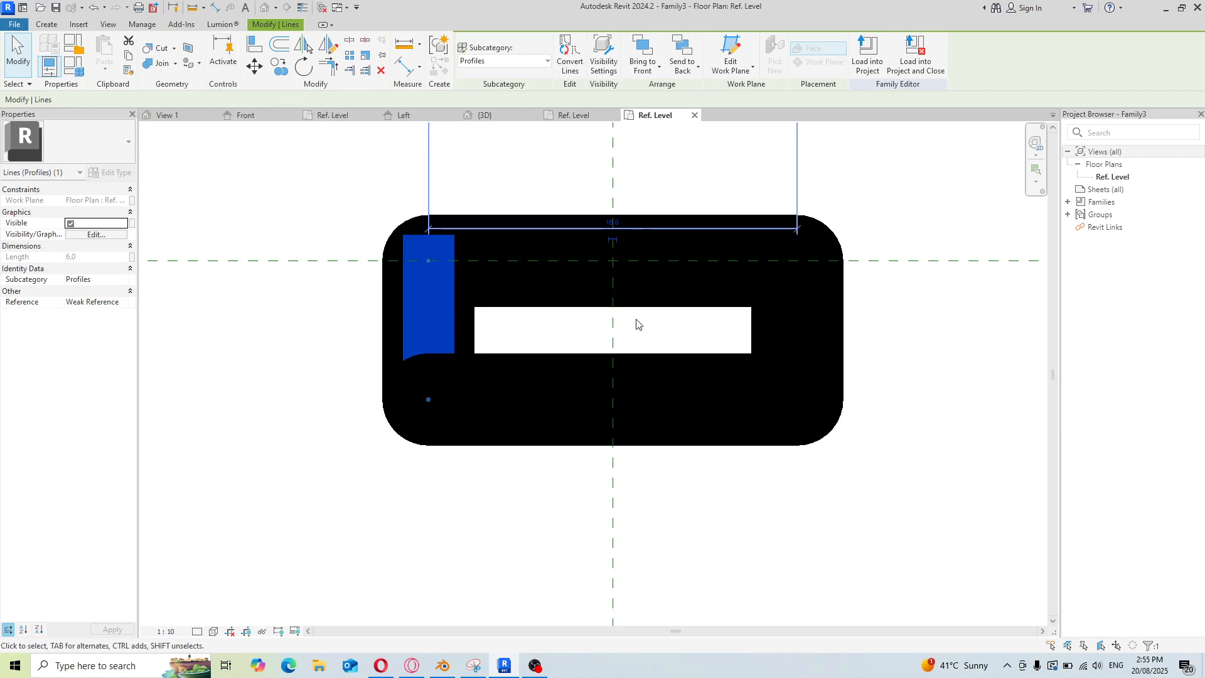
left_click(510, 300)
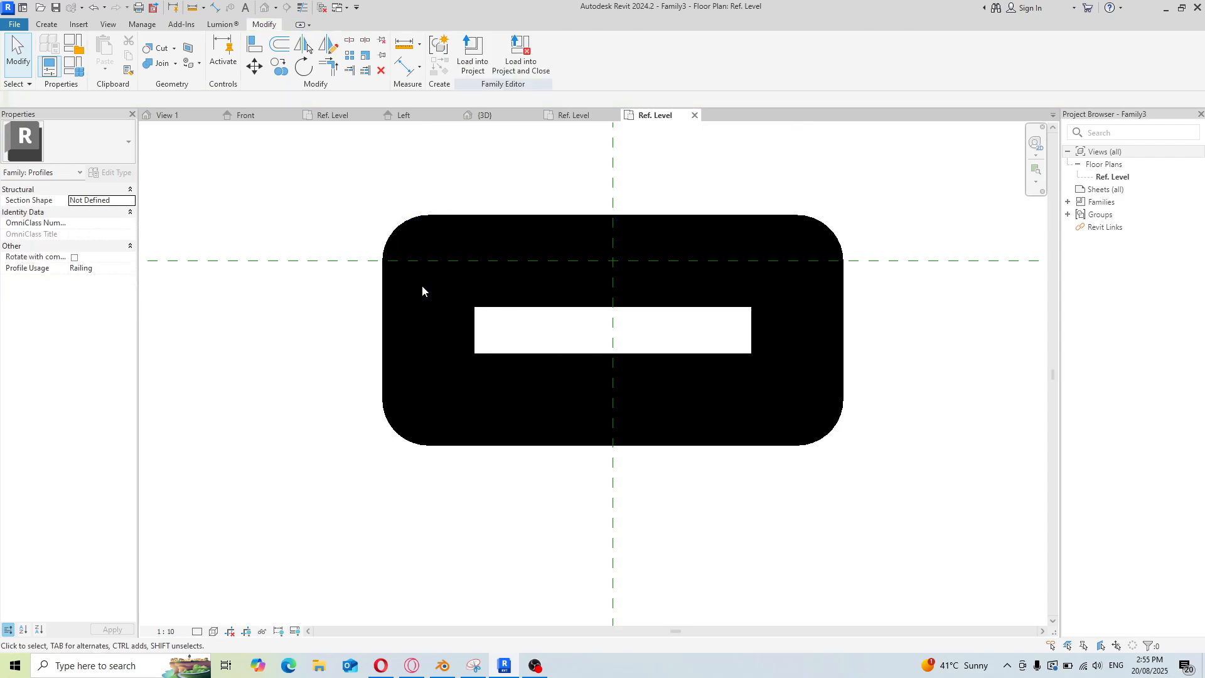
left_click(452, 257)
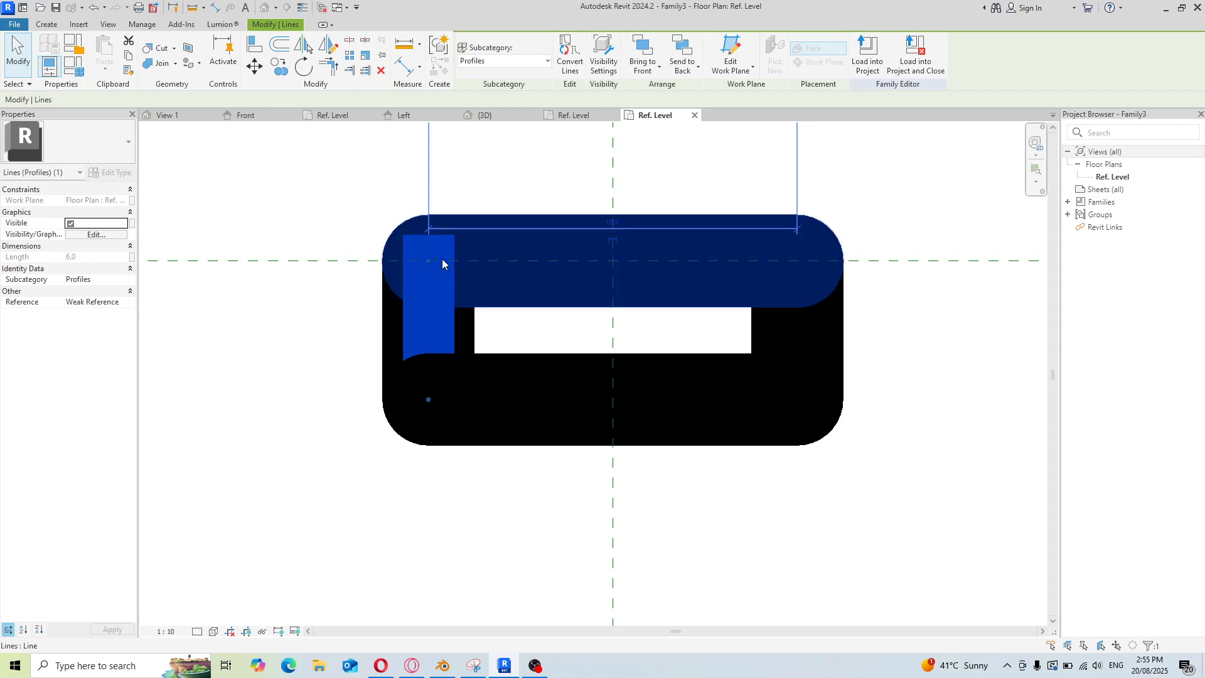
left_click(49, 25)
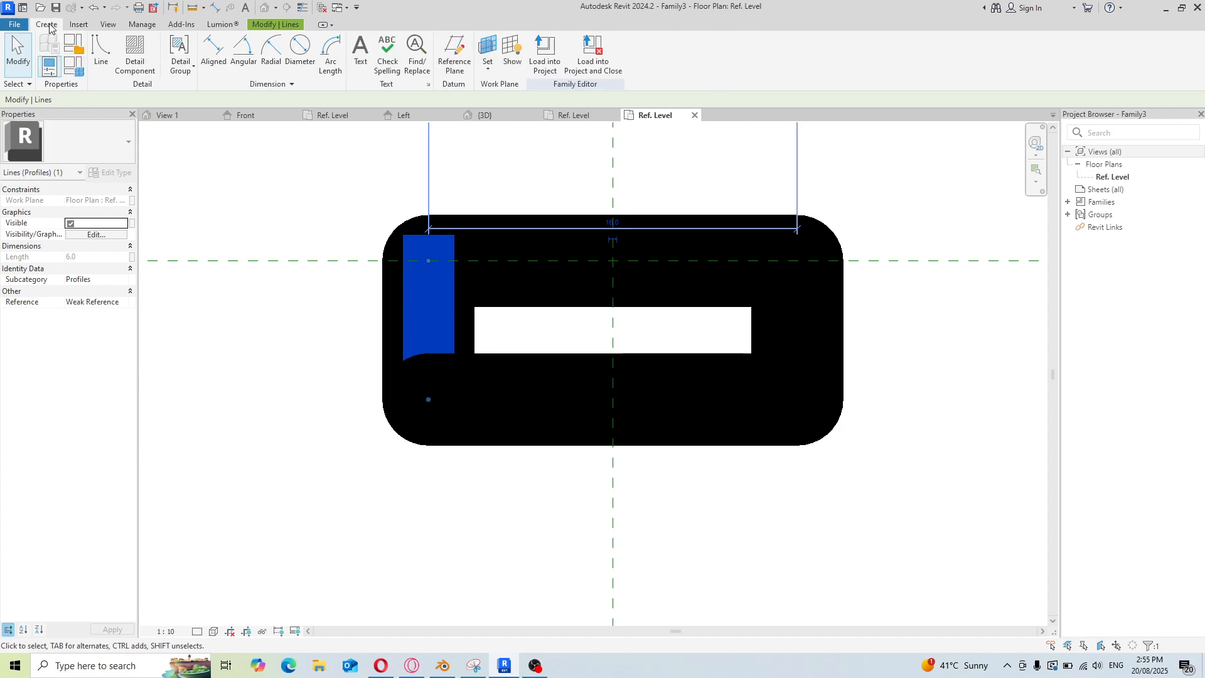
left_click(100, 50)
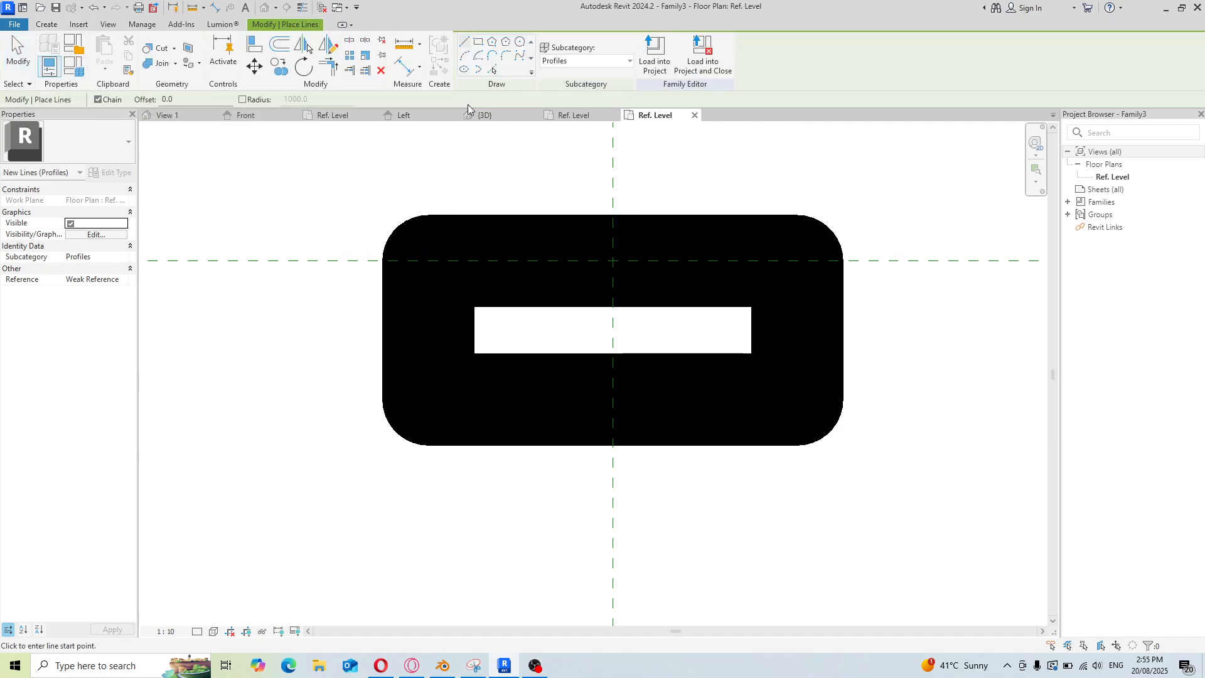
left_click(489, 56)
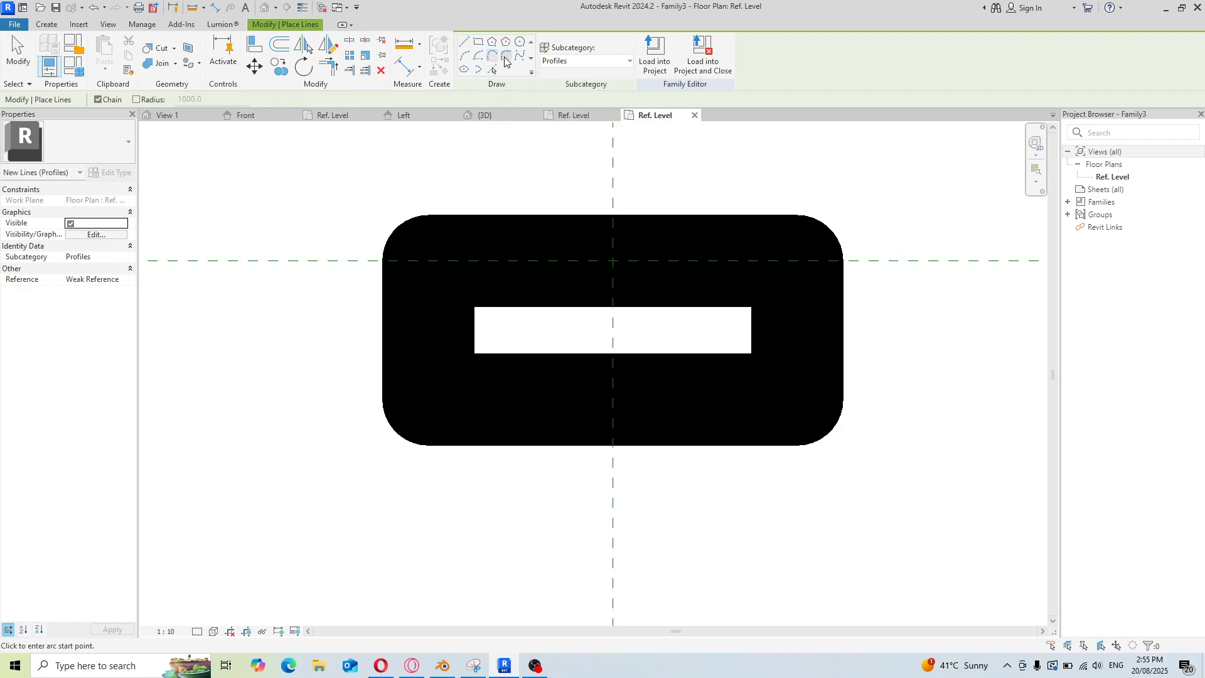
left_click(506, 56)
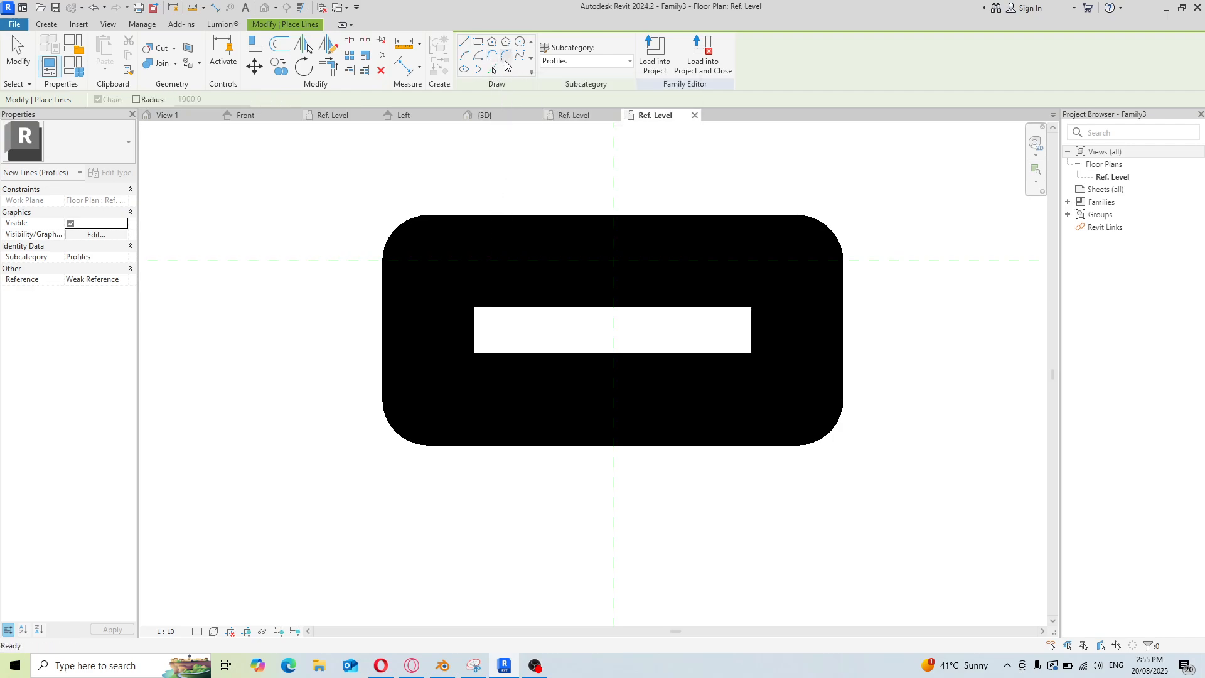
left_click(507, 268)
left_click(429, 346)
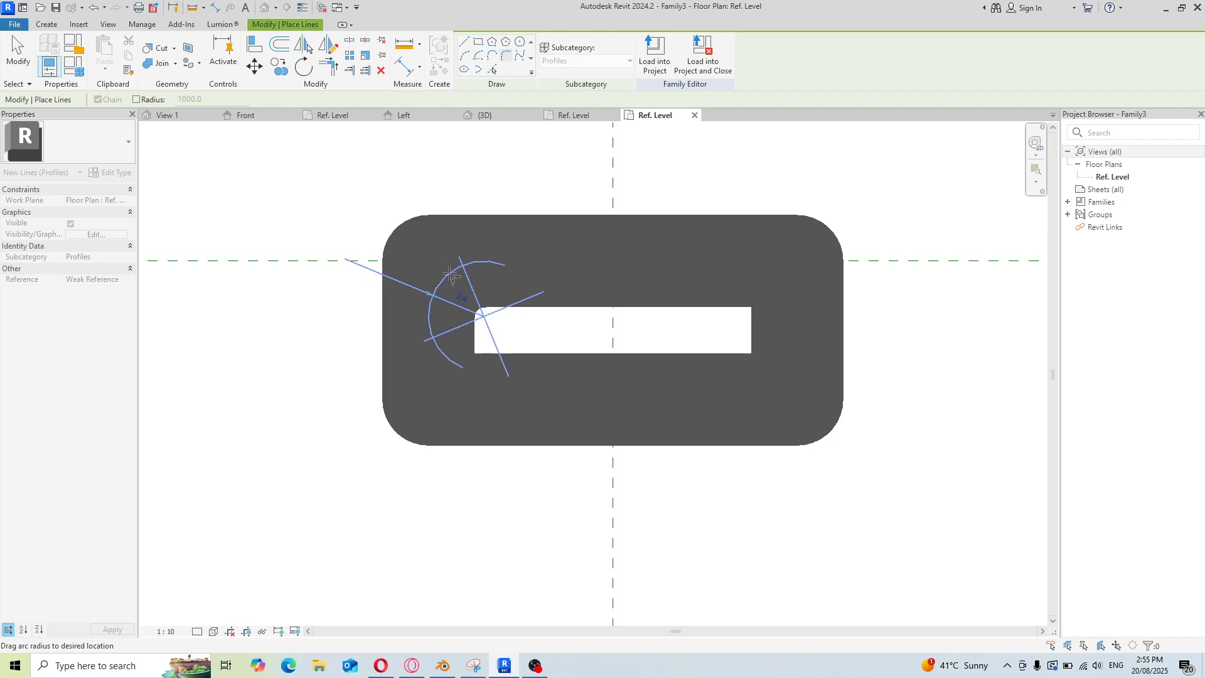
left_click(450, 275)
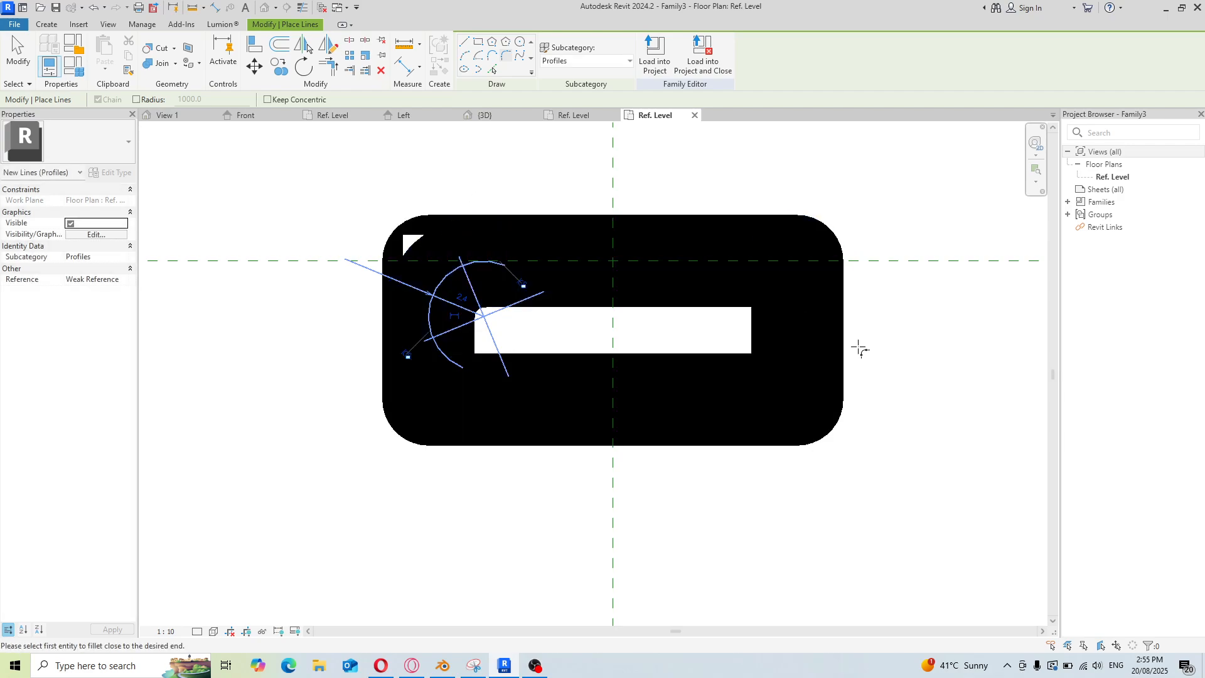
Round the top-right corner between the right and top edges with a fillet arc
left_click(800, 328)
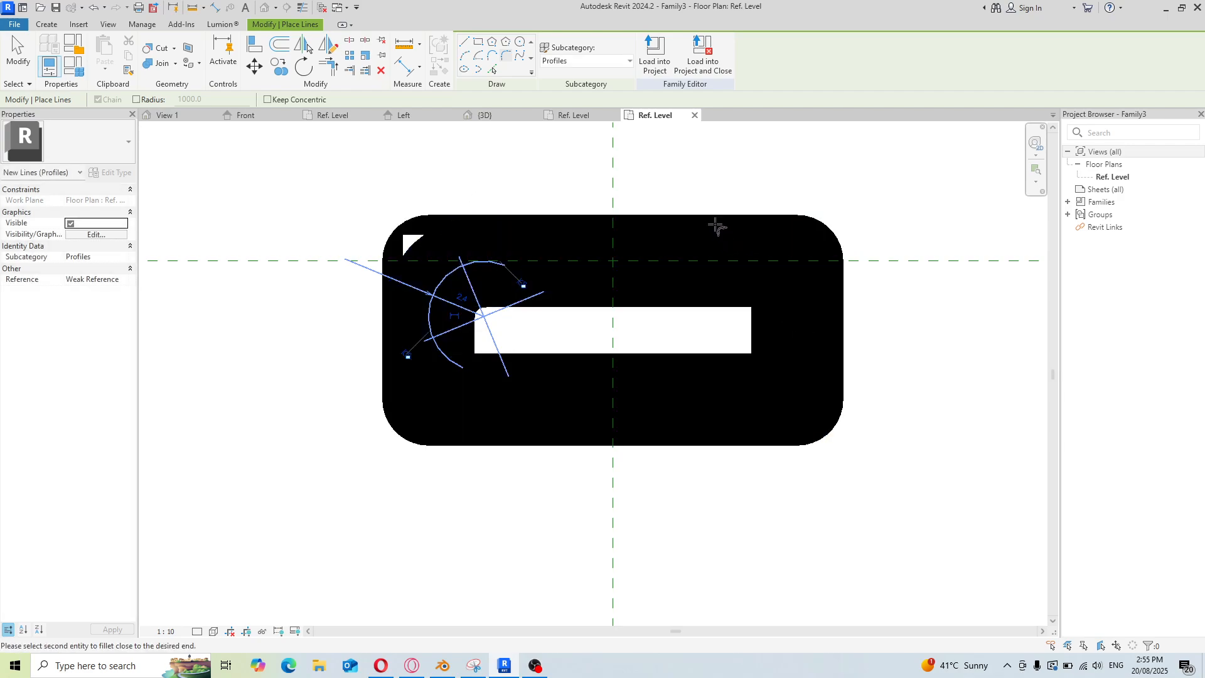
left_click(713, 266)
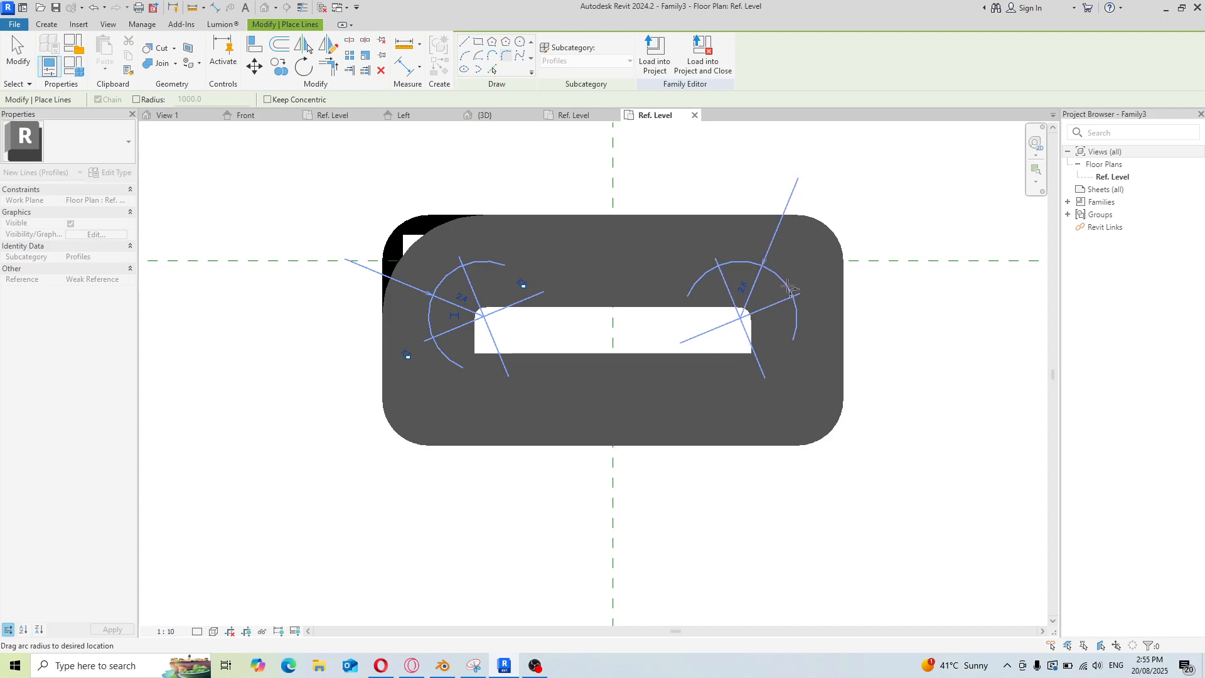
left_click(789, 286)
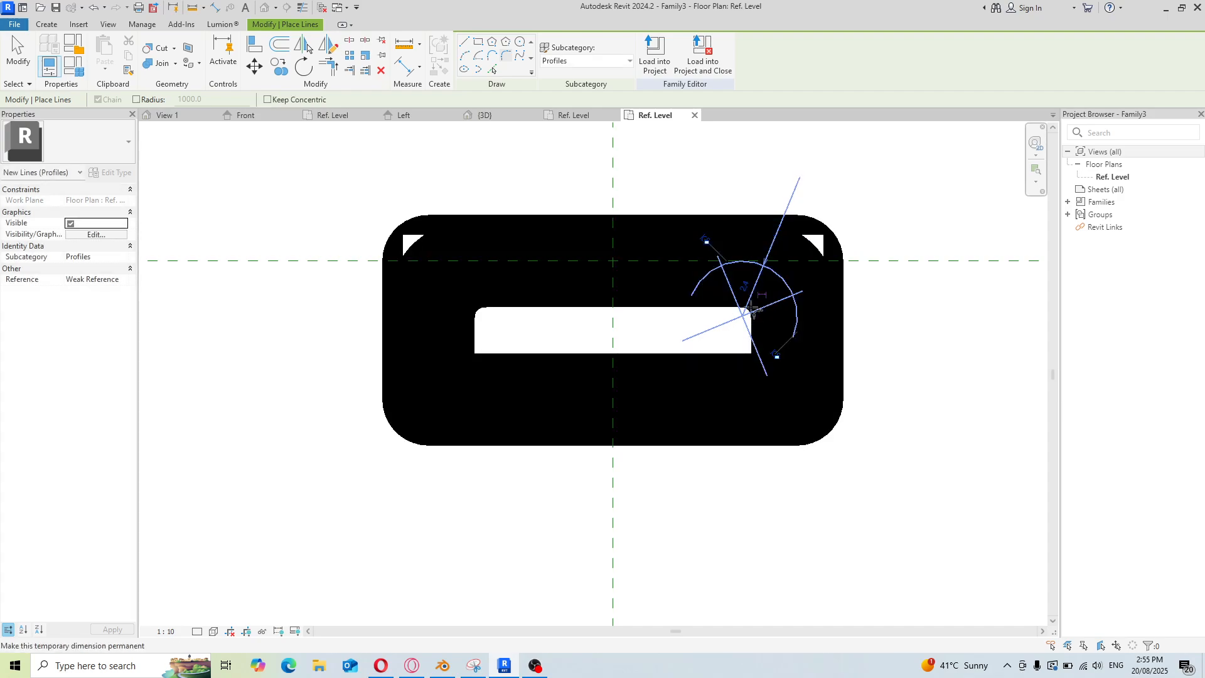
scroll(583, 357, "down", 3)
scroll(587, 267, "up", 2)
scroll(585, 261, "down", 2)
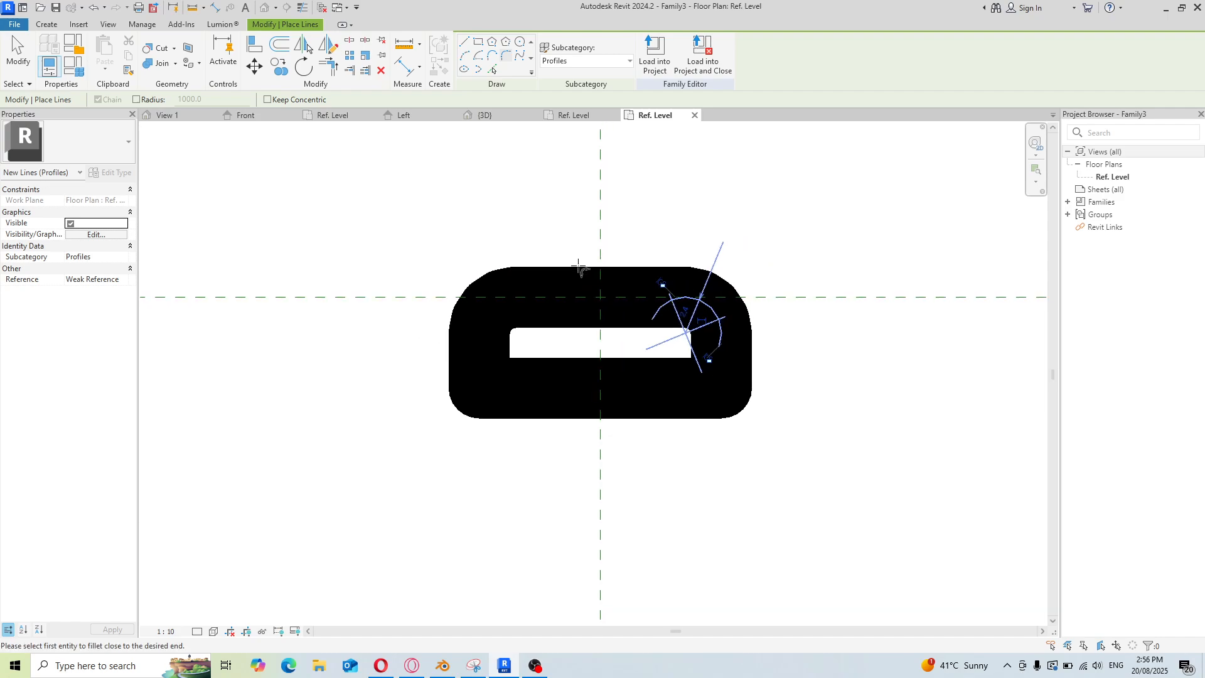
scroll(585, 260, "up", 1)
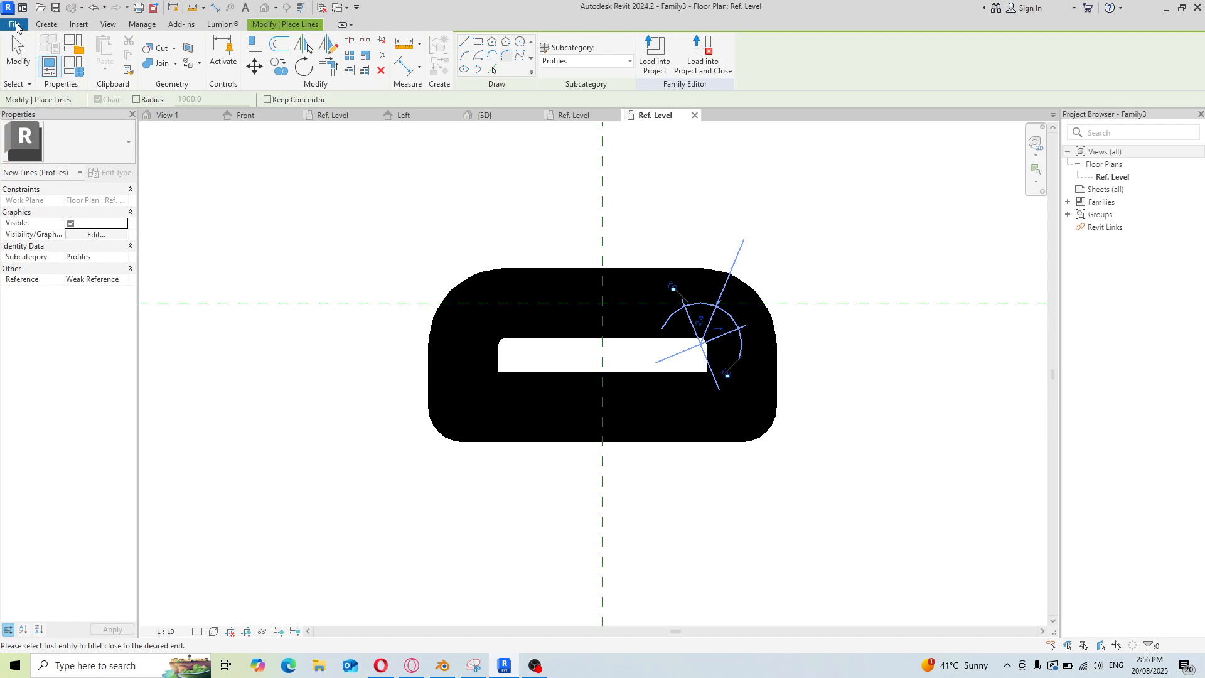
Save the rail profile family as Family2 base val b 03 in Documents
left_click(15, 25)
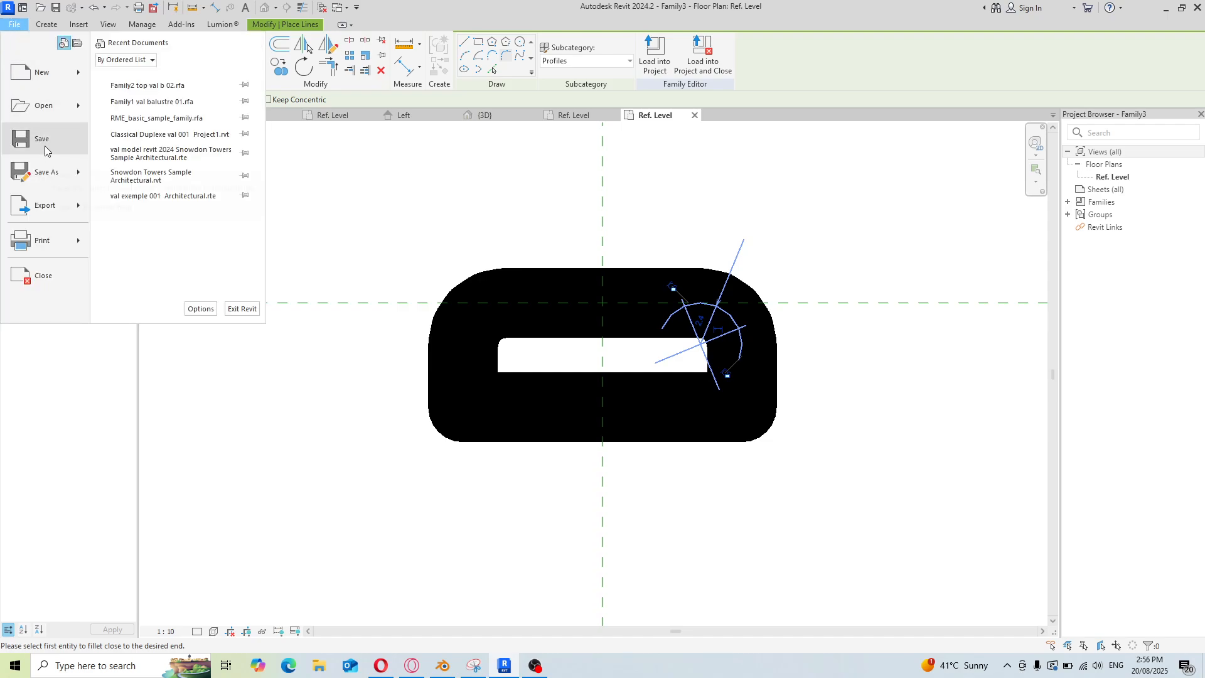
left_click(44, 150)
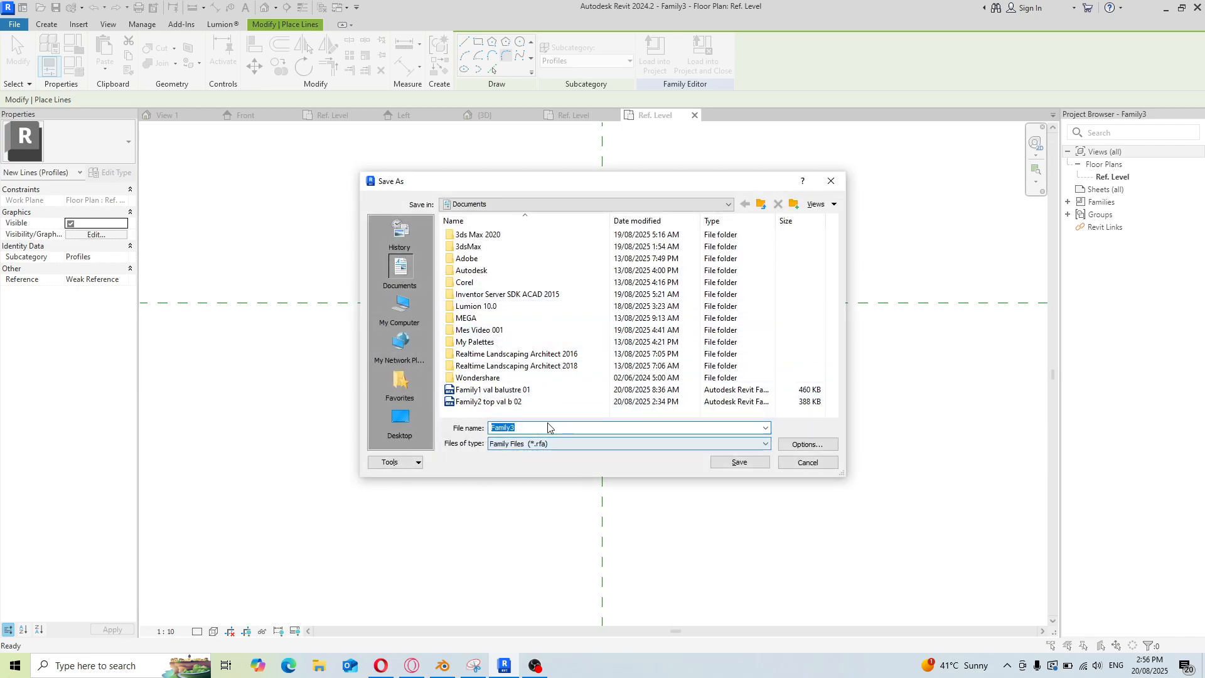
left_click(489, 402)
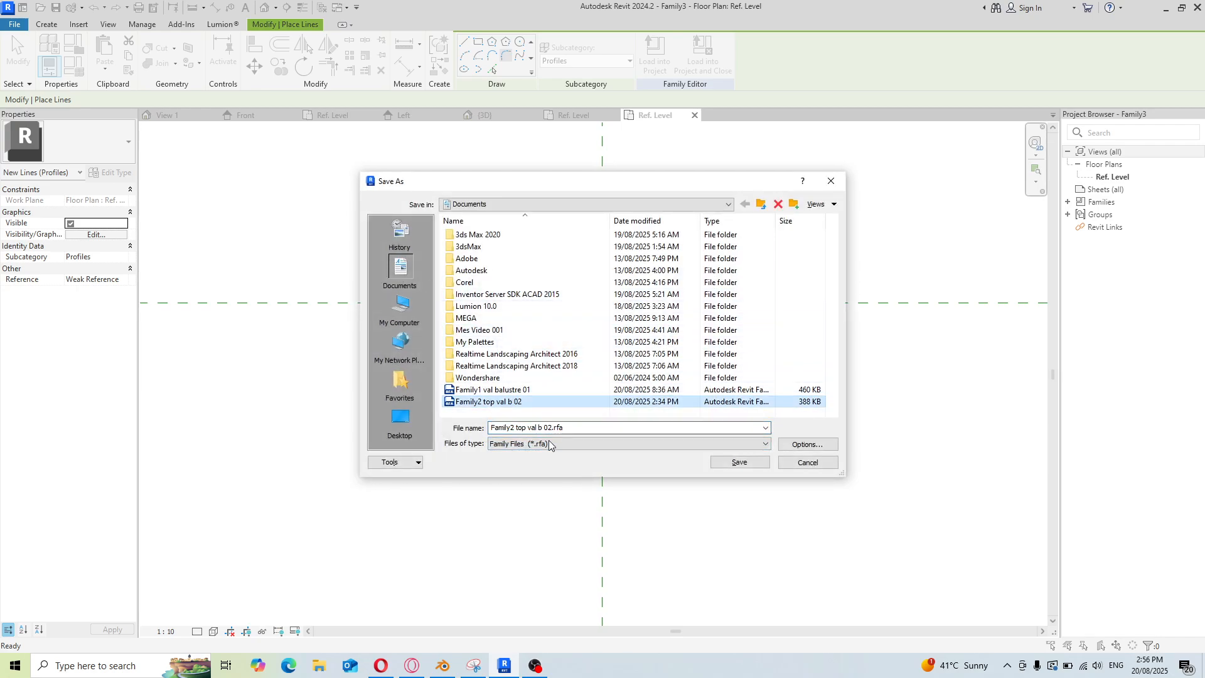
left_click(515, 431)
double_click(515, 431)
left_click(515, 430)
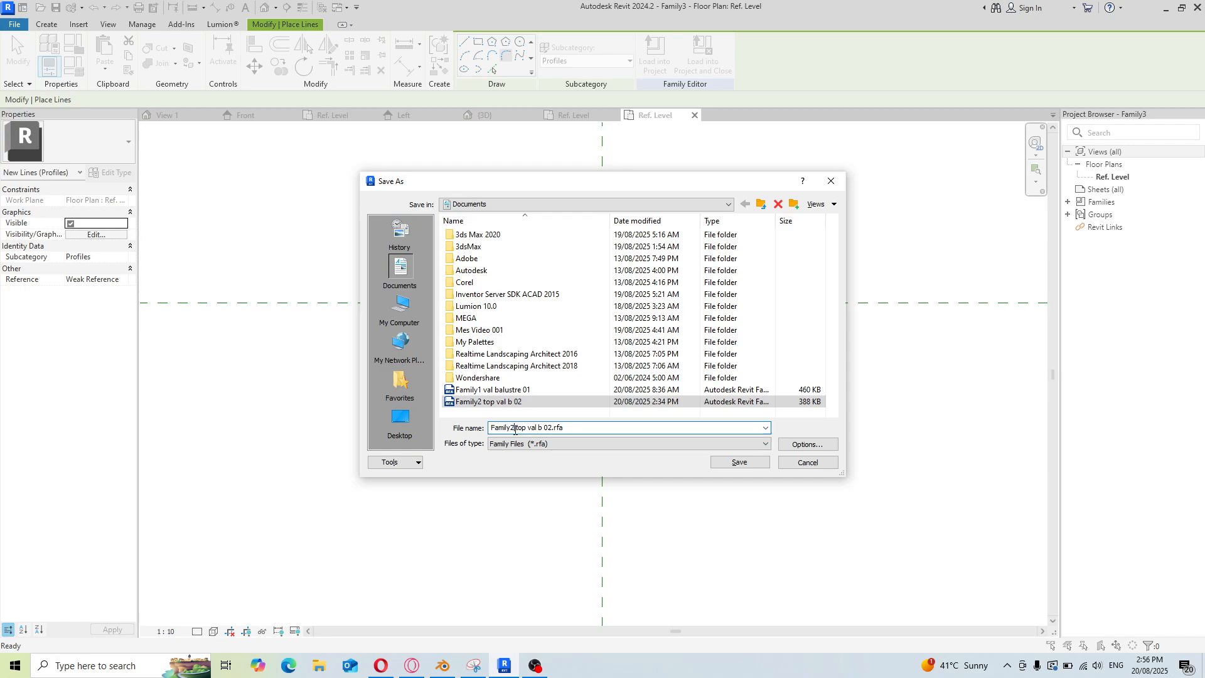
key("BackSpace")
type("2")
key("BackSpace")
key("BackSpace")
key("BackSpace")
type("base3")
left_click(739, 462)
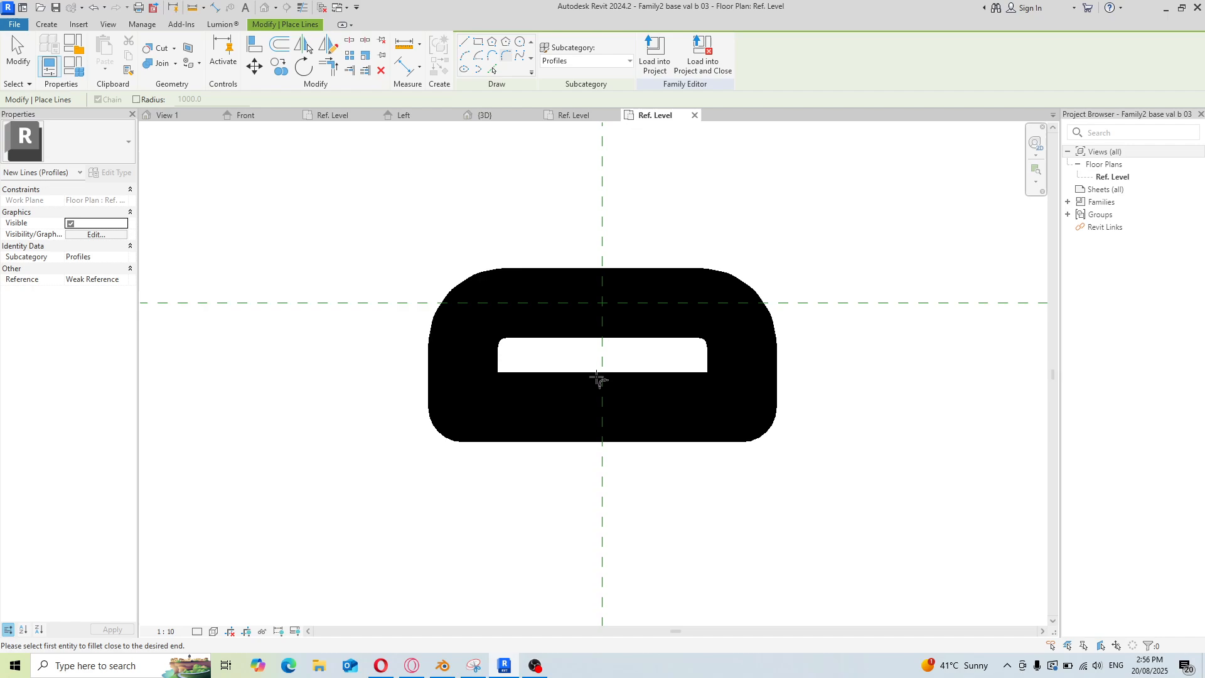
scroll(584, 389, "down", 2)
scroll(583, 389, "down", 1)
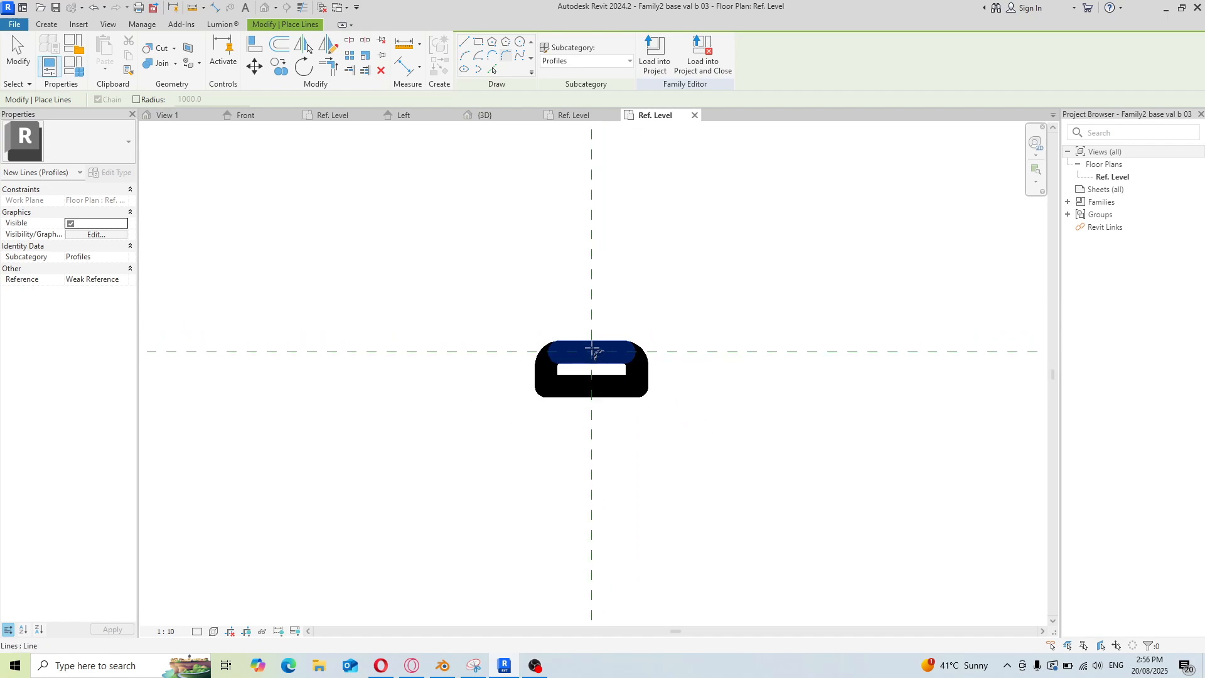
scroll(605, 222, "up", 1)
scroll(631, 329, "down", 1)
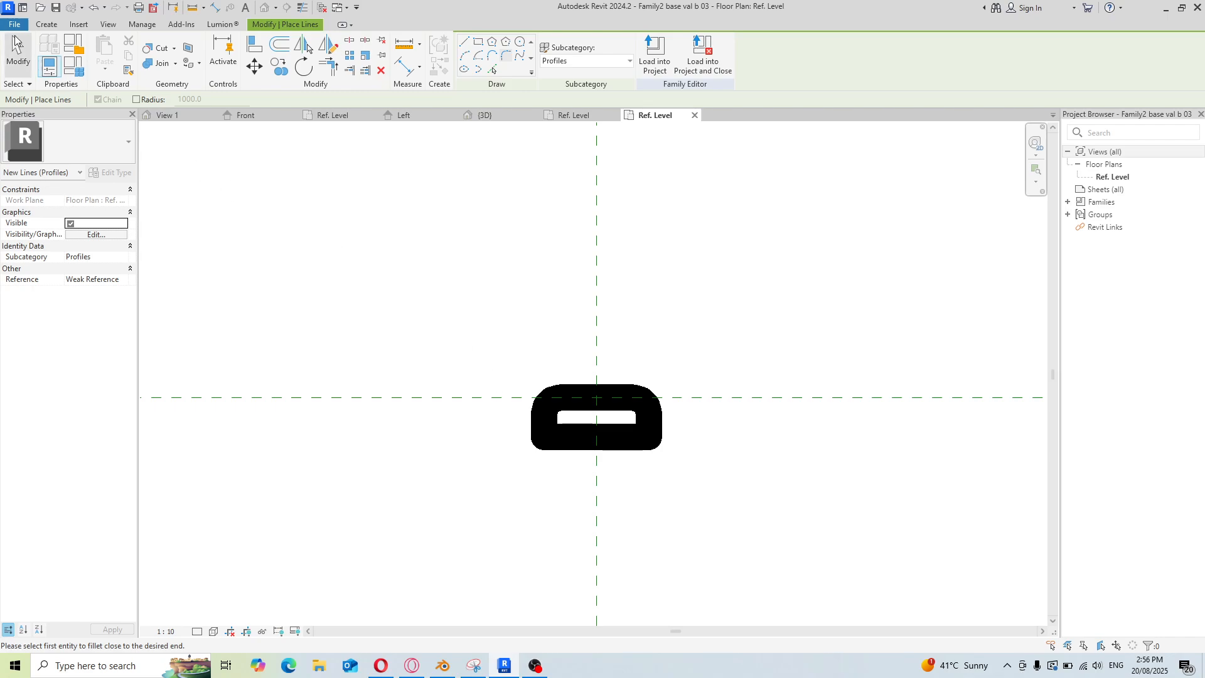
Create a new project from the Architectural Template
left_click(14, 26)
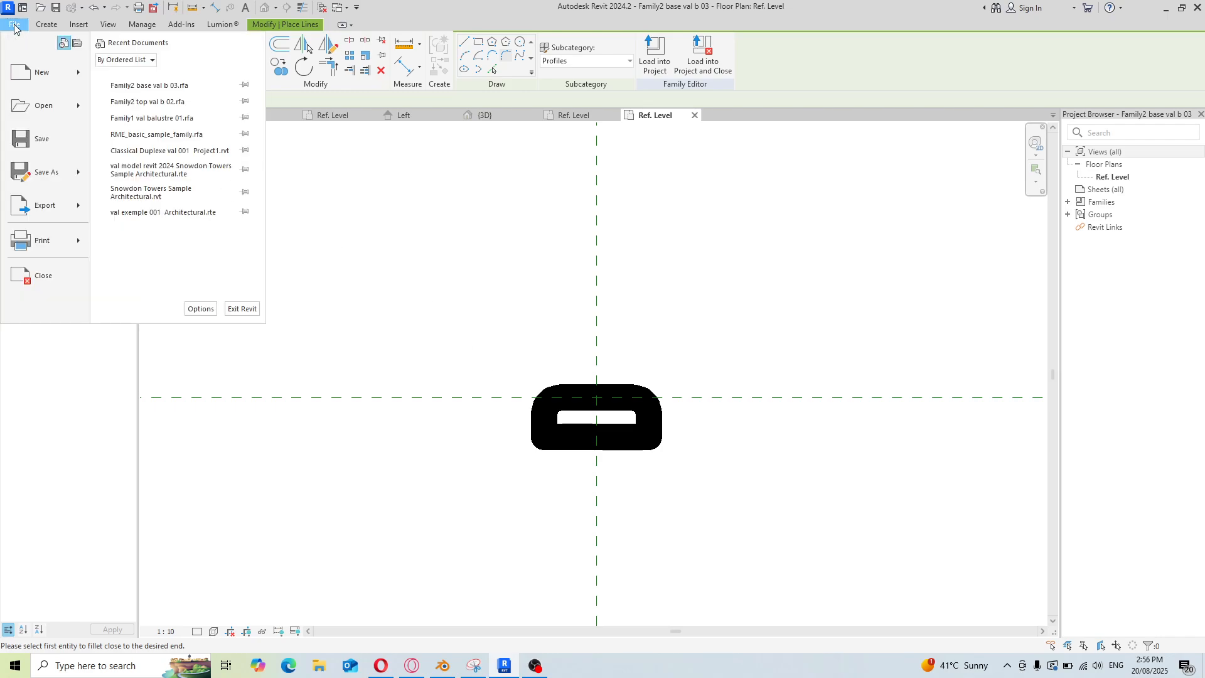
mouse_move(33, 81)
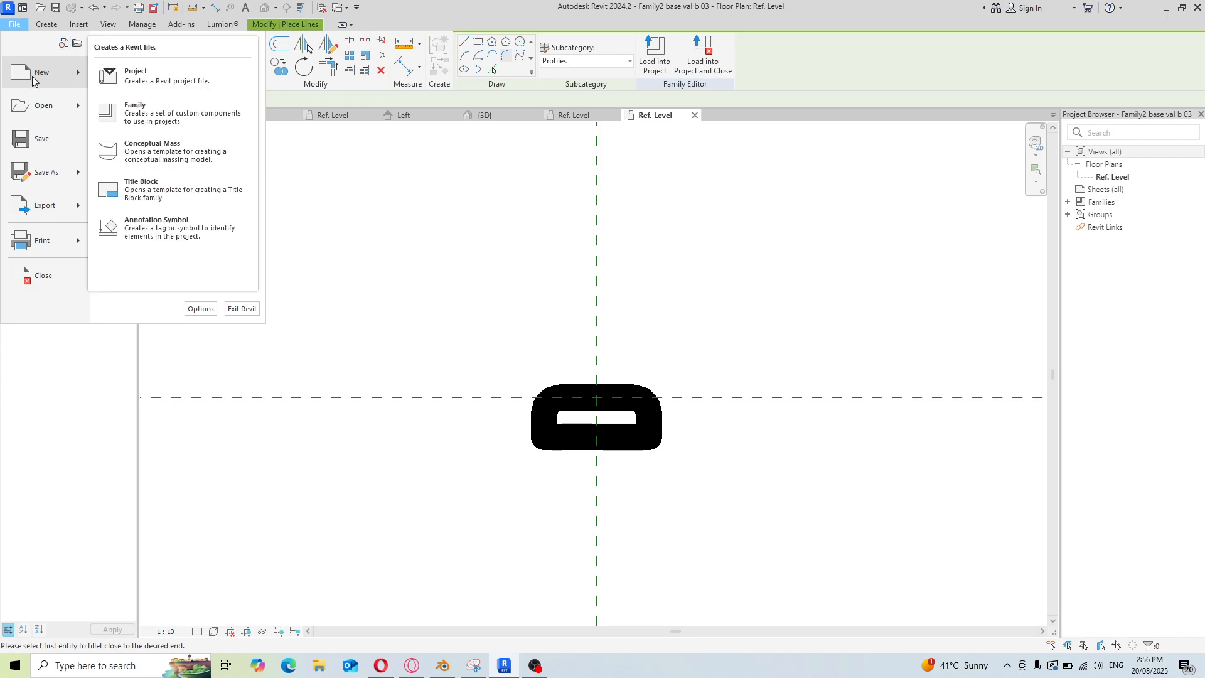
left_click(151, 81)
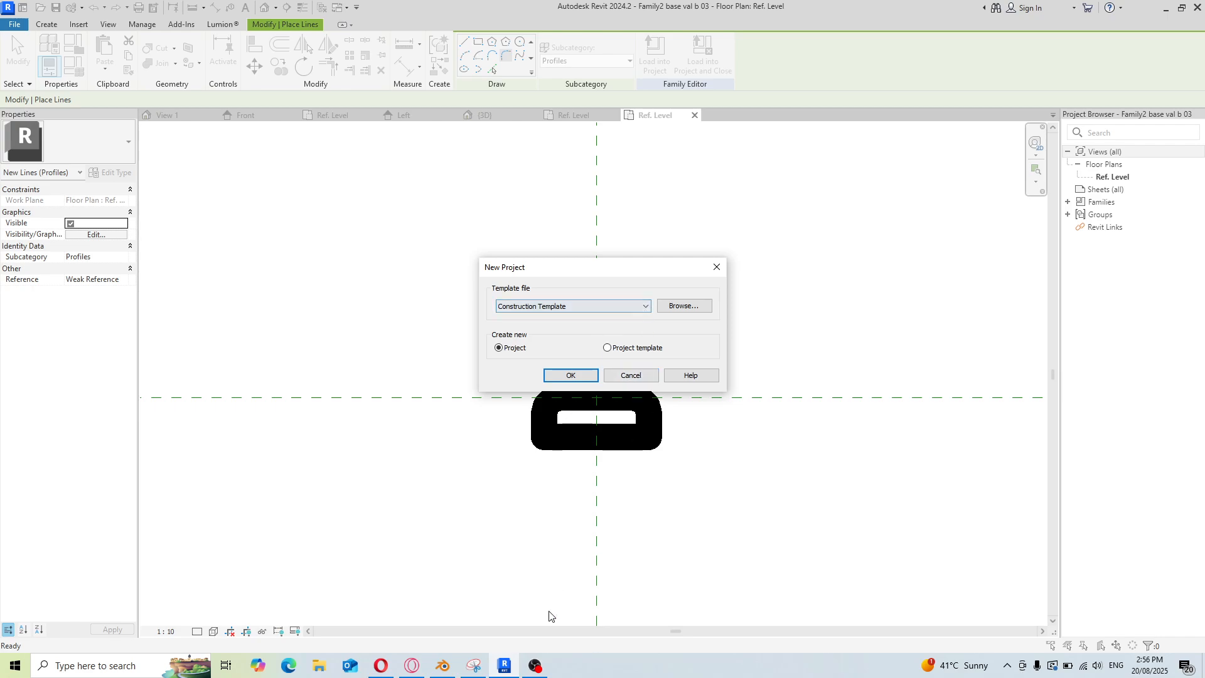
left_click(538, 667)
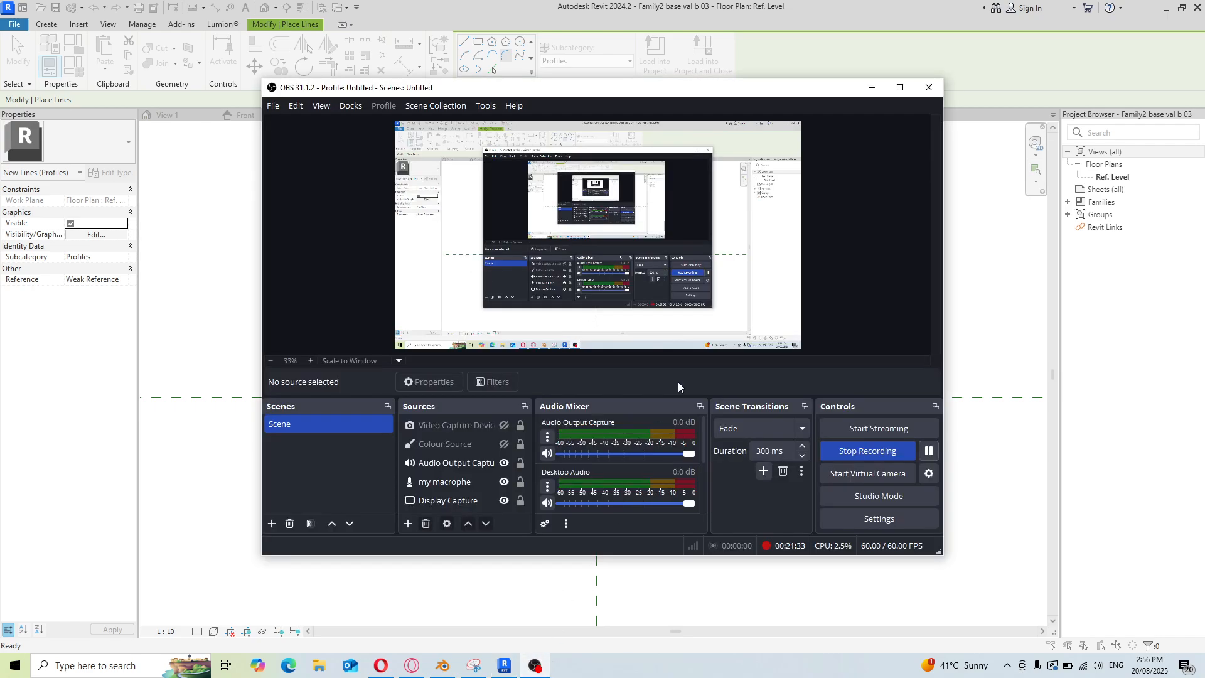
left_click(929, 451)
left_click(930, 451)
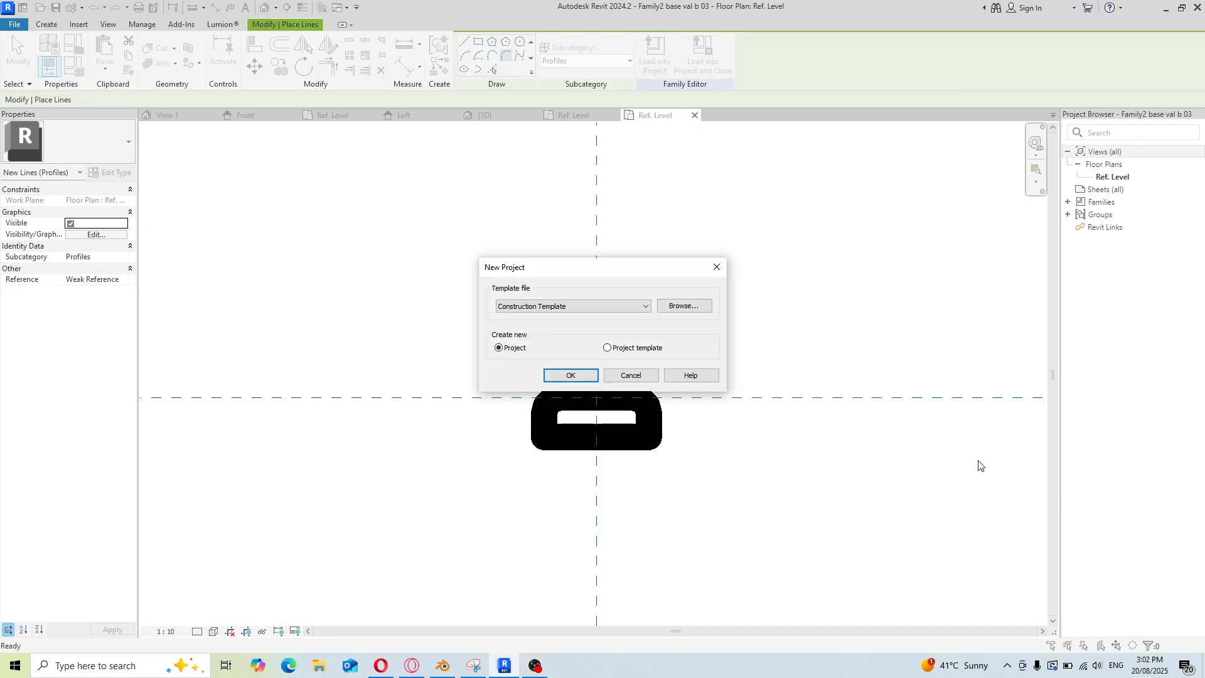
left_click(647, 306)
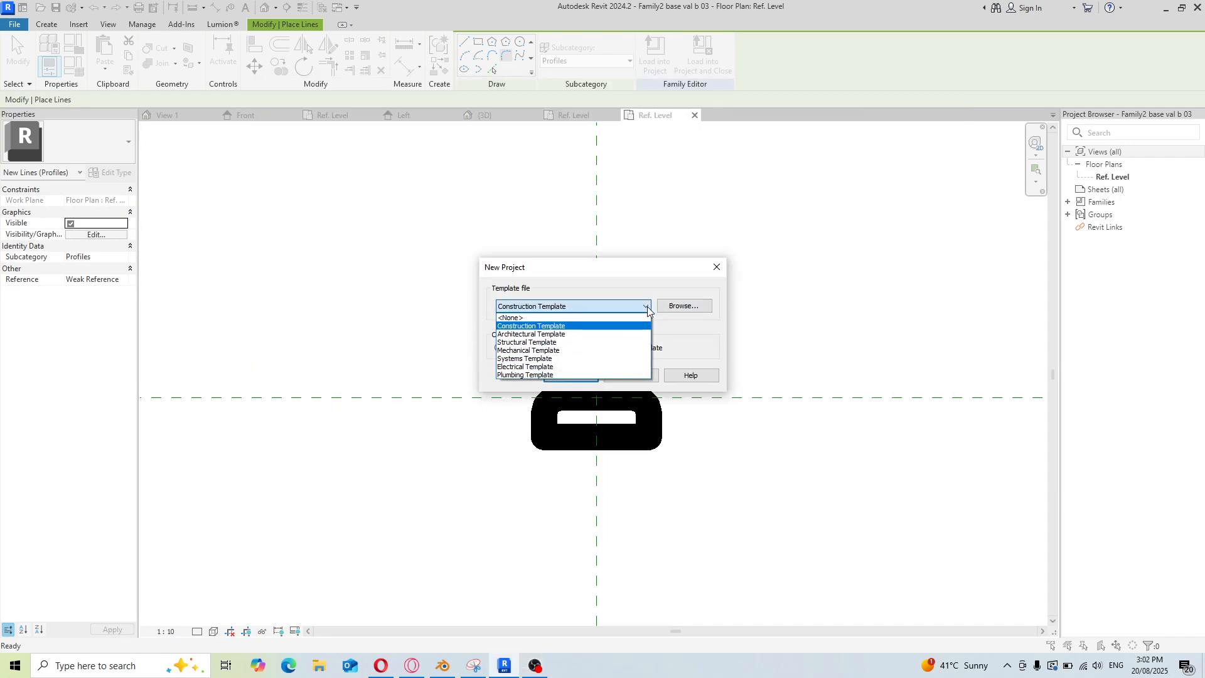
left_click(603, 335)
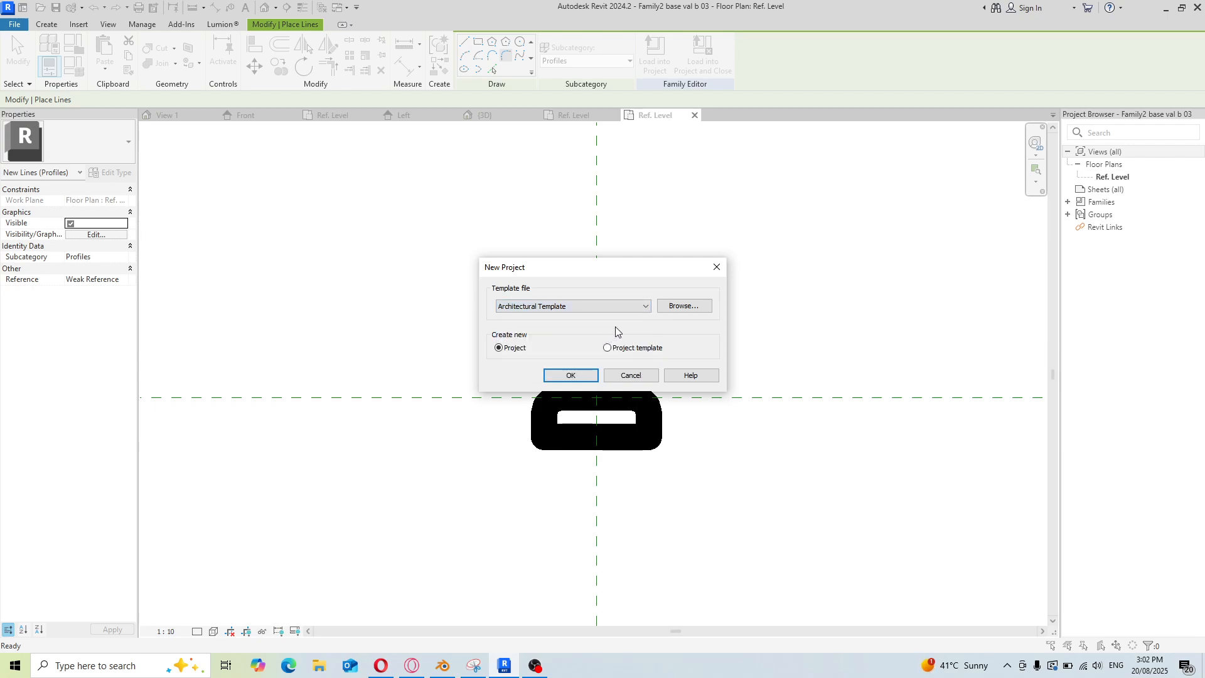
left_click(571, 376)
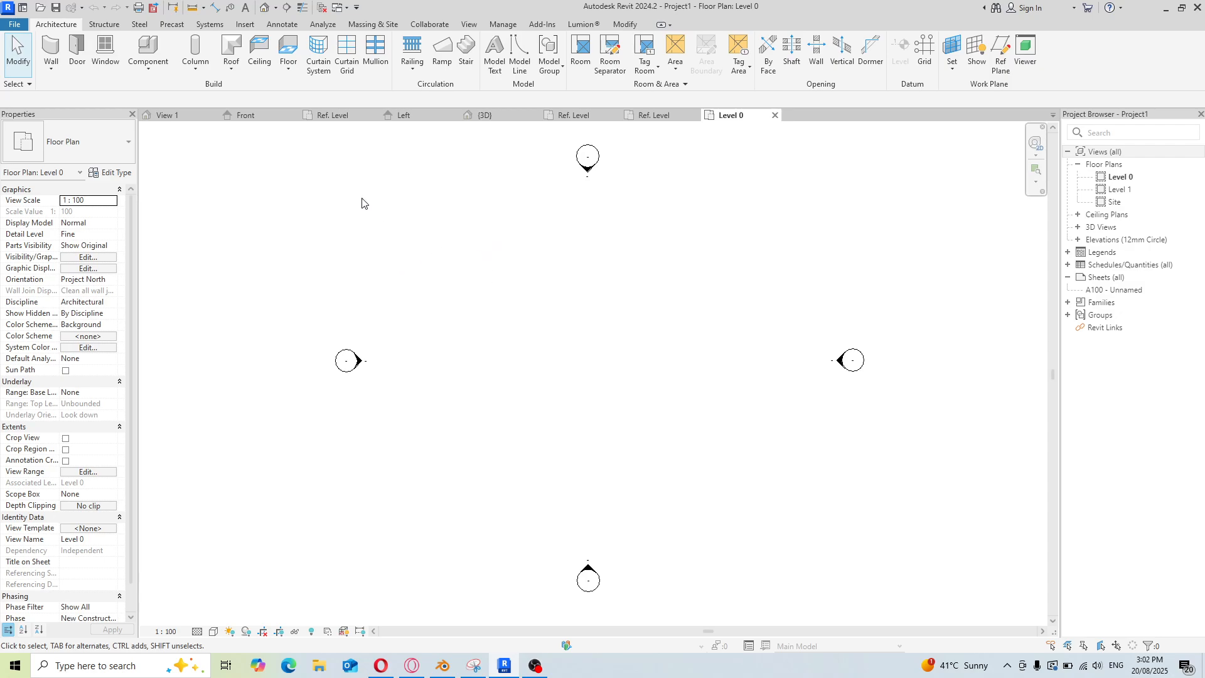
Start a railing and duplicate its type as 60mm 2 val balustre
left_click(415, 50)
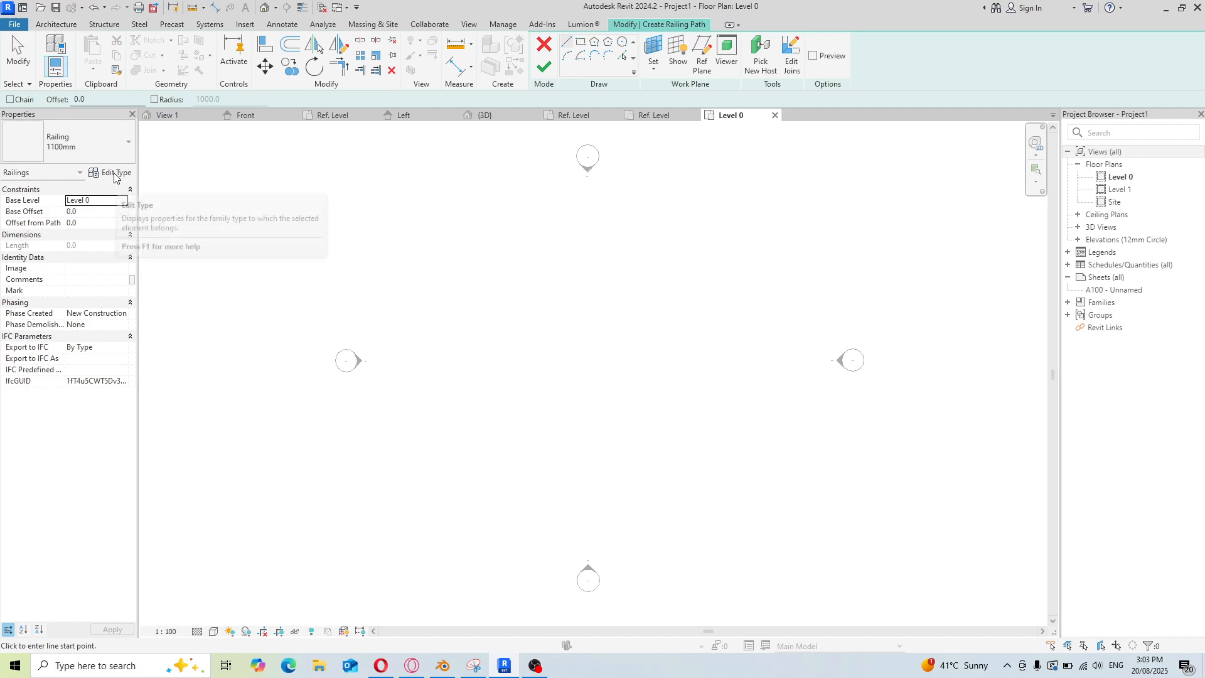
left_click(113, 173)
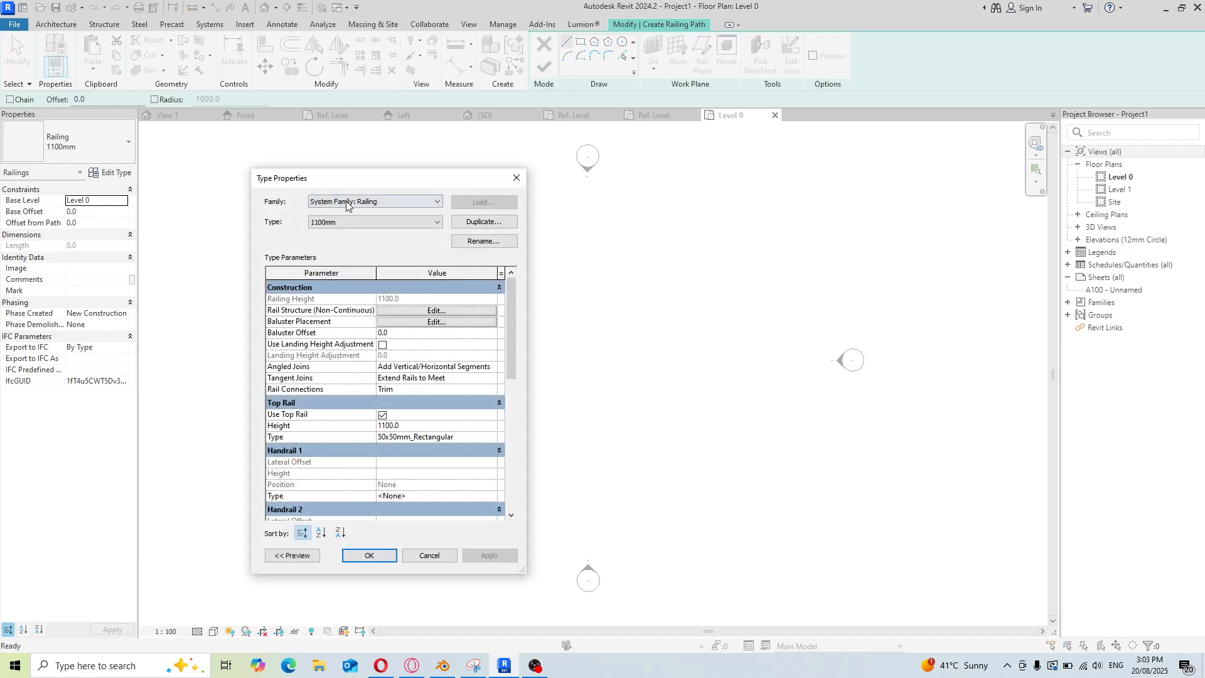
left_click(516, 178)
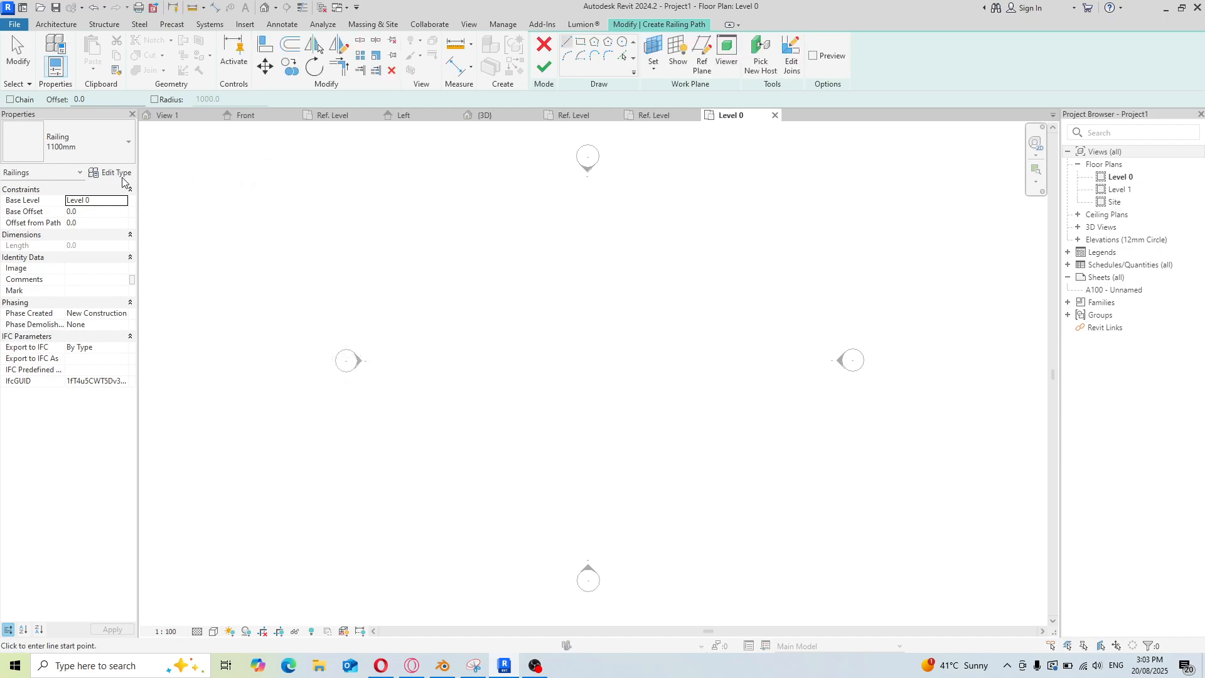
left_click(111, 175)
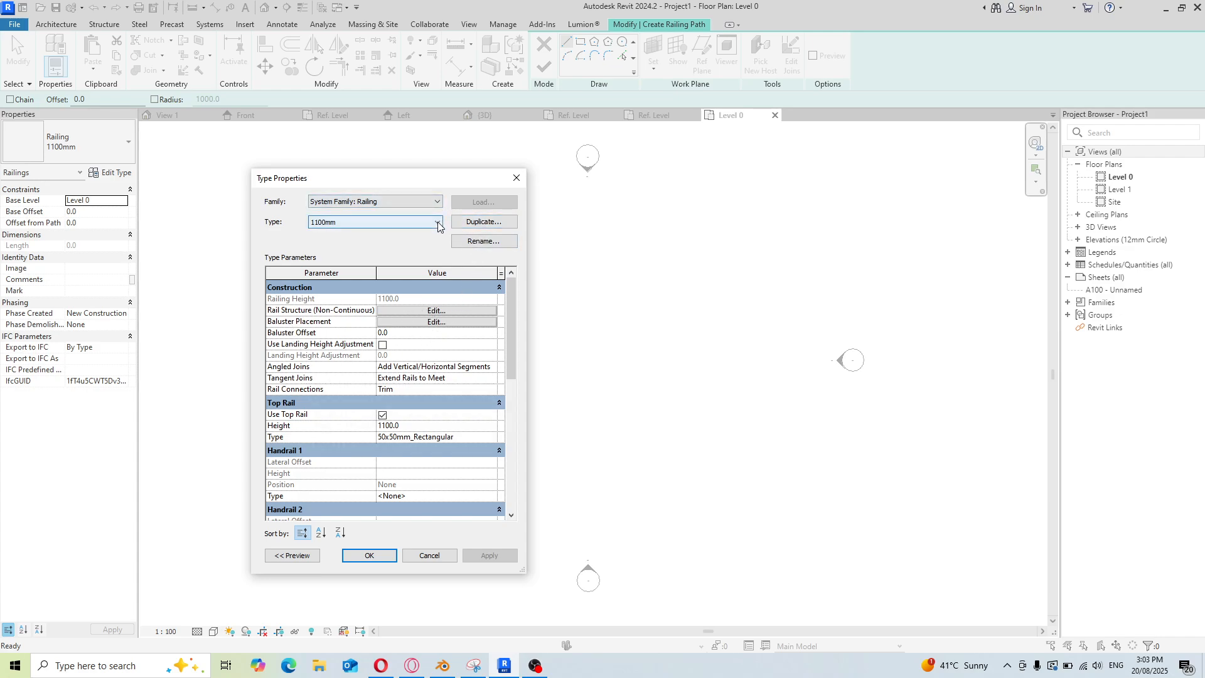
left_click(478, 223)
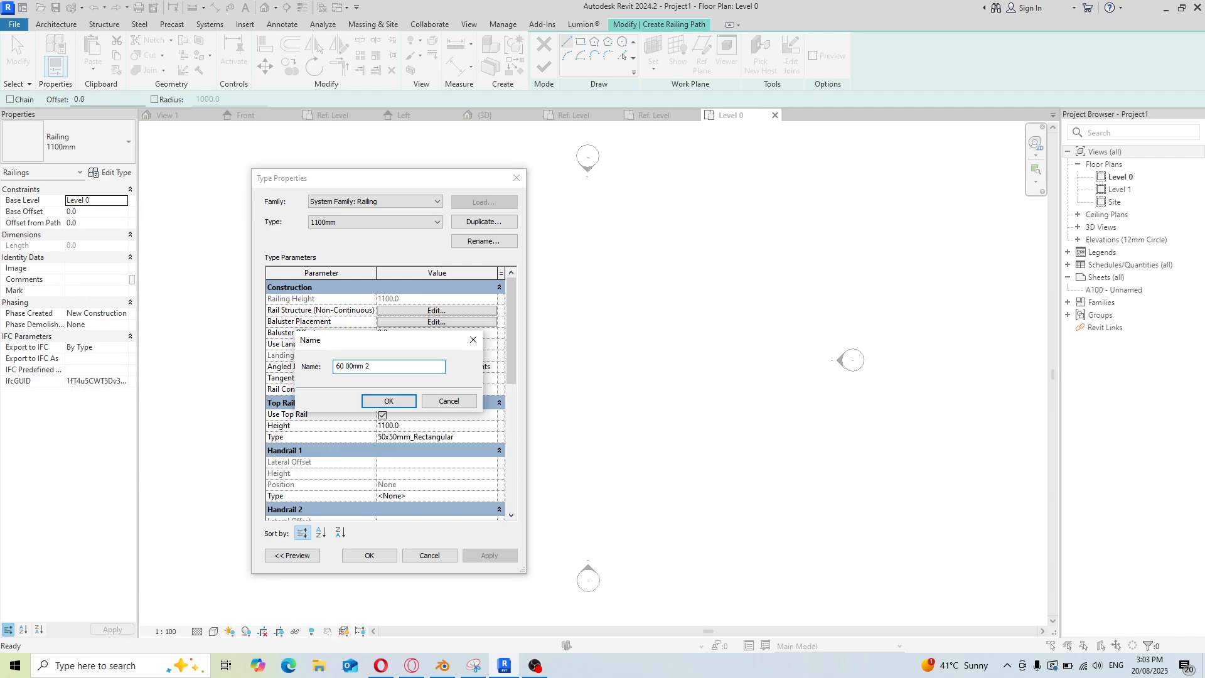
key("BackSpace")
key("BackSpace")
left_click(380, 401)
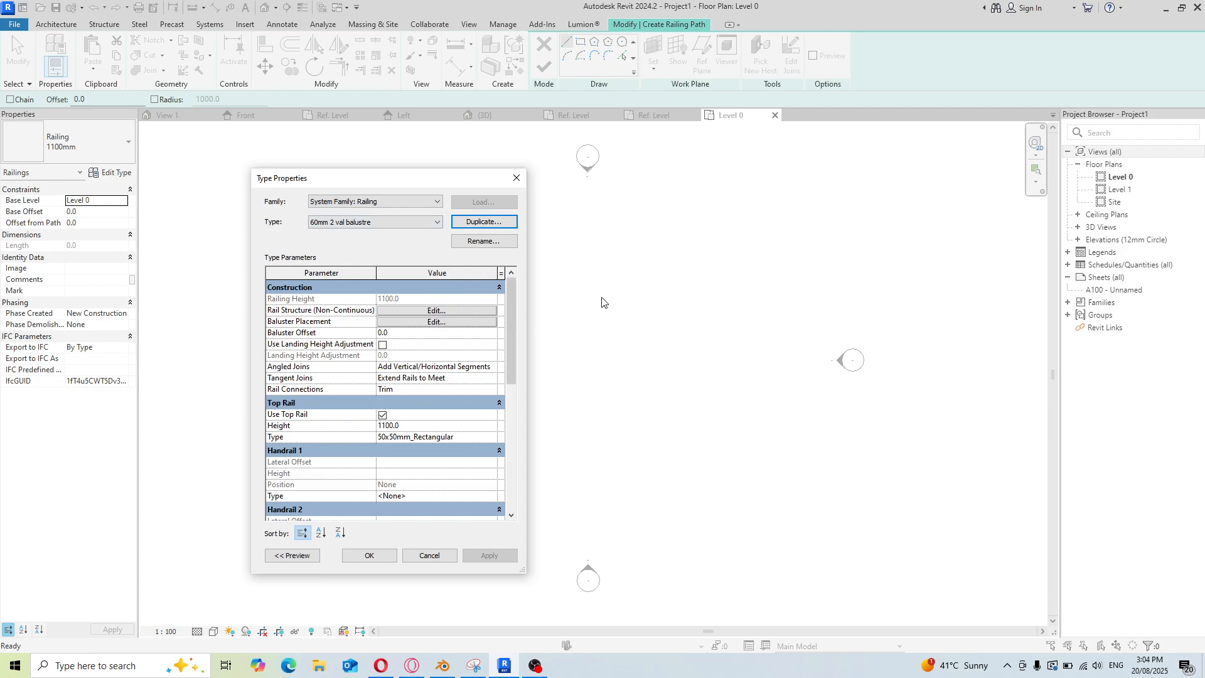
In the railing's rail structure, insert two rails and name them top and botton
left_click(439, 312)
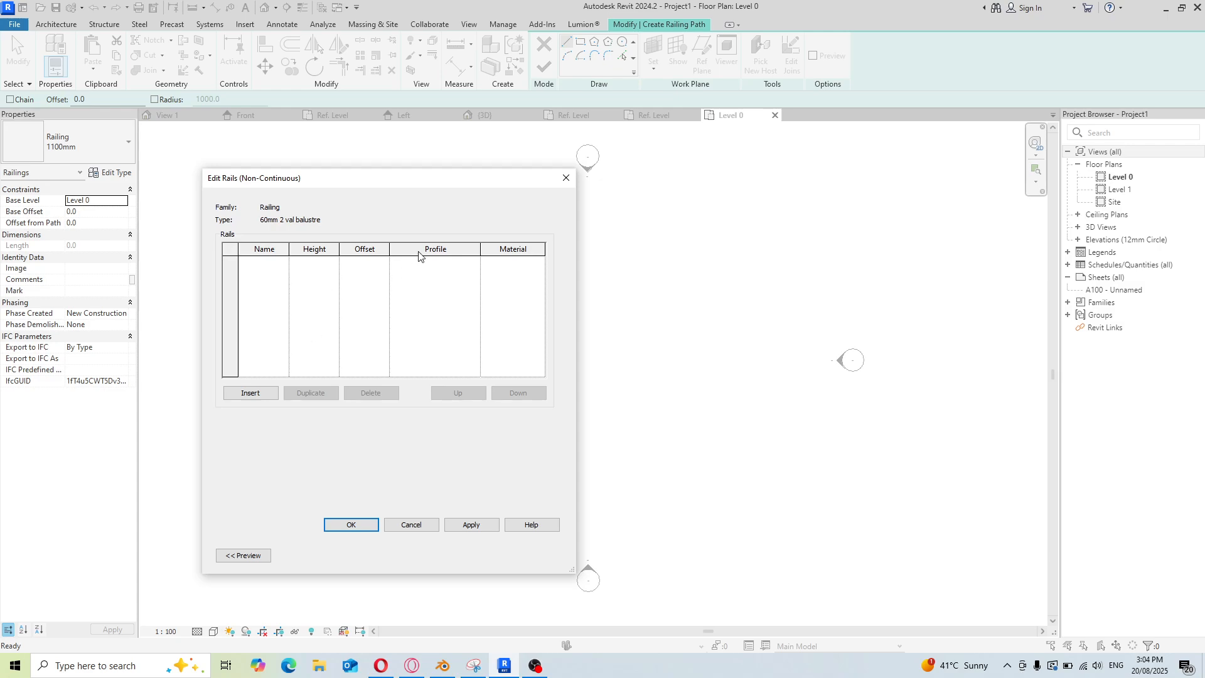
left_click(257, 392)
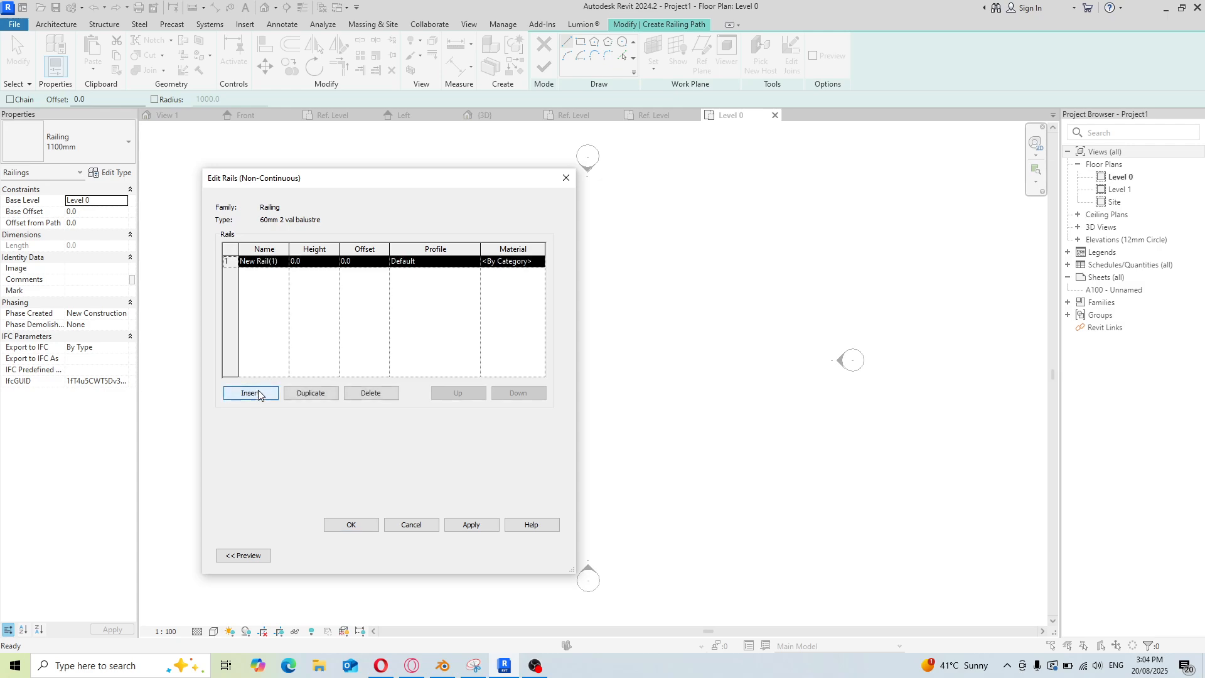
left_click(258, 394)
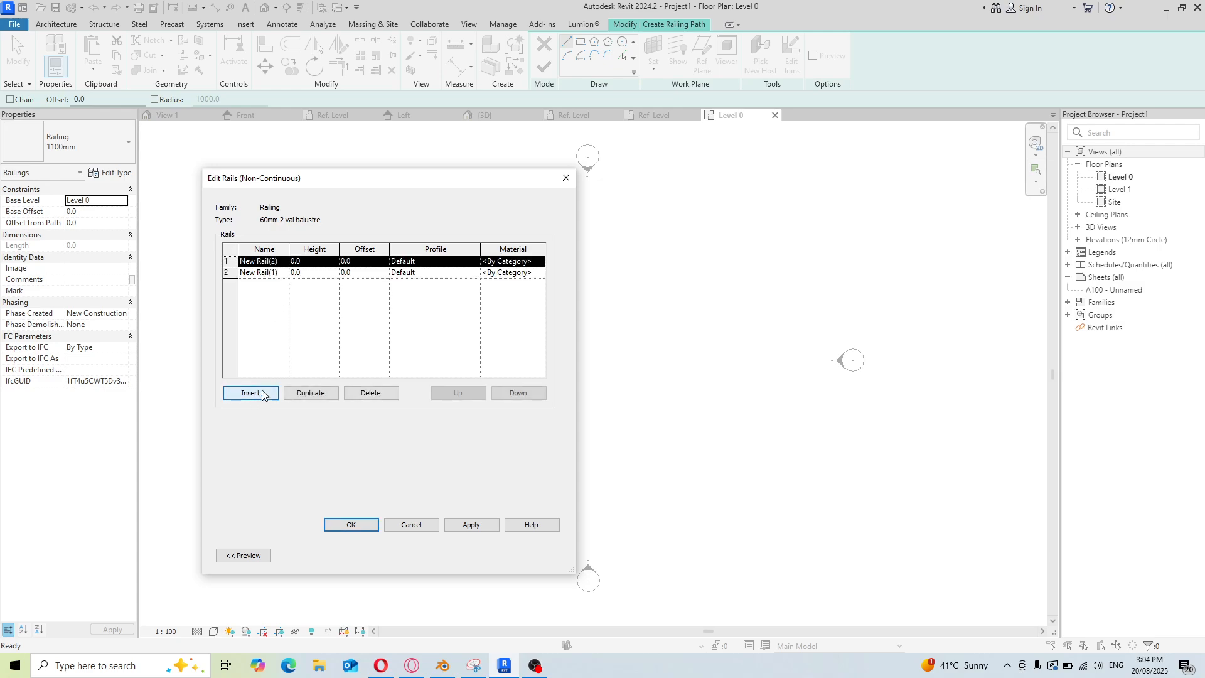
left_click(281, 261)
left_click_drag(281, 261, 228, 264)
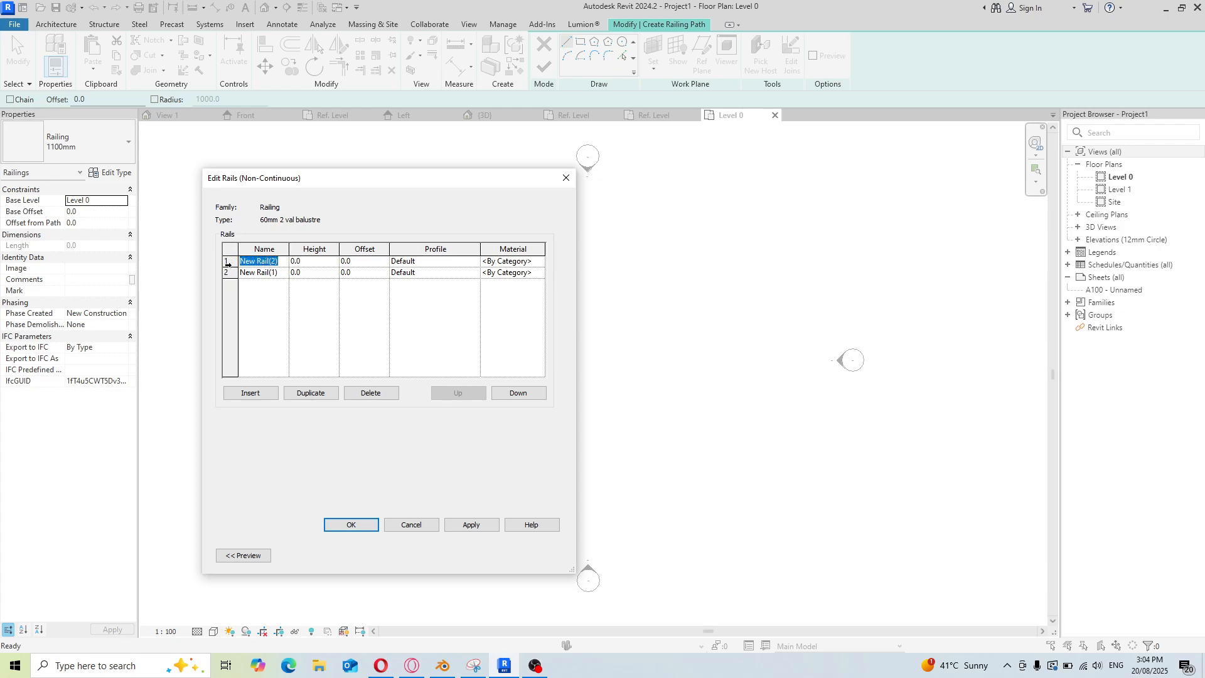
type("top")
left_click(280, 272)
left_click_drag(280, 273, 212, 277)
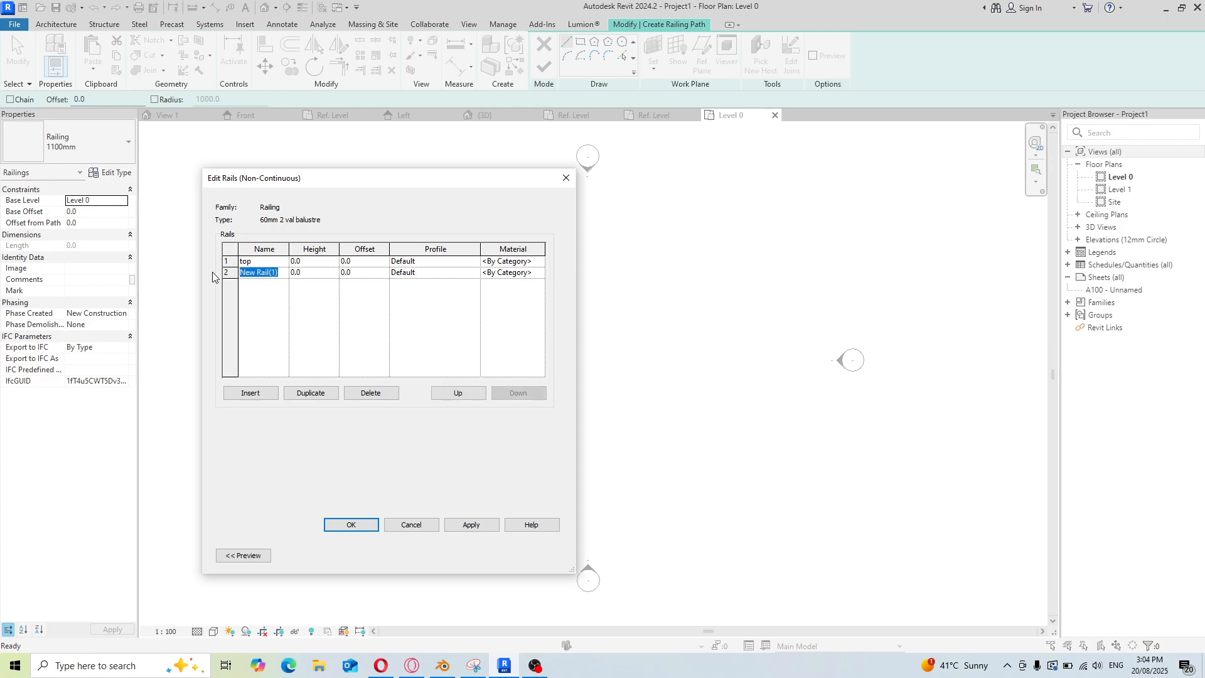
type("botton")
Try setting the top rail's height to 60 and its profile to a Profiles_Foundation_Strip_Footings profile
left_click(317, 262)
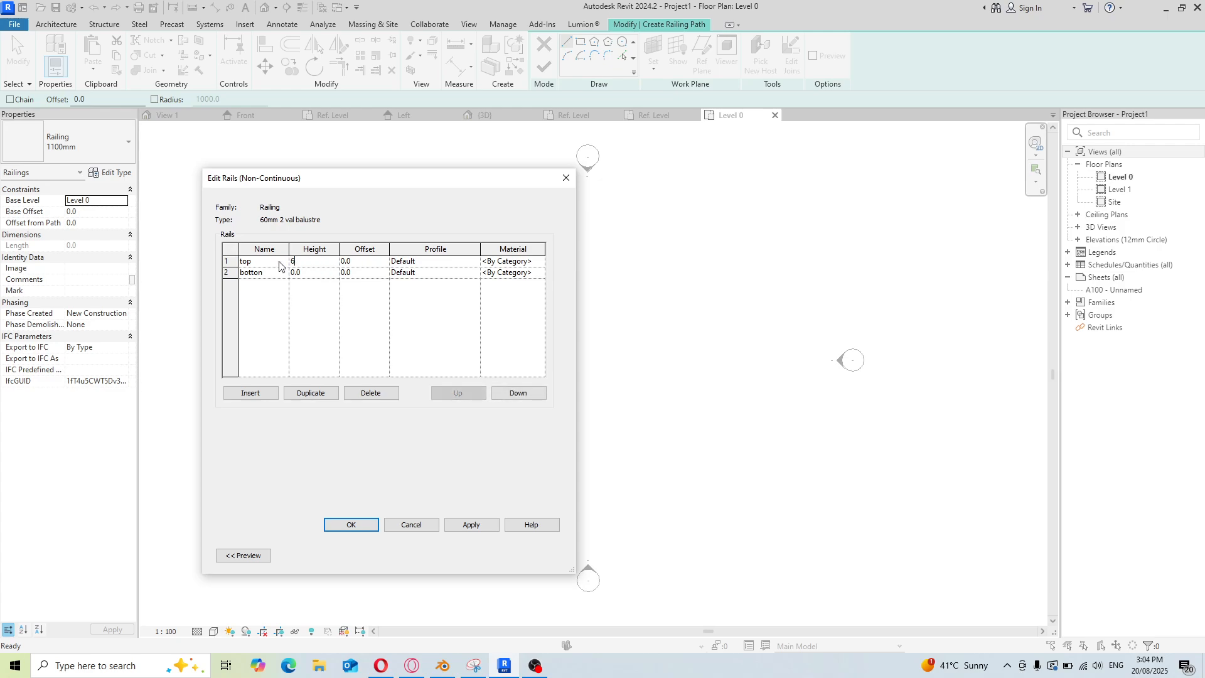
left_click(295, 275)
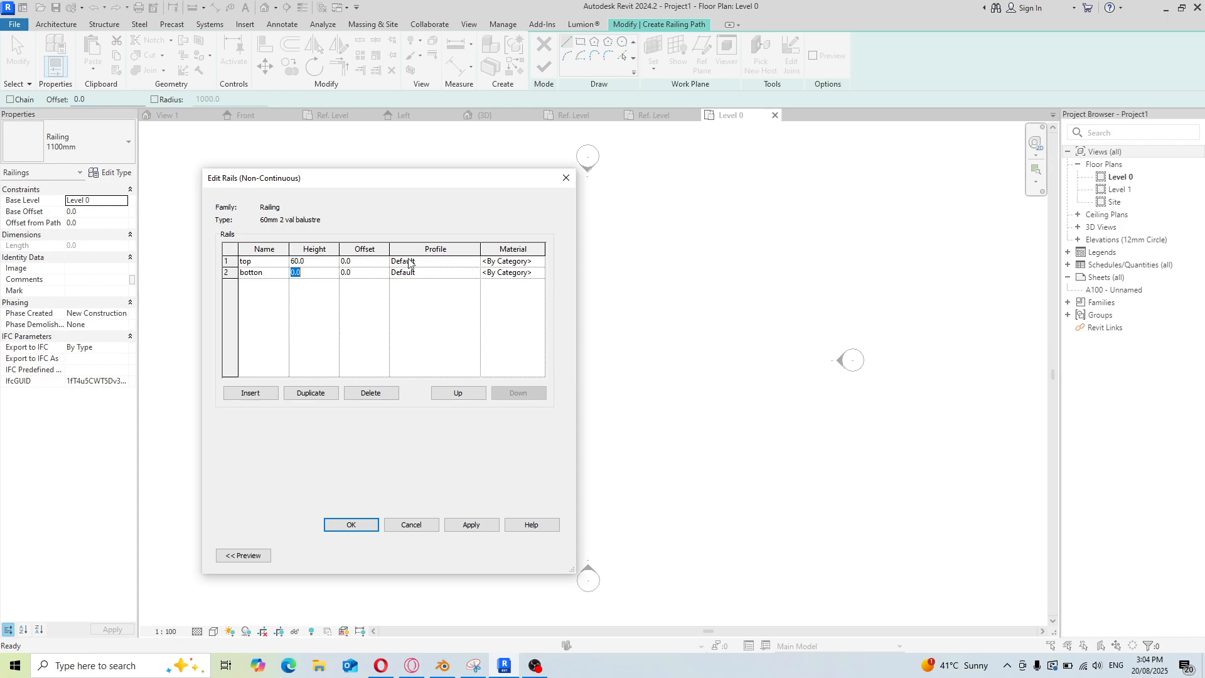
left_click(475, 262)
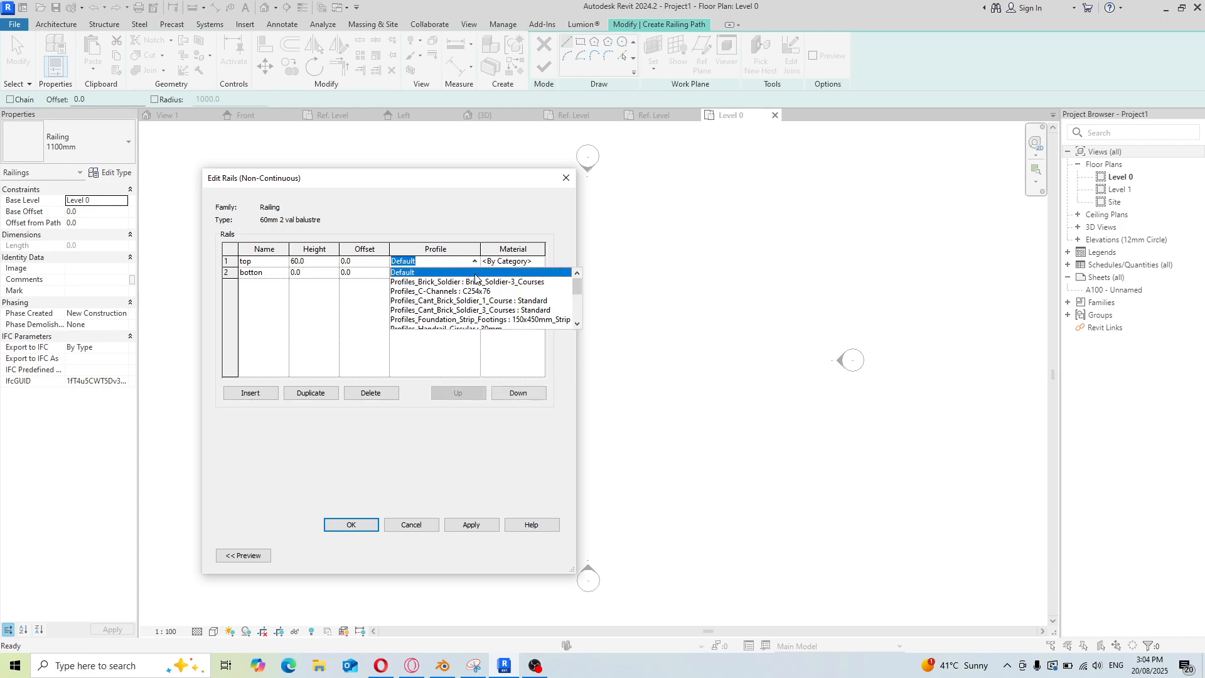
scroll(476, 278, "down", 1)
scroll(475, 278, "down", 2)
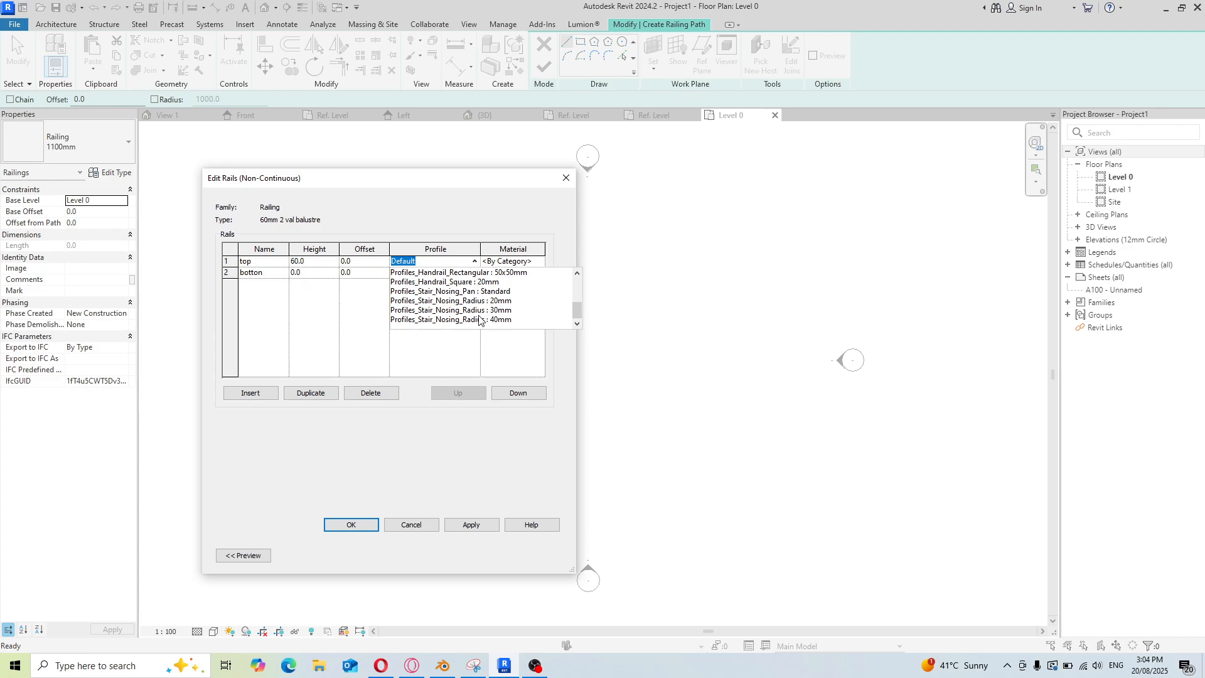
scroll(477, 314, "up", 3)
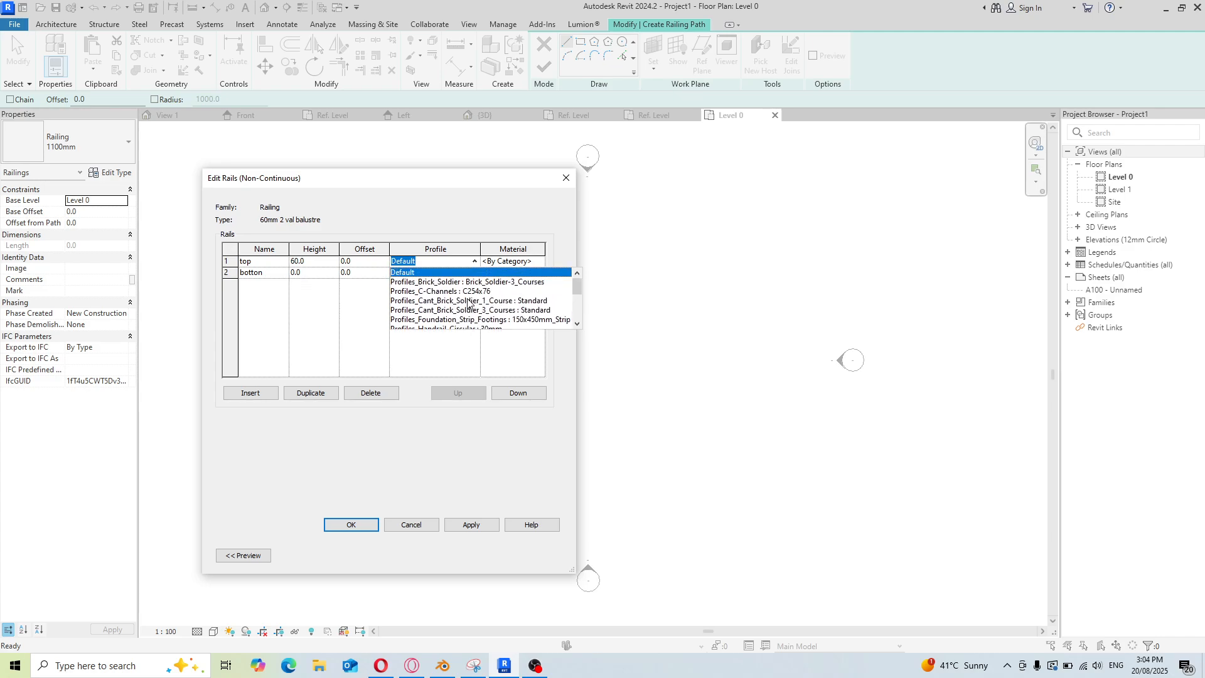
scroll(469, 304, "down", 3)
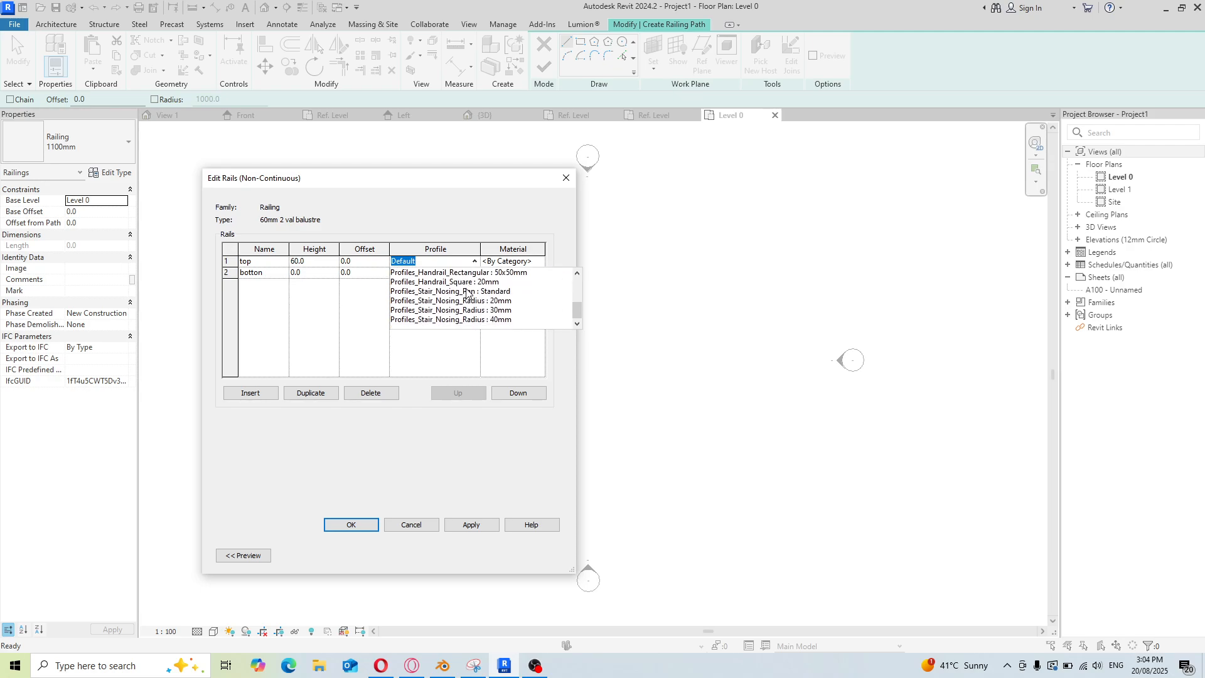
scroll(468, 293, "up", 3)
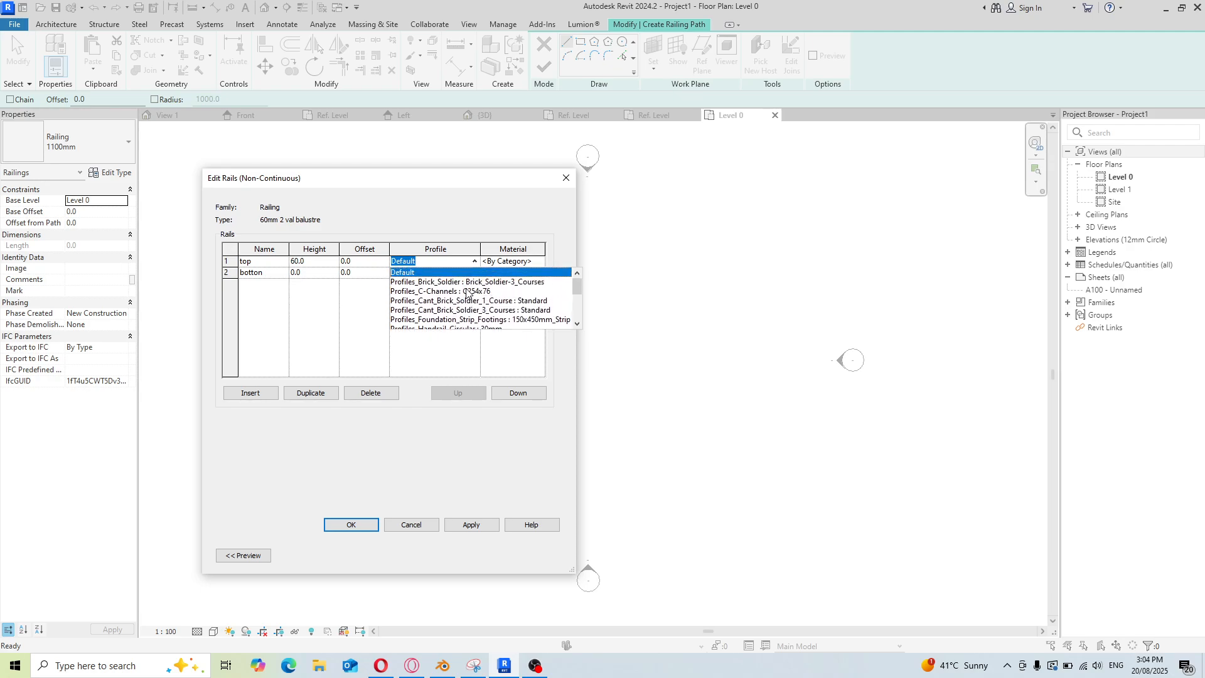
scroll(432, 282, "down", 3)
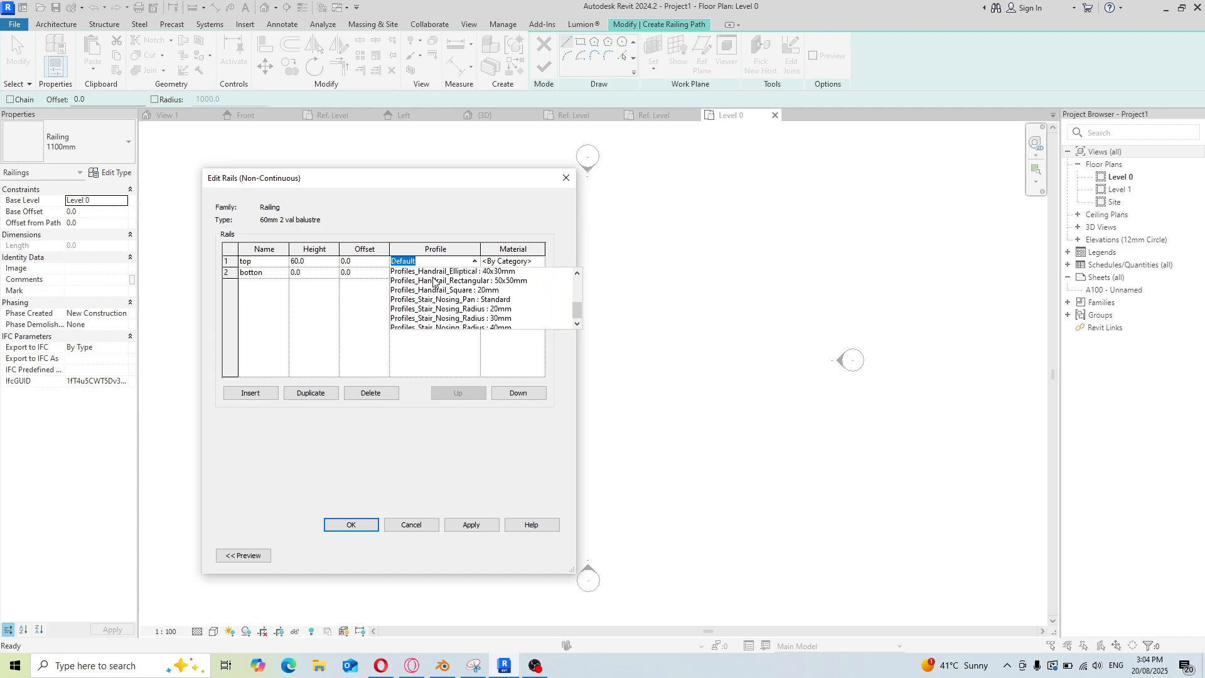
scroll(433, 283, "down", 1)
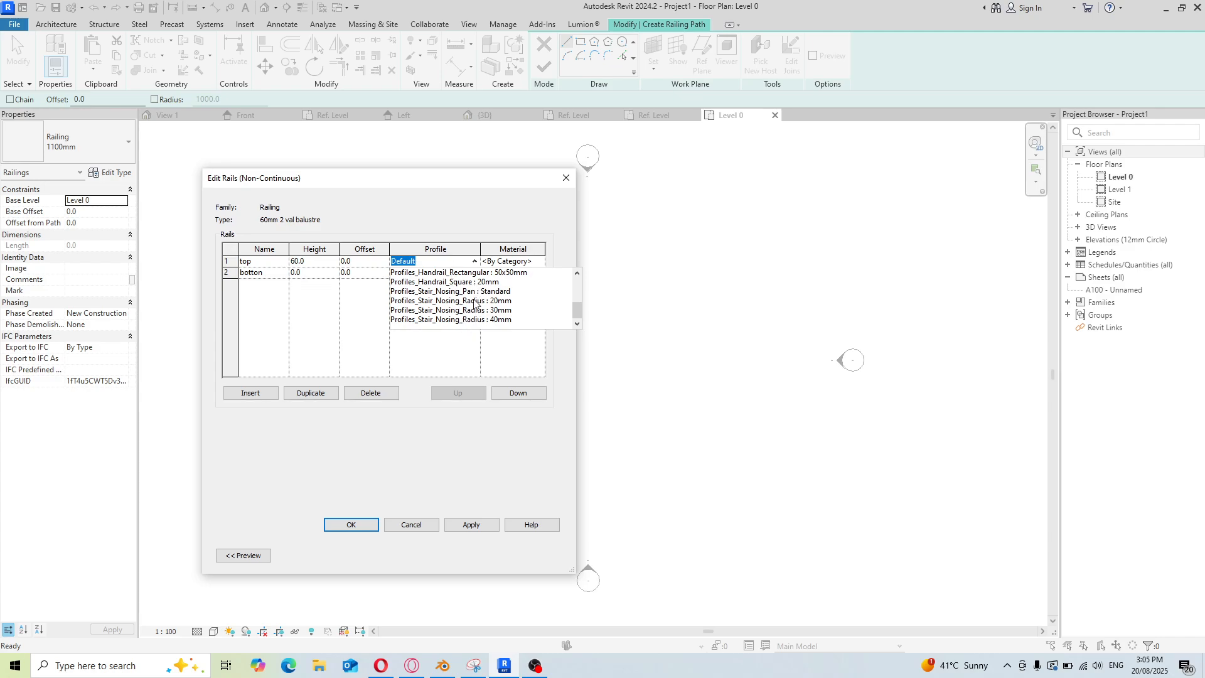
scroll(475, 303, "up", 3)
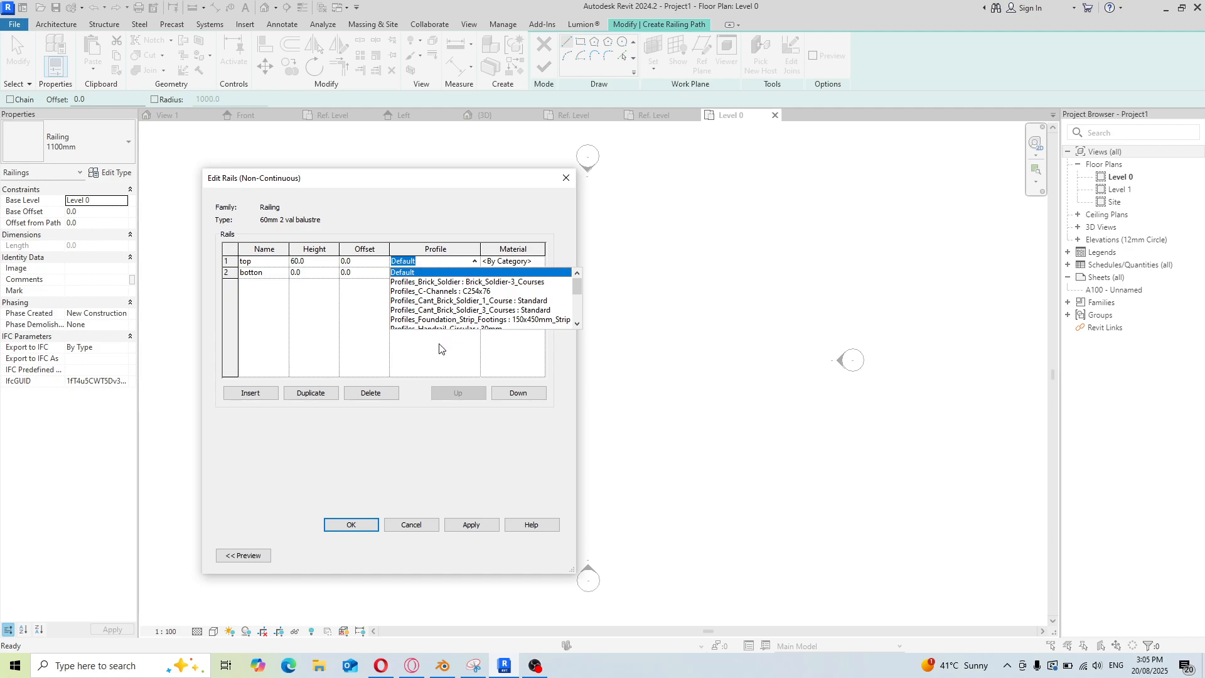
left_click(470, 319)
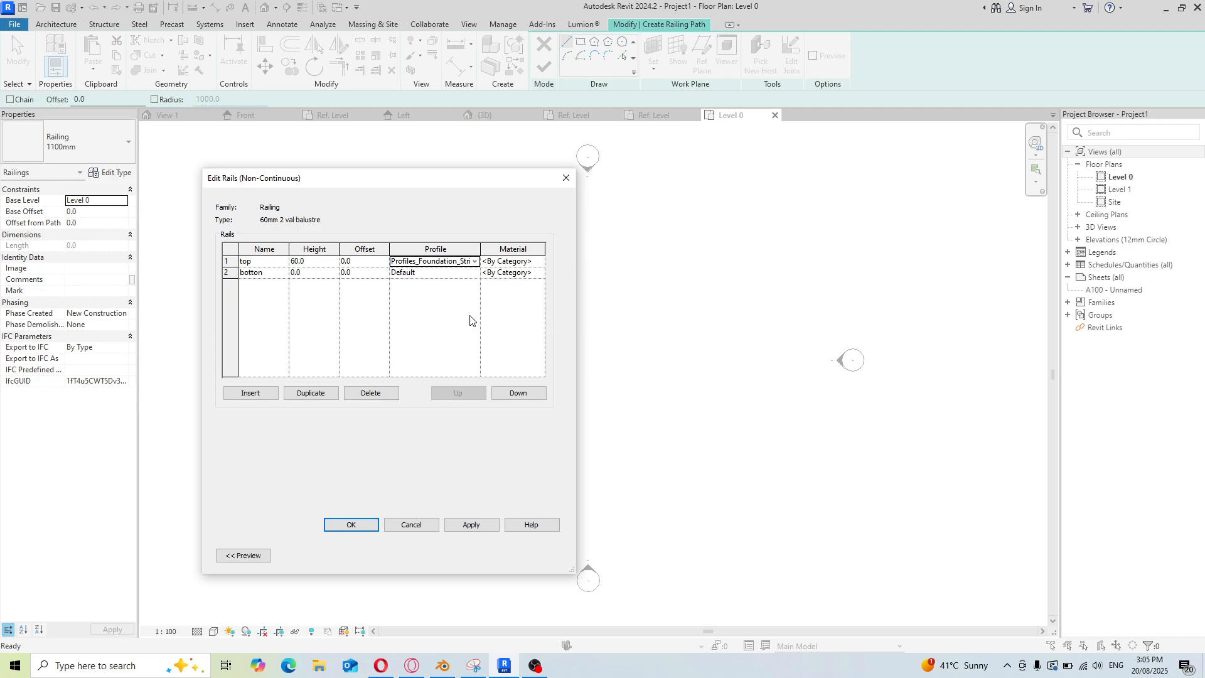
Apply the rail edits and close the type properties without keeping the new type
left_click(472, 526)
left_click(565, 177)
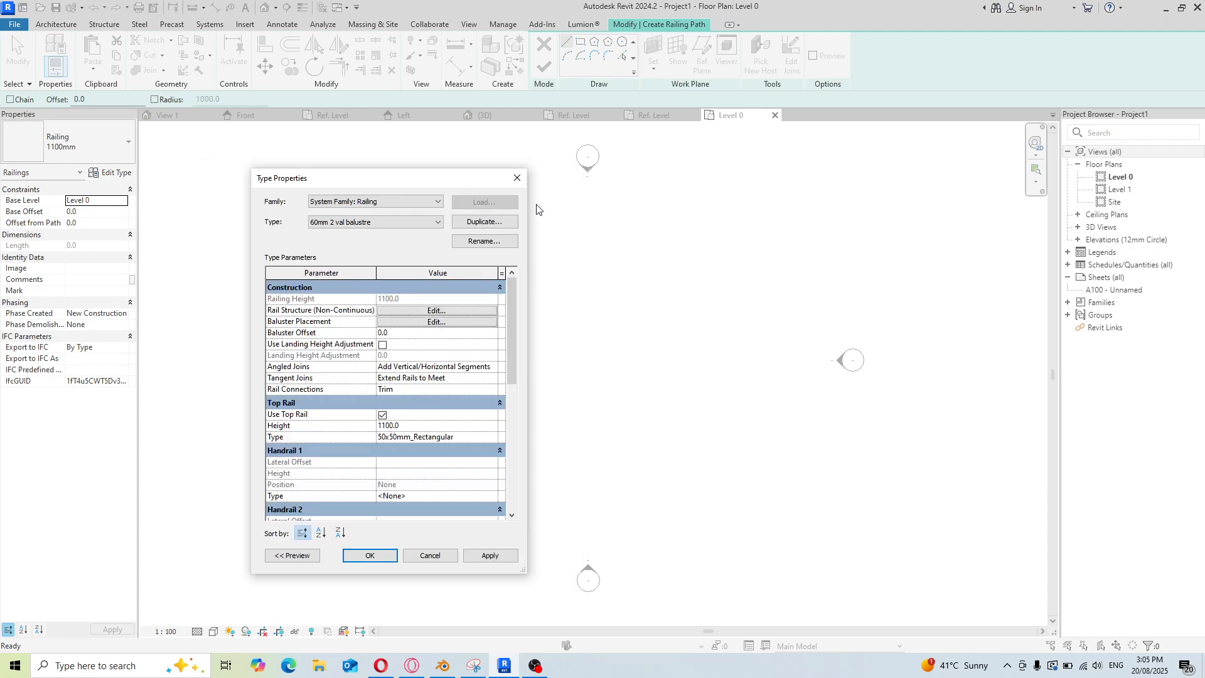
left_click(516, 181)
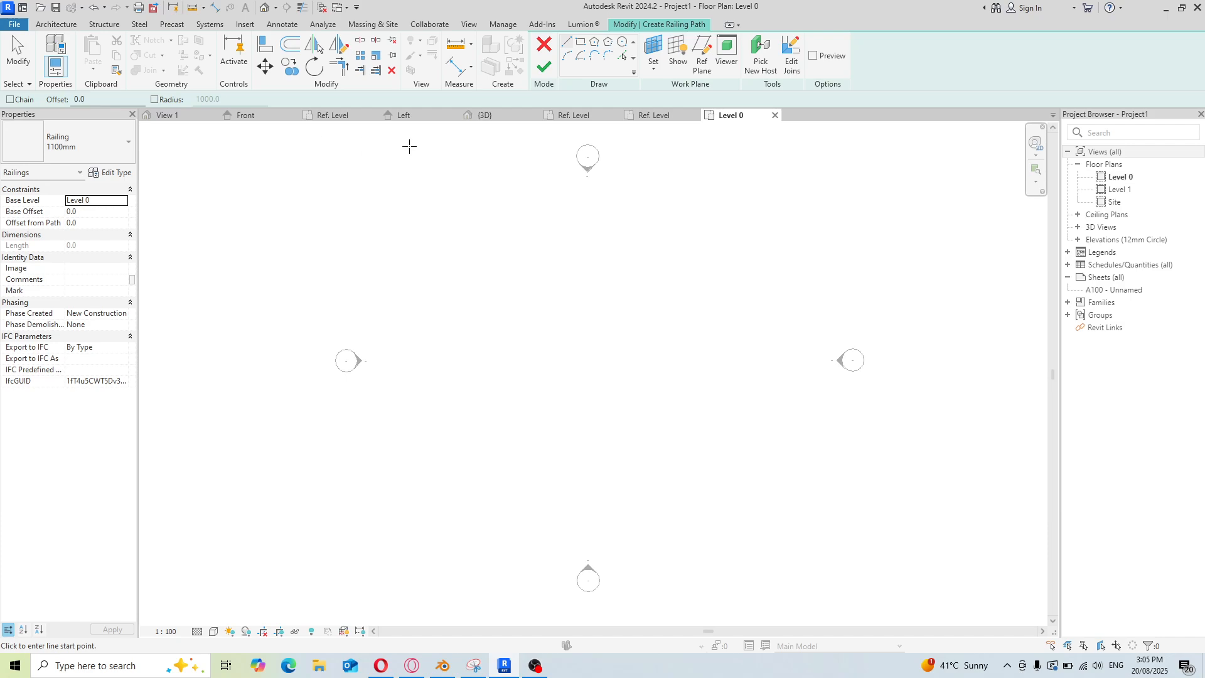
Load the Family2 base val b 03 profile family into Project1 and the two other open families
left_click(655, 116)
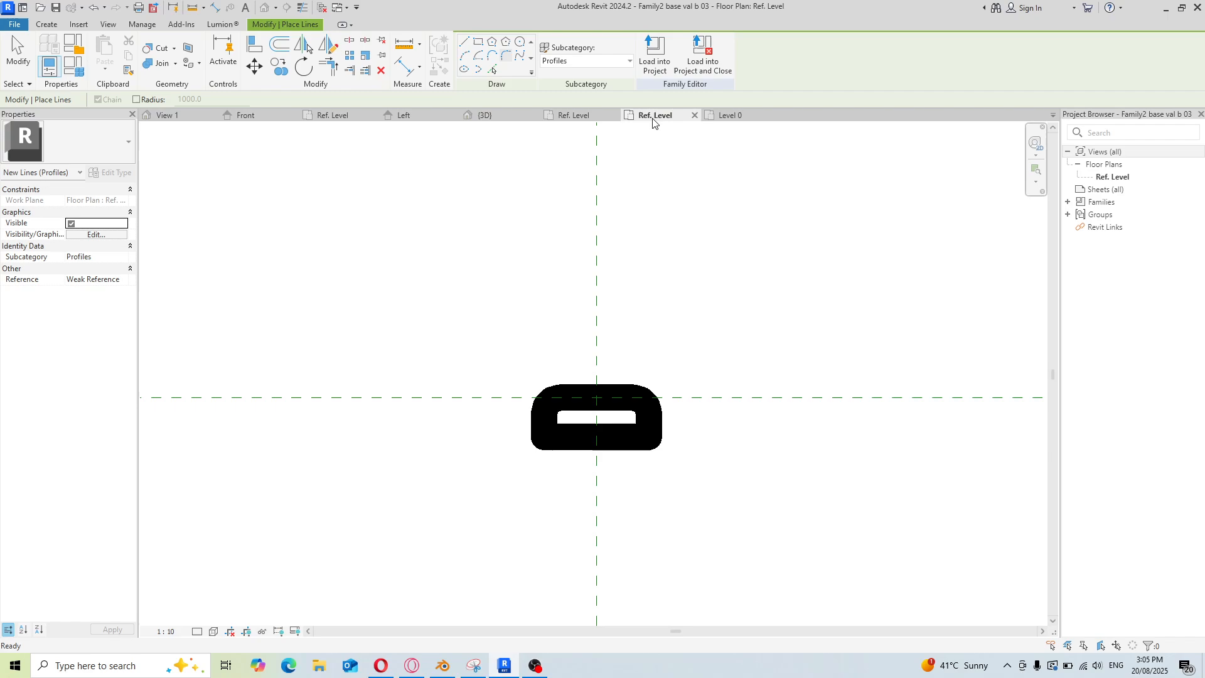
left_click(703, 61)
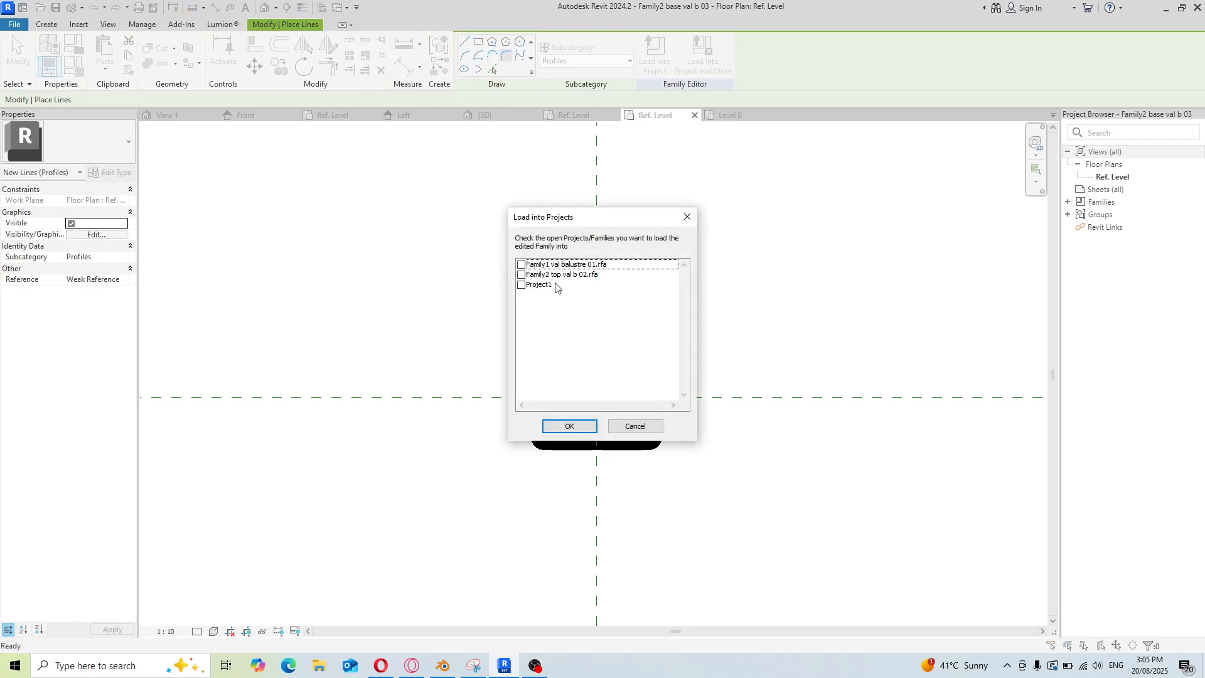
left_click(521, 266)
left_click(521, 276)
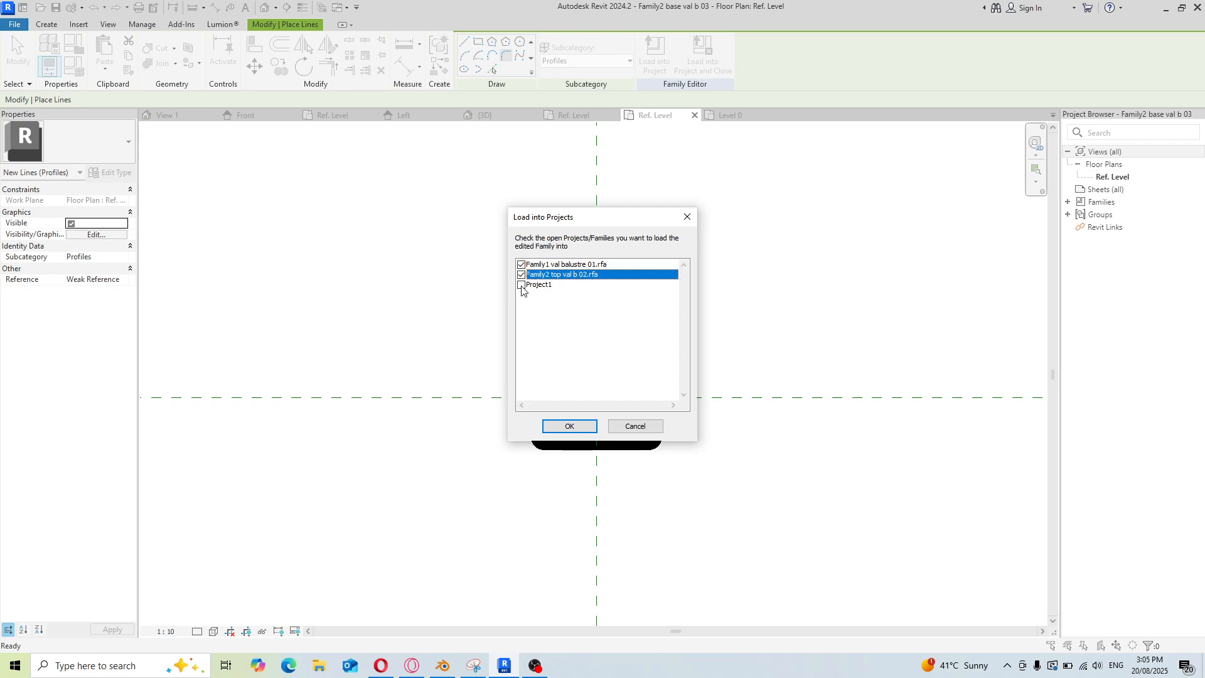
left_click(522, 286)
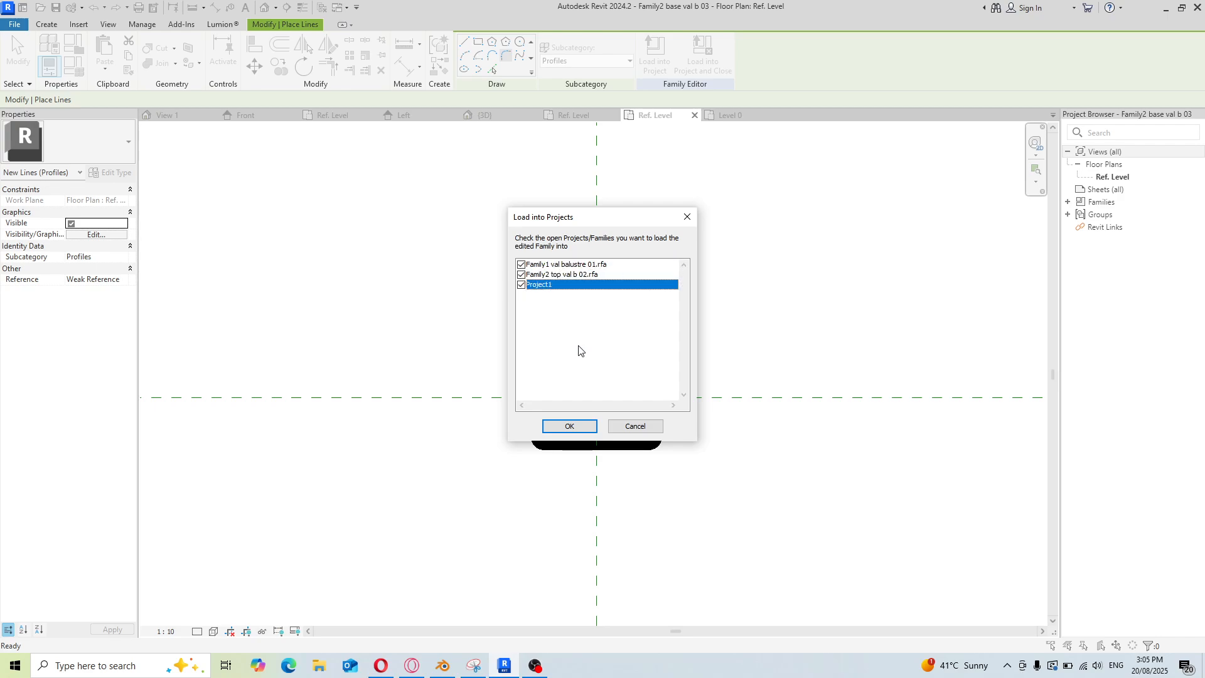
left_click(570, 426)
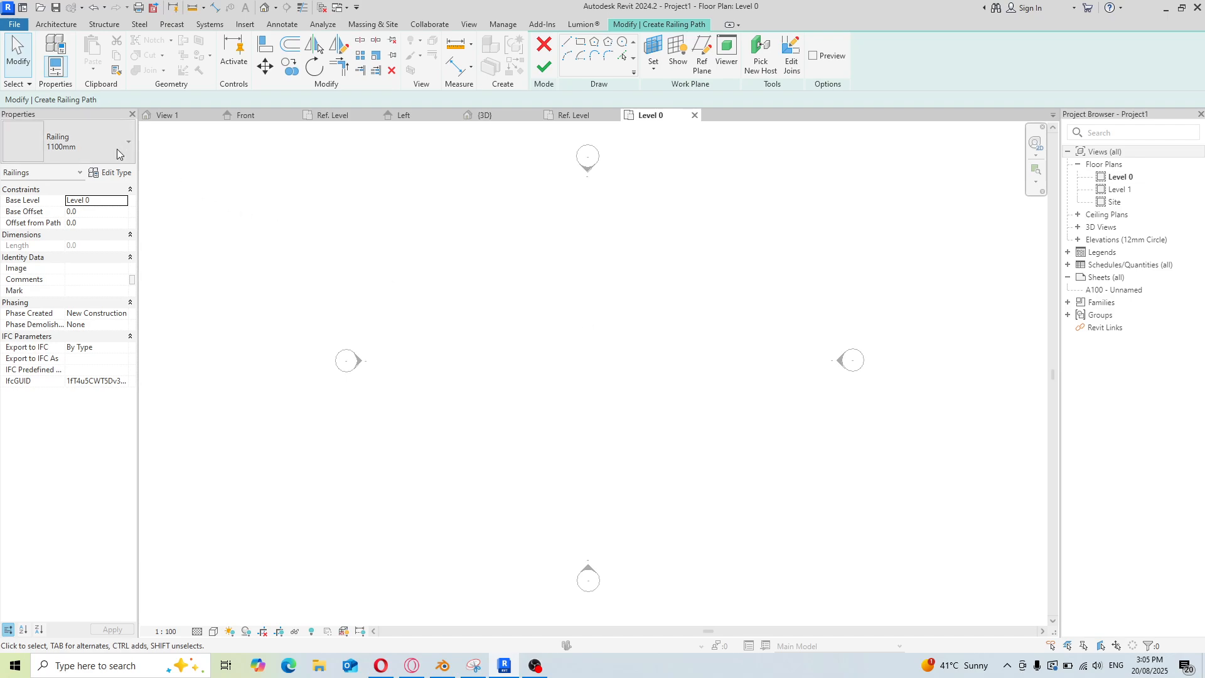
Duplicate the 1100mm railing type as 60mm 2 val balustre
left_click(114, 173)
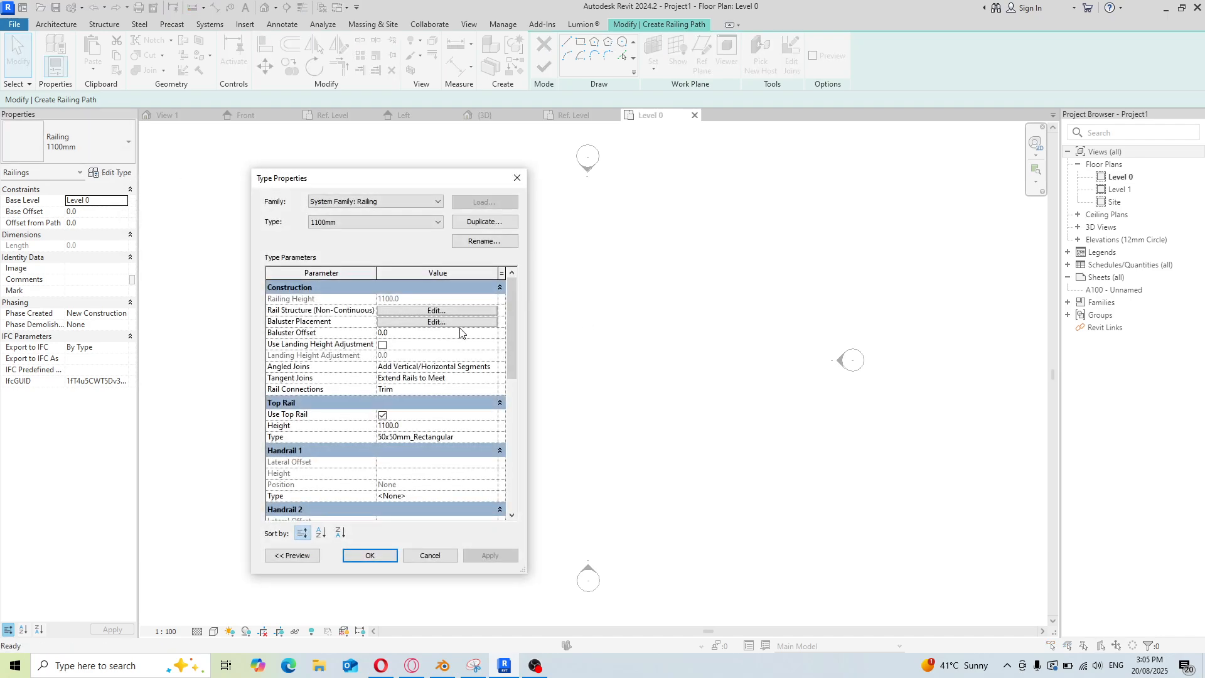
left_click(483, 221)
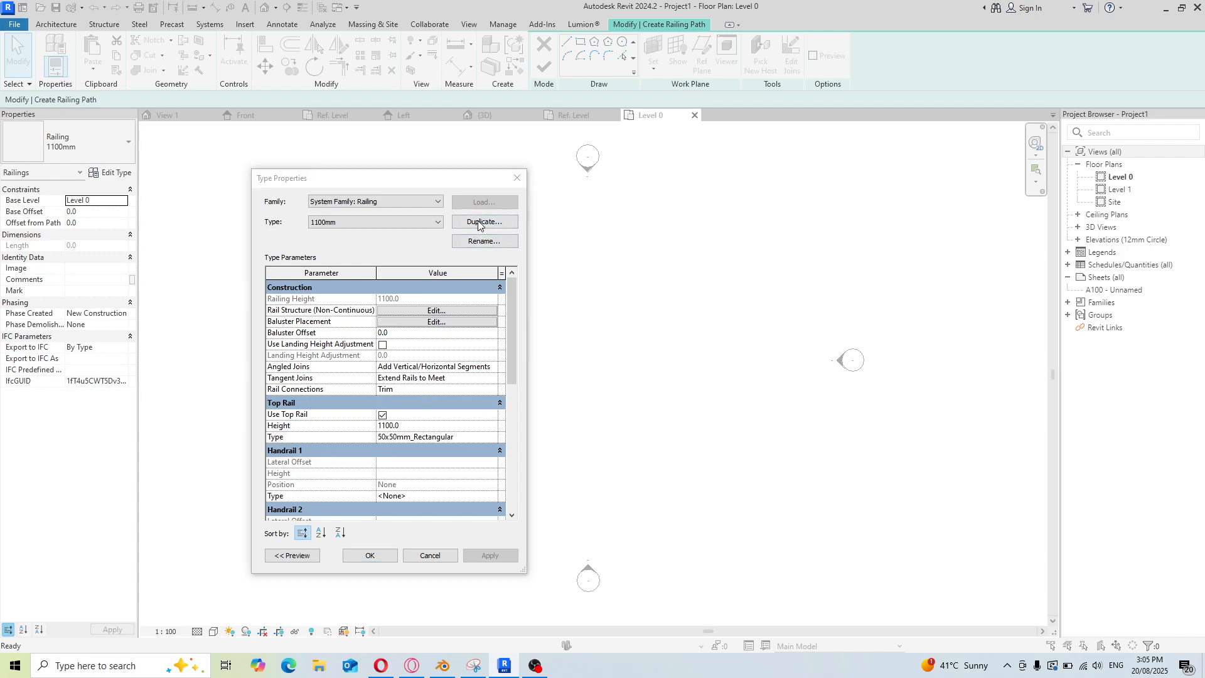
left_click(343, 366)
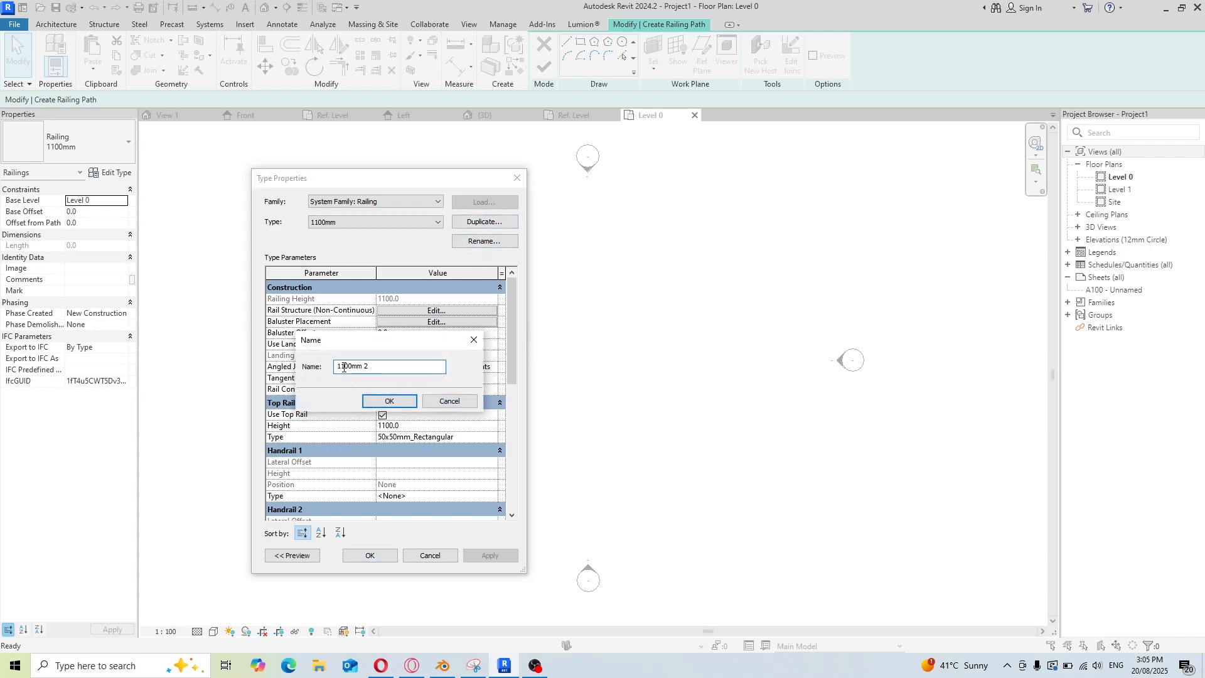
type("6")
key("BackSpace")
key("BackSpace")
left_click(390, 402)
In the rail structure, insert two rails and name them Top and botton
left_click(439, 312)
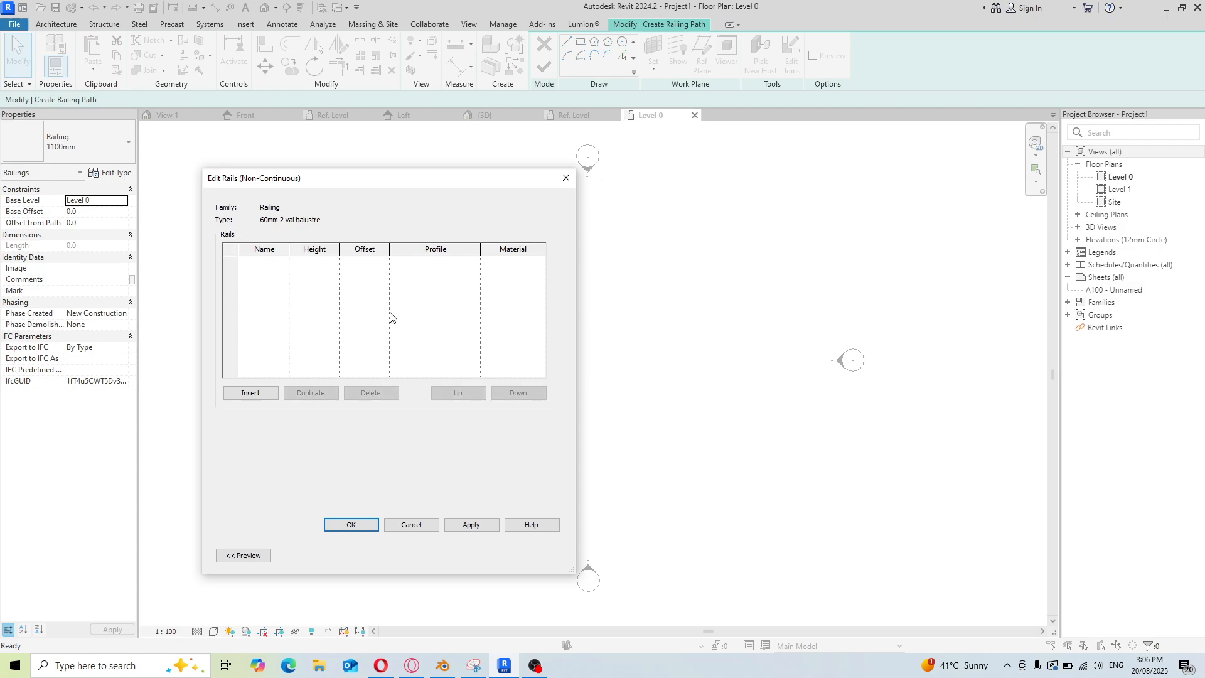
left_click(250, 393)
left_click(250, 394)
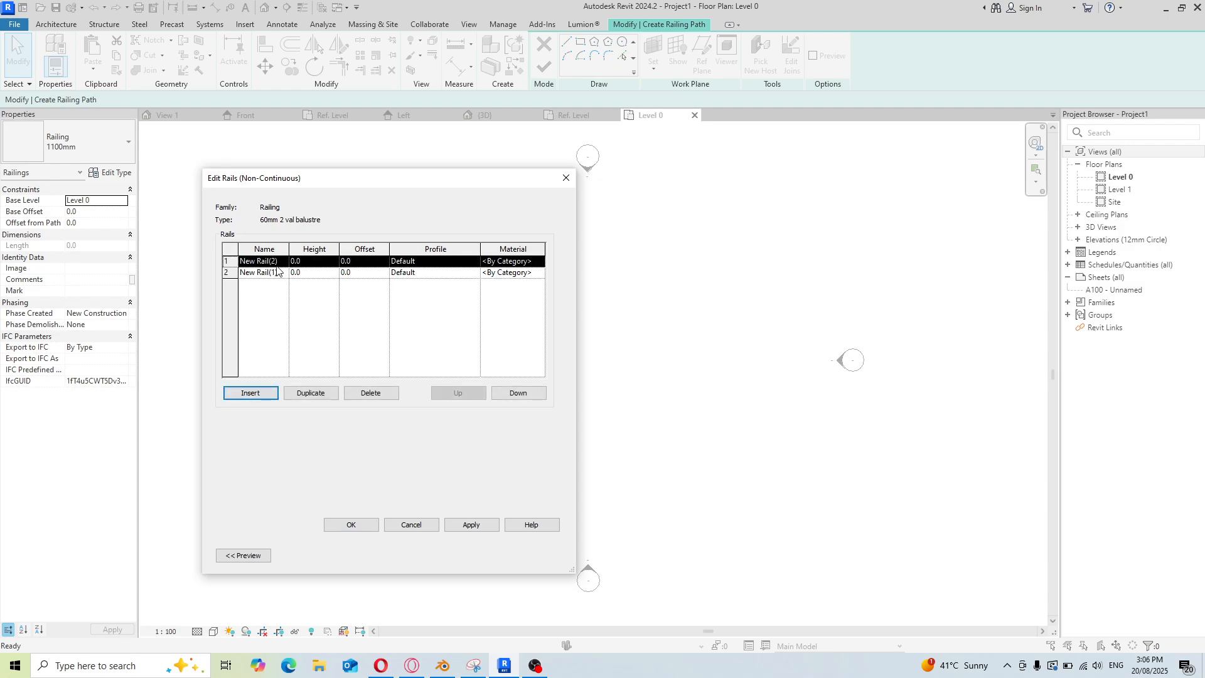
left_click(239, 263)
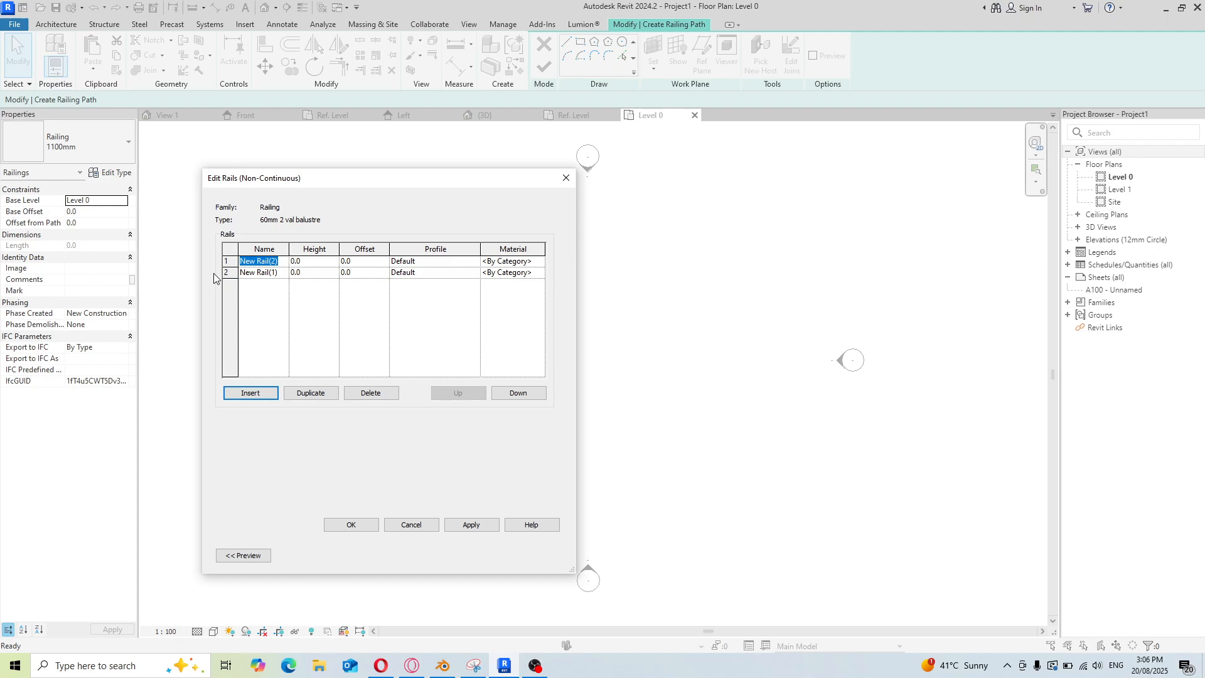
type("Top")
left_click(283, 273)
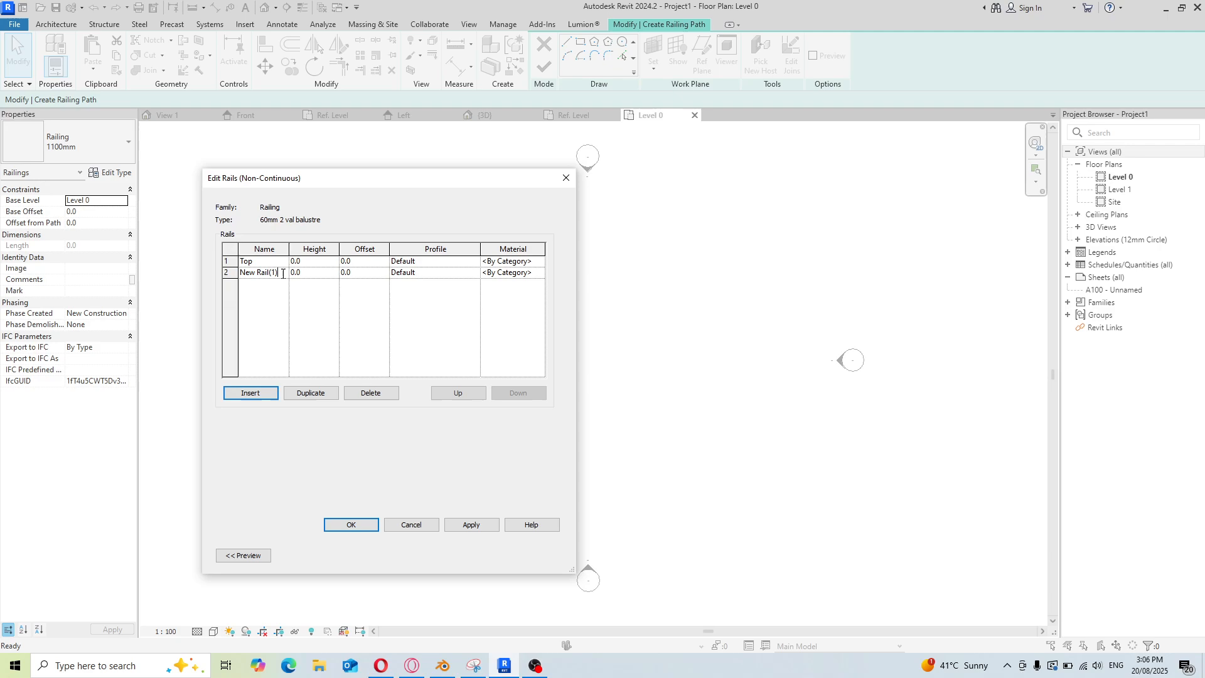
left_click_drag(283, 274, 206, 279)
type("botton")
Set the Top rail's height to 60 and look through its available profiles without choosing one
left_click(319, 259)
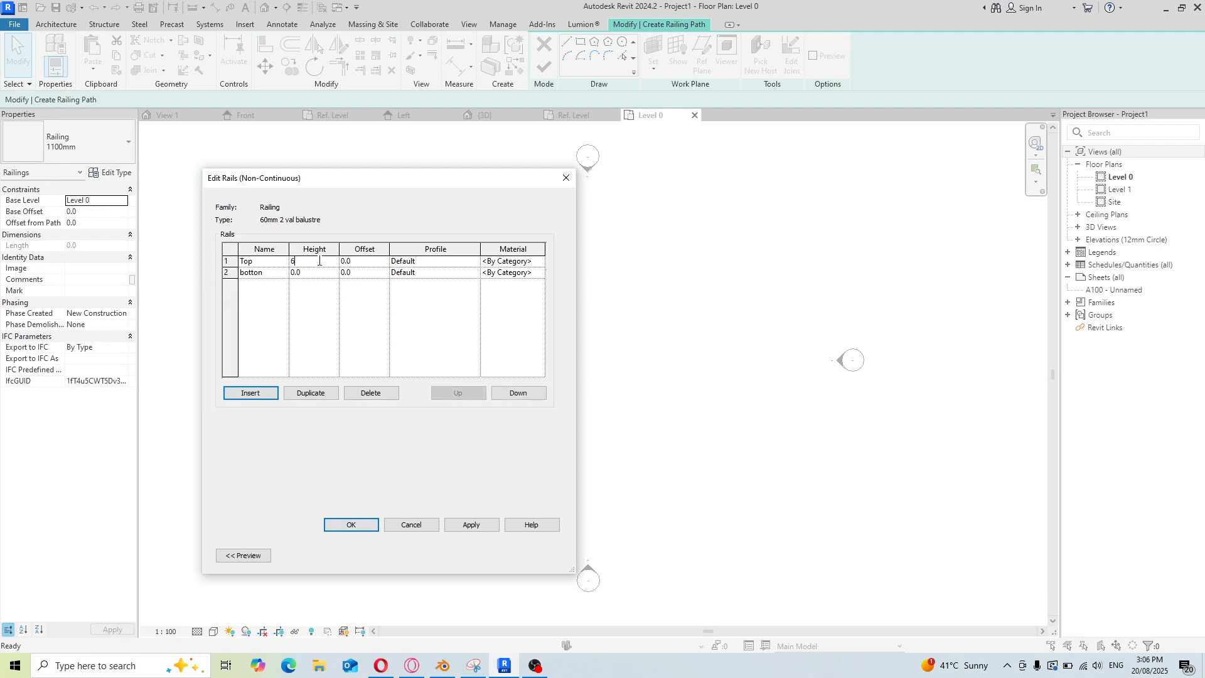
left_click(380, 260)
left_click(457, 258)
left_click(475, 262)
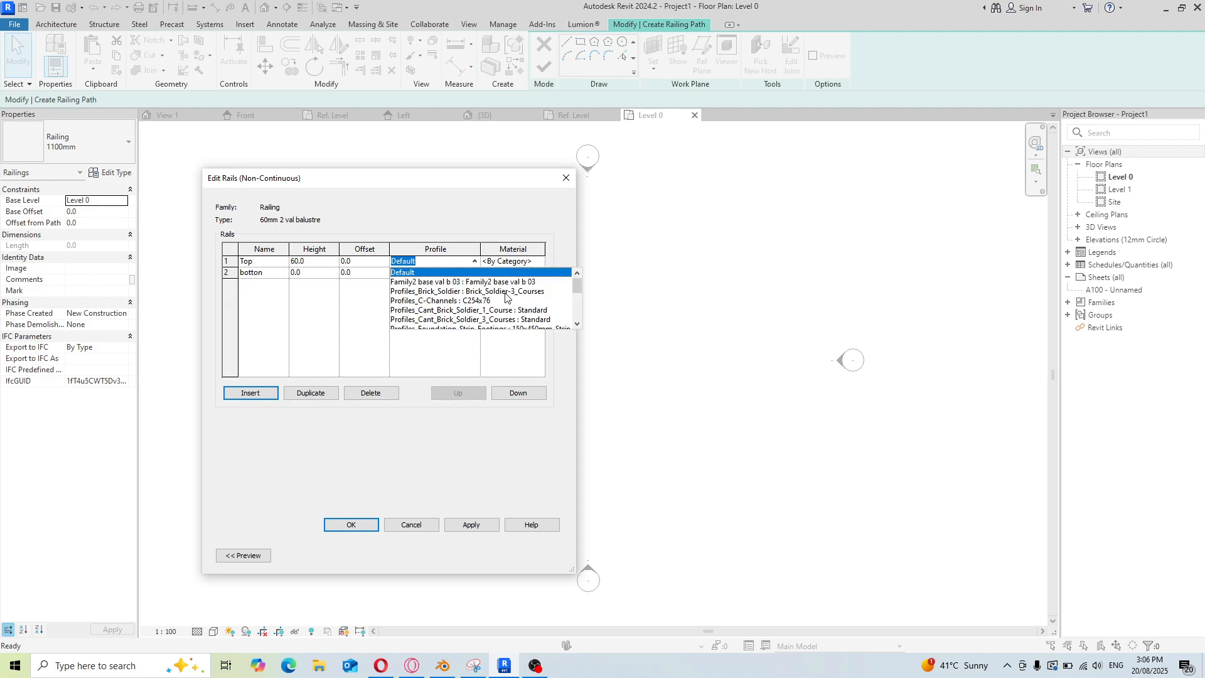
scroll(506, 297, "down", 5)
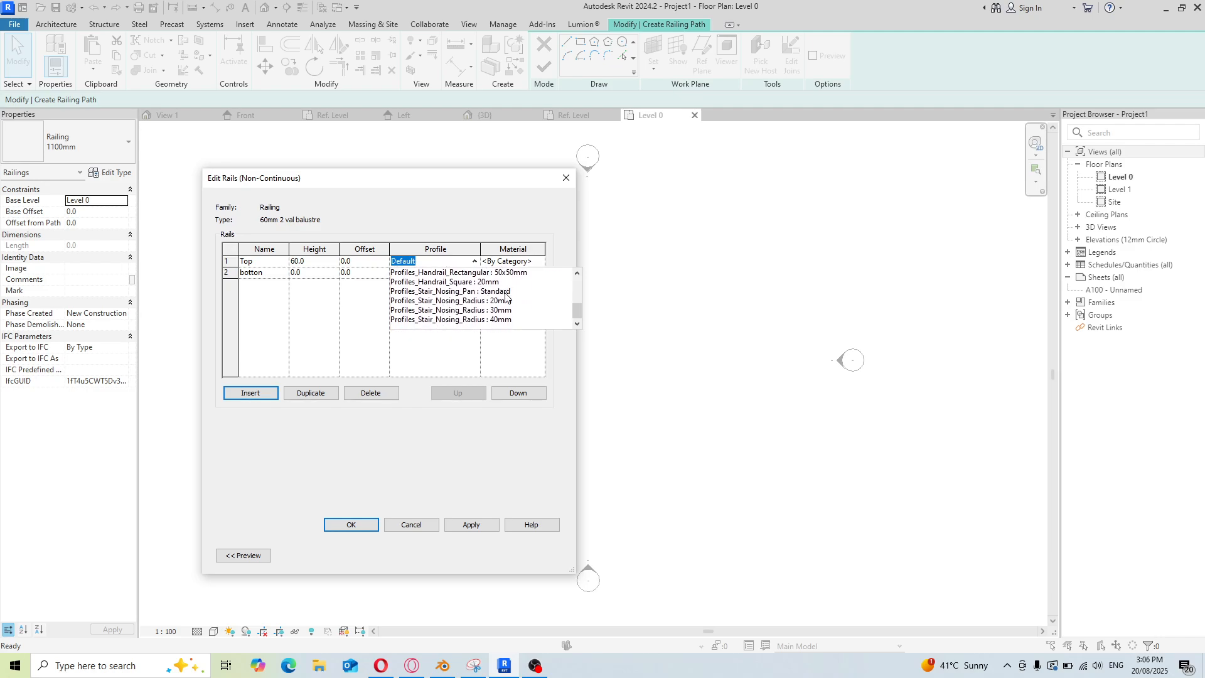
scroll(506, 296, "up", 5)
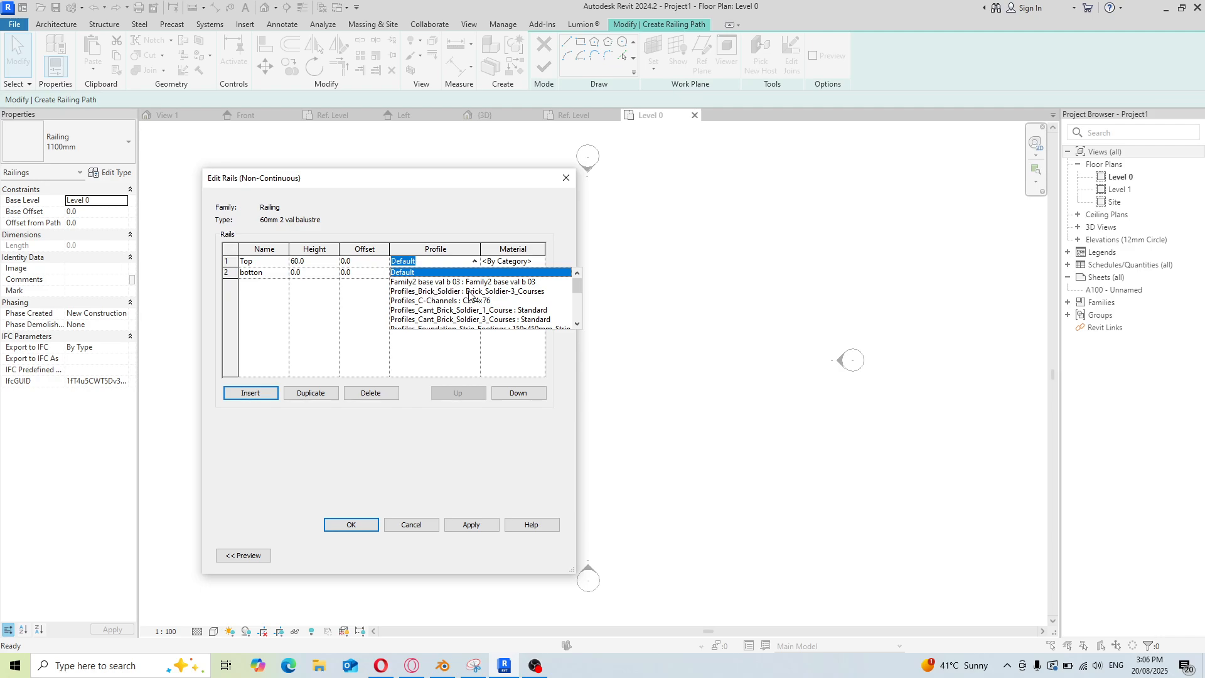
scroll(467, 306, "down", 5)
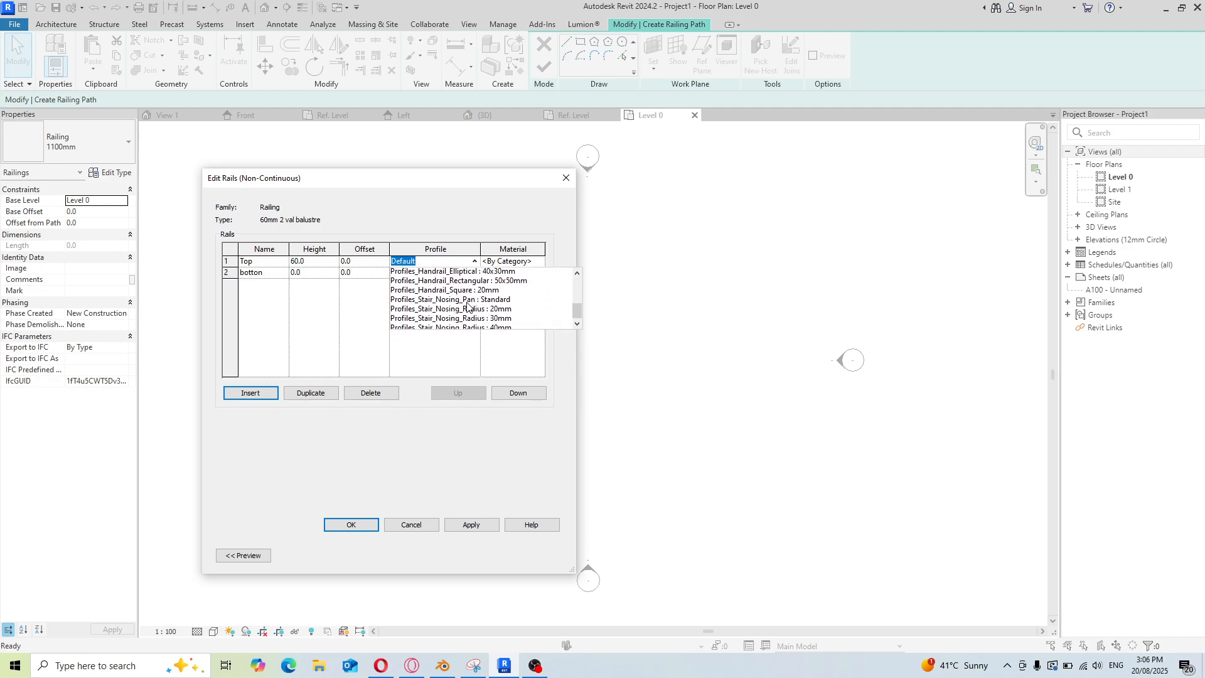
key("Escape")
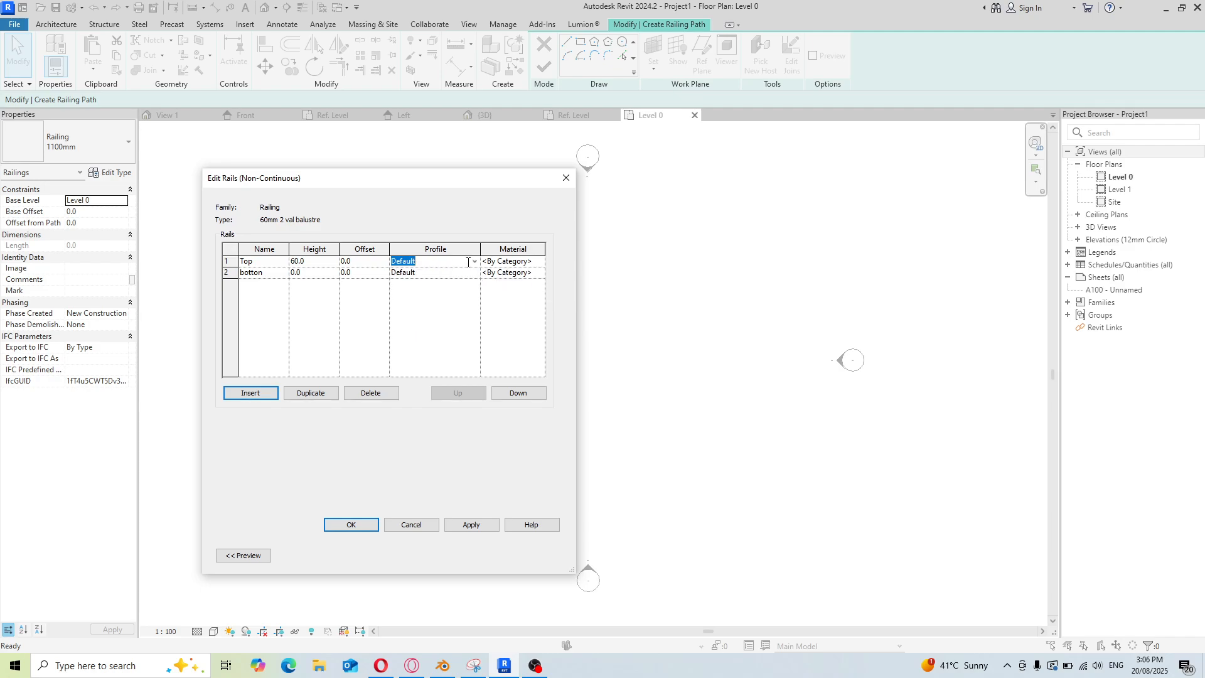
Assign the Air material to the Top rail, replacing its appearance with the Stone Unfinished asset from the asset browser
left_click(534, 261)
left_click(540, 263)
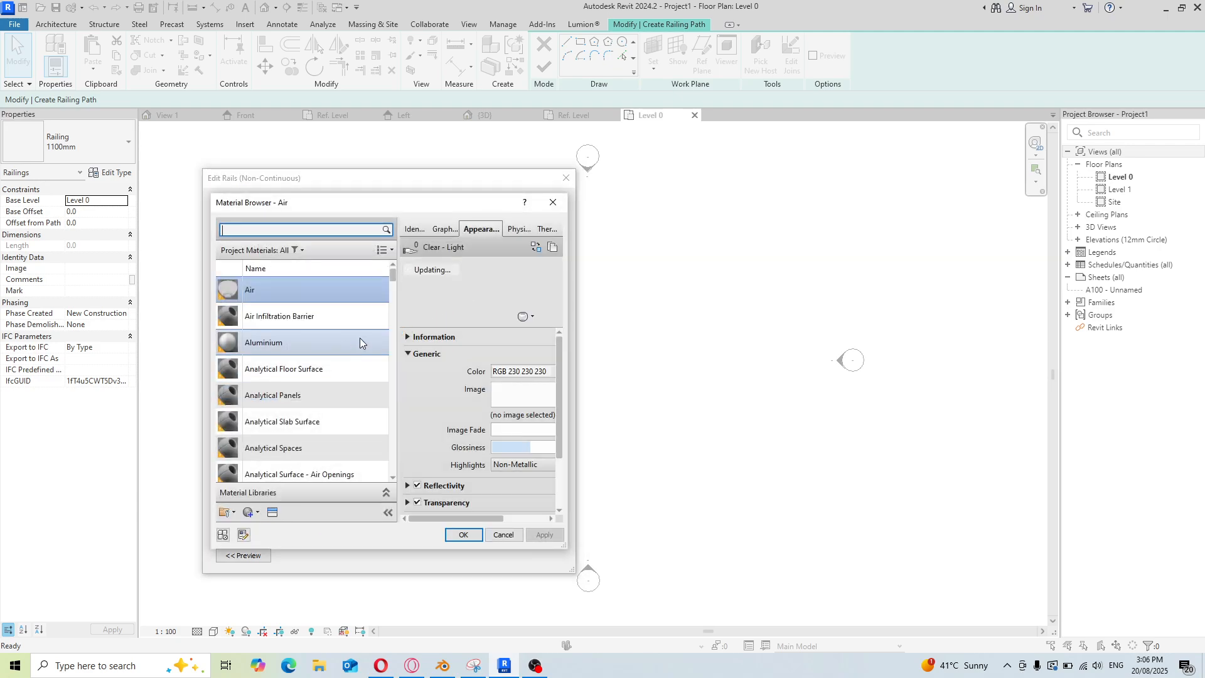
scroll(355, 342, "down", 10)
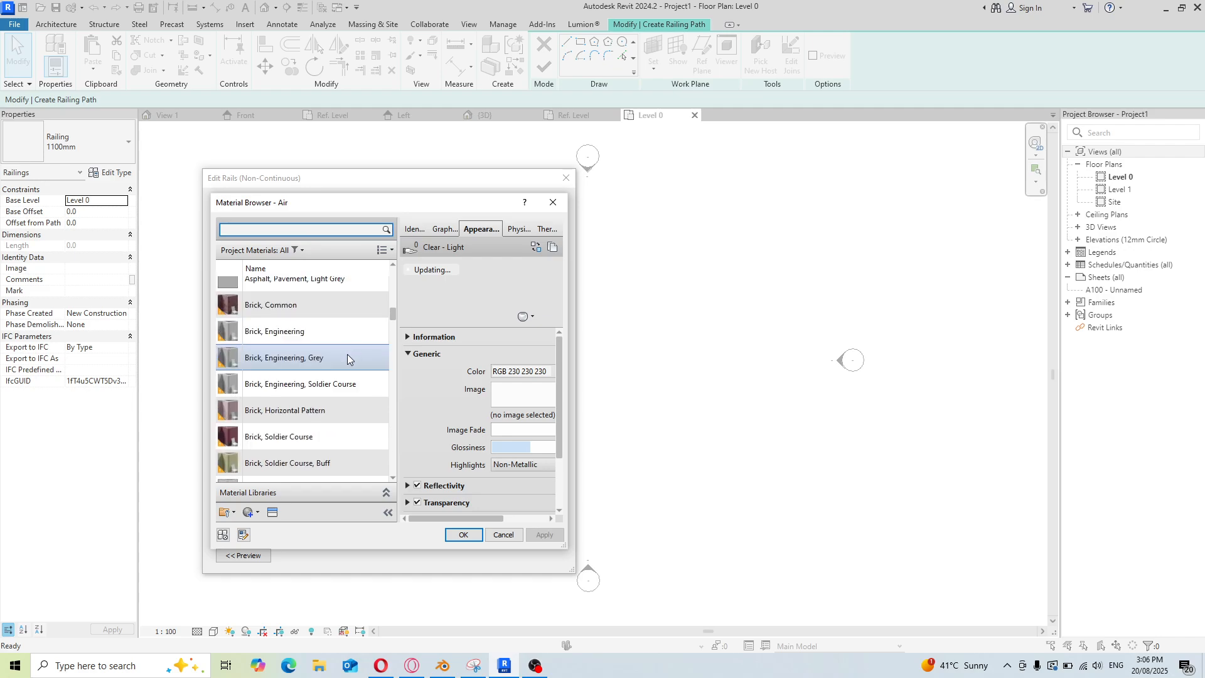
left_click(271, 514)
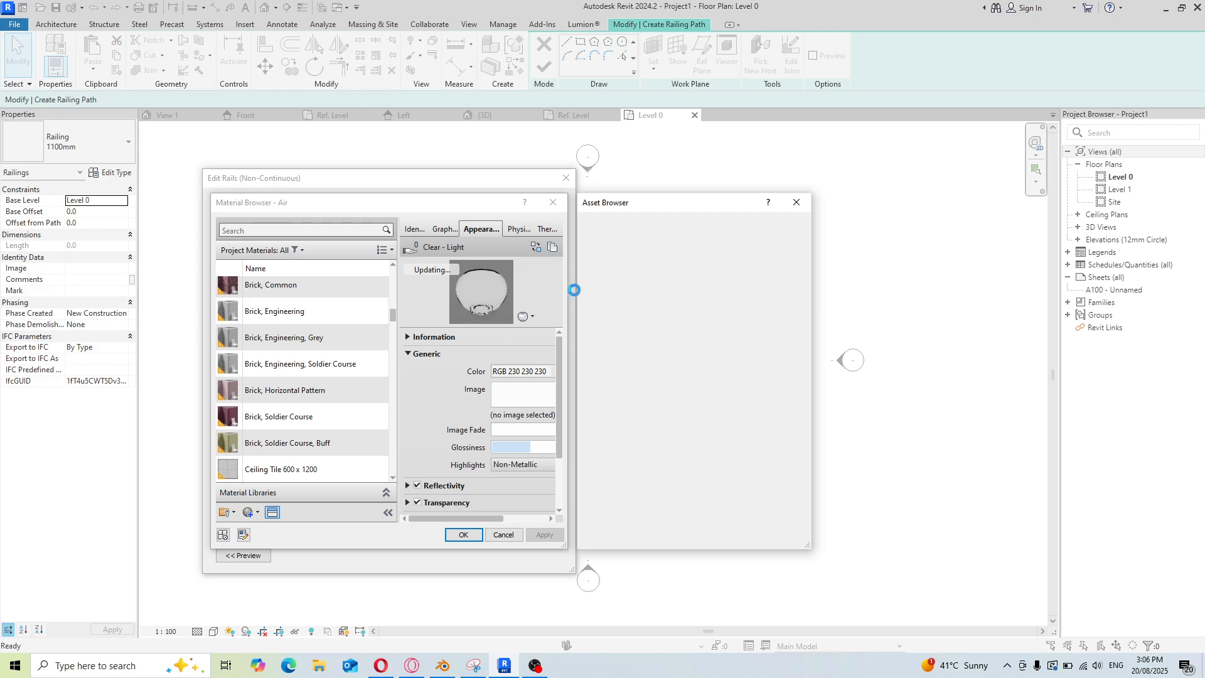
left_click(615, 285)
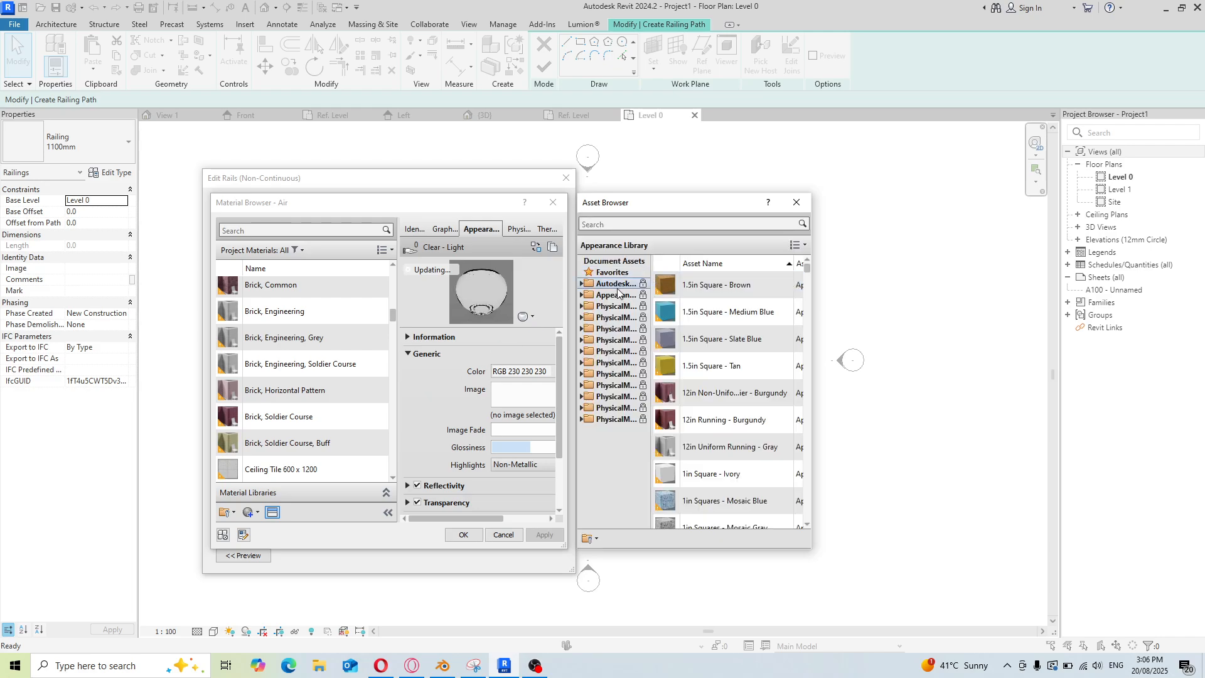
left_click(581, 285)
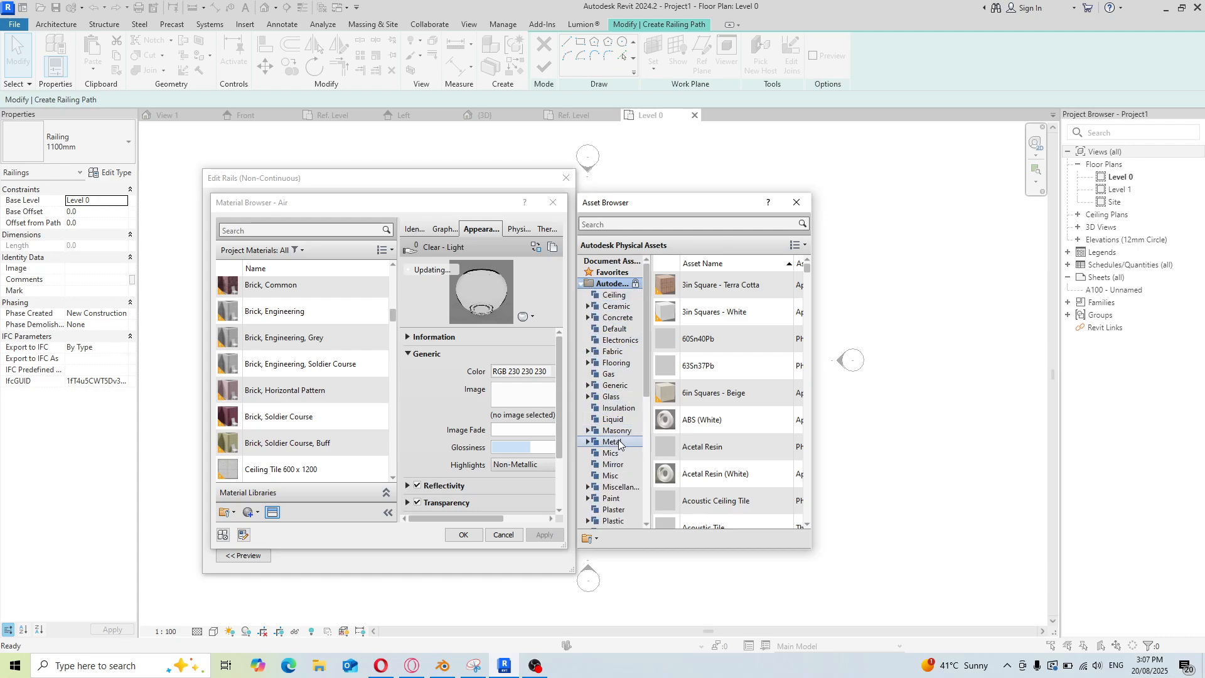
scroll(620, 461, "down", 2)
left_click(612, 510)
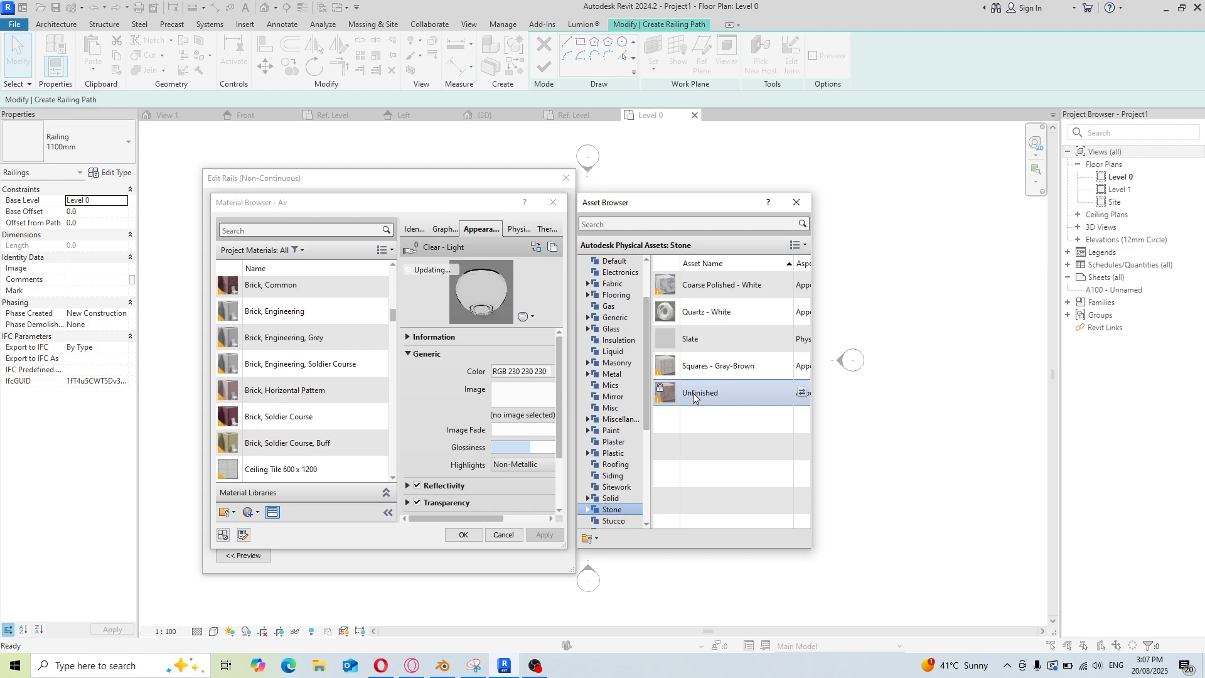
left_click(801, 393)
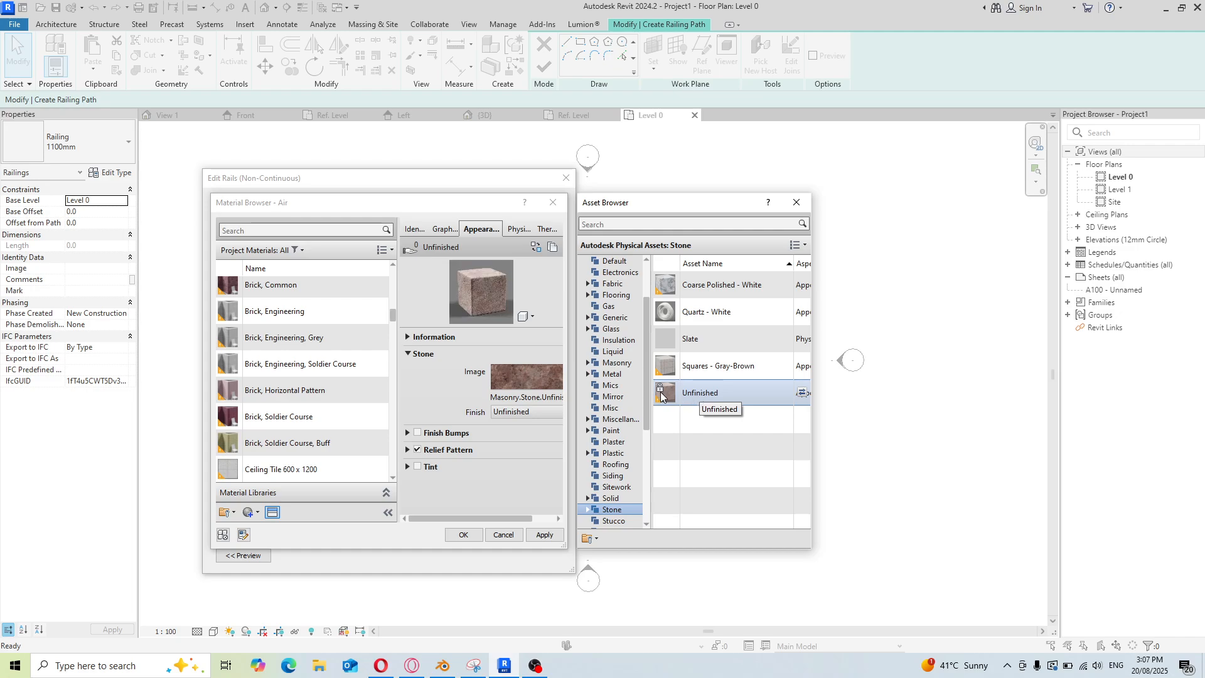
left_click(802, 285)
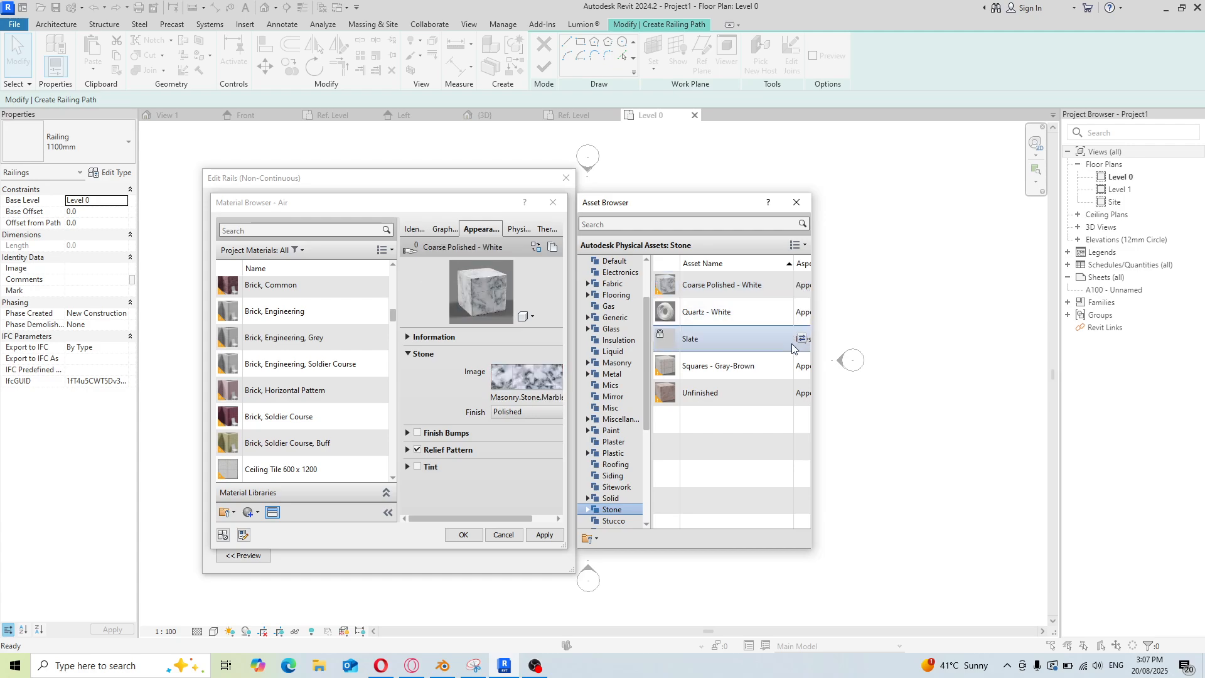
left_click(801, 391)
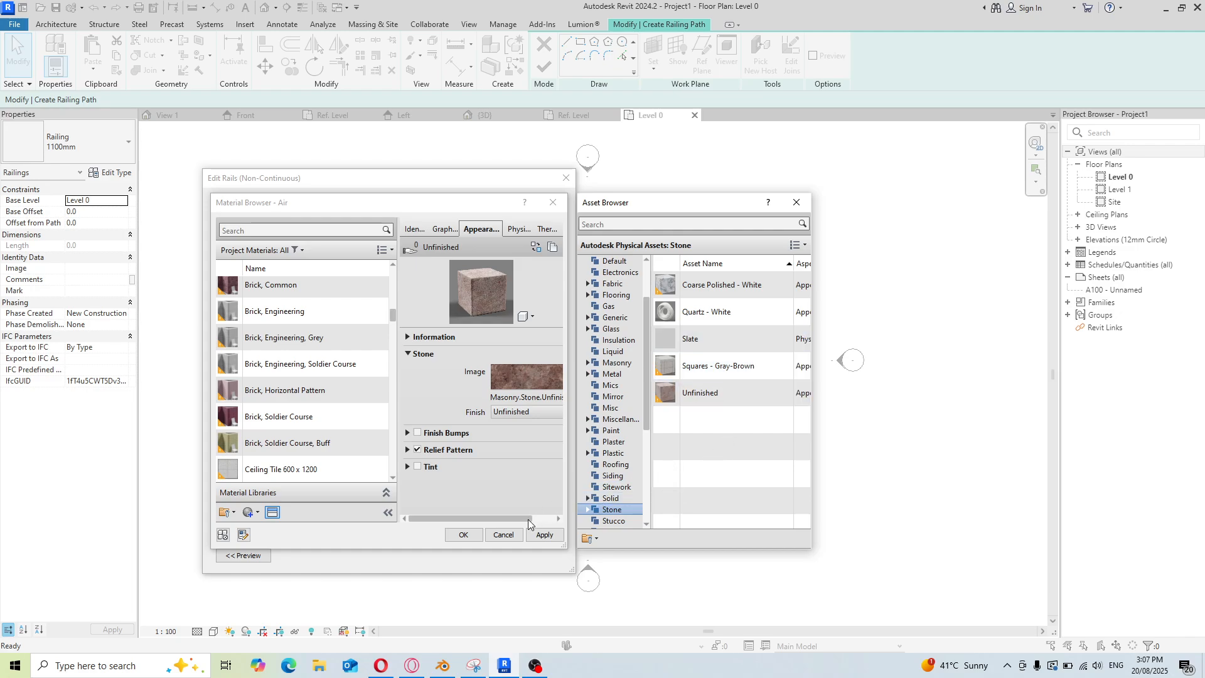
left_click(541, 538)
left_click(541, 539)
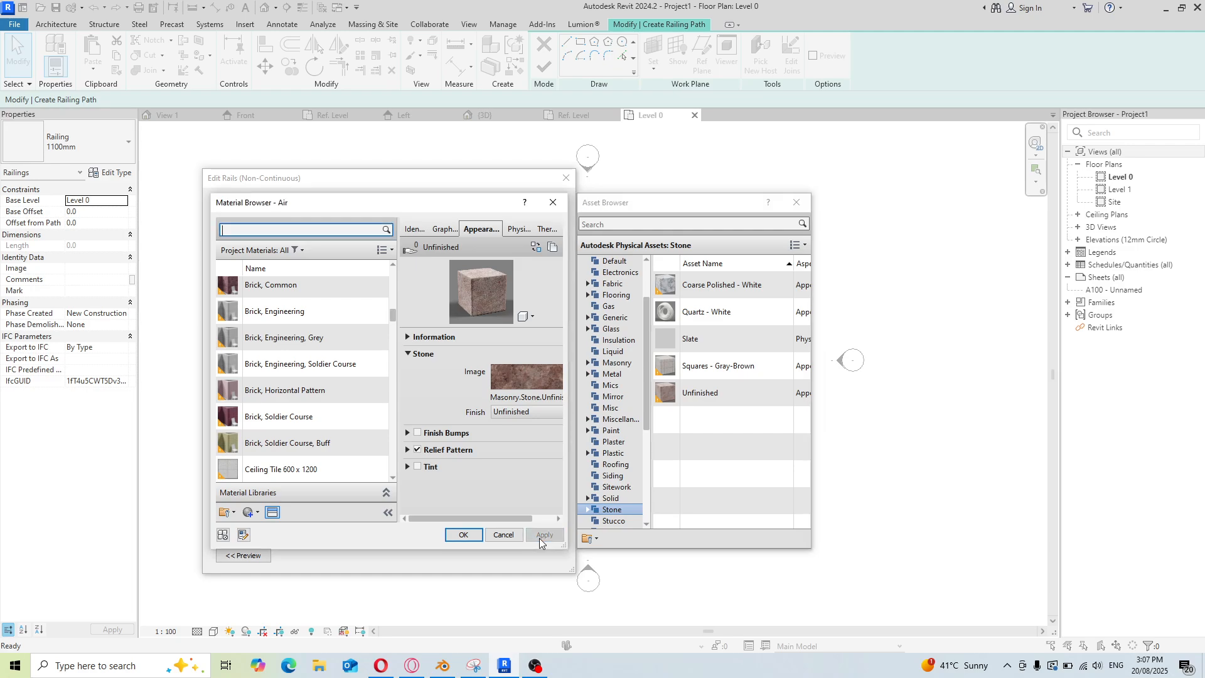
left_click(463, 534)
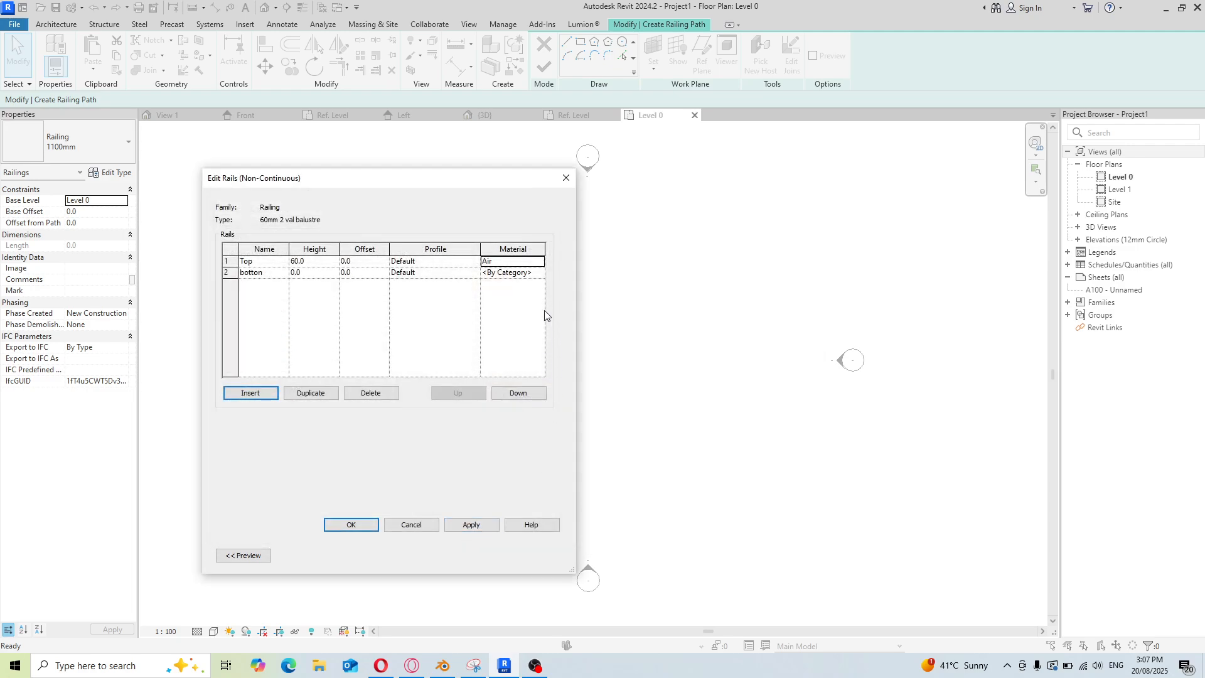
Paste Air as the botton rail's material and confirm the rail structure and type properties
left_click(500, 264)
key("ctrl+c")
left_click(515, 273)
double_click(533, 275)
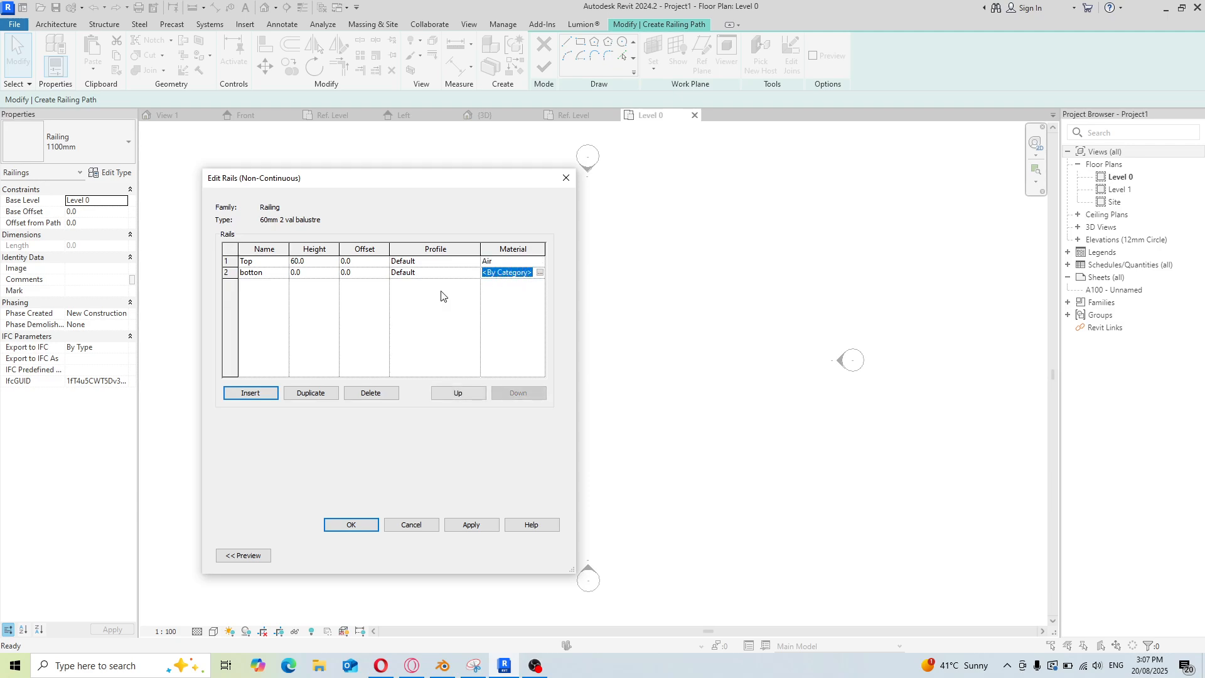
key("ctrl+v")
left_click(478, 526)
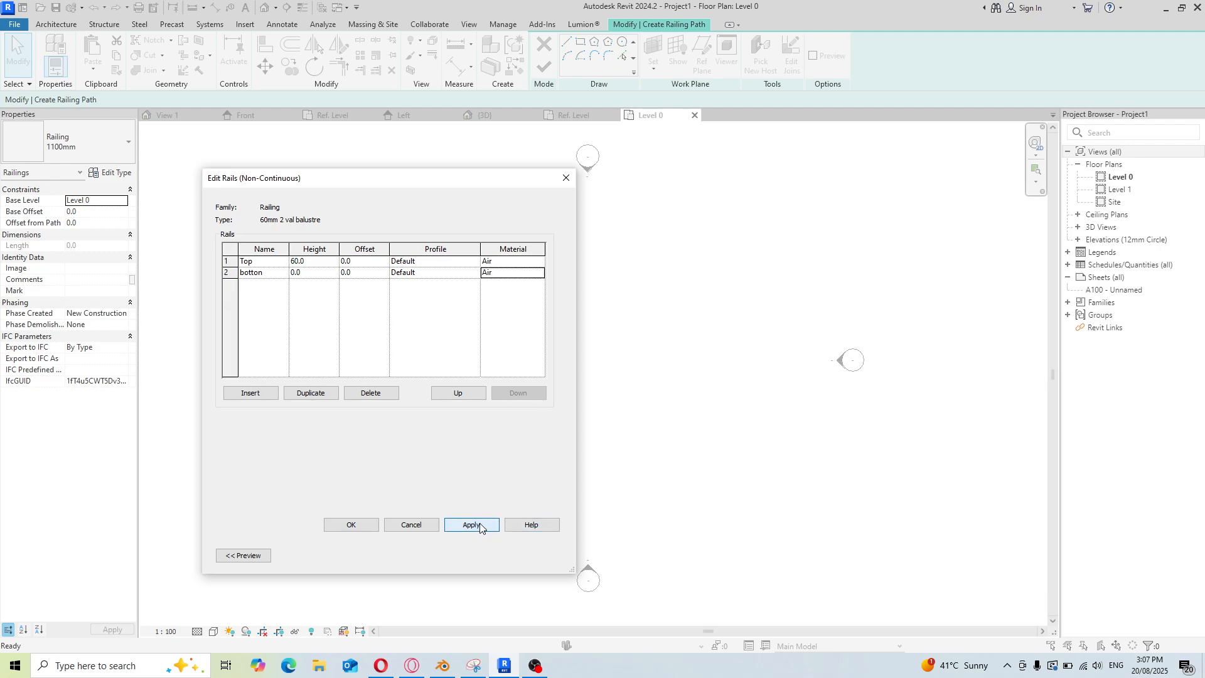
left_click(356, 526)
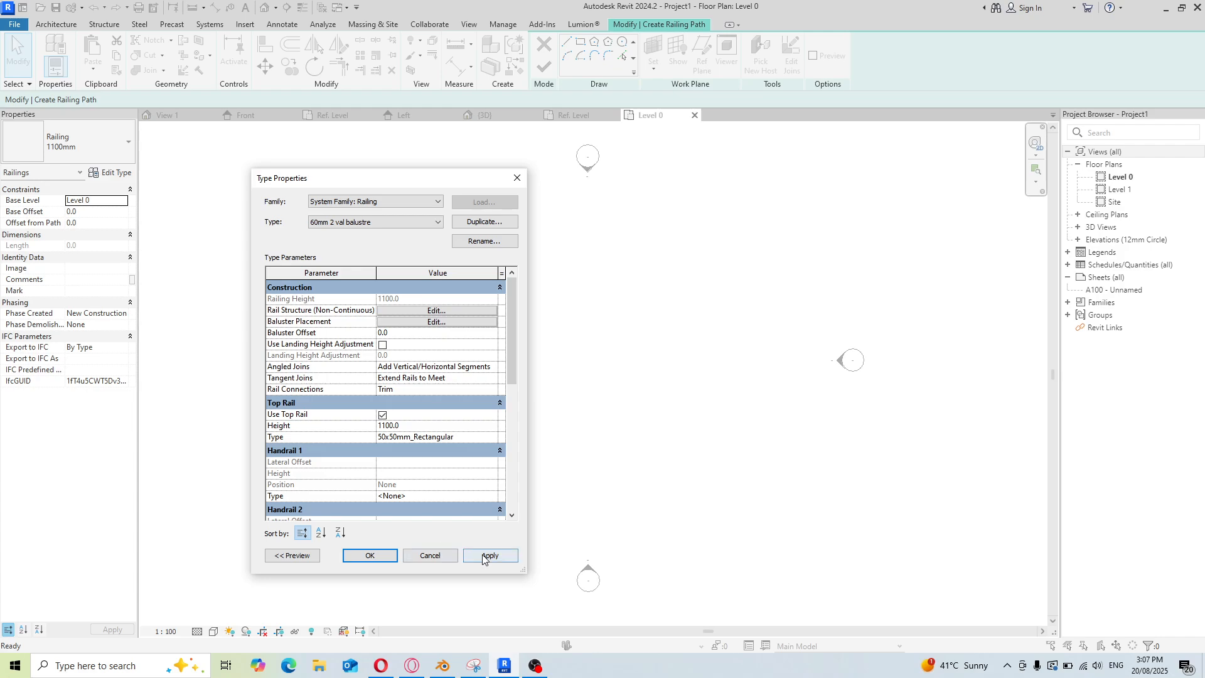
left_click(486, 556)
left_click(370, 555)
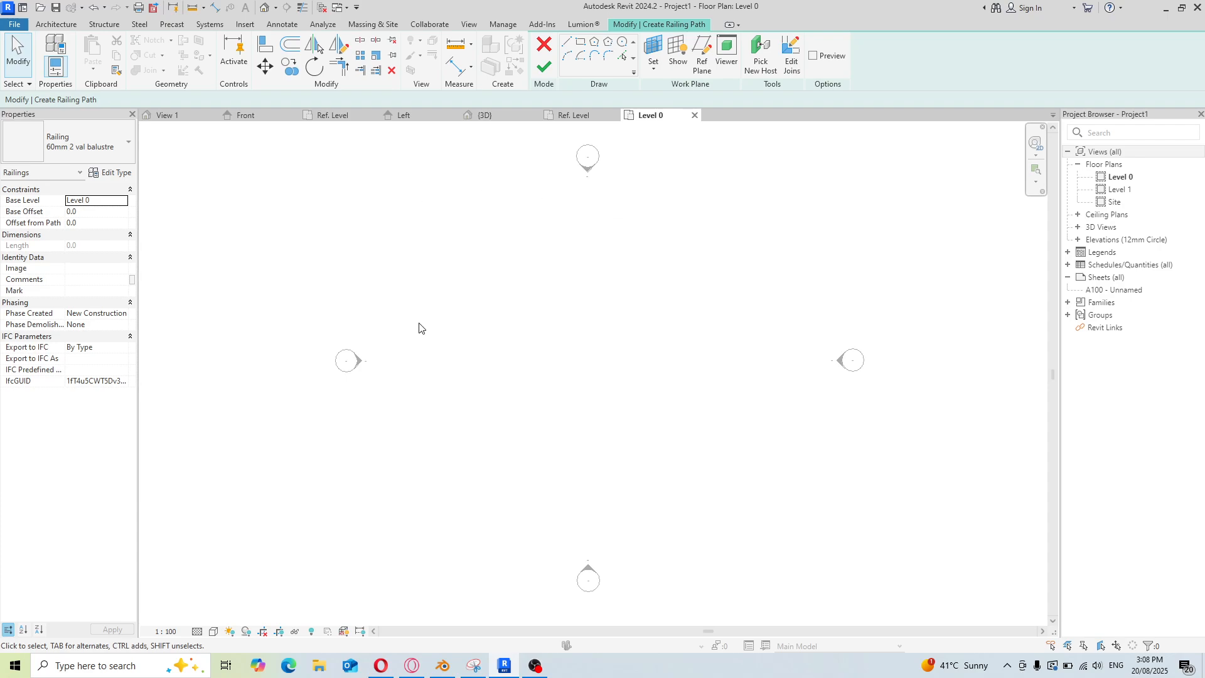
left_click(535, 665)
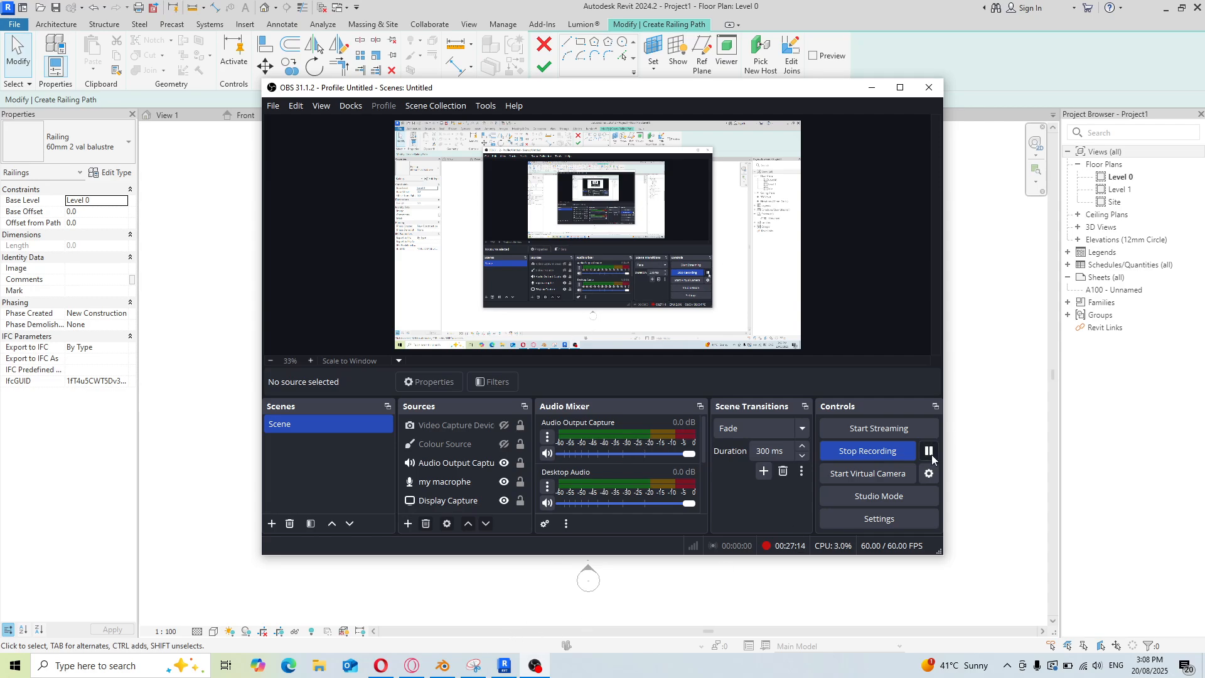
left_click(929, 450)
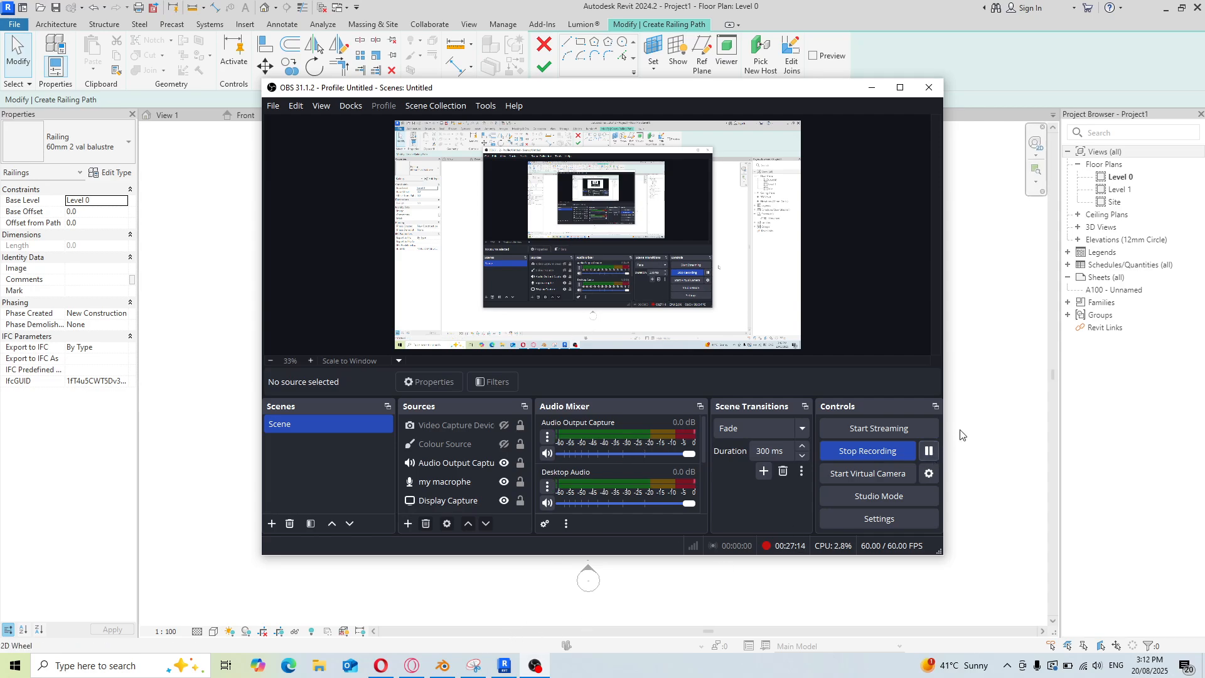
left_click(960, 435)
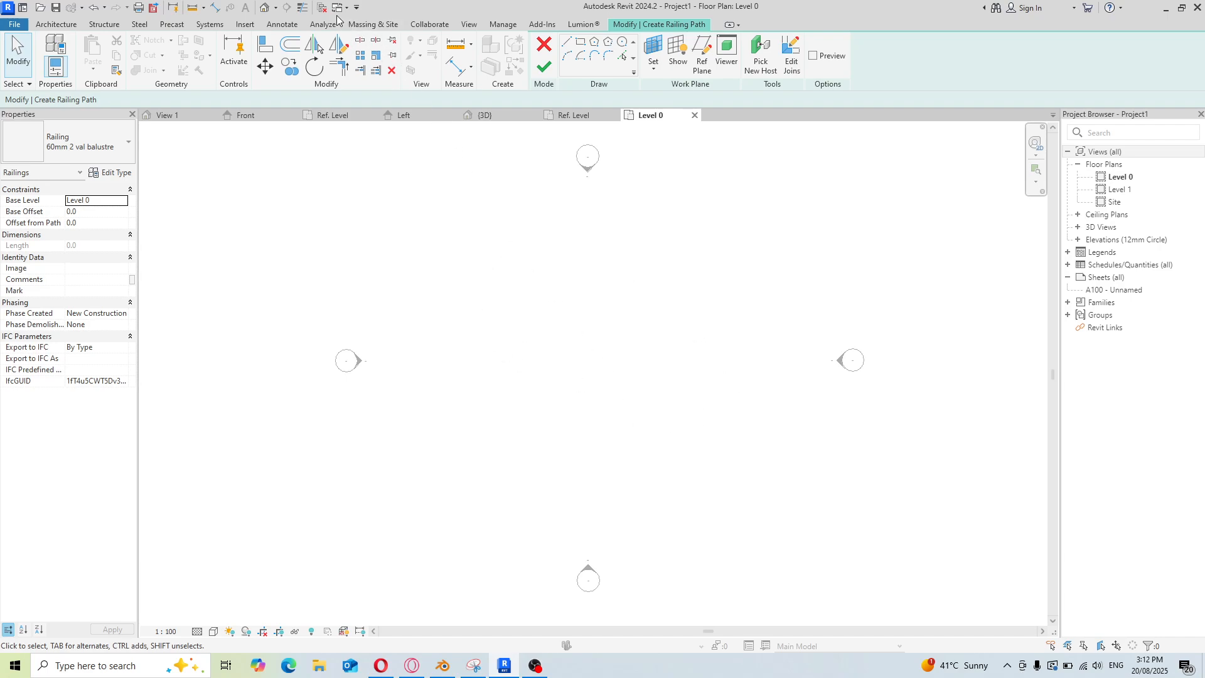
Close the inactive views, switch to the Family1 val balustre 01 family and save it
left_click(320, 8)
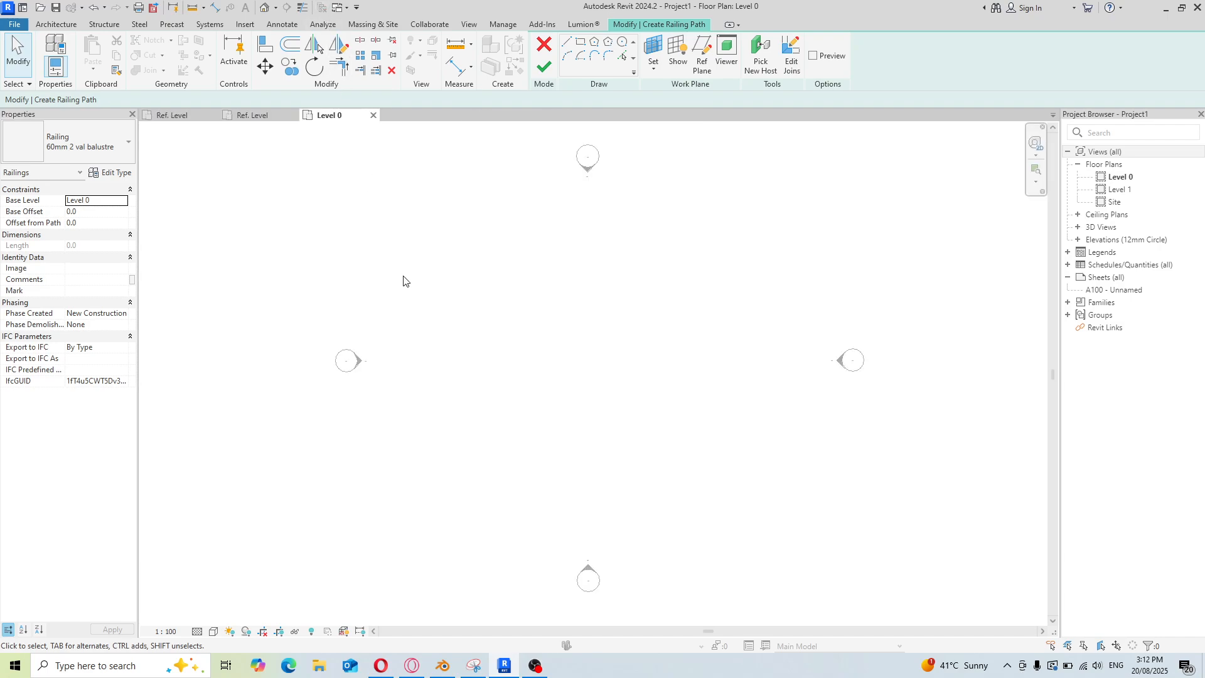
left_click(347, 12)
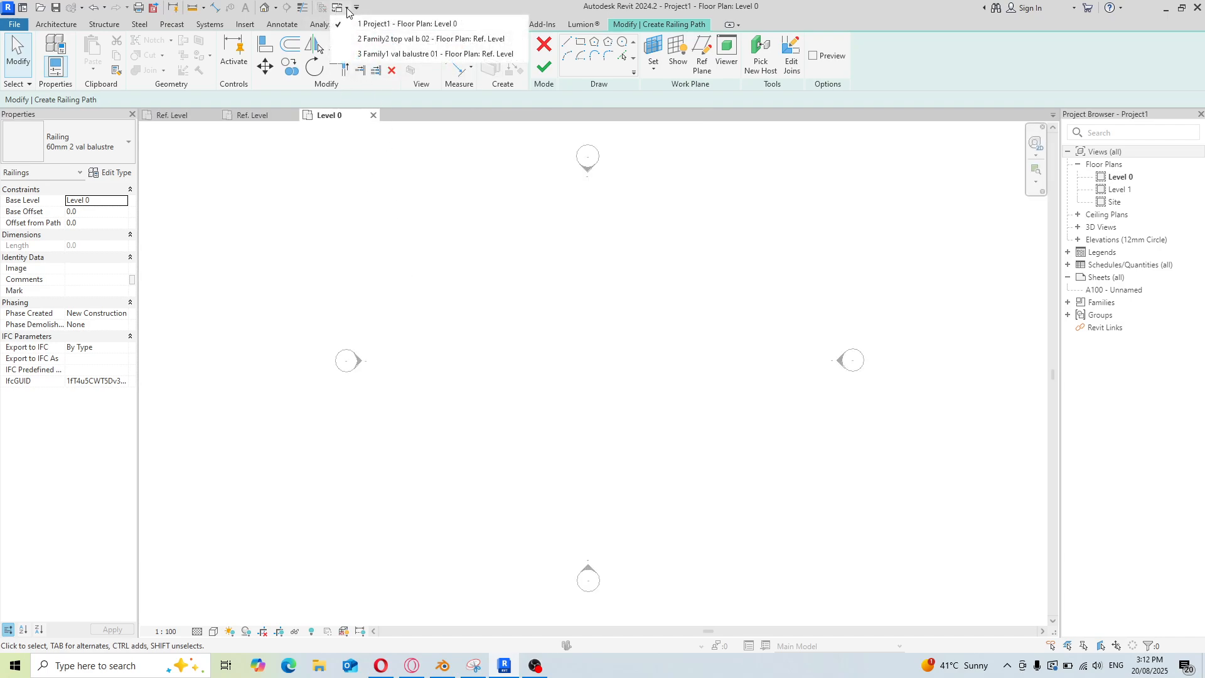
left_click(356, 55)
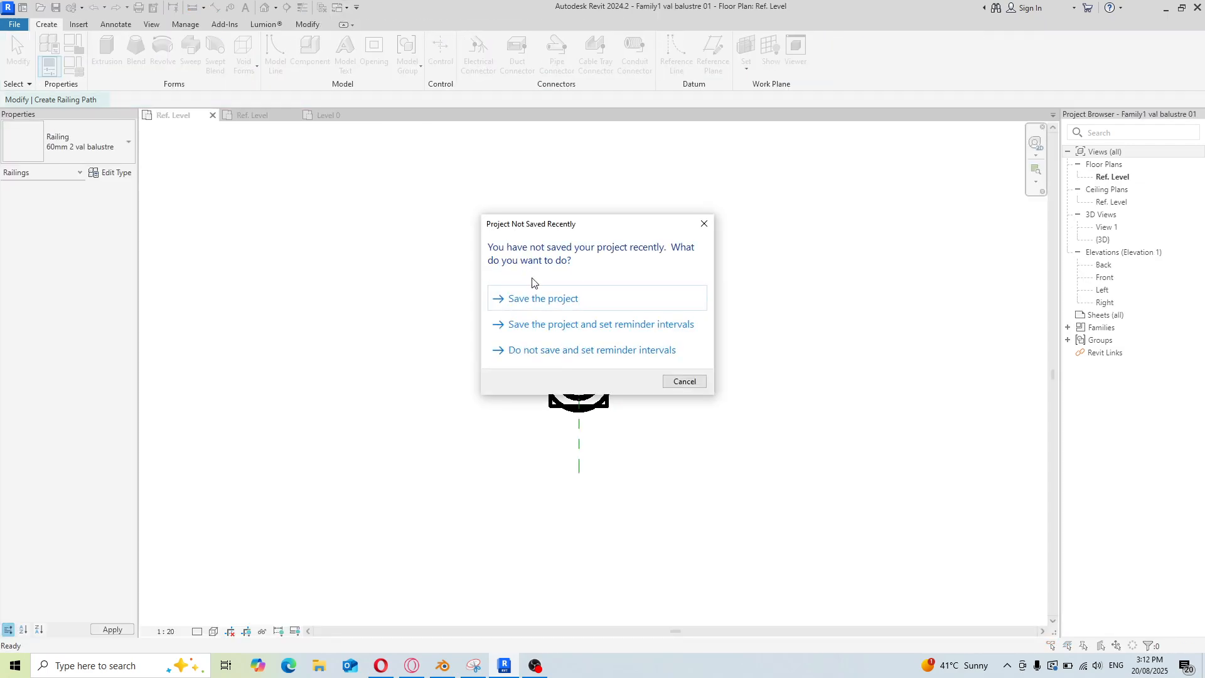
left_click(563, 302)
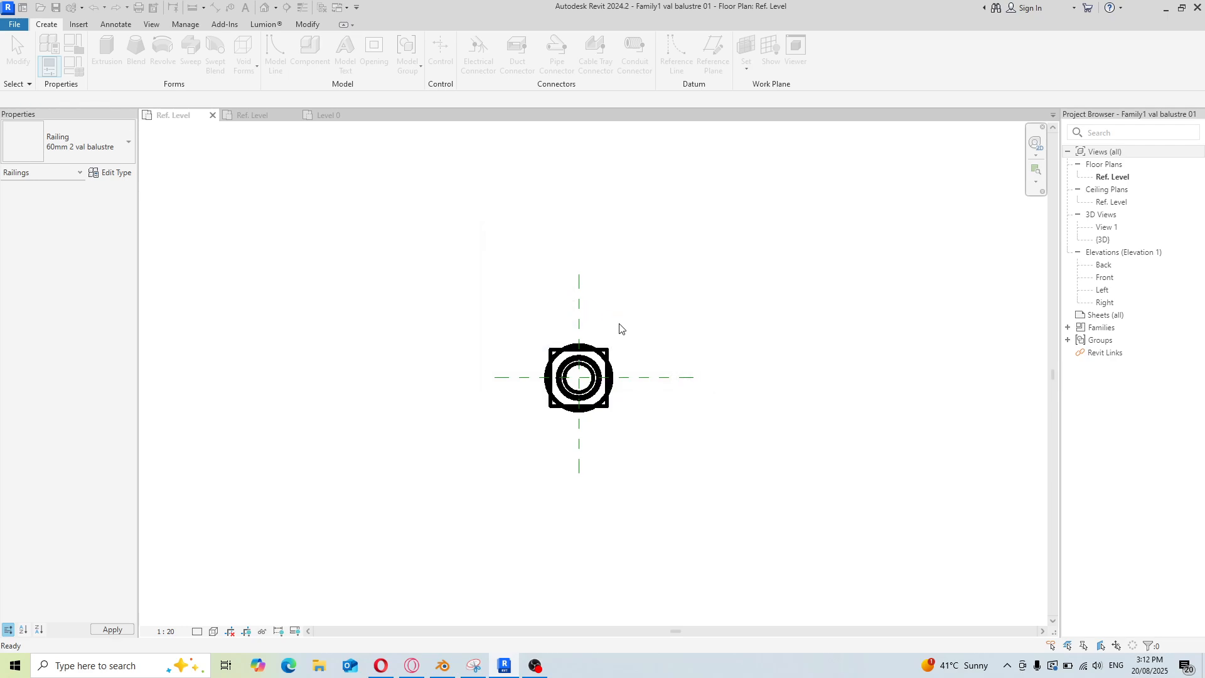
Load the baluster family into Project1 only, excluding Family2 top val b 02, and close it
scroll(581, 396, "up", 4)
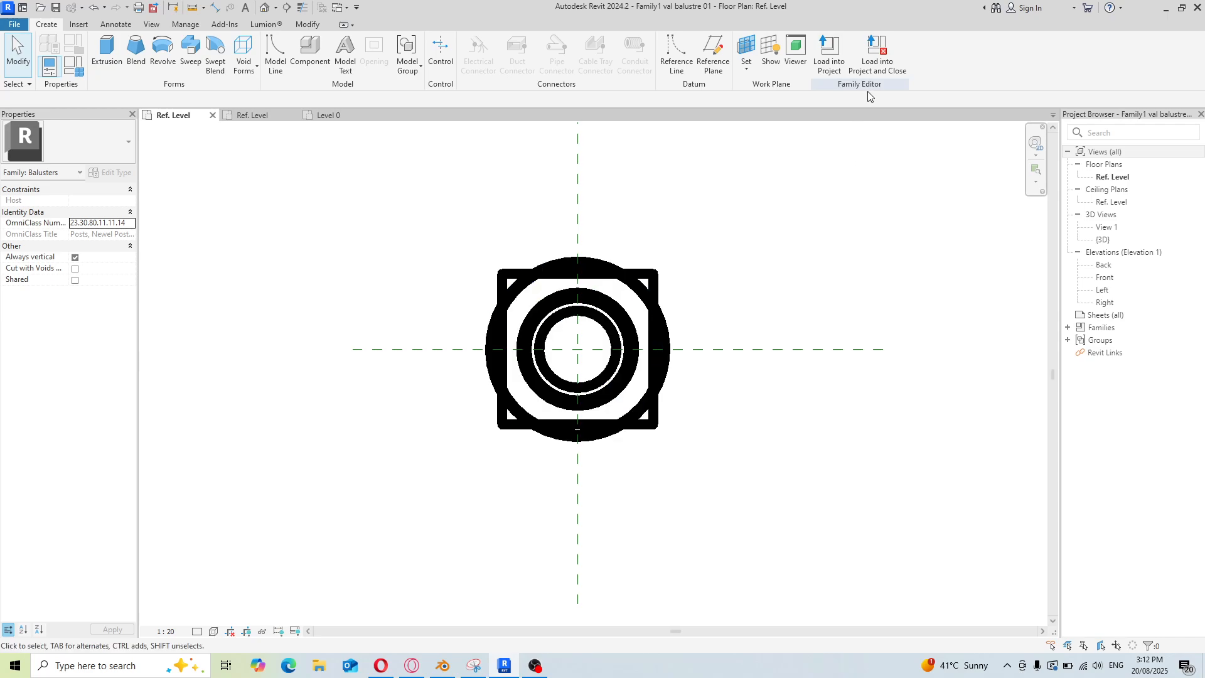
left_click(868, 65)
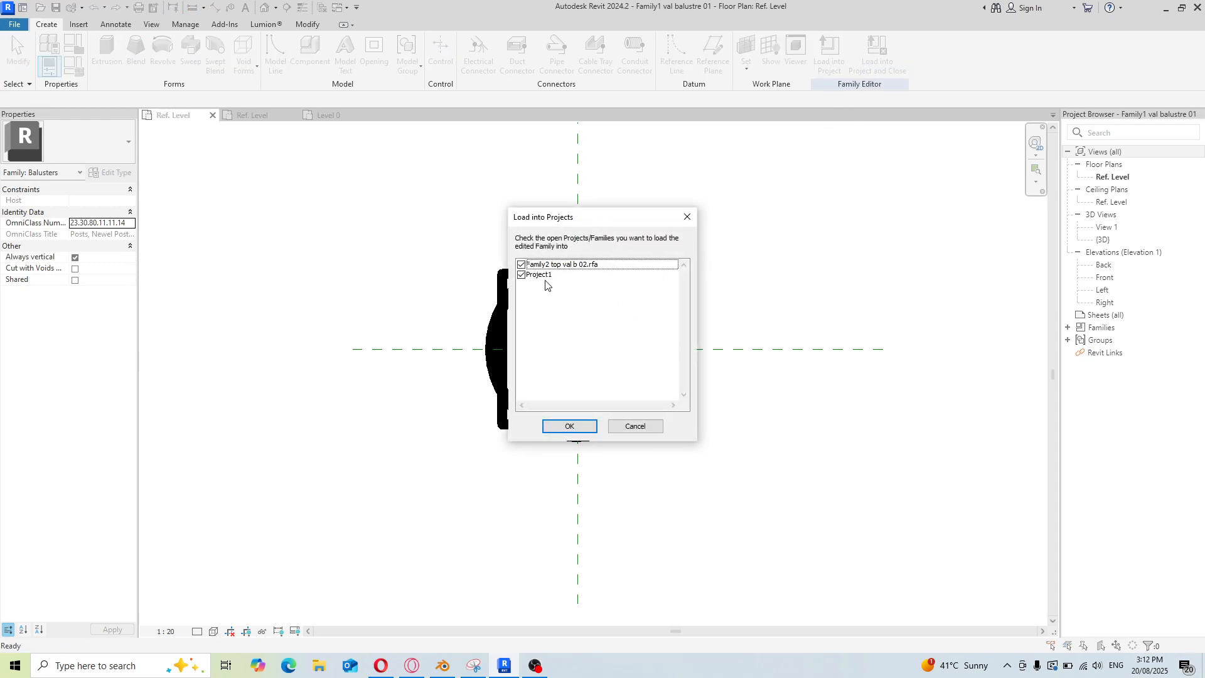
left_click(521, 265)
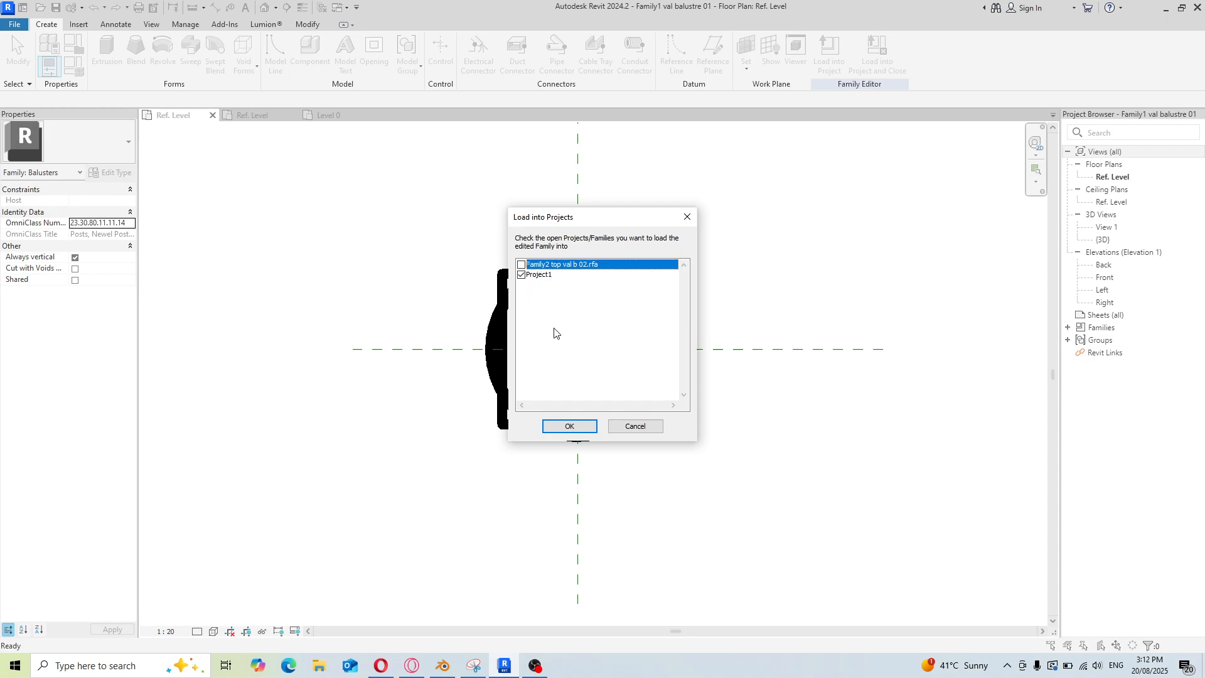
left_click(569, 426)
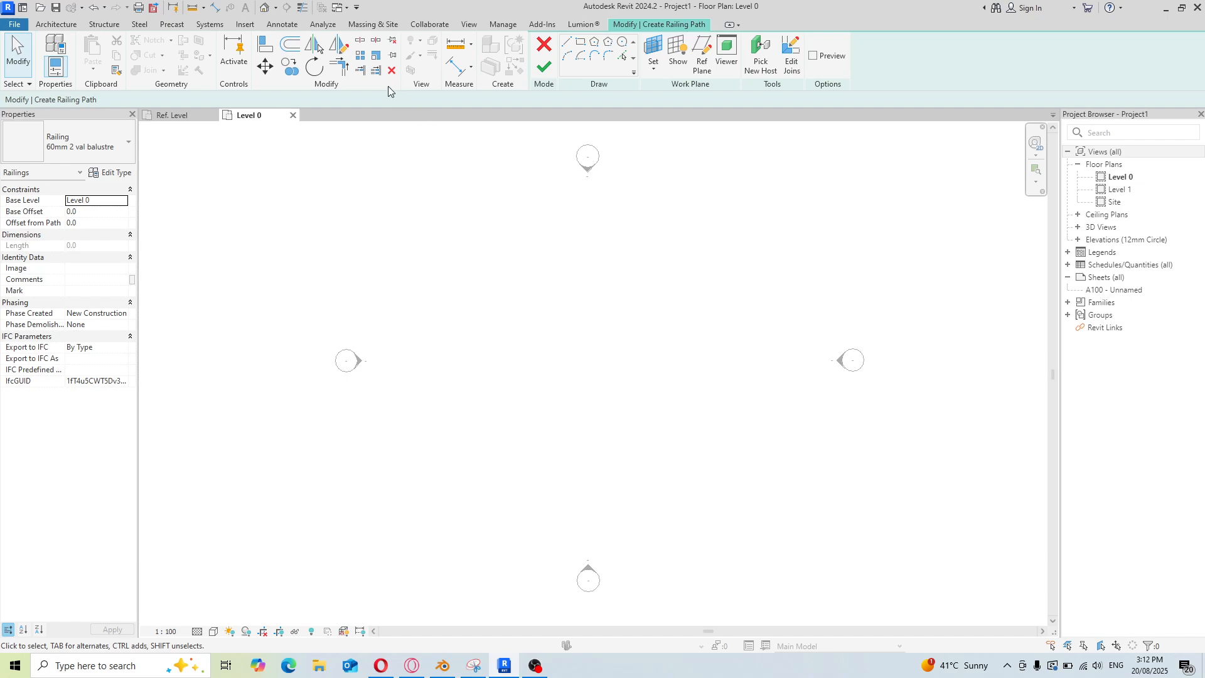
Switch to the Family2 top val b 02 profile family, save it, then load it into the project and close it
left_click(352, 9)
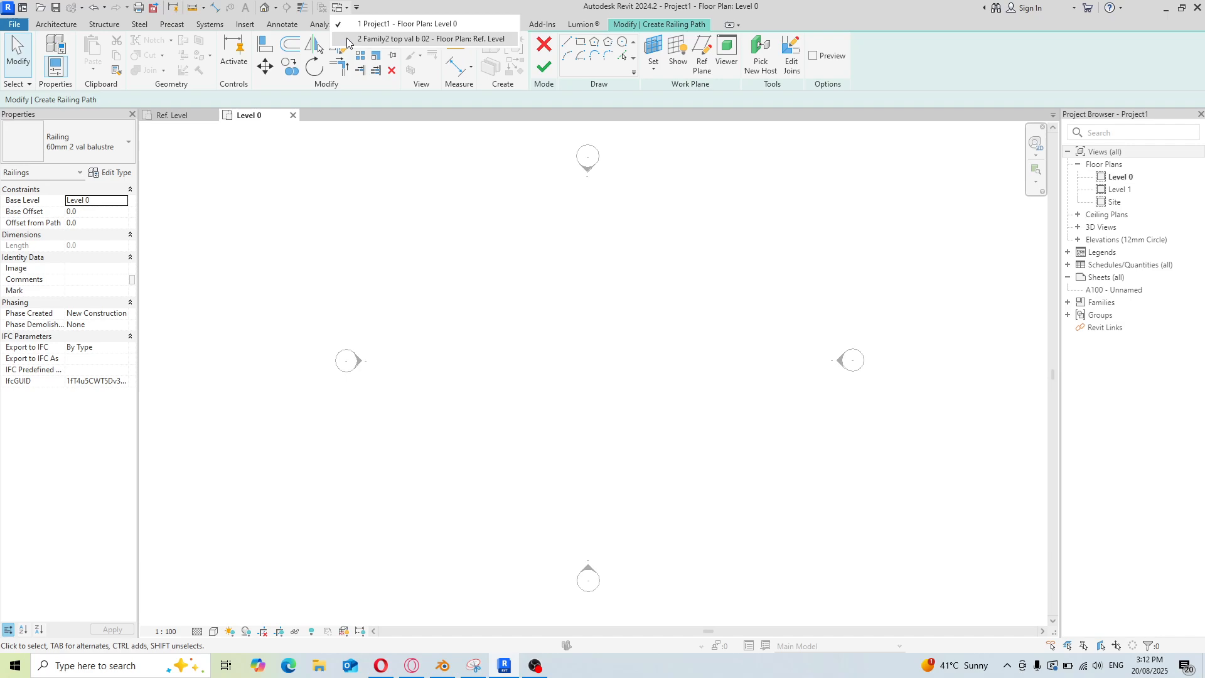
left_click(347, 39)
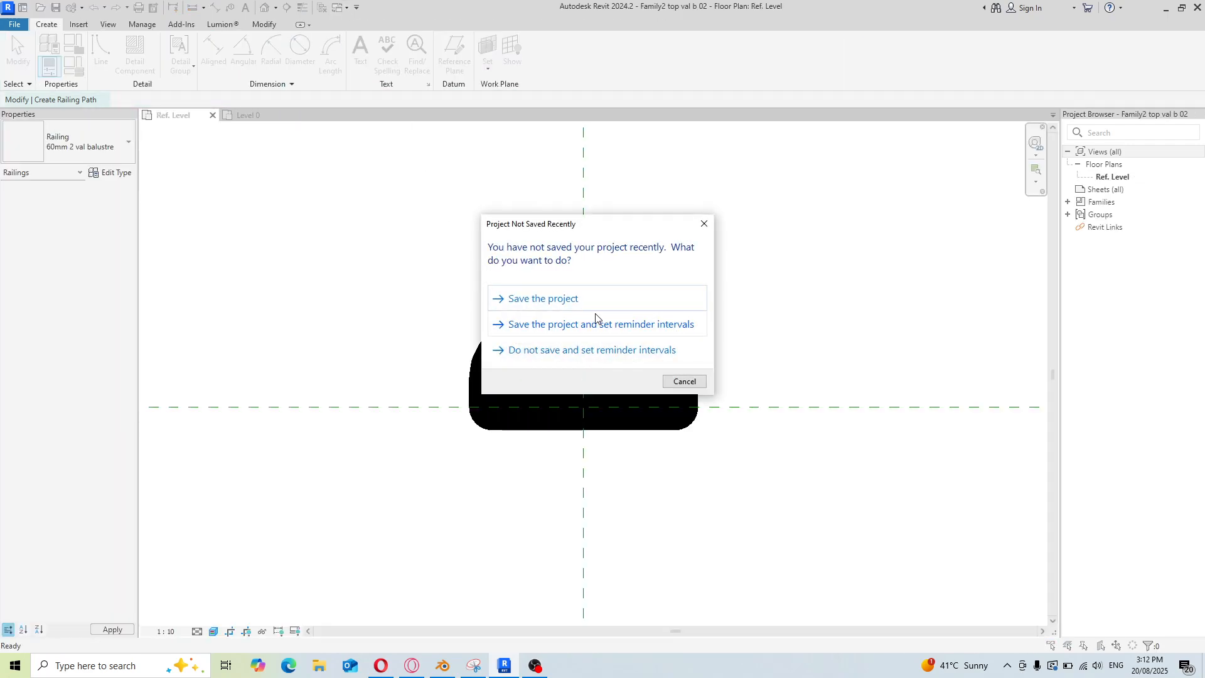
left_click(590, 300)
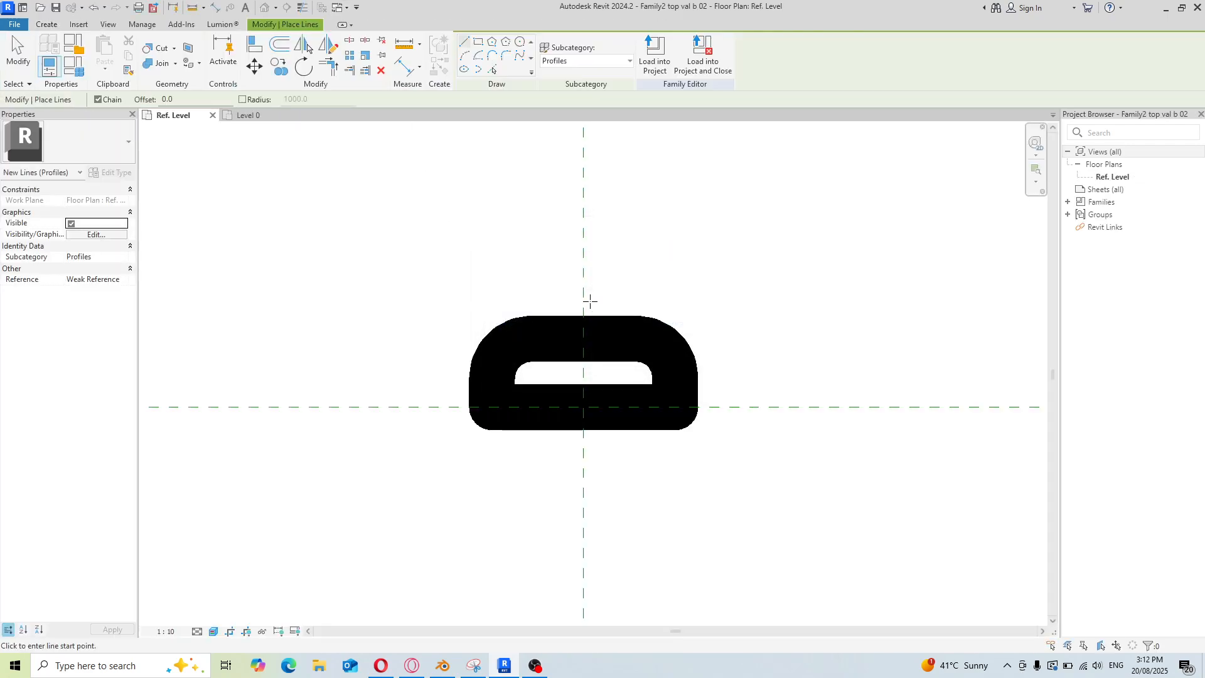
left_click(697, 66)
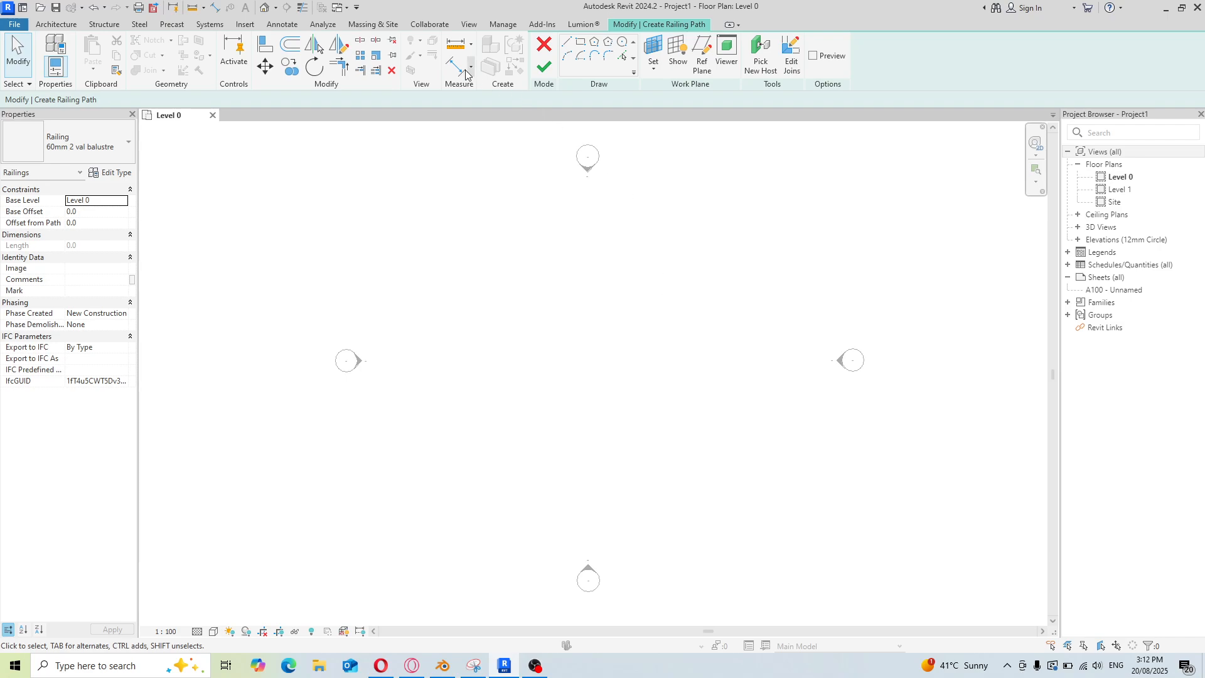
Open the railing type's rail structure and assign the Family2 top val b 02 profile to the Top rail
left_click(348, 8)
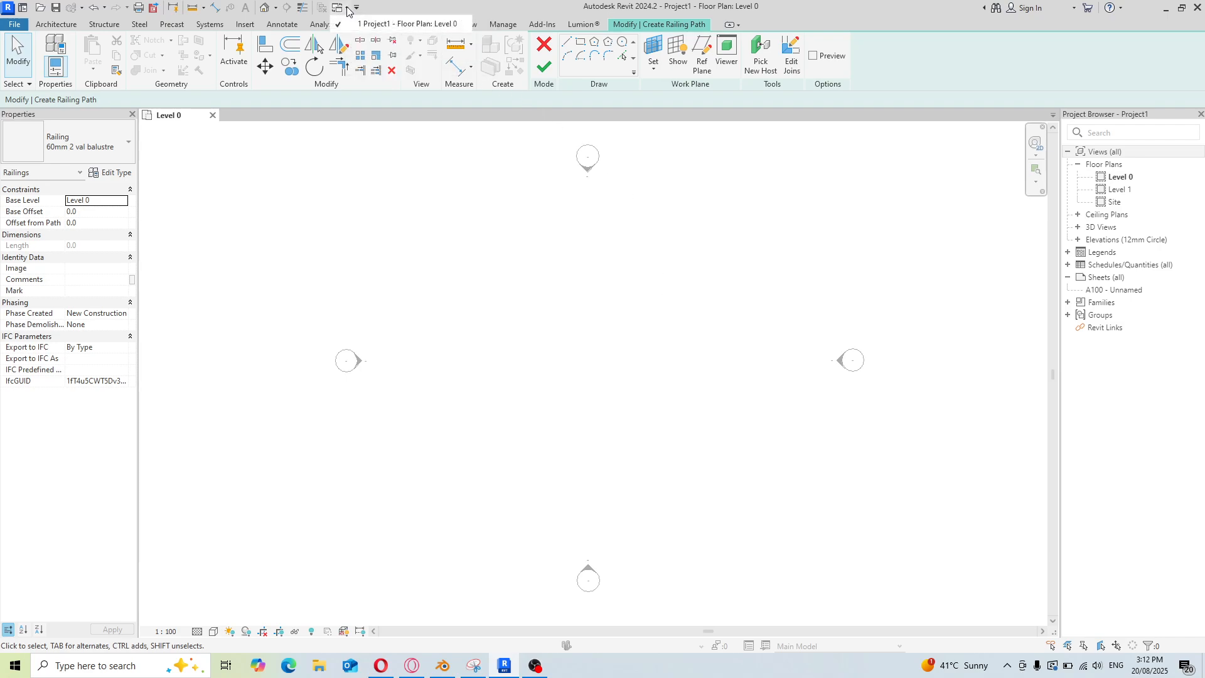
left_click(361, 24)
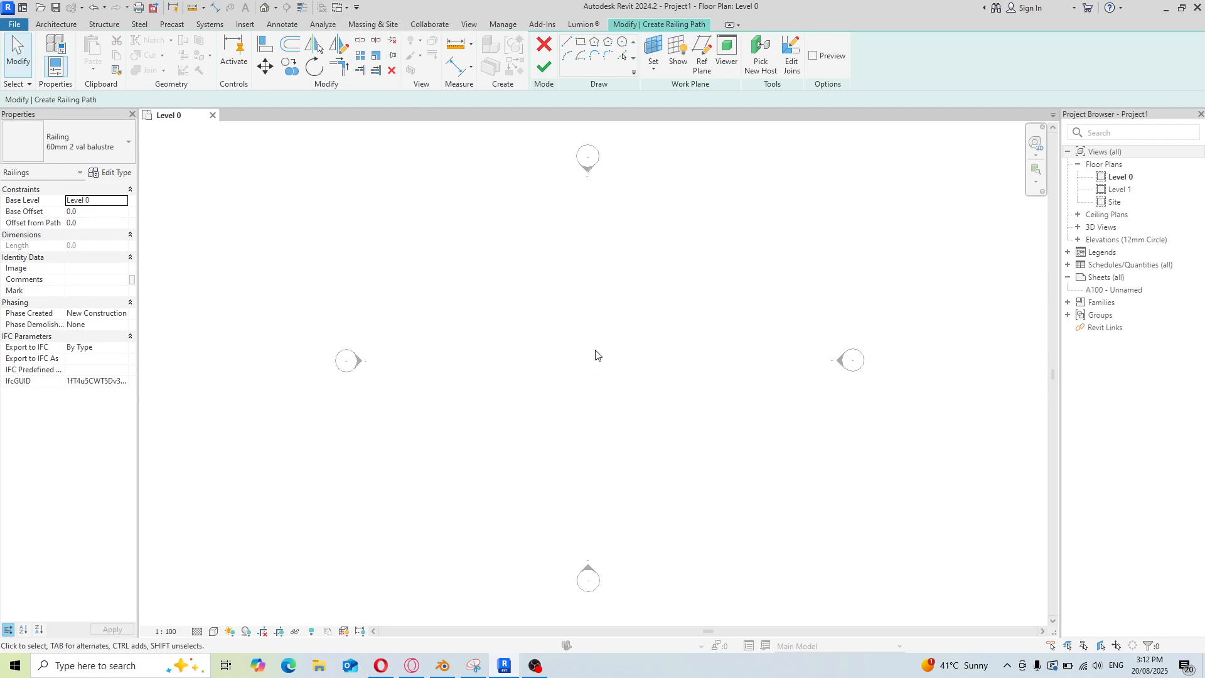
left_click(110, 173)
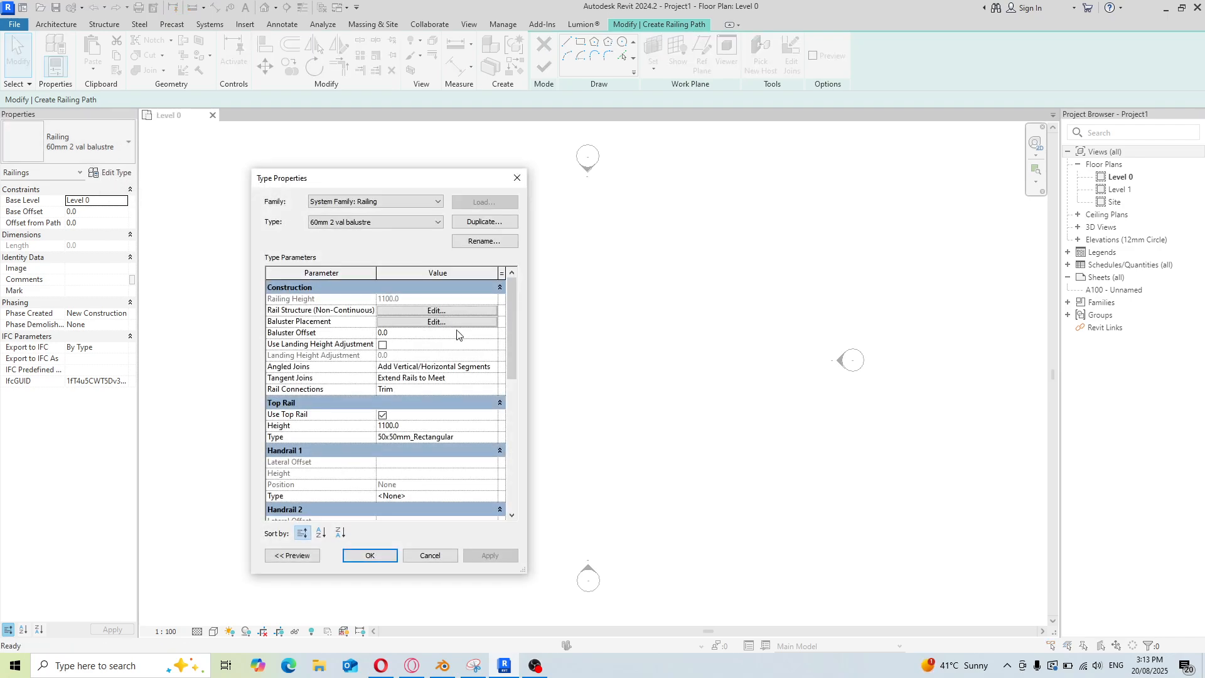
left_click_drag(527, 344, 766, 345)
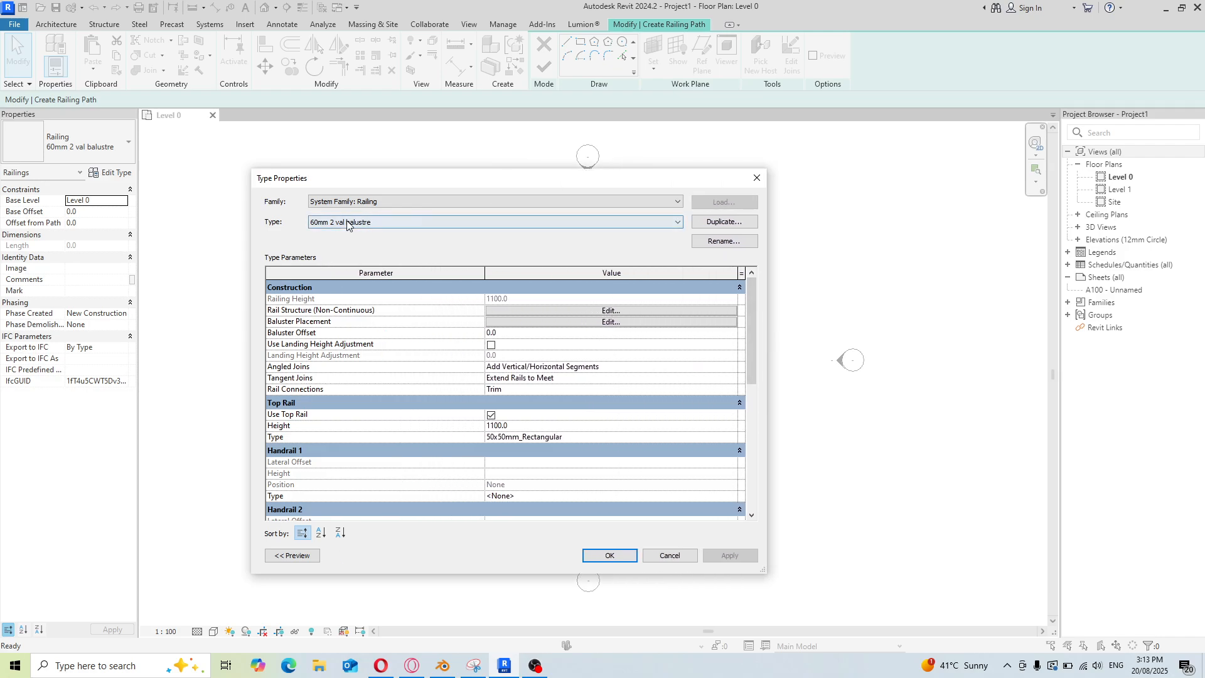
left_click(609, 310)
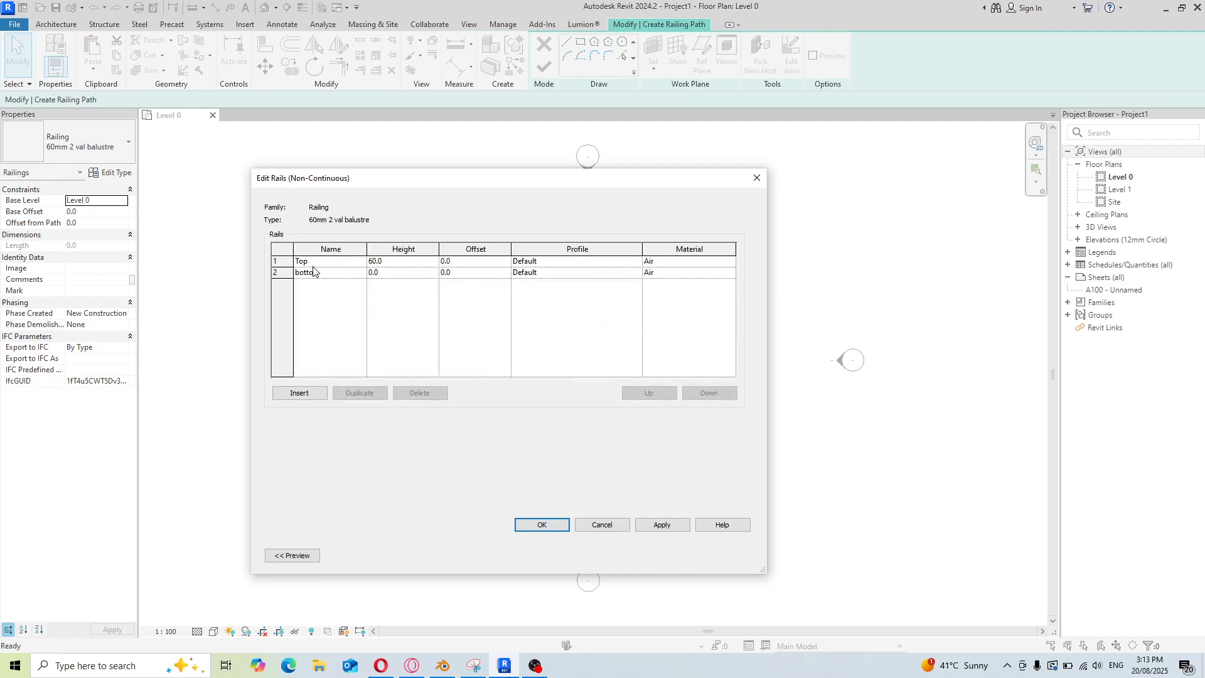
left_click(636, 262)
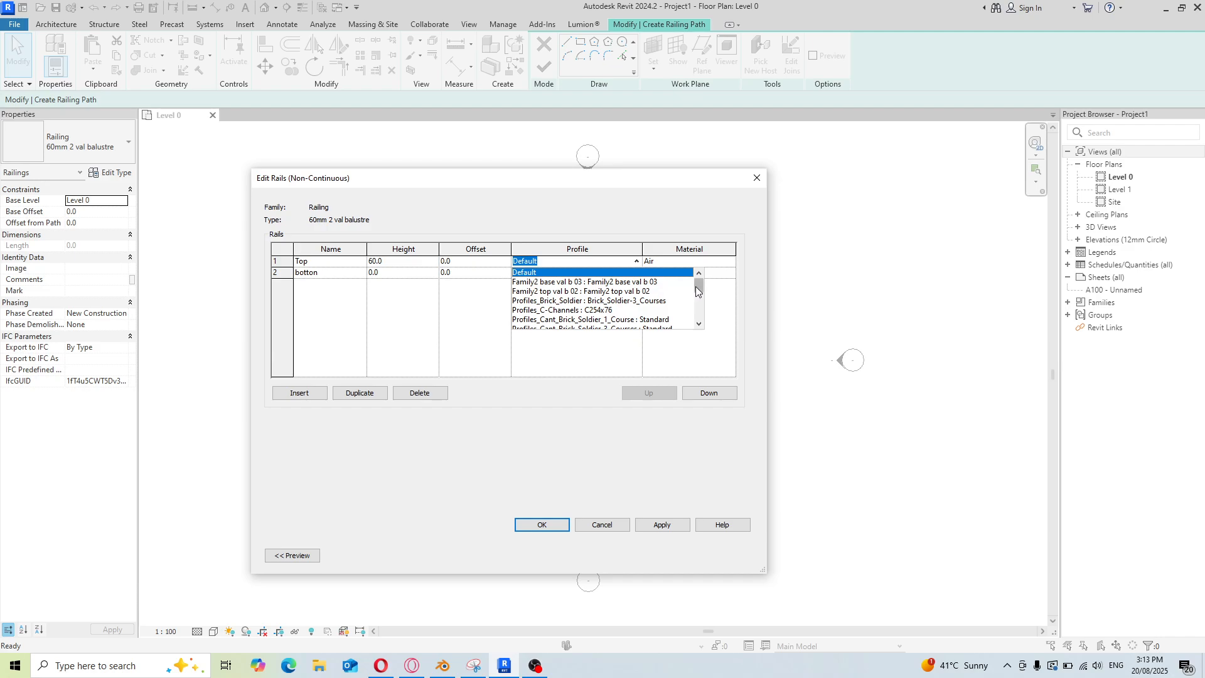
left_click(626, 292)
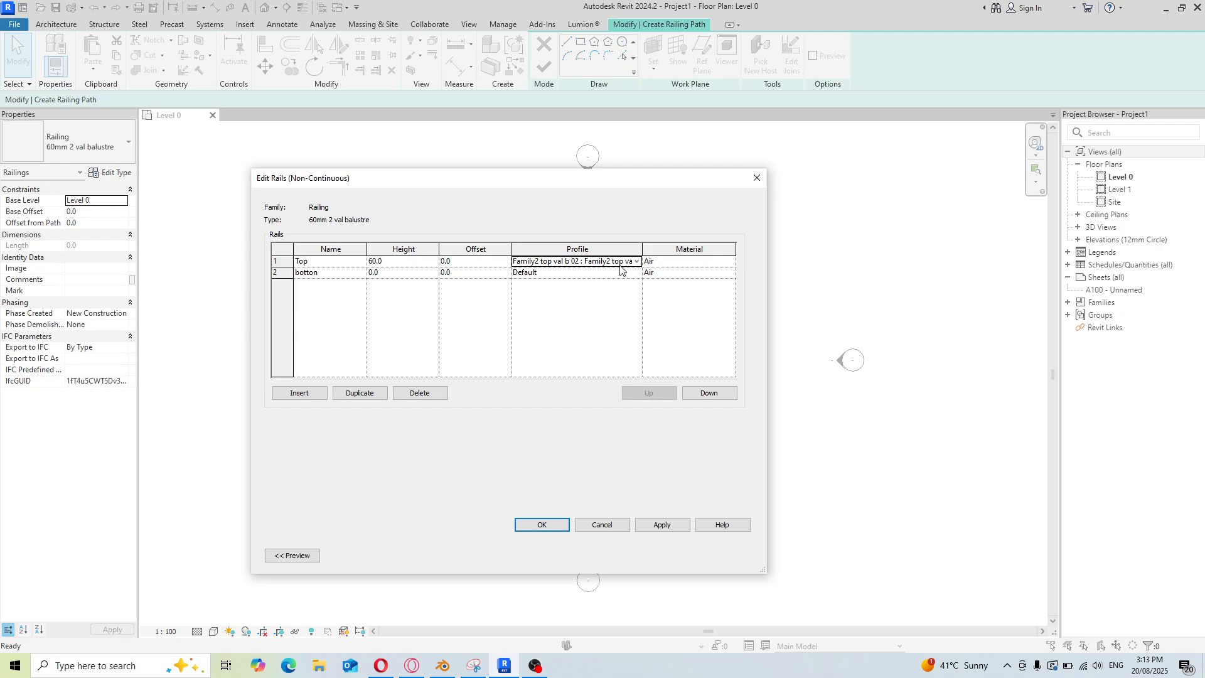
Assign the Family2 base val b 03 profile to the botton rail and apply the rail structure changes
left_click(633, 276)
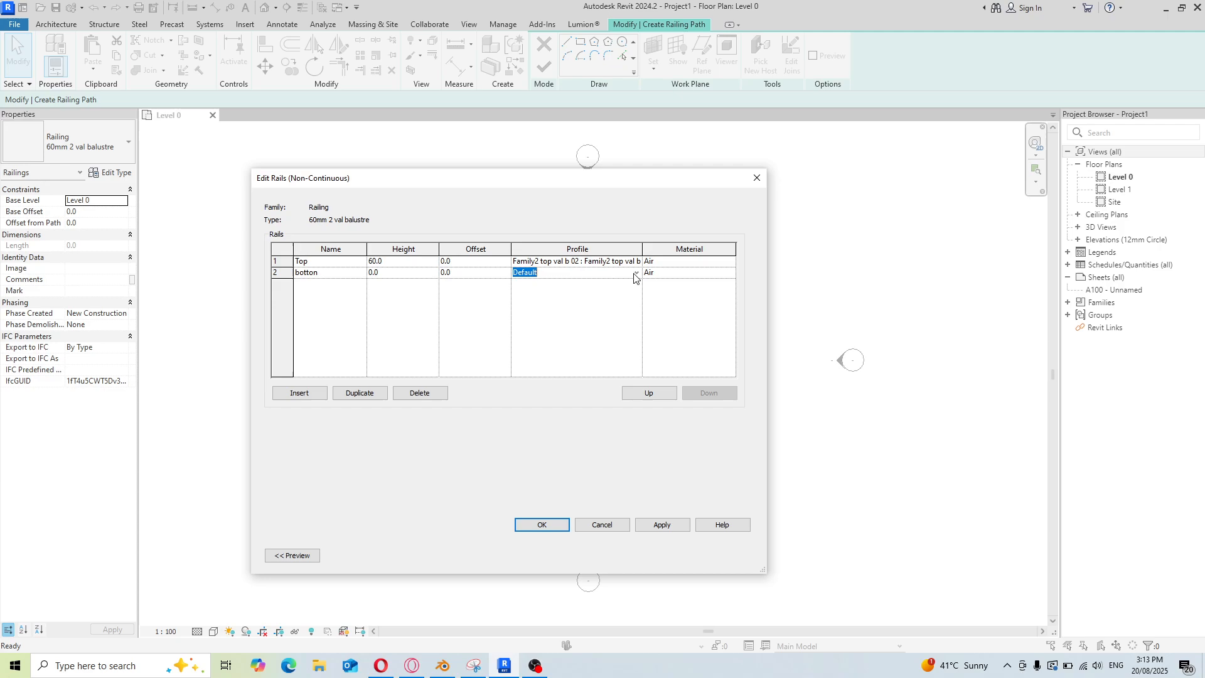
left_click(635, 274)
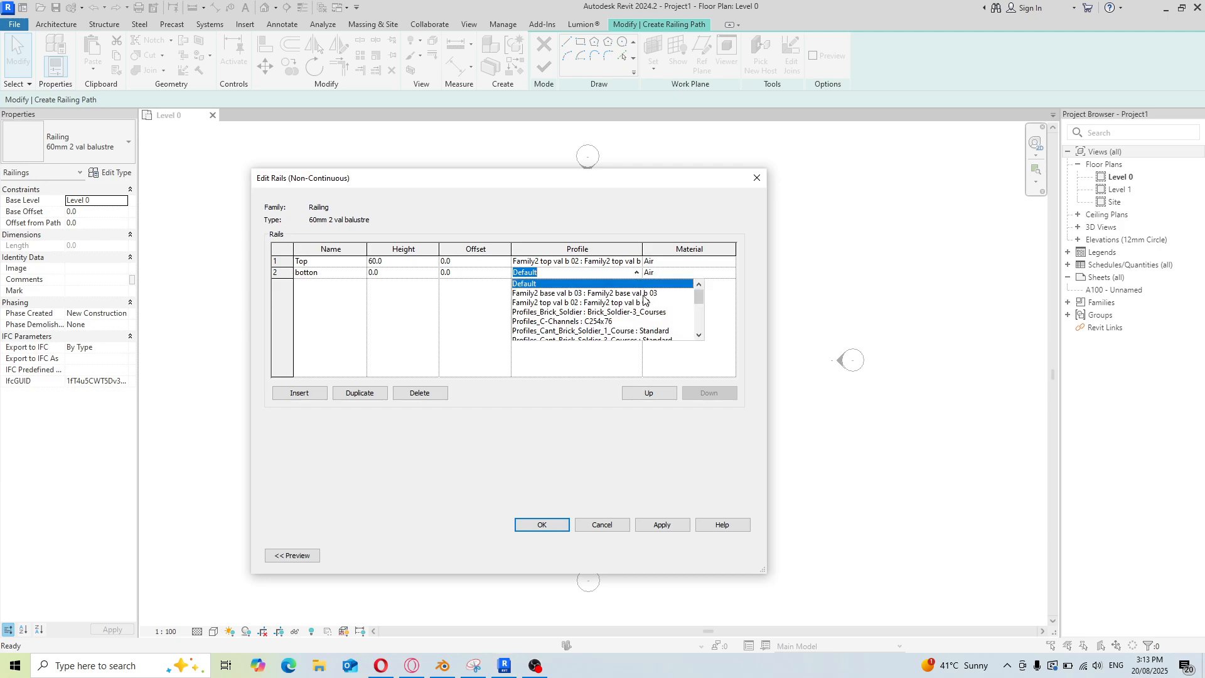
left_click(636, 294)
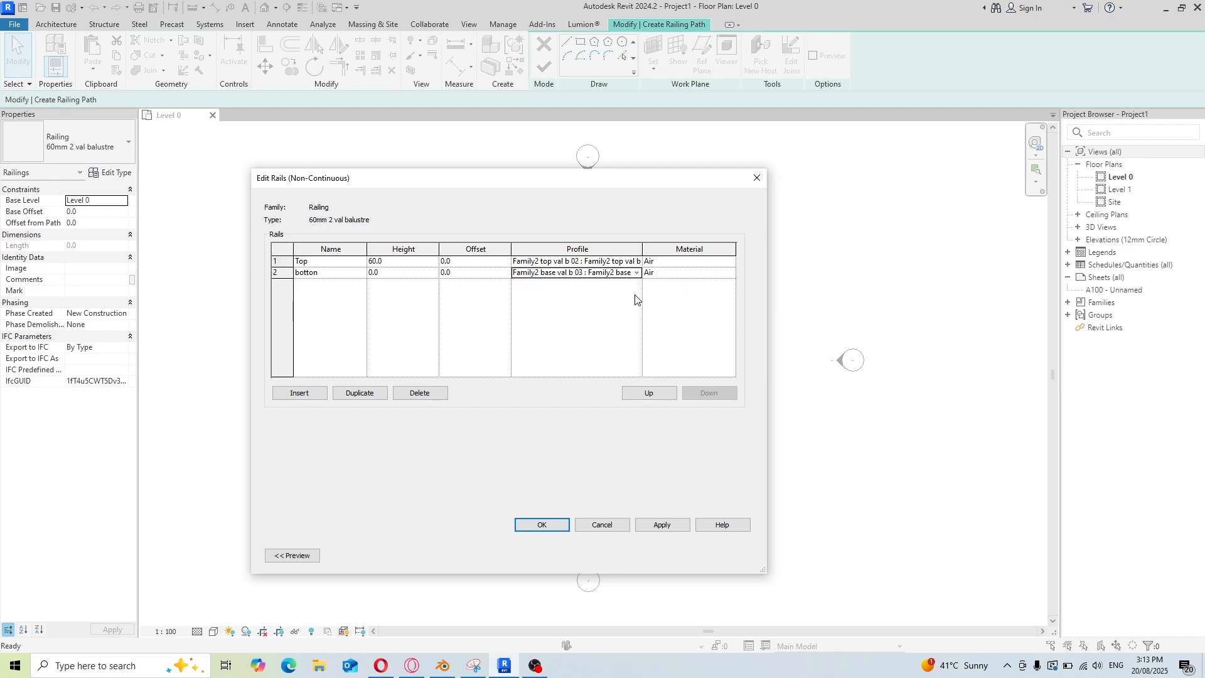
left_click(637, 275)
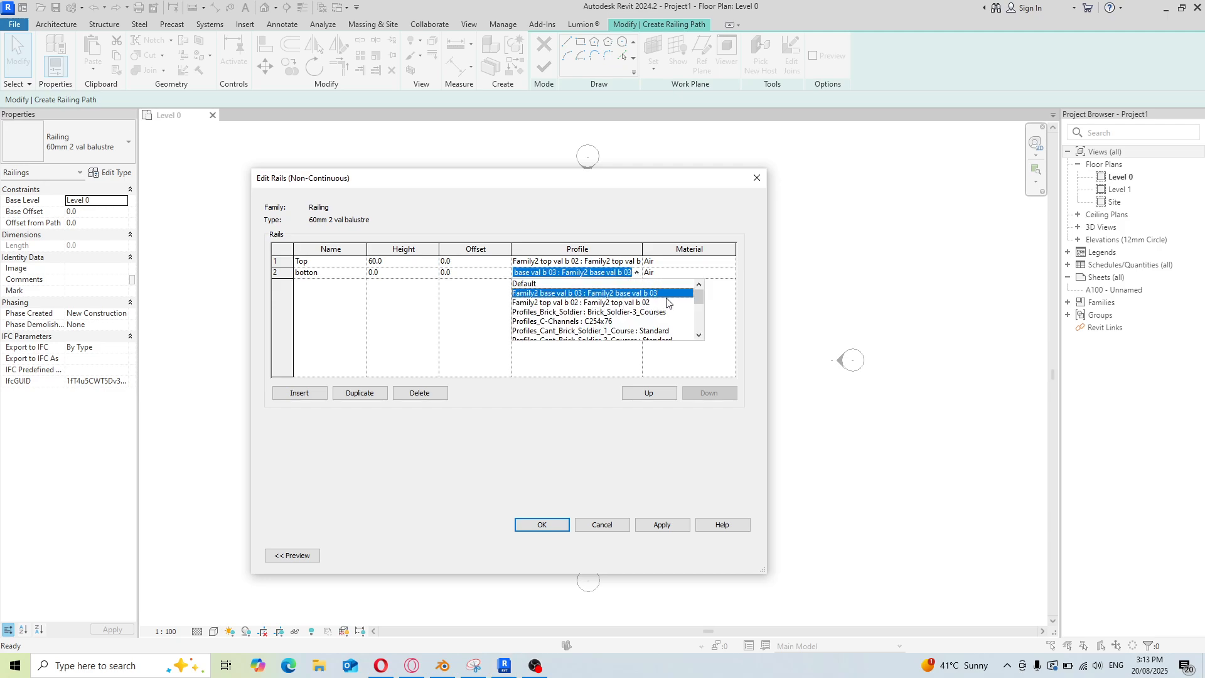
mouse_move(698, 304)
left_mouse_down()
mouse_move(700, 332)
mouse_move(704, 307)
left_mouse_up()
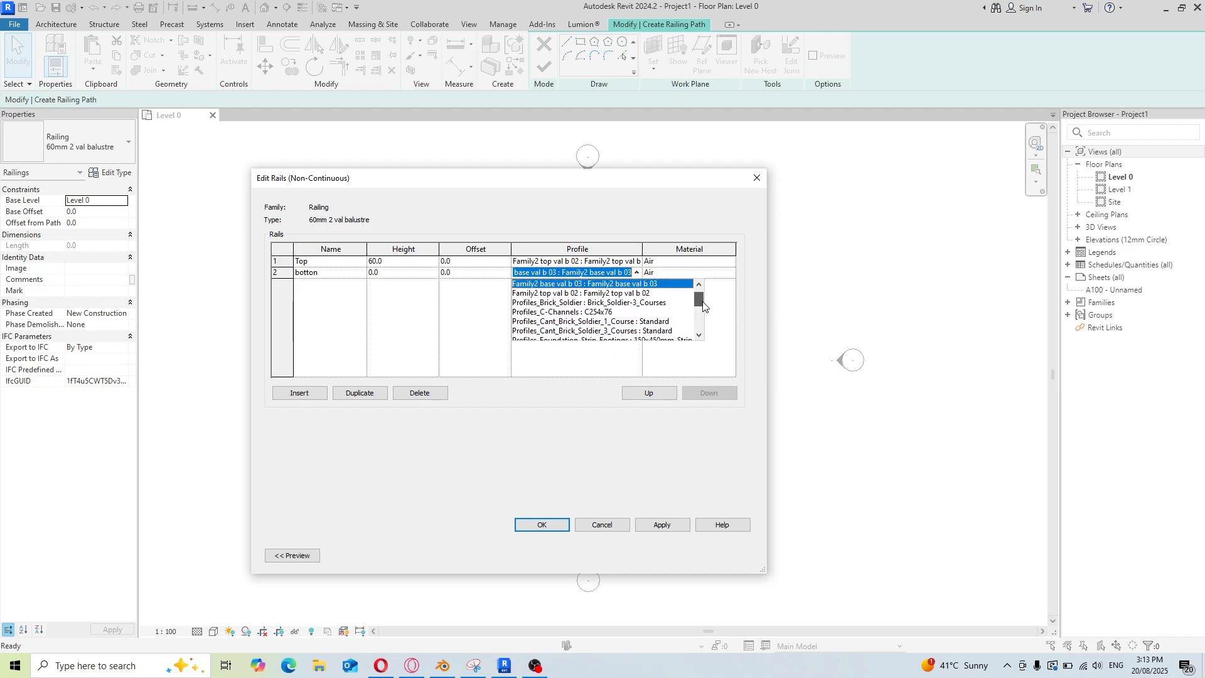
left_click(582, 284)
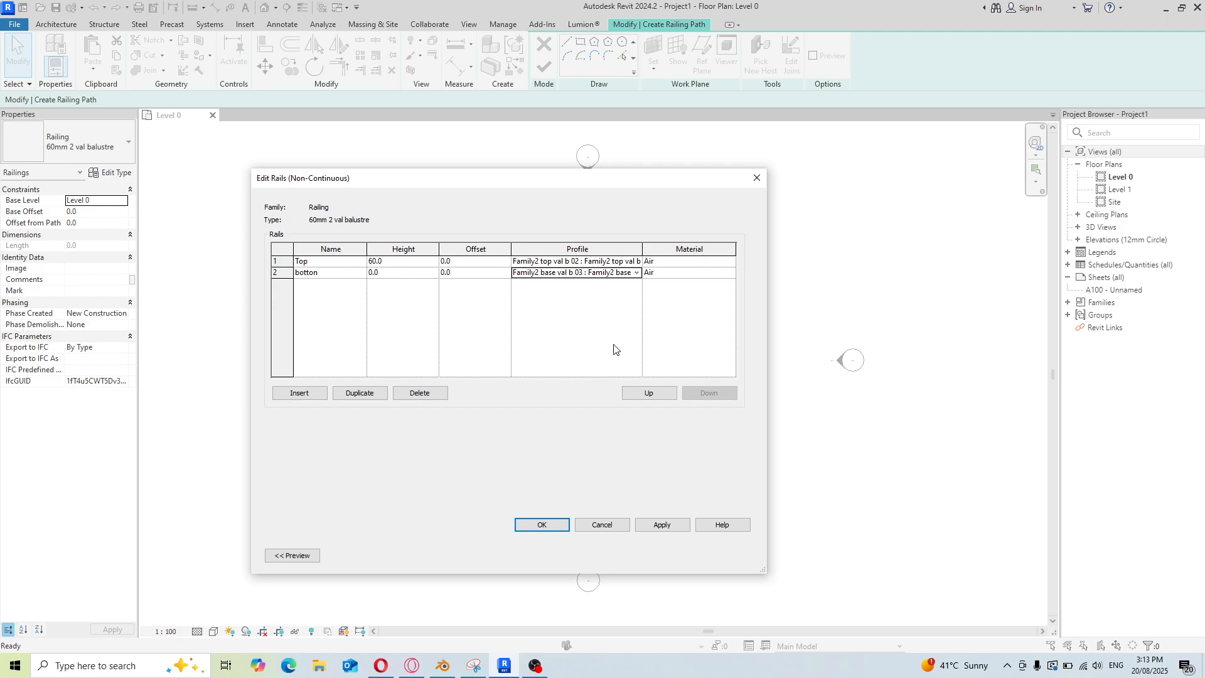
left_click(660, 524)
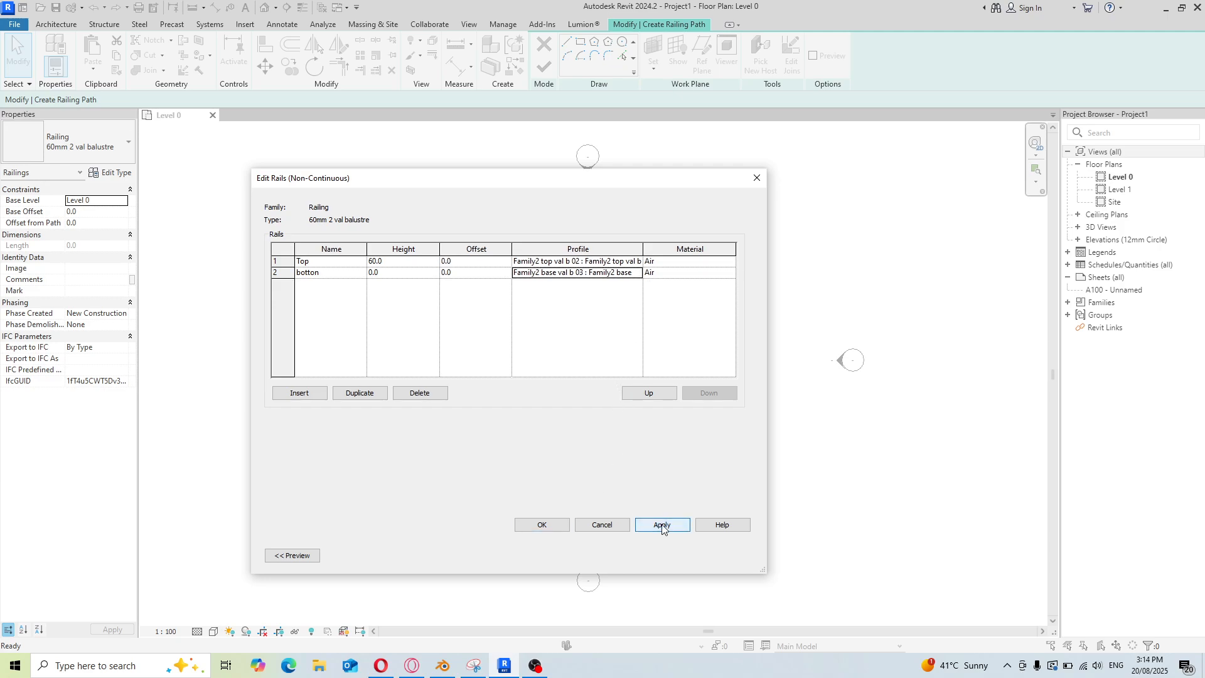
left_click(543, 525)
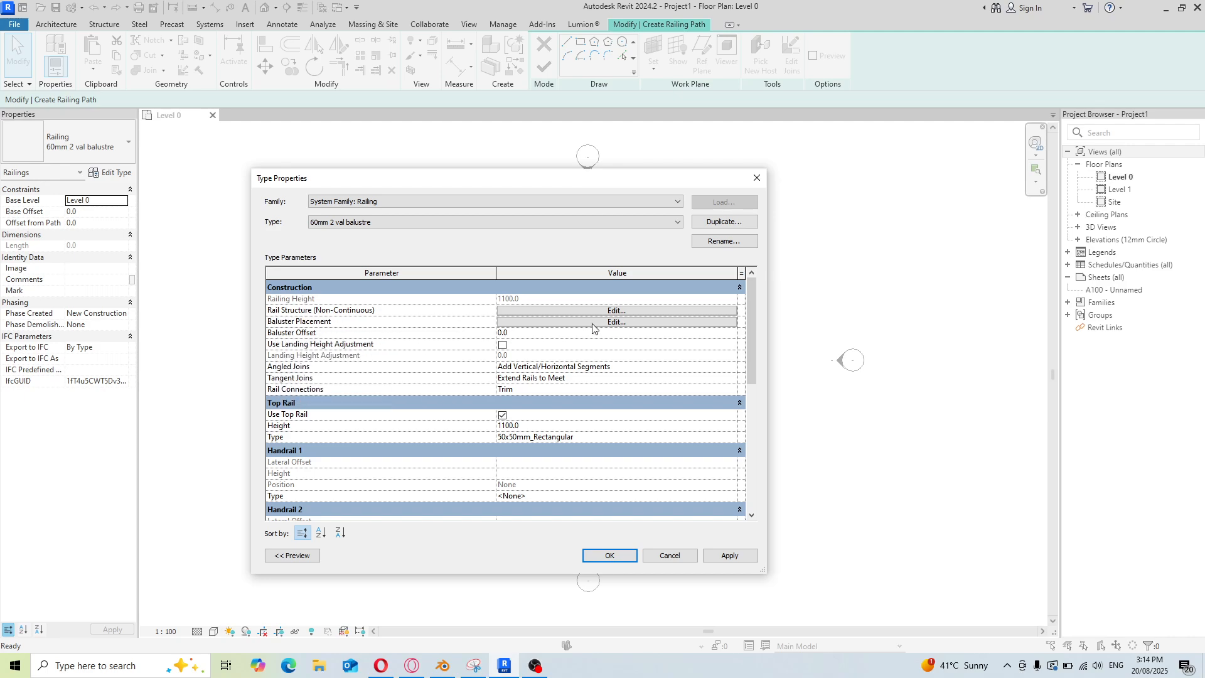
Open the baluster placement and rename the main pattern's regular baluster as baluster
left_click(616, 323)
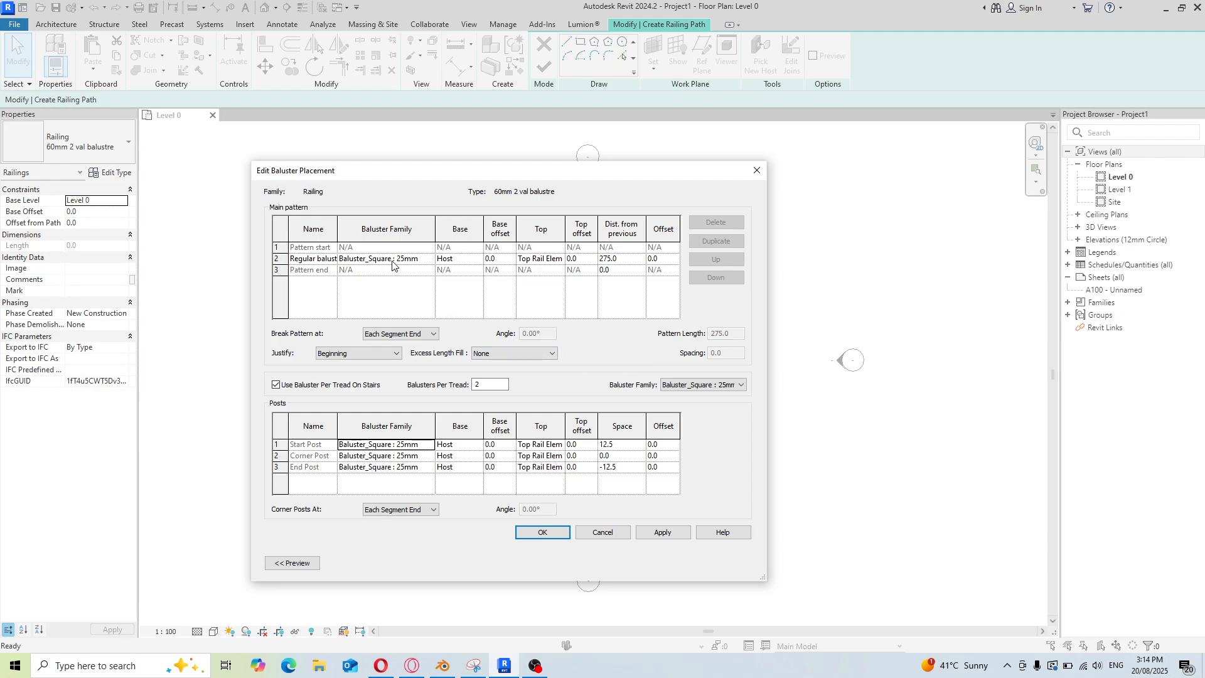
left_click(321, 260)
key("BackSpace")
key("BackSpace")
key("BackSpace")
key("BackSpace")
key("BackSpace")
key("BackSpace")
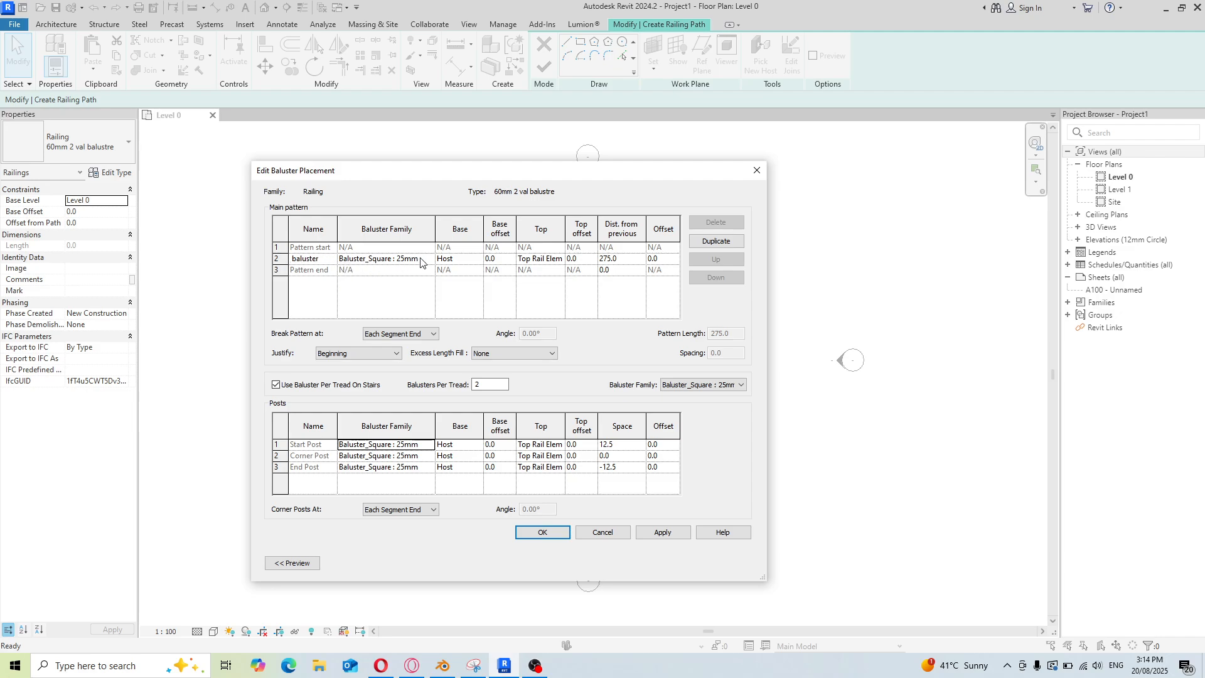
Set the main pattern baluster's family to Family1 val balustre 01
left_click(426, 260)
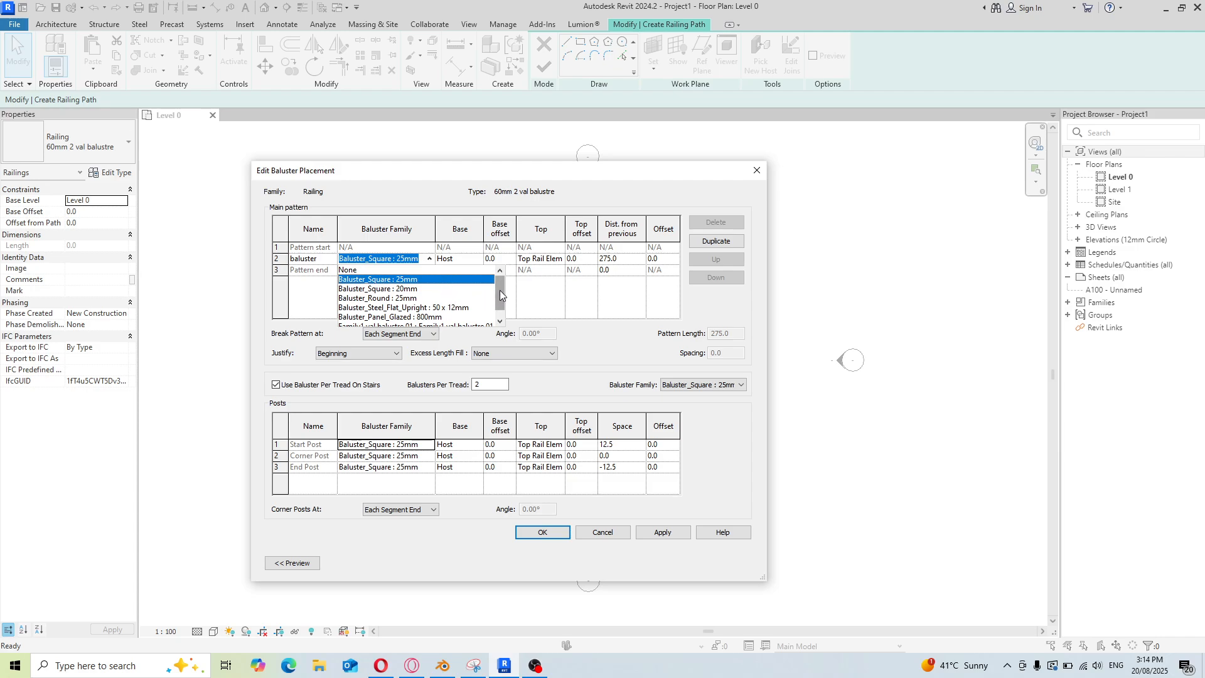
scroll(500, 293, "down", 1)
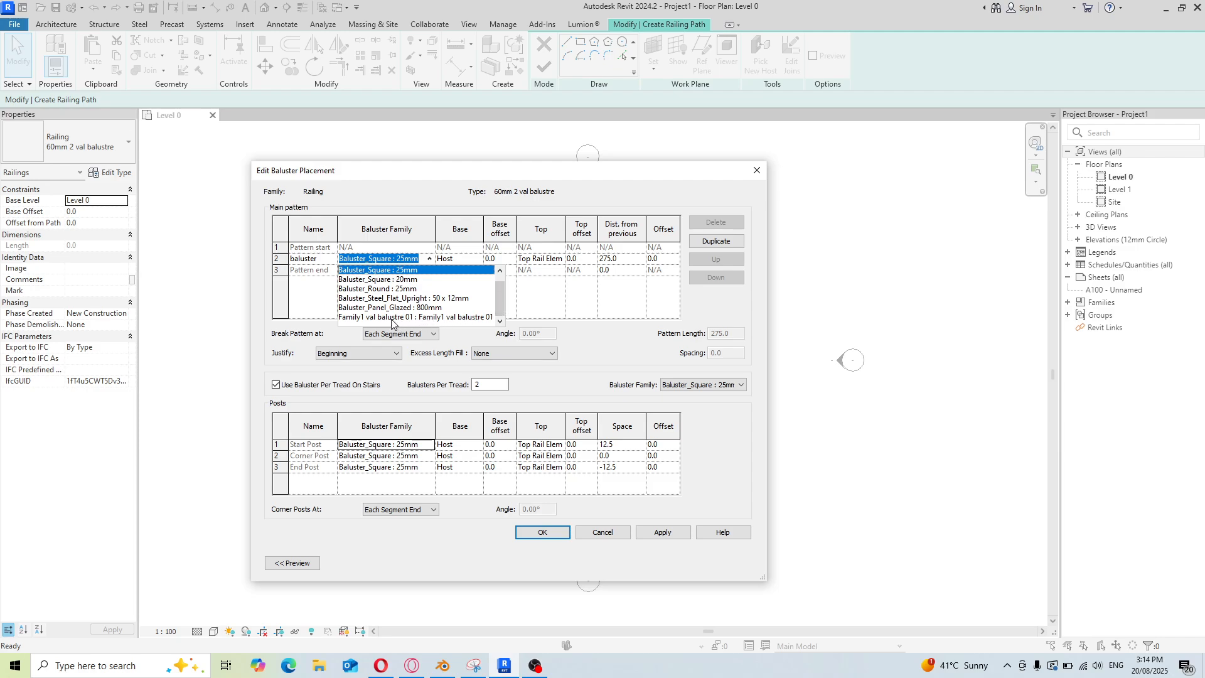
left_click(392, 317)
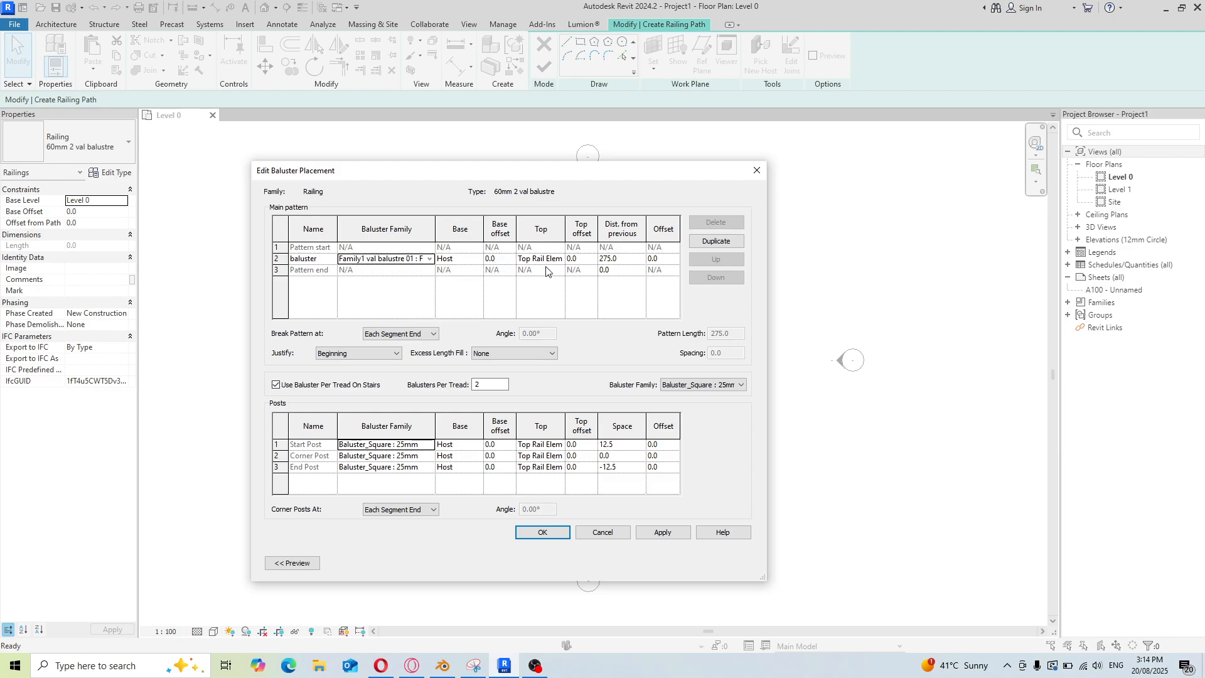
Set the main pattern baluster's base to botton and its top to Top
left_click(478, 262)
left_click(480, 262)
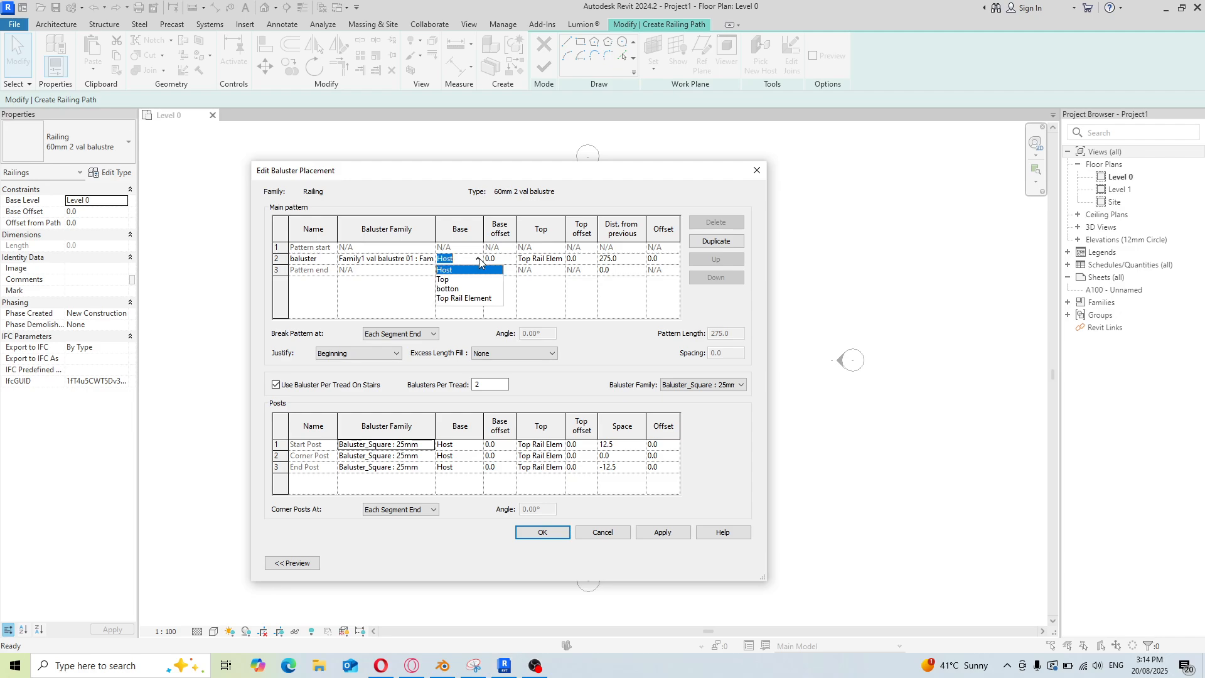
left_click(457, 290)
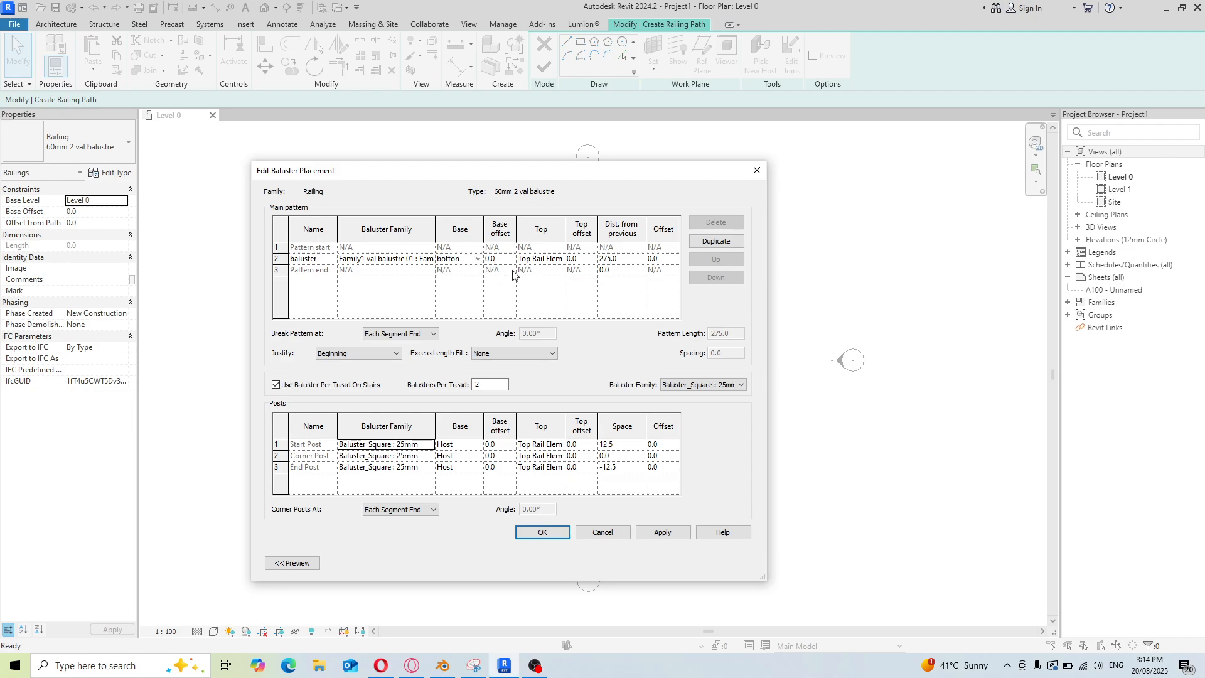
left_click(596, 259)
left_click(561, 259)
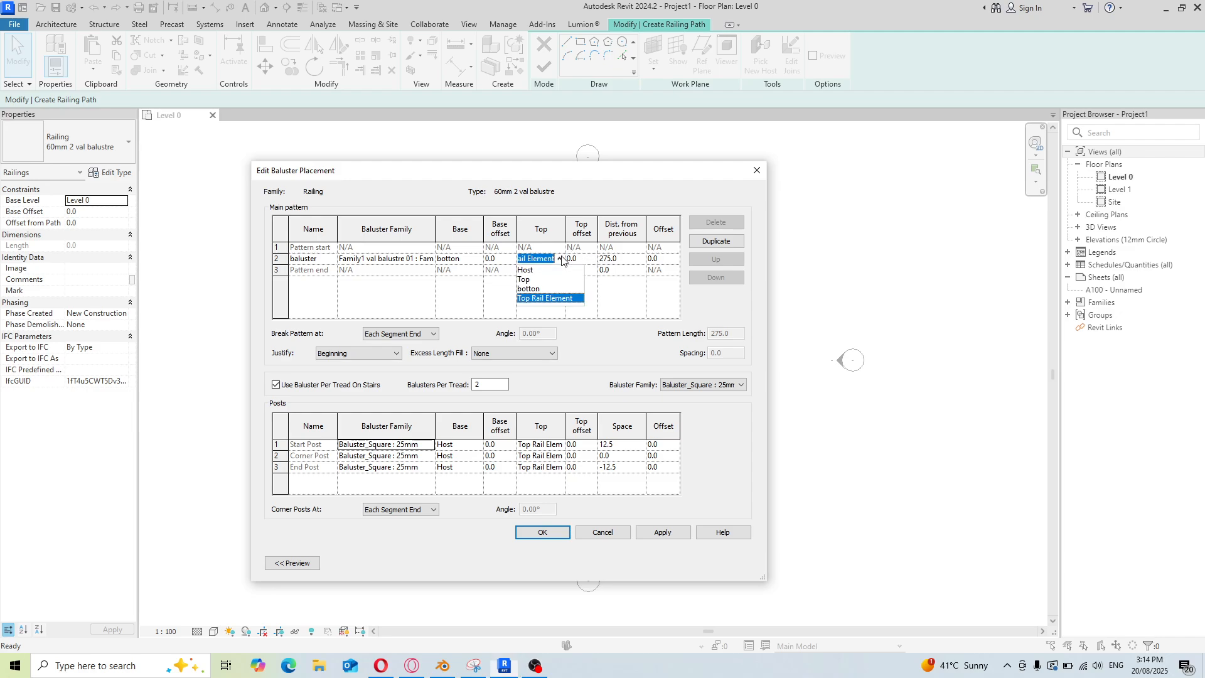
left_click(526, 280)
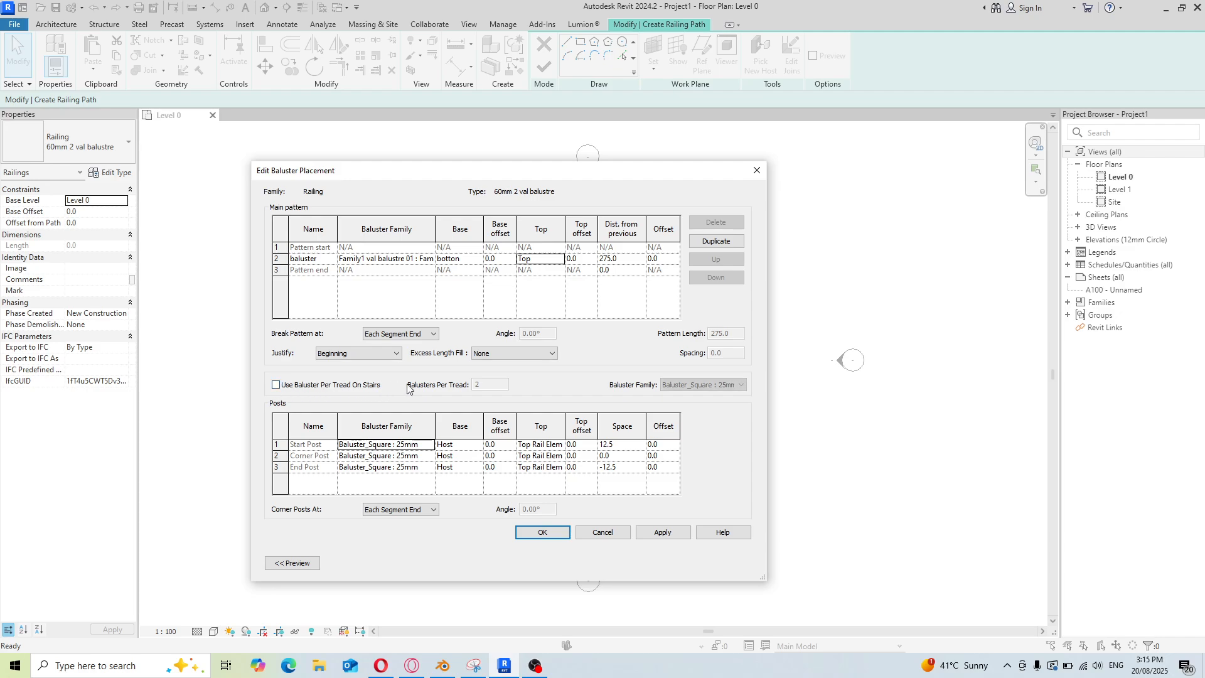
Set the baluster pattern justification to Center
left_click(394, 354)
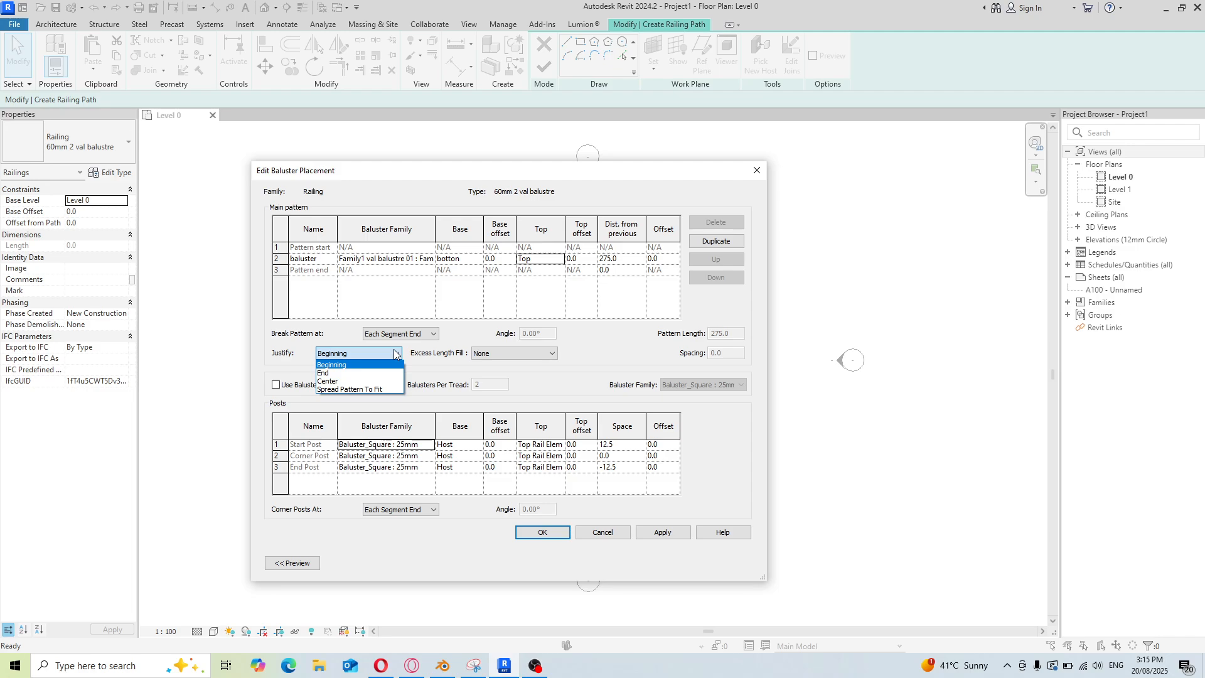
left_click(377, 381)
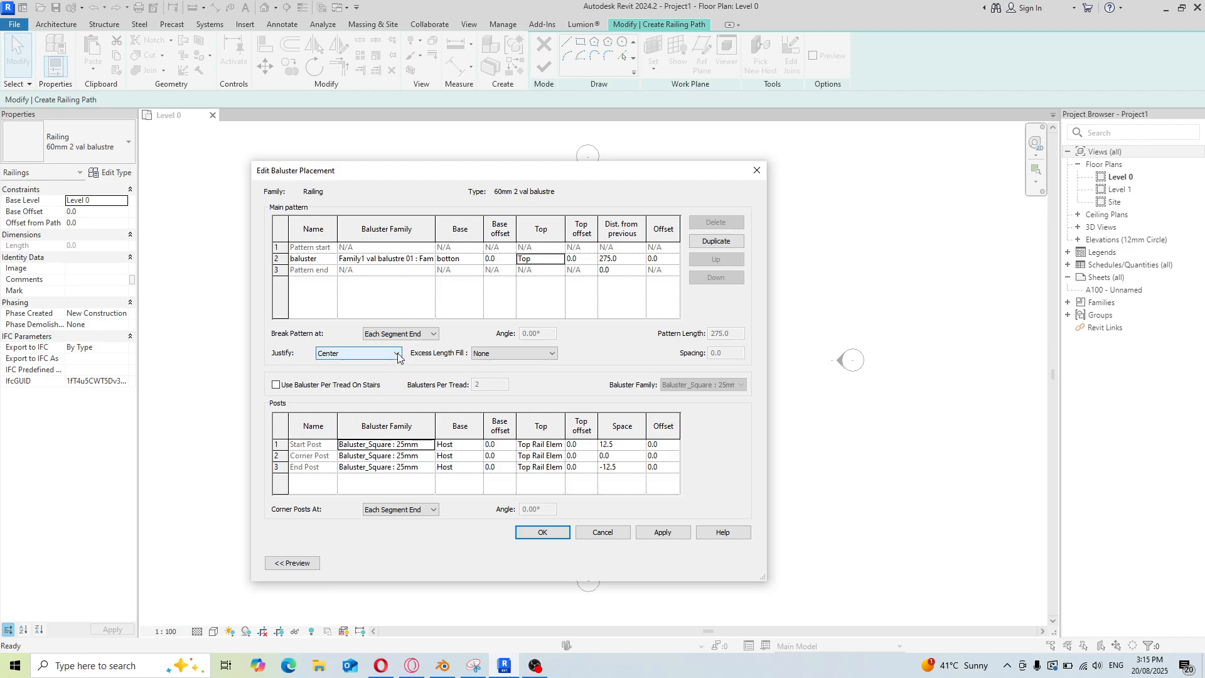
left_click(433, 333)
left_click(434, 335)
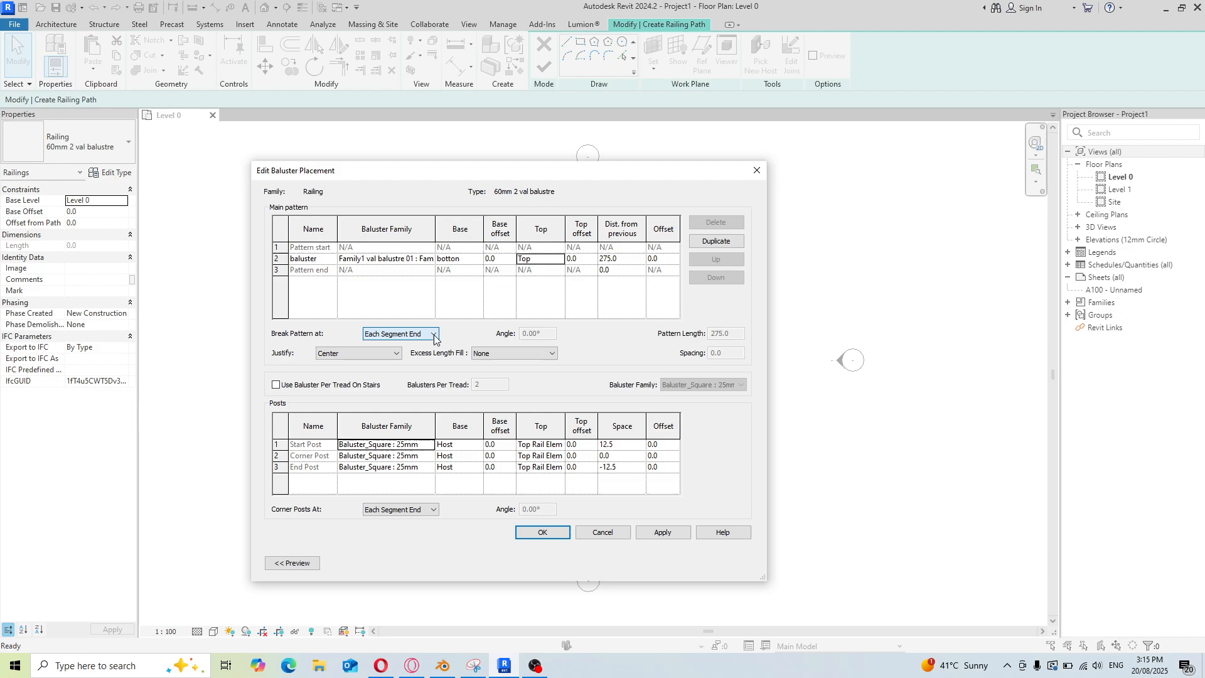
Set the start, corner and end posts to use the Family1 val balustre 01 baluster family
left_click(433, 450)
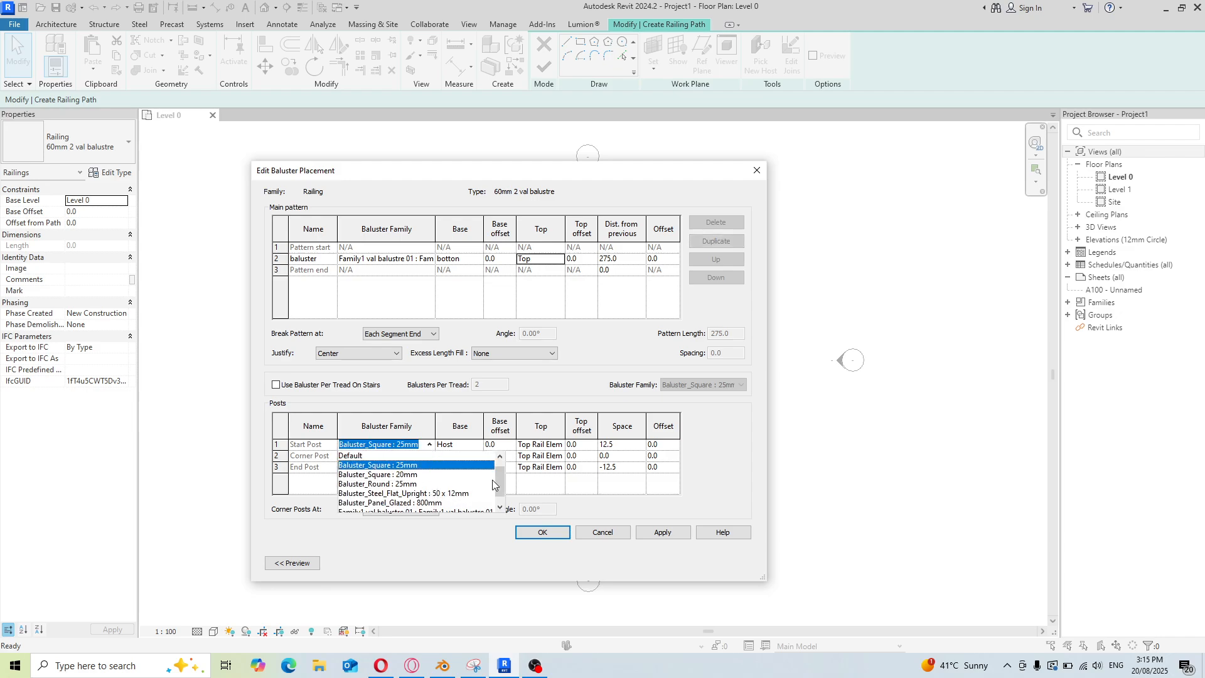
left_click_drag(500, 482, 501, 493)
left_click(460, 503)
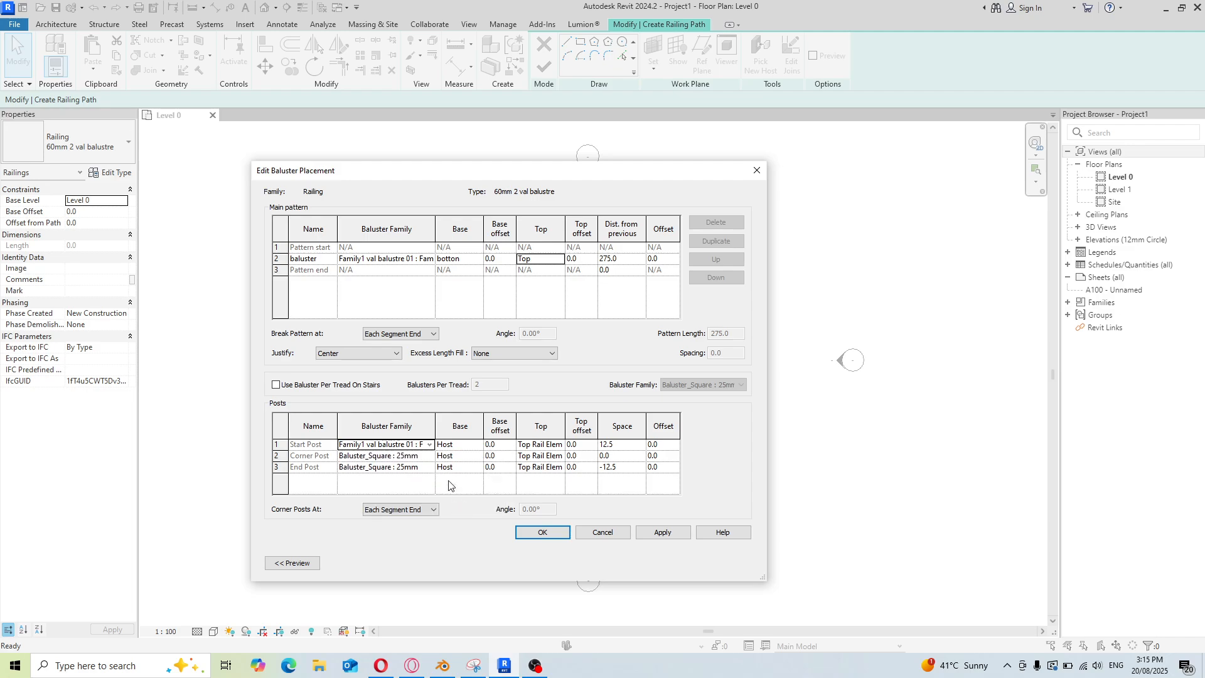
left_click(430, 456)
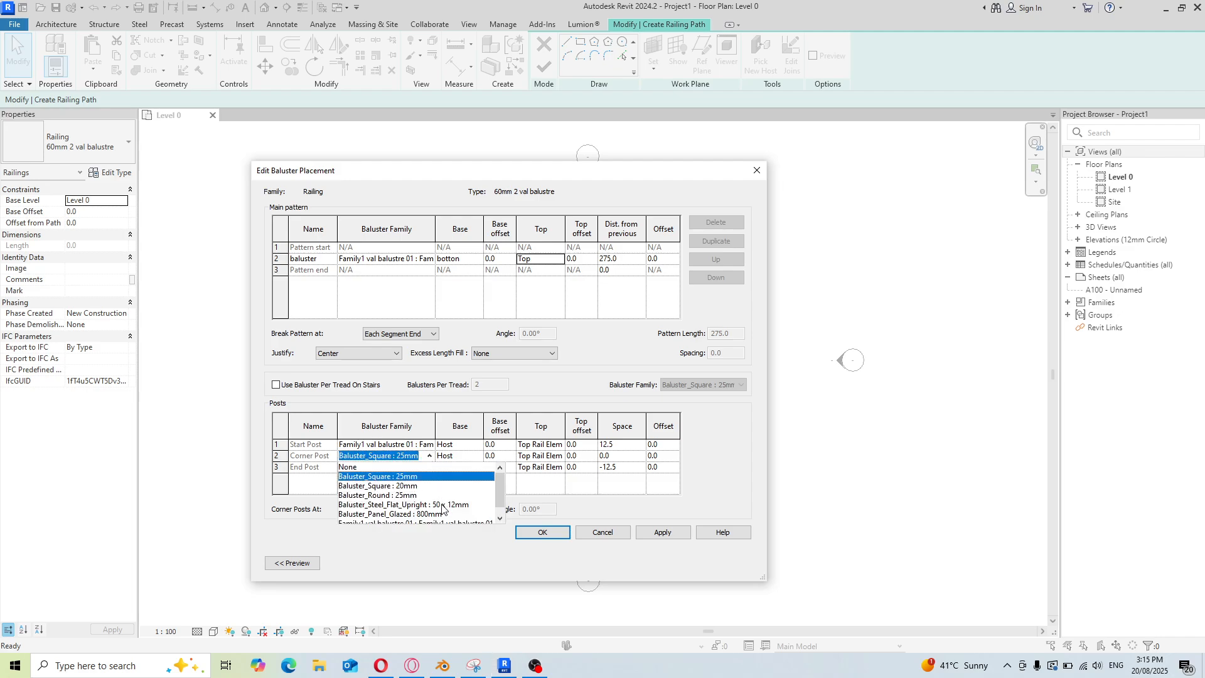
scroll(444, 507, "down", 1)
left_click(413, 514)
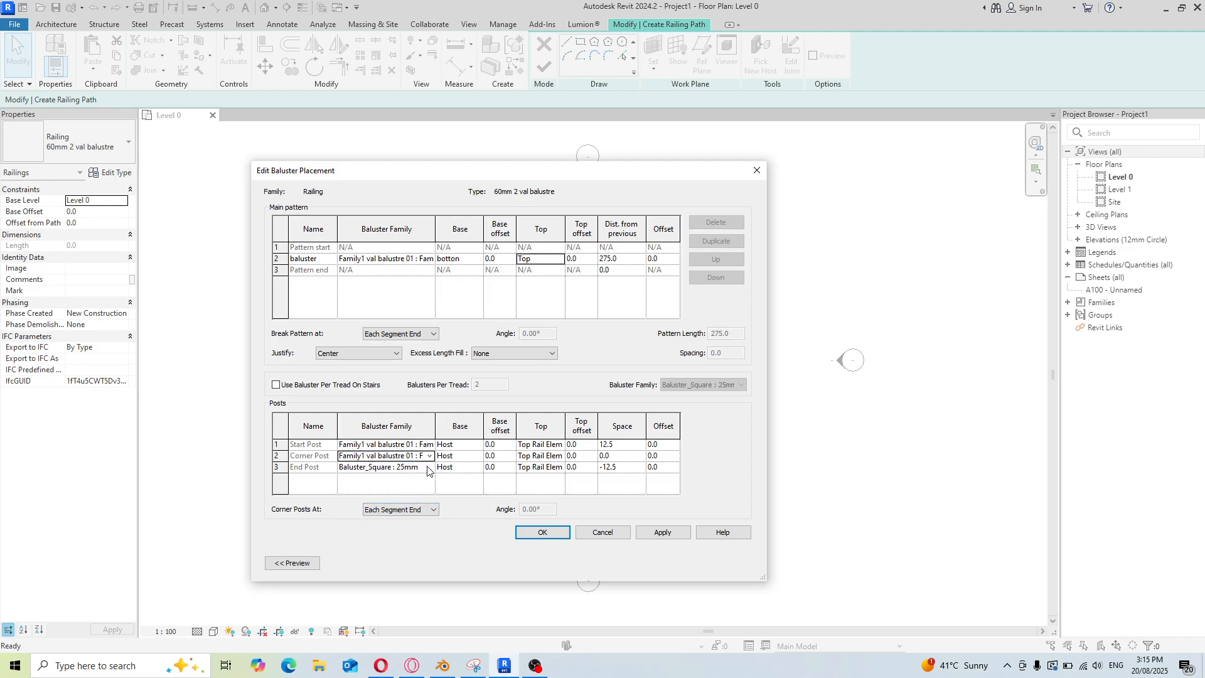
left_click(429, 468)
scroll(430, 495, "down", 1)
left_click(417, 525)
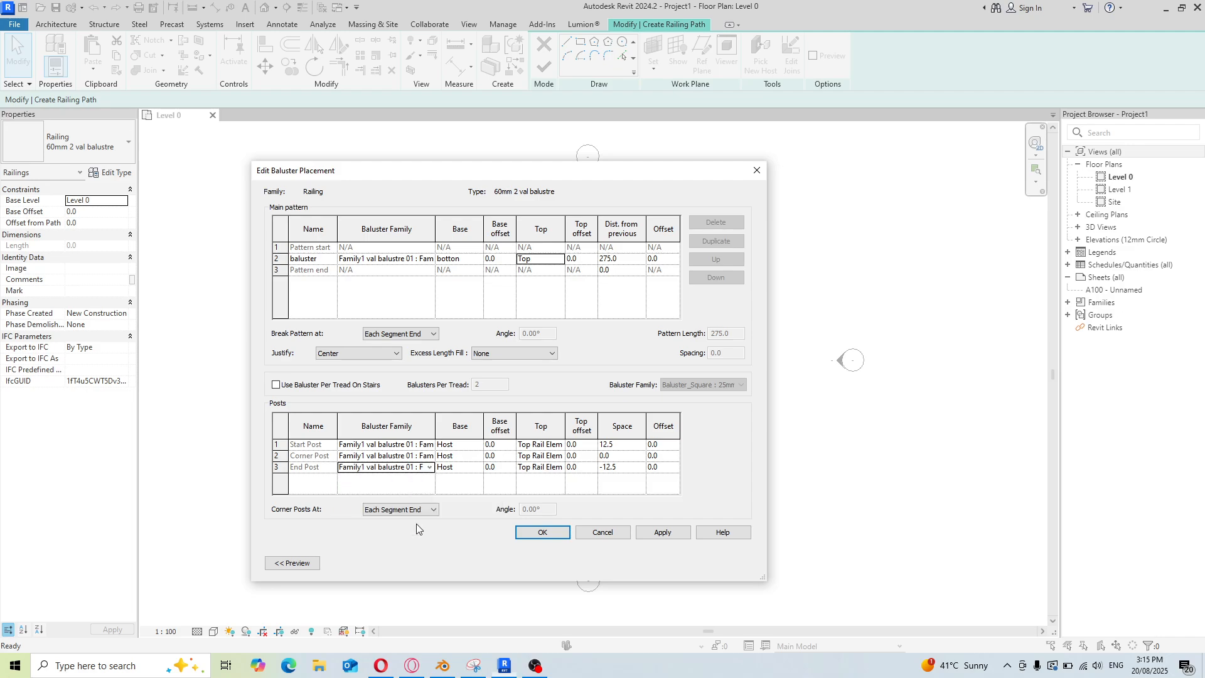
Set the start post's base to the botton rail
left_click(479, 444)
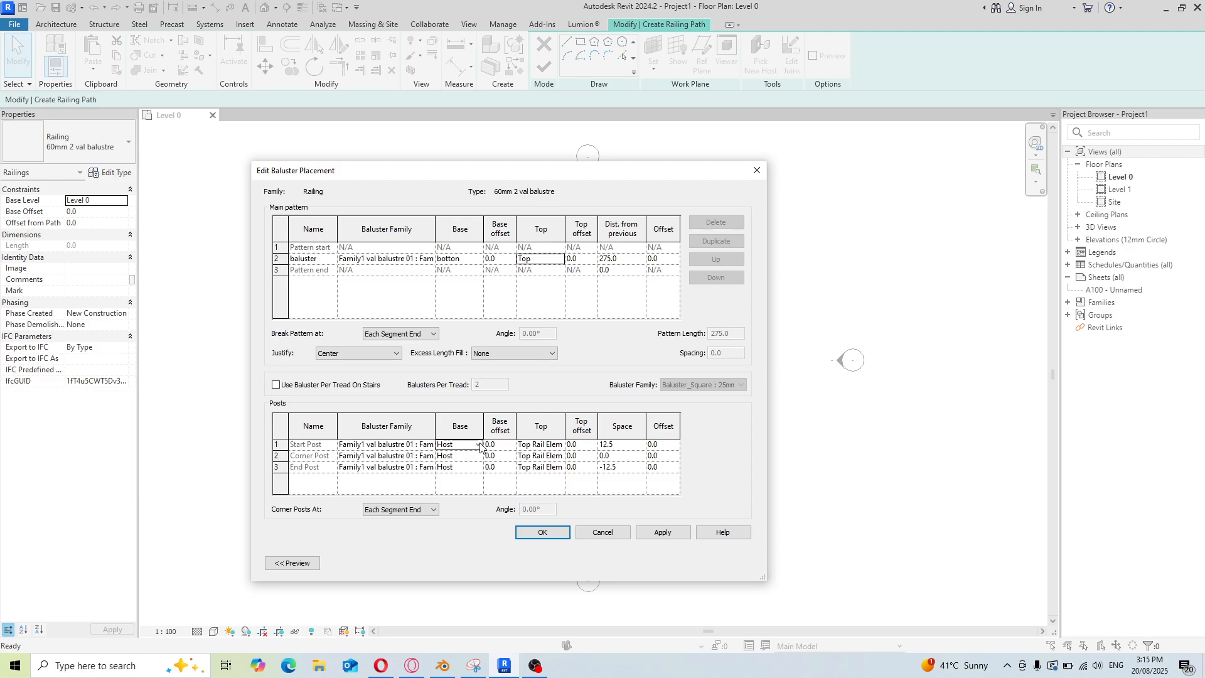
left_click(479, 444)
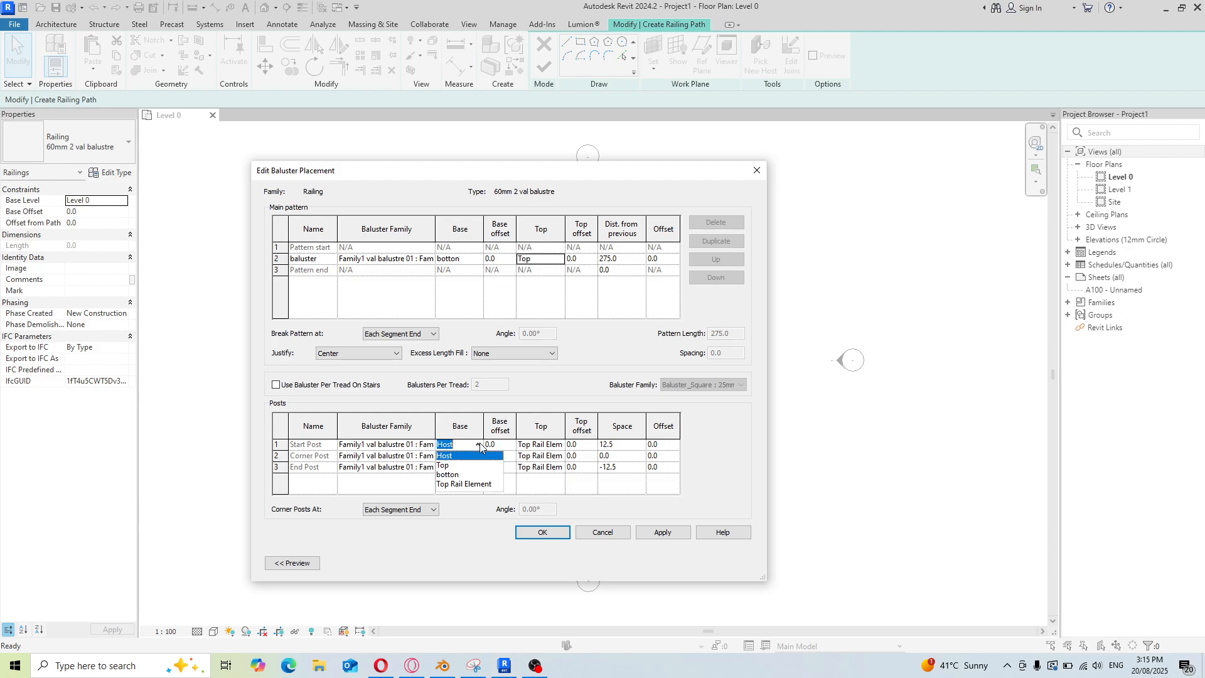
left_click(461, 475)
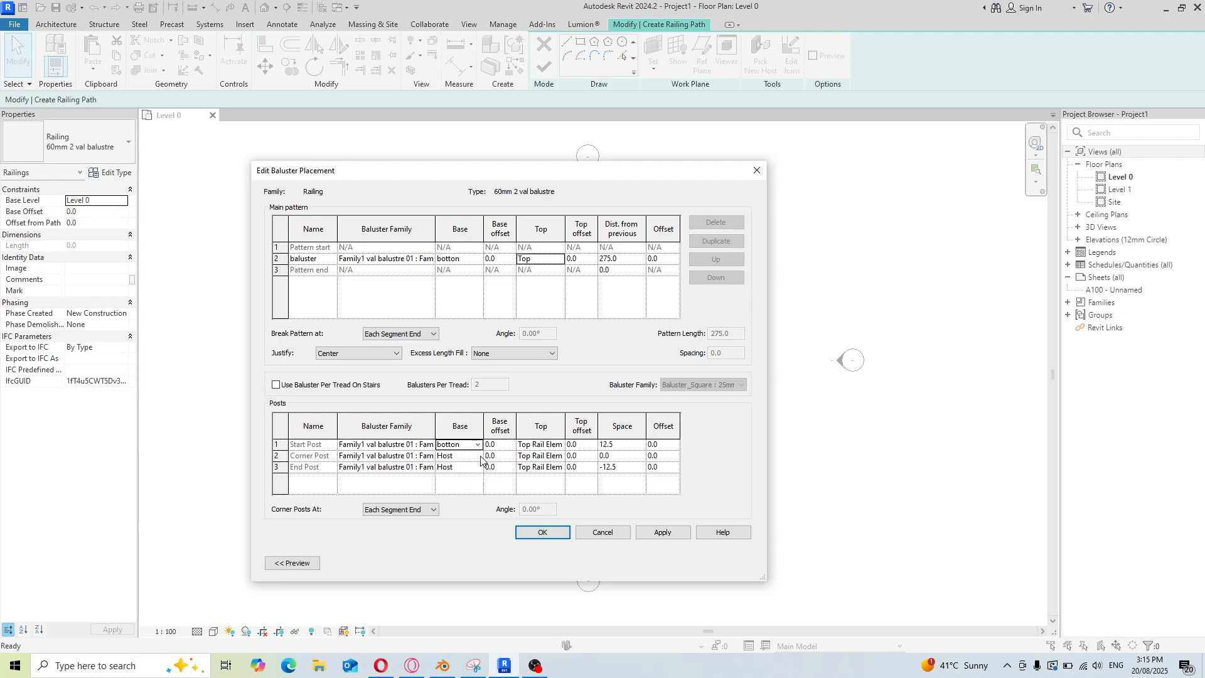
Set the corner post's and end post's base to botton
left_click(480, 455)
left_click(478, 455)
left_click(468, 487)
left_click(479, 467)
left_click(478, 467)
left_click(463, 498)
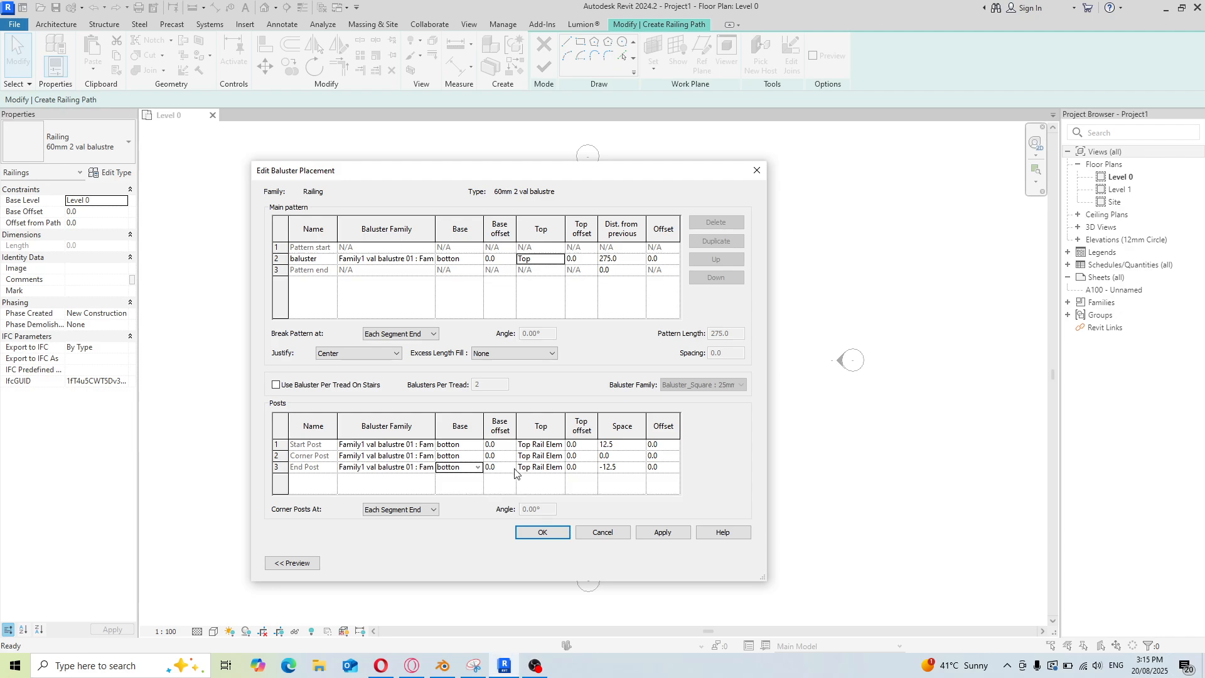
Set the top of the start, corner and end posts to Top
left_click(562, 447)
left_click(559, 445)
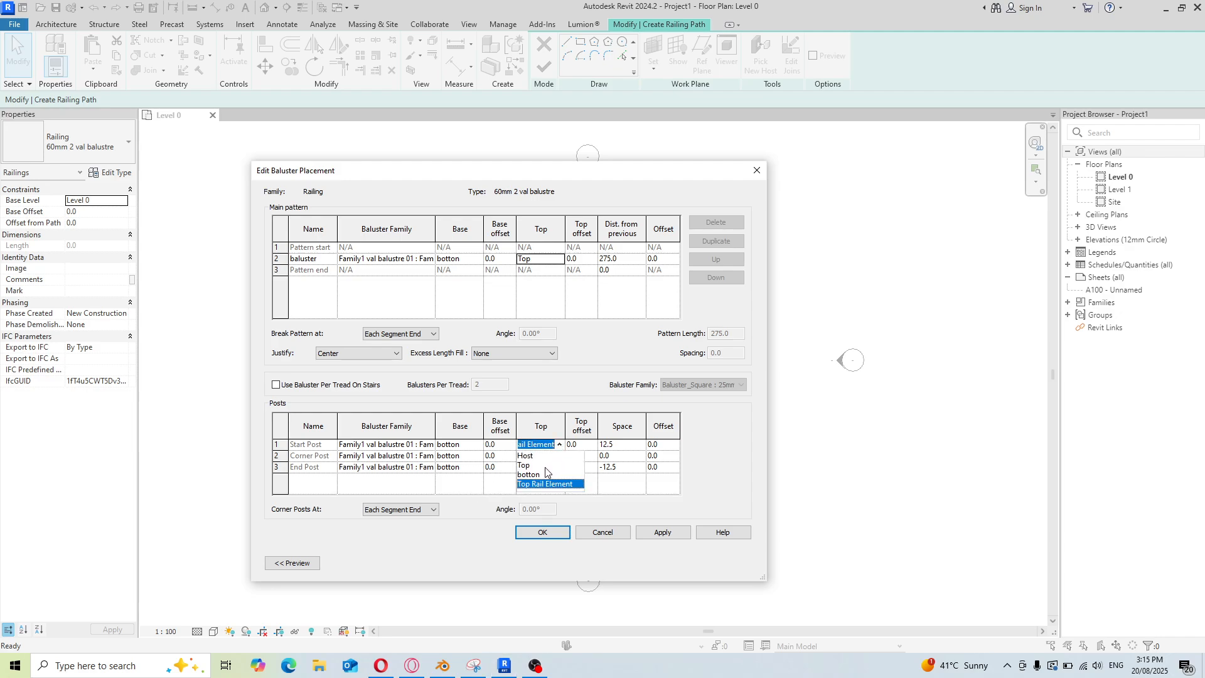
left_click(548, 474)
left_click(561, 457)
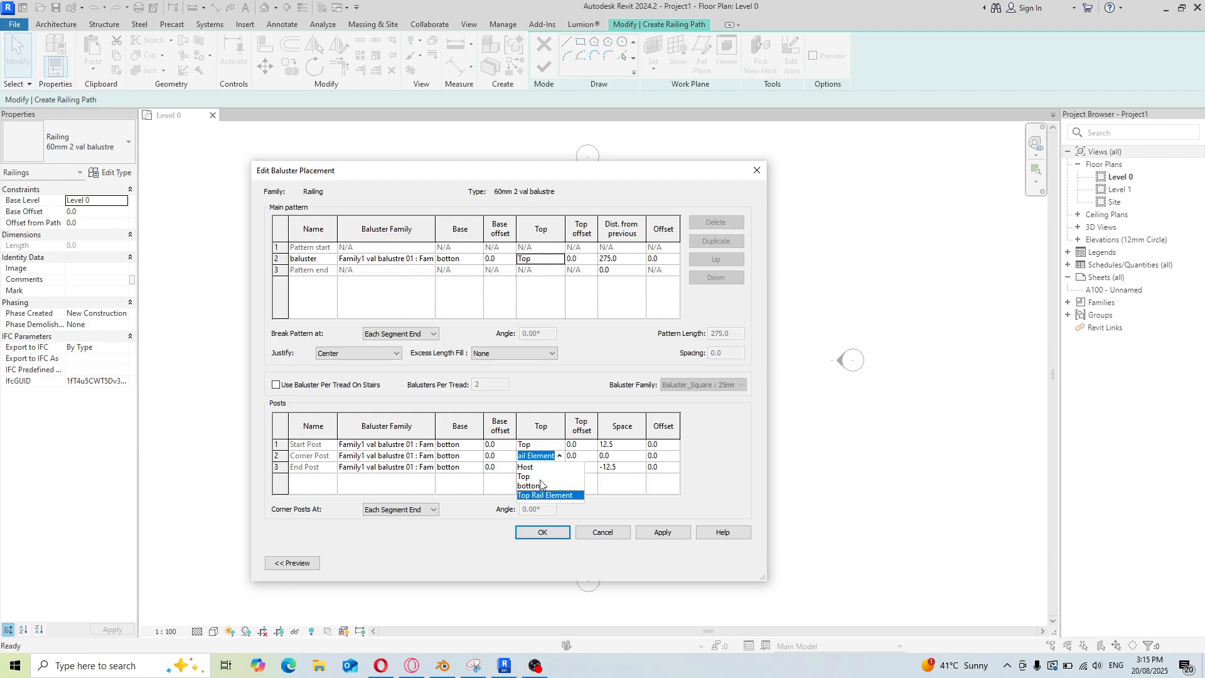
left_click(538, 478)
left_click(560, 468)
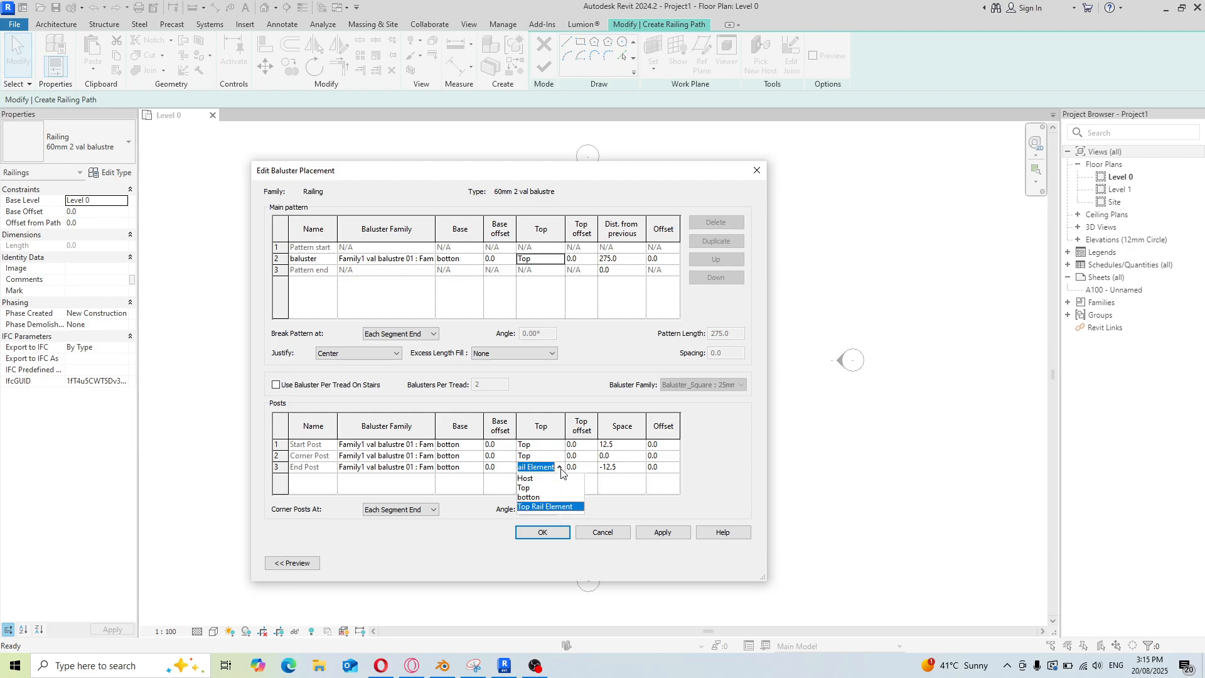
left_click(532, 488)
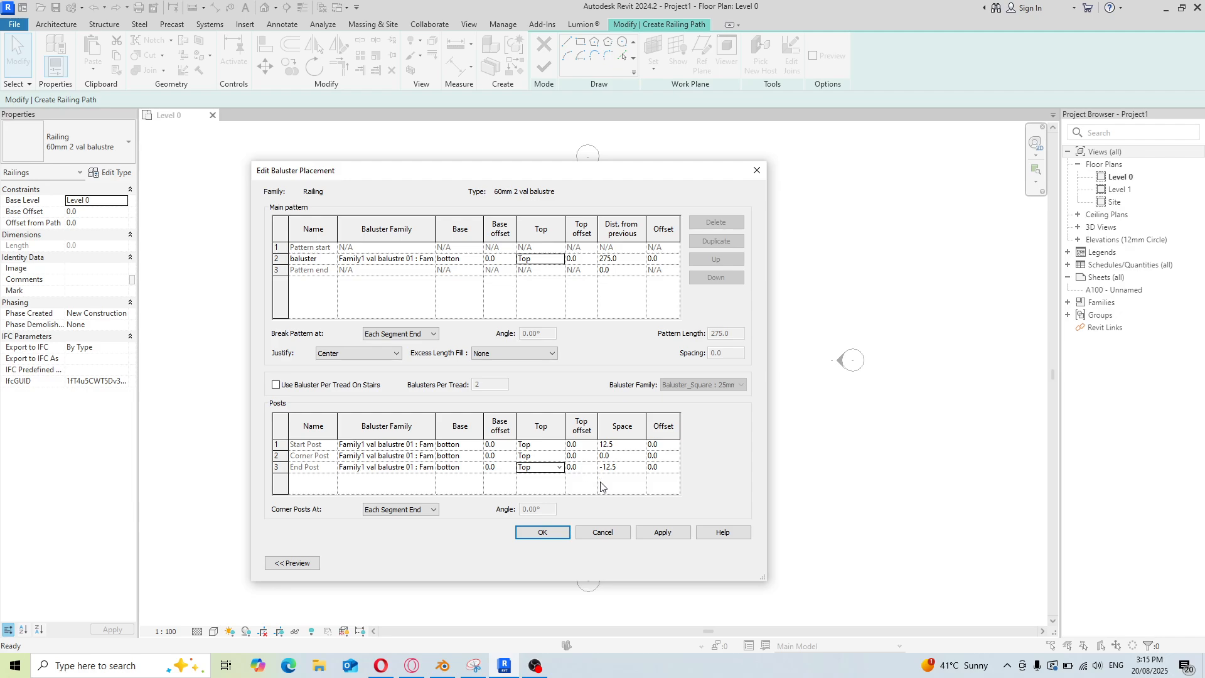
Apply the baluster placement settings and preview the railing in 3D
left_click(433, 509)
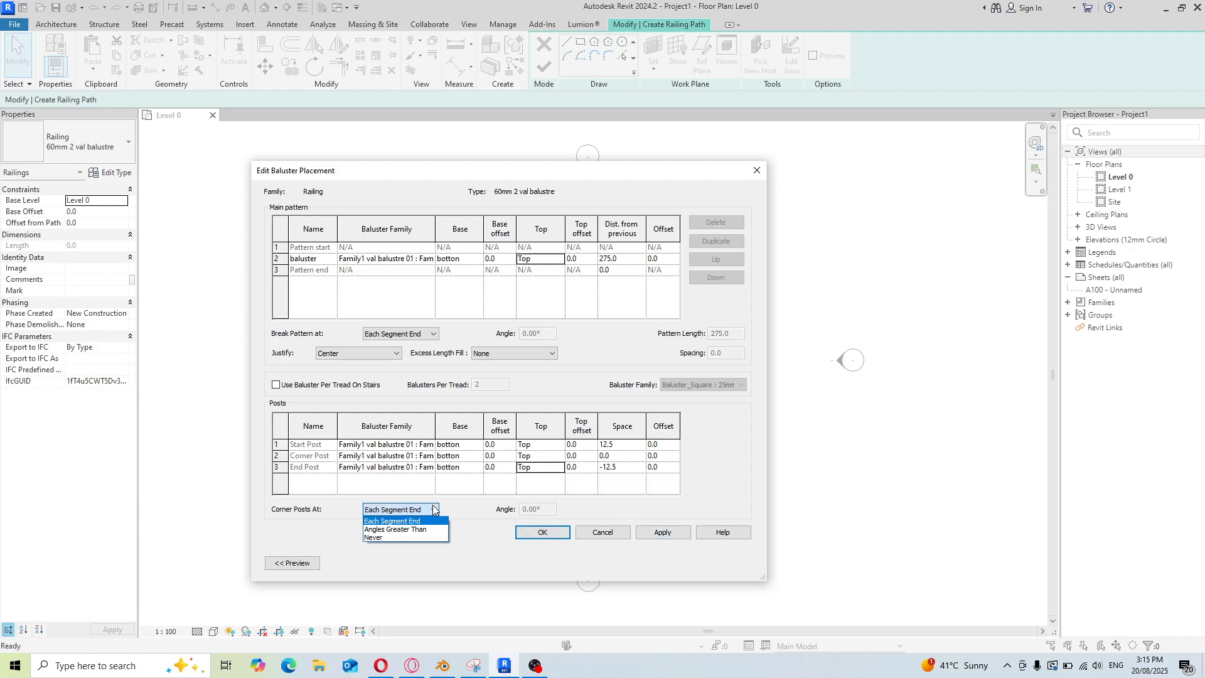
left_click(433, 509)
left_click(683, 533)
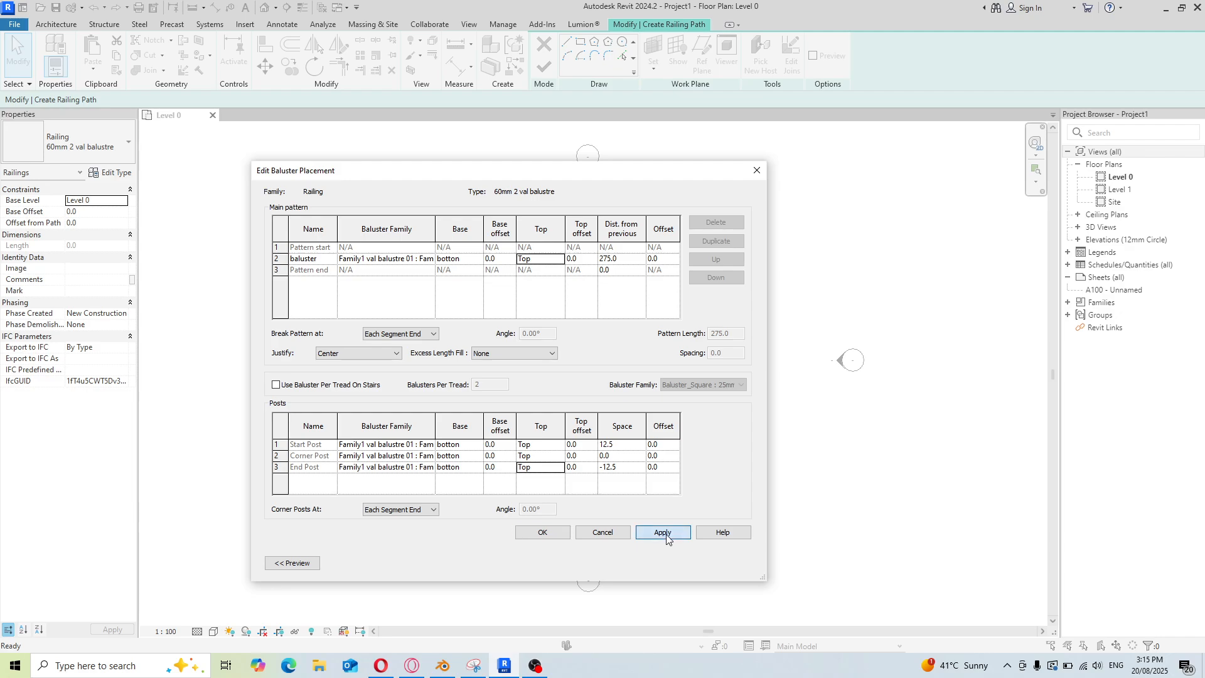
left_click_drag(608, 176, 699, 152)
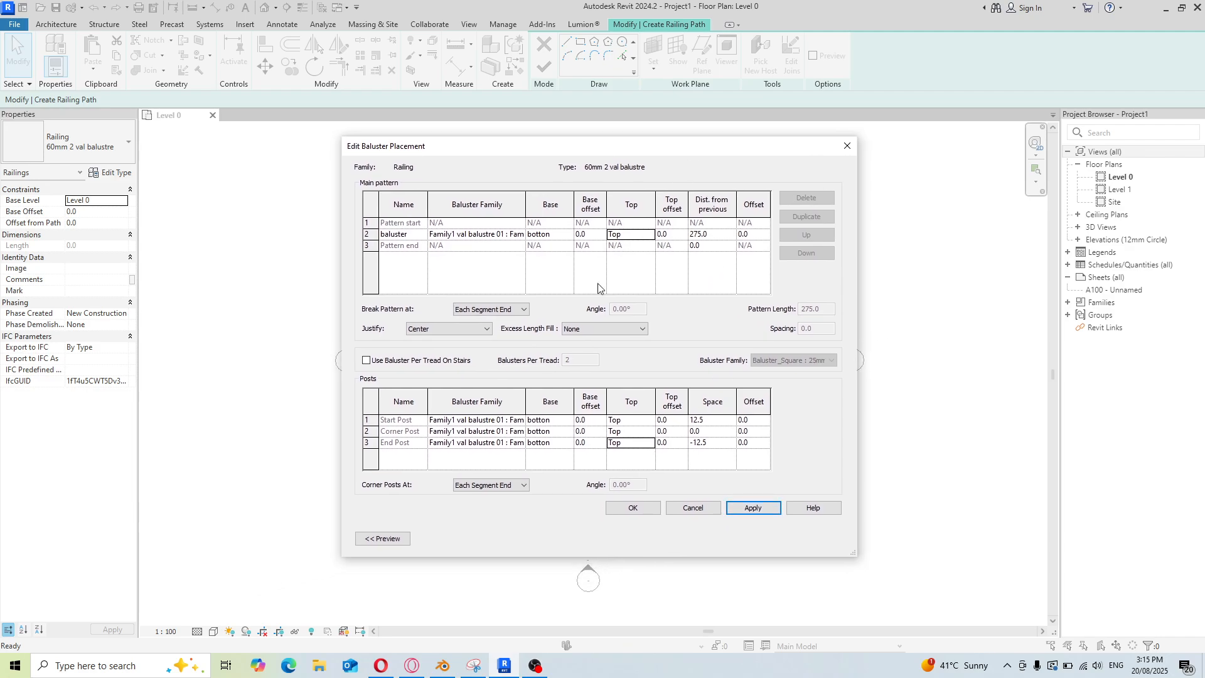
left_click(391, 539)
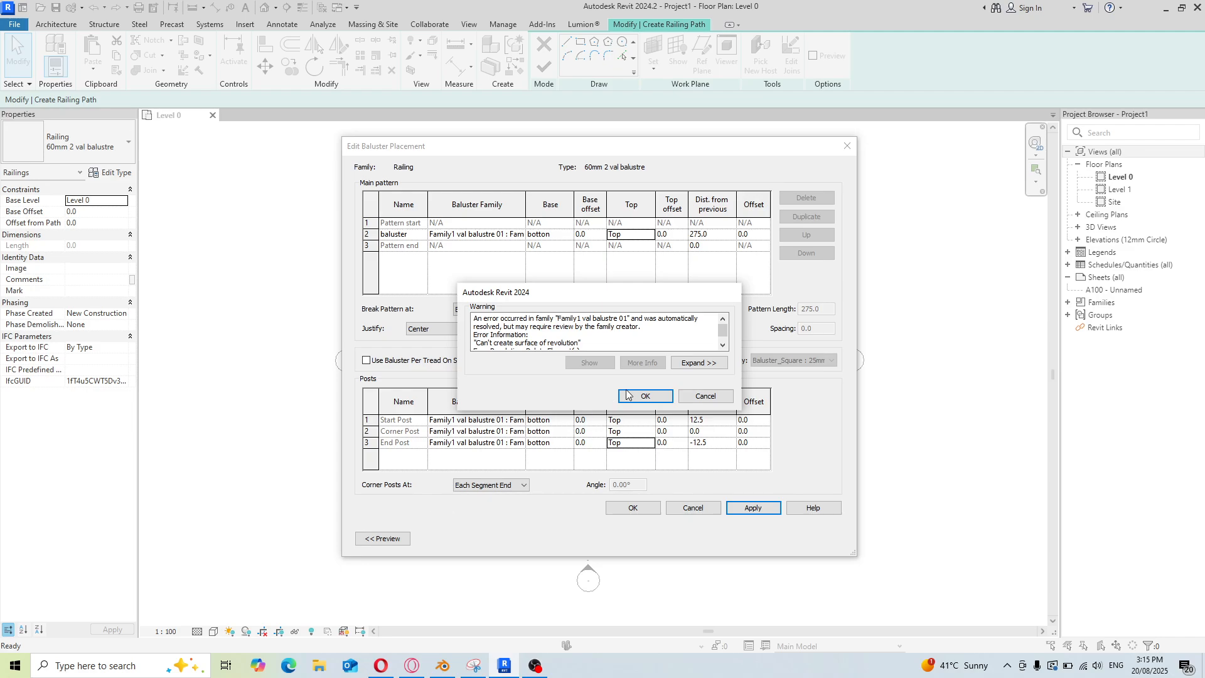
left_click(650, 395)
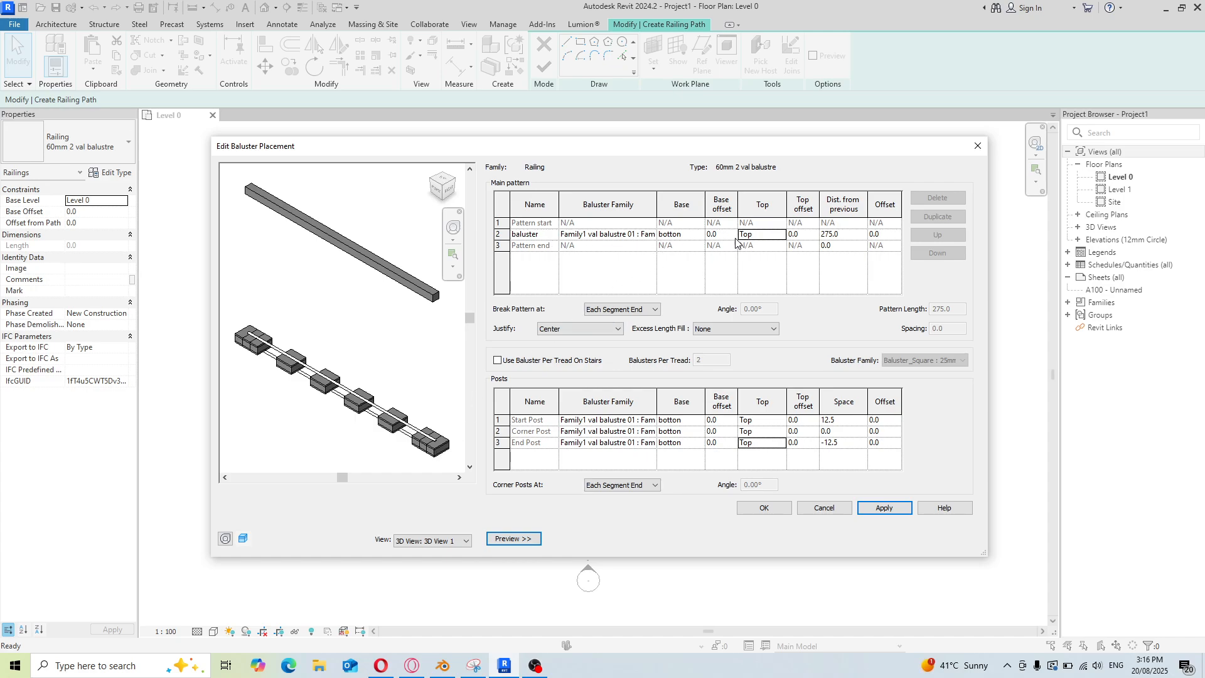
left_click(780, 506)
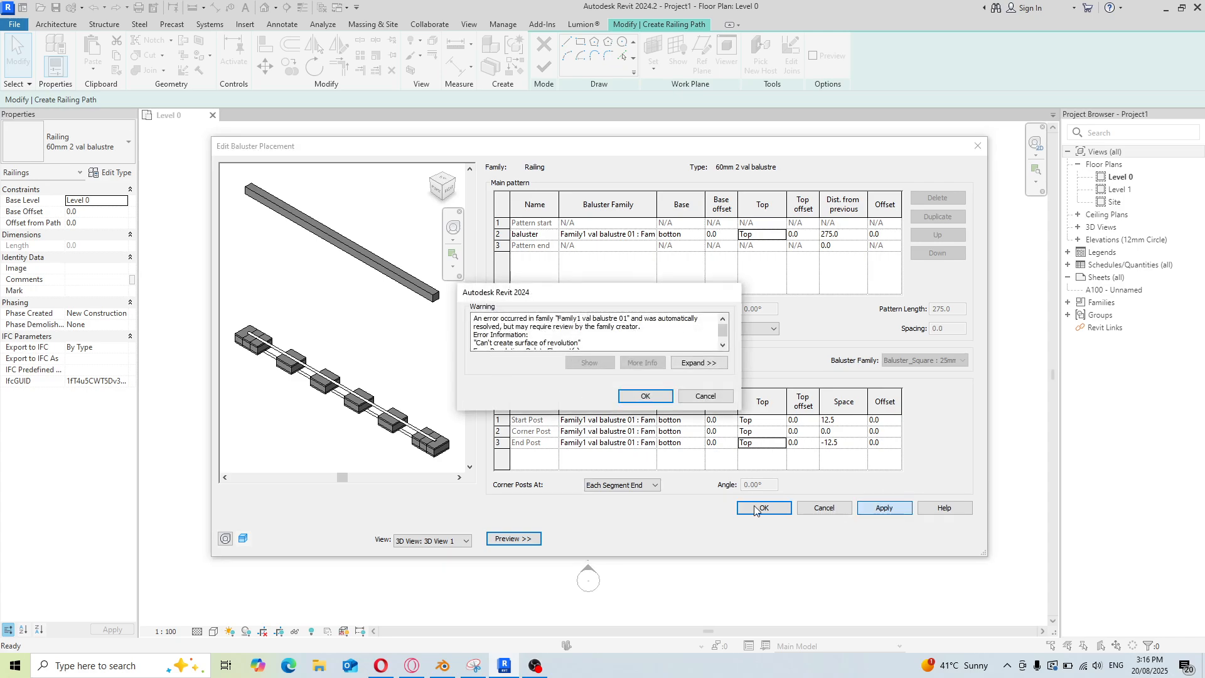
left_click(655, 401)
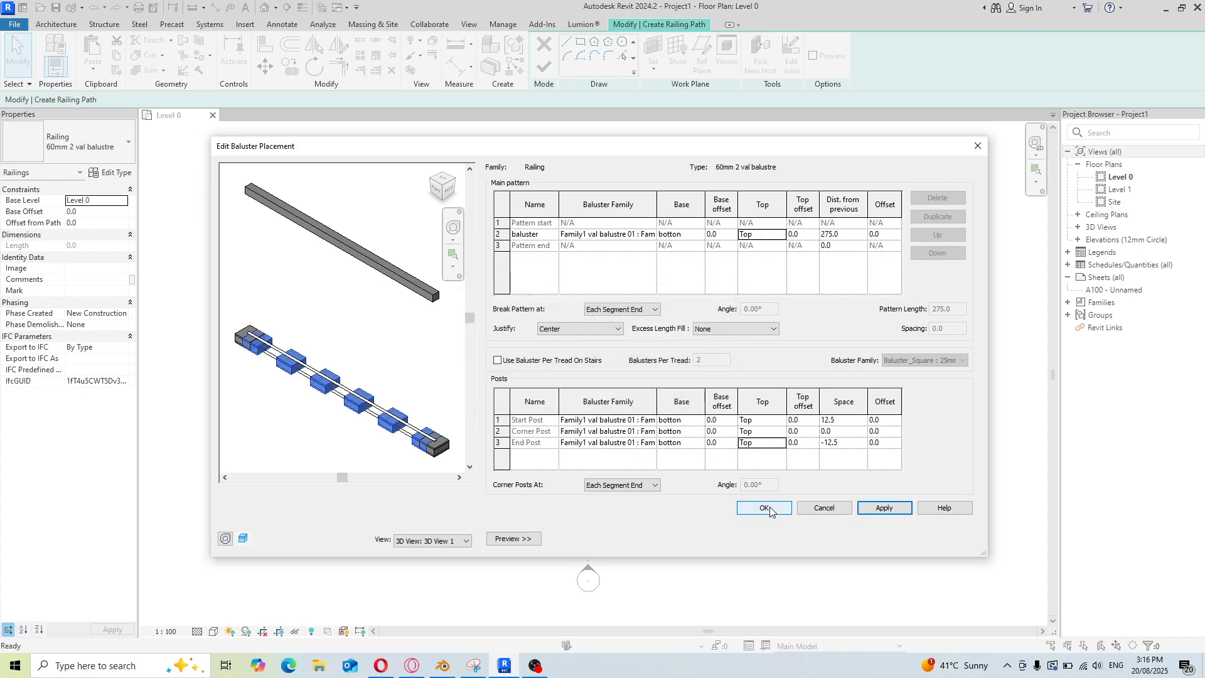
Set the baluster pattern justification to Spread Pattern To Fit and apply it
left_click(584, 328)
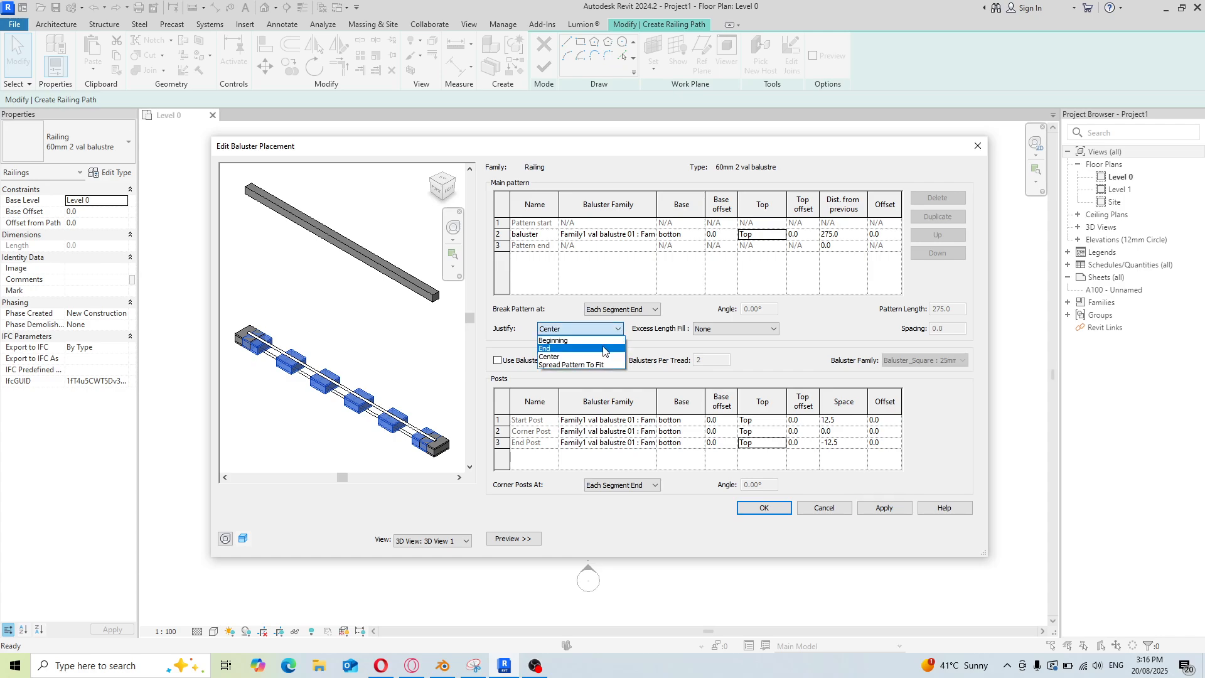
left_click(605, 365)
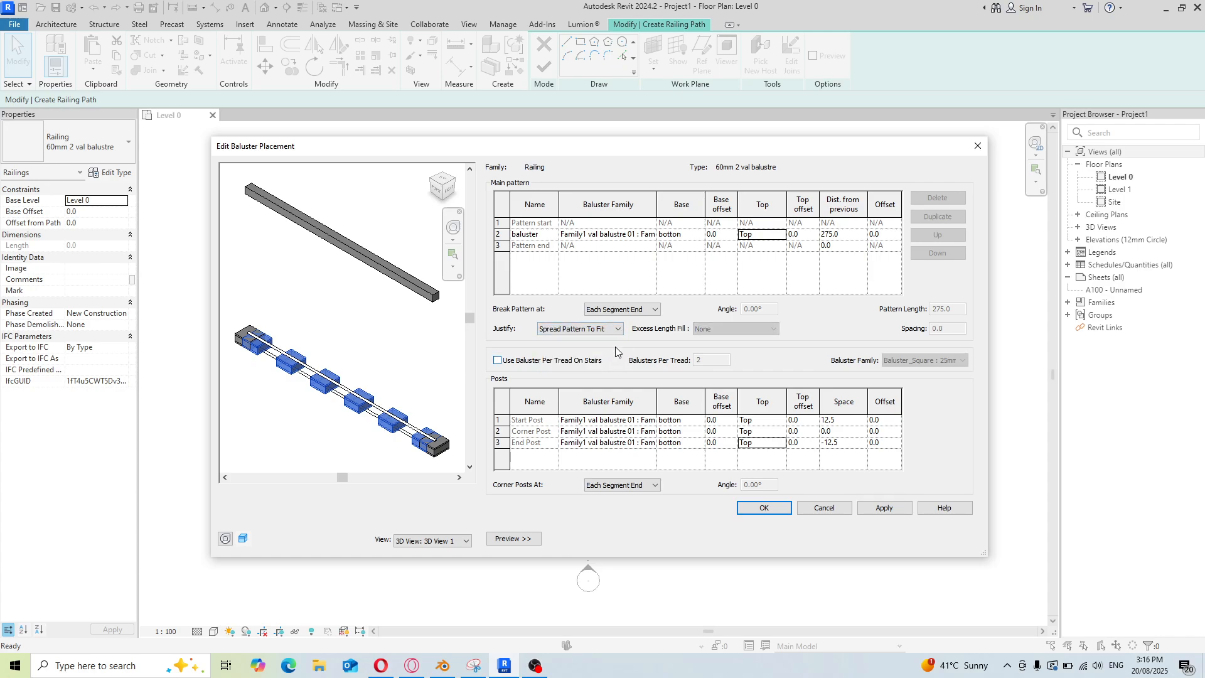
left_click(870, 510)
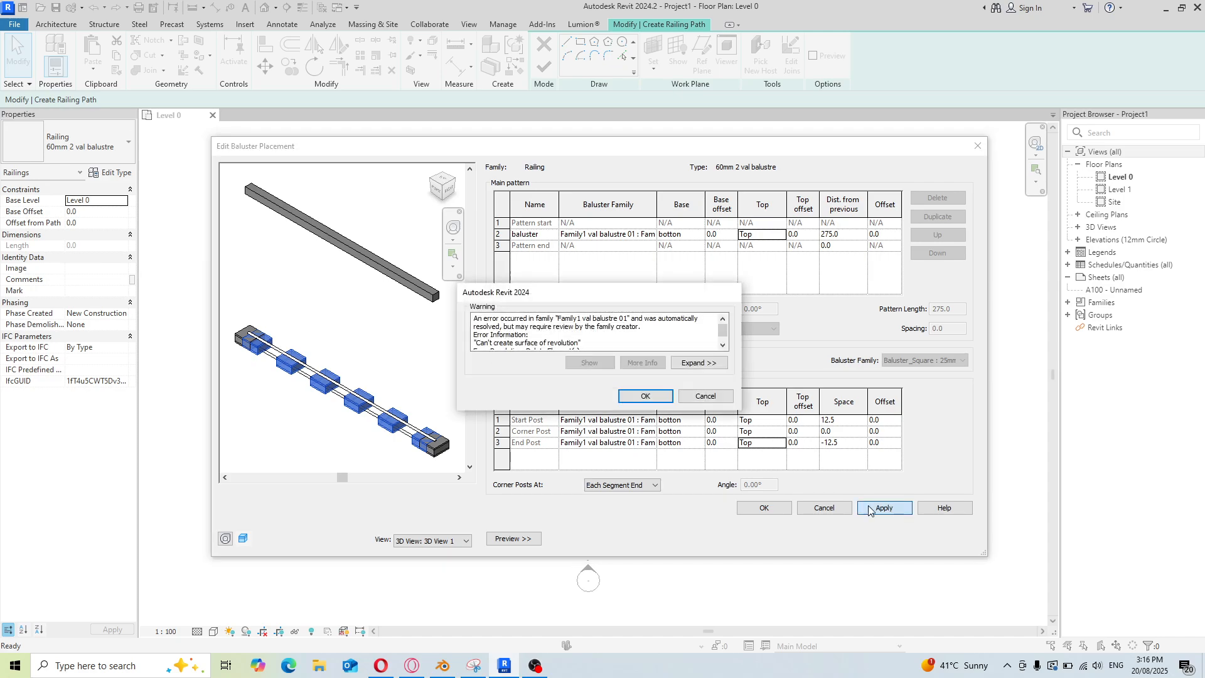
left_click(645, 397)
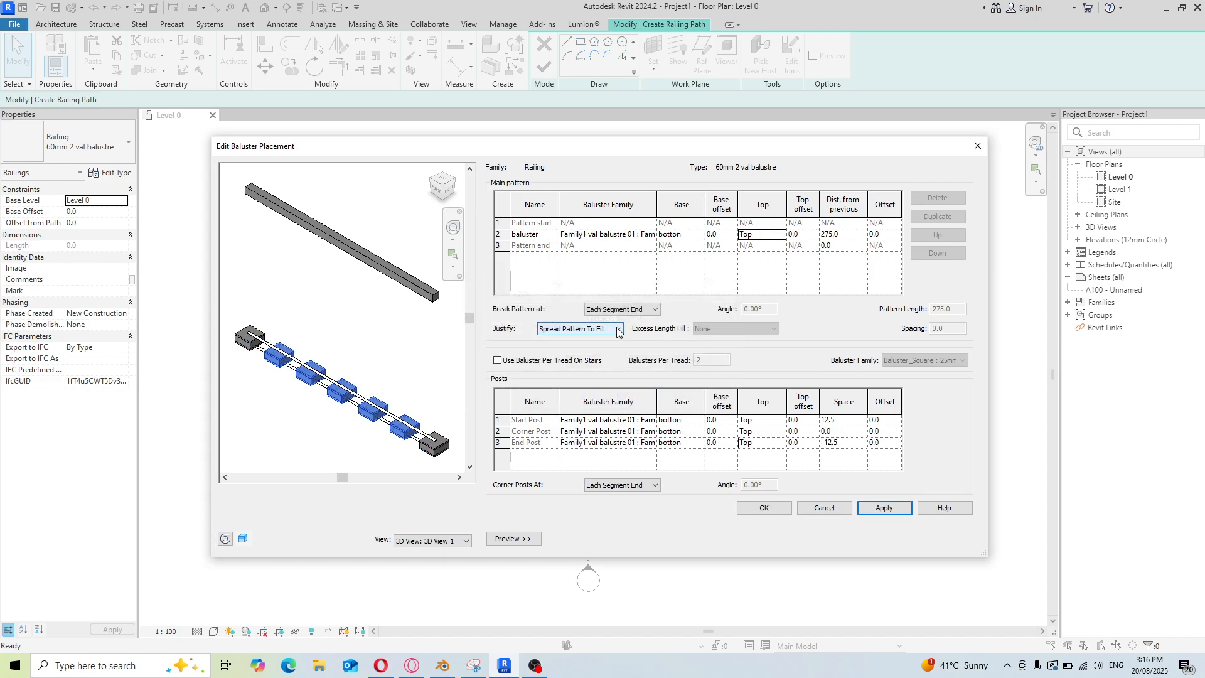
Confirm the baluster placement and apply the railing type properties
left_click(781, 511)
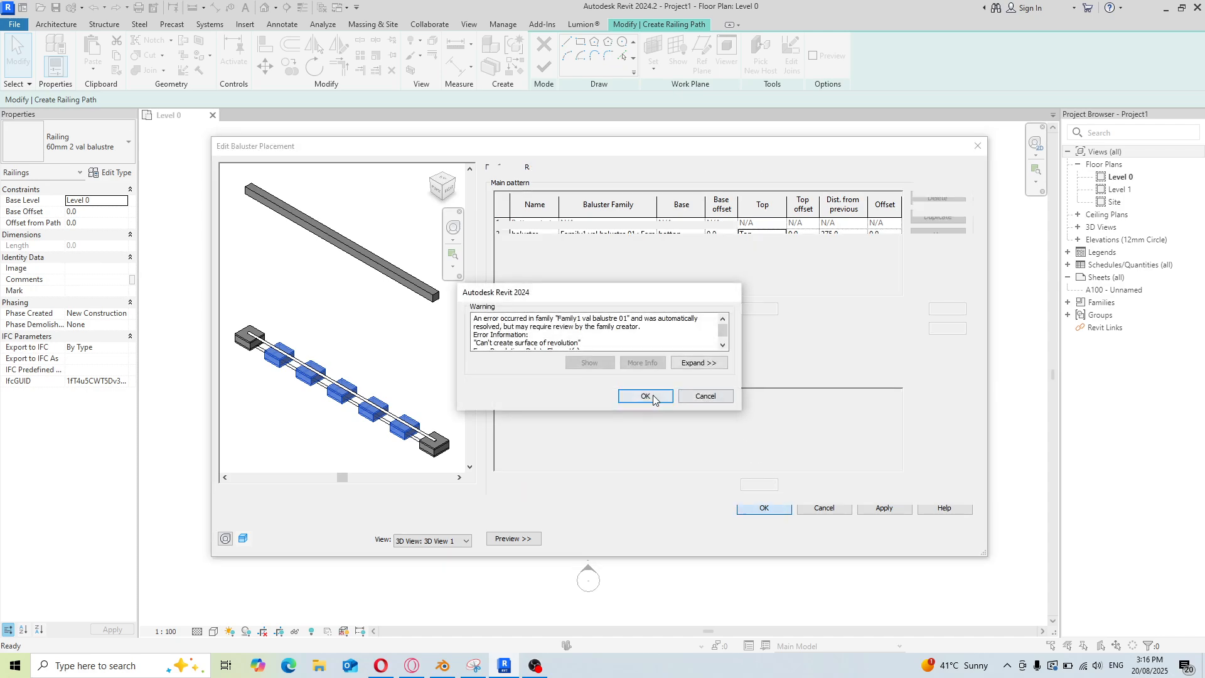
left_click(645, 396)
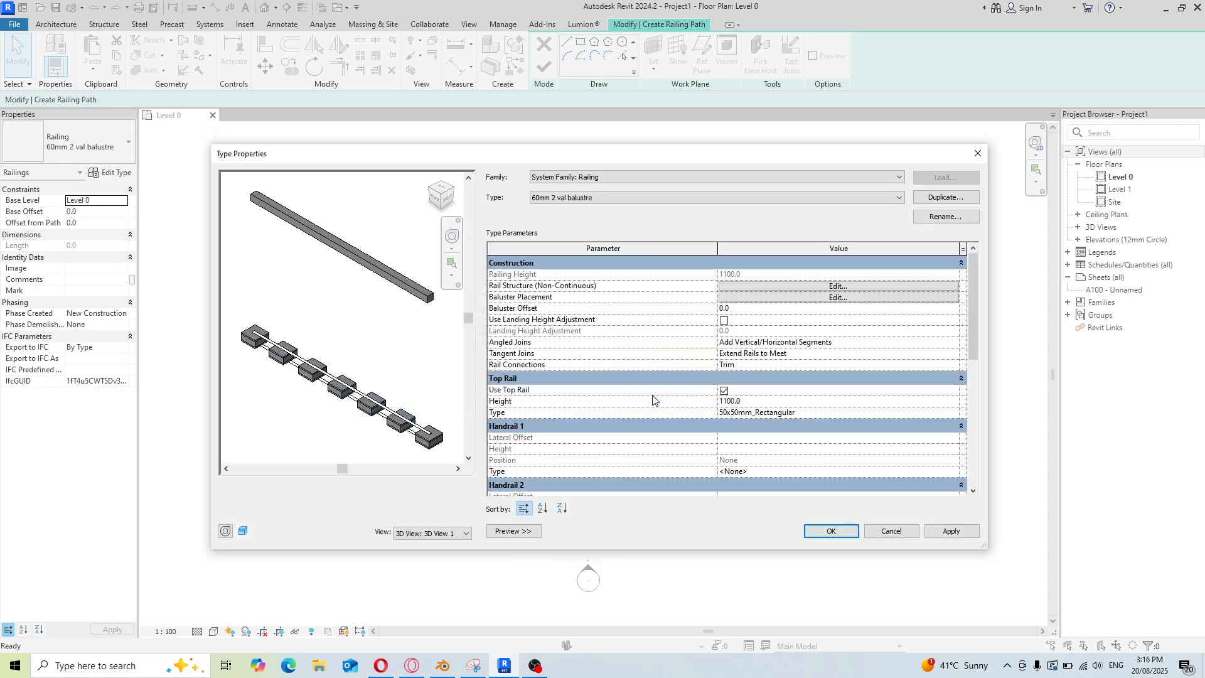
left_click(950, 537)
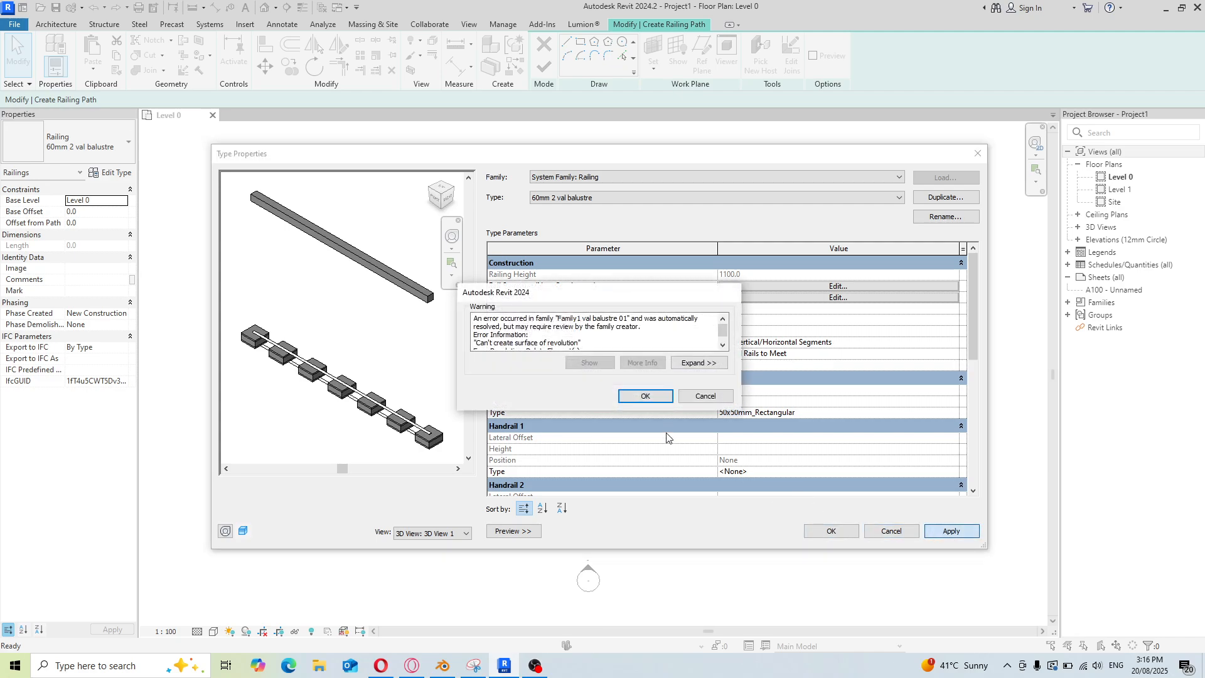
left_click(652, 399)
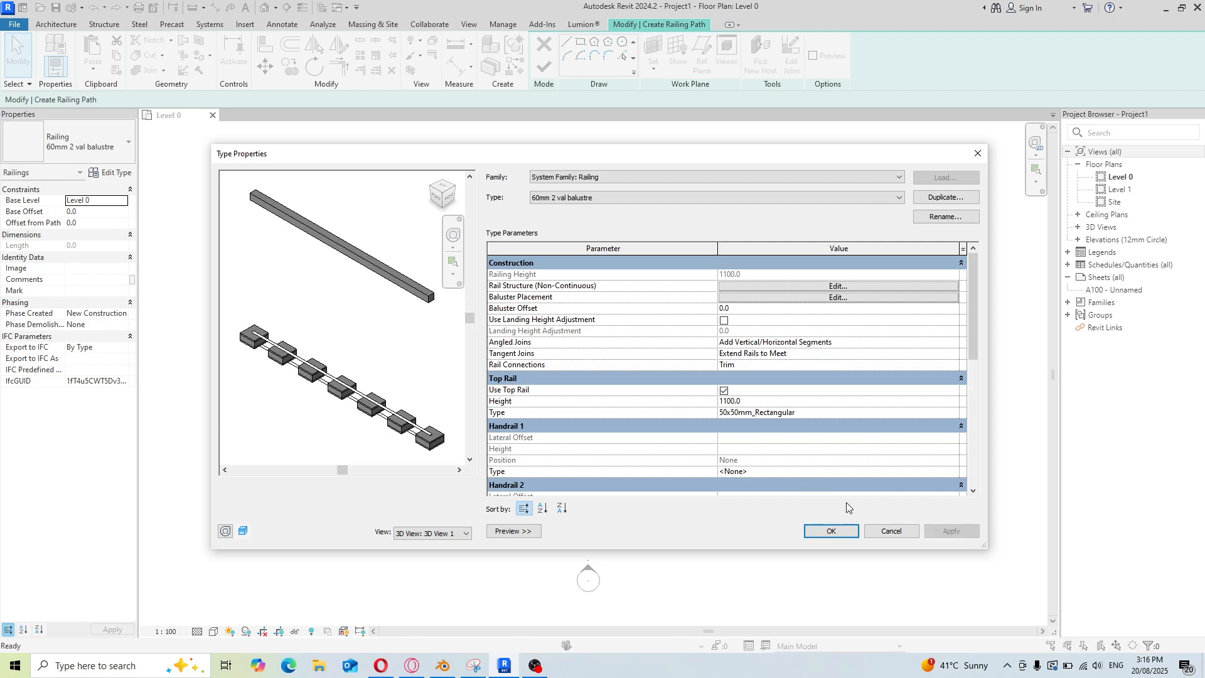
scroll(618, 378, "down", 6)
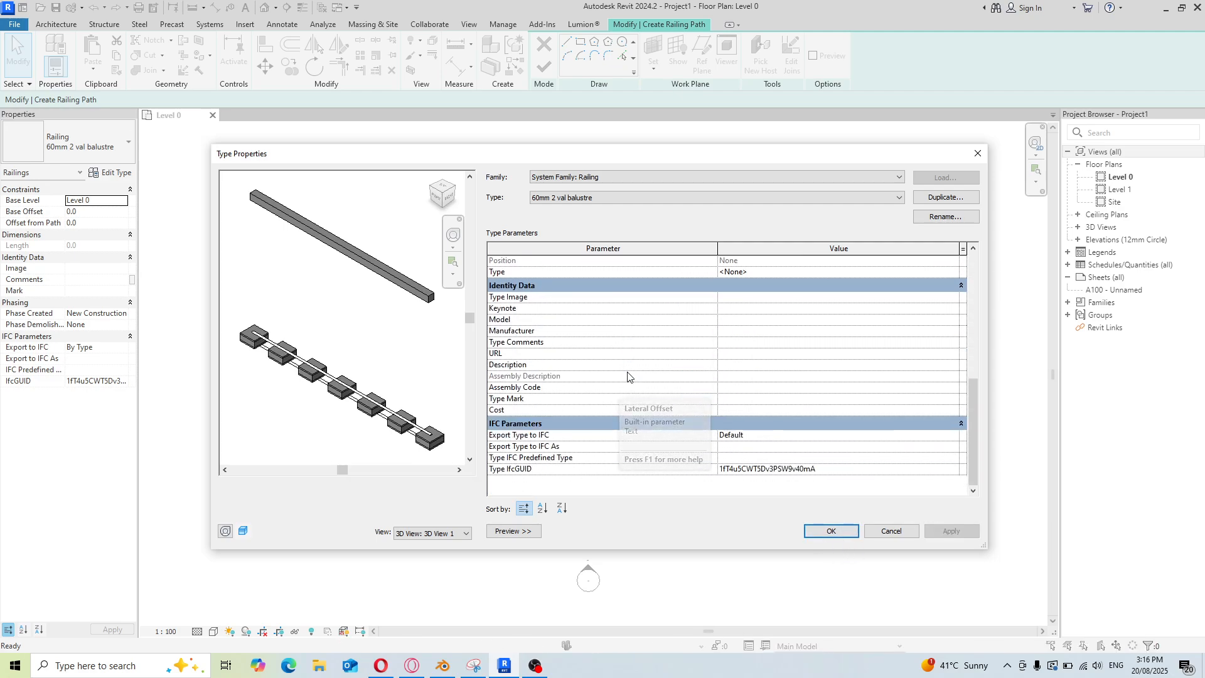
left_click(830, 532)
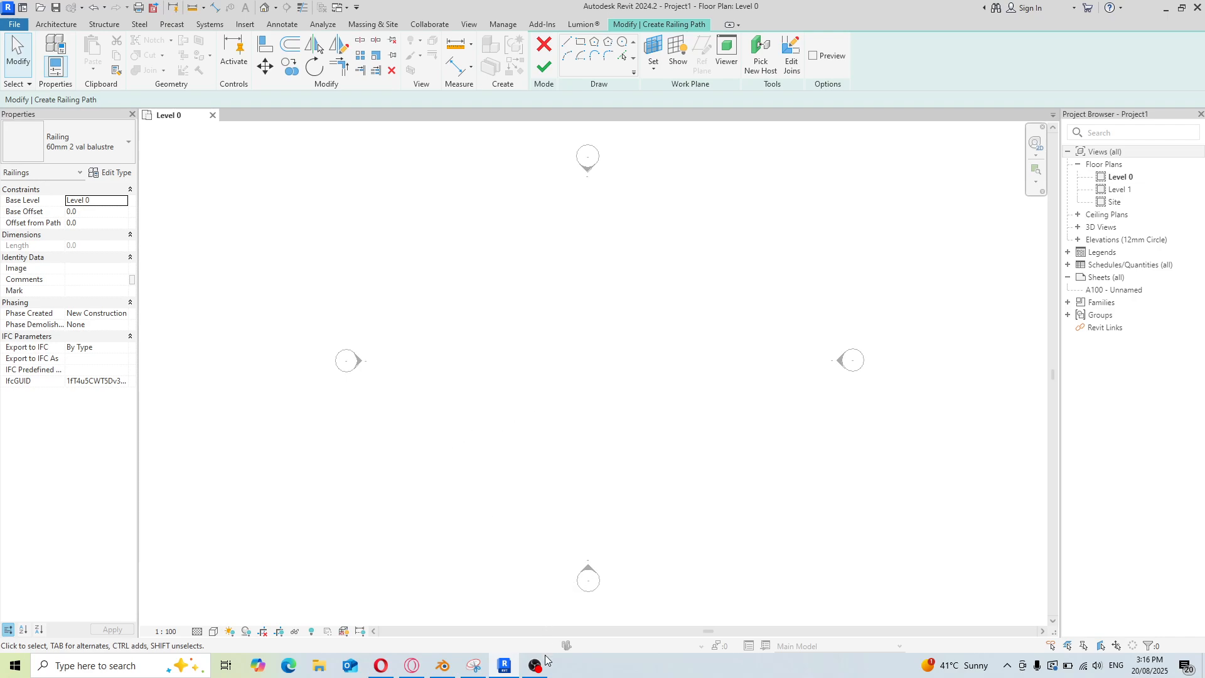
mouse_move(536, 671)
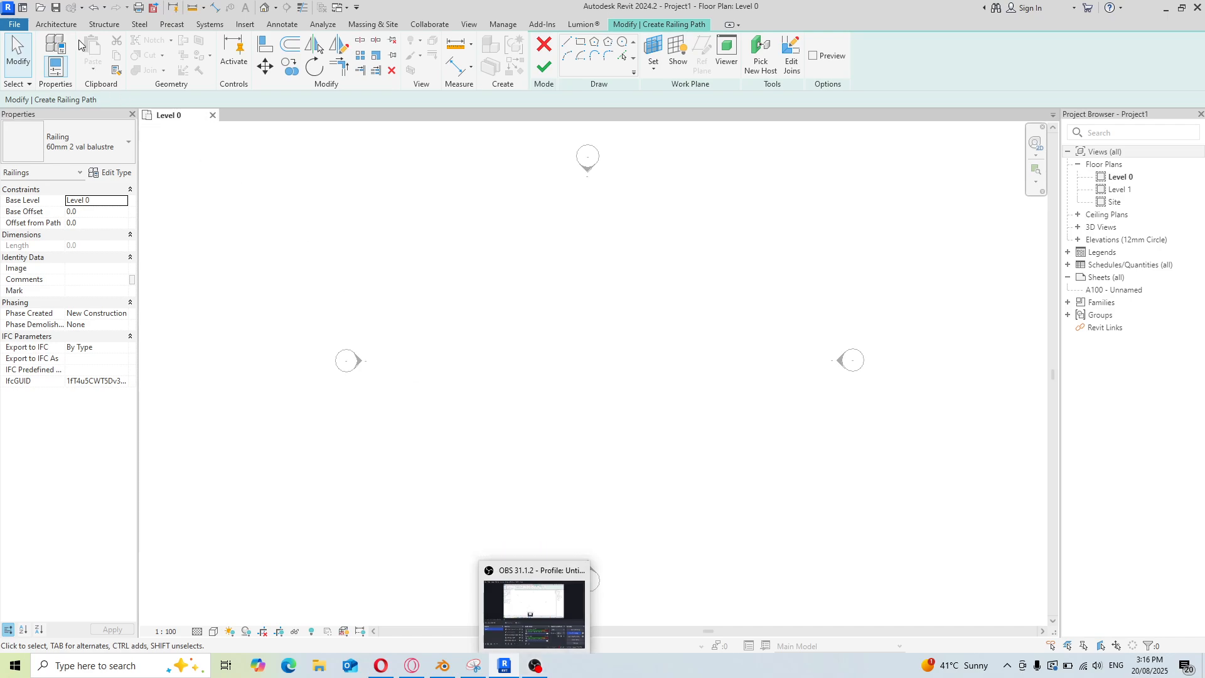
left_click(65, 24)
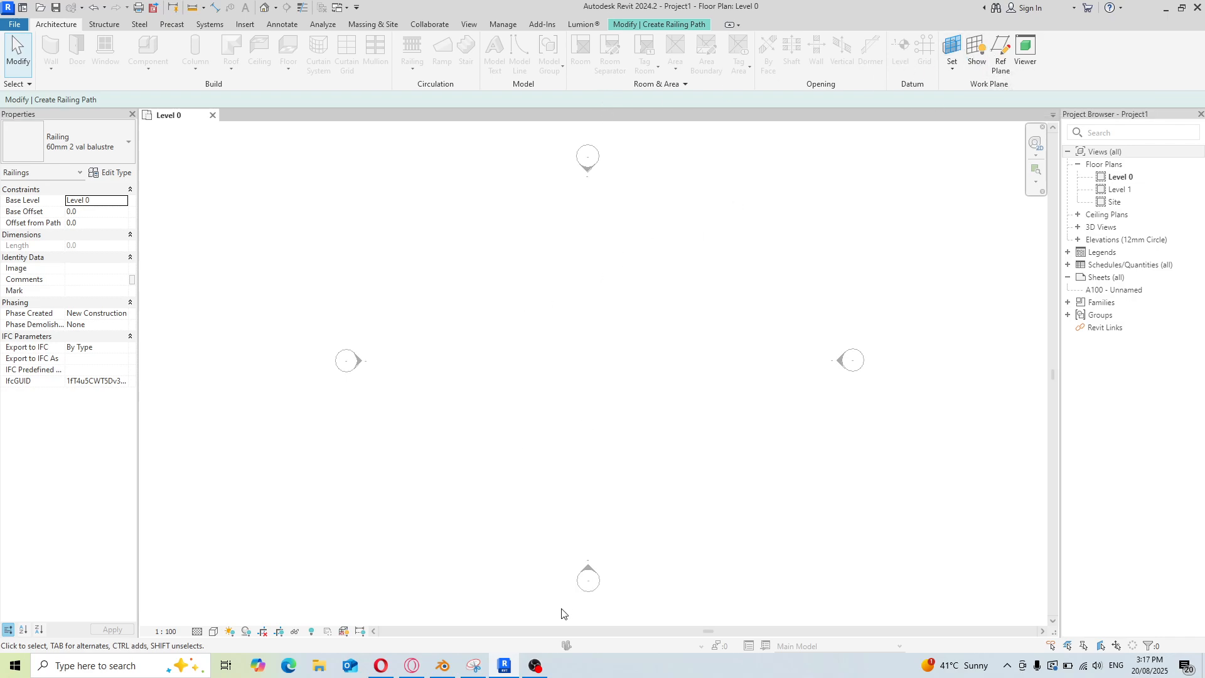
left_click(534, 665)
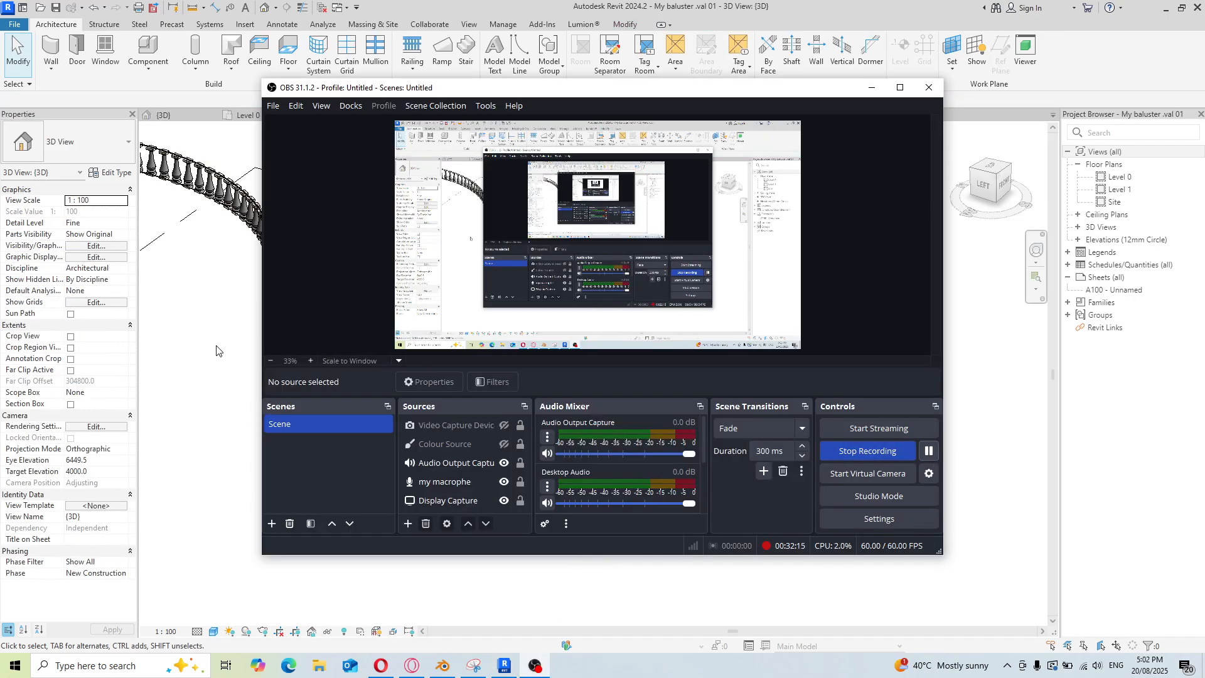
left_click(212, 361)
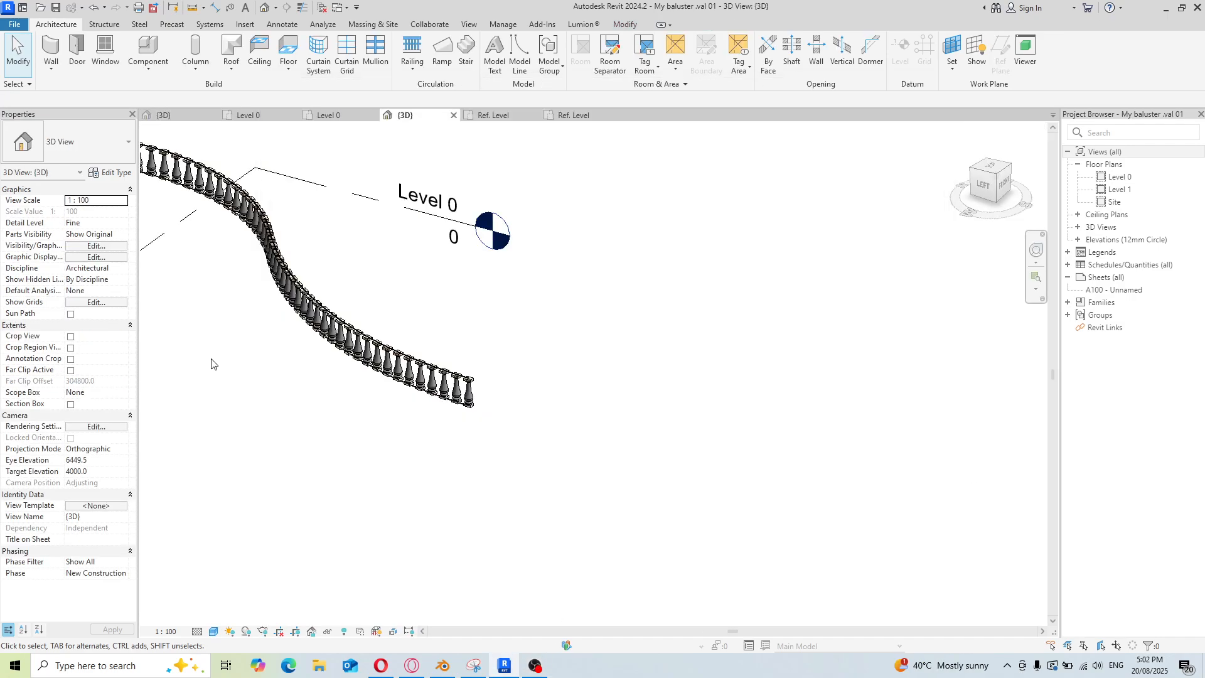
Create a new project from the Architectural Template
left_click(14, 26)
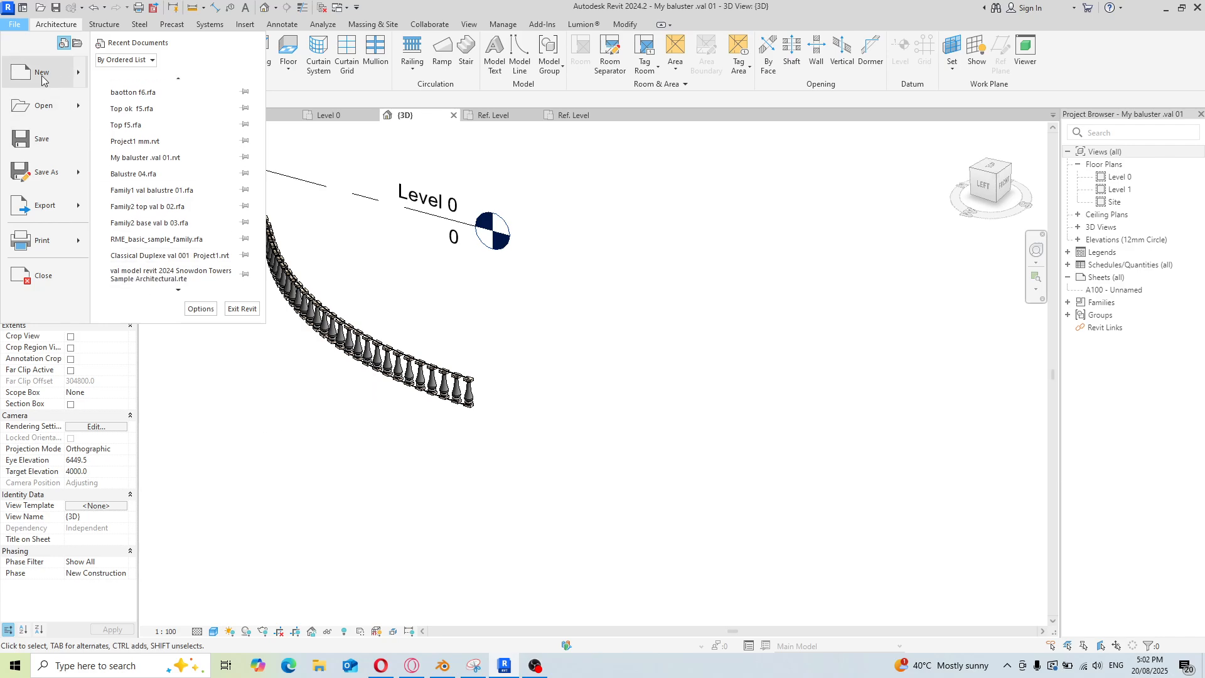
mouse_move(46, 77)
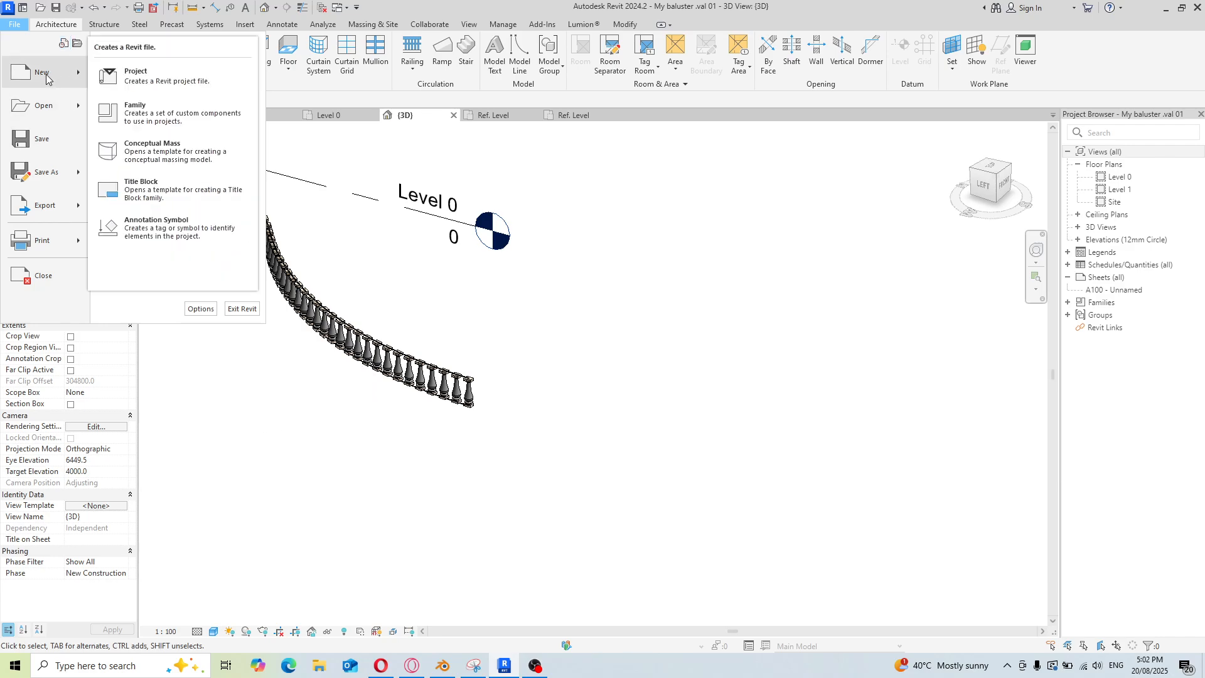
left_click(154, 84)
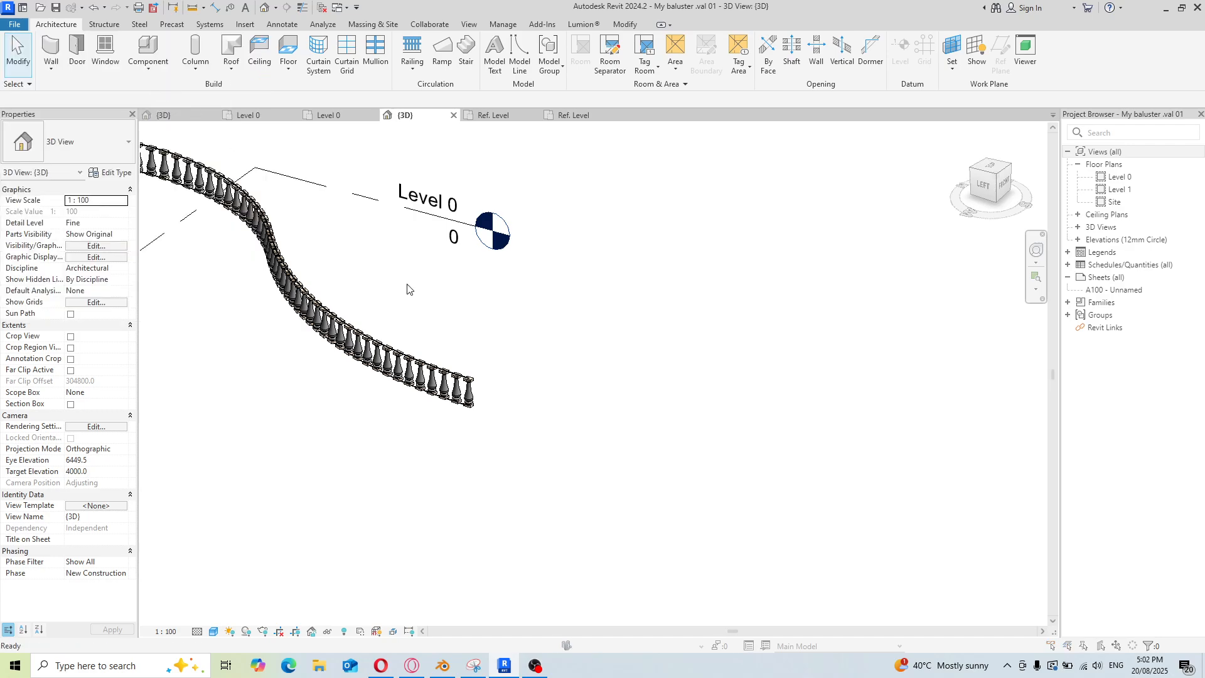
left_click(645, 307)
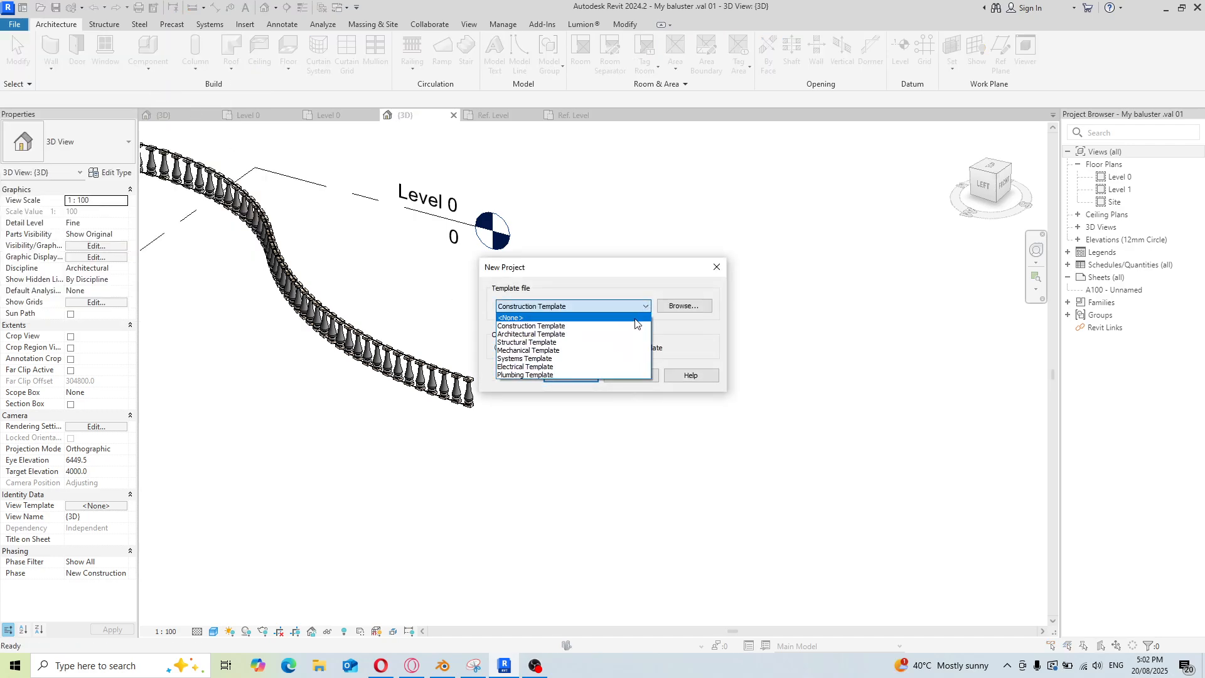
left_click(552, 326)
left_click(571, 376)
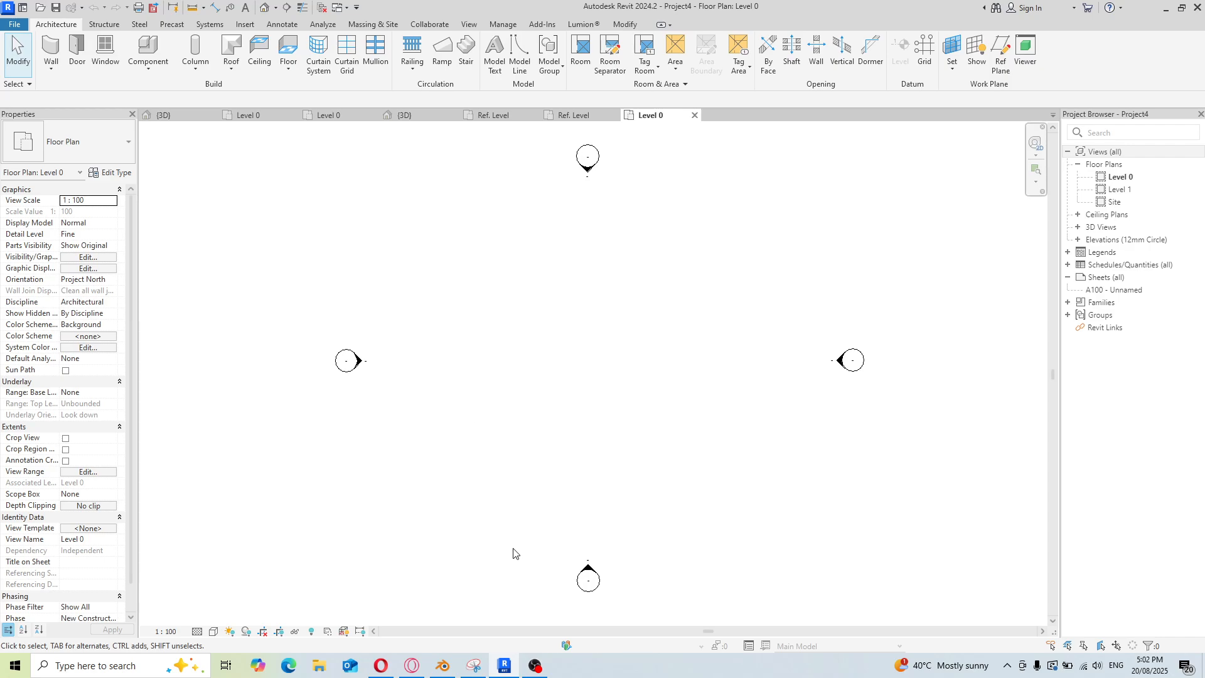
mouse_move(535, 665)
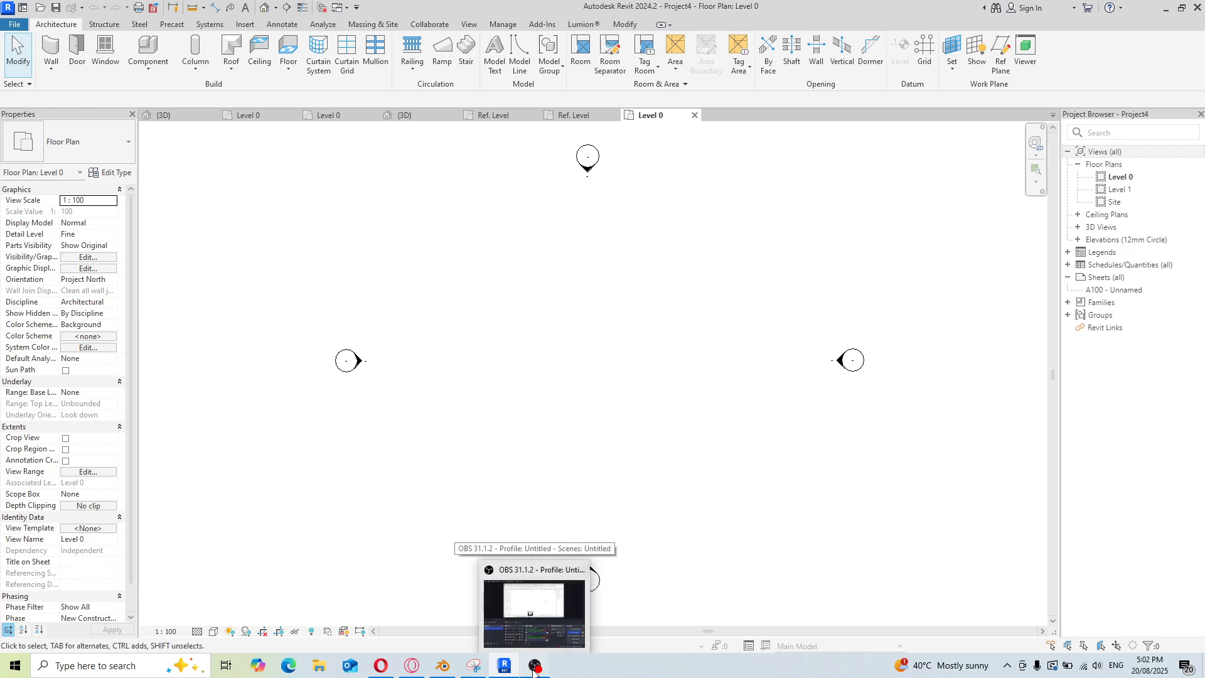
left_click(593, 571)
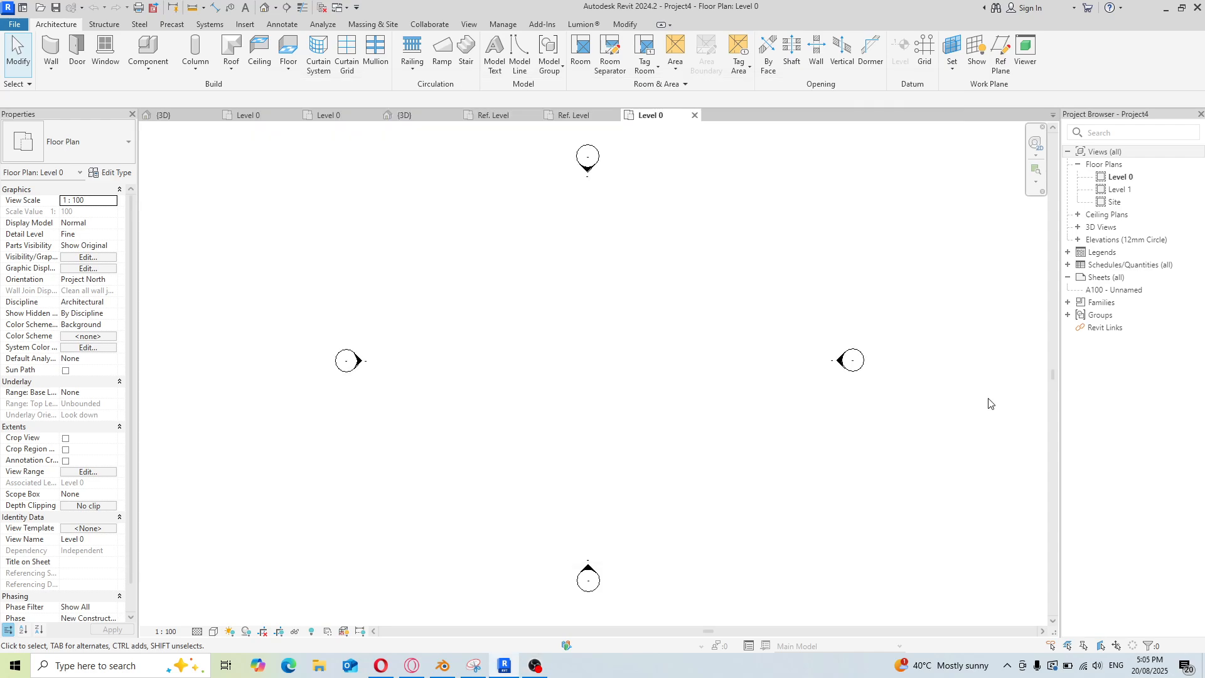
scroll(619, 353, "up", 1)
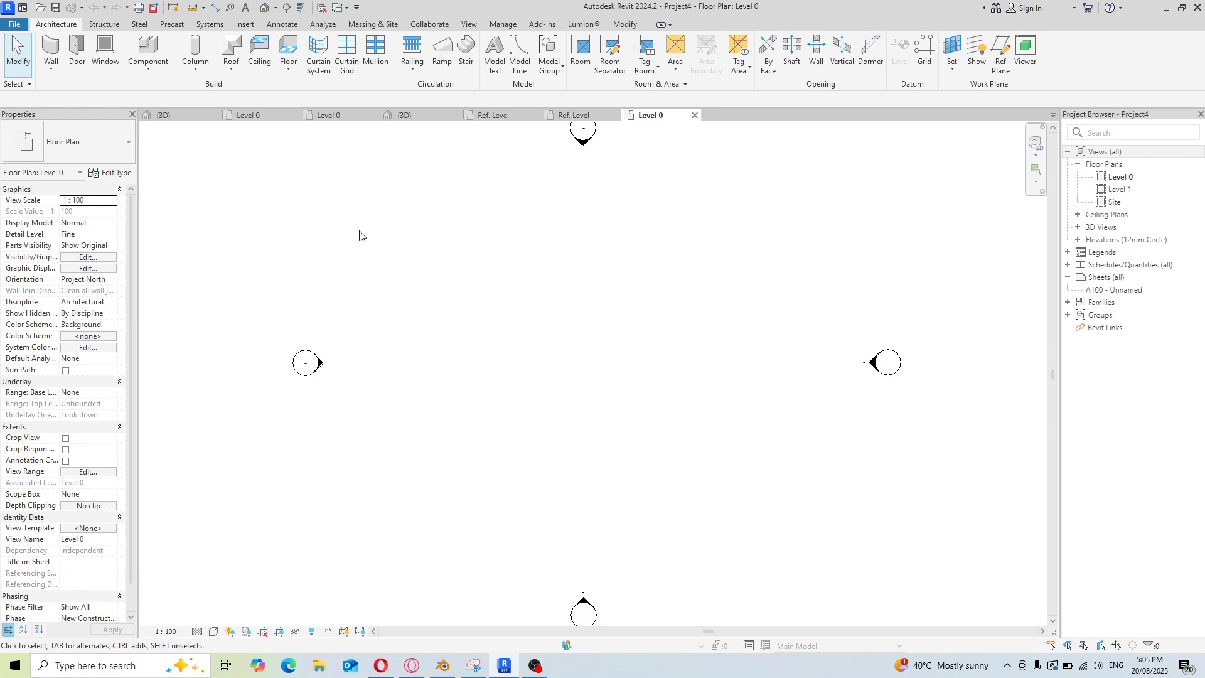
left_click(13, 54)
Start a railing path with the 900mm railing type and open its type properties
left_click(415, 57)
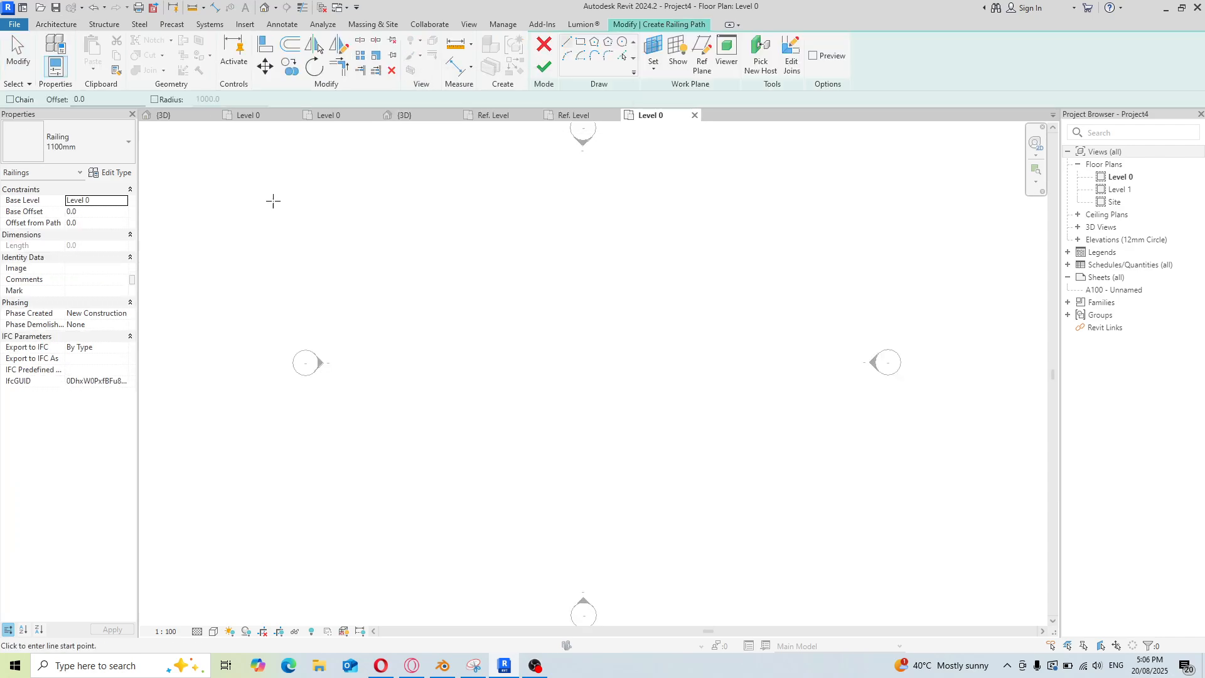
left_click(128, 143)
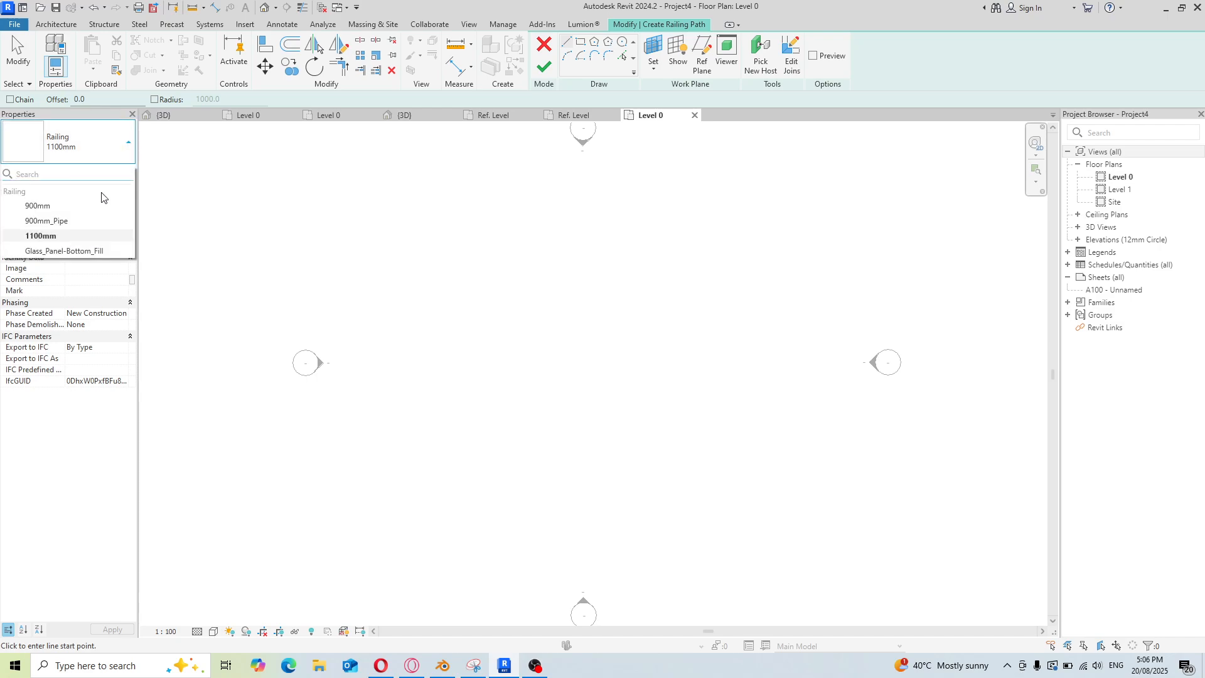
left_click(44, 206)
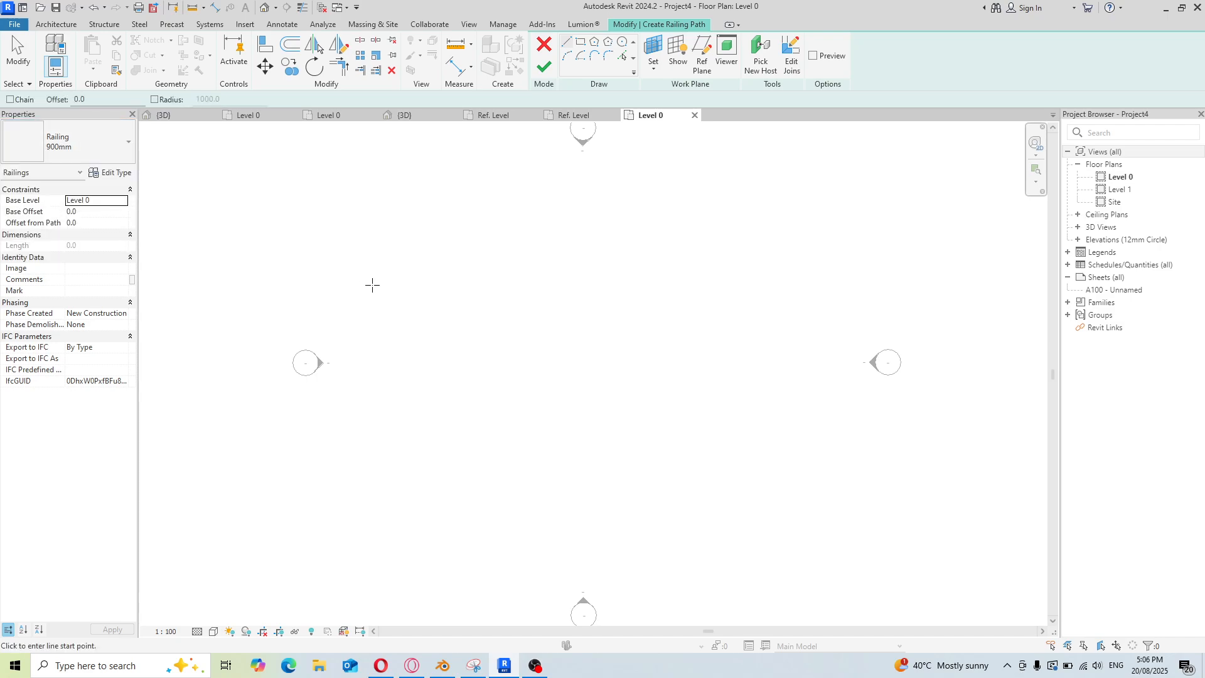
left_click(101, 173)
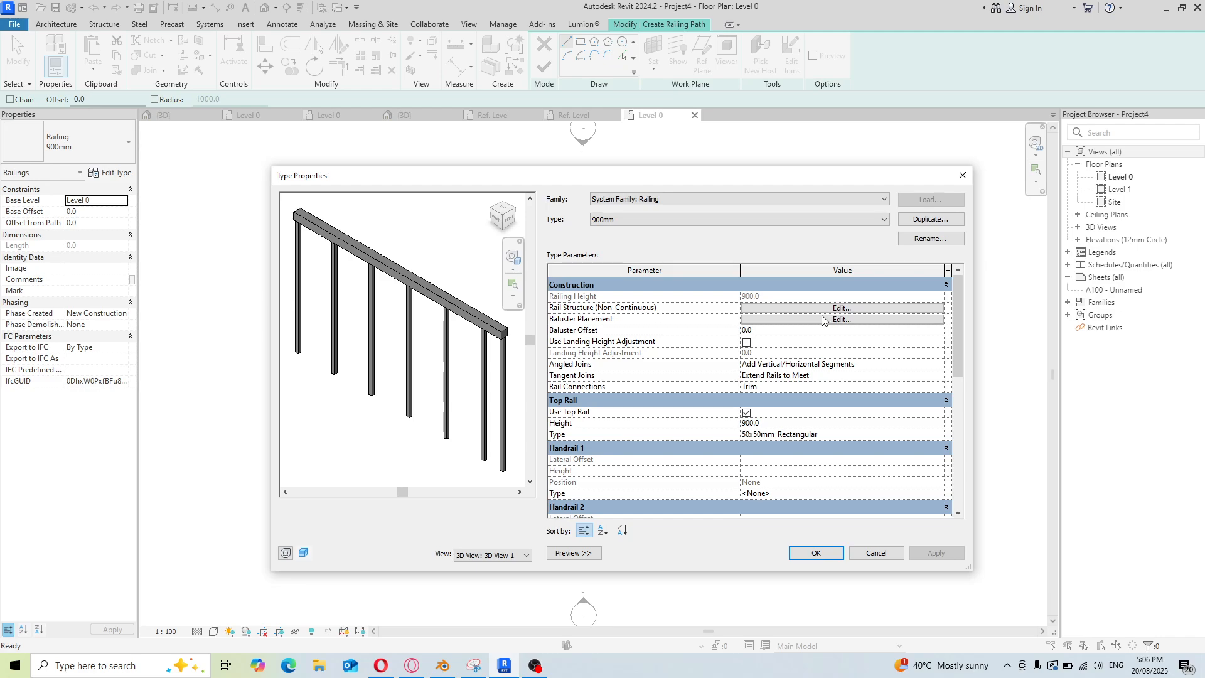
Duplicate the railing type under the name Balustre val 004
left_click(933, 224)
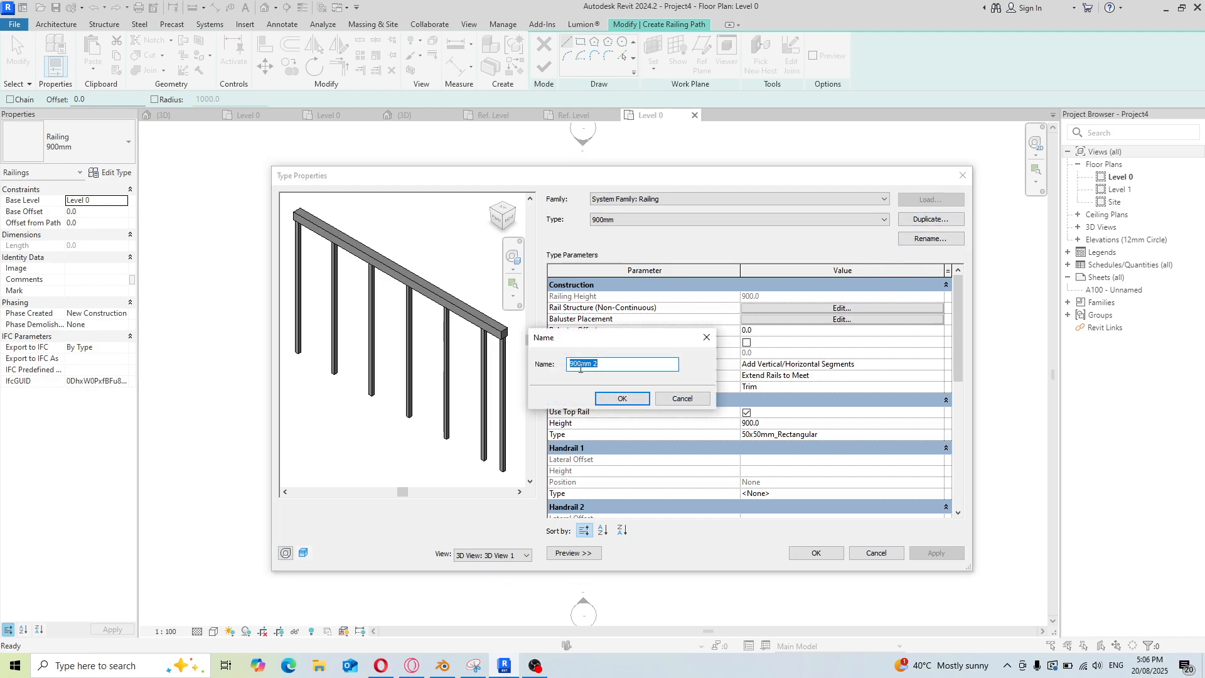
type("Balustre val 004")
left_click(621, 397)
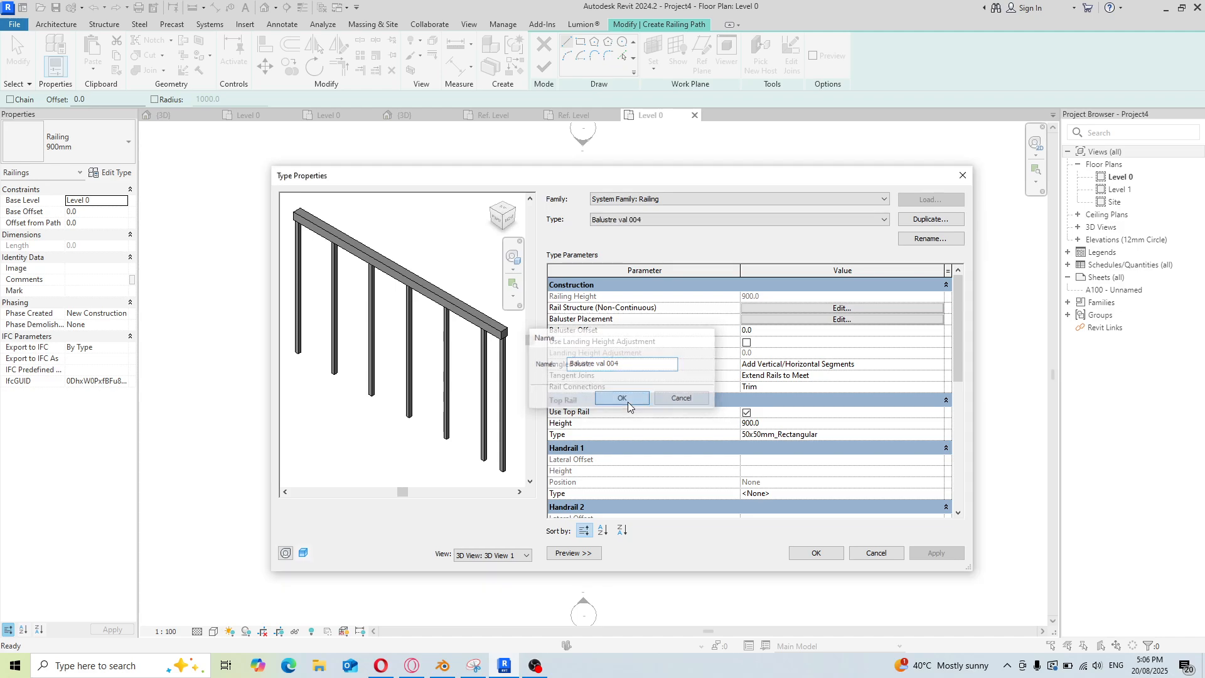
Open the non-continuous rail structure and insert two new rails
left_click(854, 309)
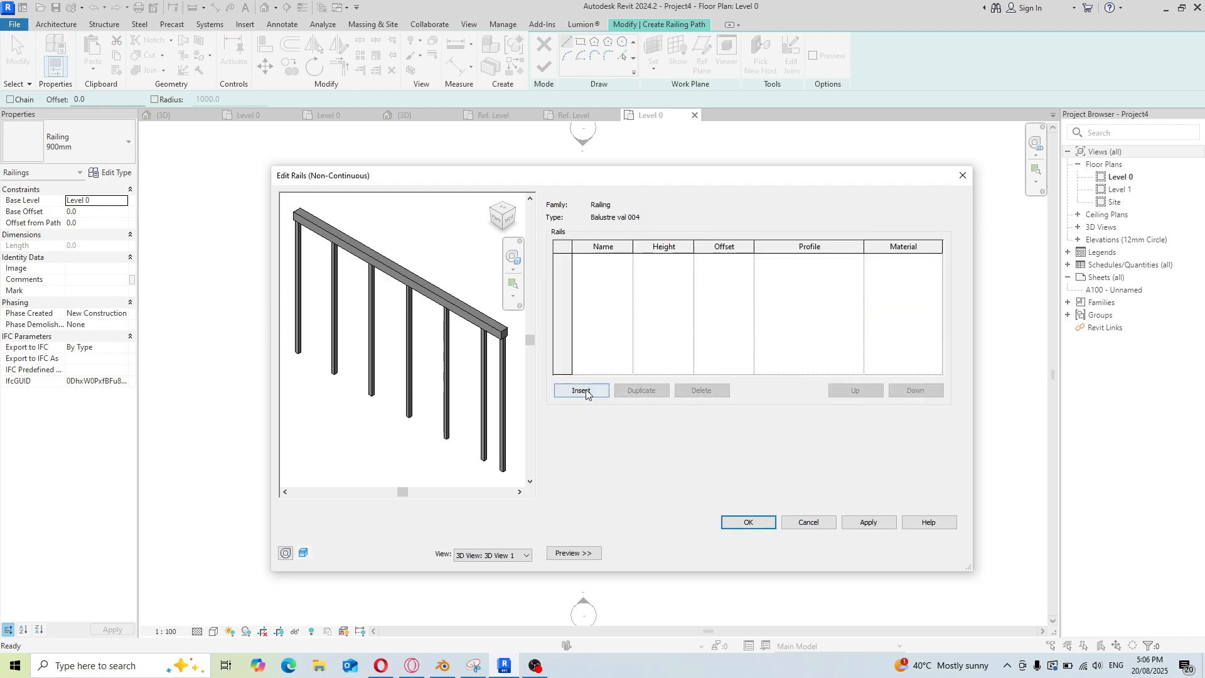
left_click(585, 391)
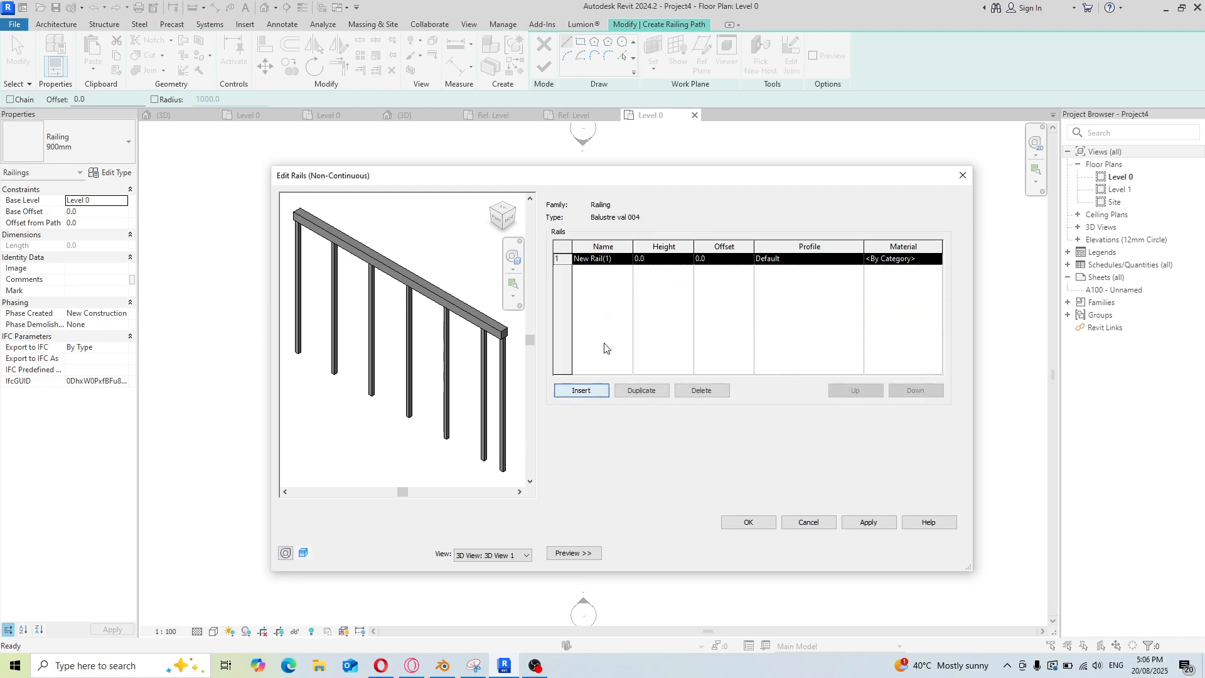
left_click(592, 397)
Rename the two rails top and botton
left_click(616, 259)
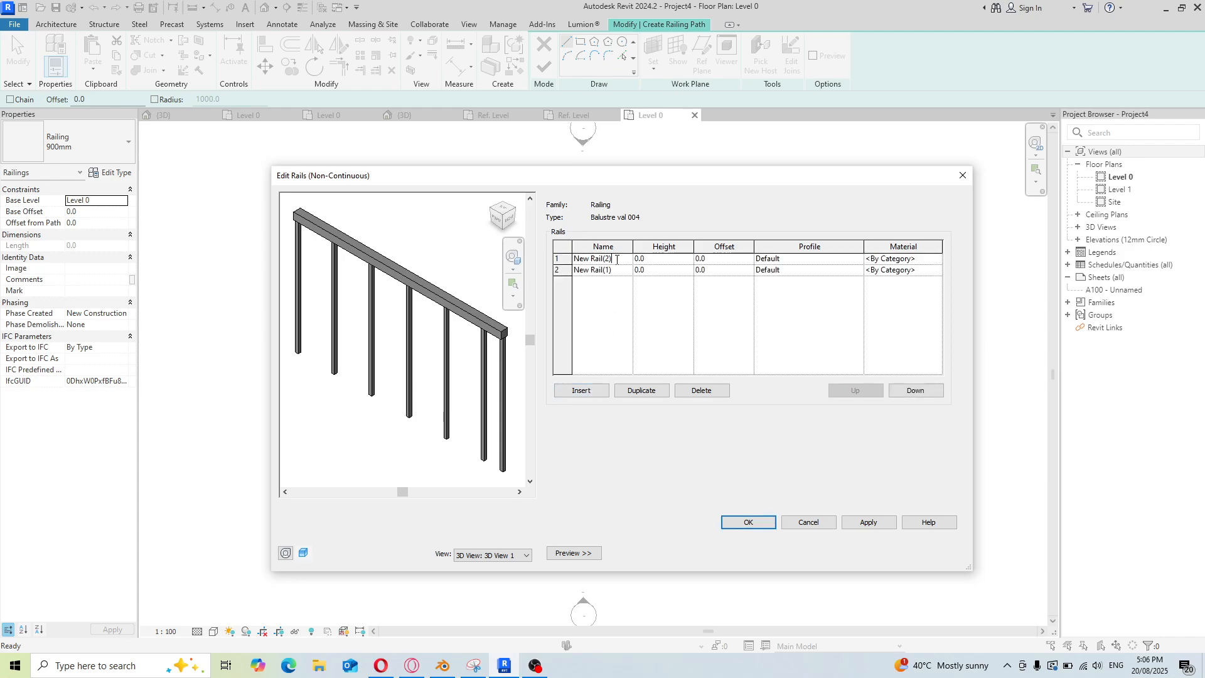
left_click_drag(617, 260, 568, 260)
type("top")
left_click(615, 273)
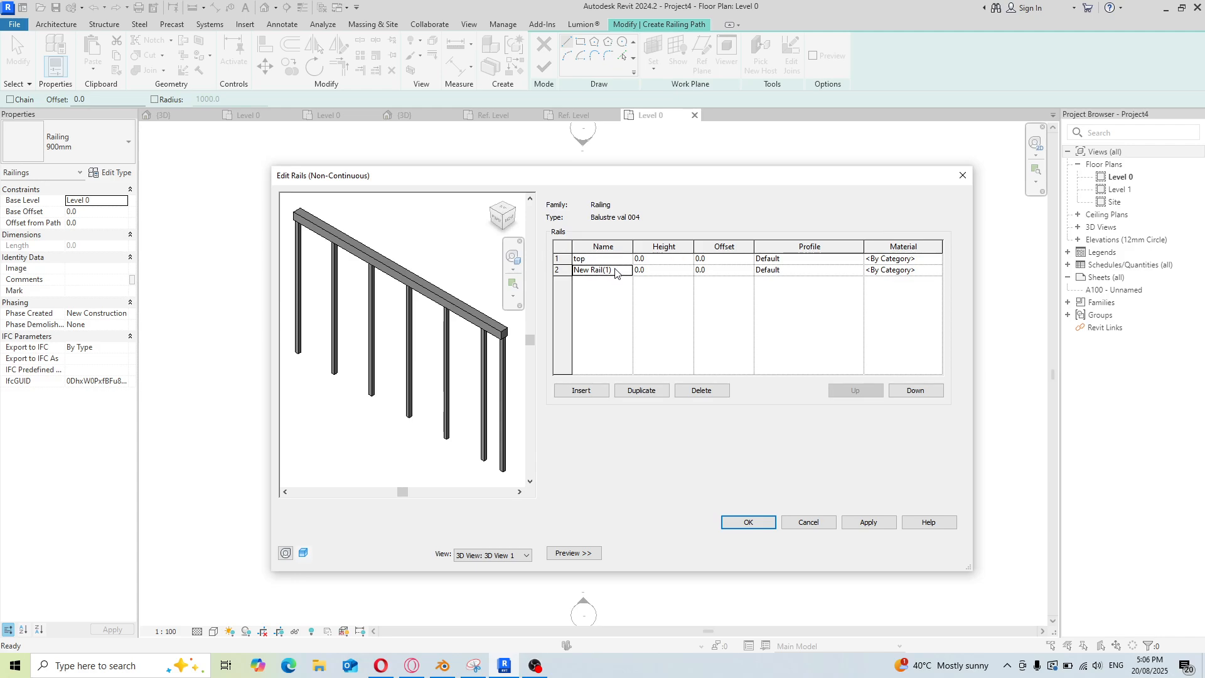
left_click_drag(615, 271, 546, 270)
type("b")
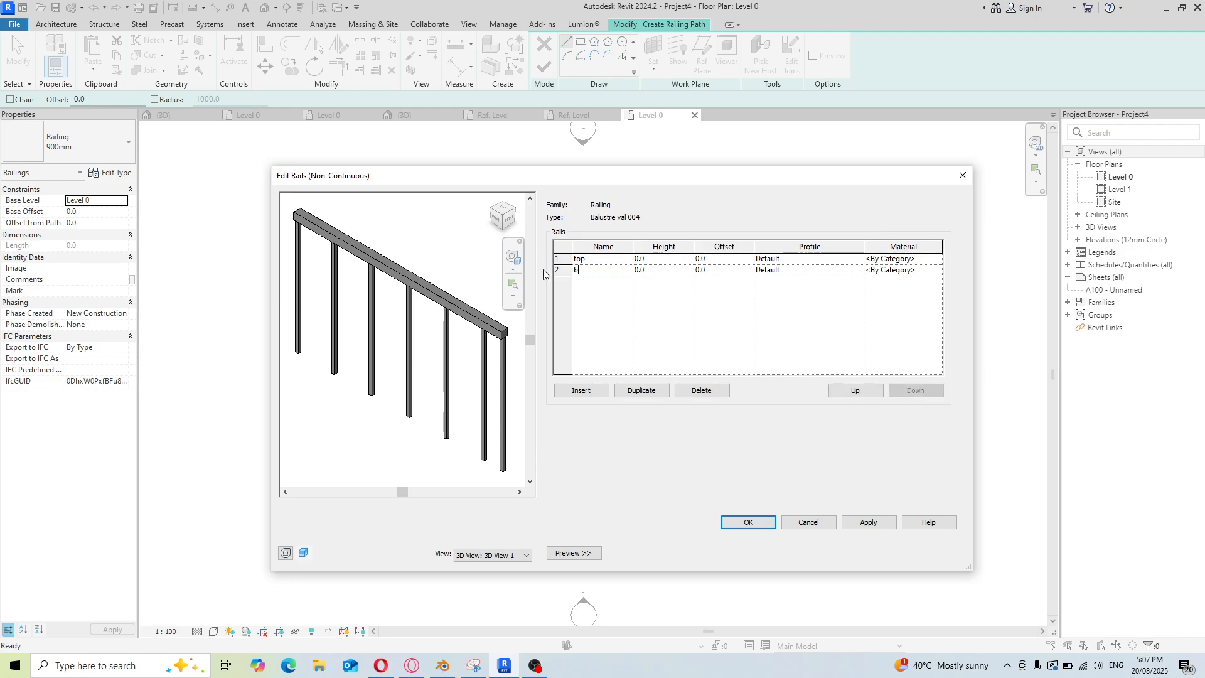
type("otton")
Set the top rail's height to 600 and open its profile choices
left_click(675, 261)
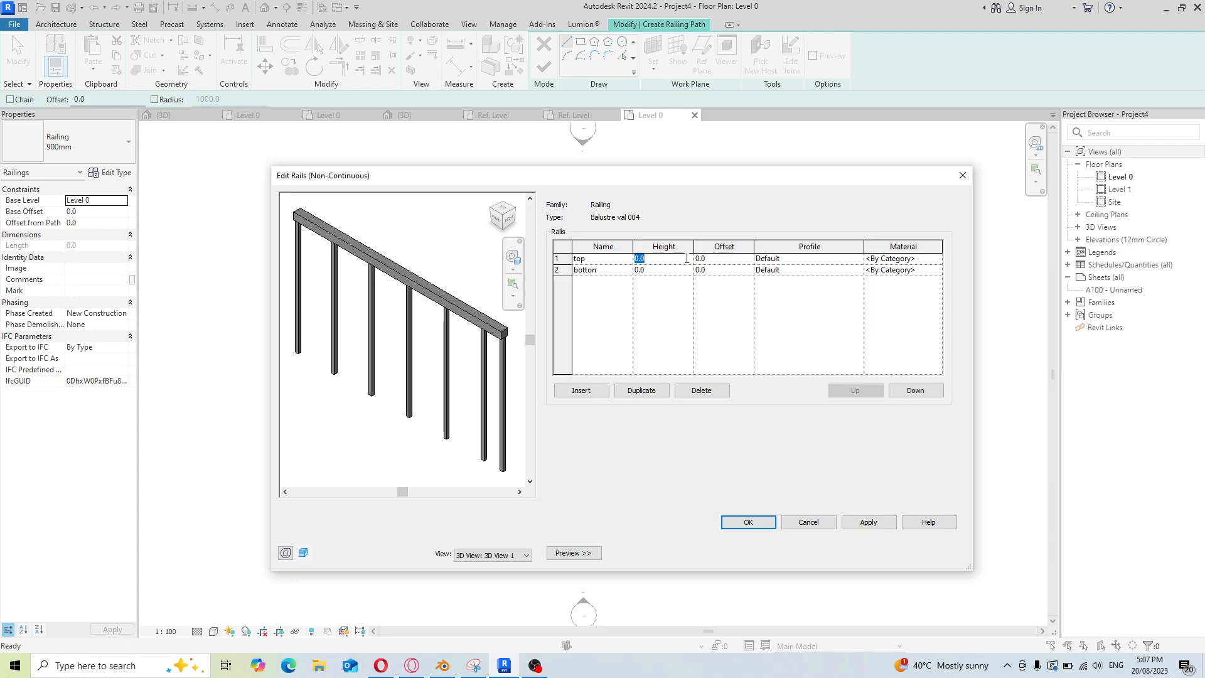
type("600")
left_click(851, 263)
left_click(859, 260)
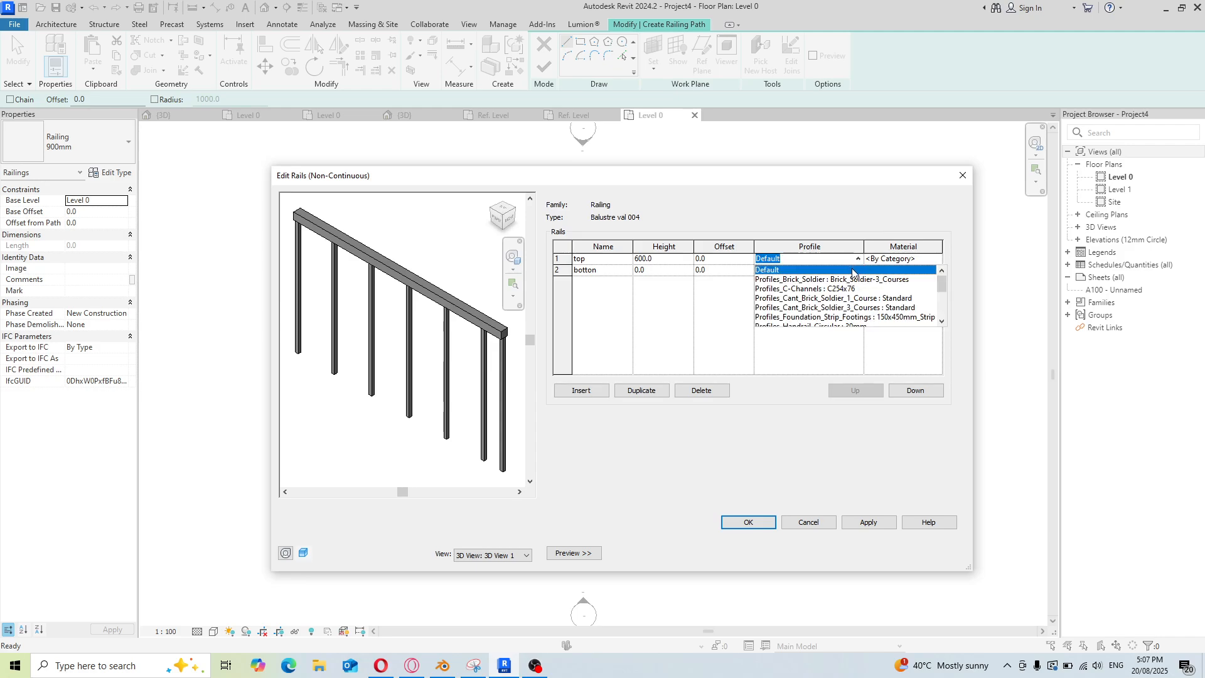
Scroll through the available rail profiles, then close the rail structure and type properties dialogs
scroll(851, 292, "down", 4)
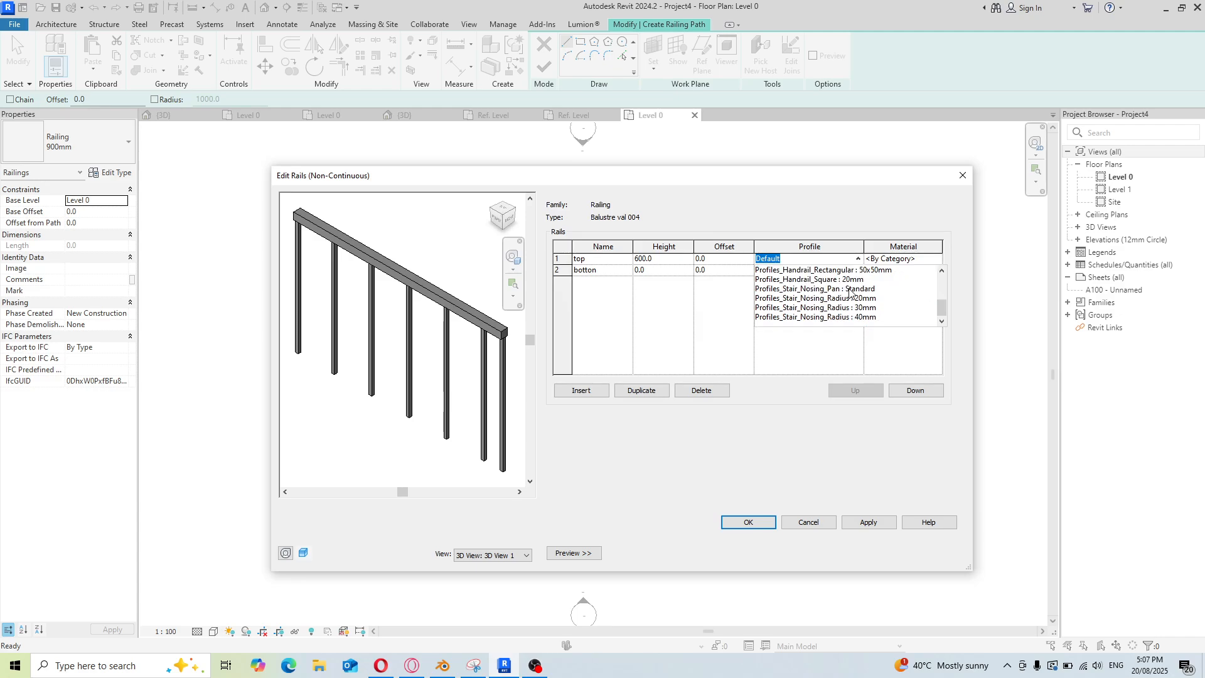
scroll(850, 293, "up", 4)
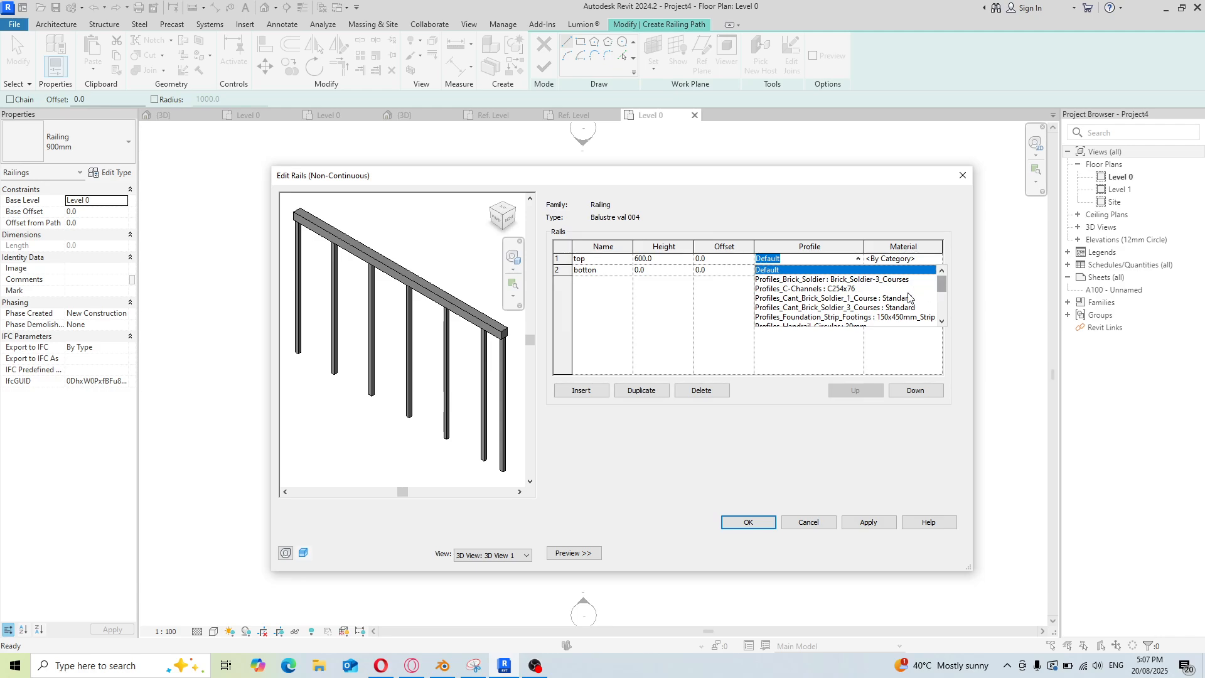
scroll(869, 299, "down", 3)
scroll(869, 299, "up", 3)
left_click(962, 178)
left_click(962, 178)
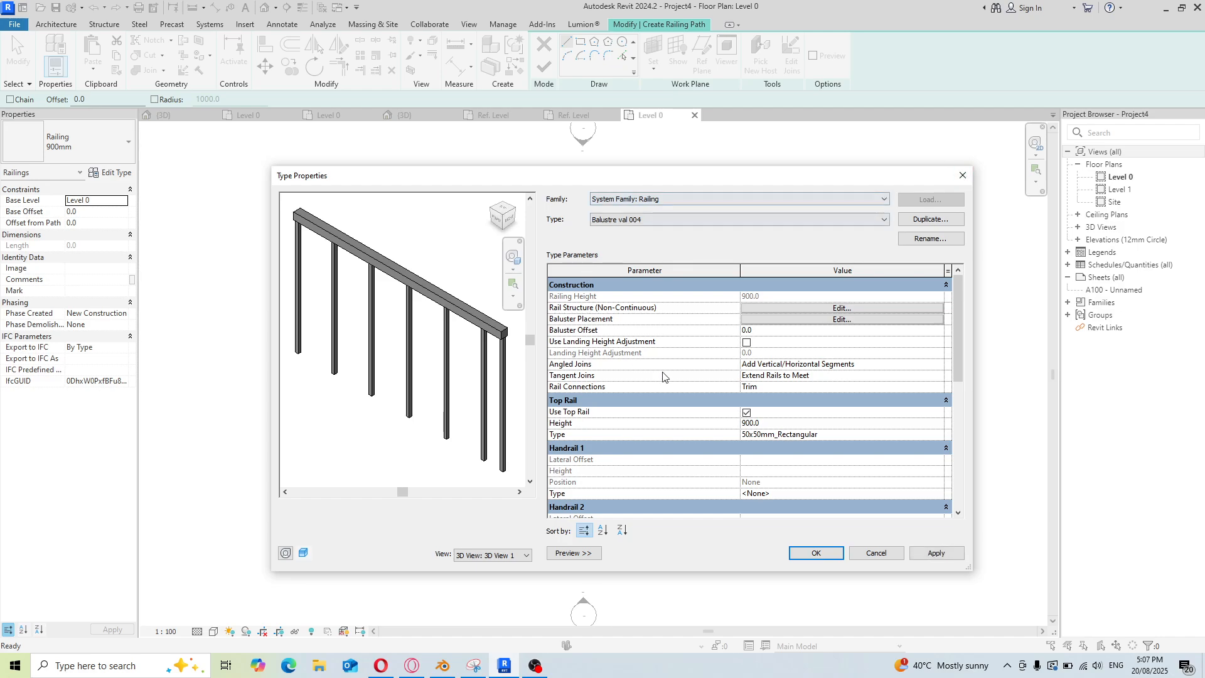
left_click(962, 176)
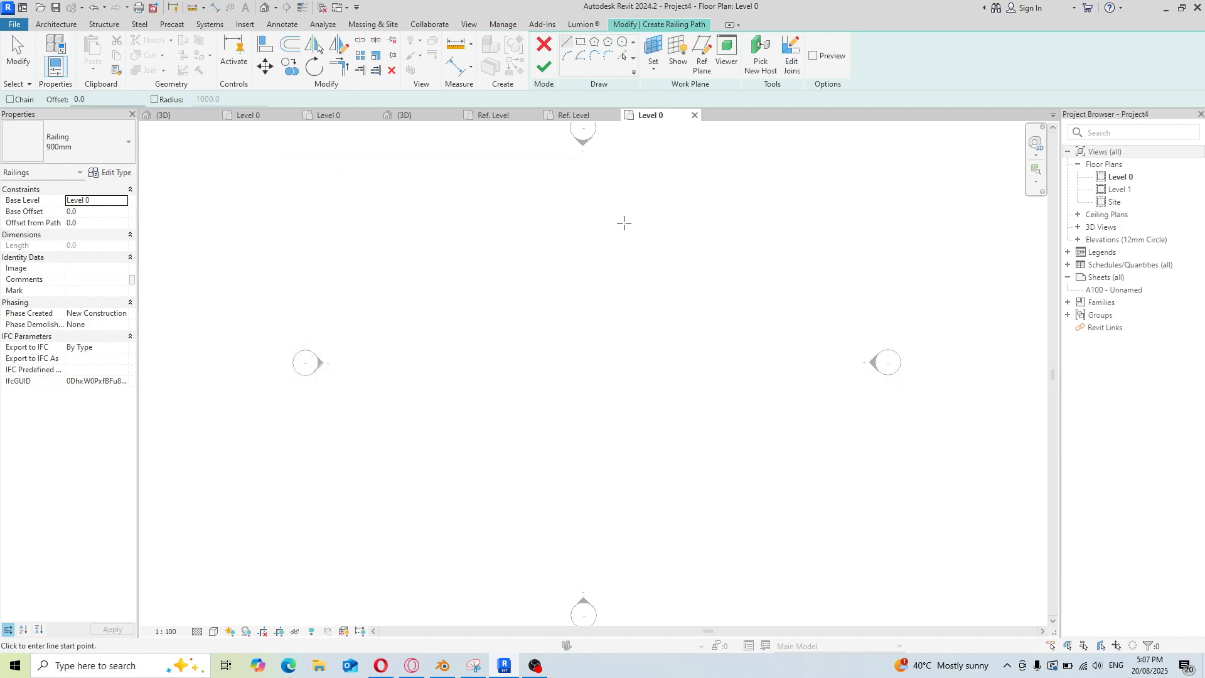
Switch to the 3D view of the My baluster .val 01 family window
left_click(323, 7)
left_click(345, 8)
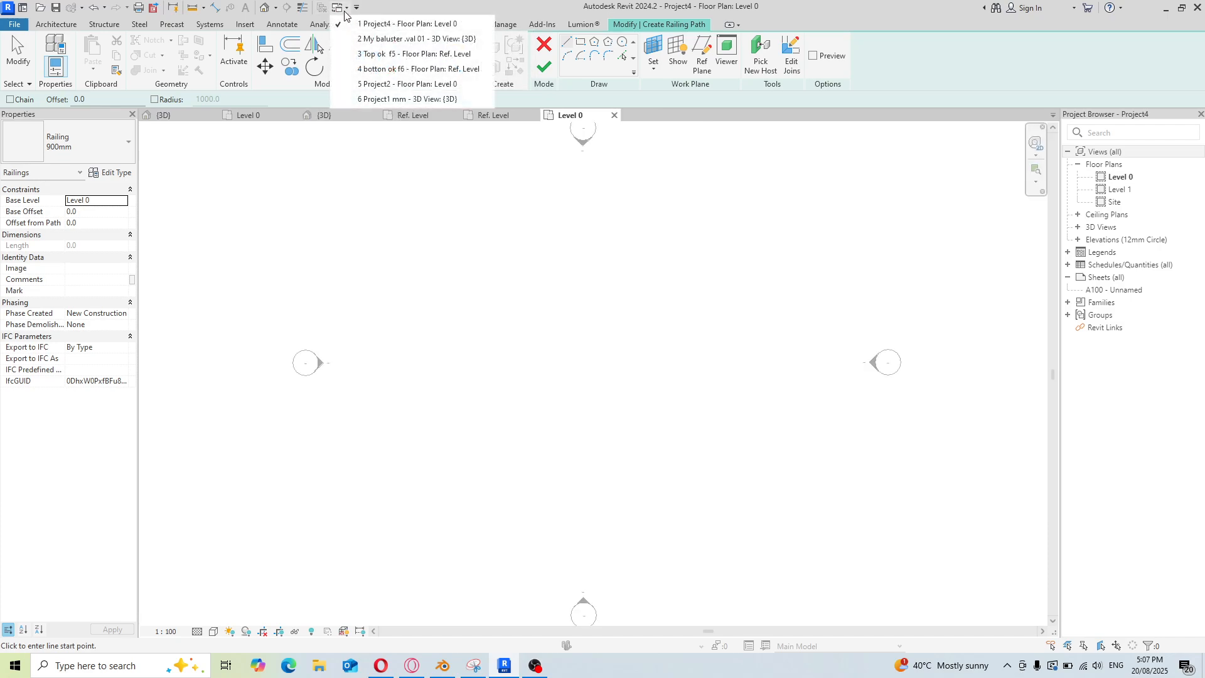
left_click(374, 27)
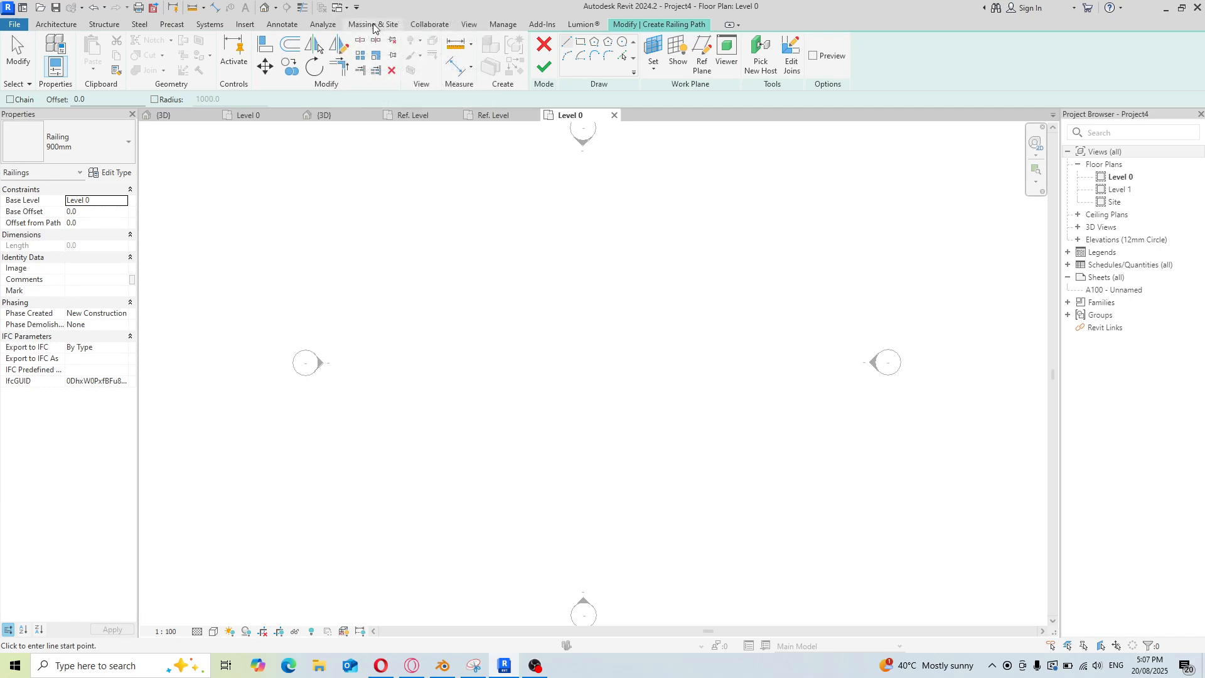
left_click(339, 8)
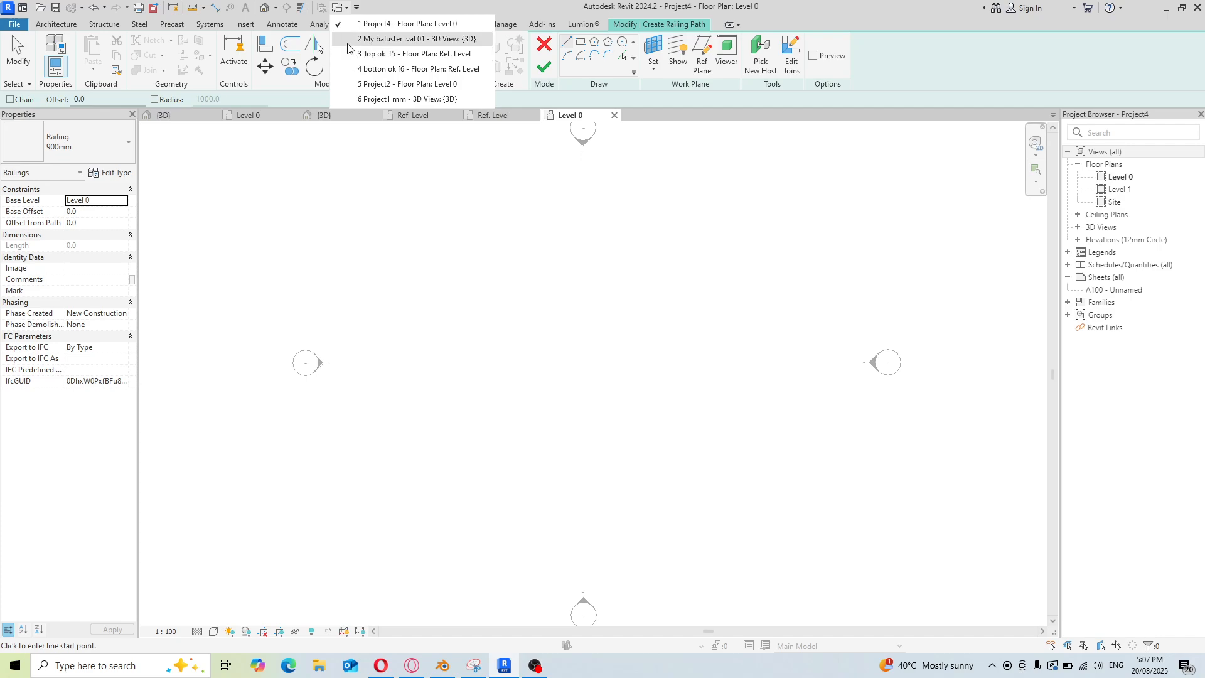
left_click(377, 38)
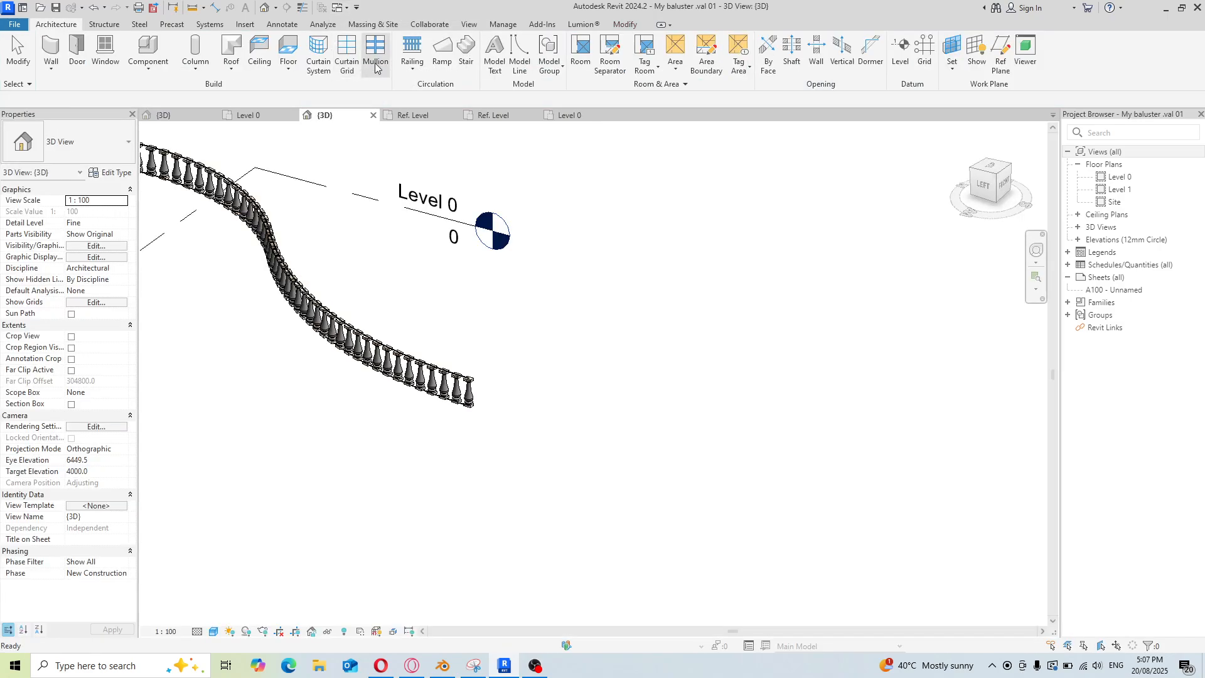
Switch to the botton ok f6 profile family window and reopen the open-window list
left_click(348, 9)
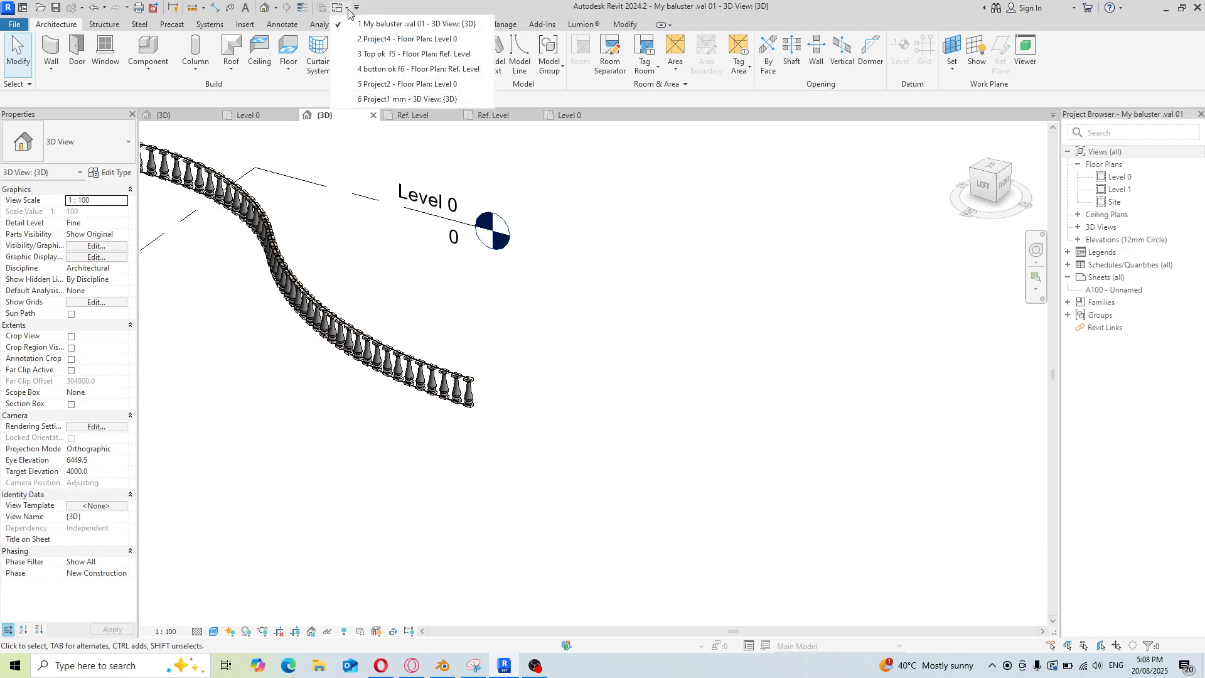
left_click(353, 72)
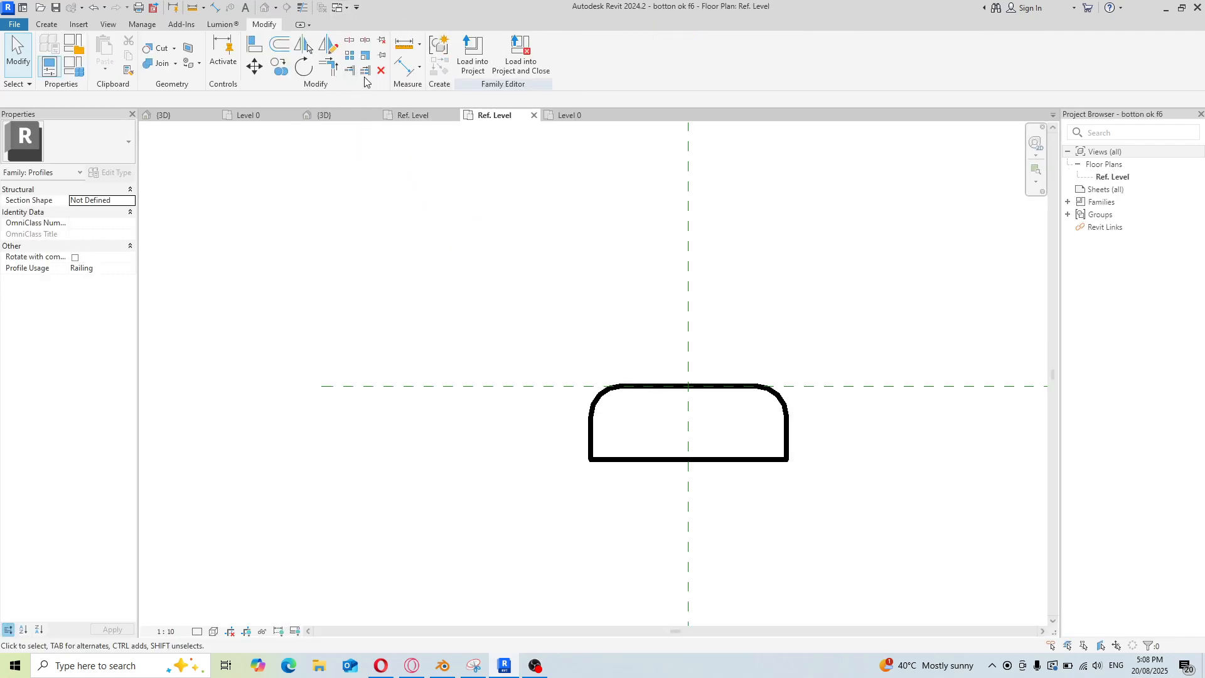
left_click(348, 8)
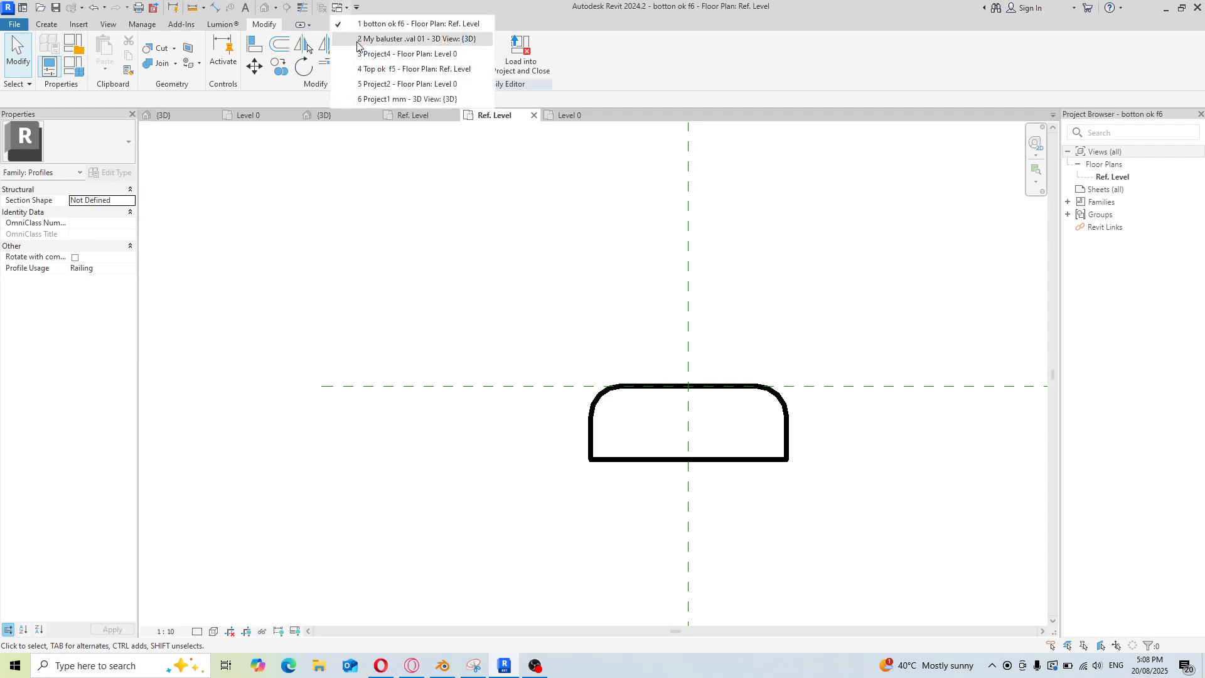
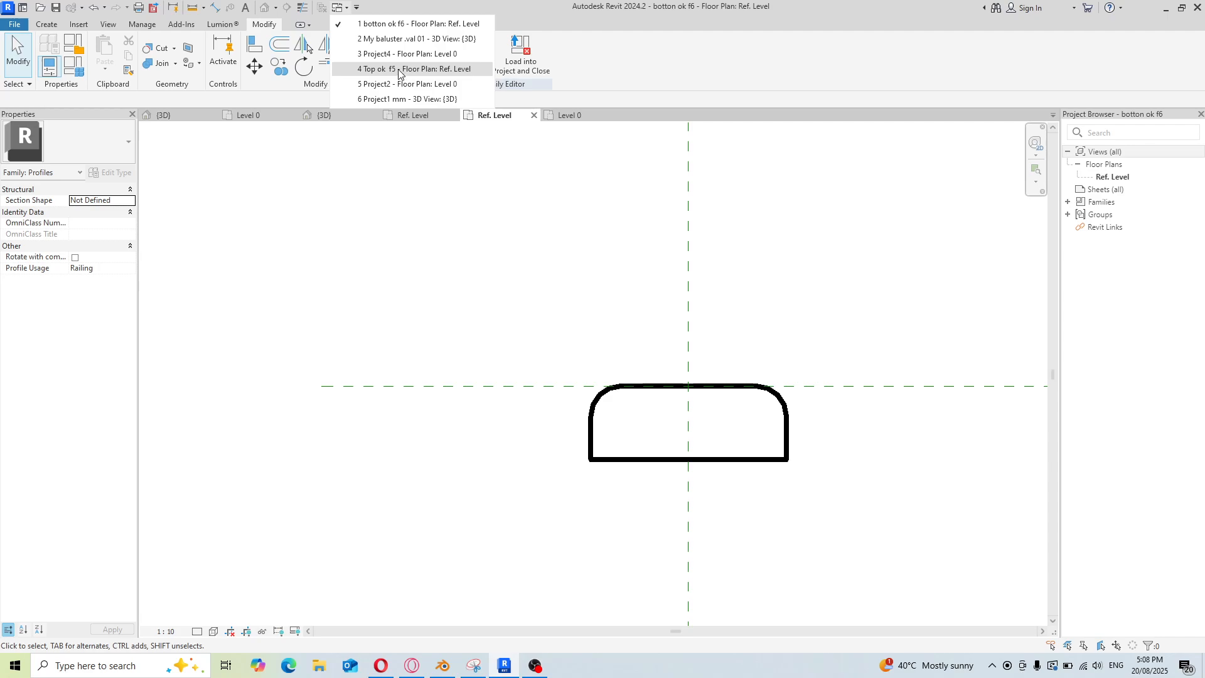
left_click(375, 39)
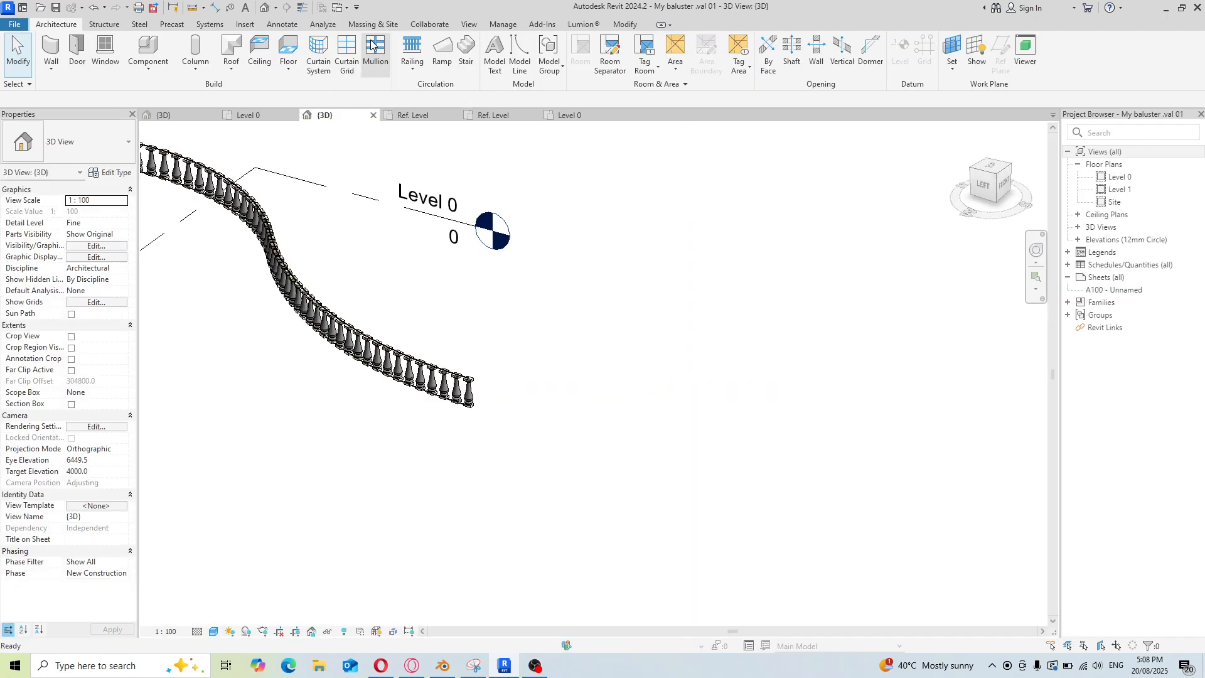
left_click(345, 9)
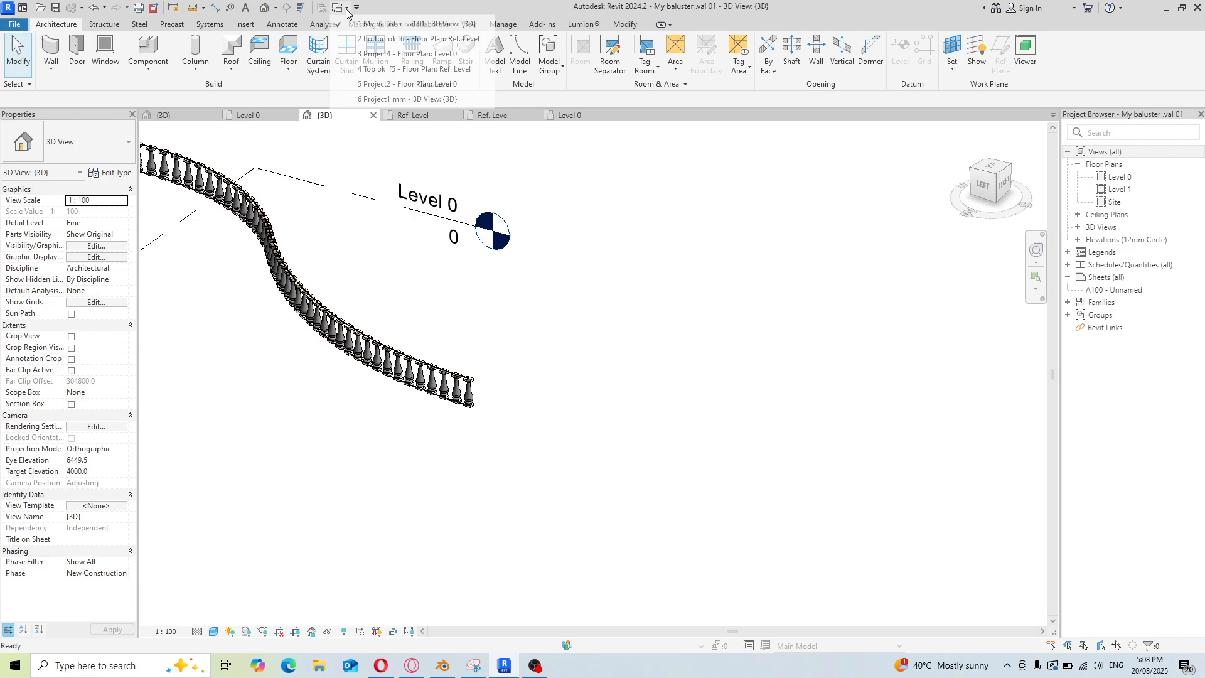
left_click(351, 40)
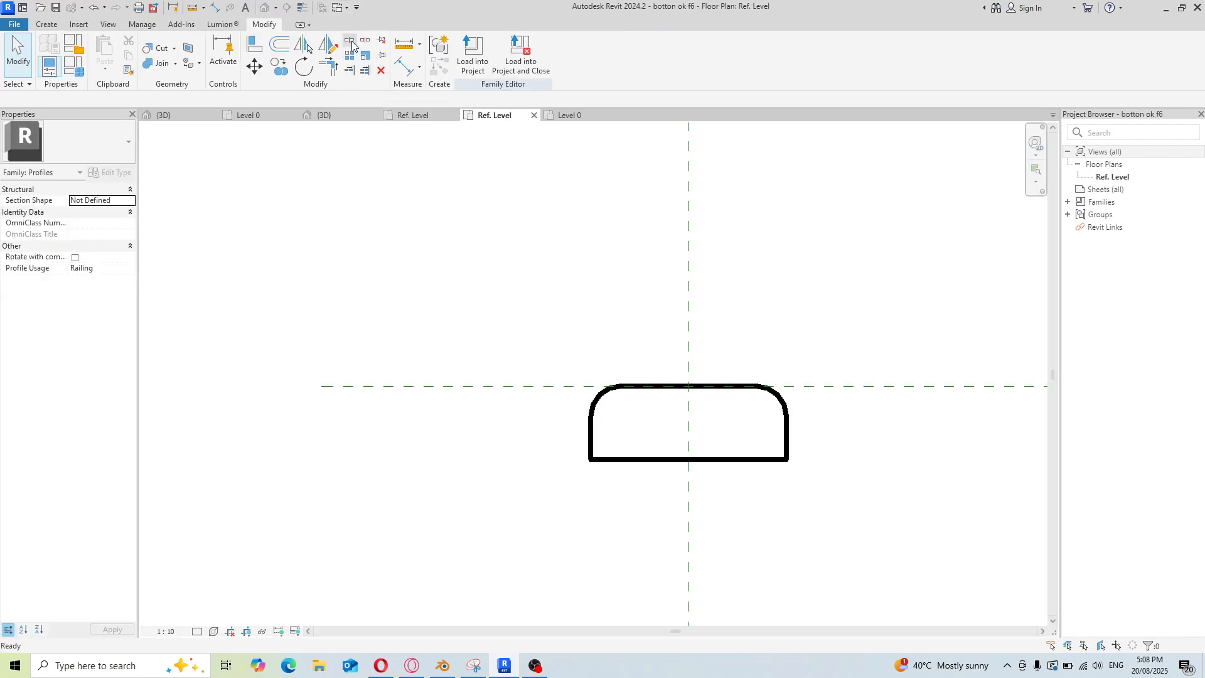
Load the botton ok f6 profile family into My baluster .val 01 and Project4, closing the family afterwards
left_click(518, 61)
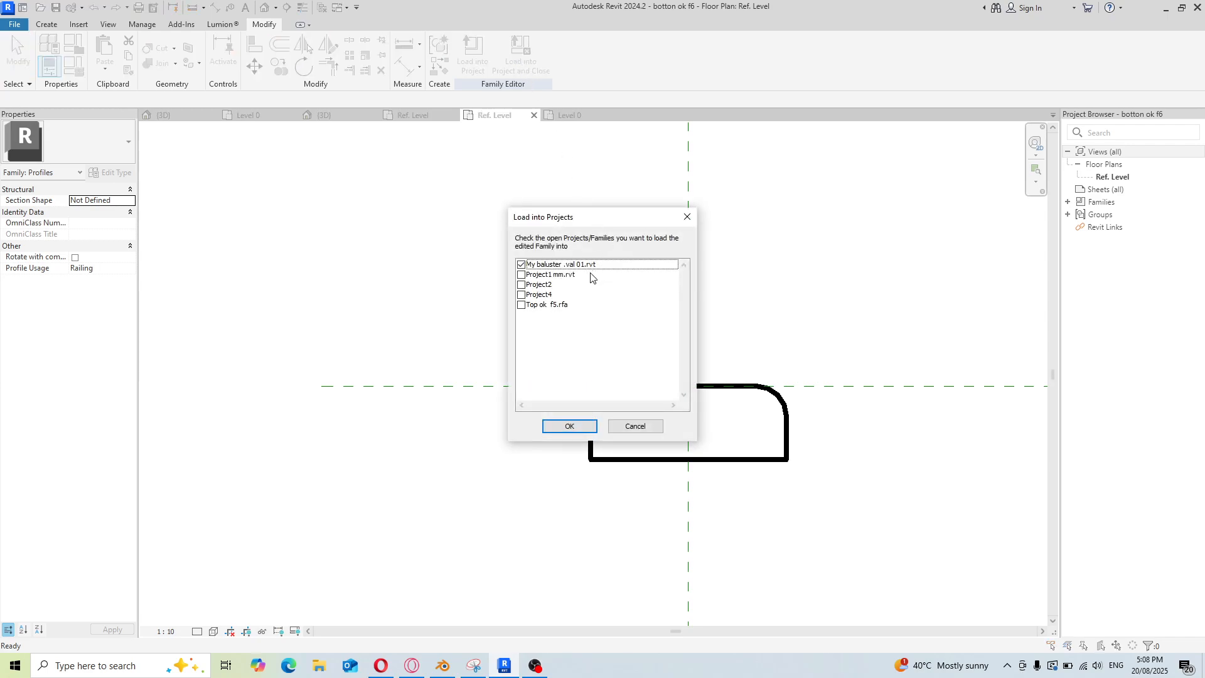
left_click(521, 295)
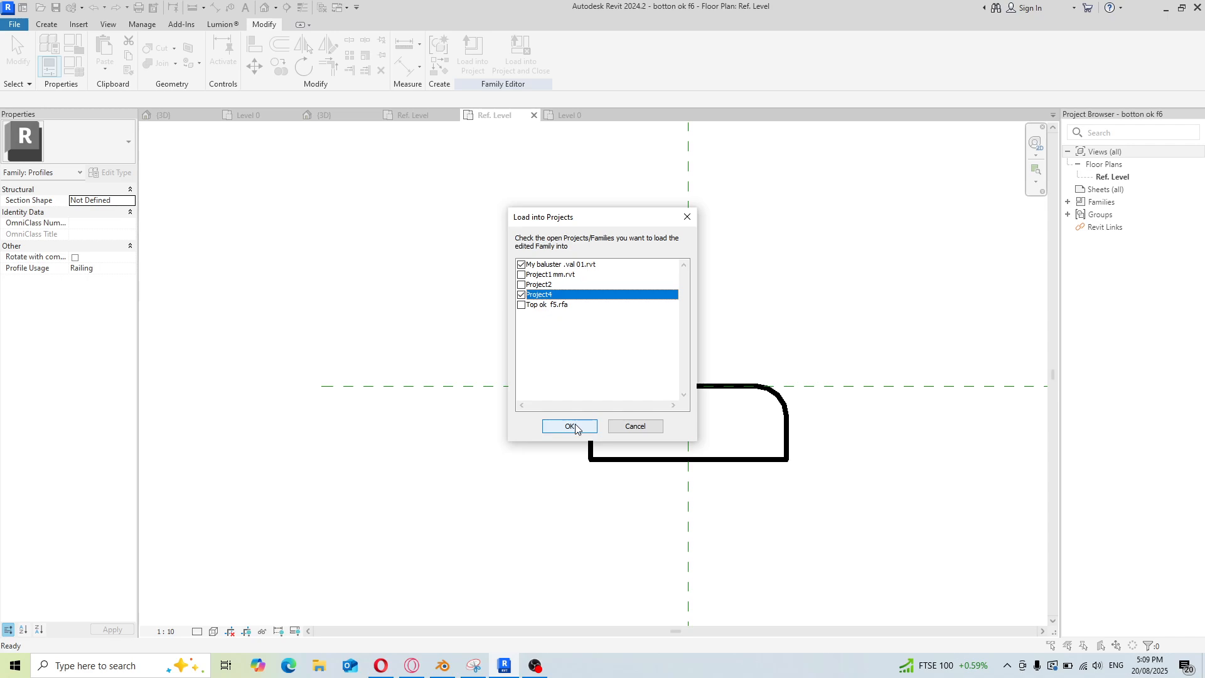
left_click(571, 426)
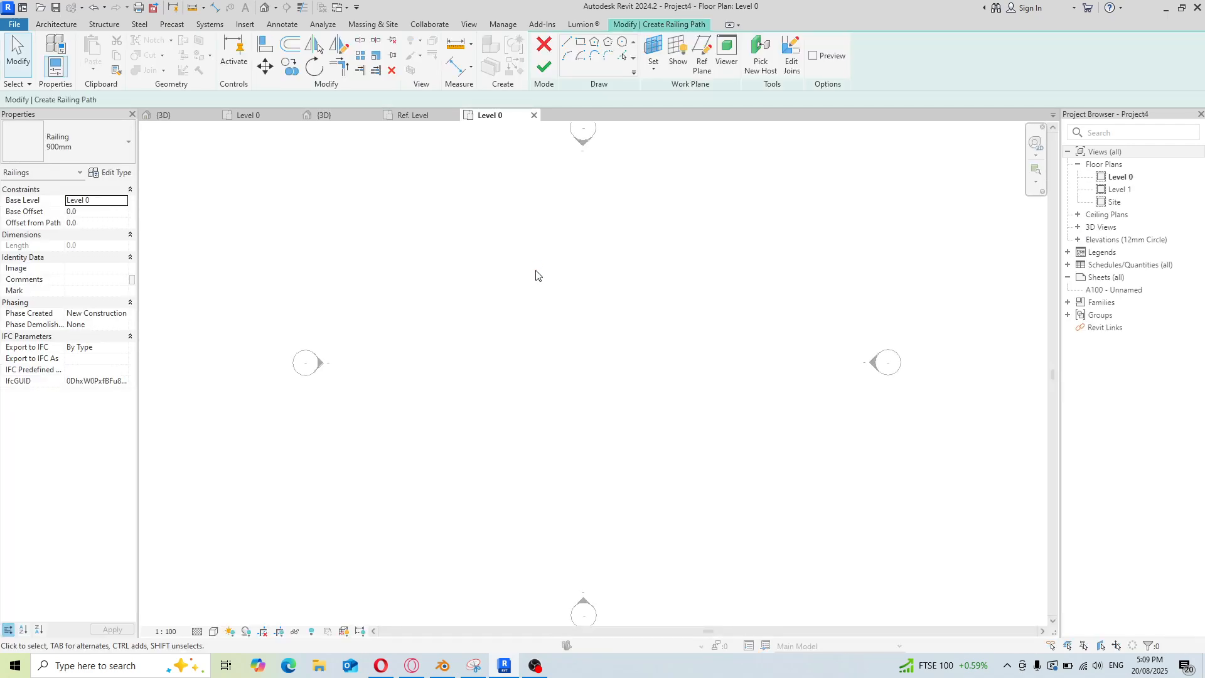
Switch to the Top ok f5 profile family and load it into Project4 only, closing the family
left_click(348, 12)
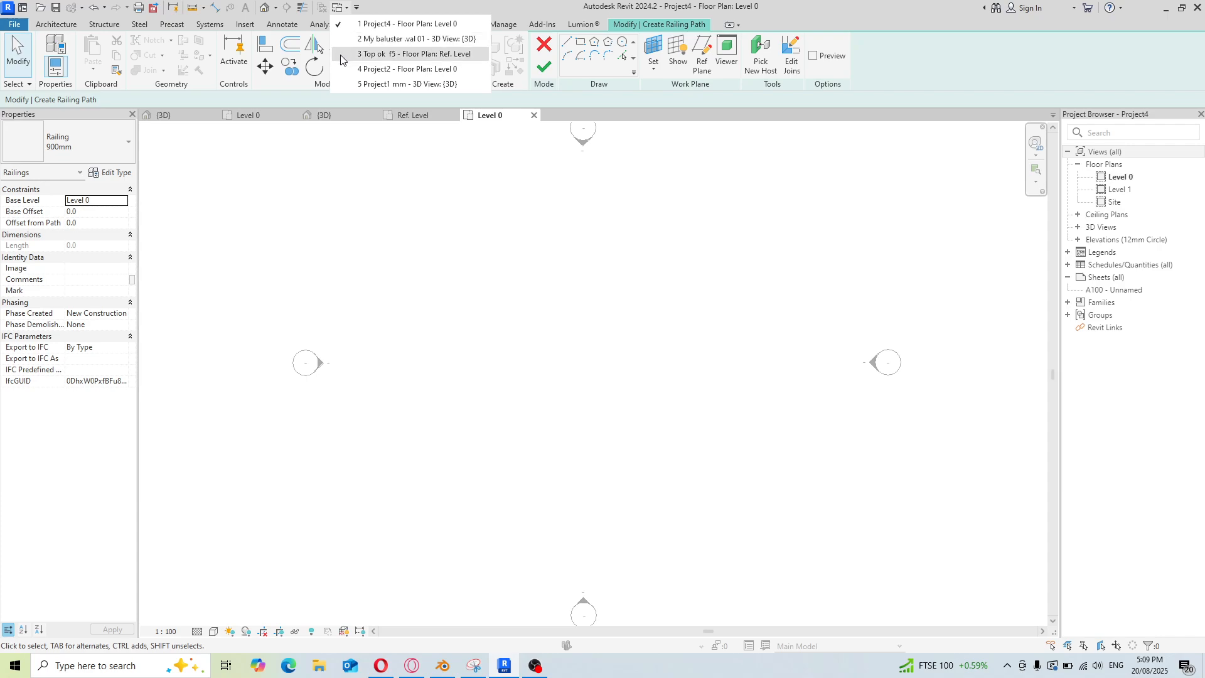
left_click(342, 54)
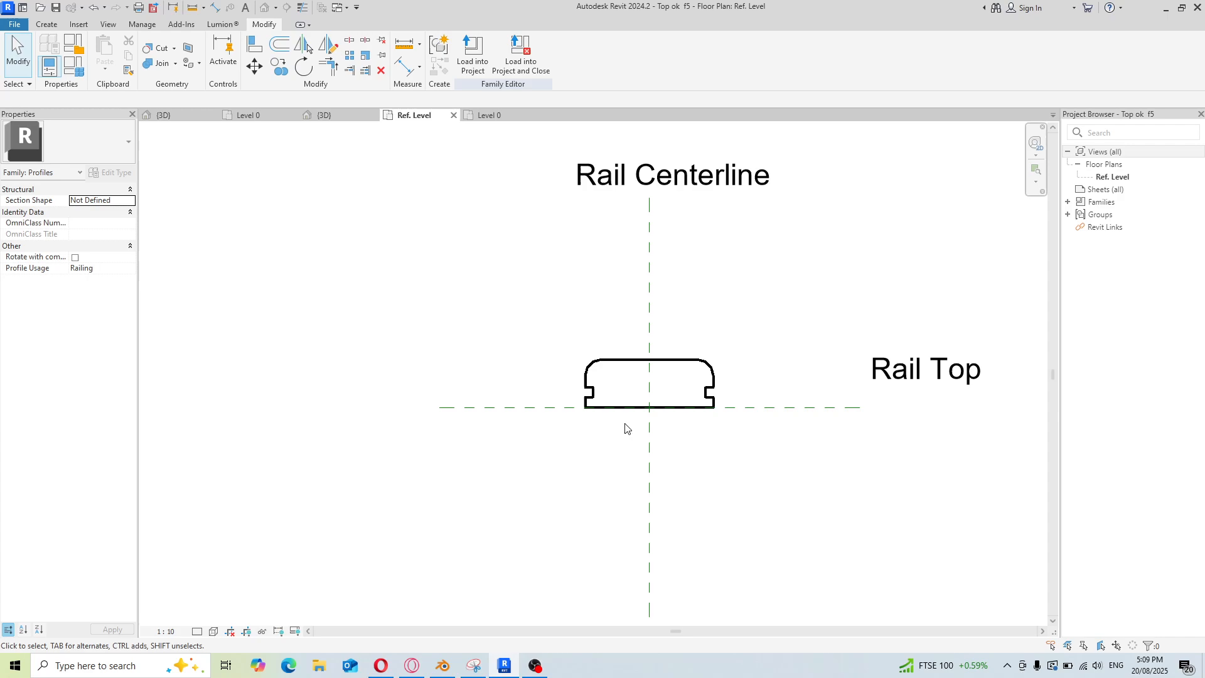
left_click(518, 65)
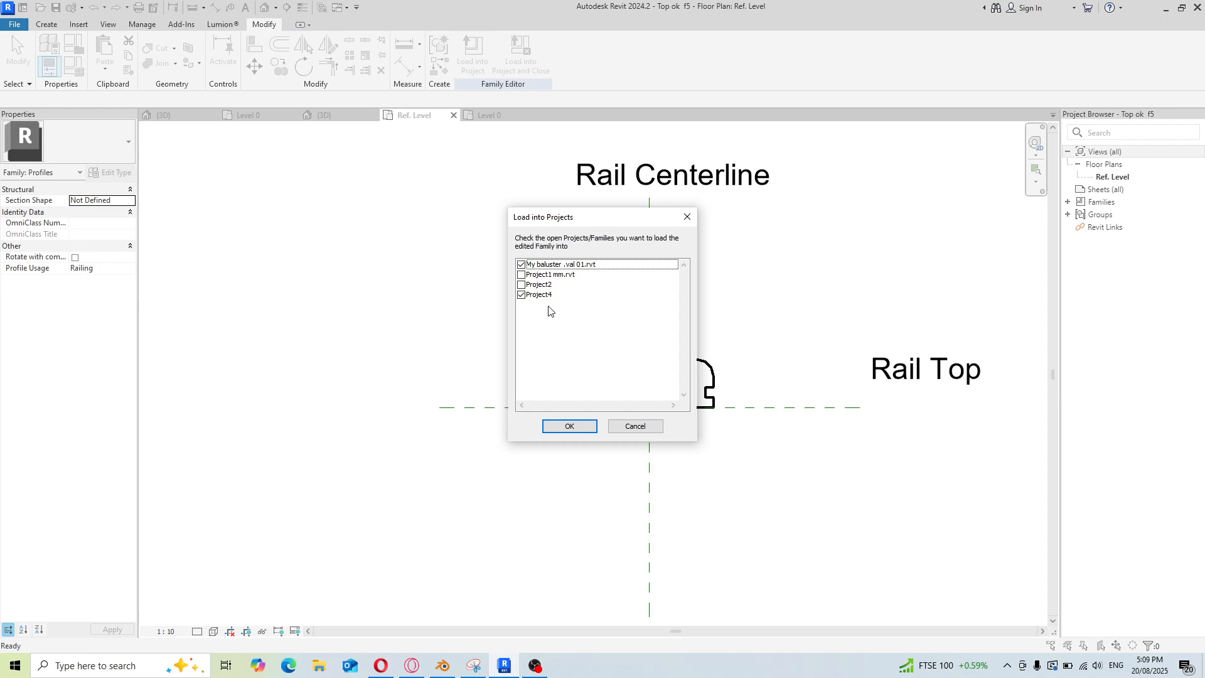
left_click(522, 265)
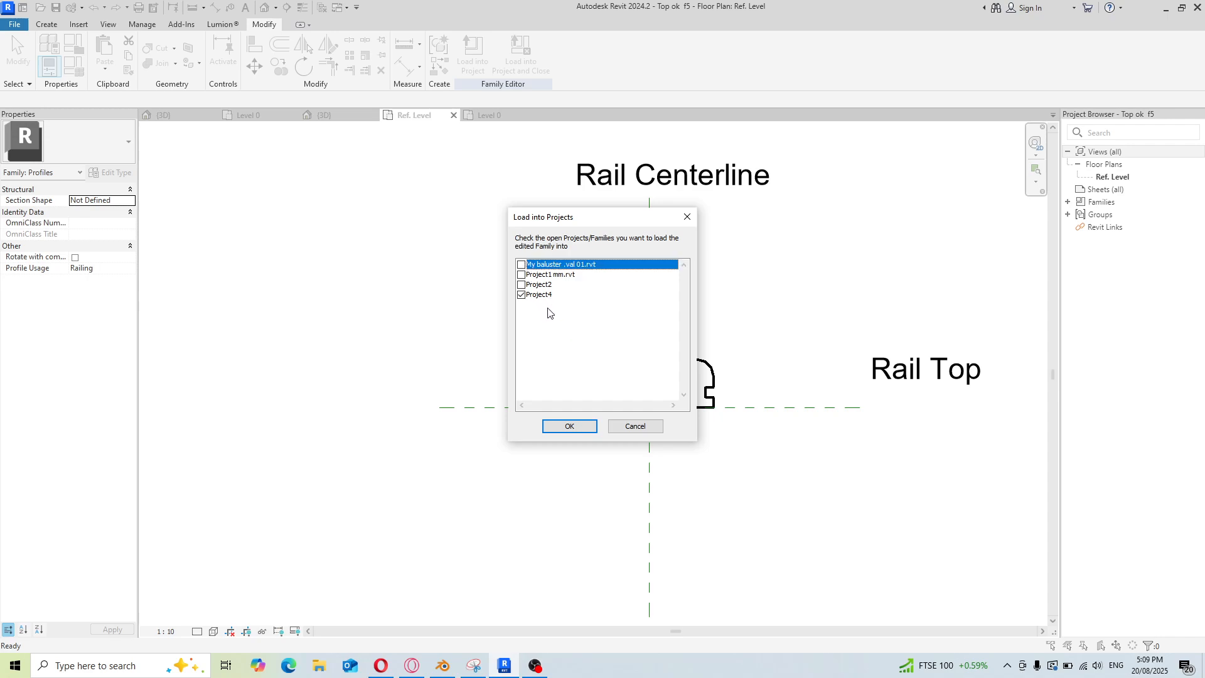
left_click(569, 426)
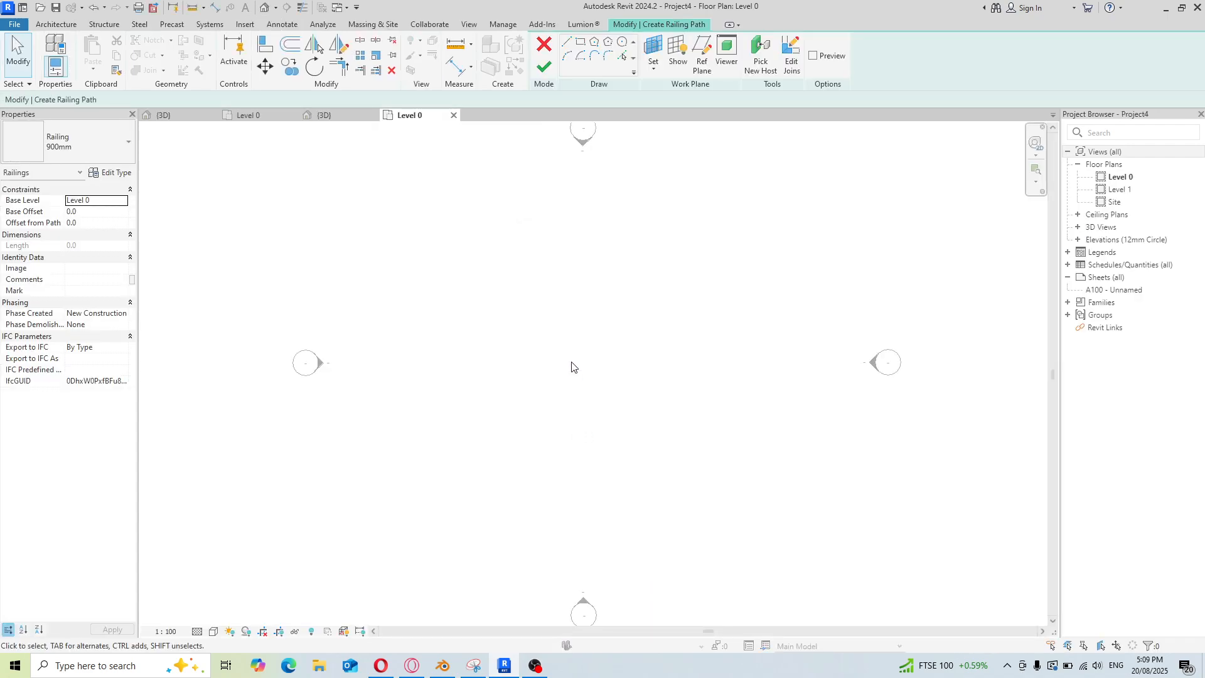
Switch between the open Project2 and My baluster .val 01 windows to review them
left_click(346, 8)
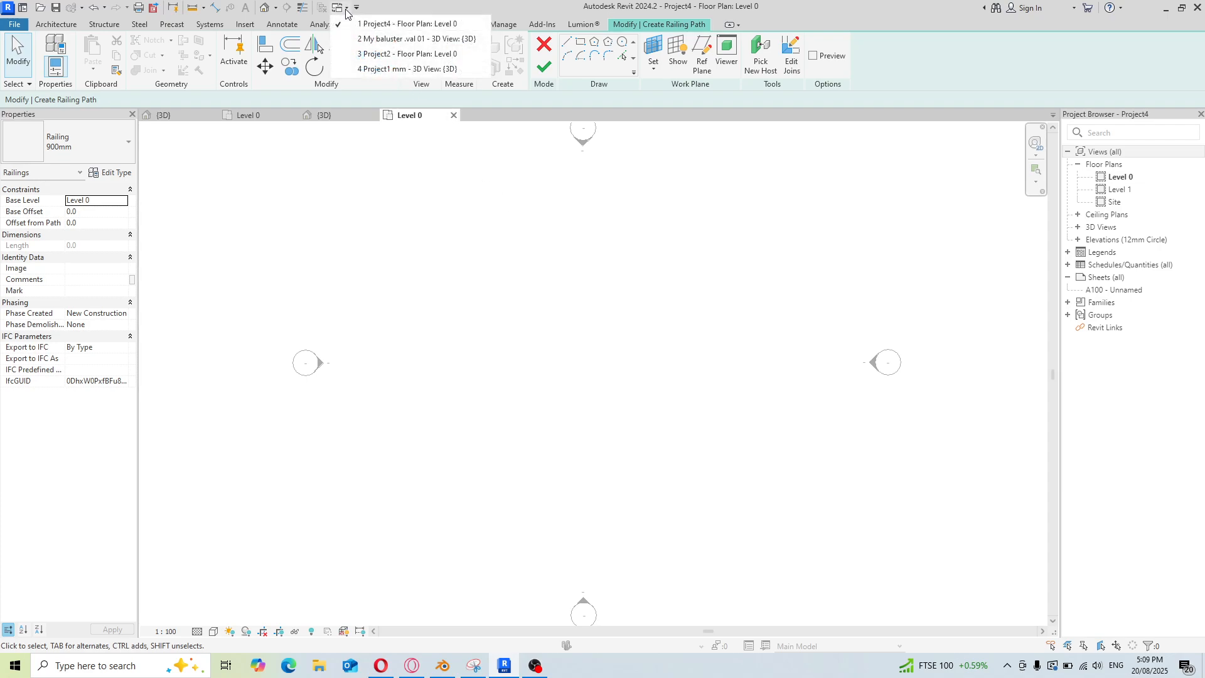
left_click(352, 55)
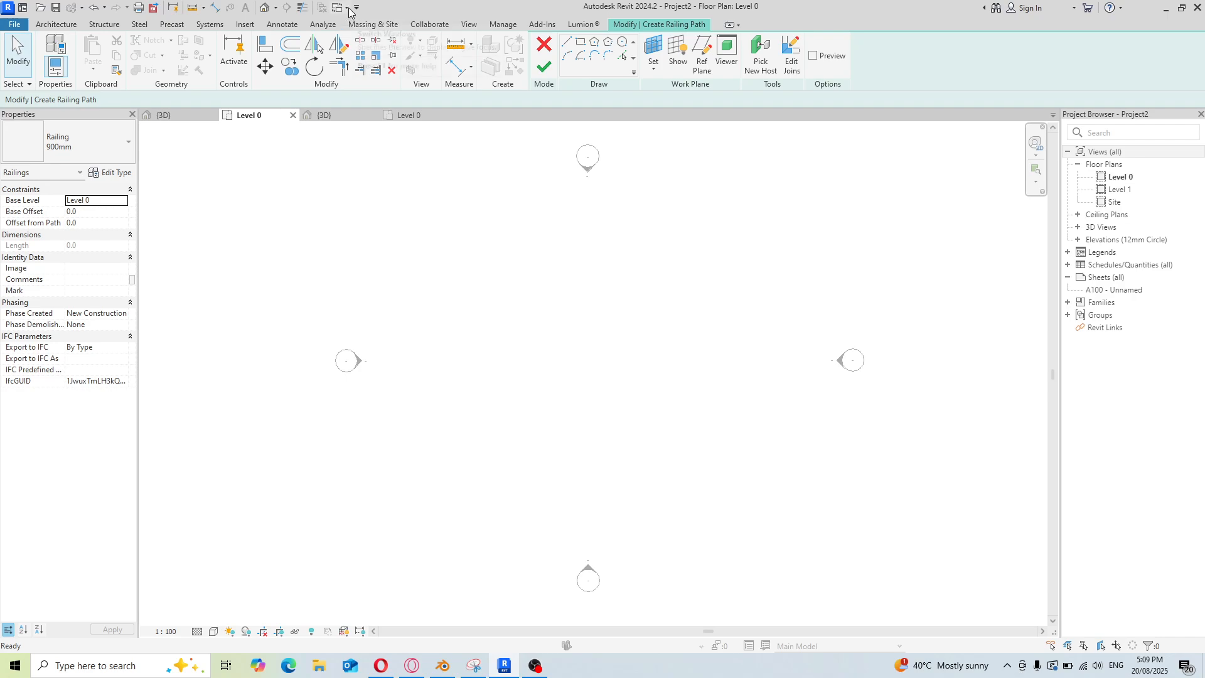
left_click(344, 7)
left_click(352, 54)
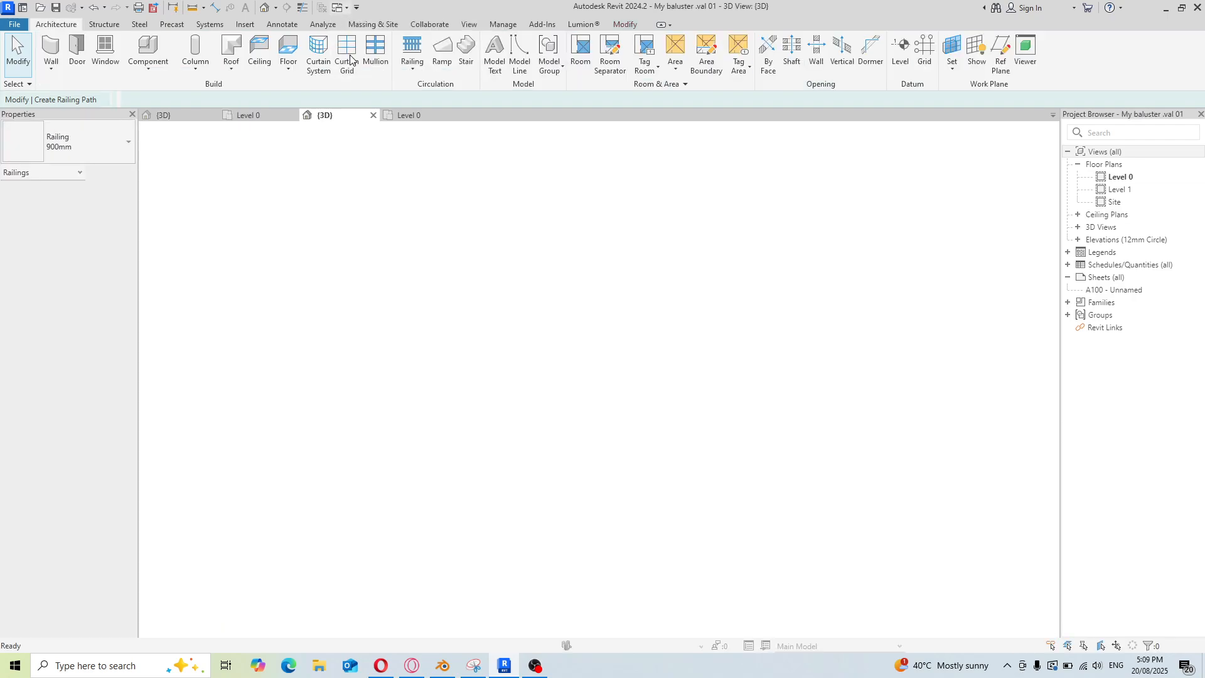
left_click(348, 8)
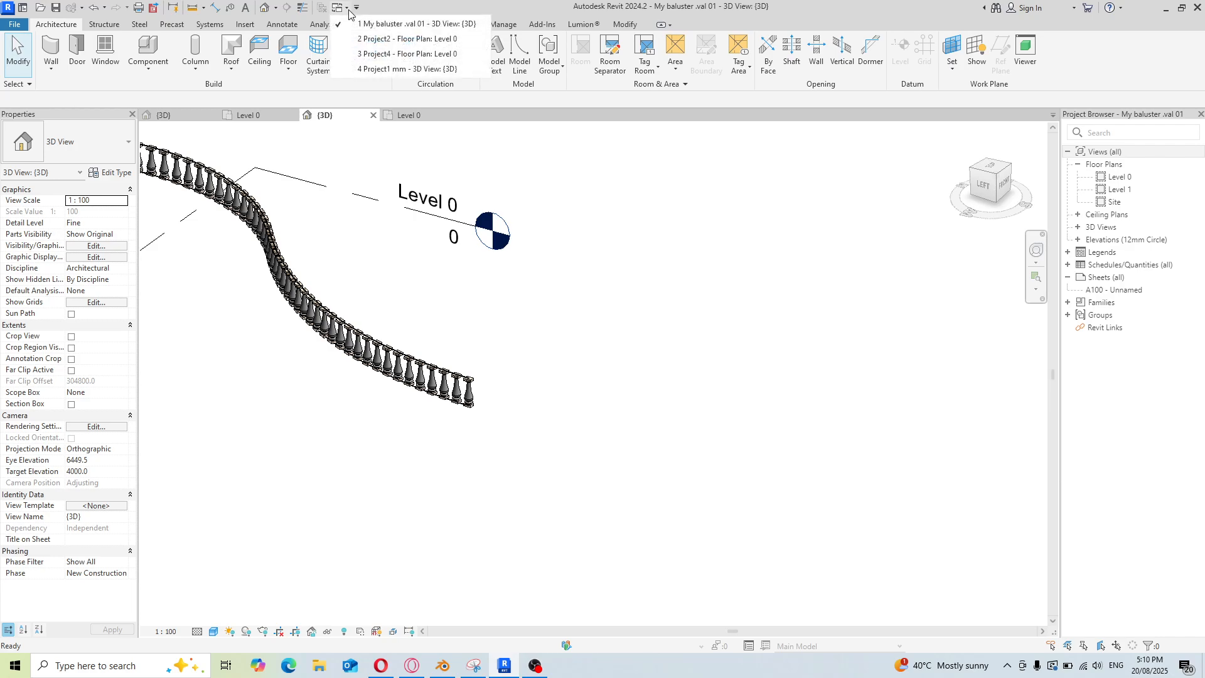
left_click(401, 39)
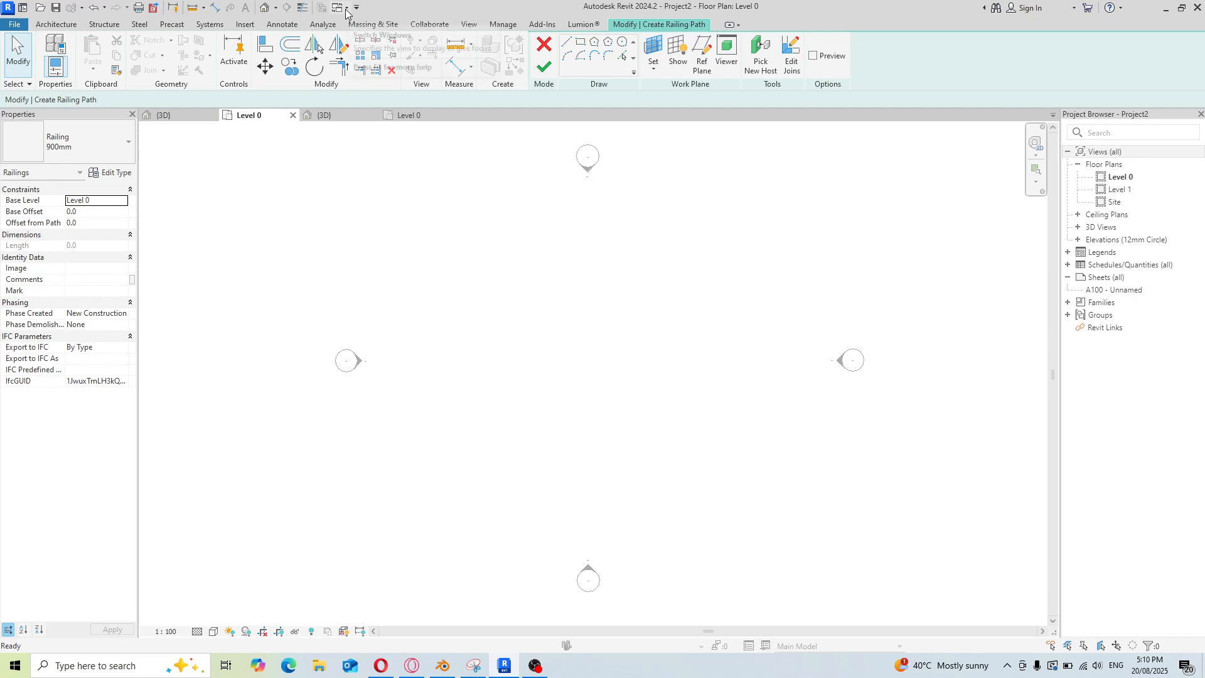
left_click(534, 665)
left_click(864, 454)
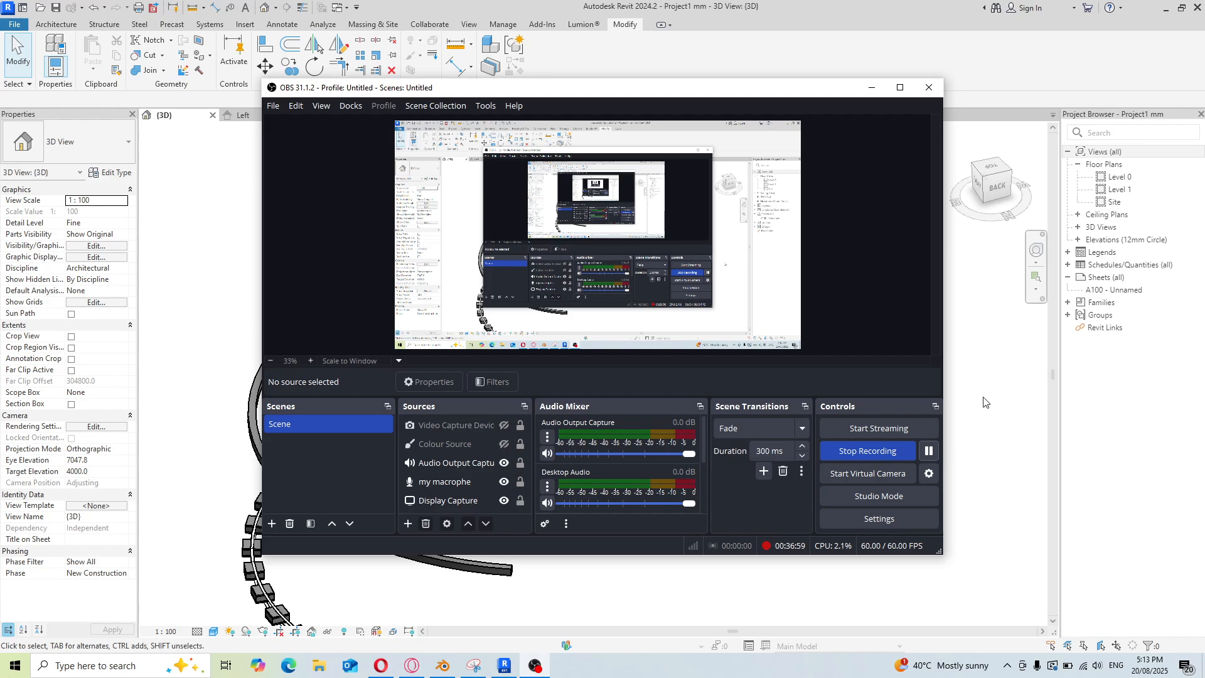
left_click(534, 665)
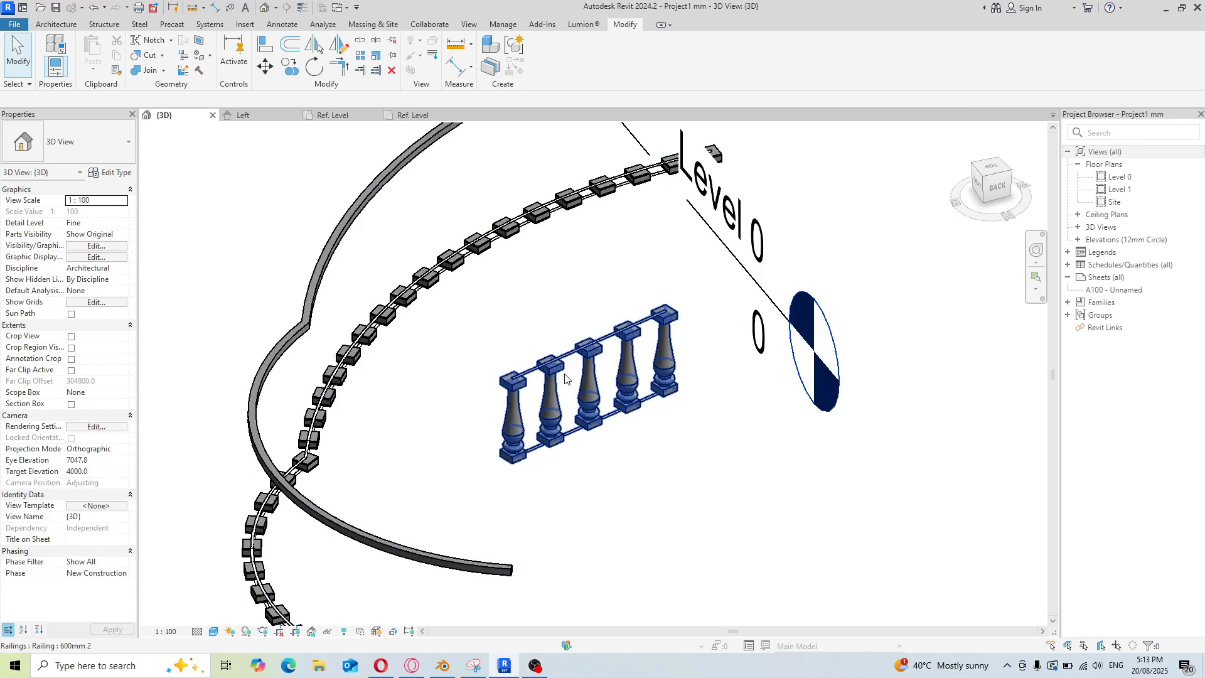
Review the 3D railing view and the open profile and baluster family views
scroll(443, 379, "down", 2)
scroll(502, 373, "up", 4)
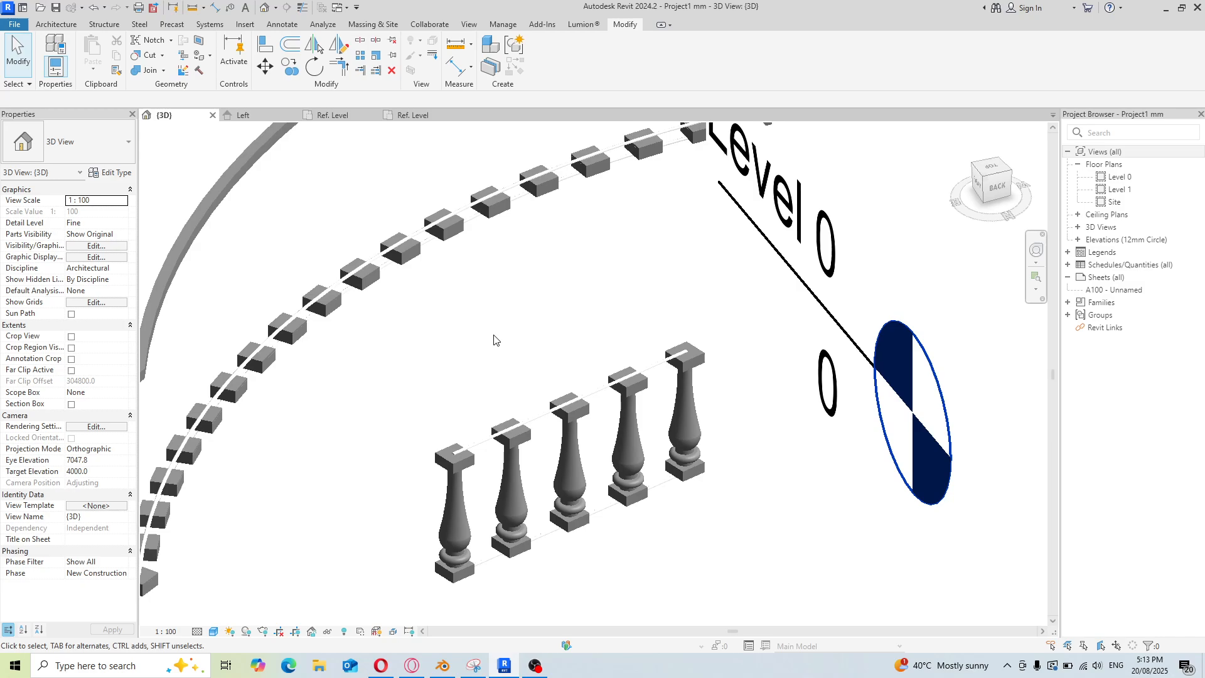
left_click(413, 114)
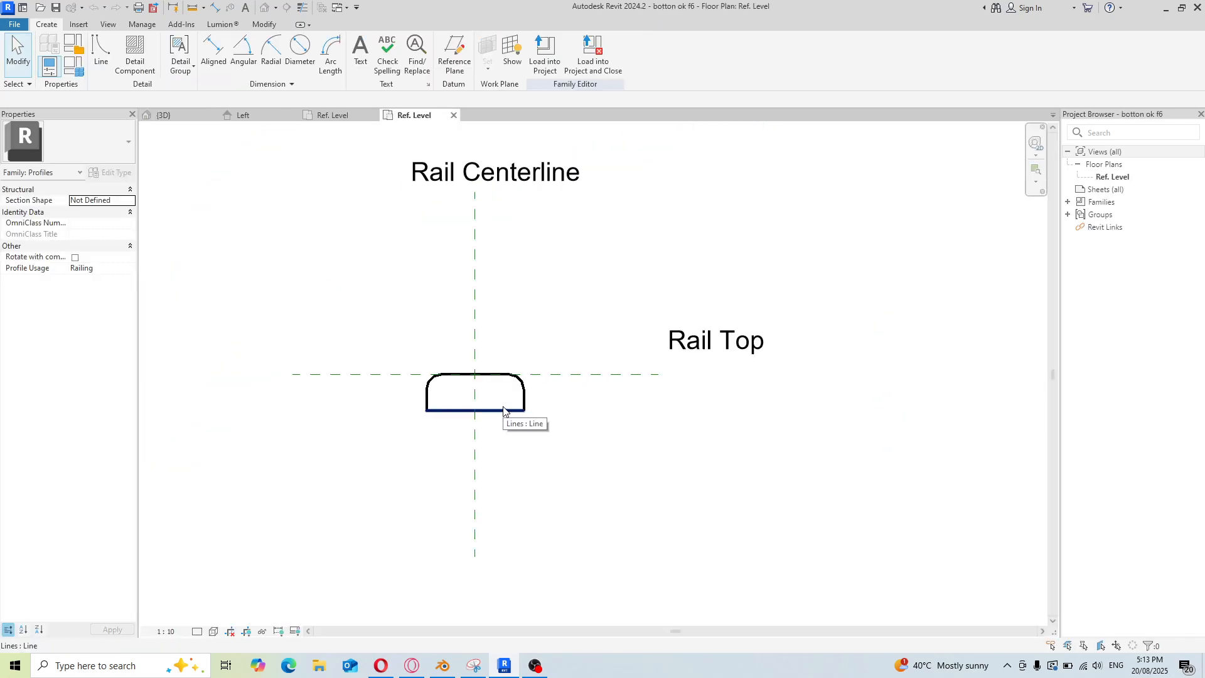
left_click(343, 115)
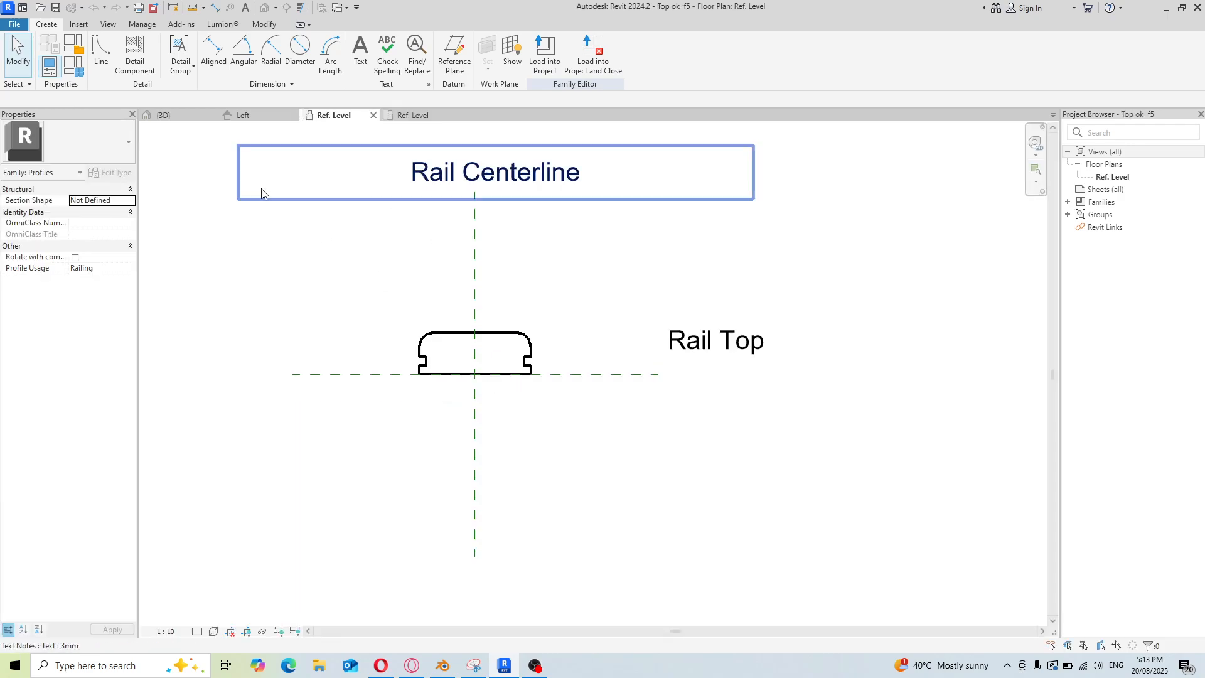
left_click(247, 115)
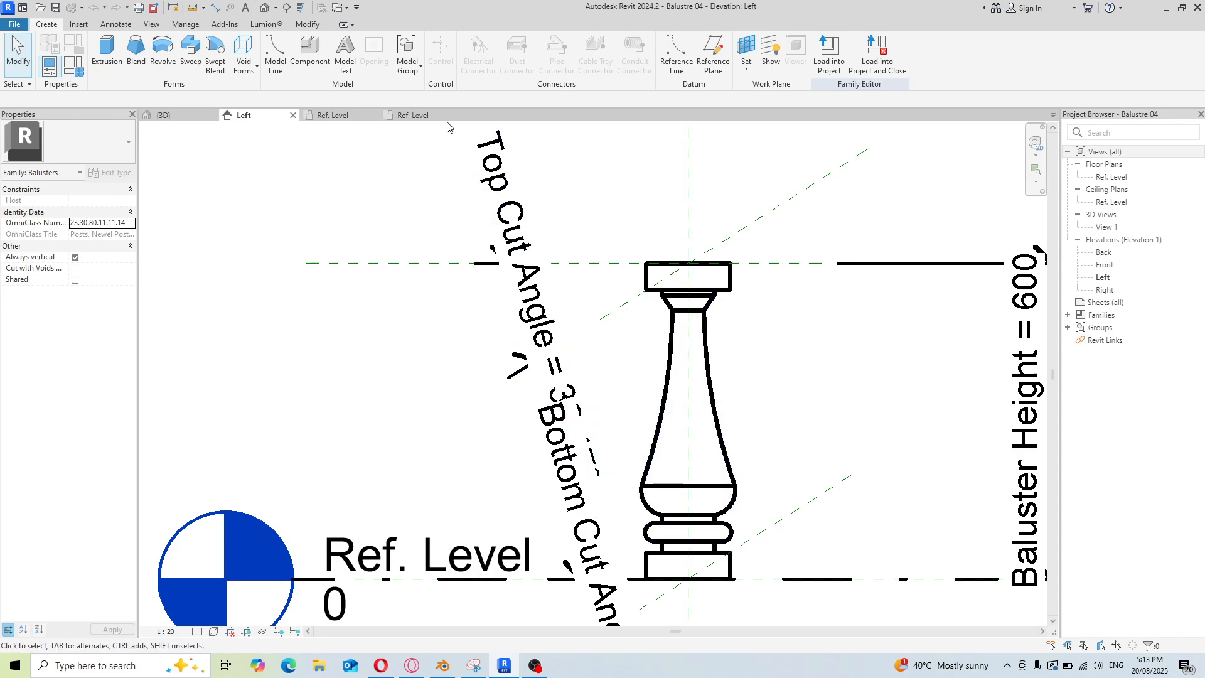
Create a new project from the Architectural Template
left_click(15, 25)
left_click(26, 74)
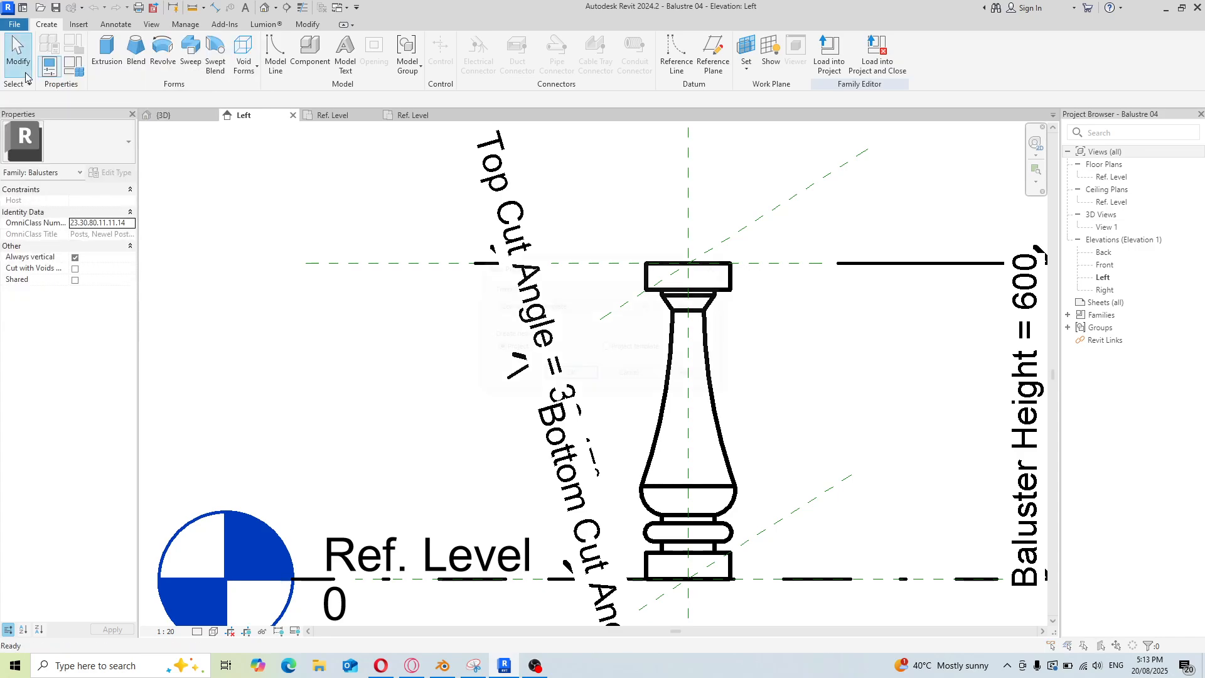
left_click(647, 306)
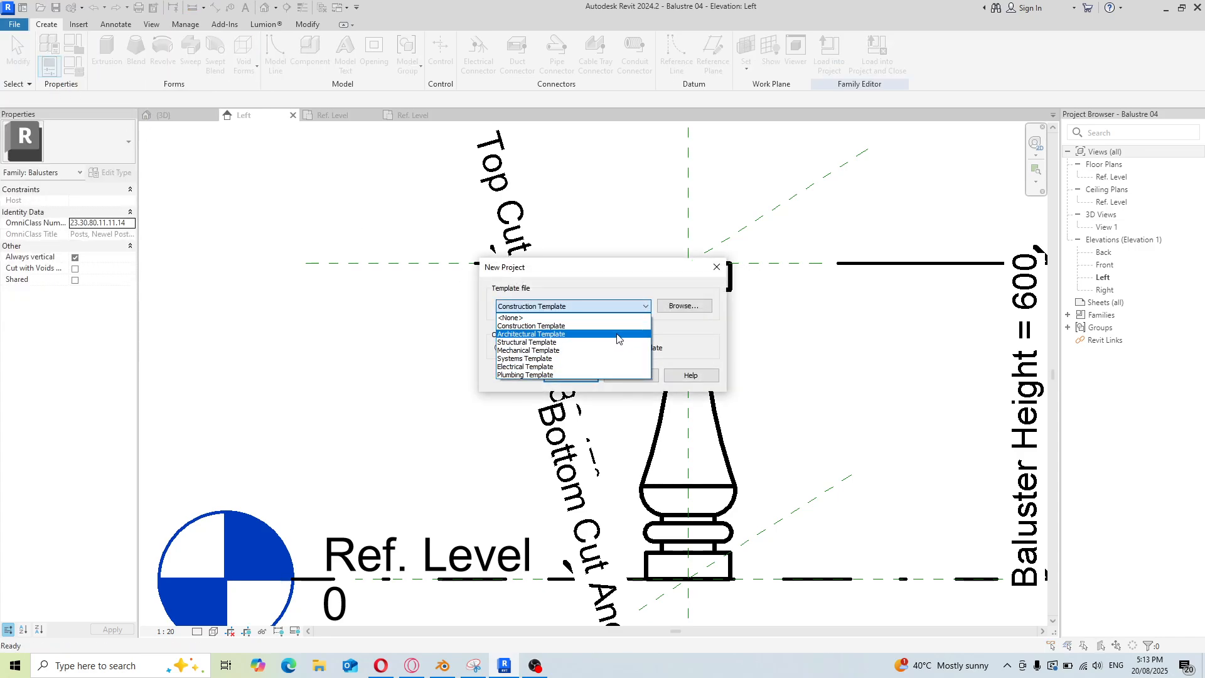
left_click(593, 332)
left_click(570, 376)
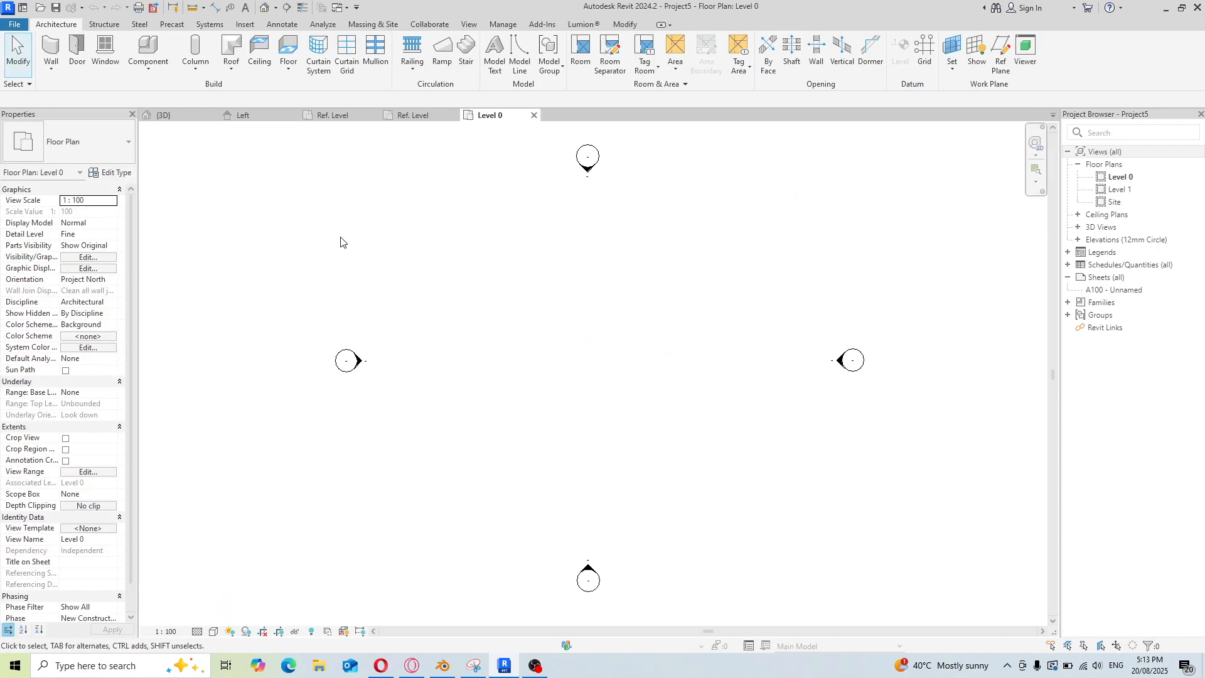
Save the new project as Good Balustre val
left_click(56, 8)
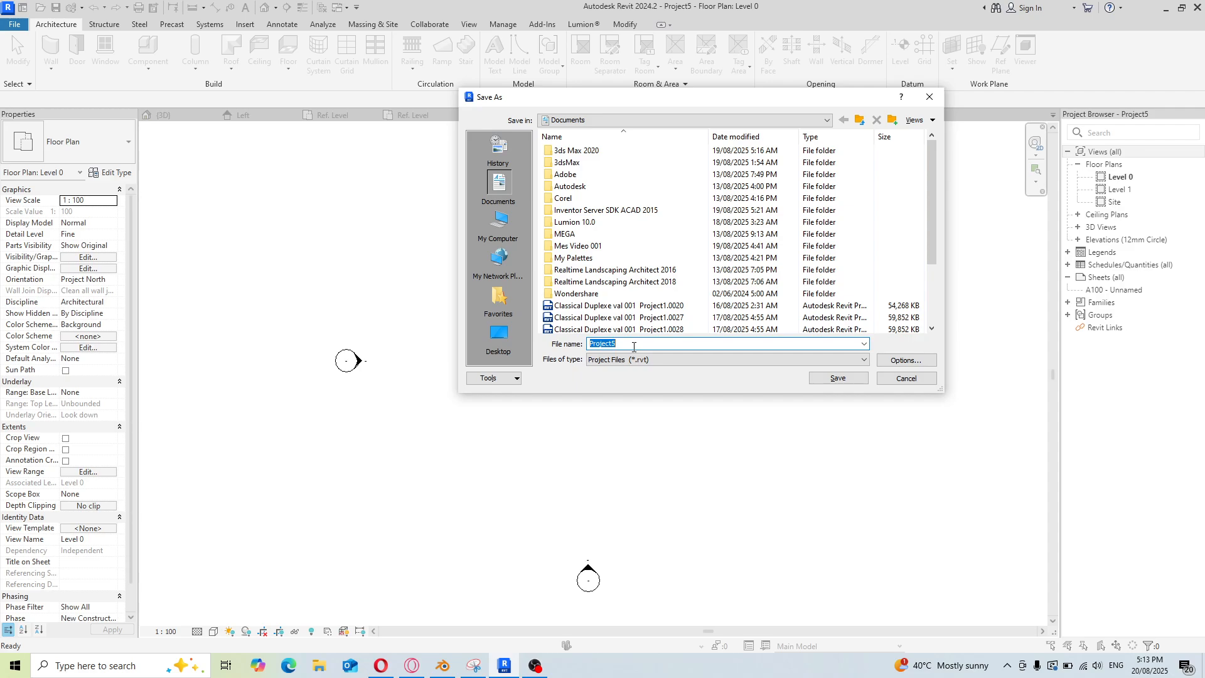
type("Good Balustre val")
left_click(843, 378)
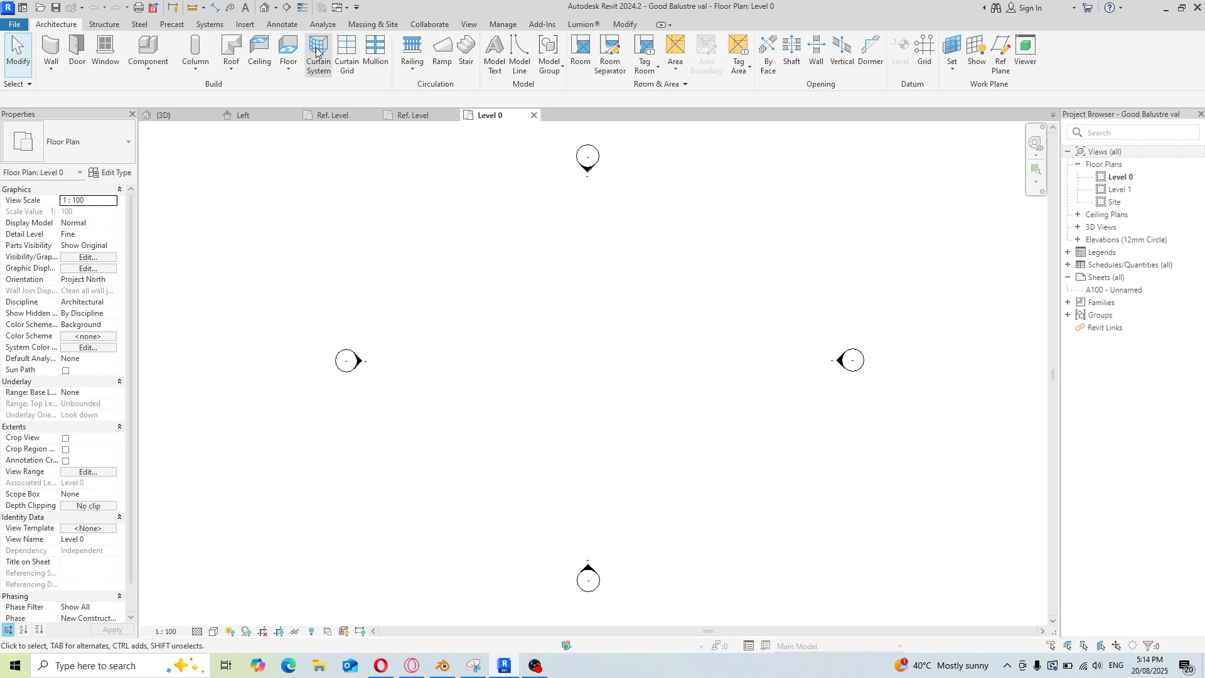
Switch to the botton ok f6 profile family and load it into Good Balustre val, closing the family
left_click(347, 8)
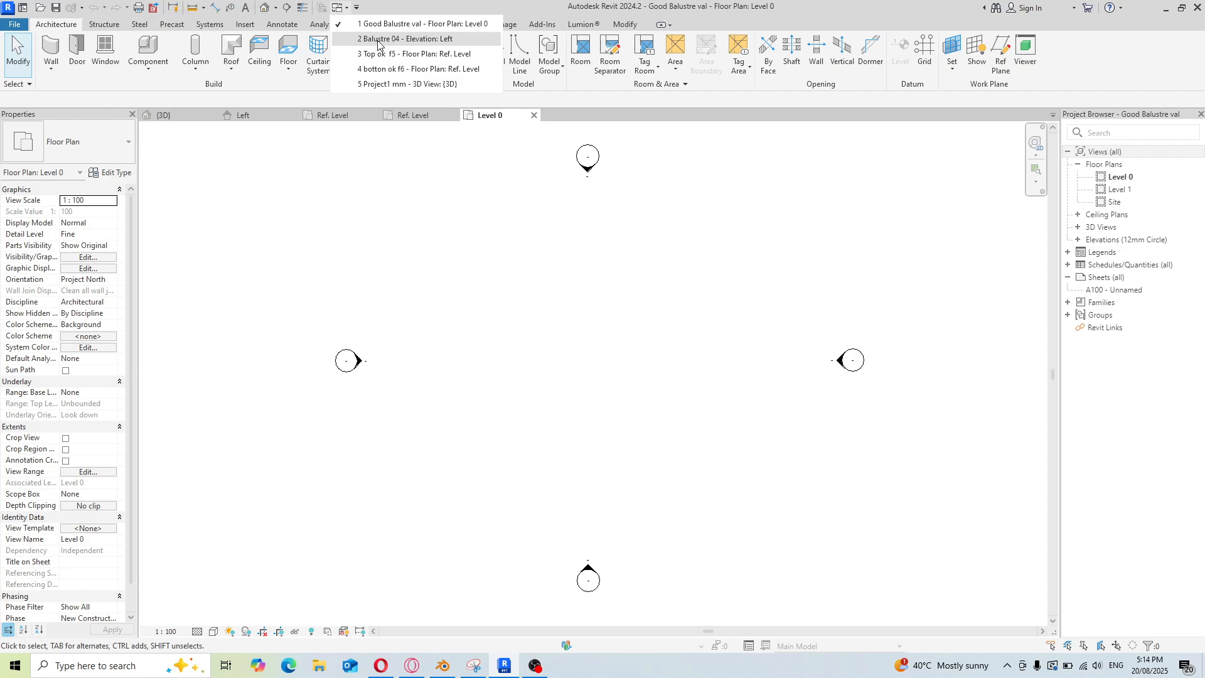
left_click(398, 69)
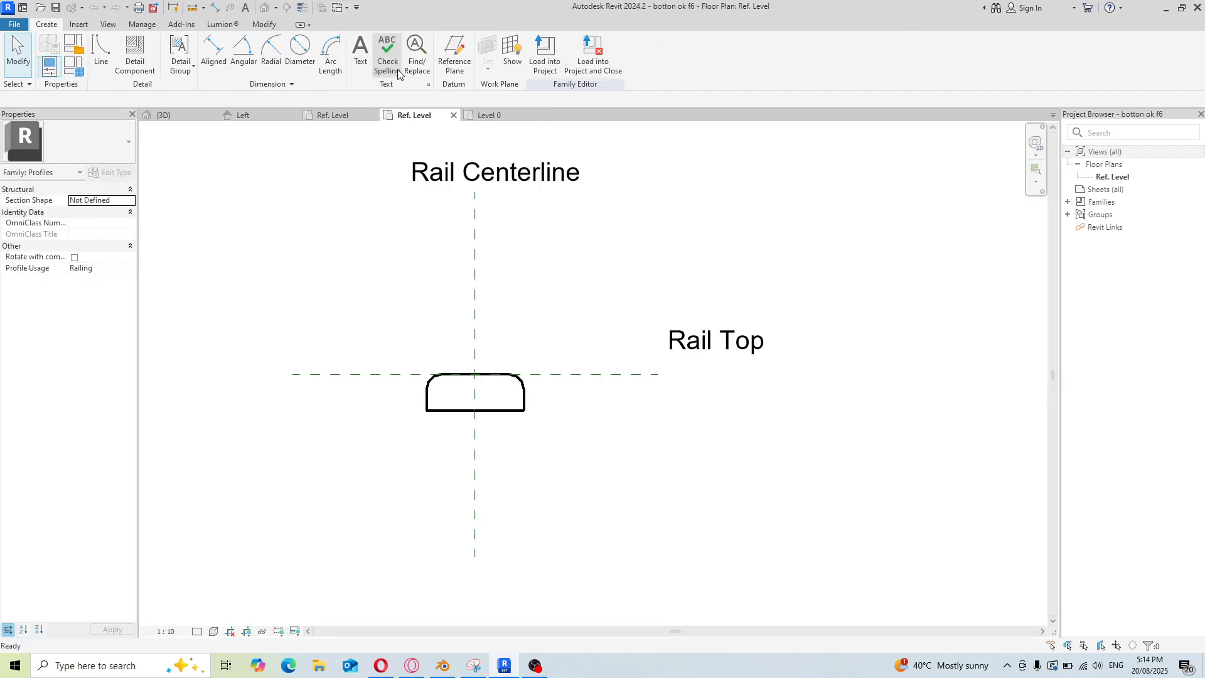
left_click(585, 63)
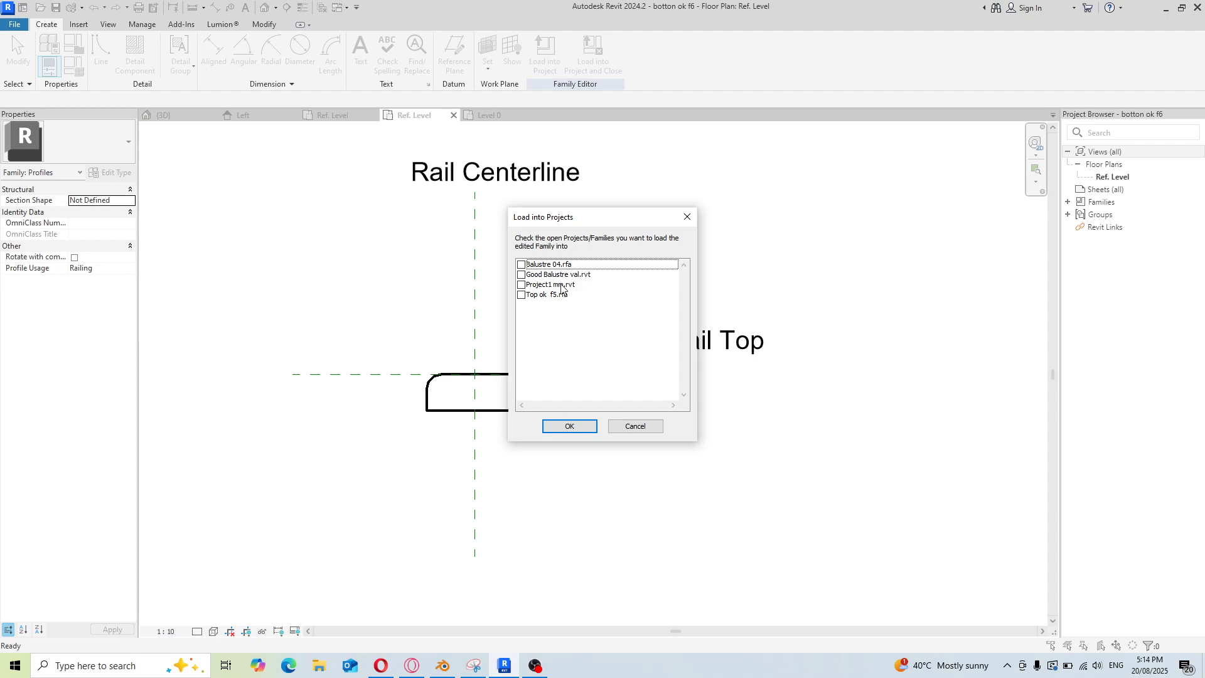
left_click(521, 274)
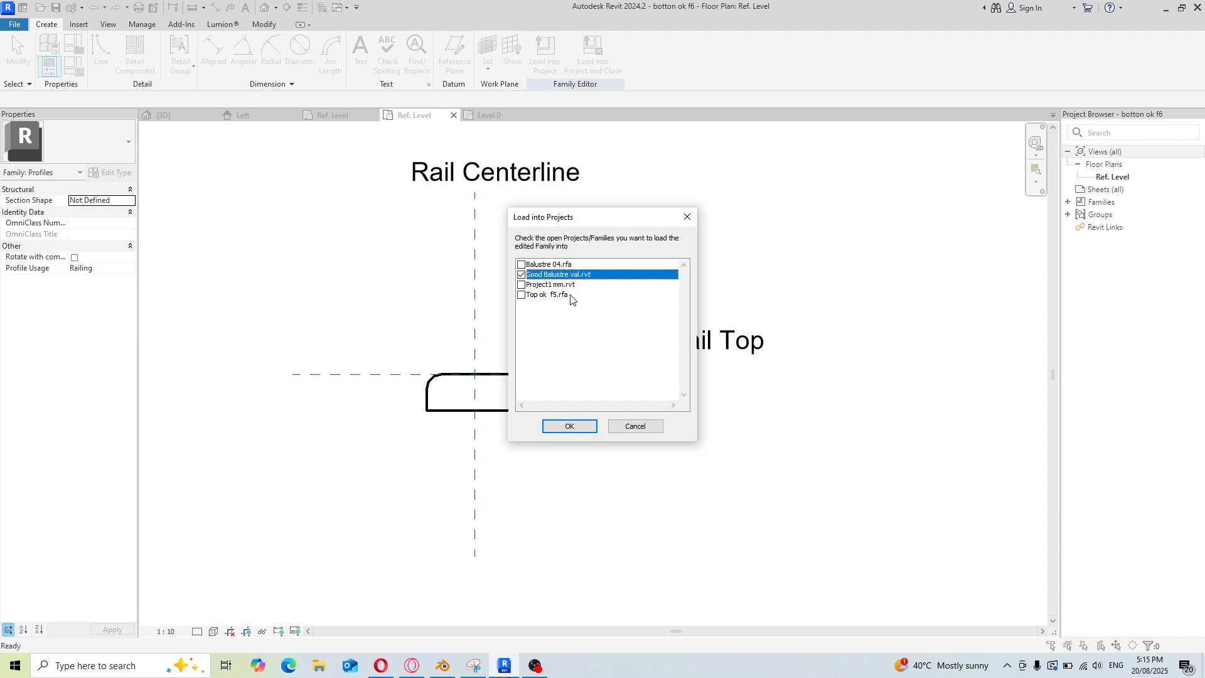
left_click(570, 426)
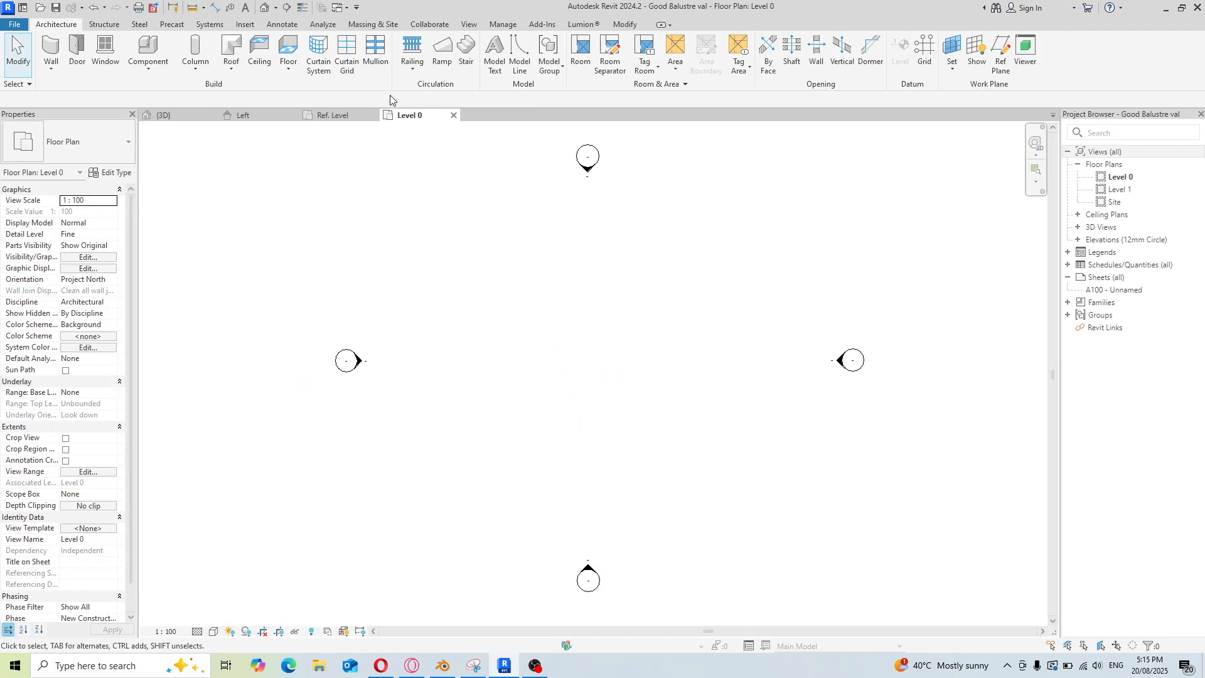
Switch to the Balustre 04 baluster family and load it into Good Balustre val, closing the family
left_click(347, 9)
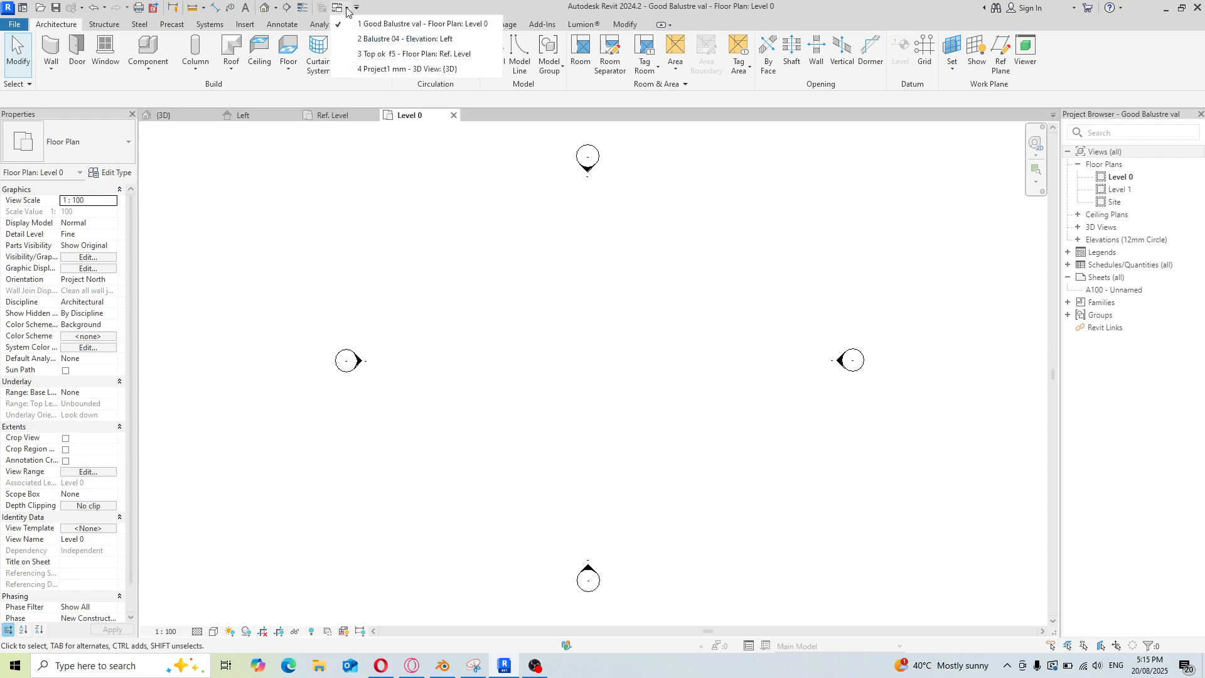
left_click(361, 40)
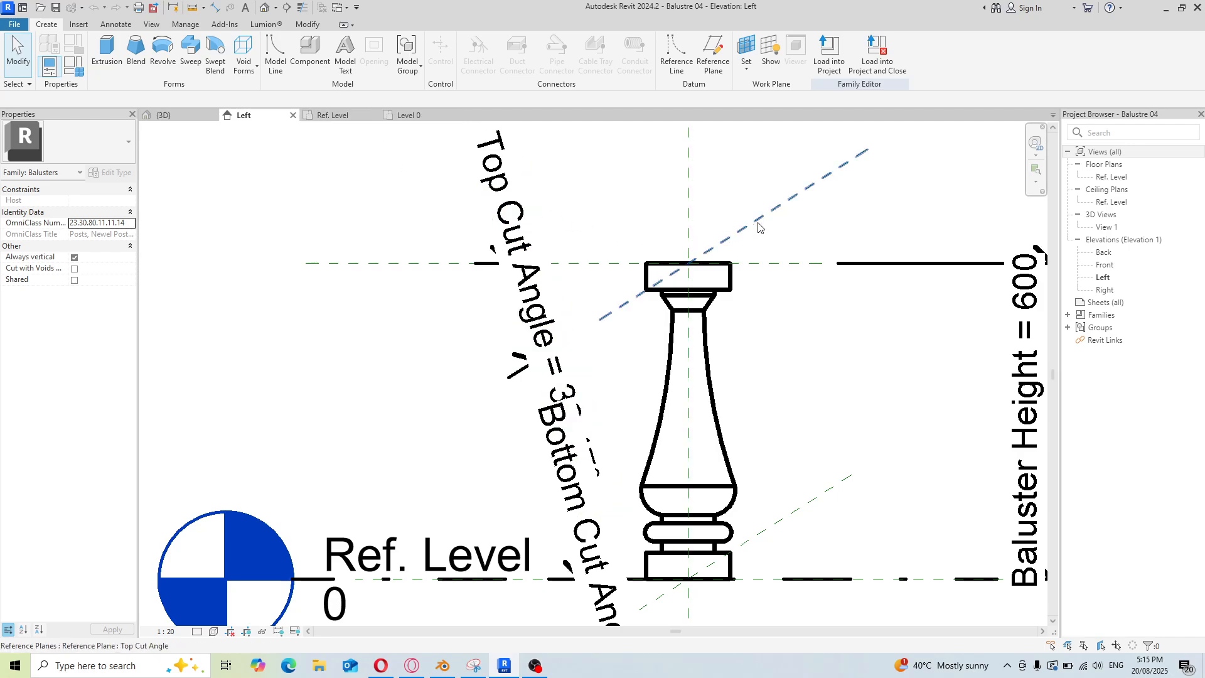
left_click(868, 62)
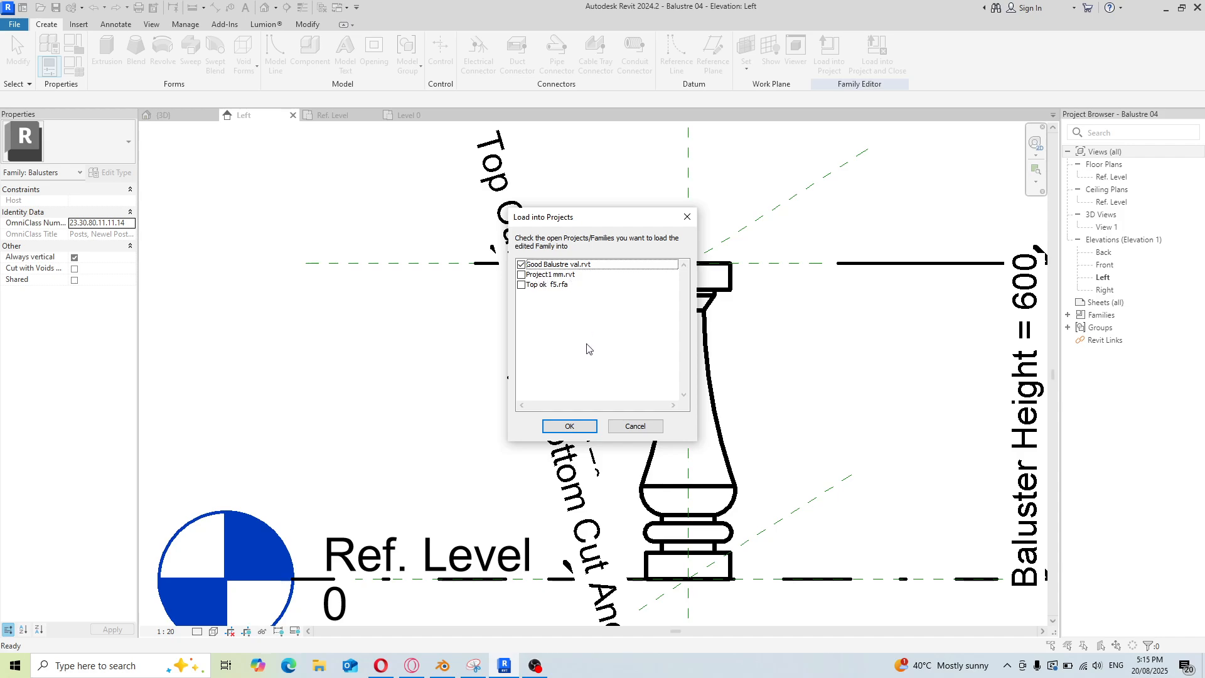
left_click(580, 428)
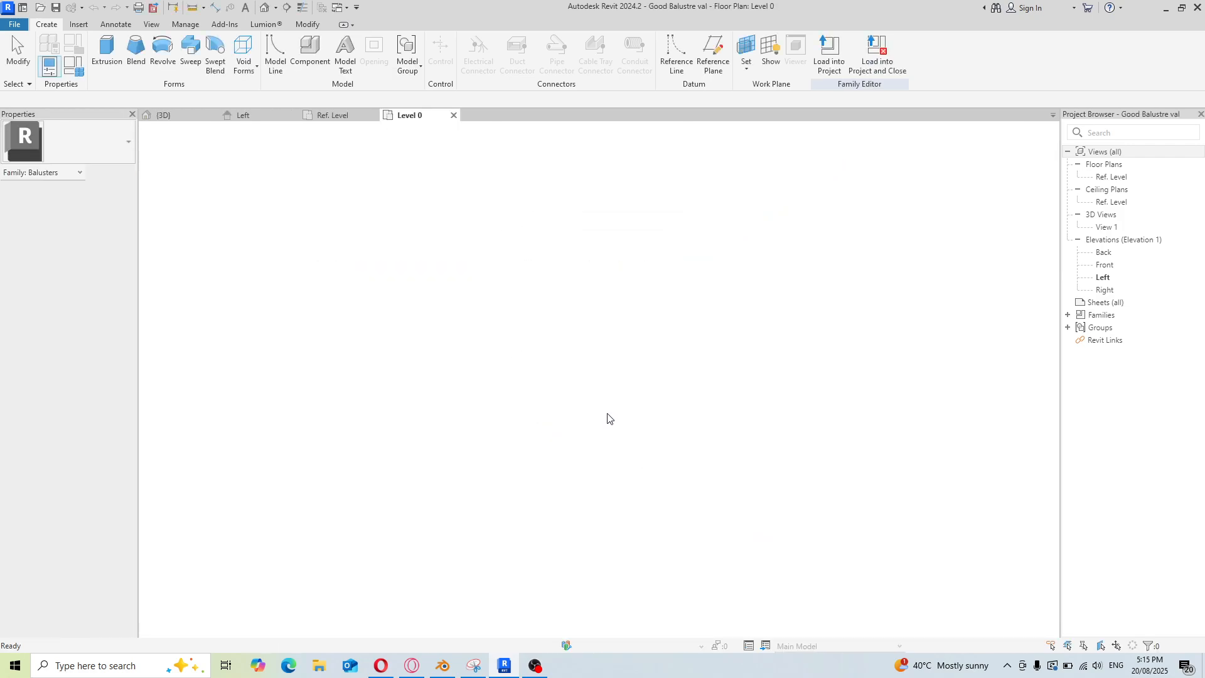
Switch to the Top ok f5 profile family and load it into Good Balustre val, closing the family
left_click(346, 9)
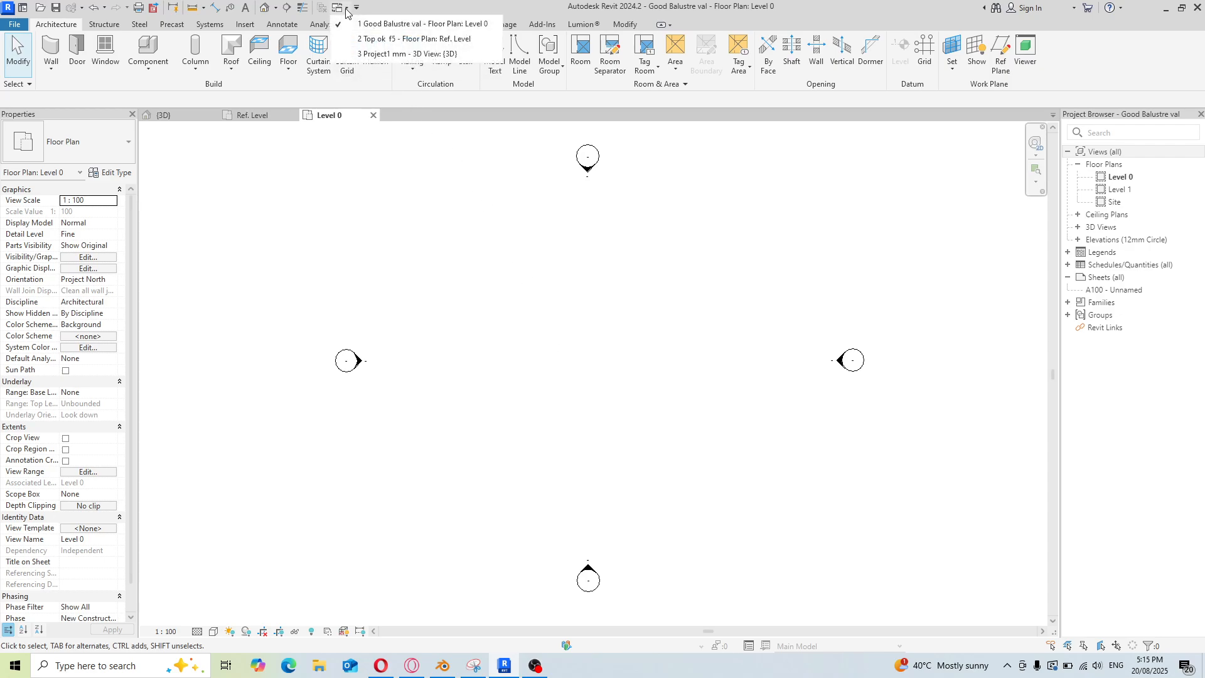
left_click(366, 40)
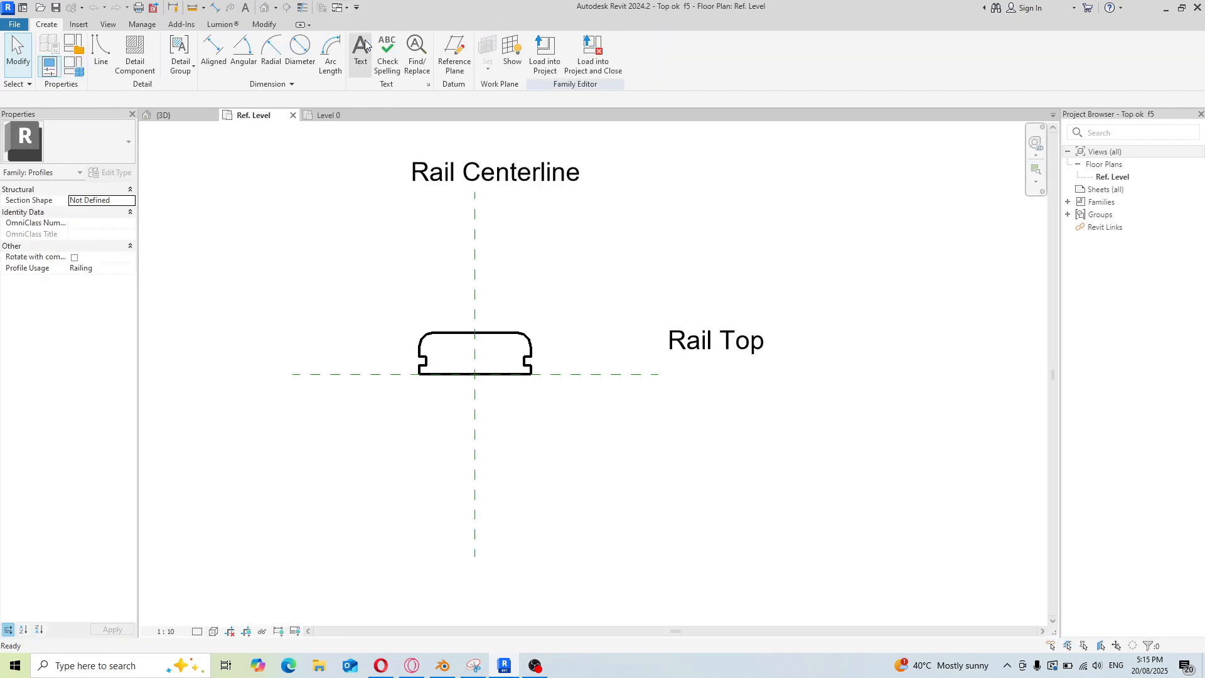
left_click(592, 63)
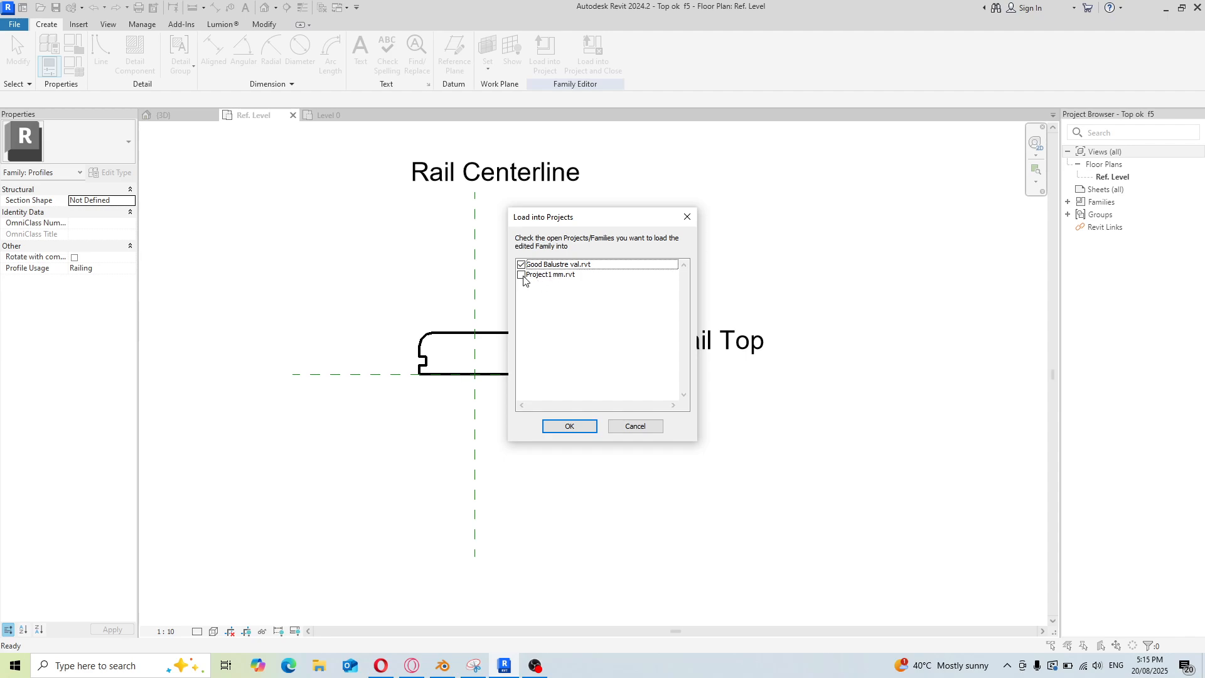
left_click(583, 428)
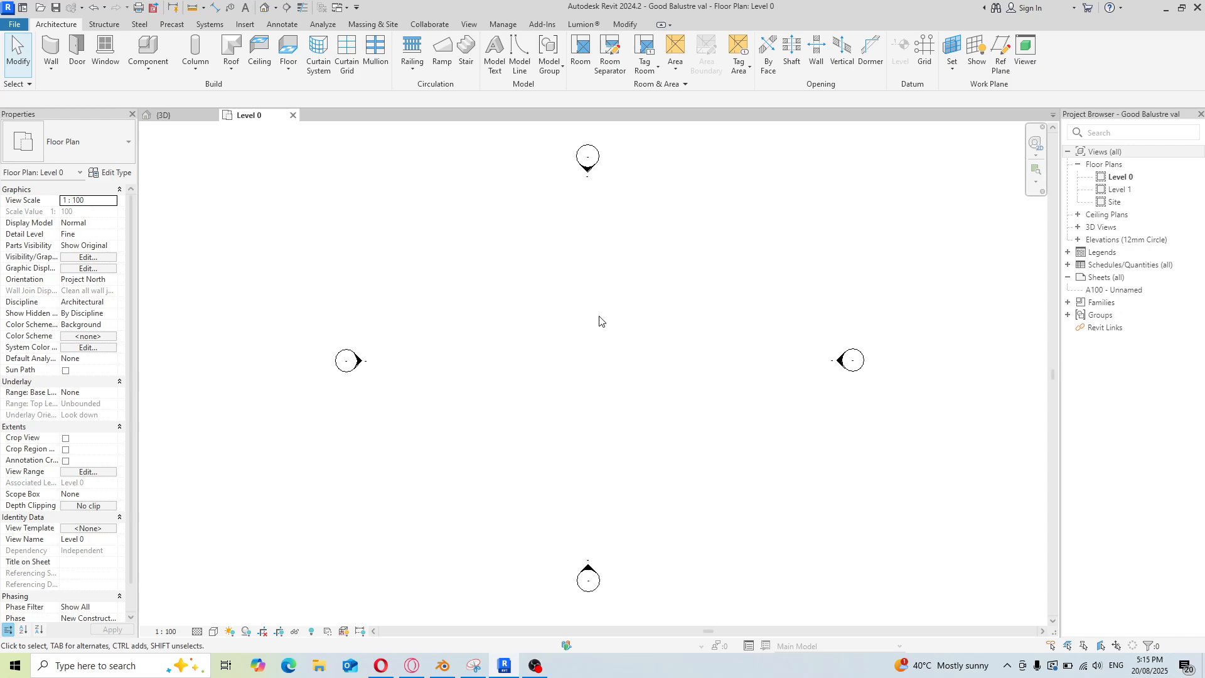
Start a railing, choose the 900mm railing type and duplicate it as a new type named Val balustre 03
left_click(413, 55)
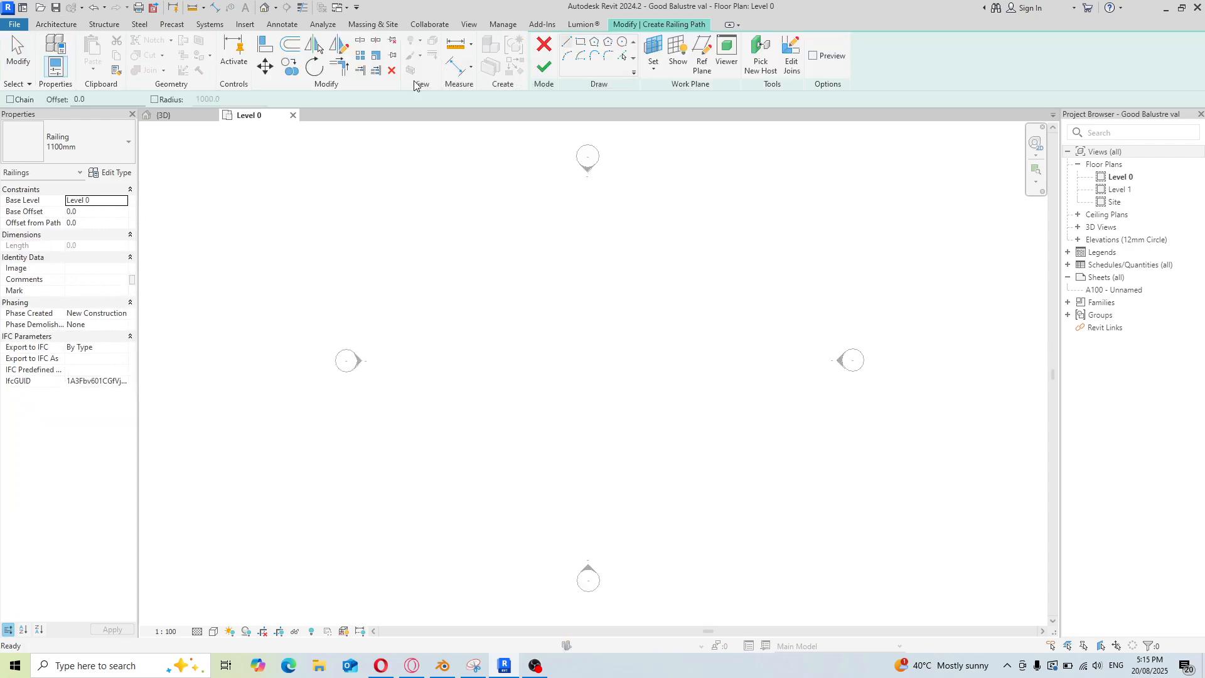
left_click(129, 143)
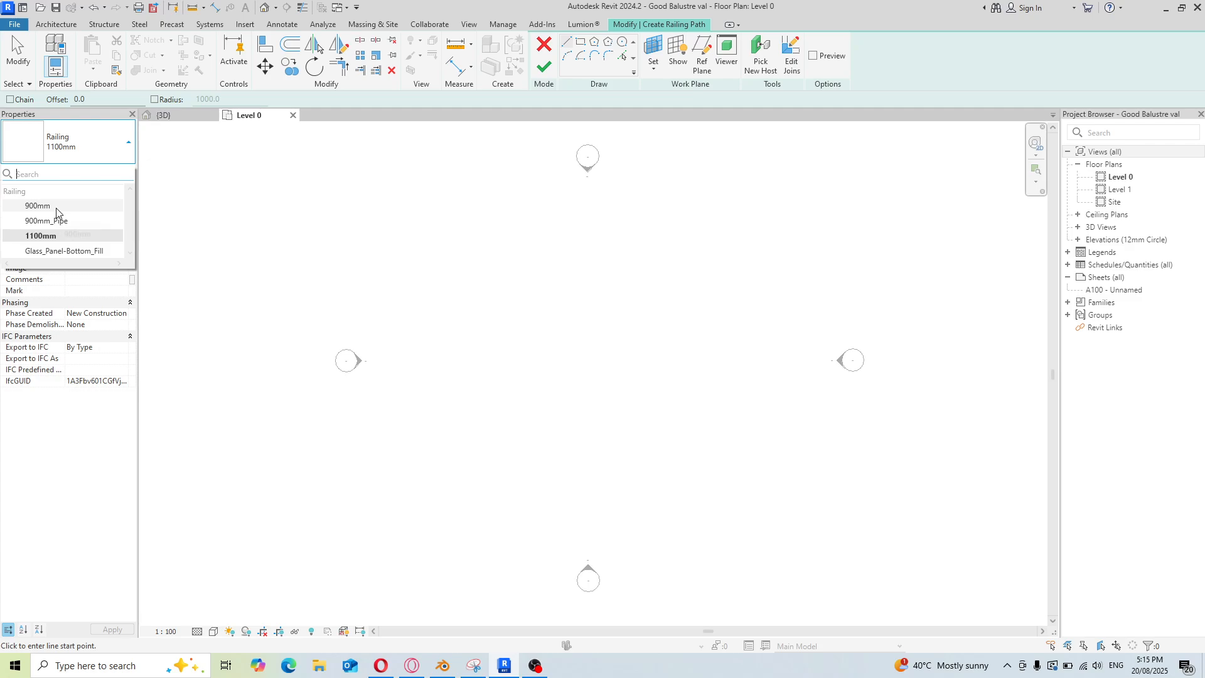
left_click(75, 206)
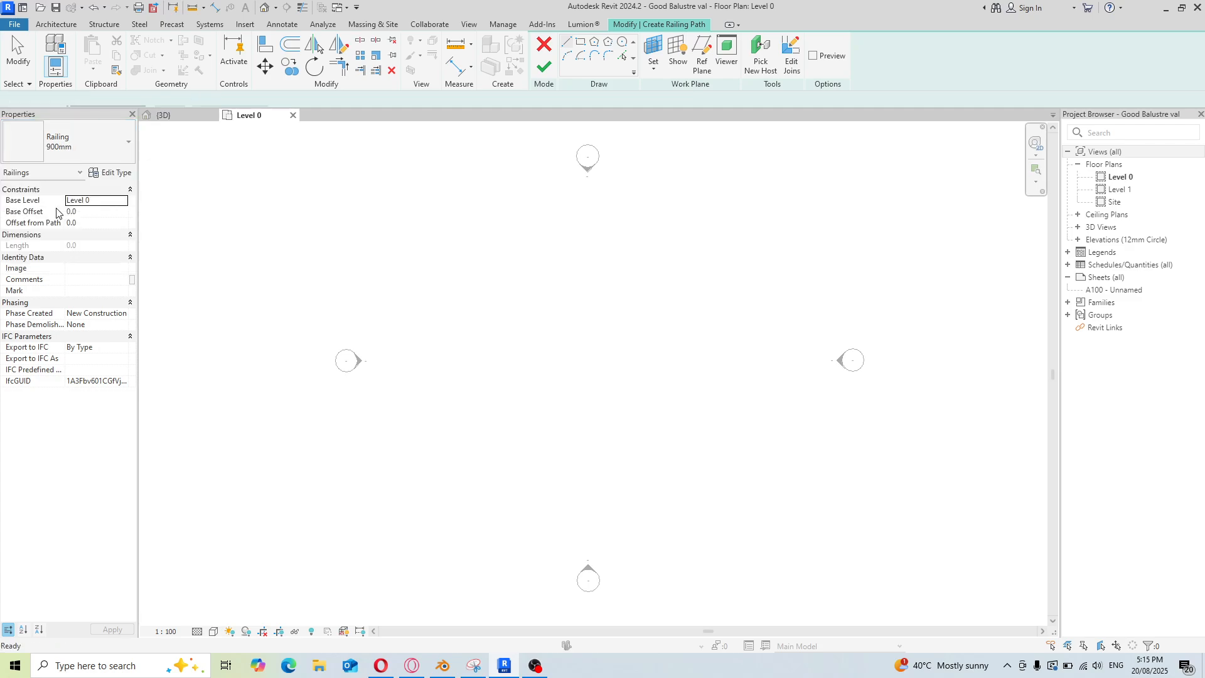
left_click(111, 173)
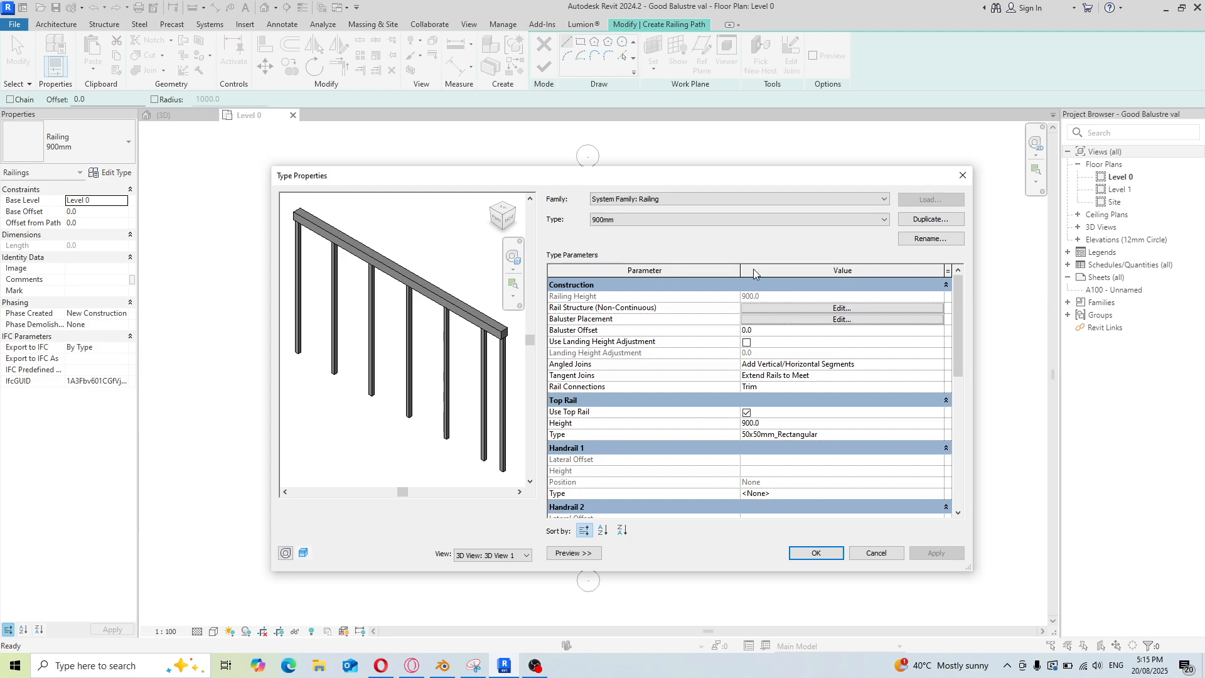
left_click(943, 224)
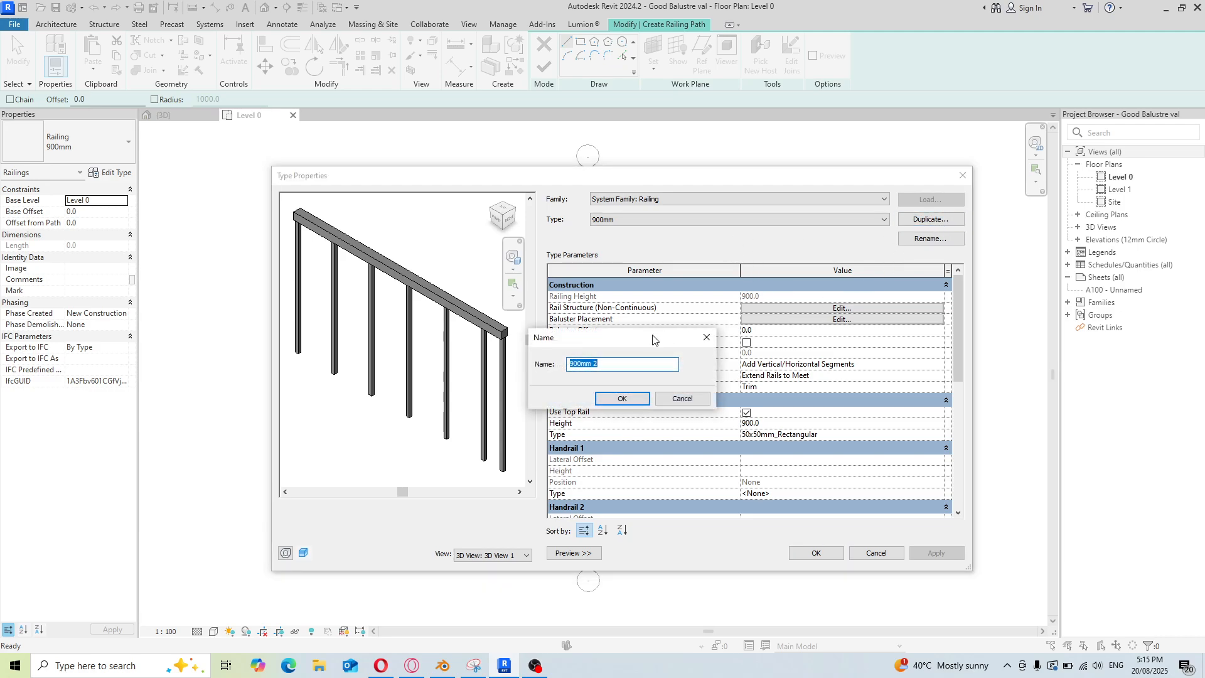
type("Val balustre 03")
left_click(622, 398)
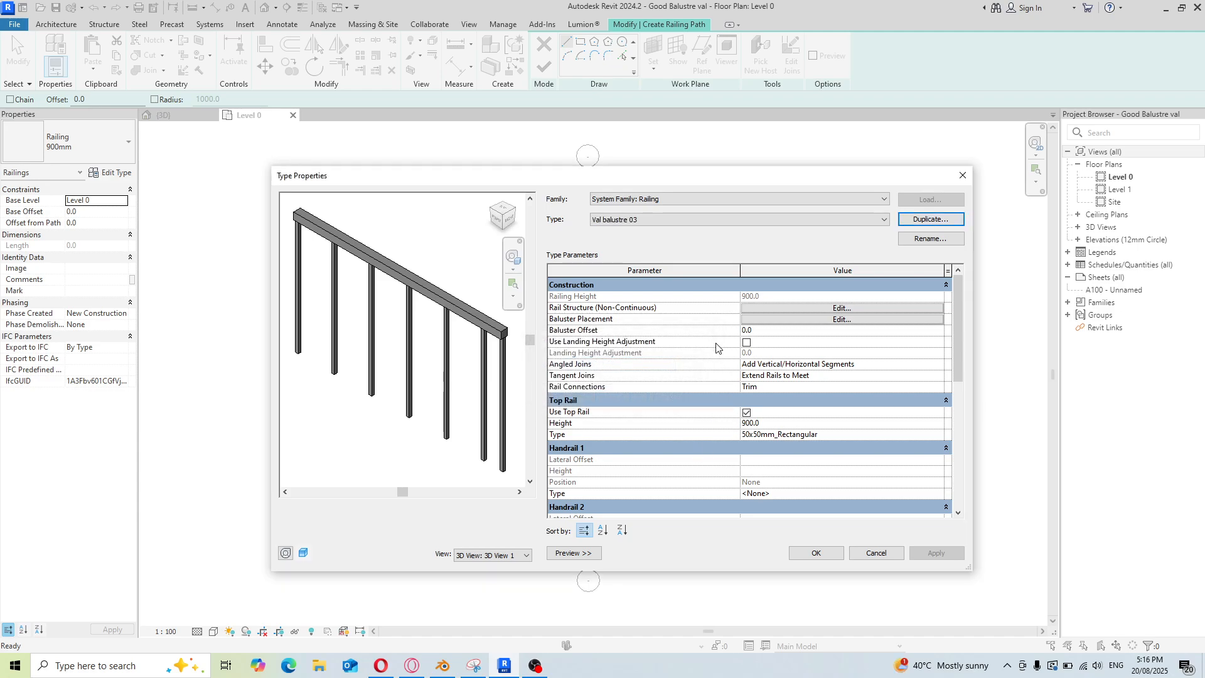
Open the rail structure and insert two rails named top and botton
left_click(840, 308)
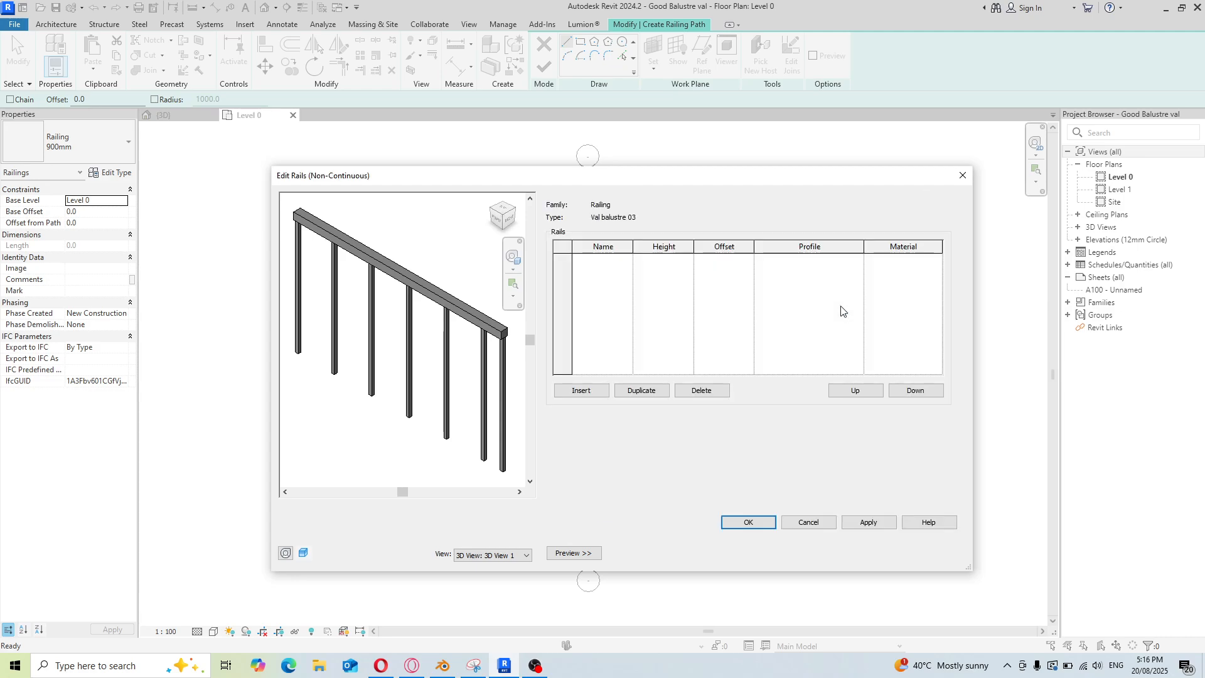
left_click(583, 391)
left_click(583, 391)
left_click(615, 257)
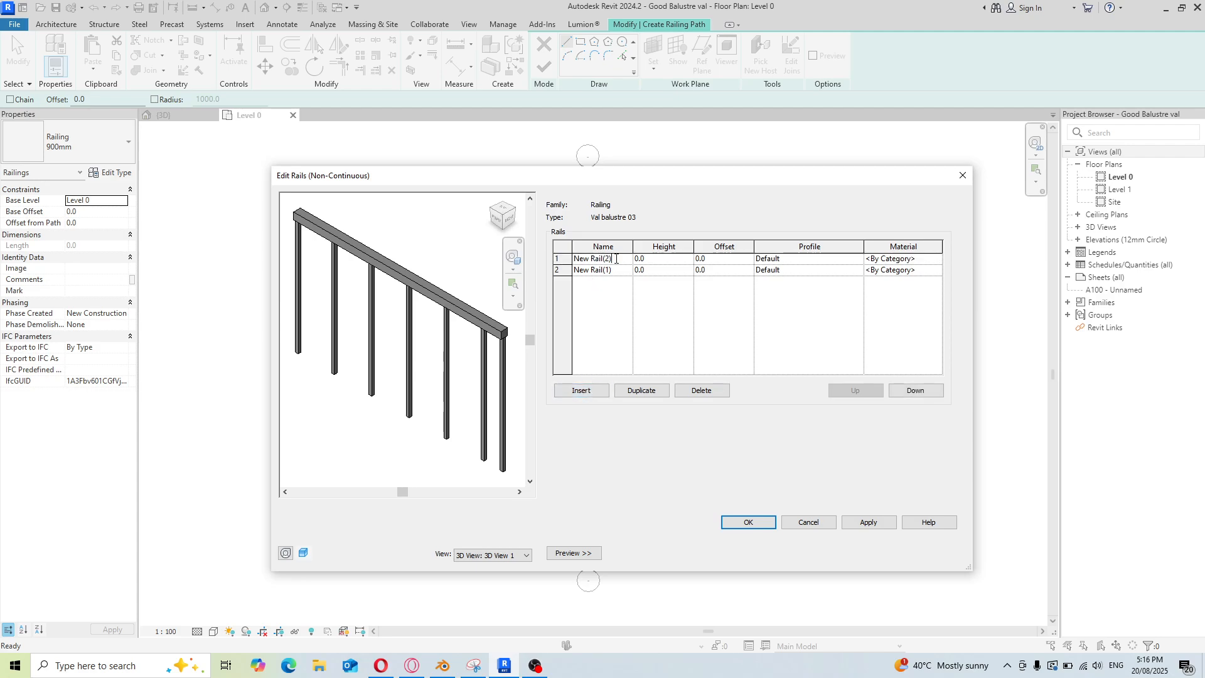
left_click_drag(616, 258, 553, 270)
type("top")
left_click(553, 270)
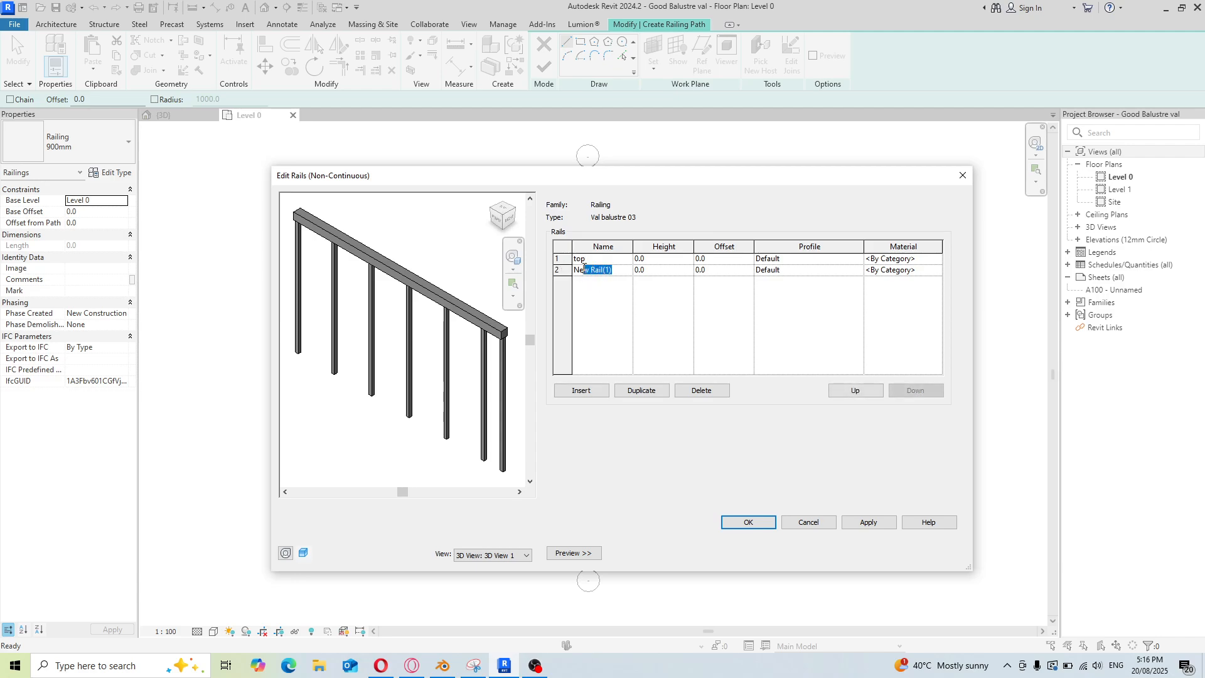
type("botton")
Set the top rail's height to 600
left_click(689, 258)
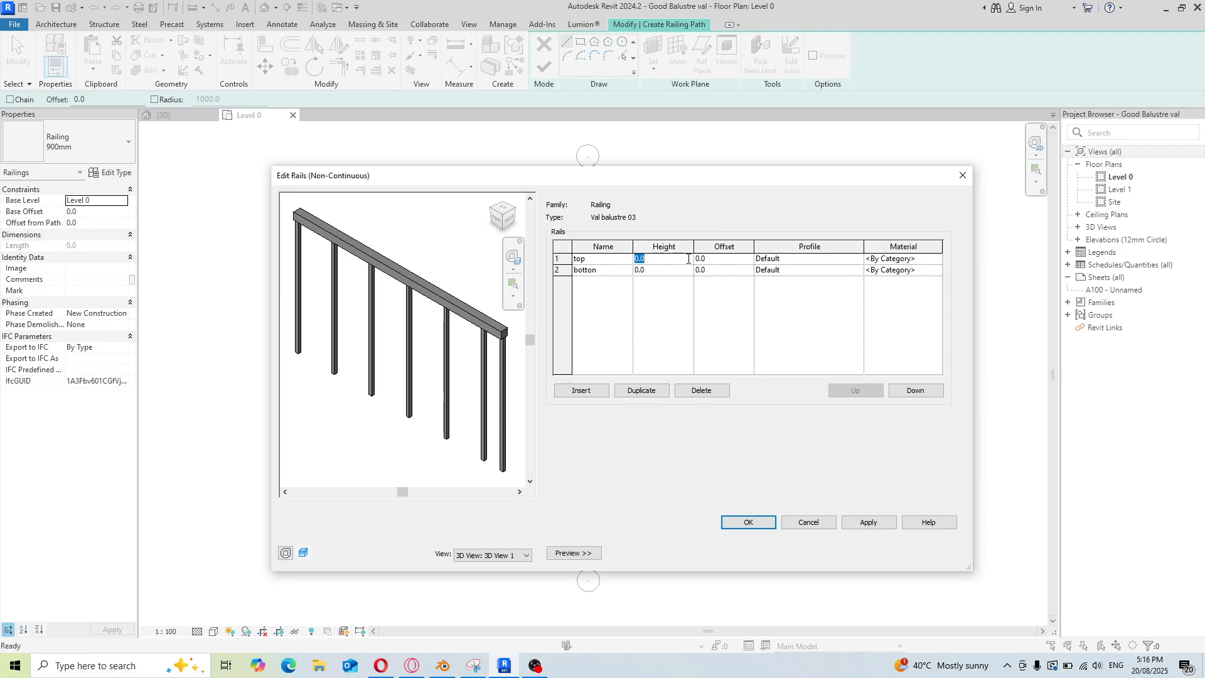
type("600")
Set the top rail's profile to Top ok f5 : Top ok f5 and the botton rail's profile to botton ok f6 : botton ok f6
left_click(828, 262)
left_click(858, 260)
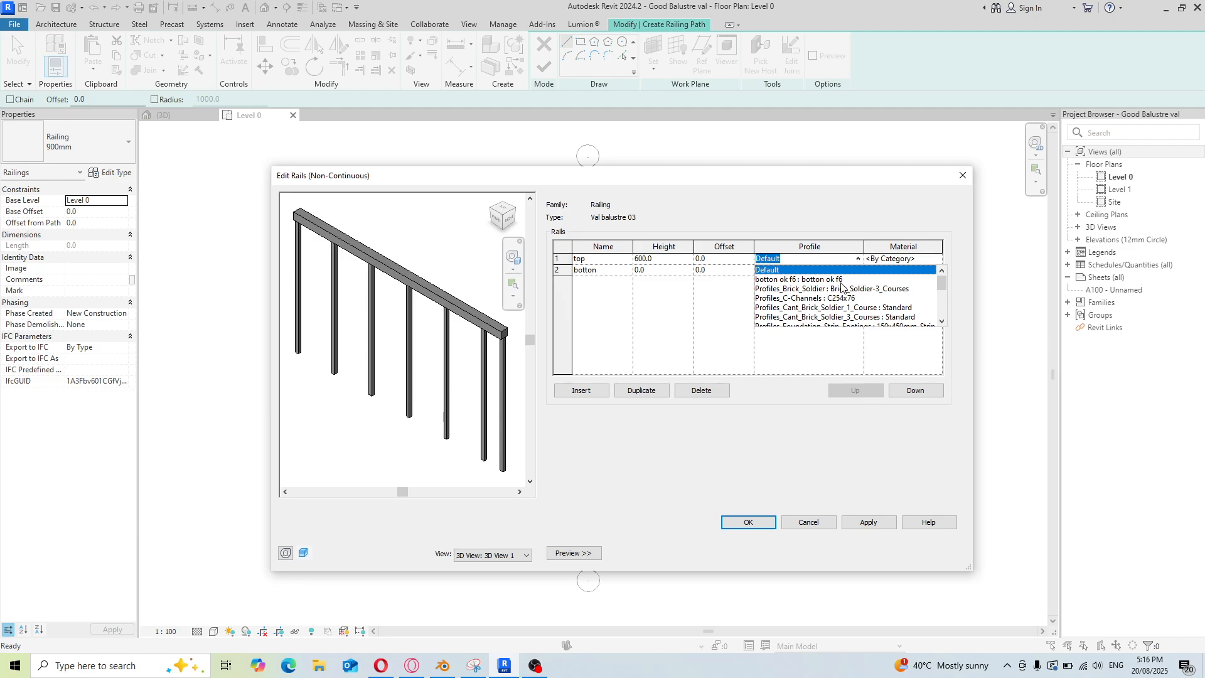
left_click_drag(939, 284, 942, 309)
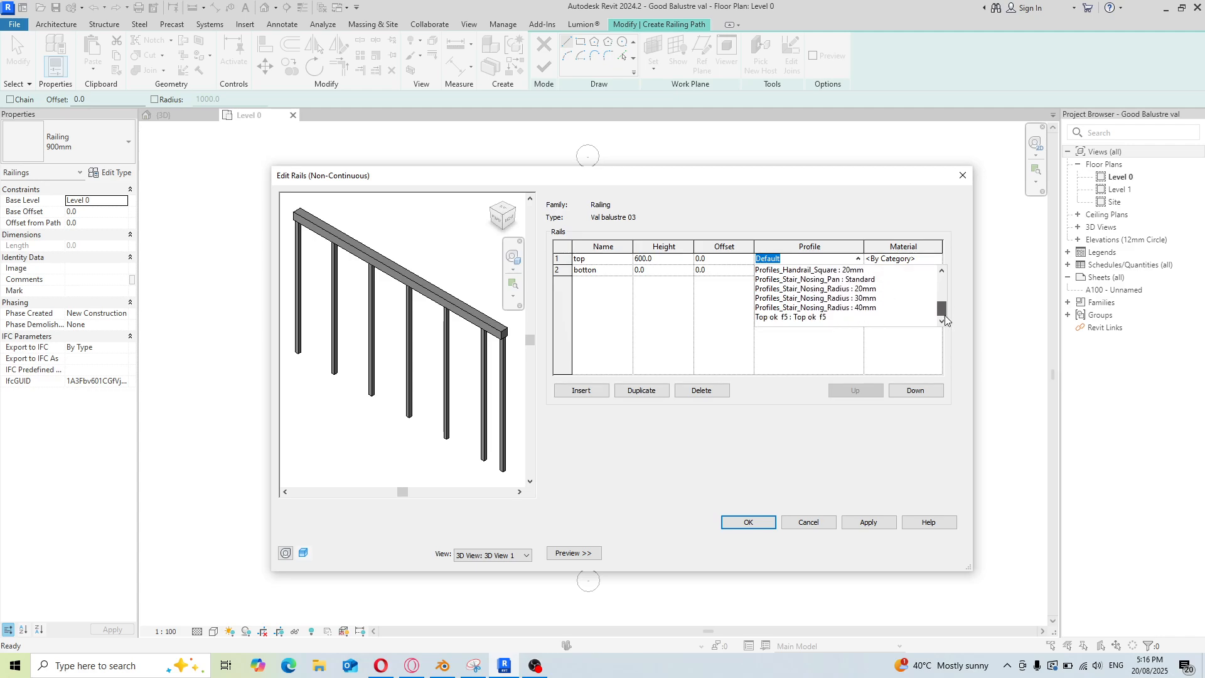
left_click(820, 318)
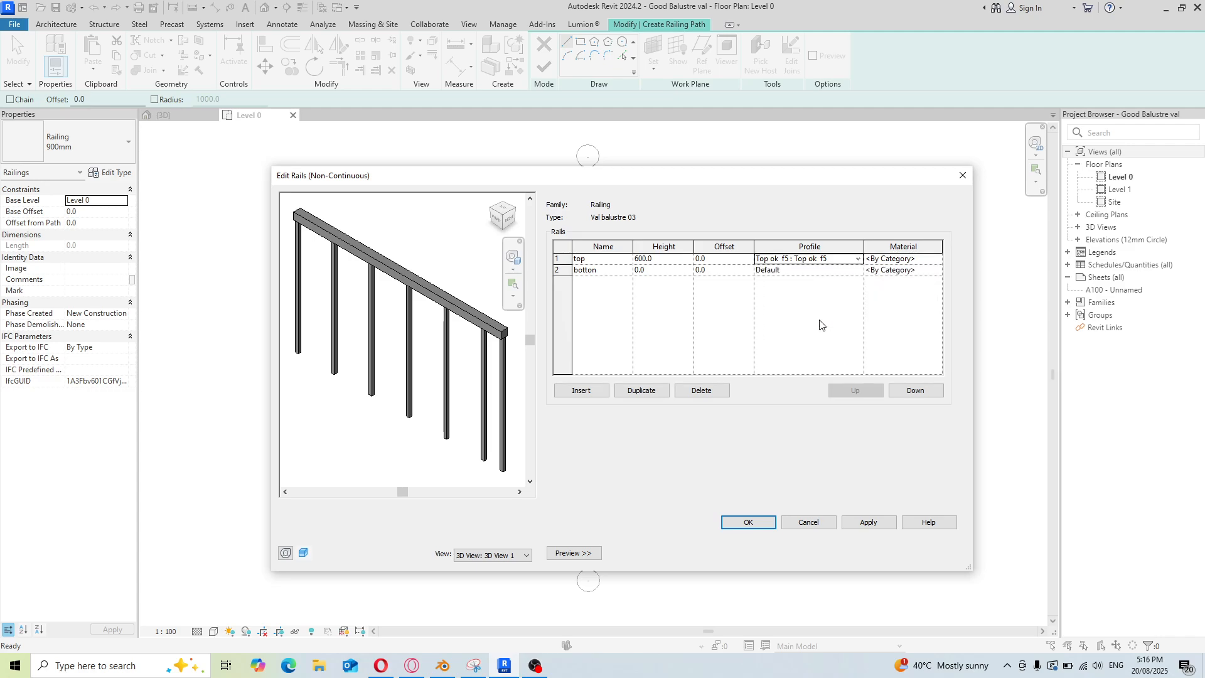
left_click(857, 271)
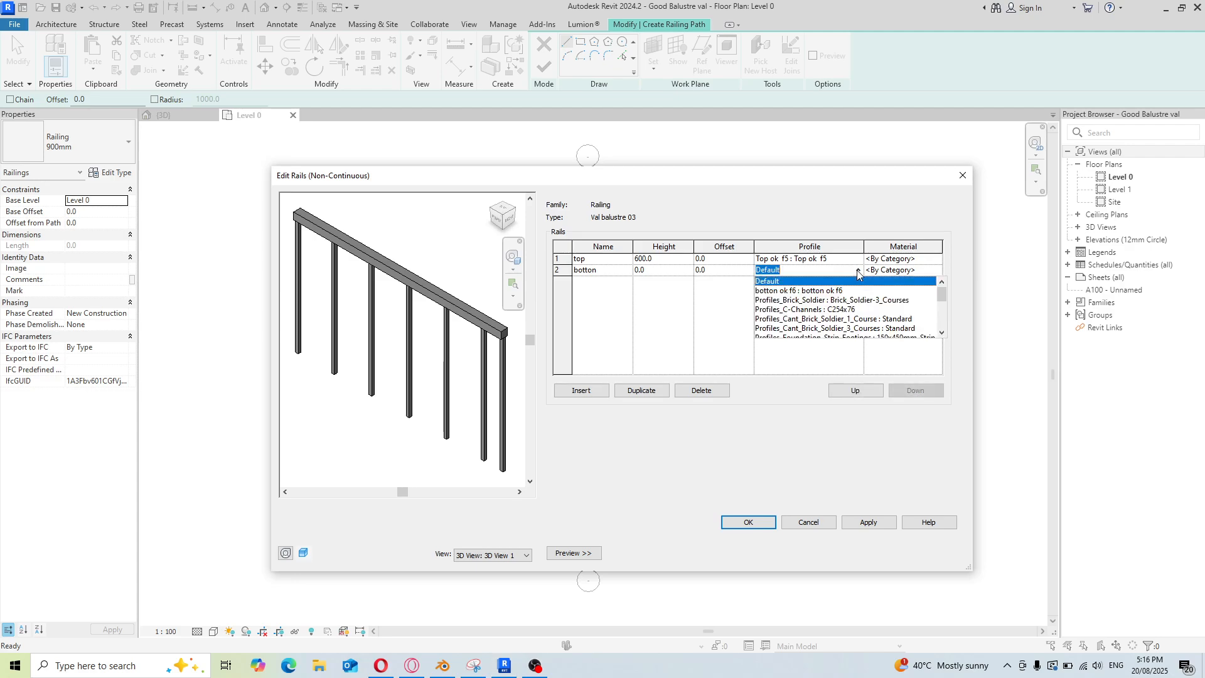
left_click(826, 295)
Give the top rail the Analytical Panels material, replacing its appearance with the Coarse Polished - White stone asset
left_click(935, 259)
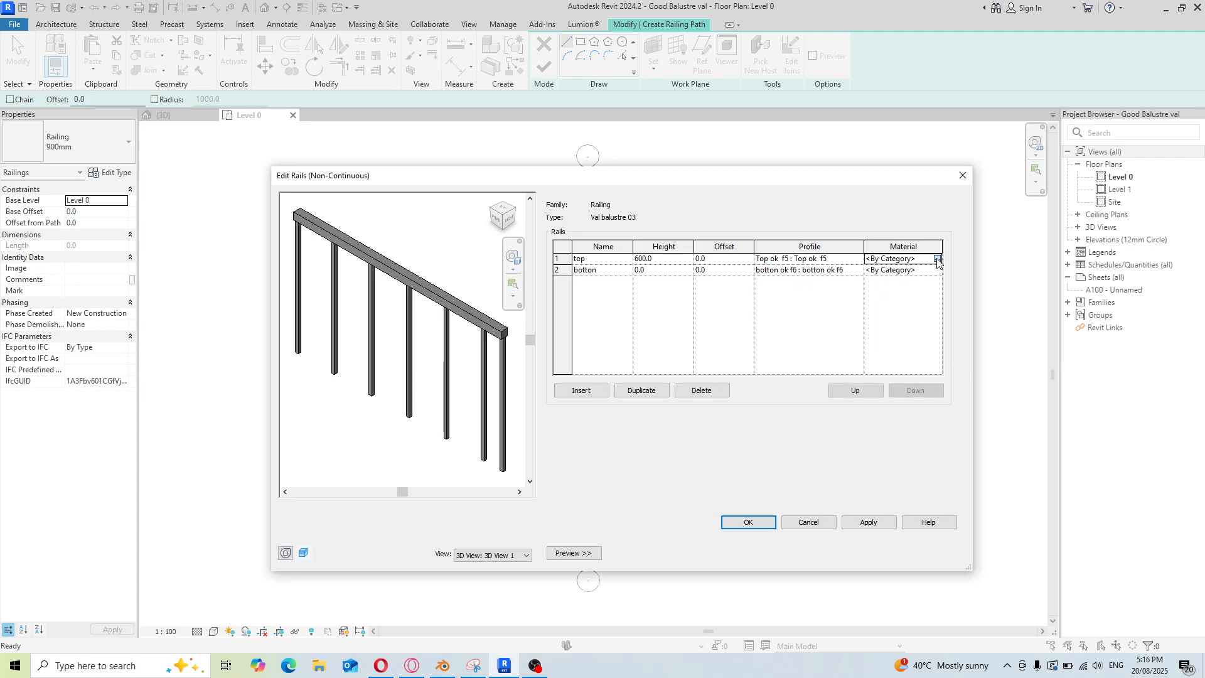
left_click(934, 259)
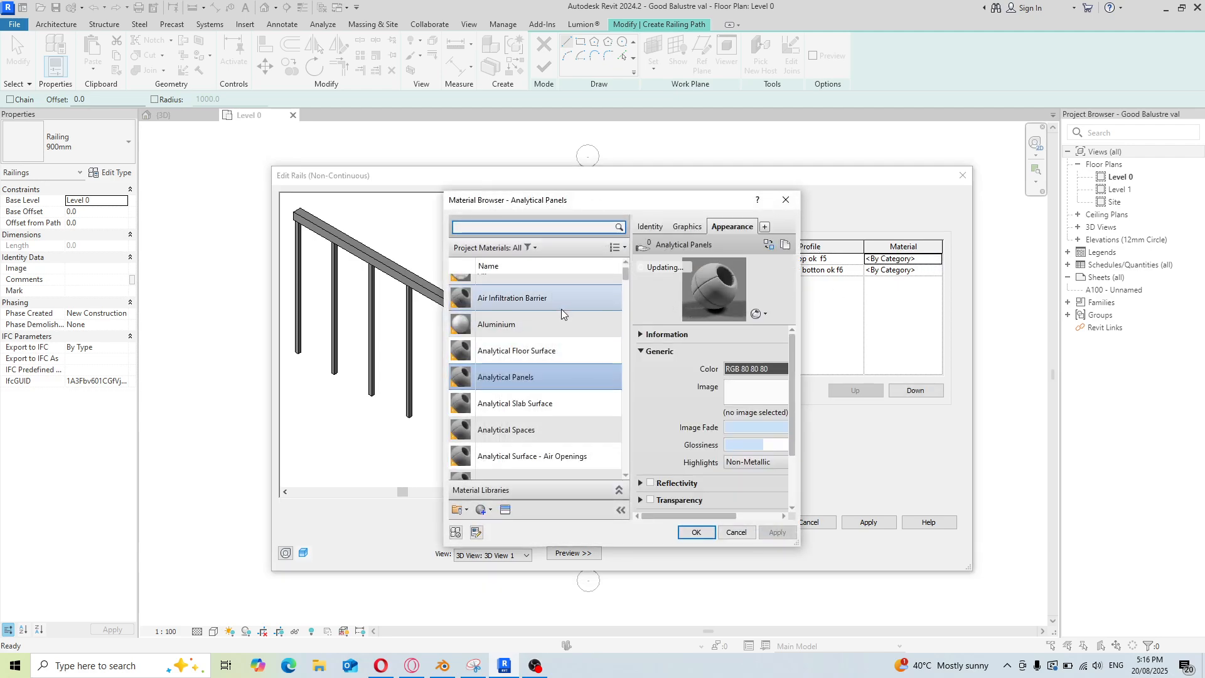
scroll(514, 301, "down", 1)
left_click(505, 510)
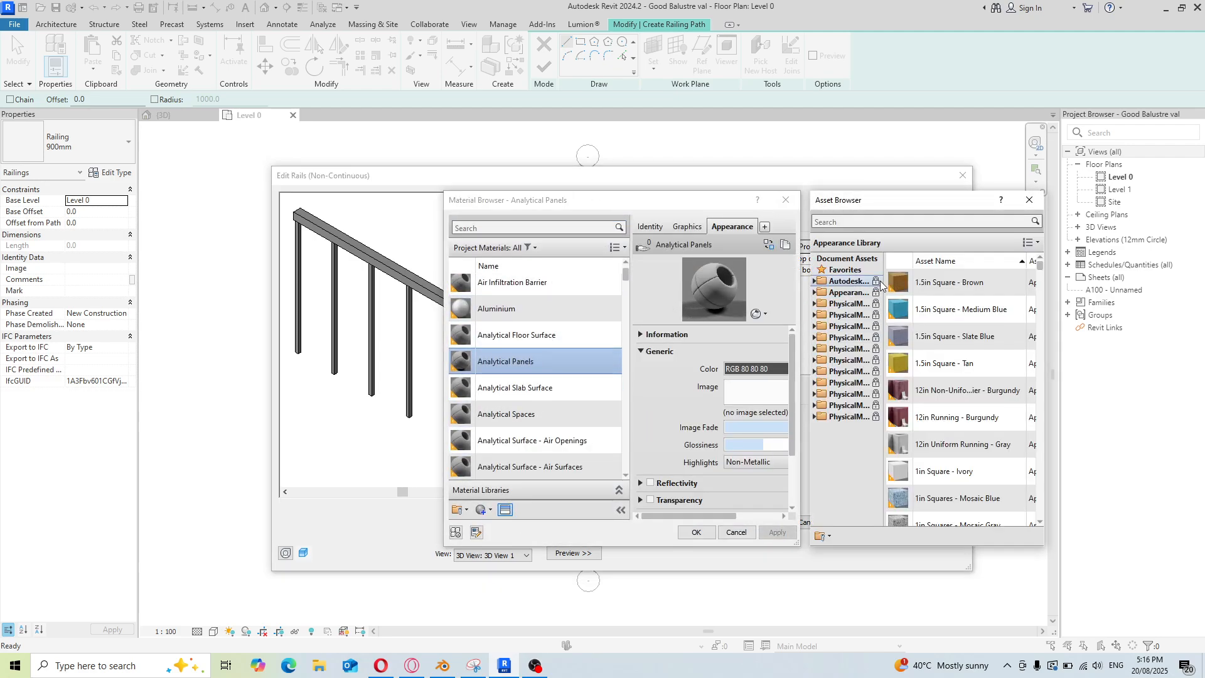
left_click(813, 283)
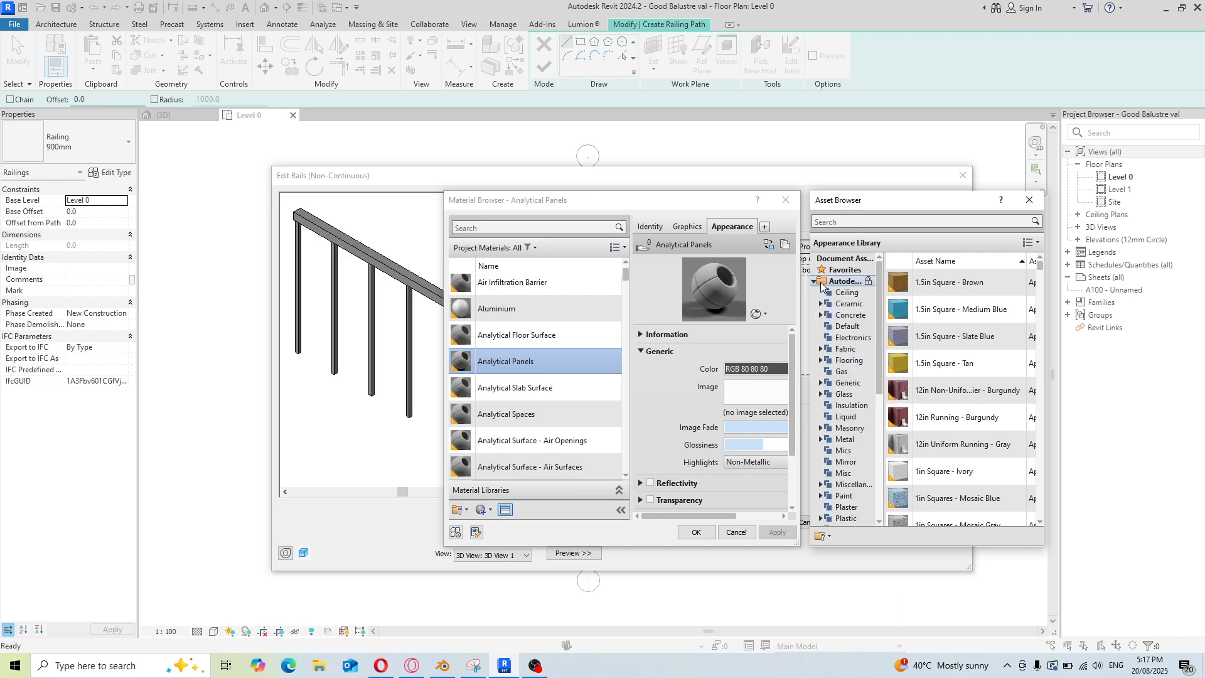
left_click(819, 282)
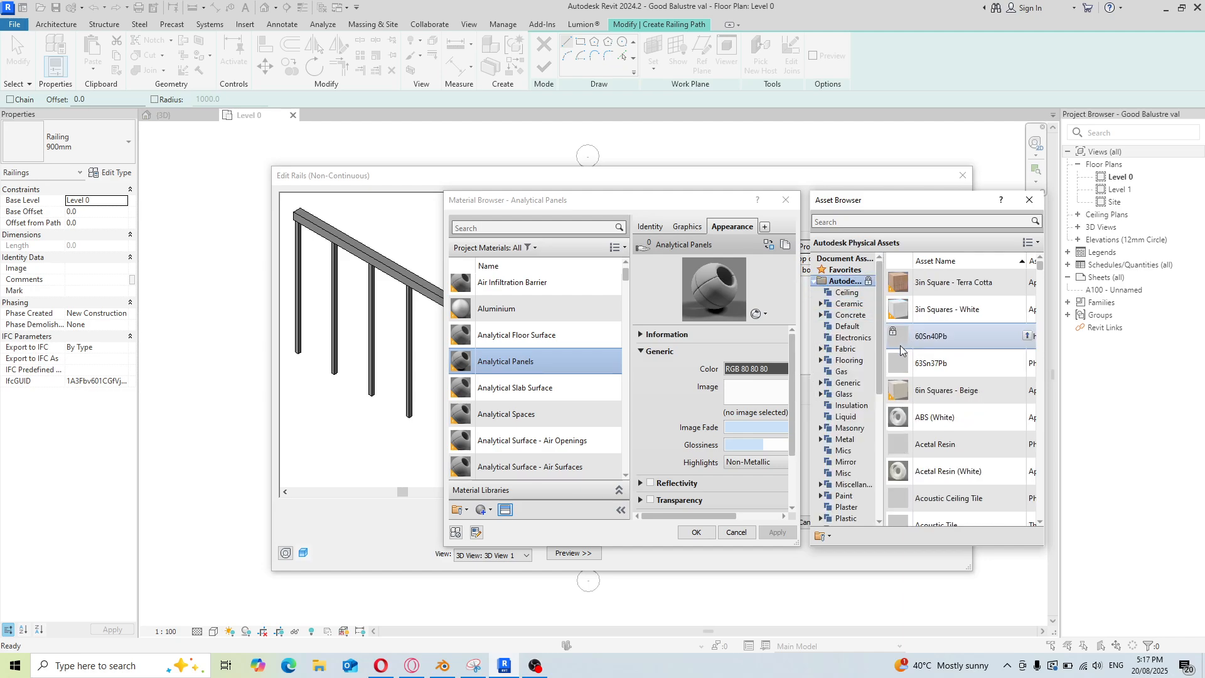
left_click_drag(879, 331, 877, 404)
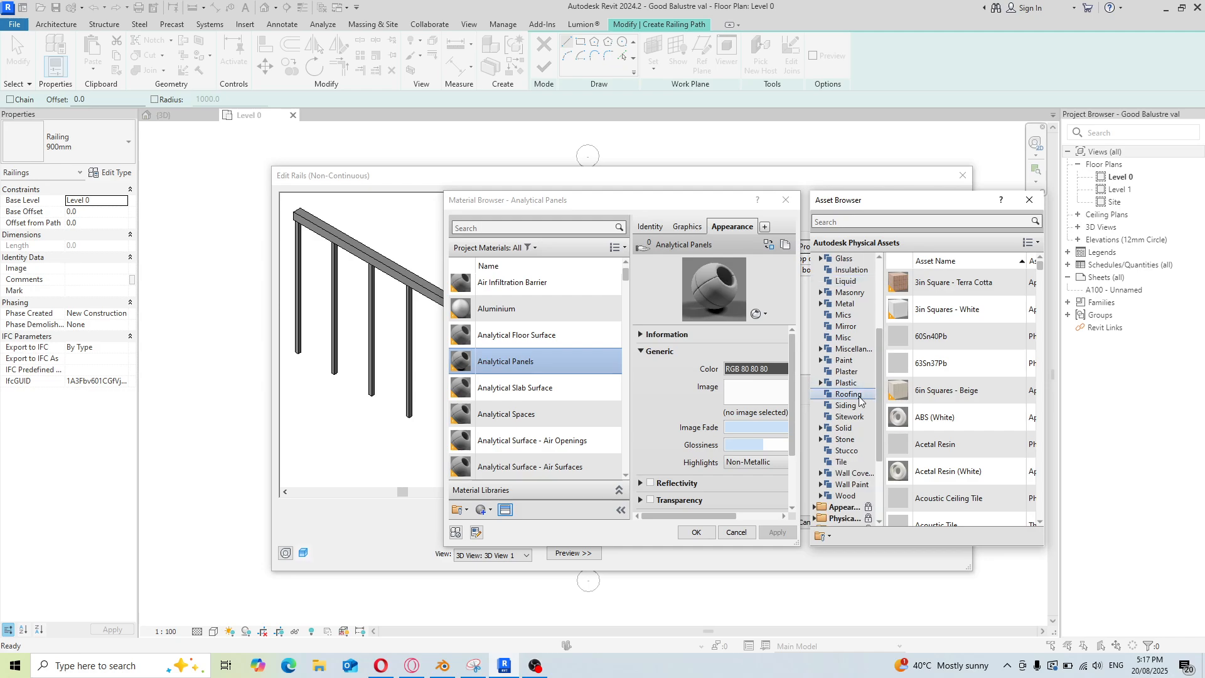
left_click(849, 441)
mouse_move(928, 282)
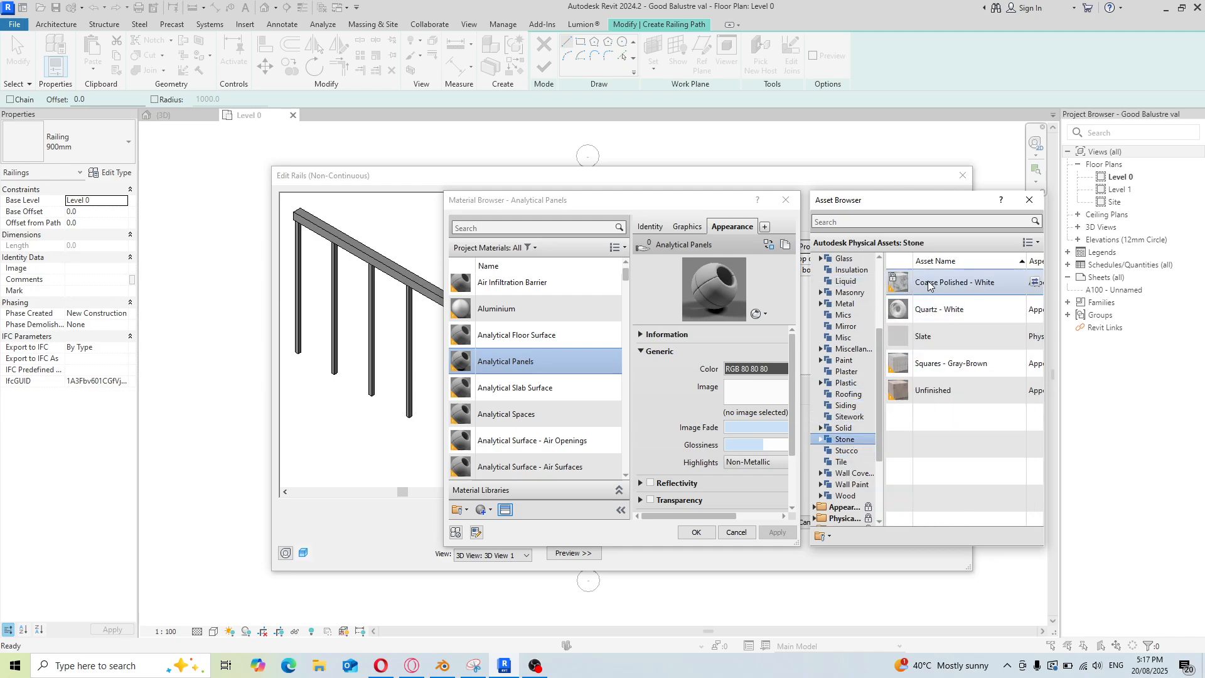
left_click(1034, 282)
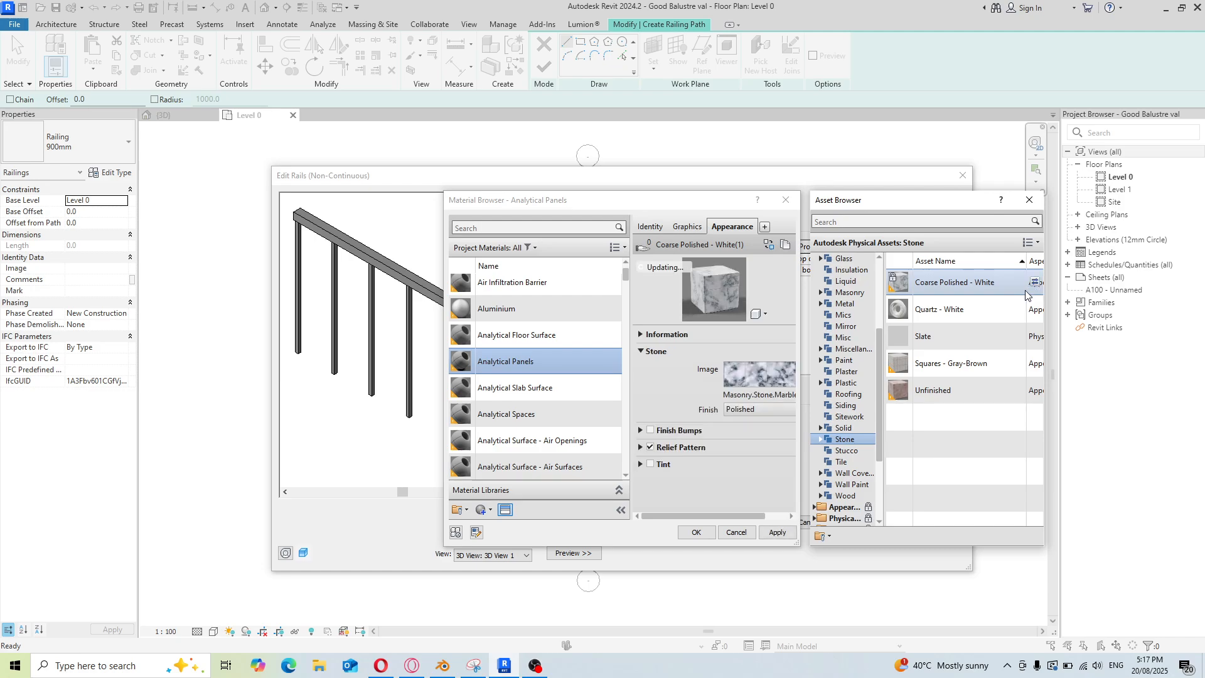
left_click(778, 532)
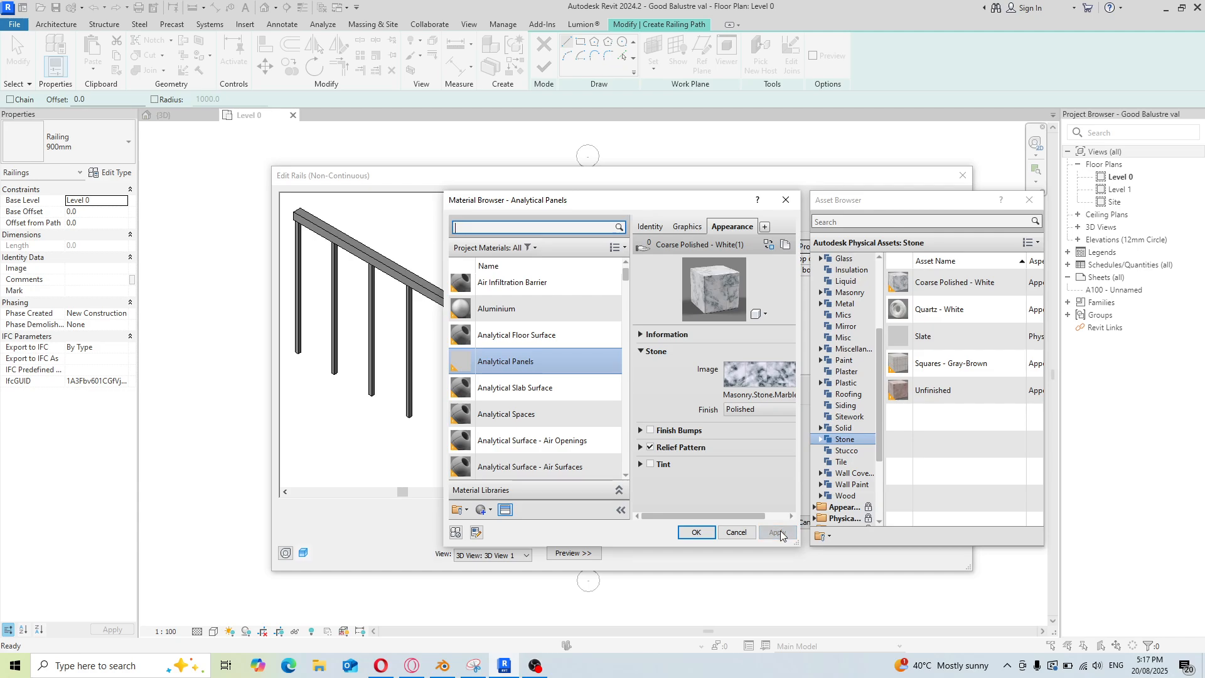
left_click(697, 532)
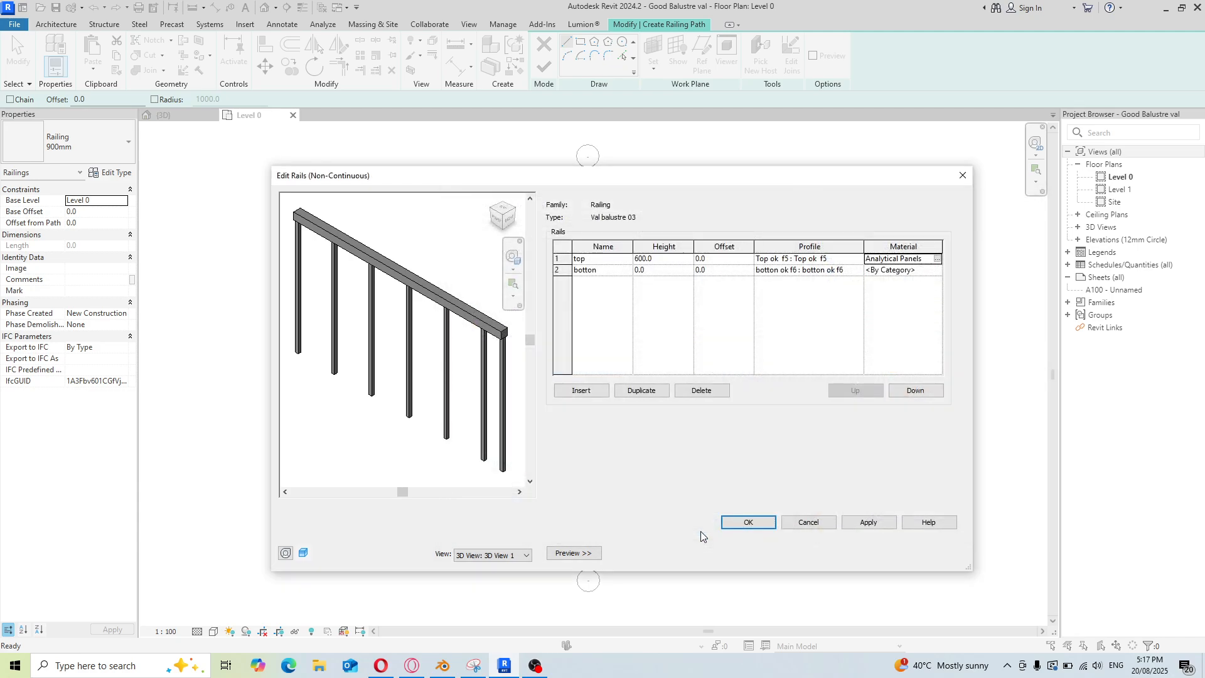
Give the botton rail the Analytical Panels material and apply the rail structure
left_click(939, 271)
left_click(937, 269)
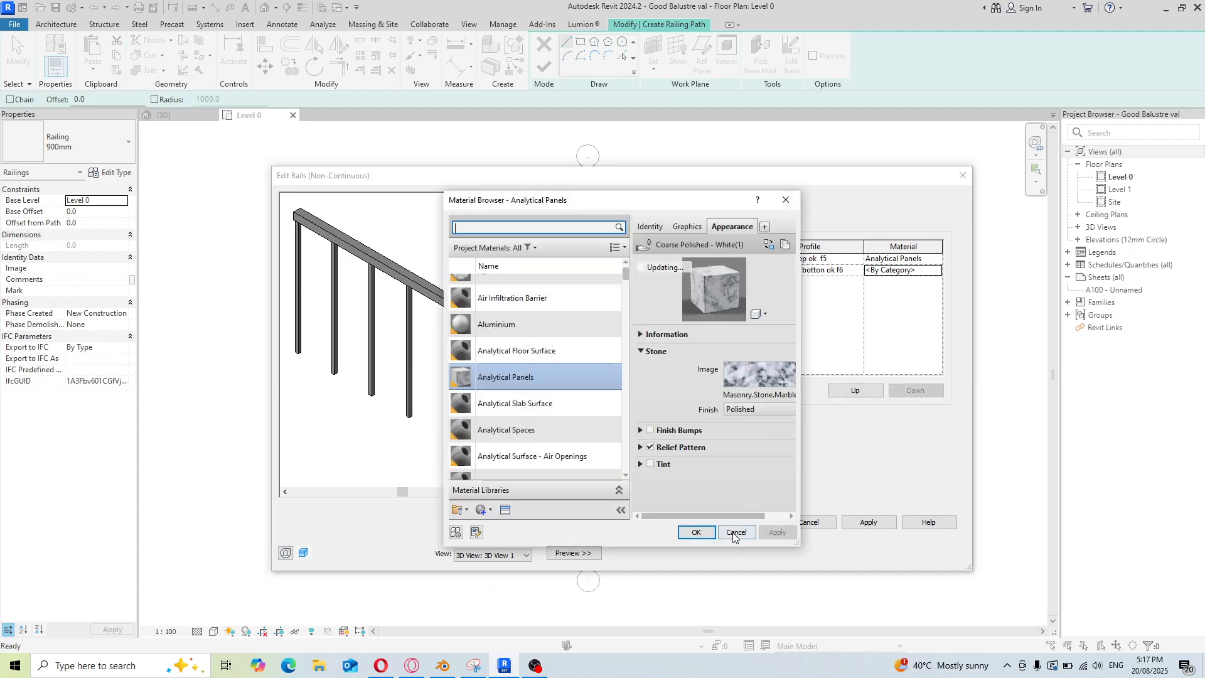
left_click(698, 532)
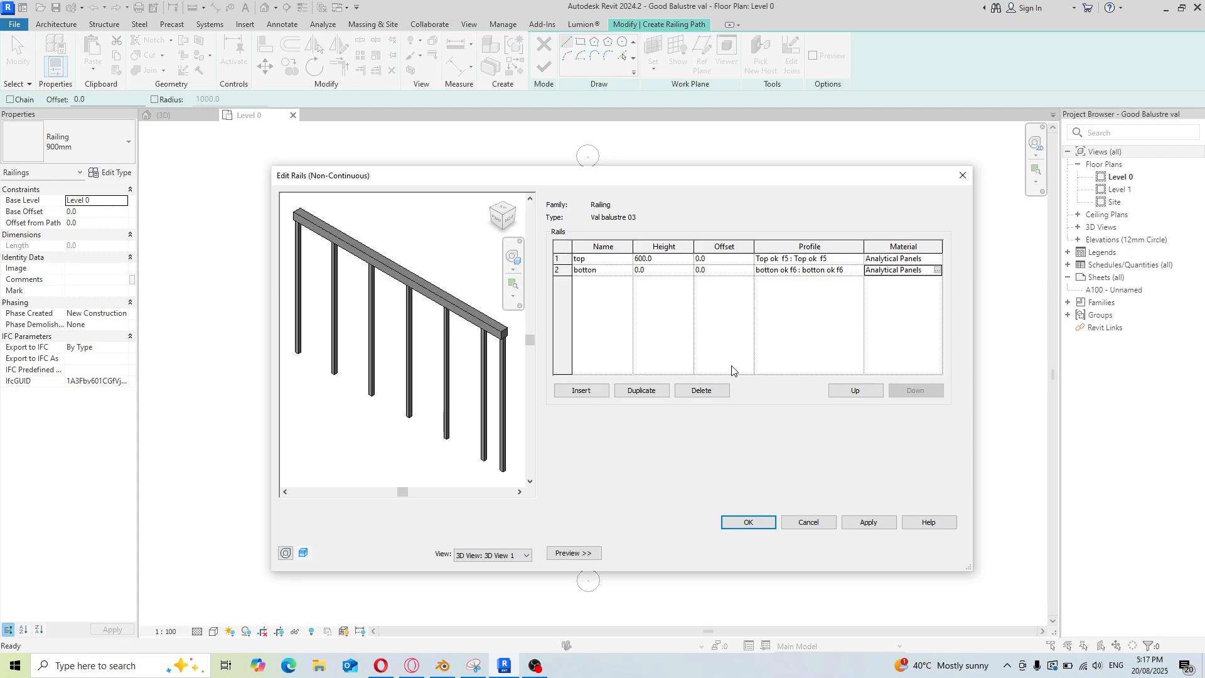
left_click(869, 522)
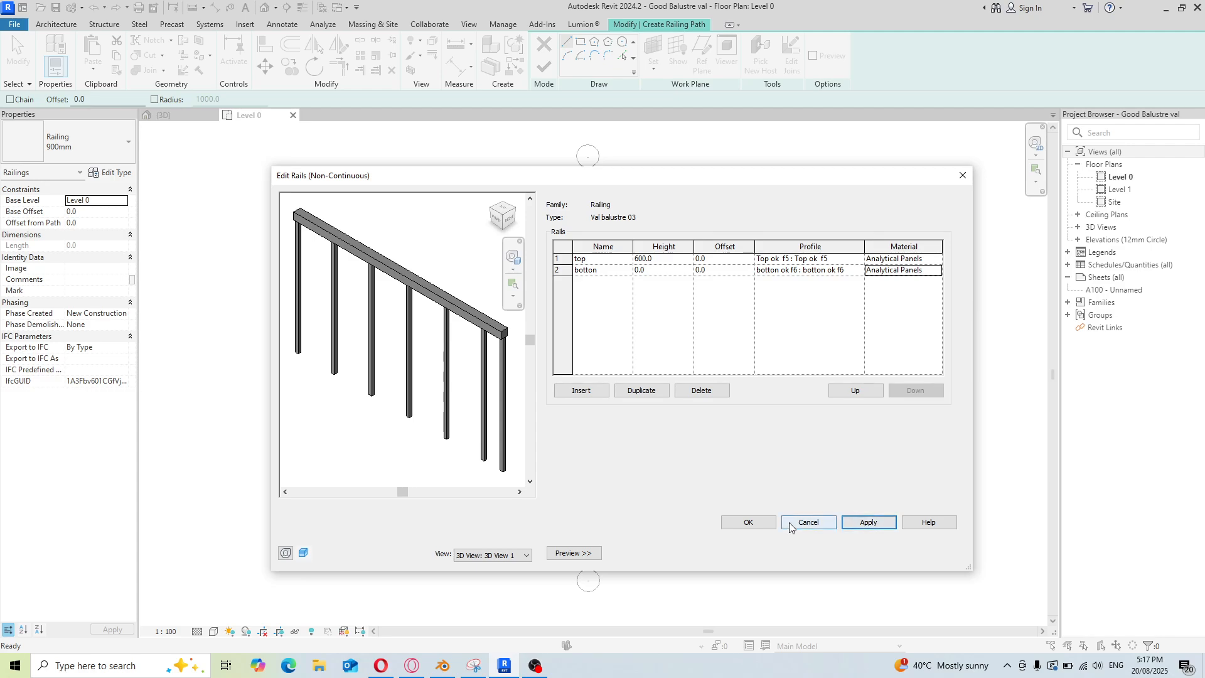
Confirm the rail structure edits, then reopen the rail structure once more to review it and close it again
left_click(748, 522)
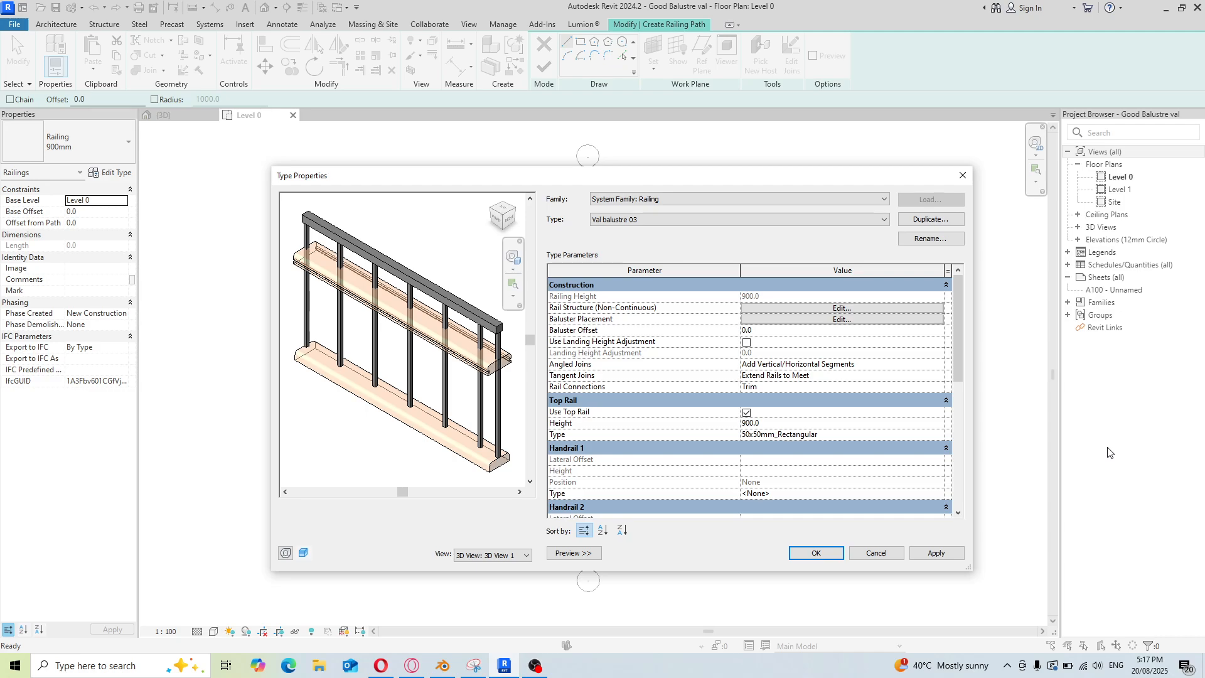
left_click(840, 308)
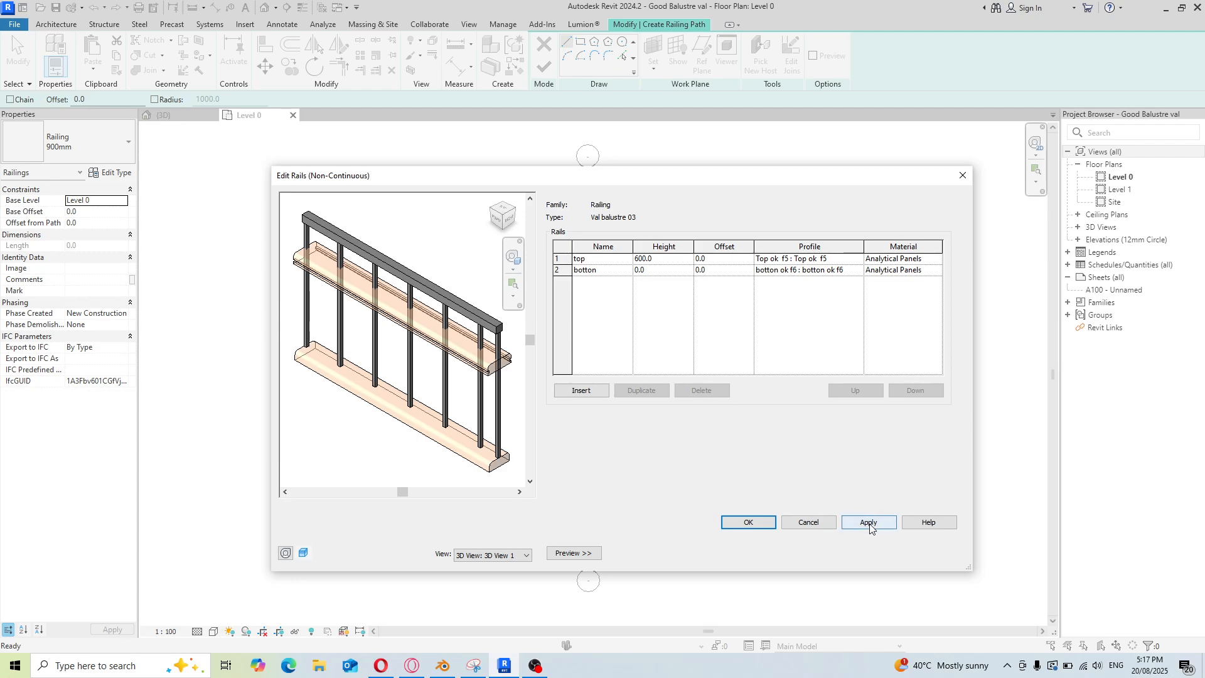
left_click(754, 523)
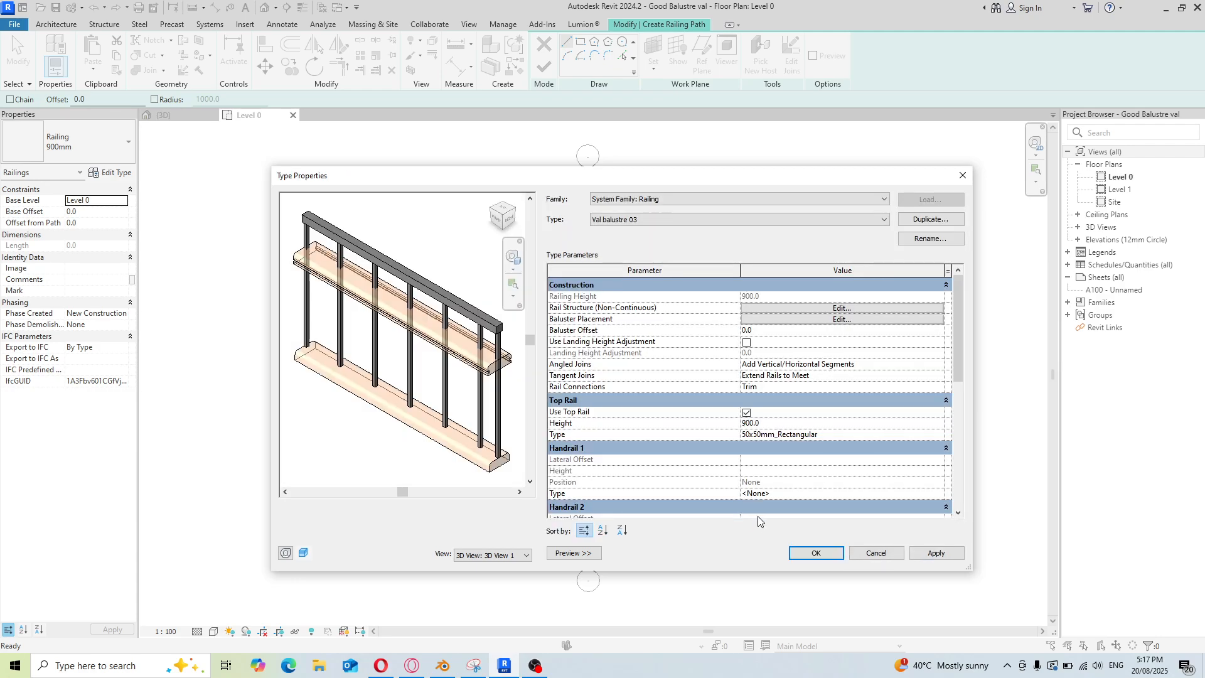
Set the regular baluster to Balustre 04 : Balustre 04, with its base on the botton rail and its top at the top rail
left_click(840, 320)
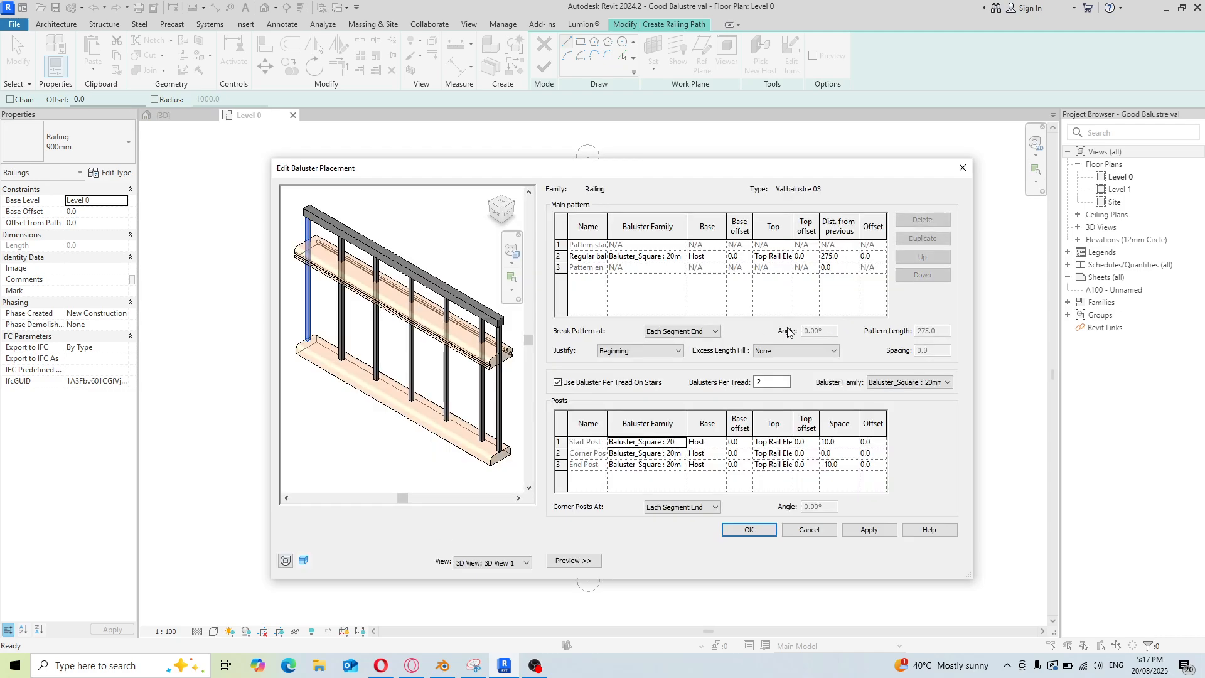
left_click(684, 257)
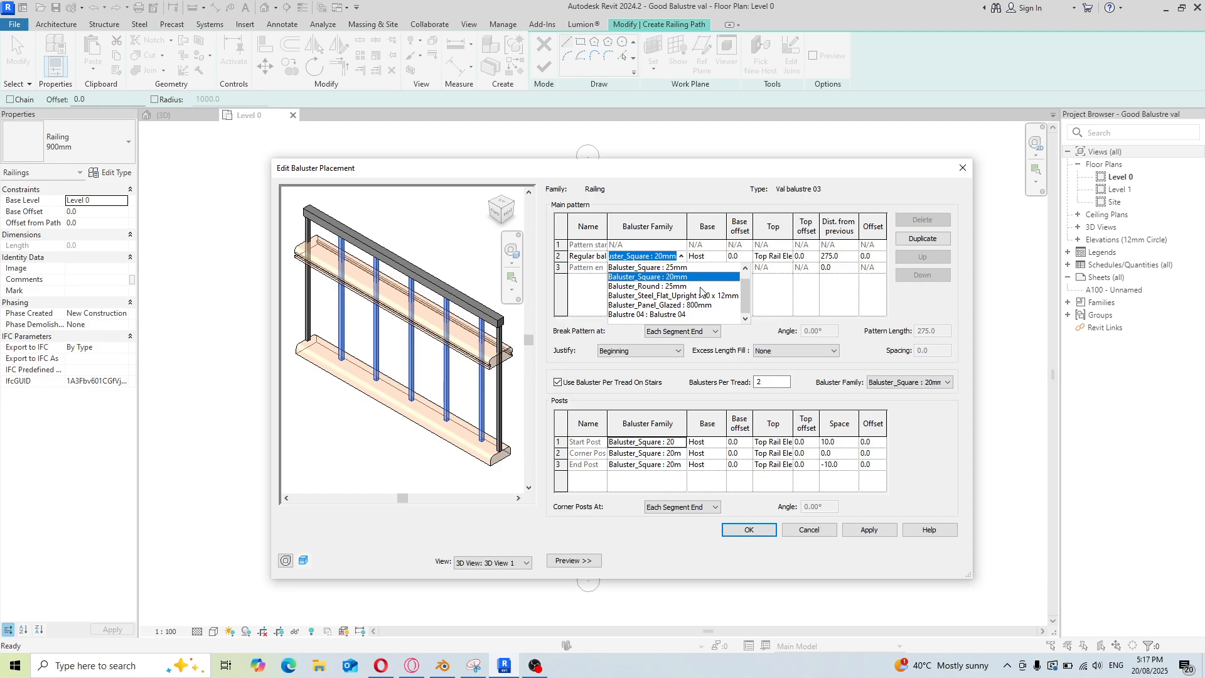
left_click(671, 314)
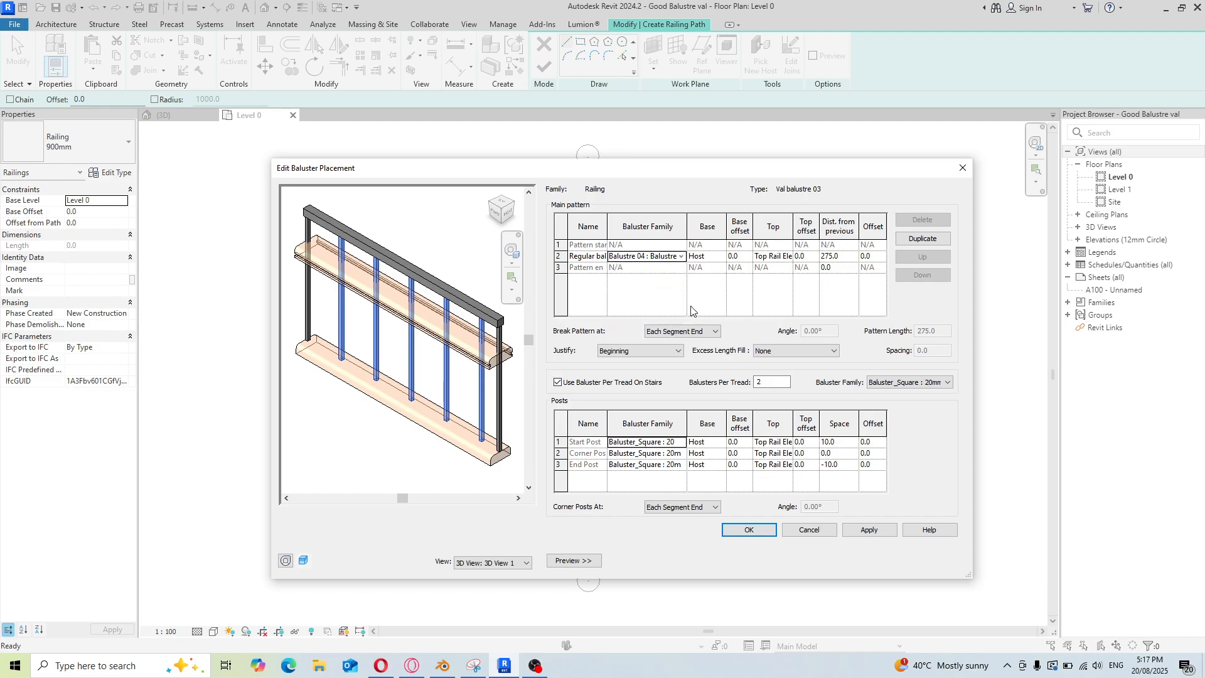
left_click(723, 258)
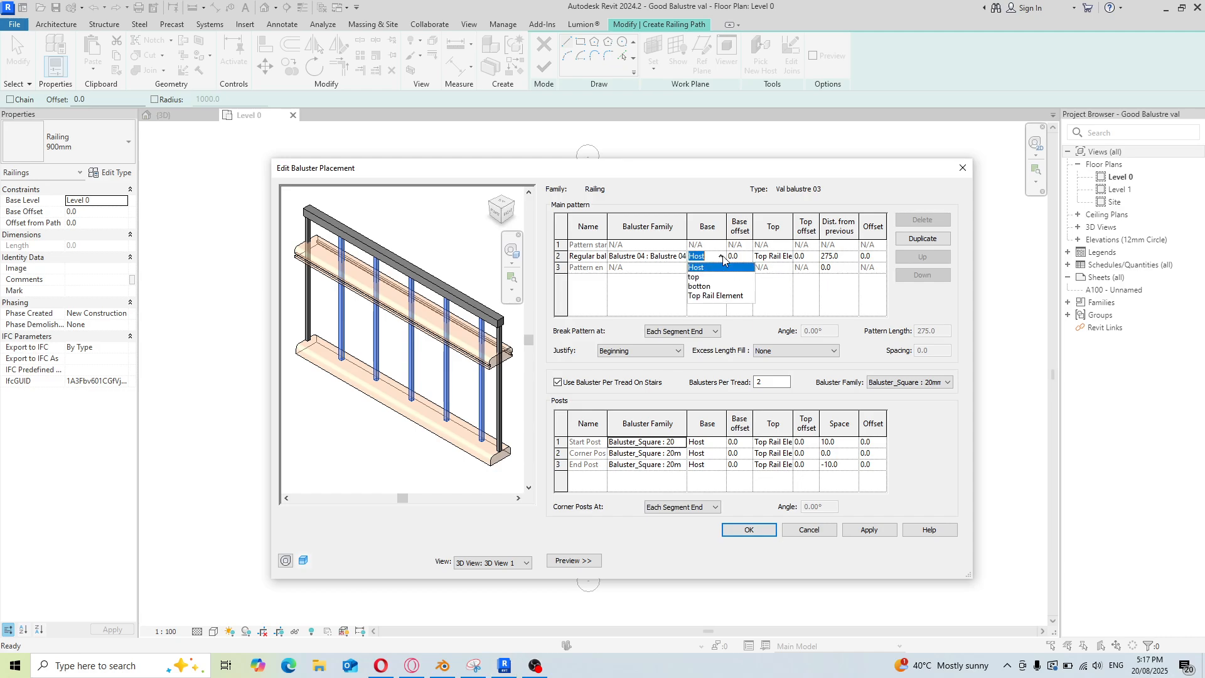
left_click(704, 286)
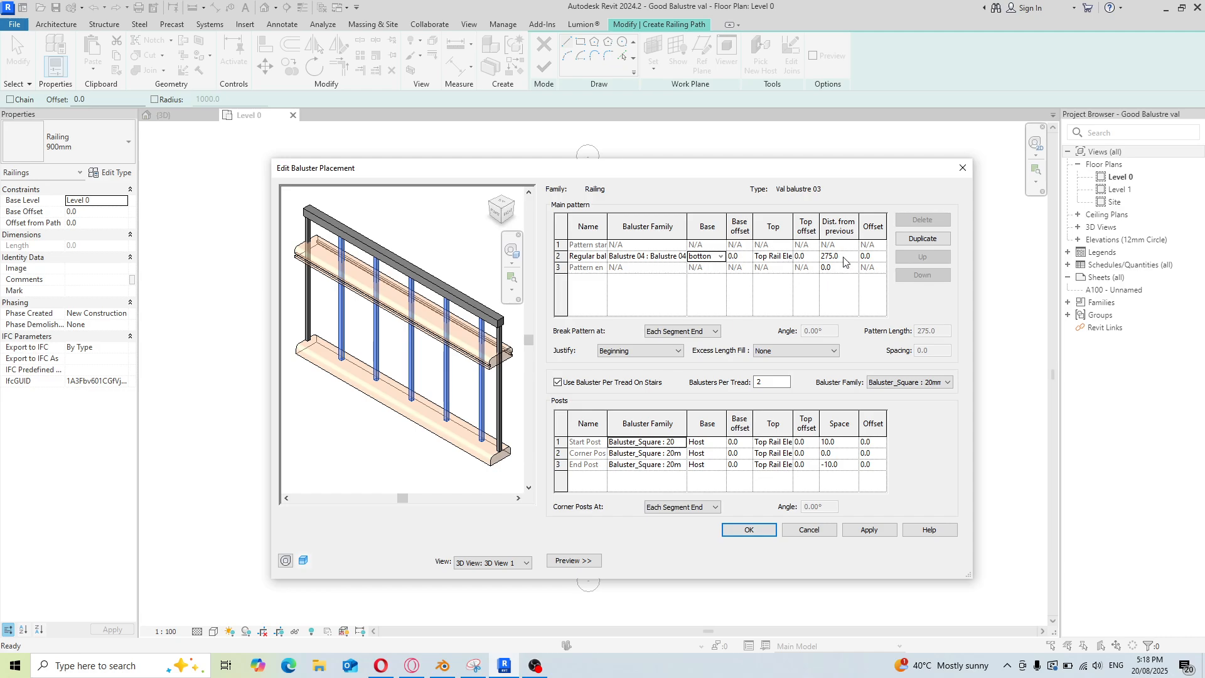
left_click(788, 257)
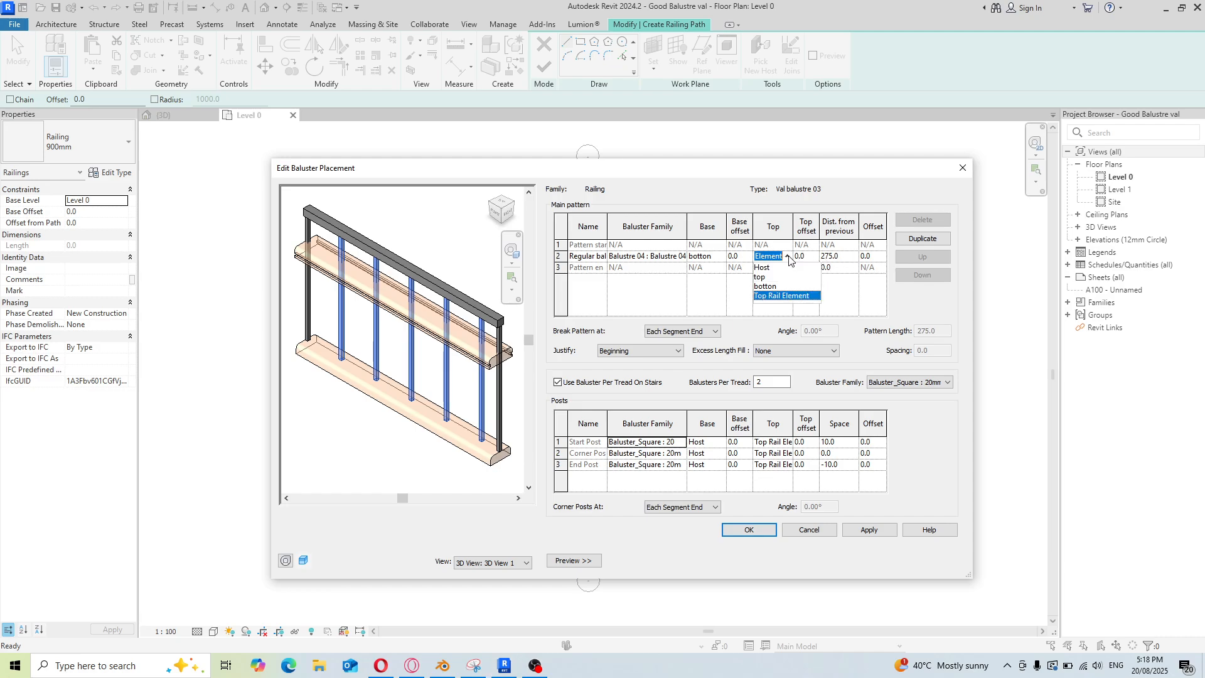
left_click(766, 277)
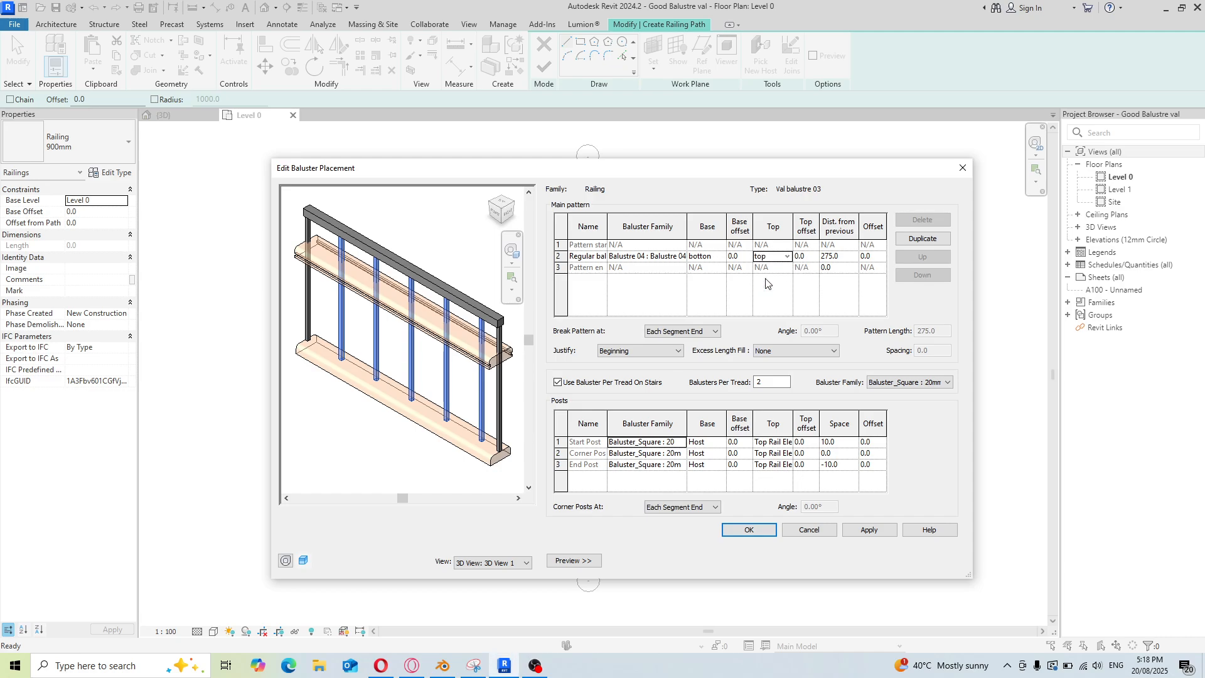
Set the regular baluster's distance from previous to 300
left_click(838, 256)
left_click_drag(832, 257, 794, 260)
type("300")
left_click(771, 293)
Set the pattern justification to Spread Pattern To Fit, turn off Use Baluster Per Tread On Stairs, and apply
left_click(677, 350)
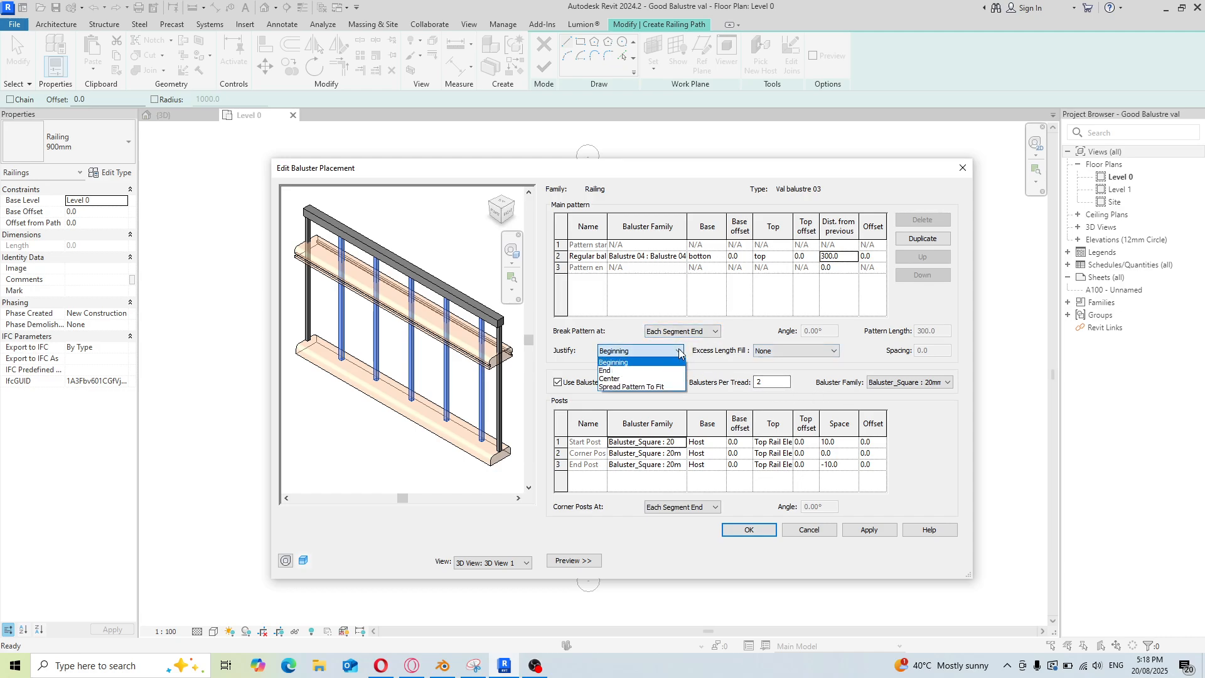
left_click(655, 386)
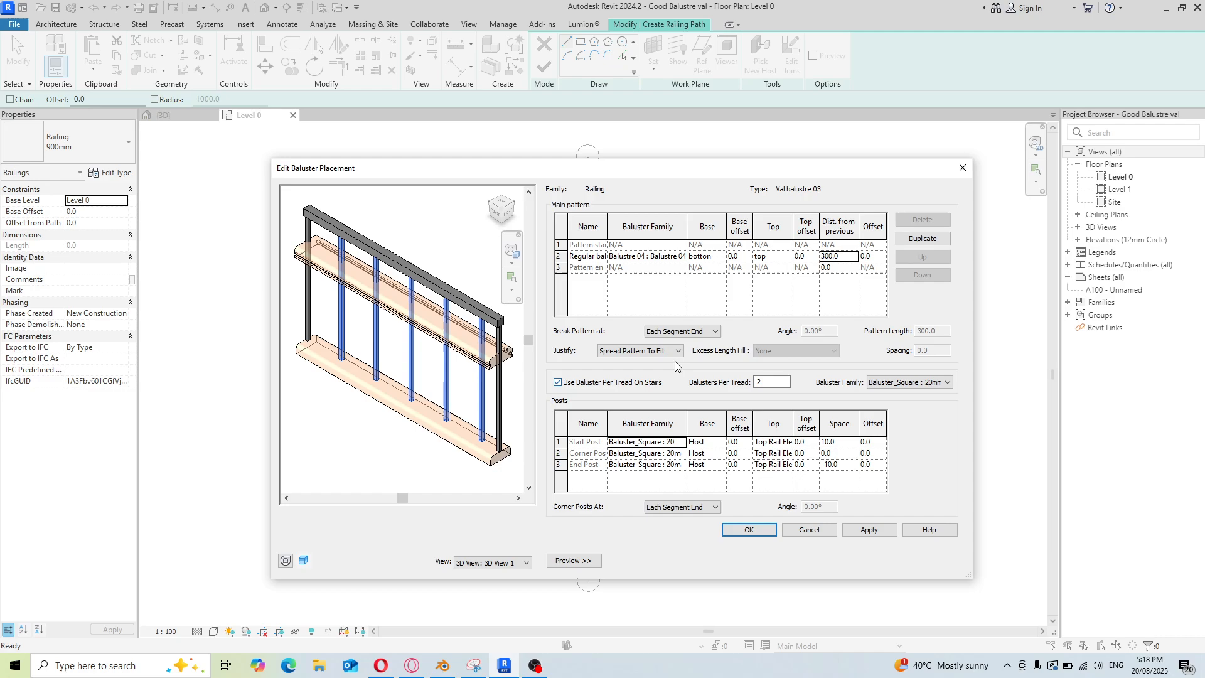
left_click(558, 383)
left_click(869, 531)
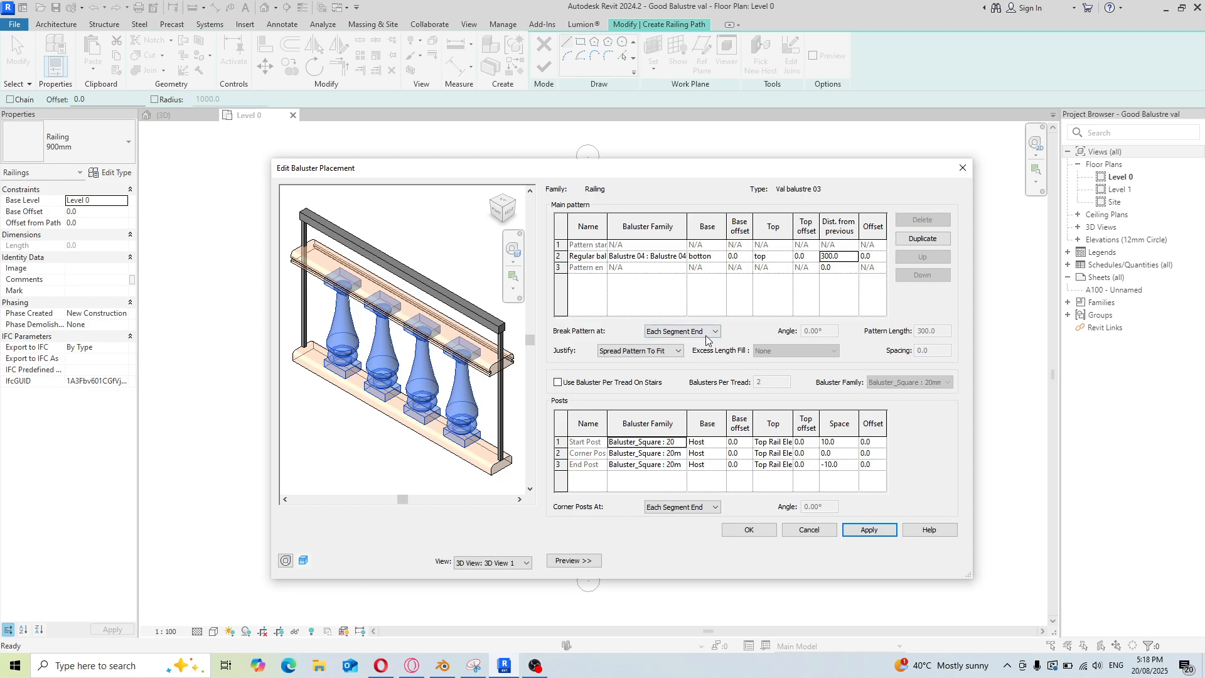
Set the start, corner and end posts to the Balustre 04 : Balustre 04 family and apply
scroll(718, 332, "down", 2)
scroll(718, 333, "up", 2)
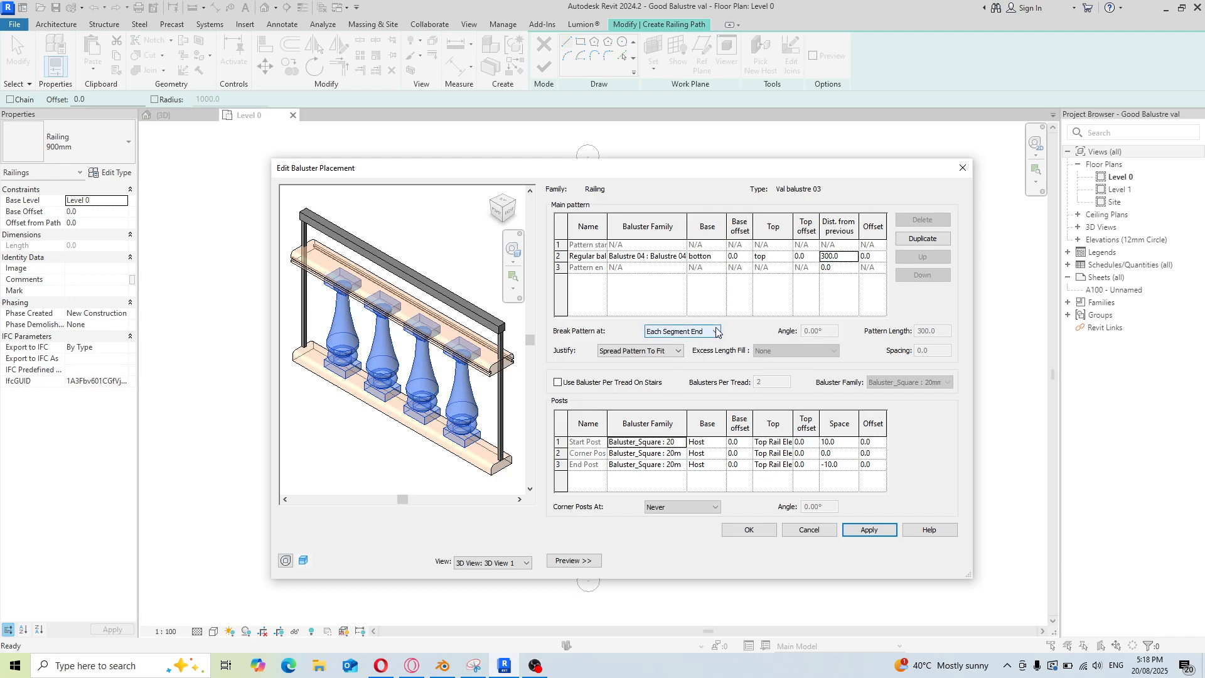
left_click(682, 445)
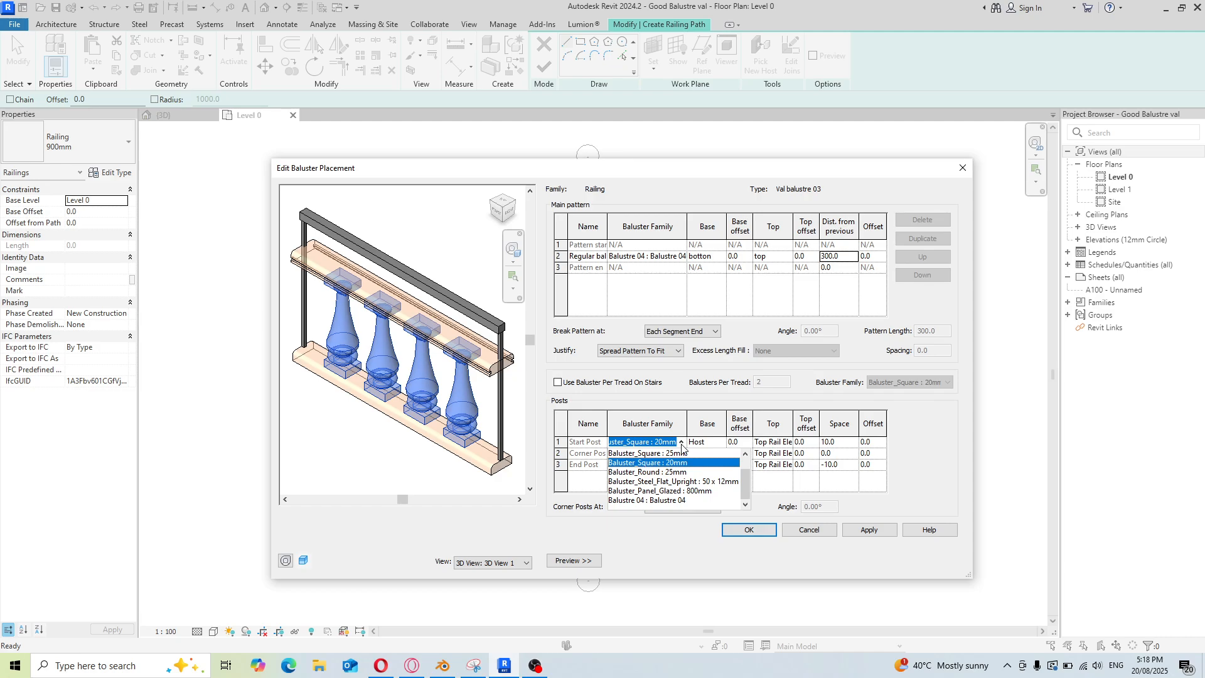
left_click(678, 500)
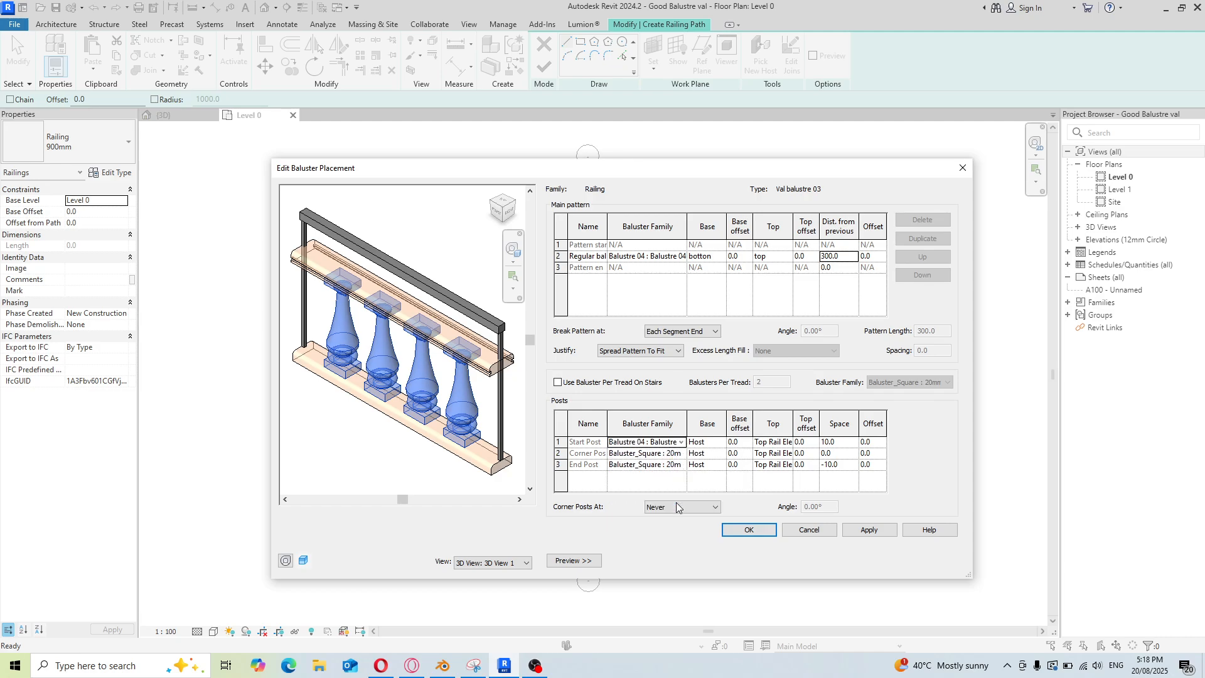
left_click(682, 453)
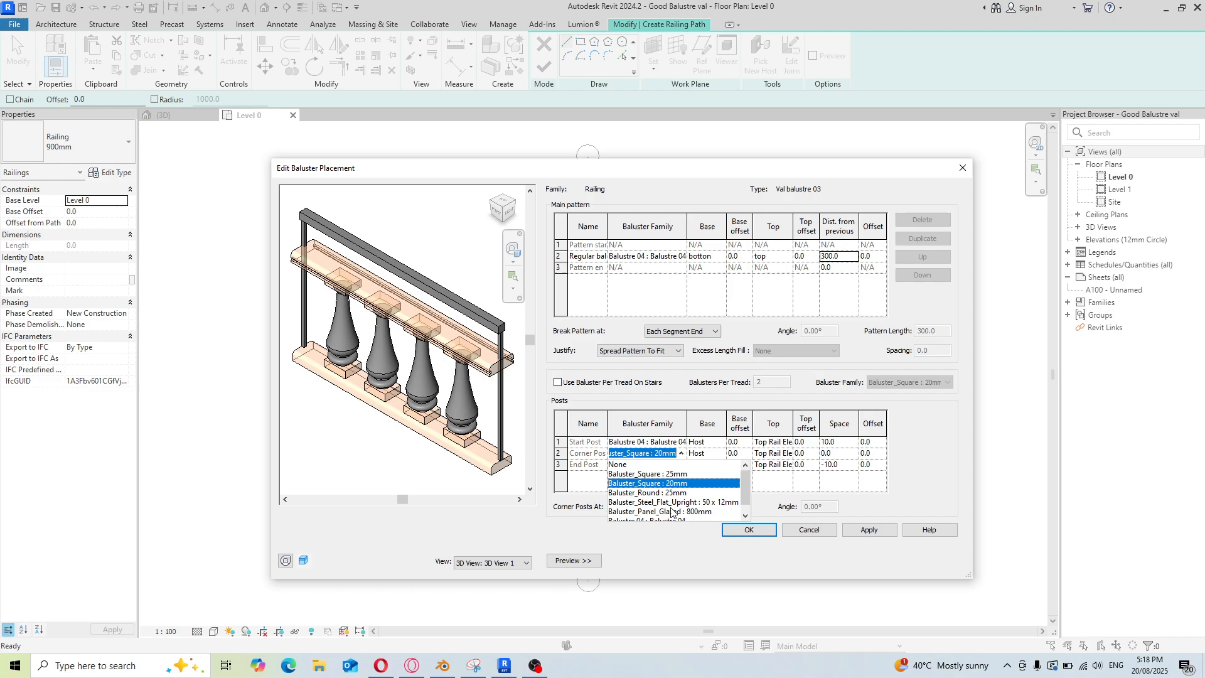
scroll(676, 502, "down", 1)
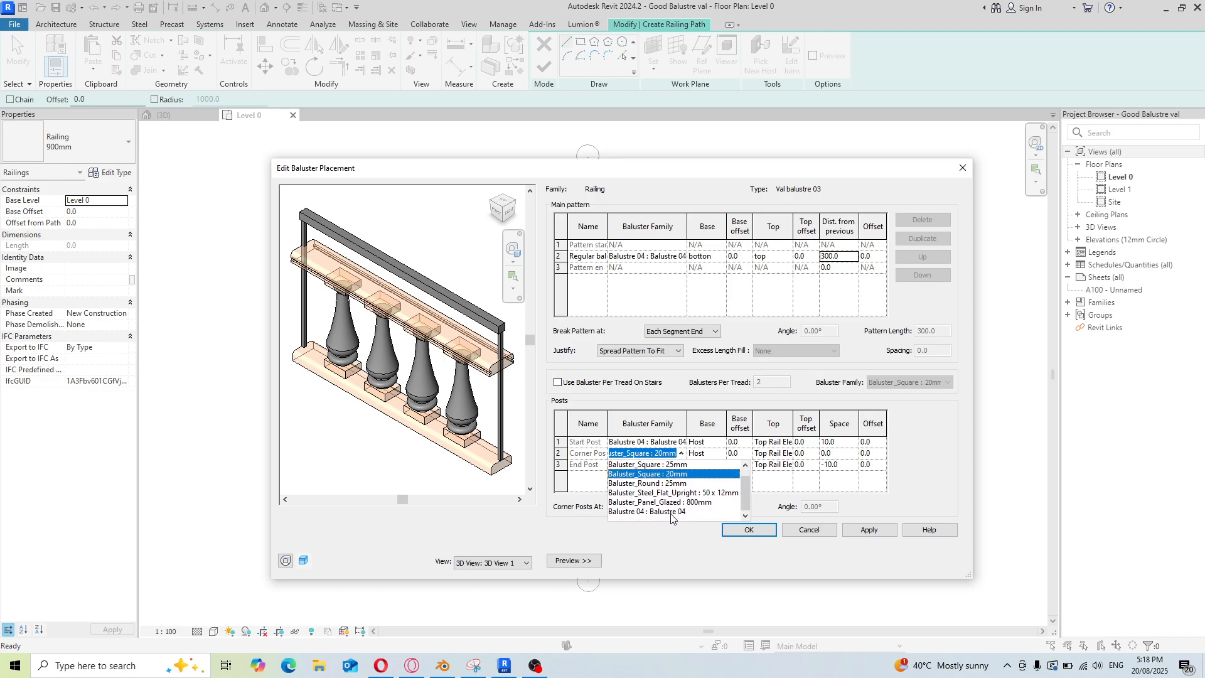
left_click(673, 509)
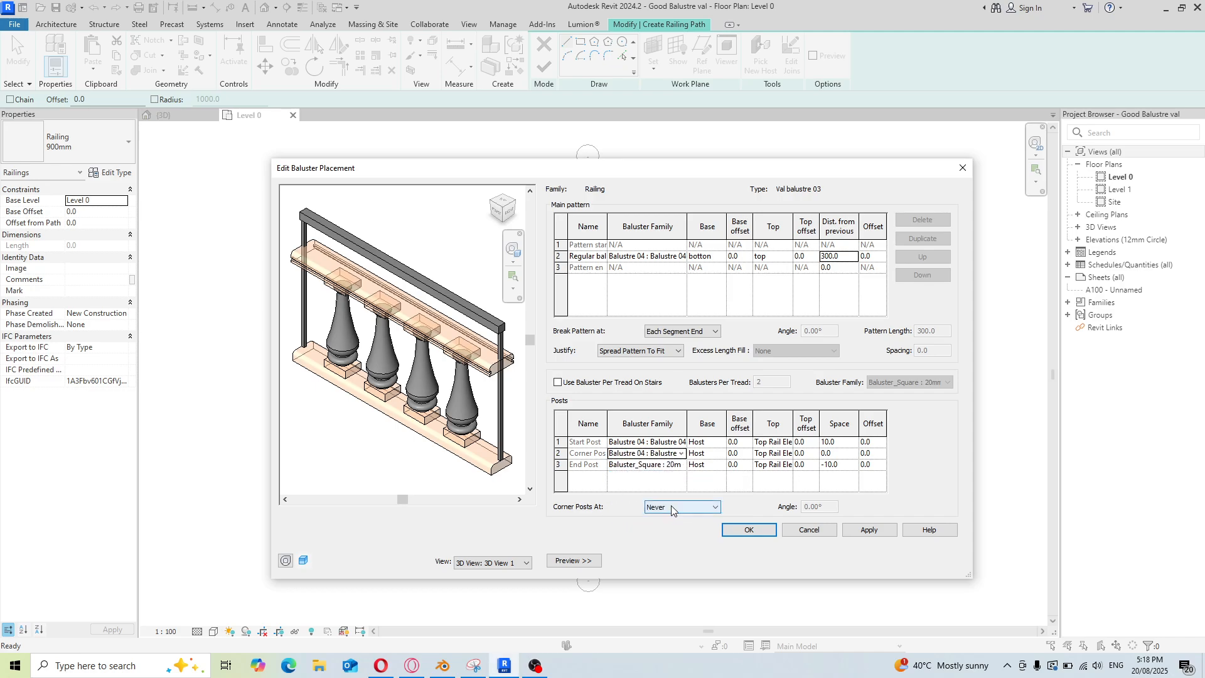
left_click(682, 464)
scroll(682, 502, "down", 1)
left_click(680, 521)
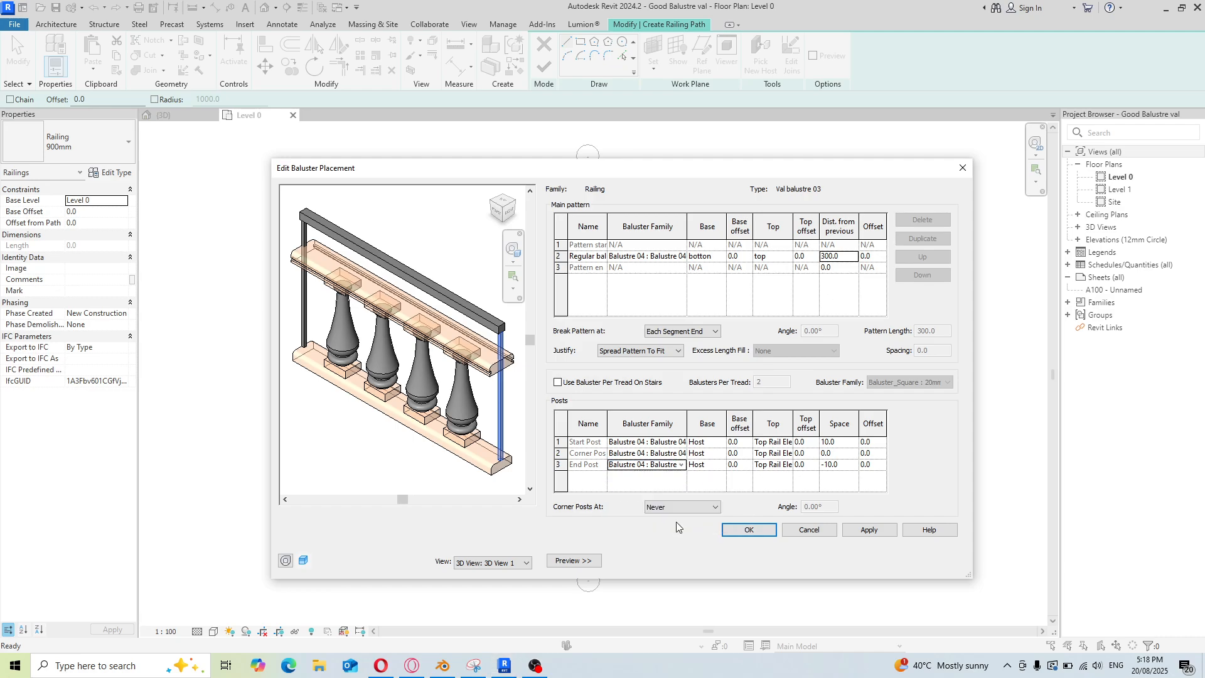
left_click(868, 530)
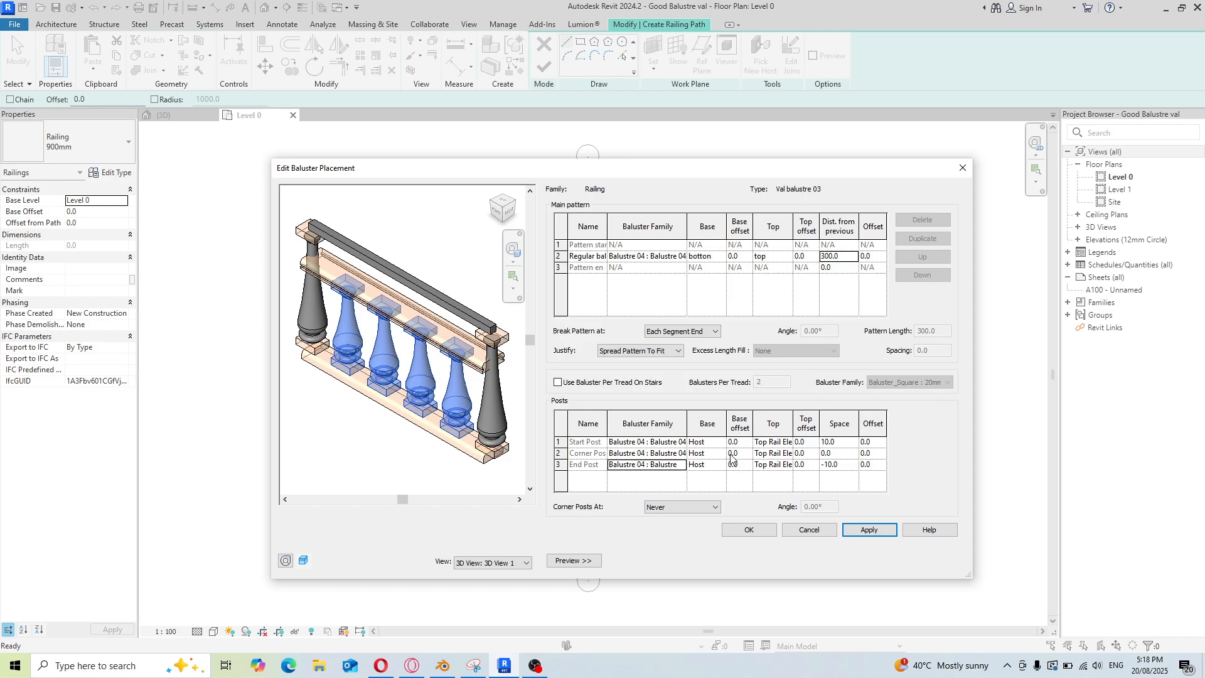
left_click(682, 442)
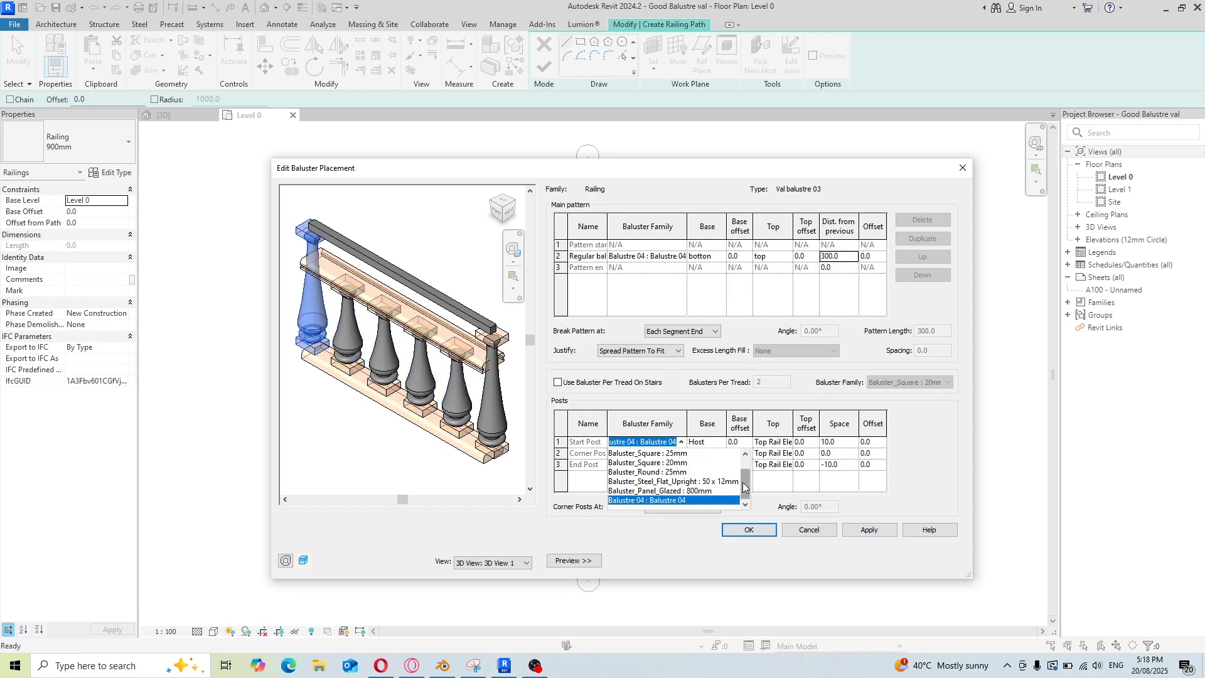
scroll(744, 471, "up", 1)
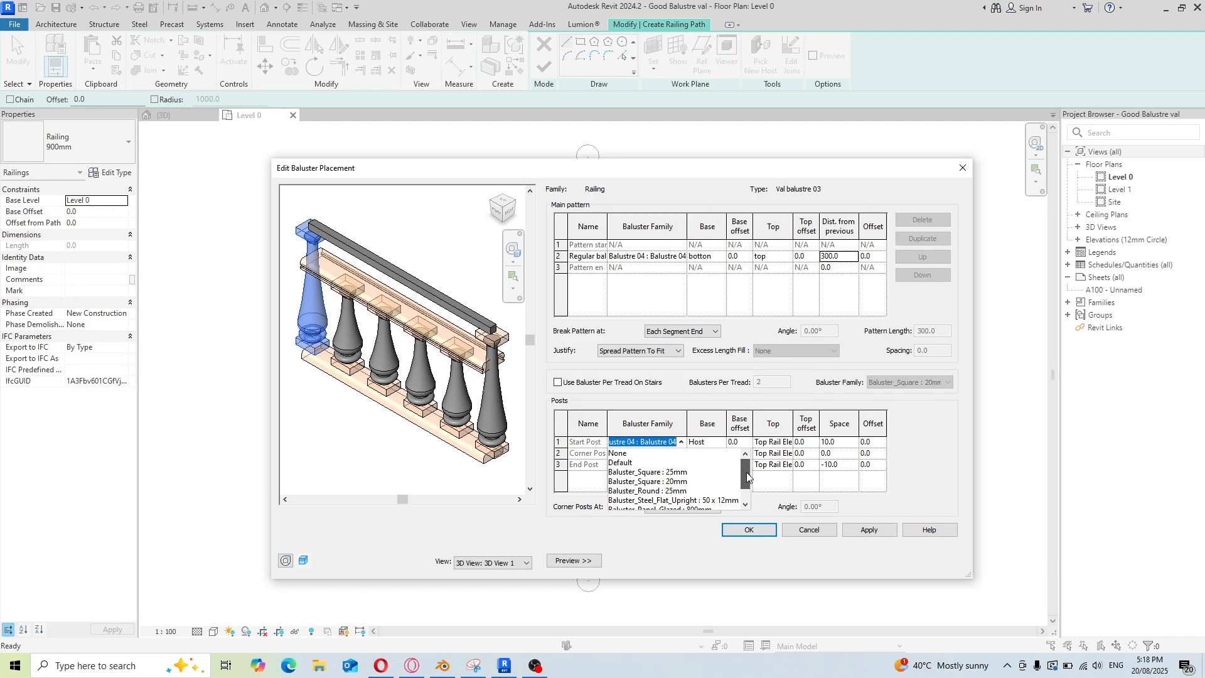
left_click_drag(747, 477, 751, 488)
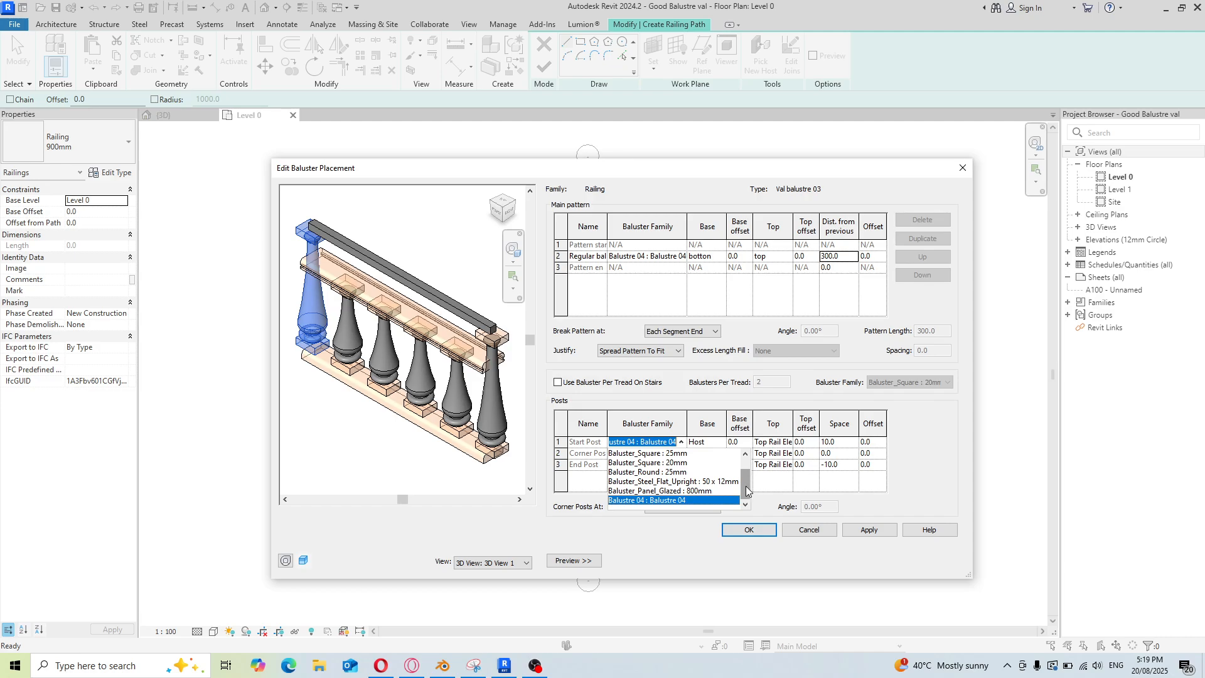
left_click(776, 470)
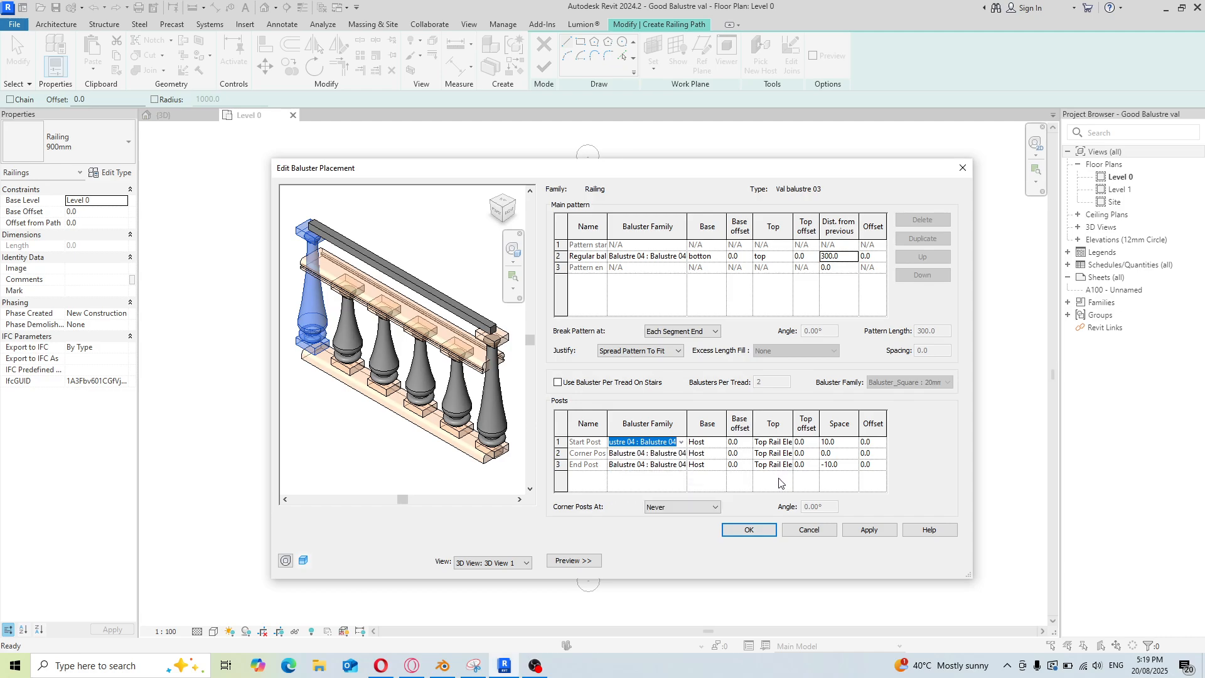
Set the base of the start, corner and end posts to the botton rail
left_click(721, 443)
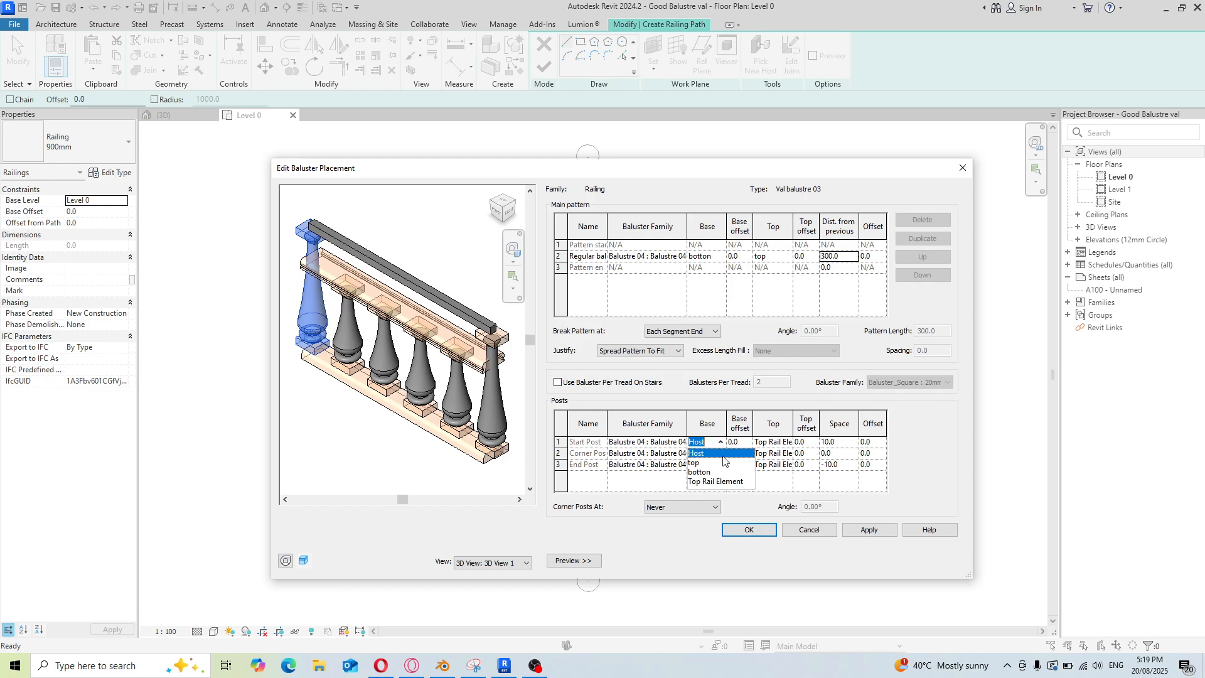
left_click(716, 472)
left_click(726, 454)
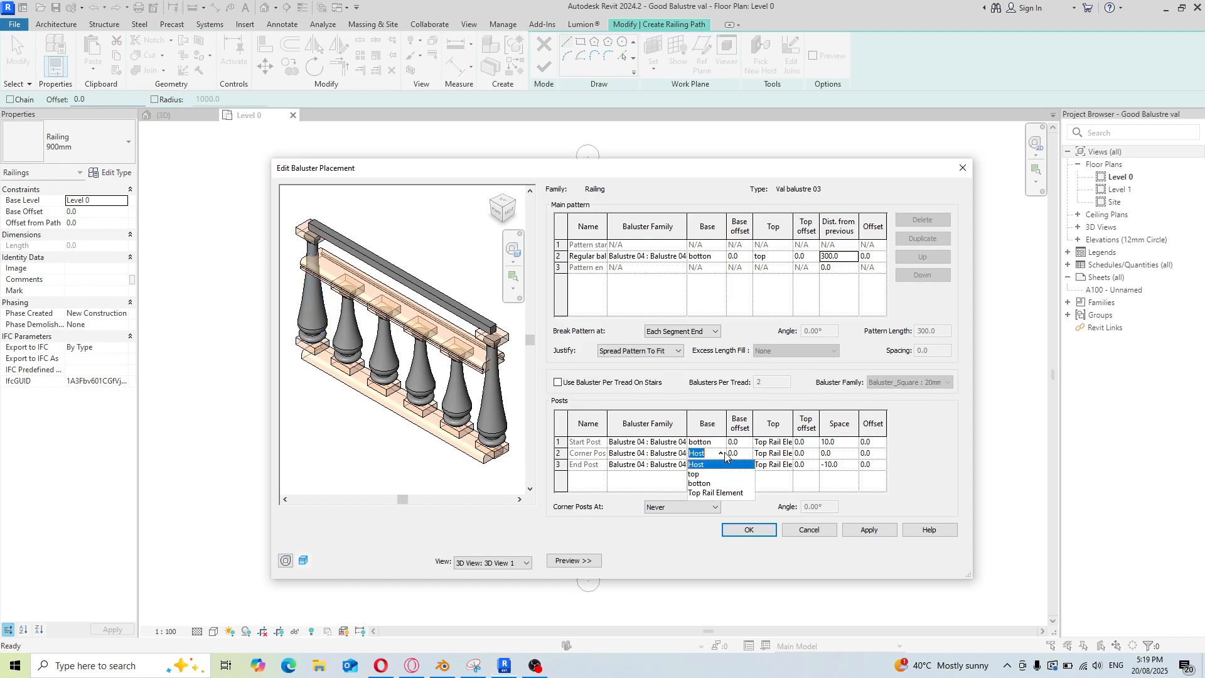
left_click(713, 484)
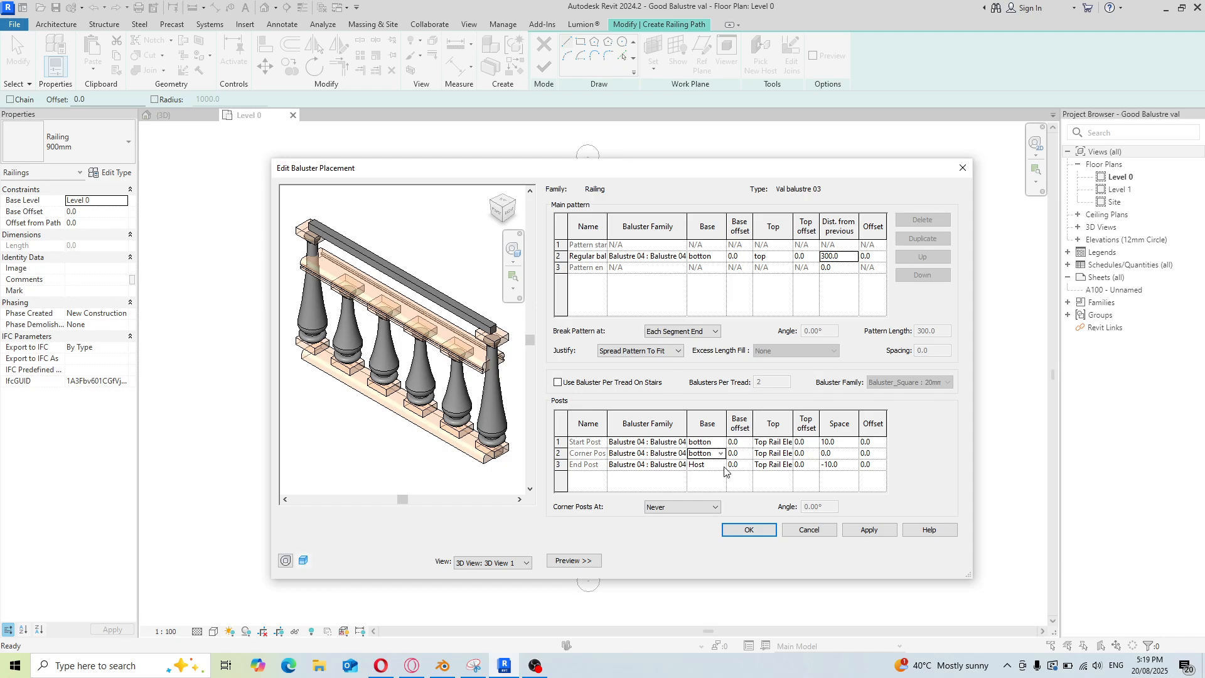
left_click(726, 465)
left_click(715, 494)
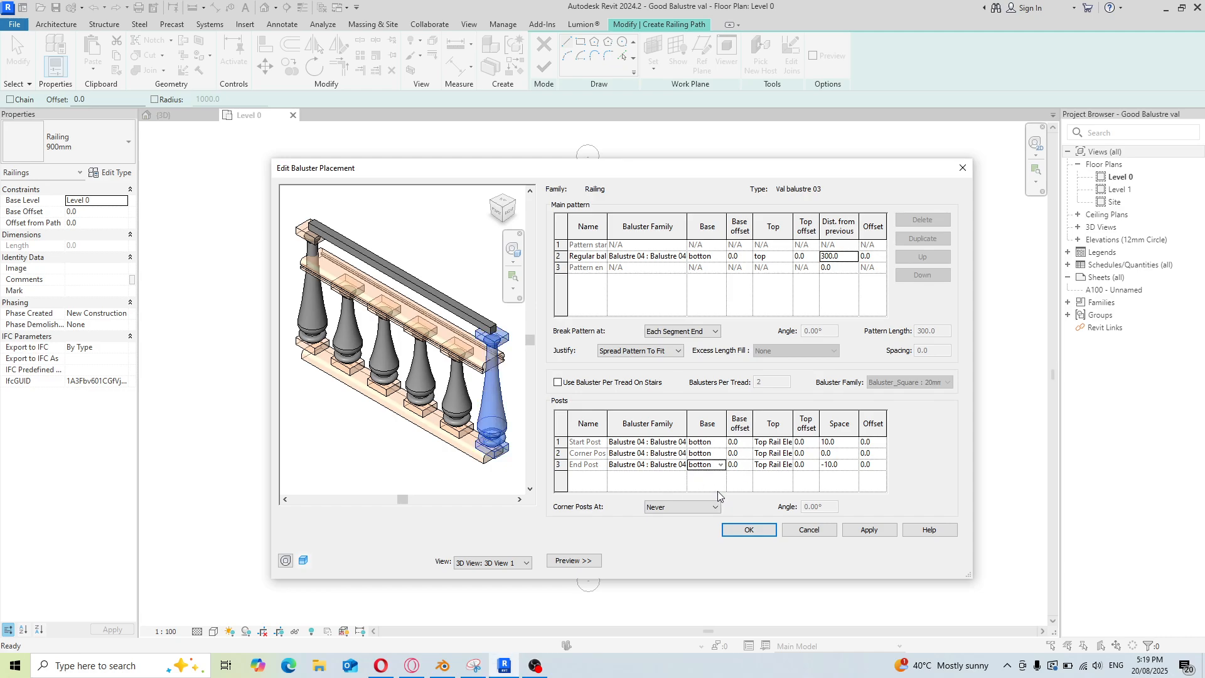
Set the top of the start, corner and end posts to the top rail, apply, and confirm the baluster placement
left_click(790, 443)
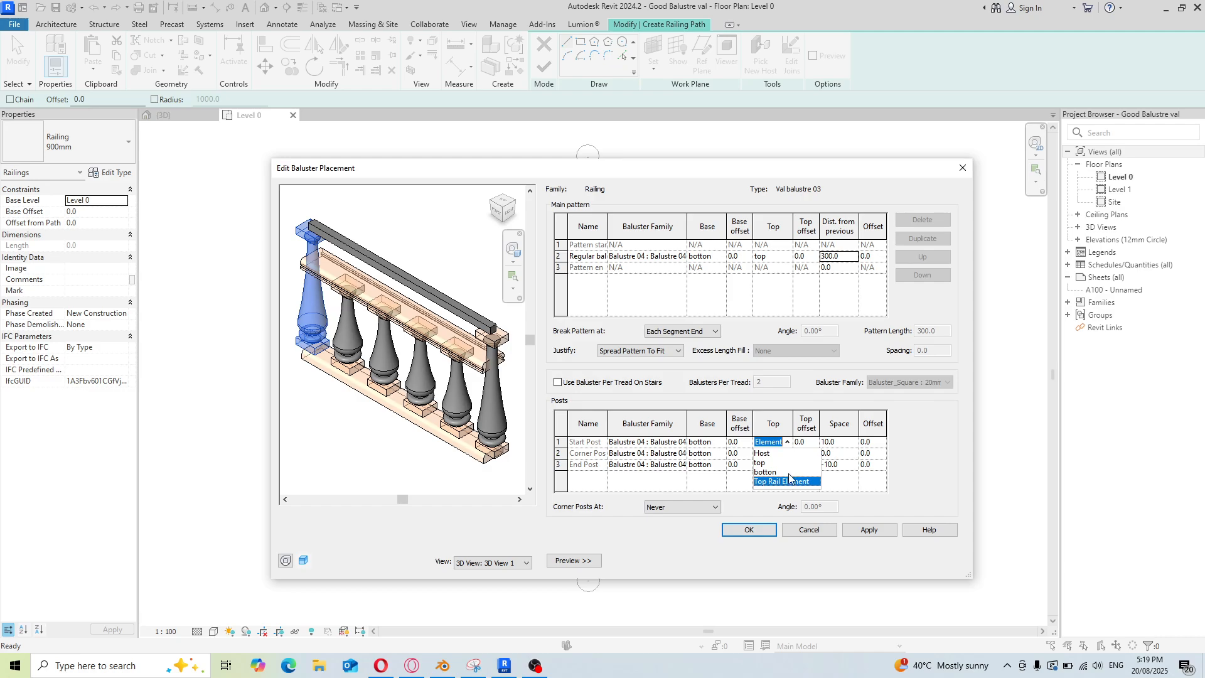
left_click(763, 464)
left_click(789, 455)
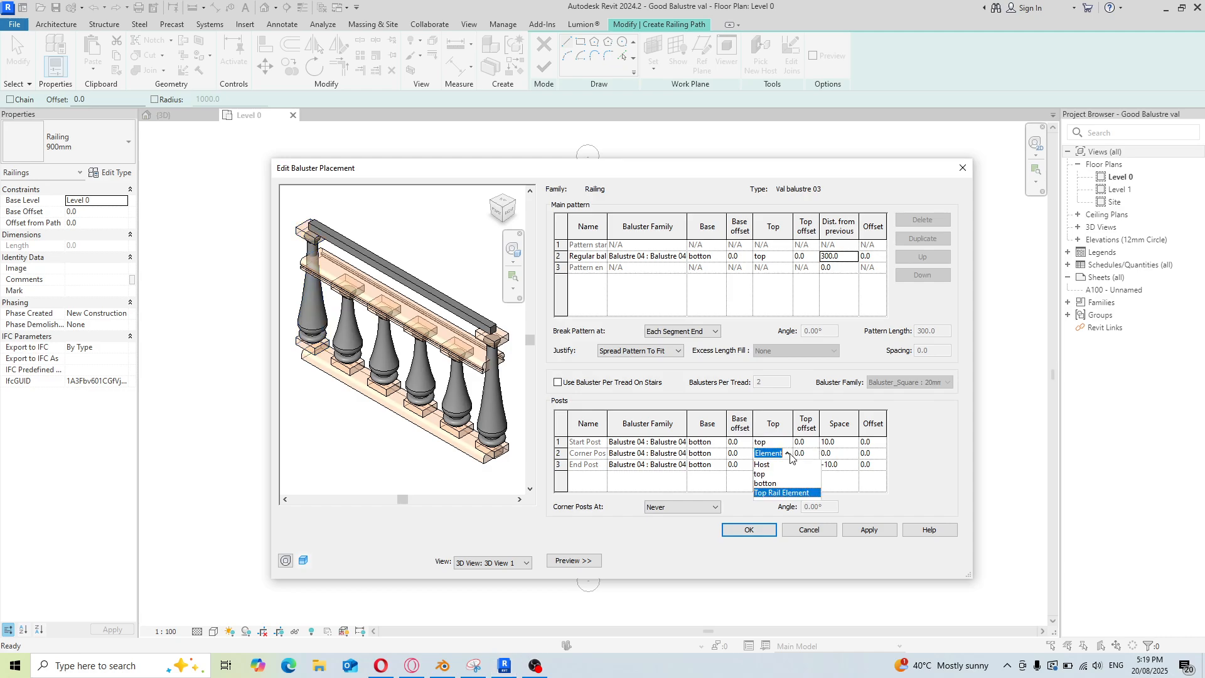
left_click(776, 474)
left_click(789, 465)
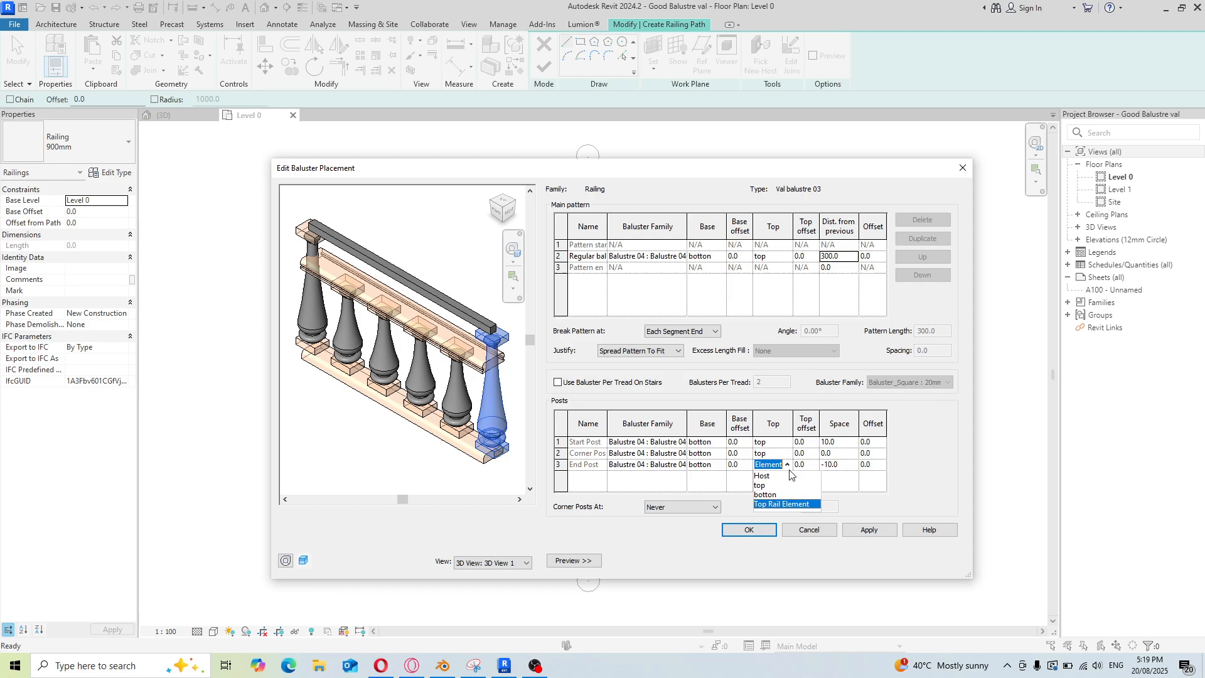
left_click(772, 486)
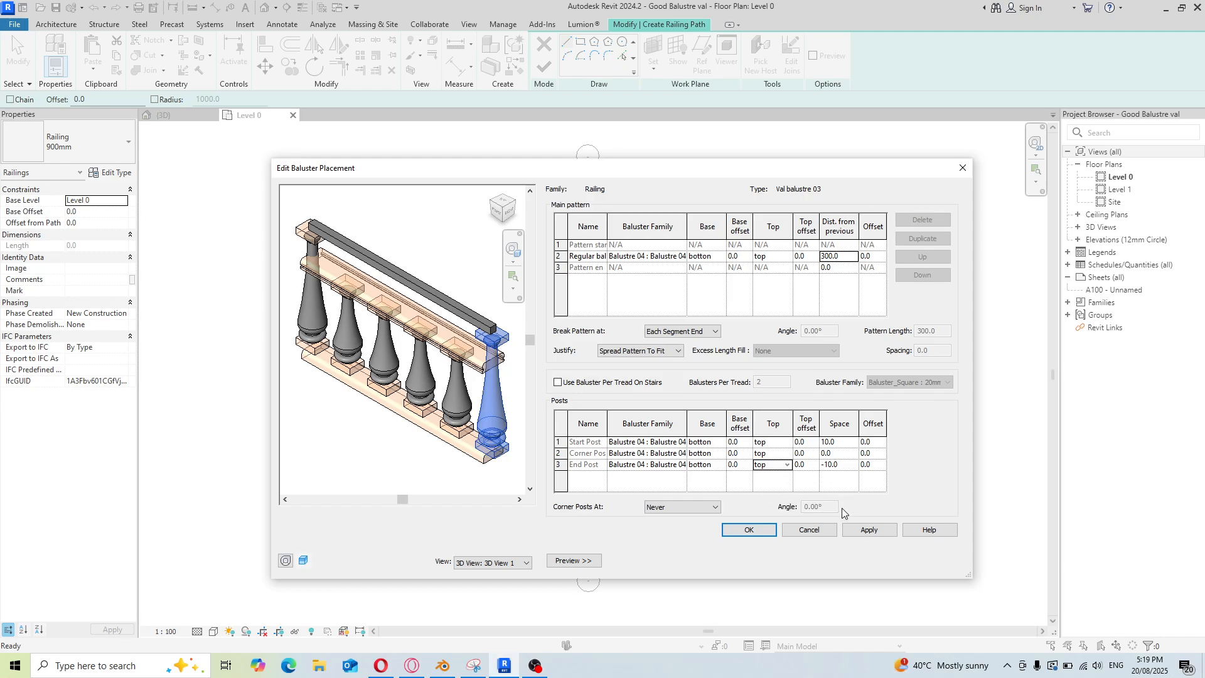
left_click(867, 531)
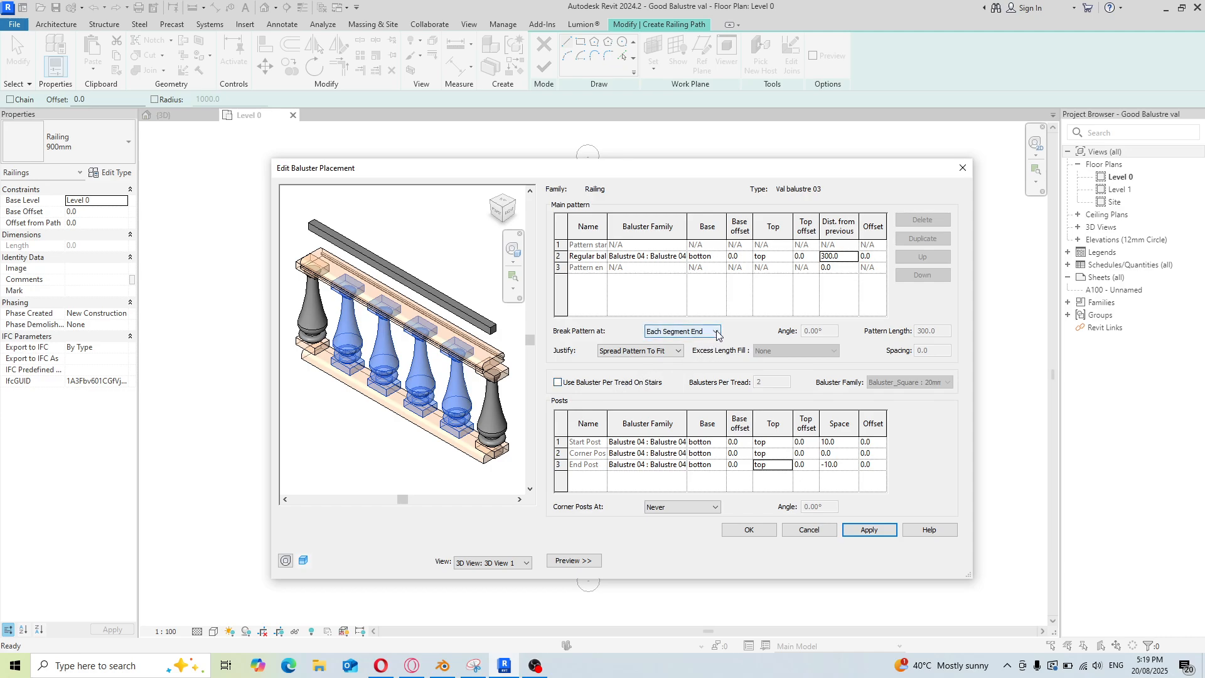
left_click(754, 530)
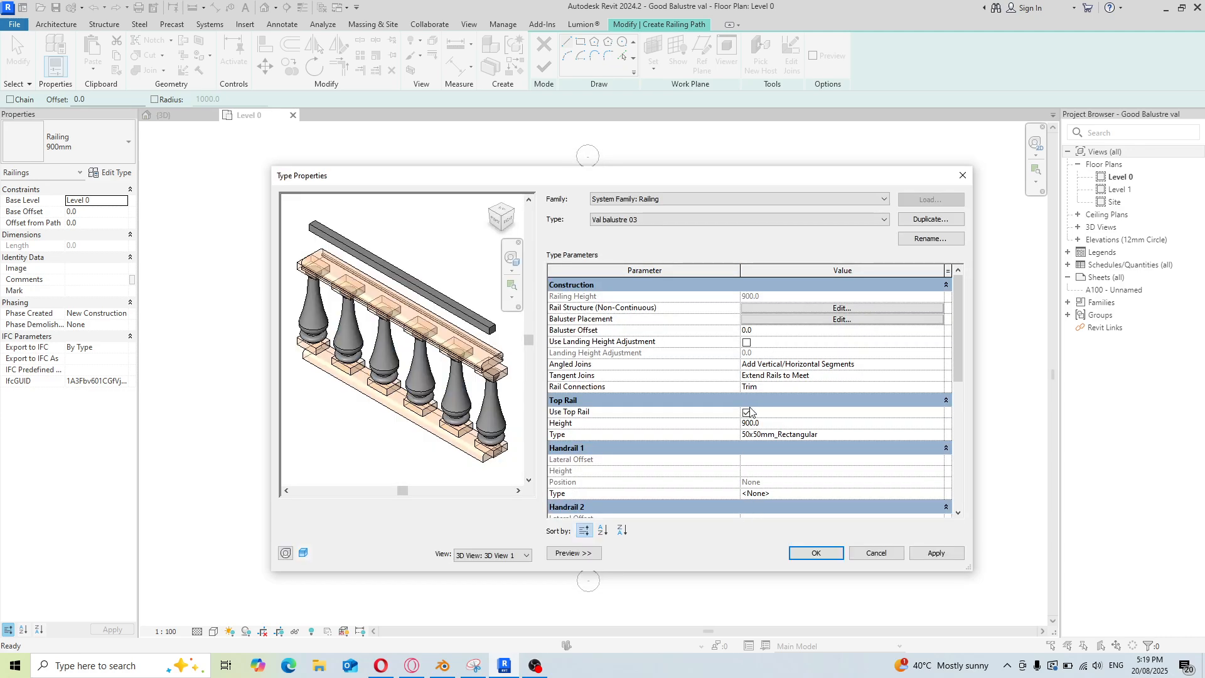
Turn off Use Top Rail for the Val balustre 03 type, apply and close the type properties
left_click(747, 413)
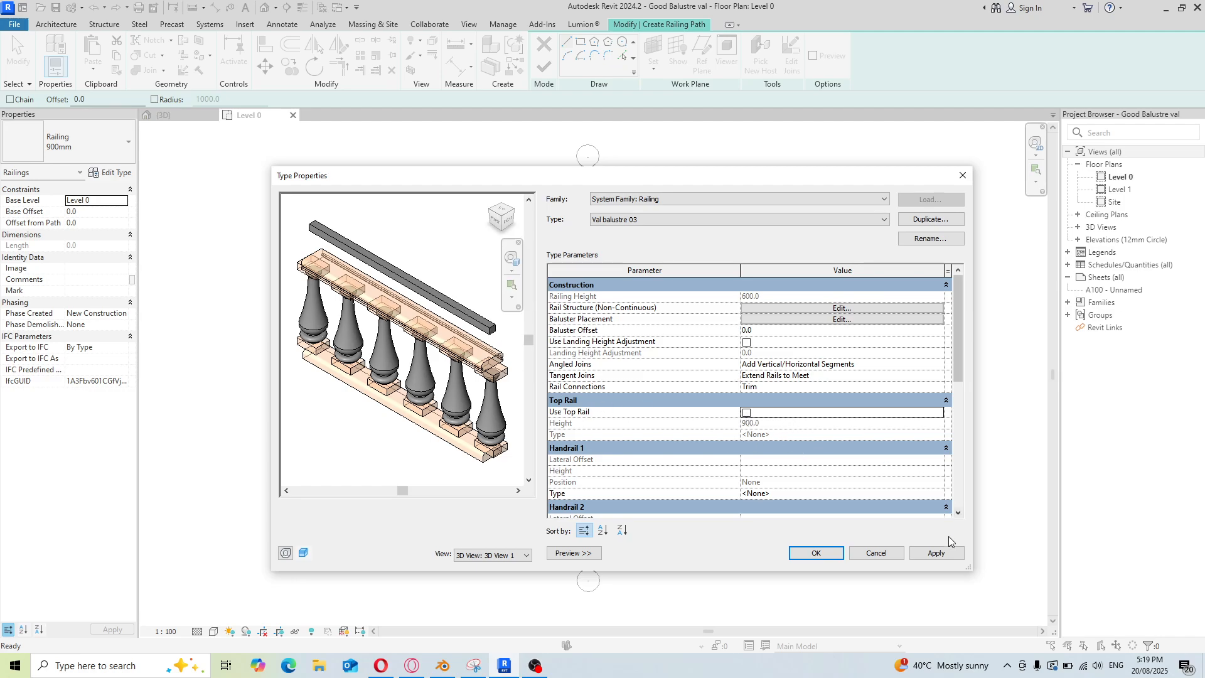
left_click(936, 553)
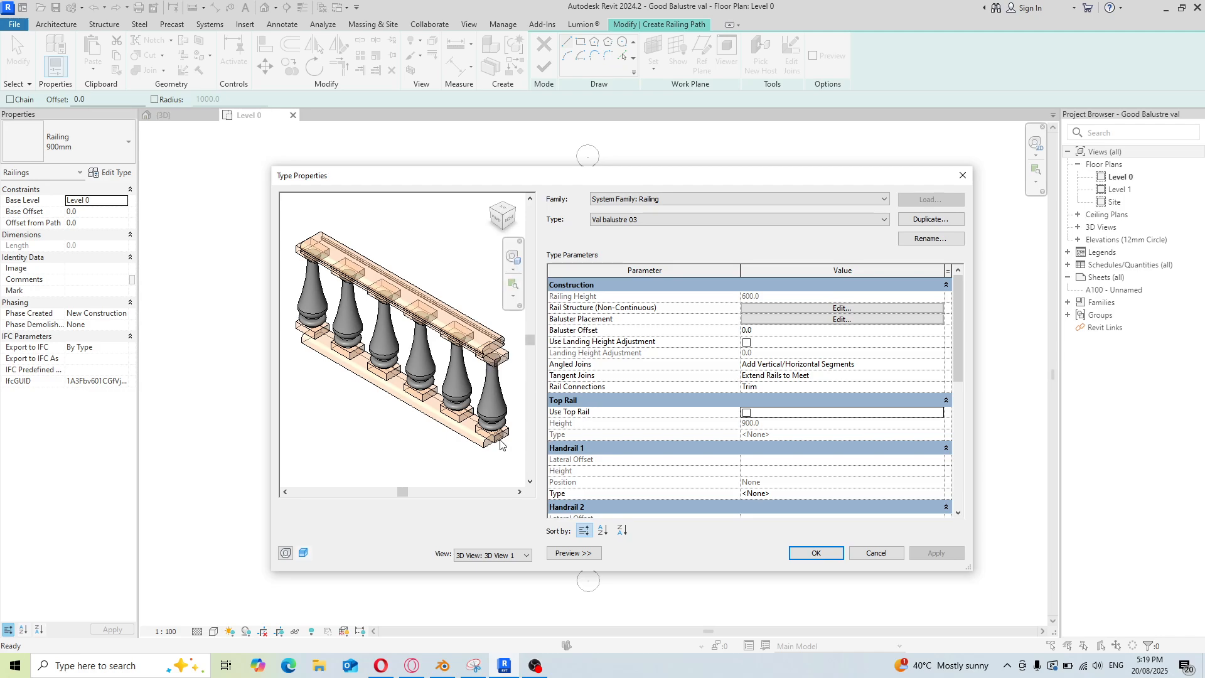
left_click(812, 551)
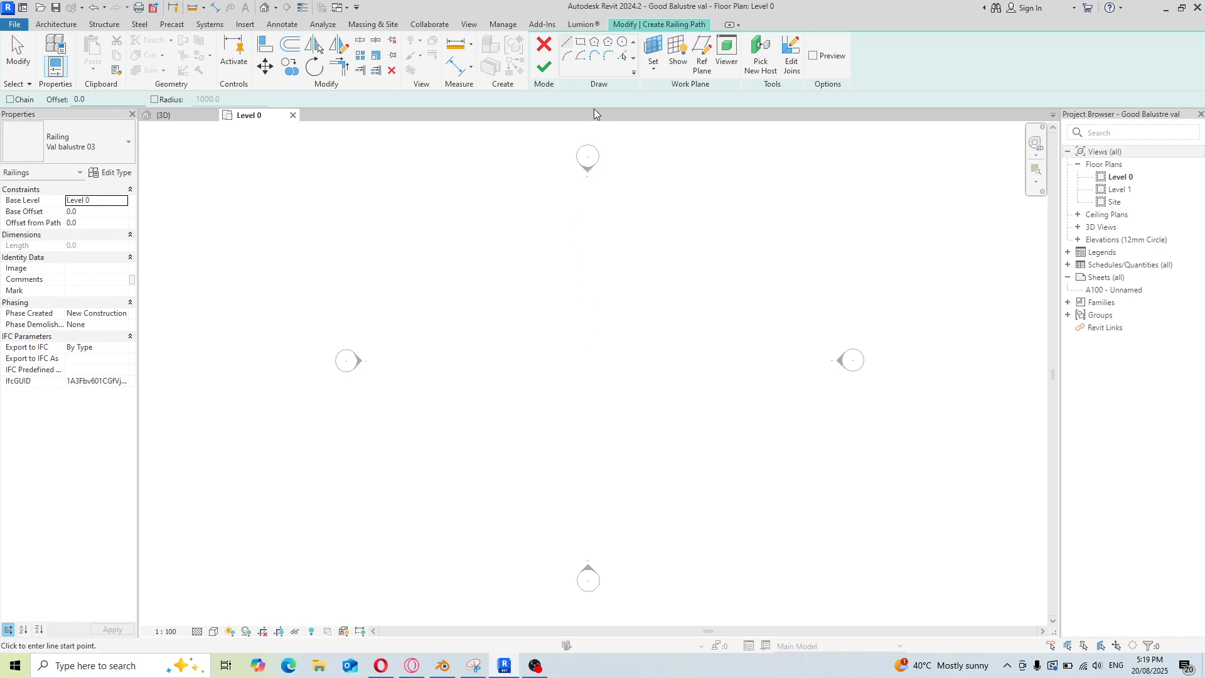
Sketch the railing path as two tangent semicircular arcs forming an S shape on Level 0 and finish the railing
left_click(567, 55)
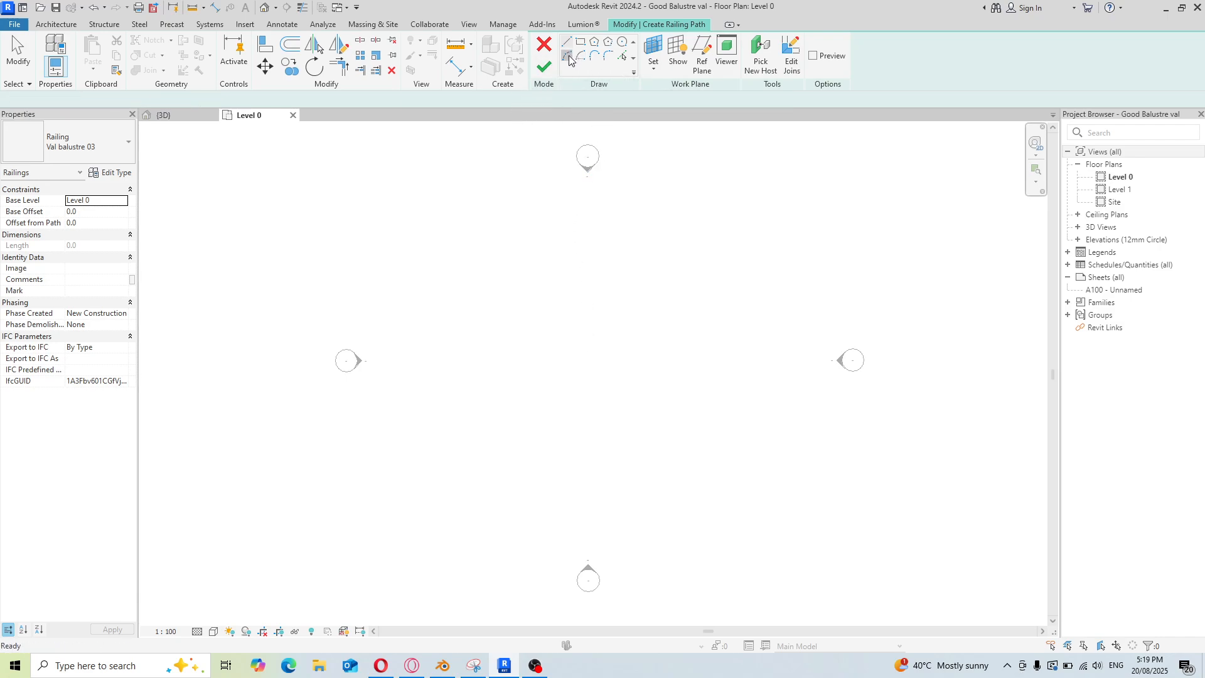
left_click(598, 176)
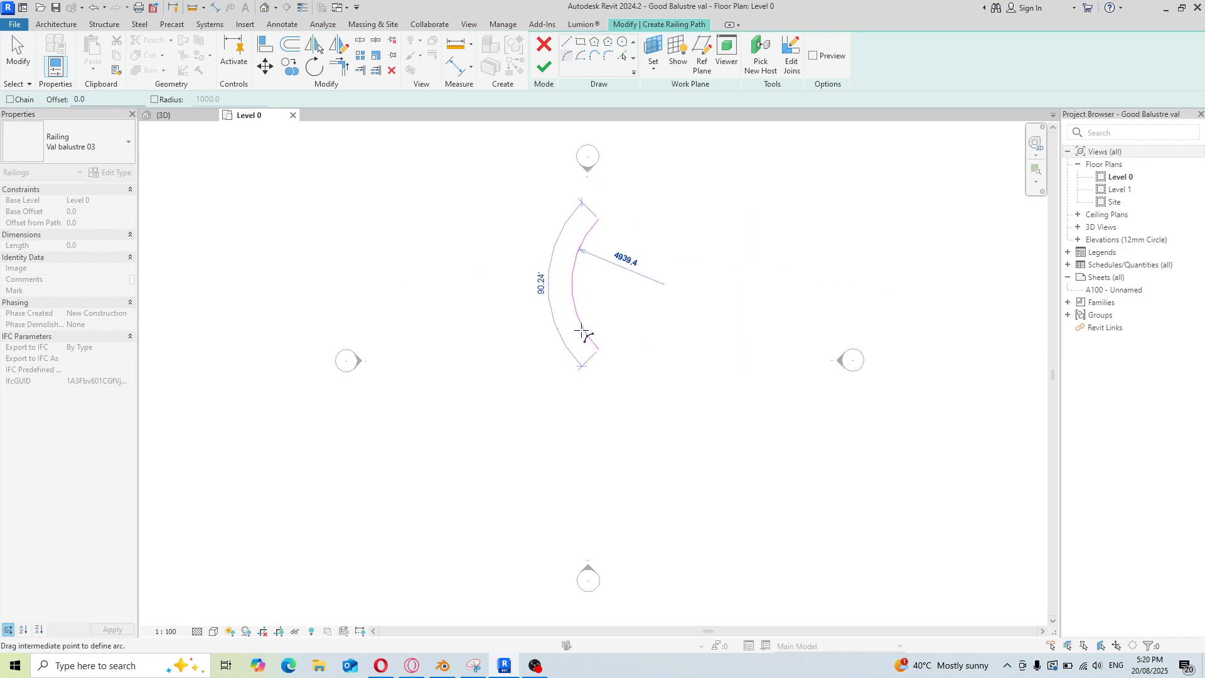
left_click(560, 331)
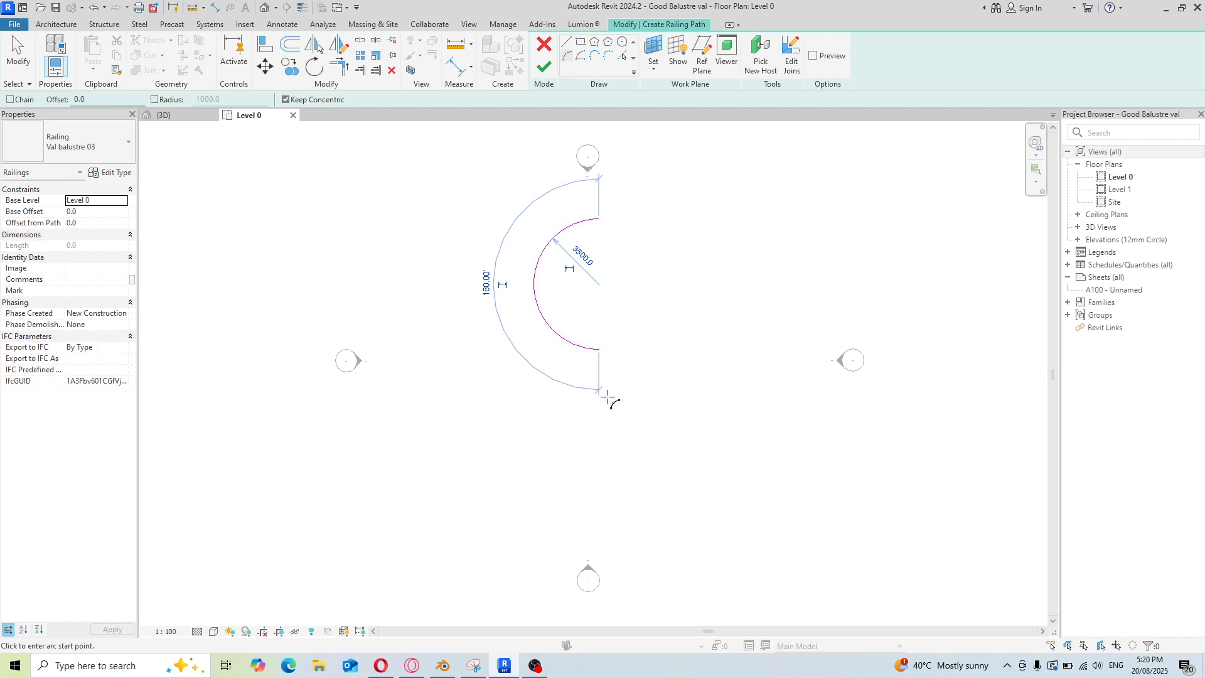
left_click(598, 349)
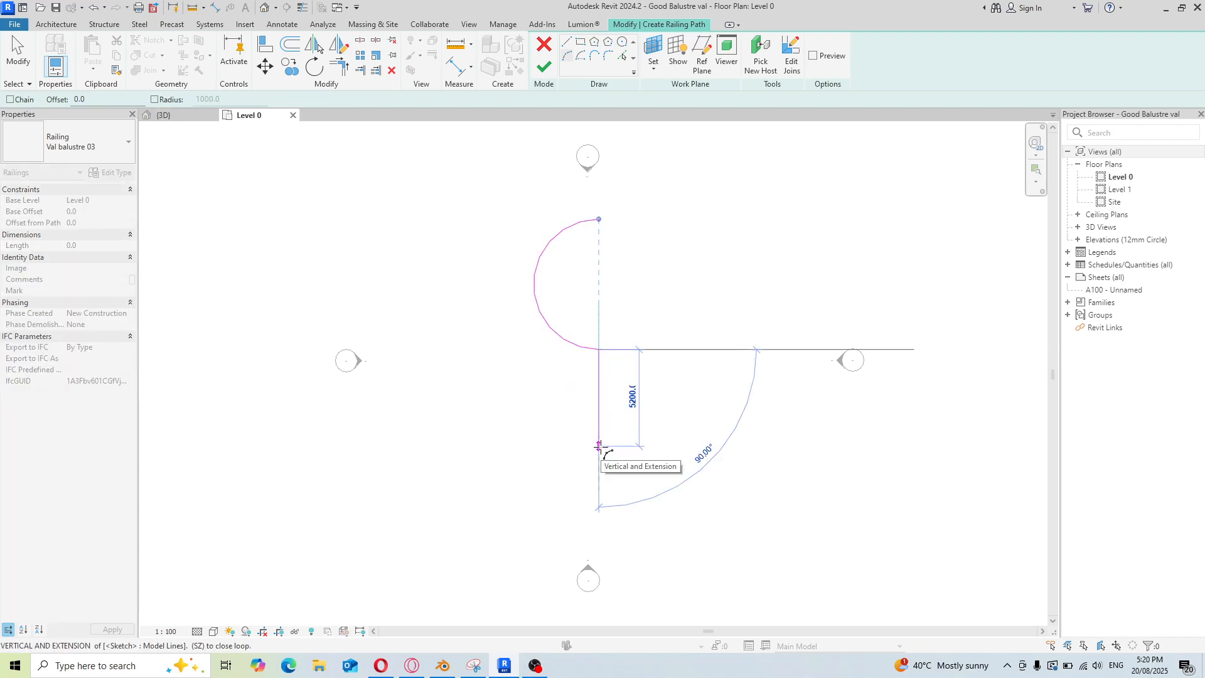
left_click(633, 420)
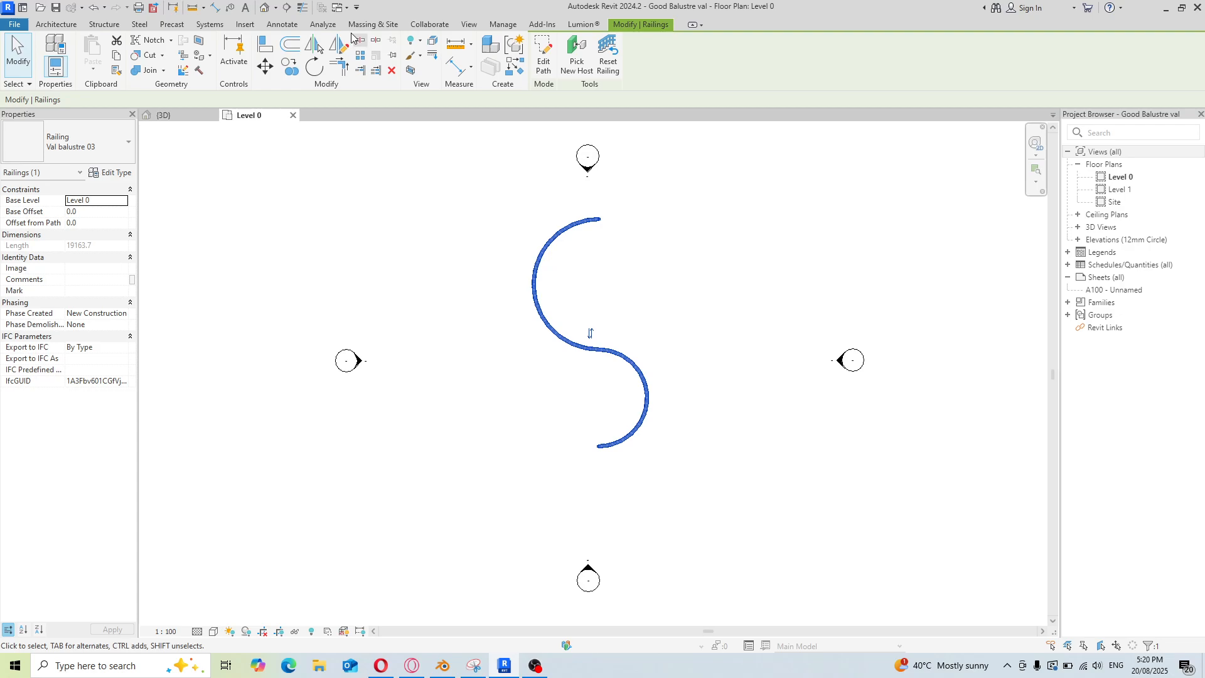
Open the 3D view and inspect the S-shaped railing's balusters and rails up close from several angles
left_click(264, 7)
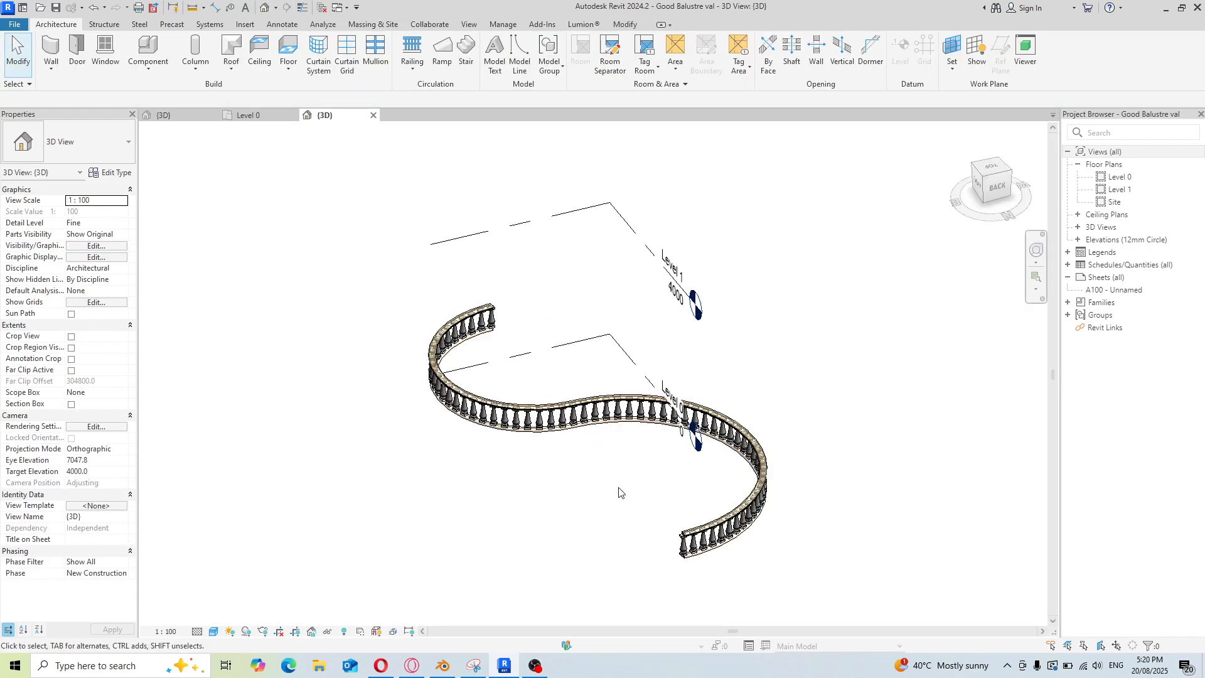
scroll(563, 230, "up", 5)
scroll(533, 170, "down", 5)
scroll(770, 367, "up", 5)
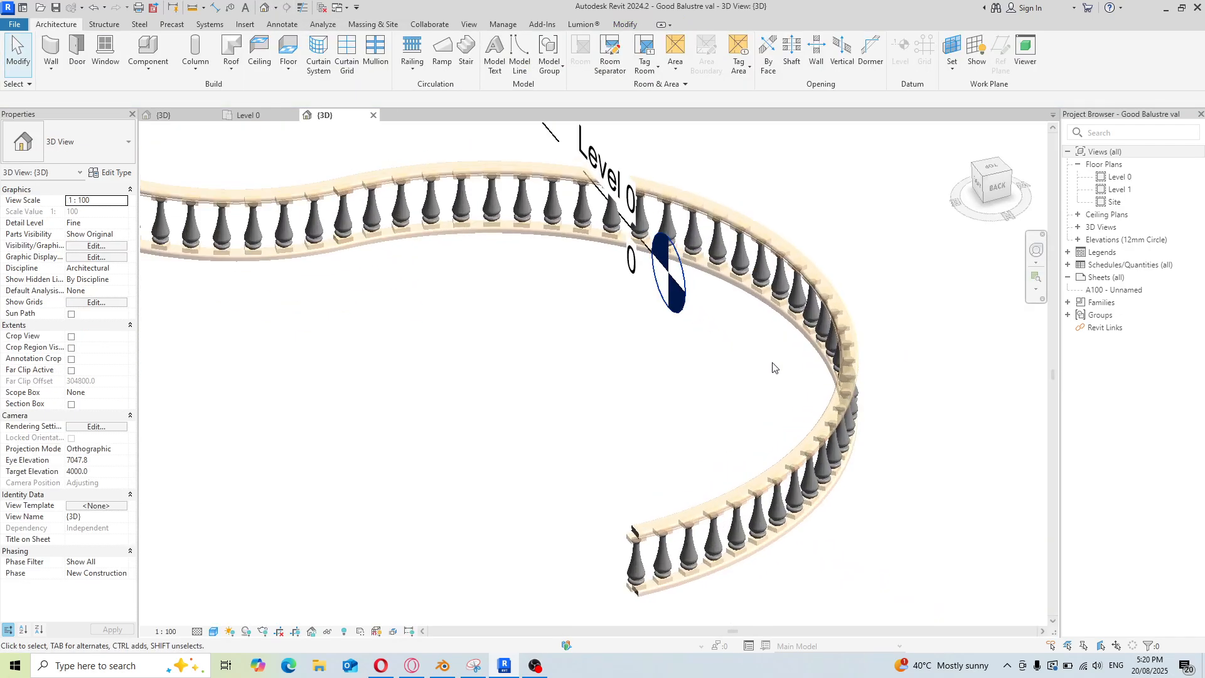
middle_click_drag(777, 402, 632, 371, "shift")
scroll(427, 364, "up", 5)
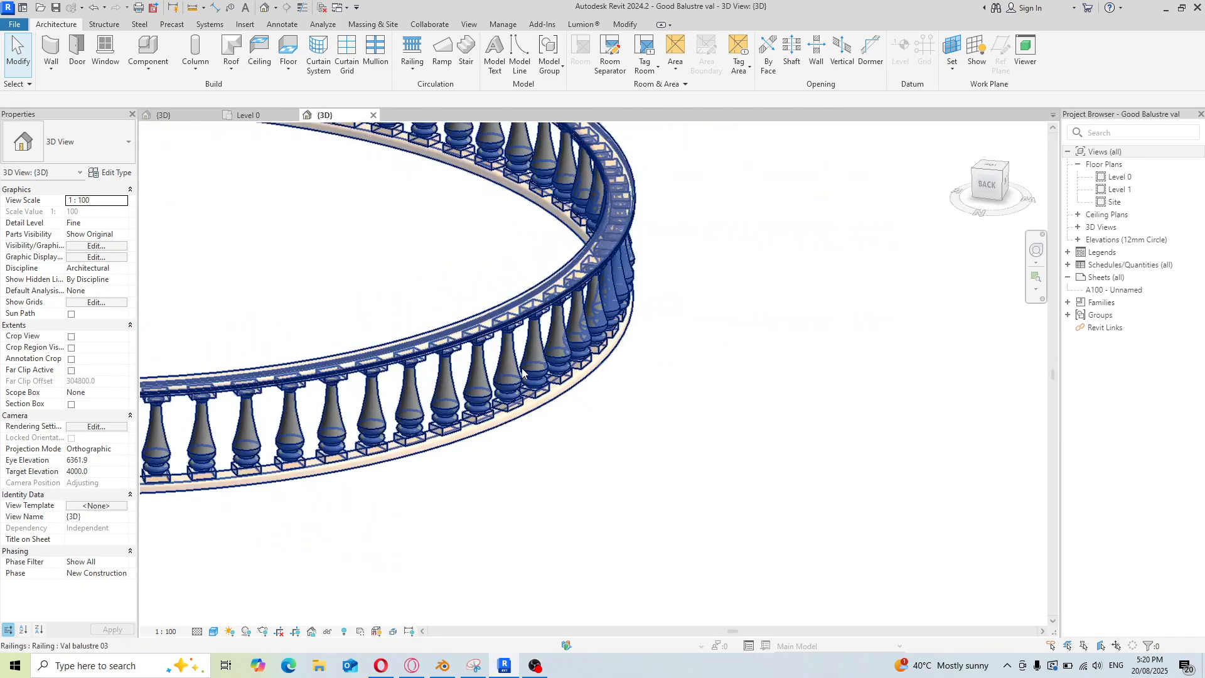
scroll(412, 360, "down", 5)
middle_click_drag(465, 395, 376, 314, "shift")
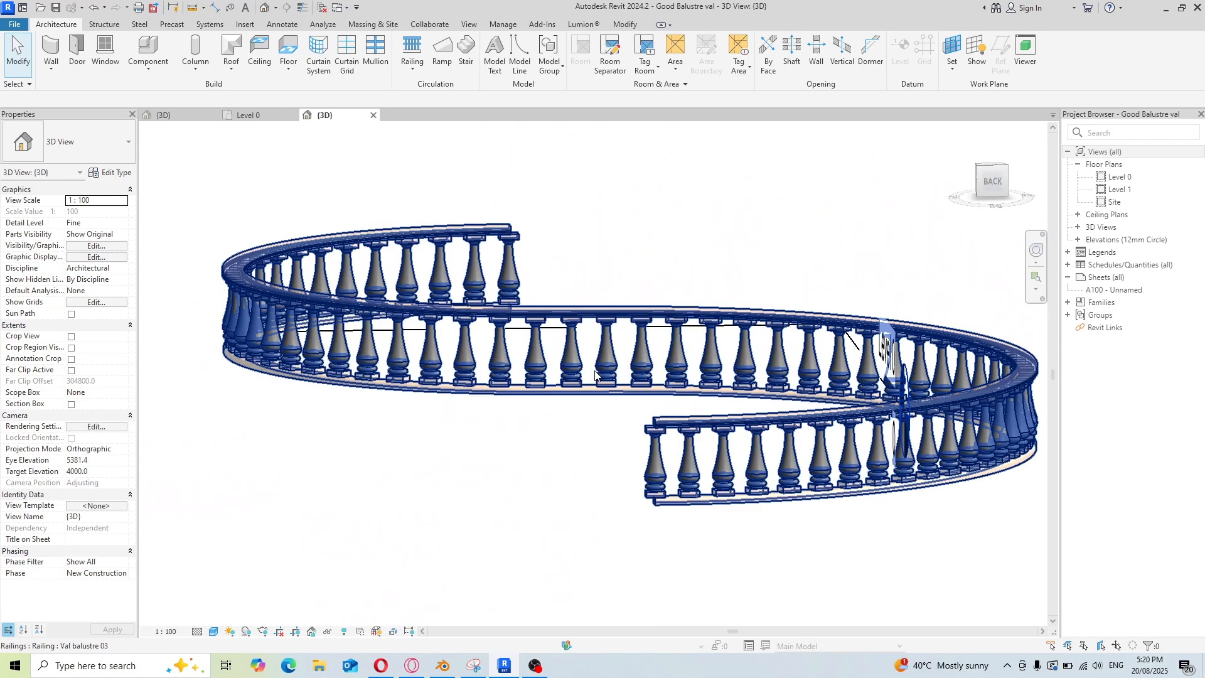
scroll(472, 332, "up", 5)
scroll(472, 331, "down", 3)
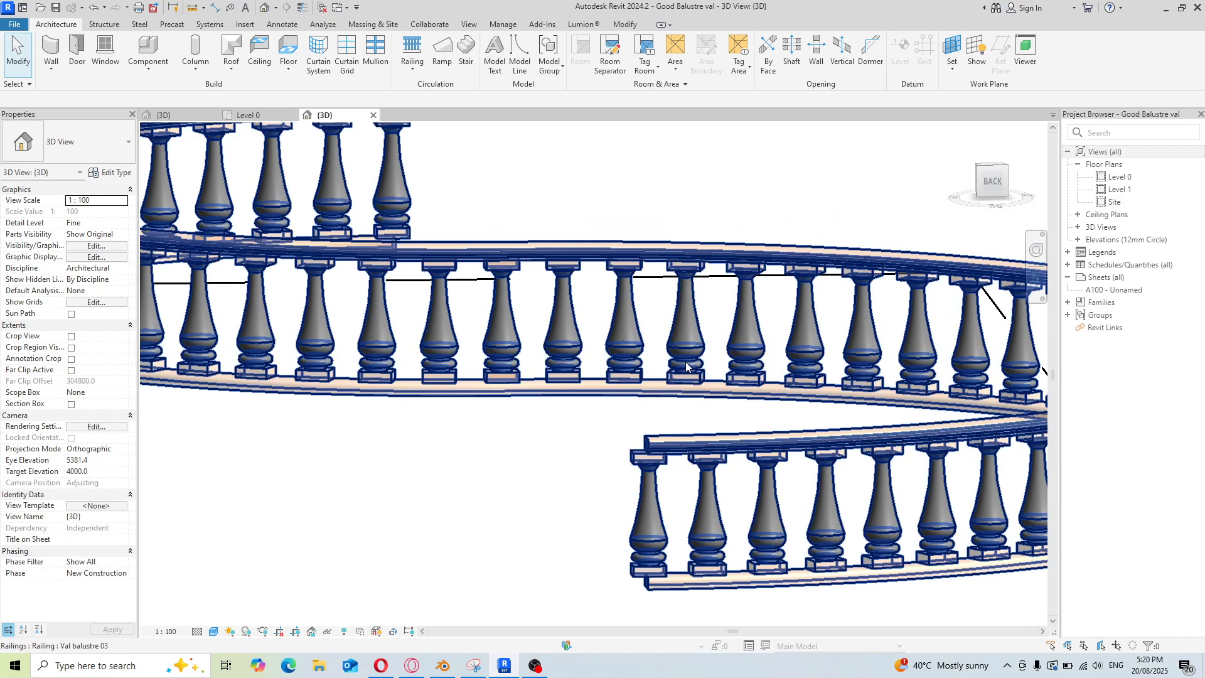
scroll(634, 380, "down", 2)
scroll(644, 388, "up", 3)
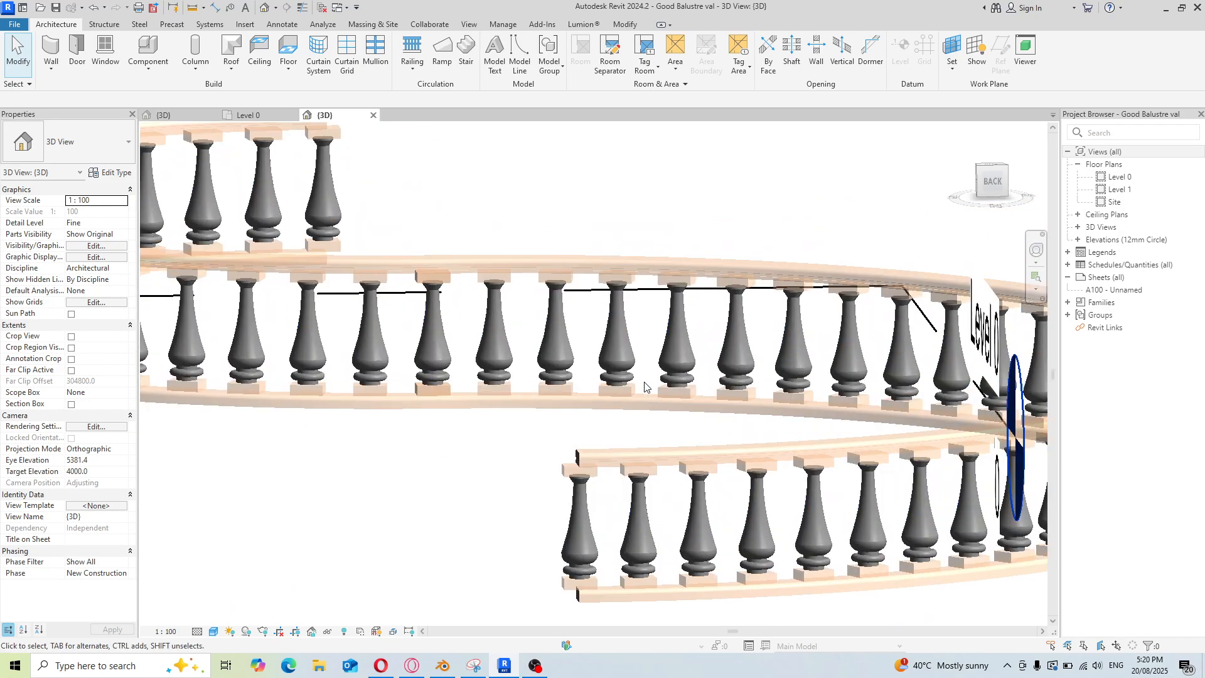
middle_click_drag(643, 387, 658, 350, "shift")
scroll(625, 180, "up", 4)
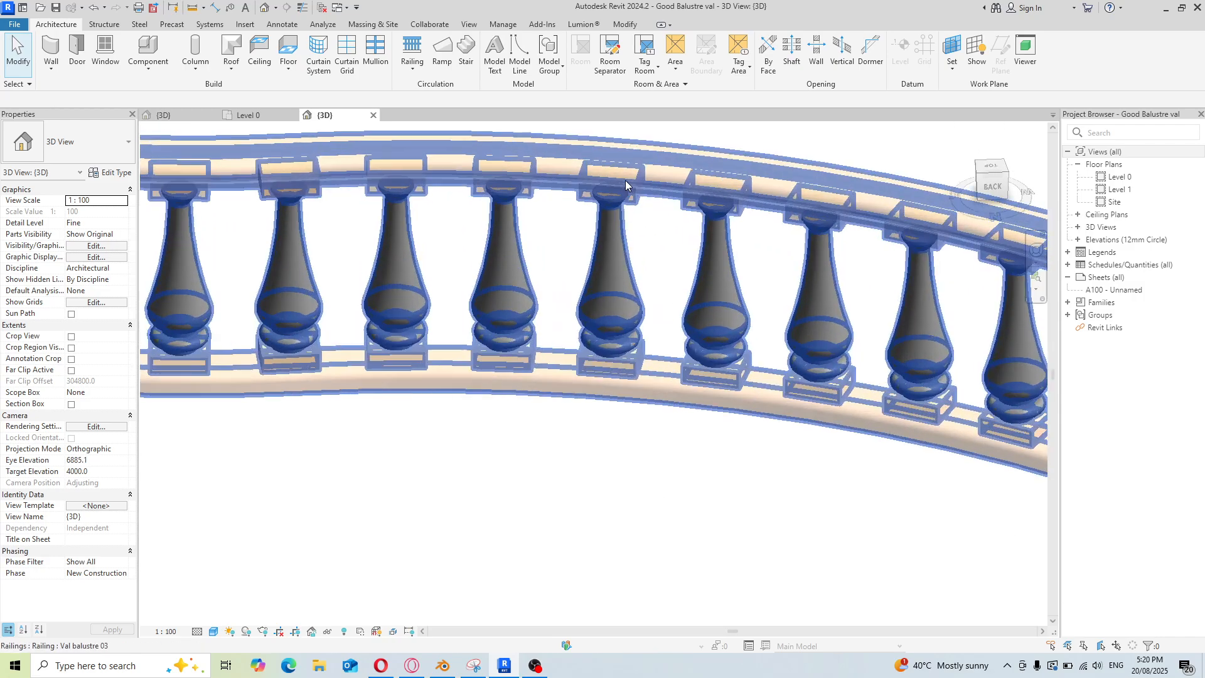
scroll(564, 363, "down", 2)
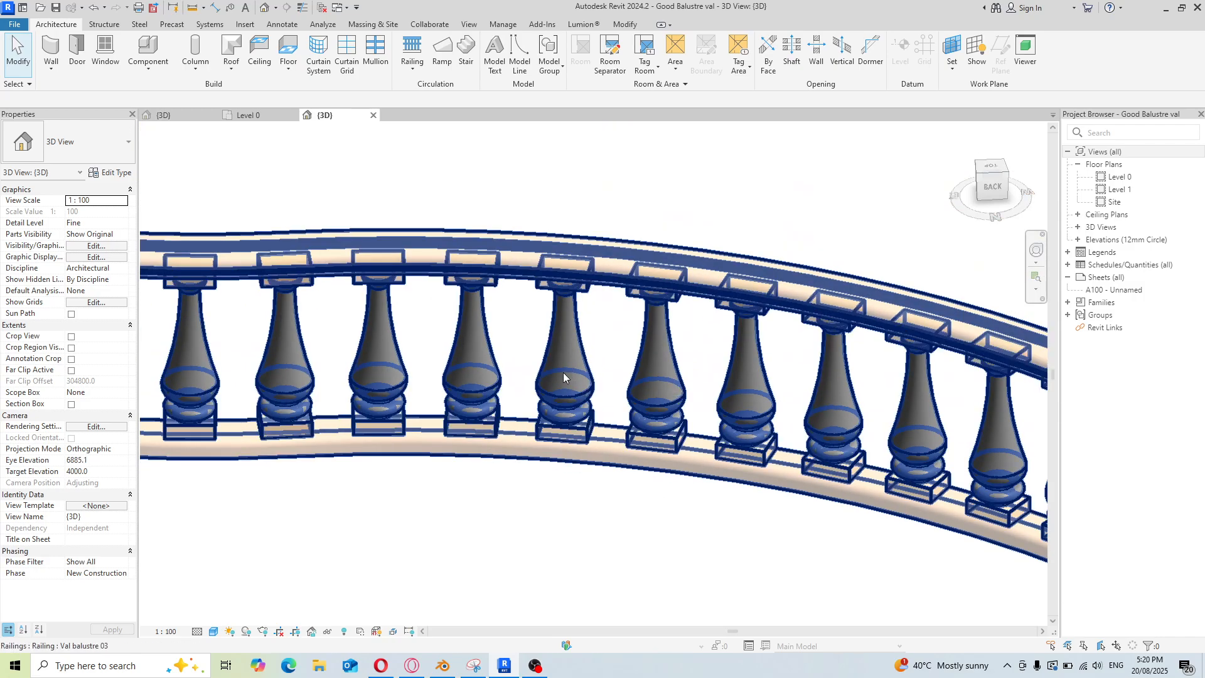
scroll(563, 371, "down", 5)
scroll(684, 292, "down", 2)
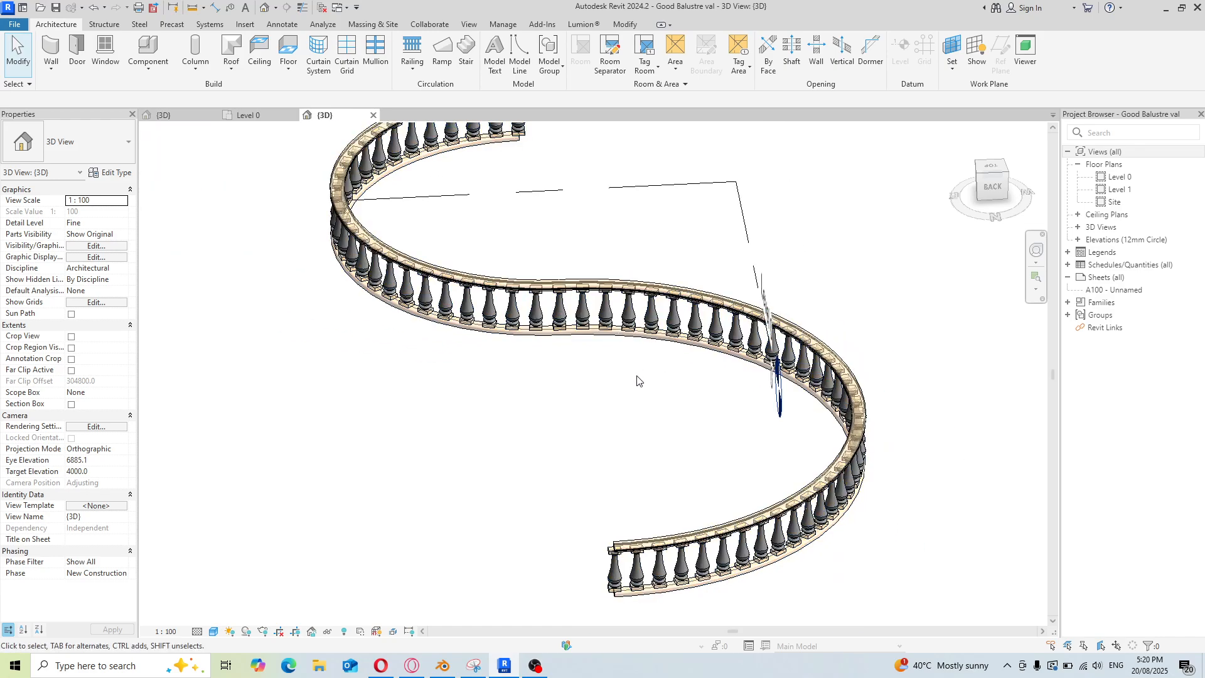
scroll(621, 584, "up", 5)
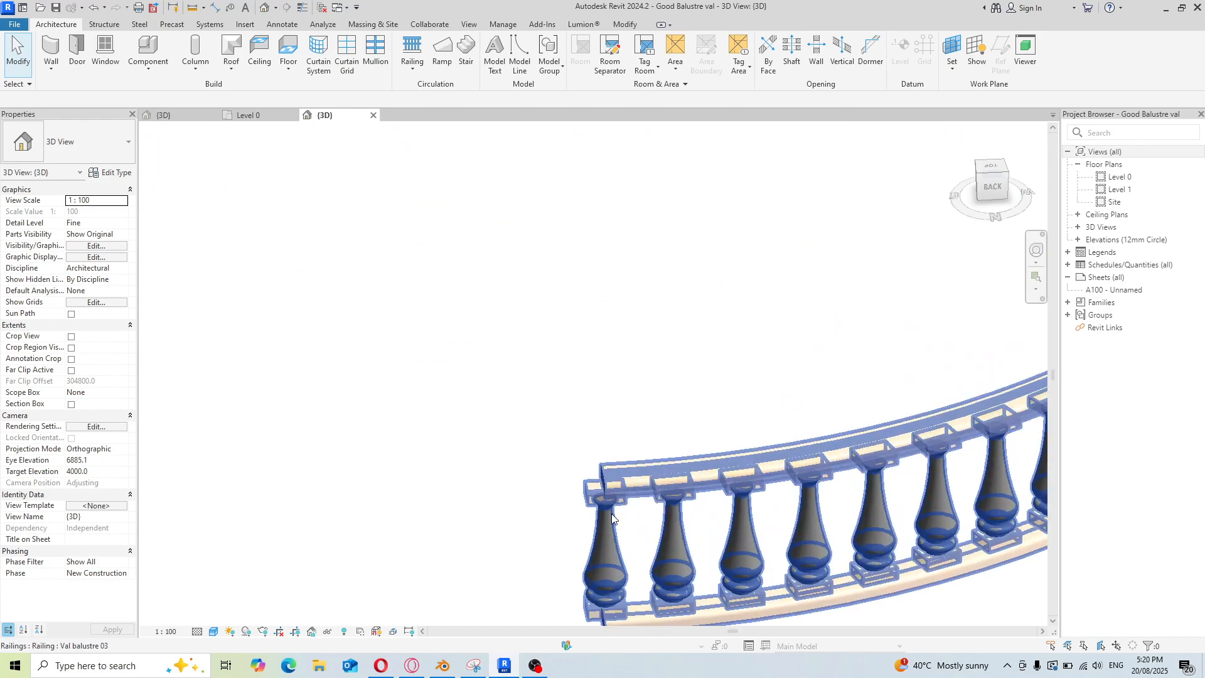
scroll(602, 552, "up", 3)
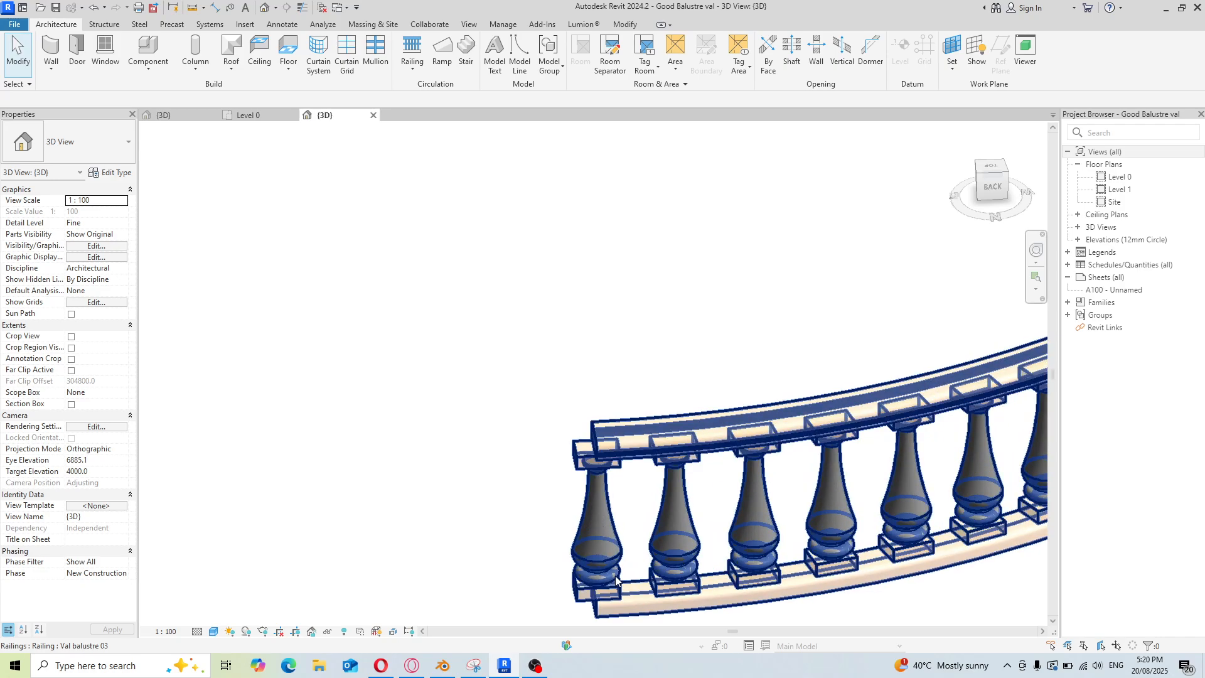
scroll(602, 577, "down", 1)
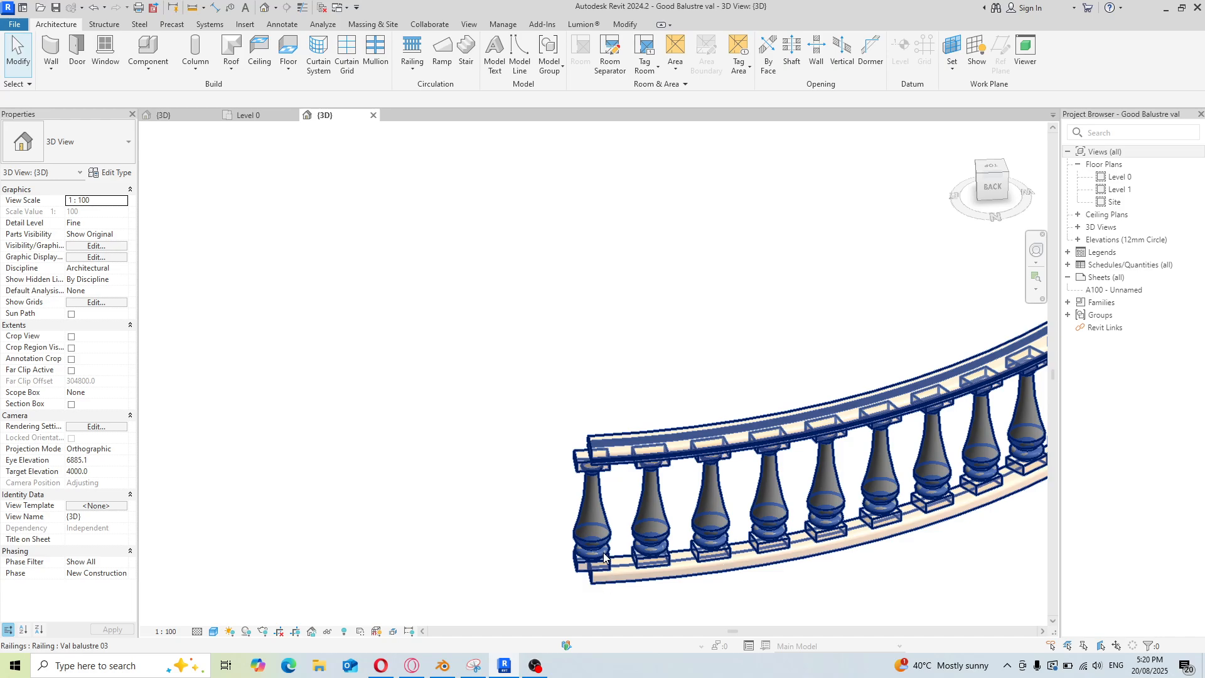
scroll(604, 556, "down", 5)
middle_click_drag(603, 530, 683, 567)
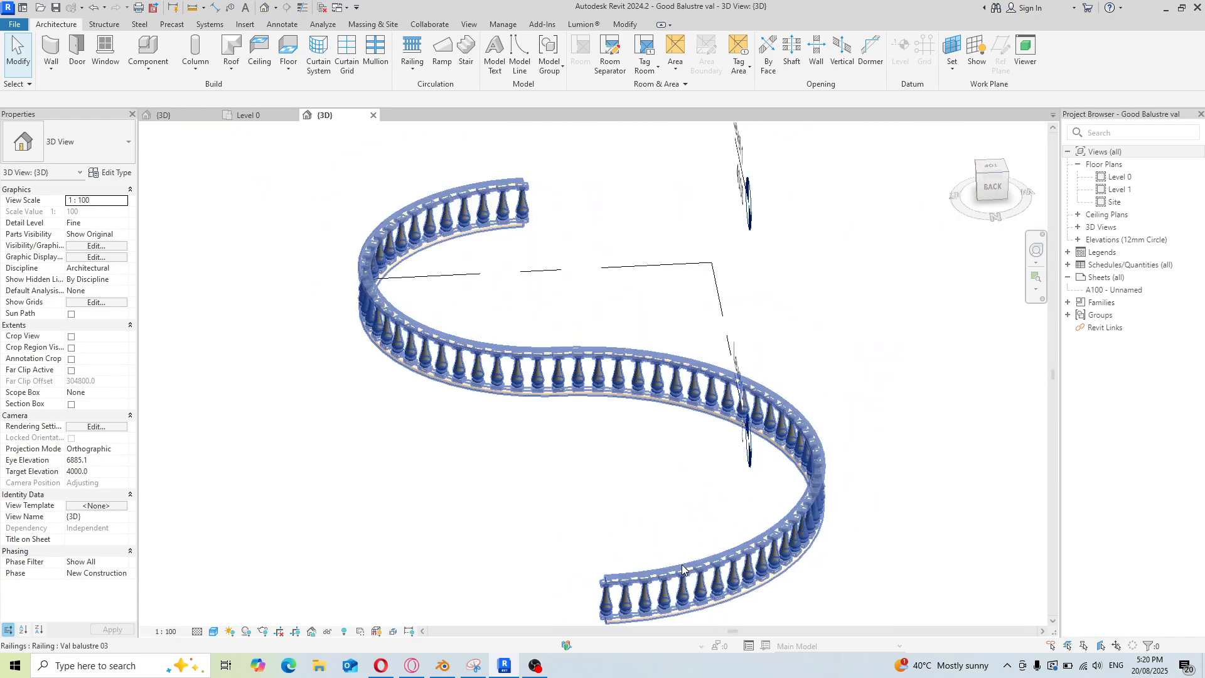
scroll(660, 545, "down", 1)
scroll(535, 227, "up", 2)
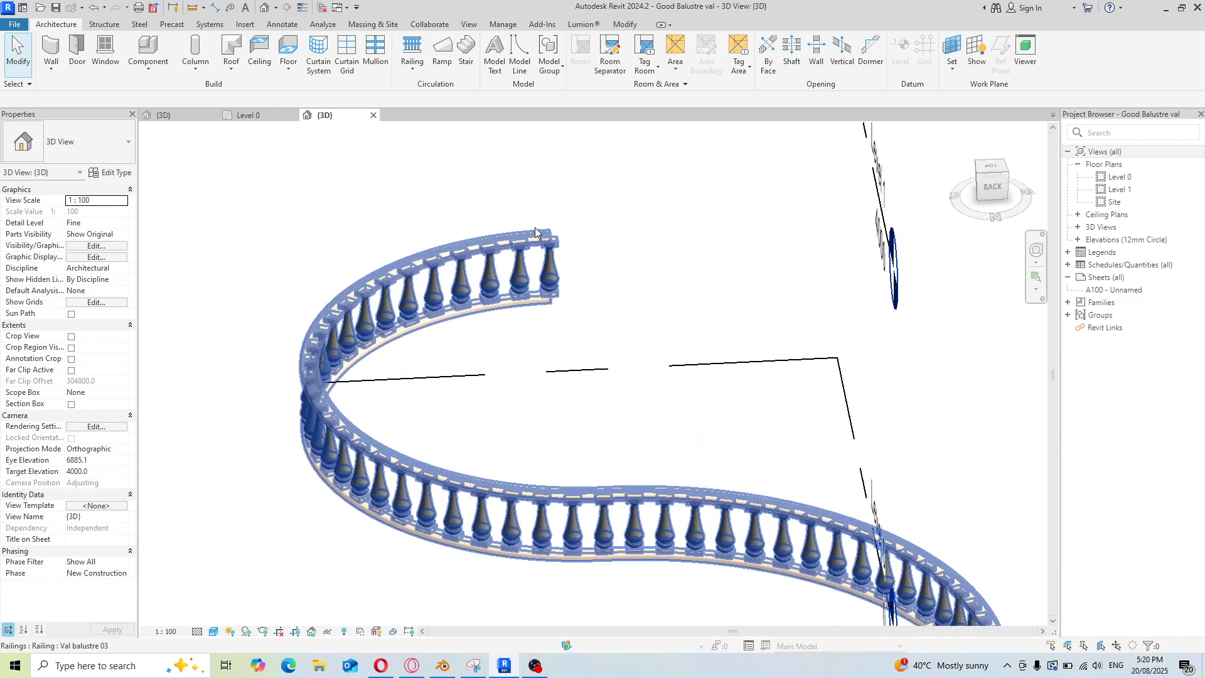
scroll(552, 229, "up", 1)
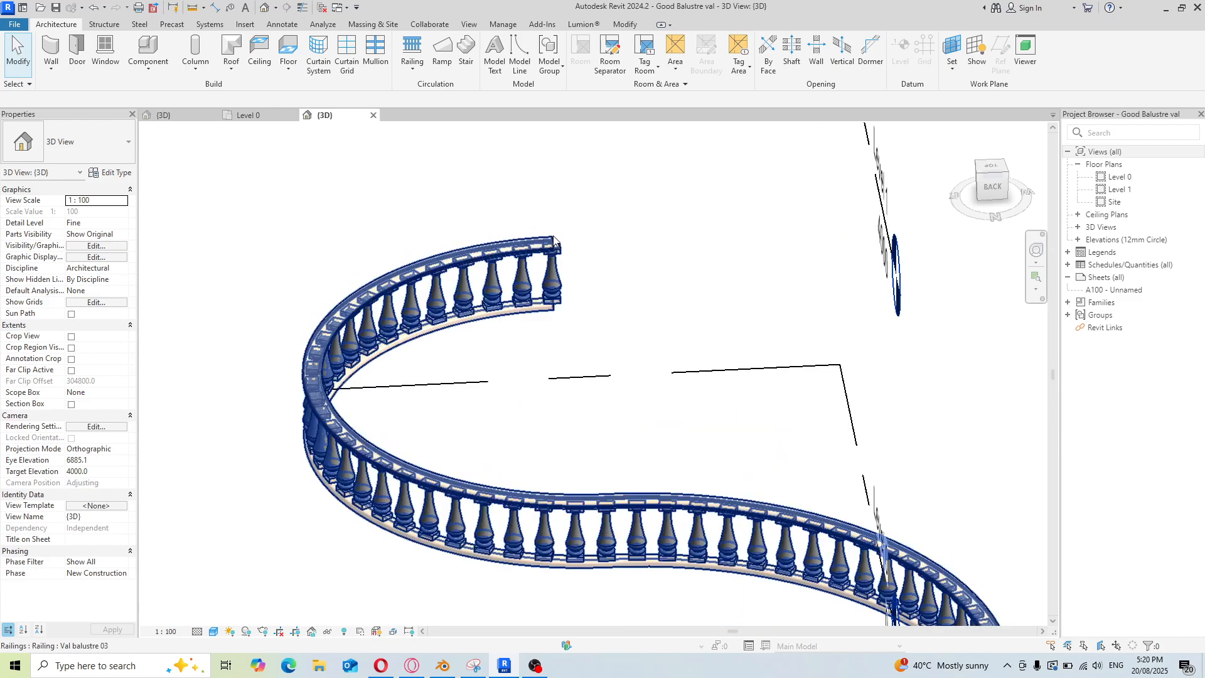
scroll(469, 217, "down", 5)
scroll(596, 452, "up", 3)
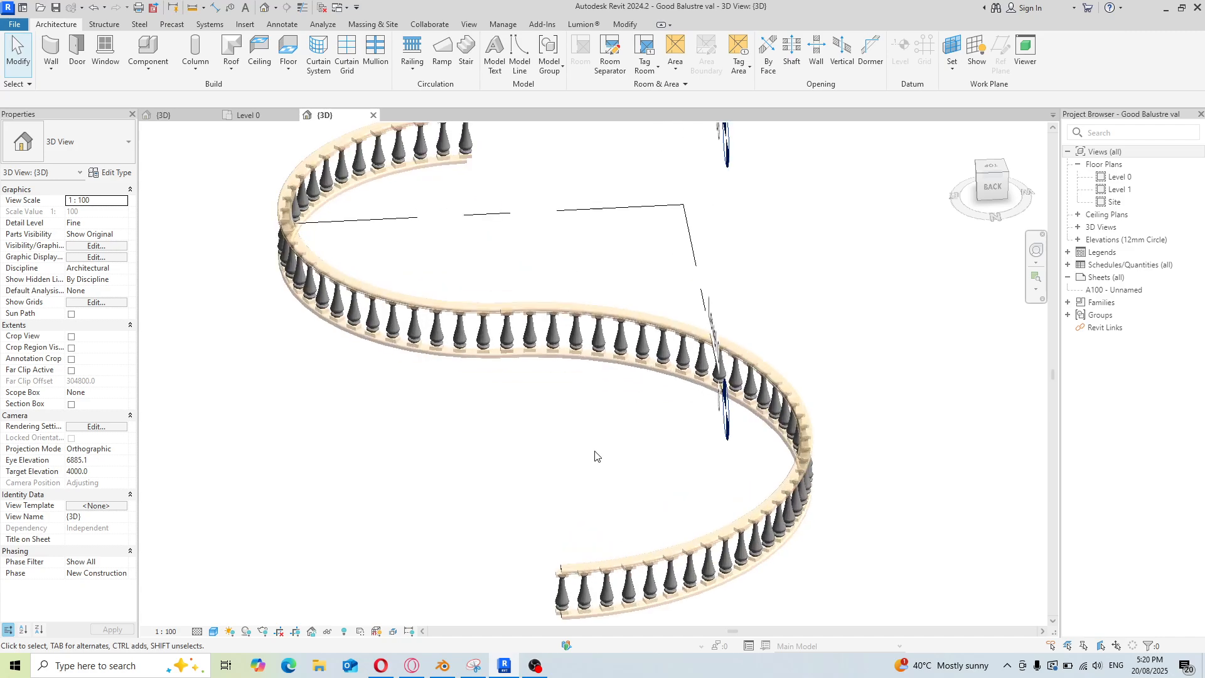
scroll(714, 437, "down", 1)
scroll(627, 351, "up", 2)
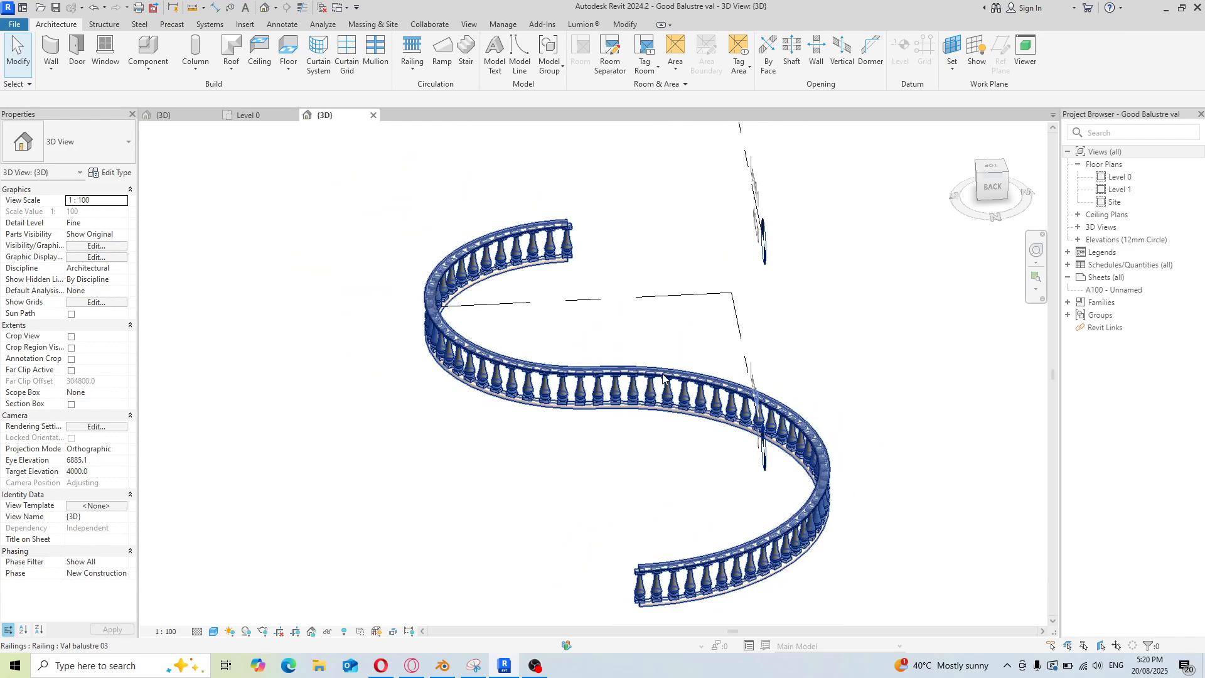
scroll(647, 389, "up", 5)
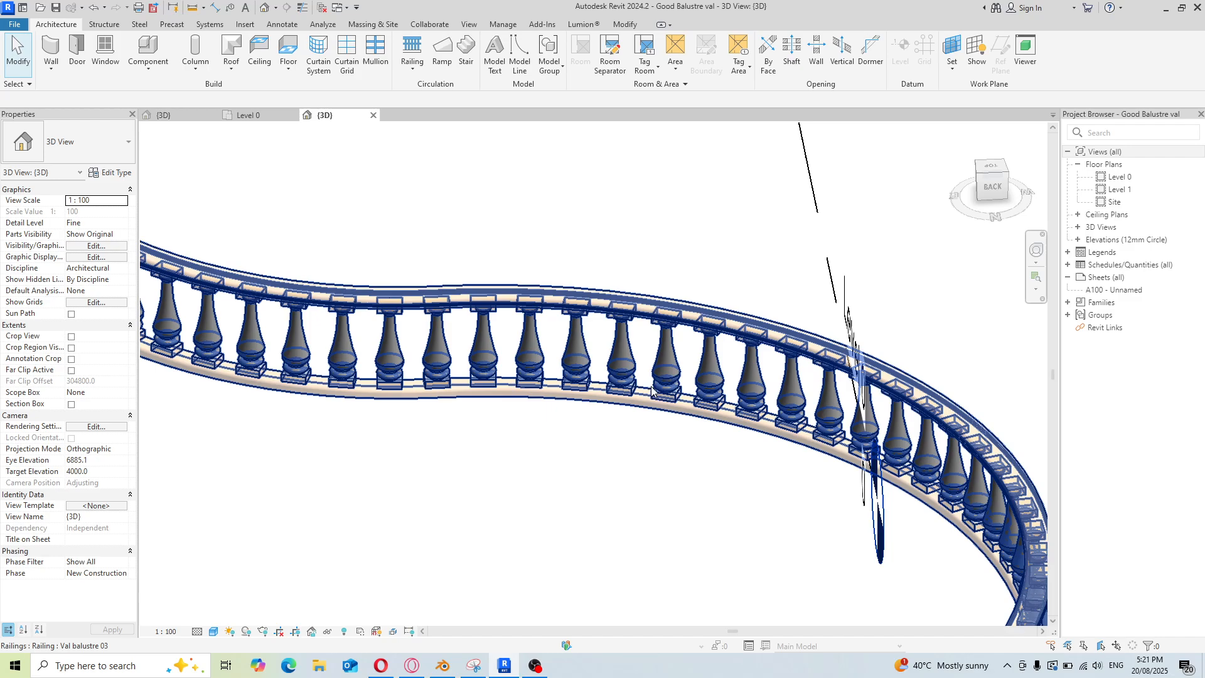
middle_click_drag(672, 451, 694, 349, "shift")
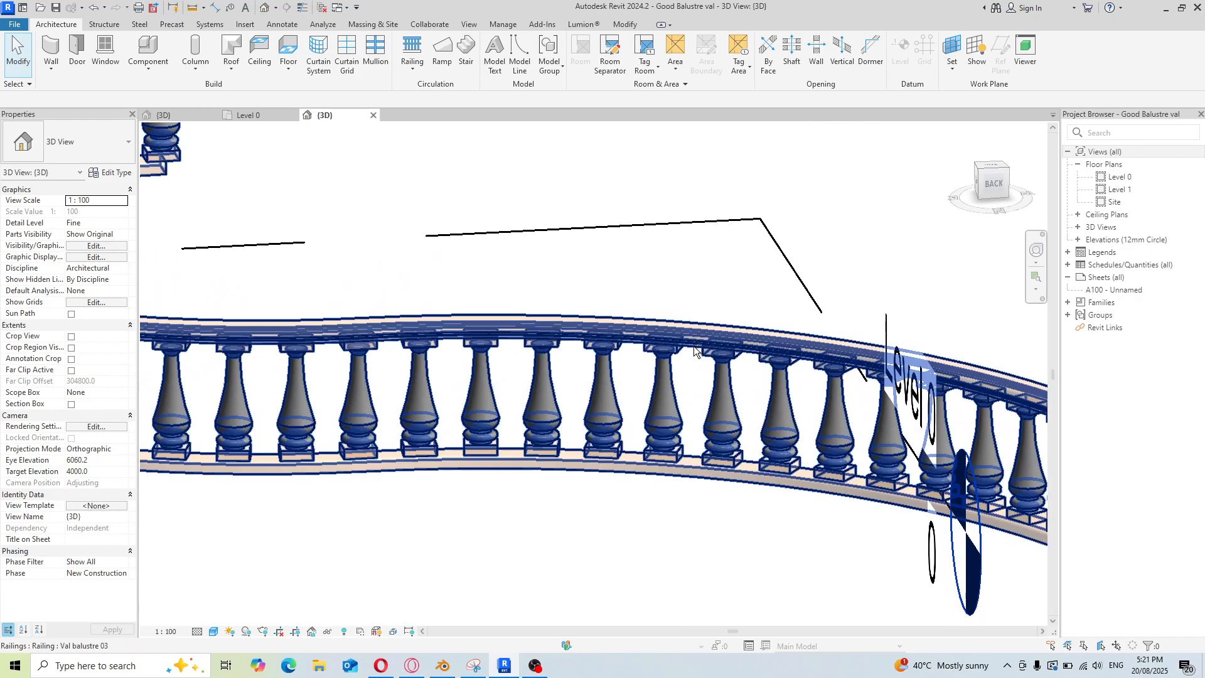
scroll(683, 342, "down", 3)
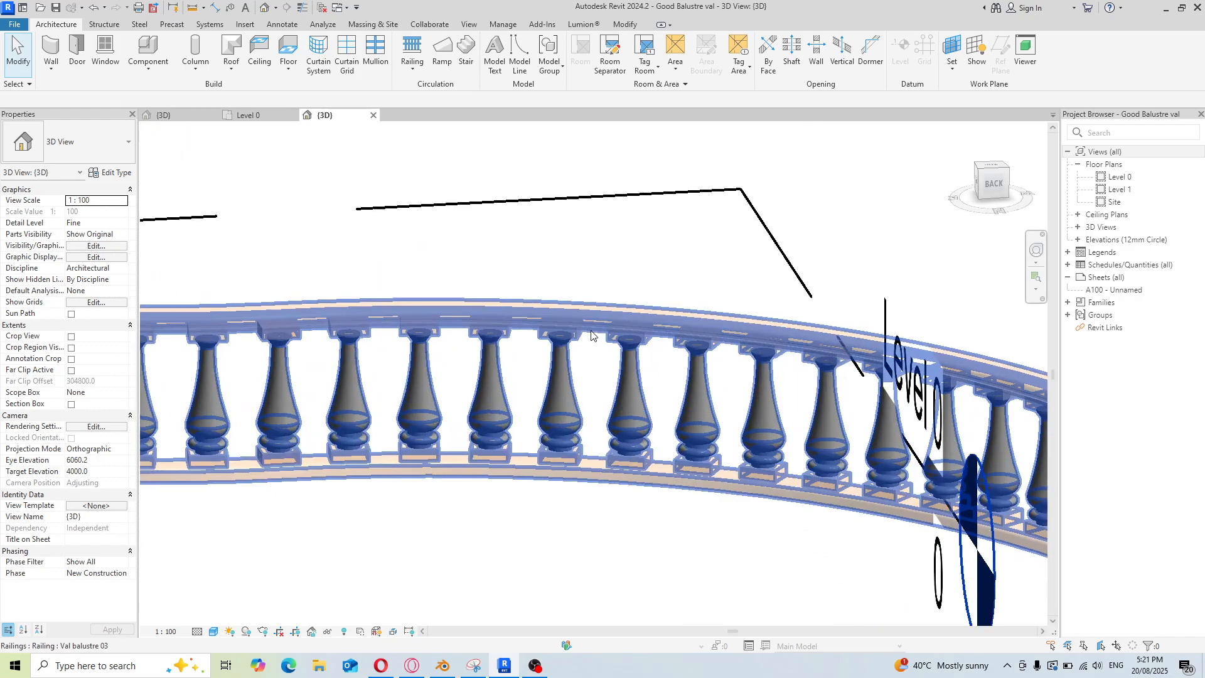
scroll(648, 421, "down", 4)
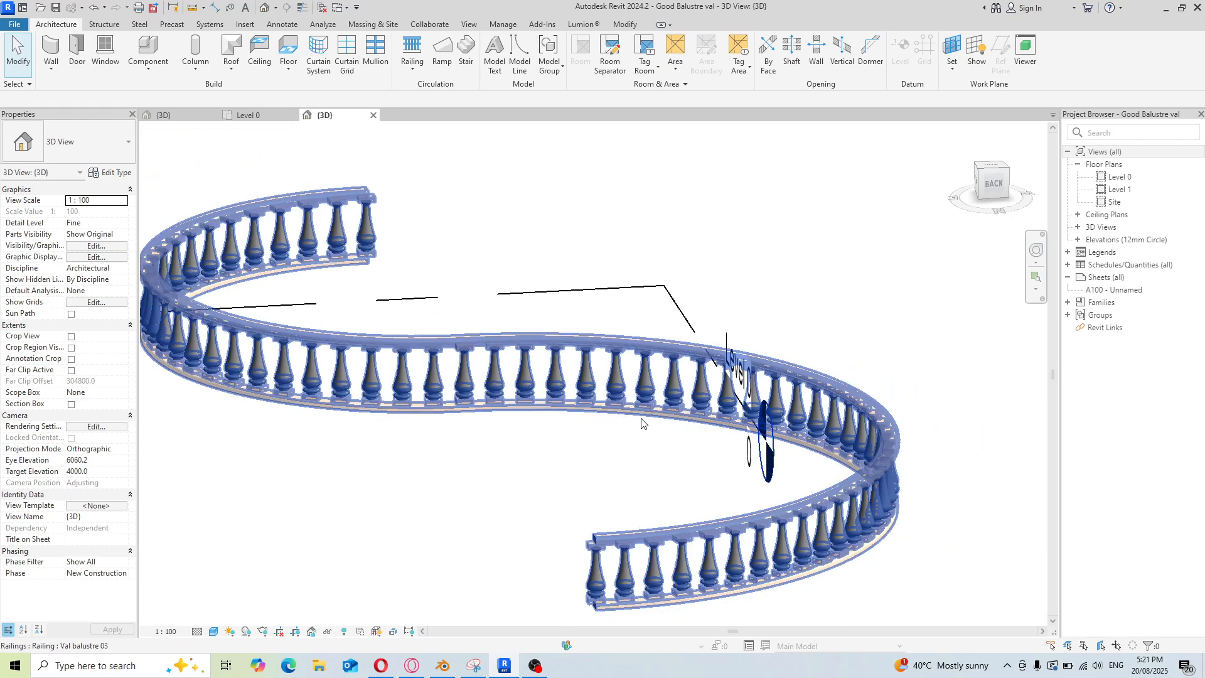
scroll(481, 415, "up", 1)
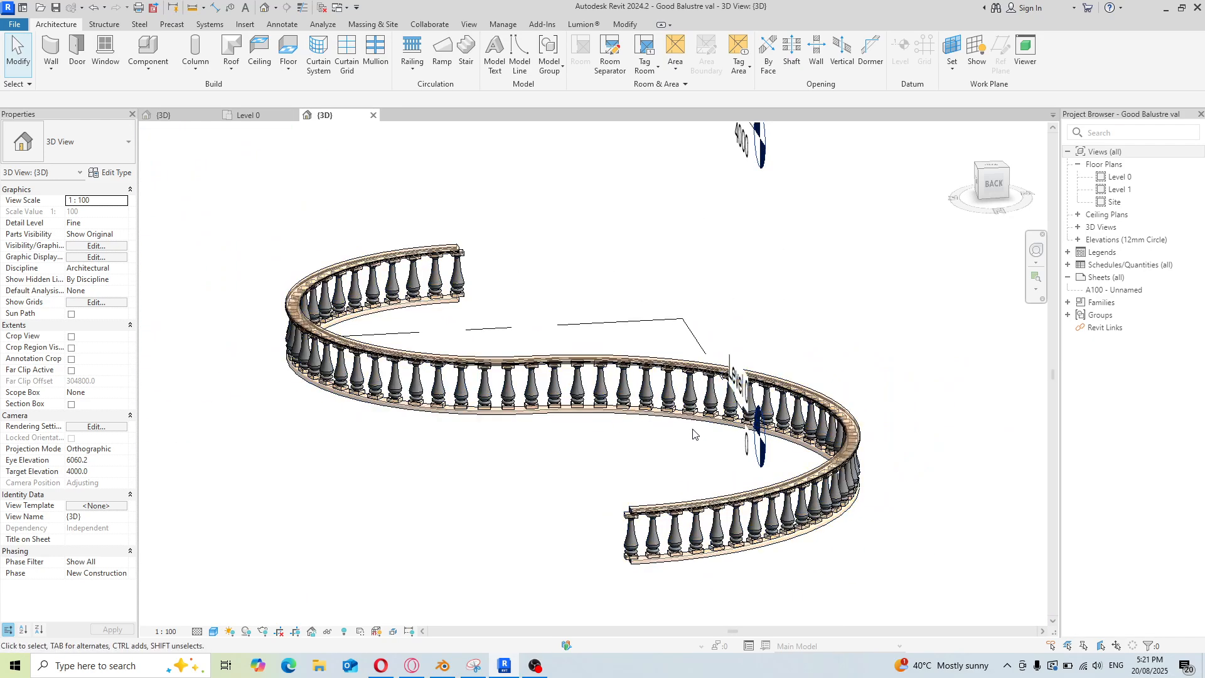
scroll(768, 444, "down", 1)
scroll(640, 475, "up", 1)
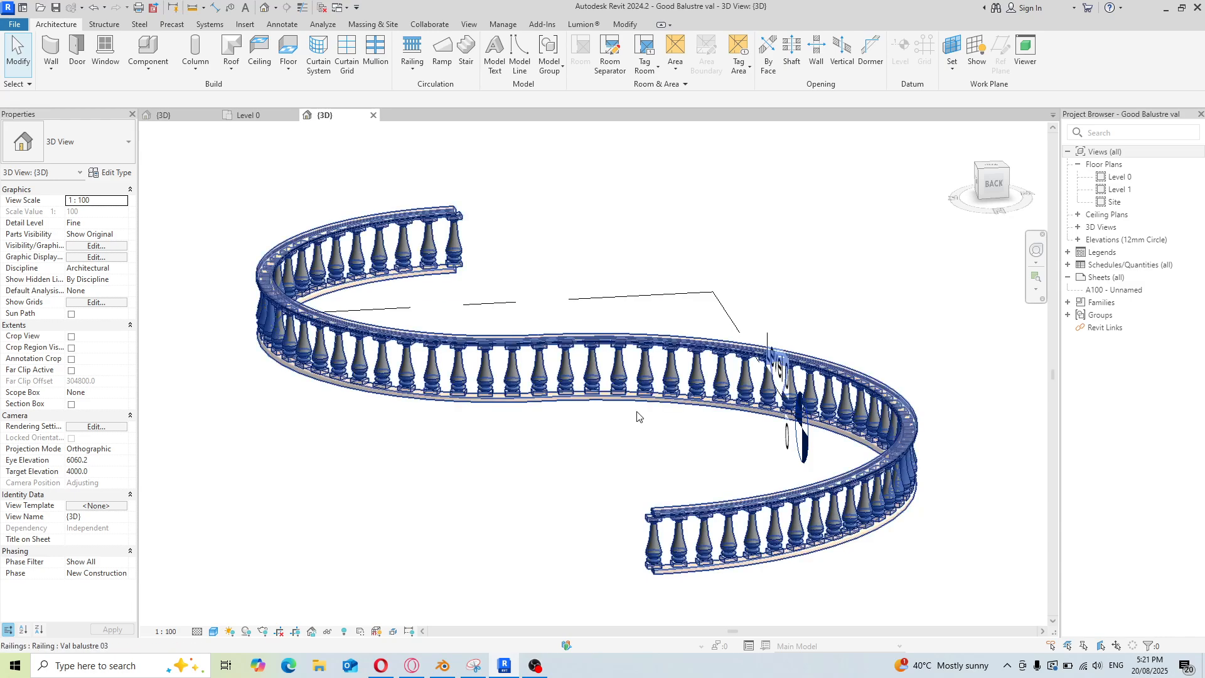
left_click(536, 667)
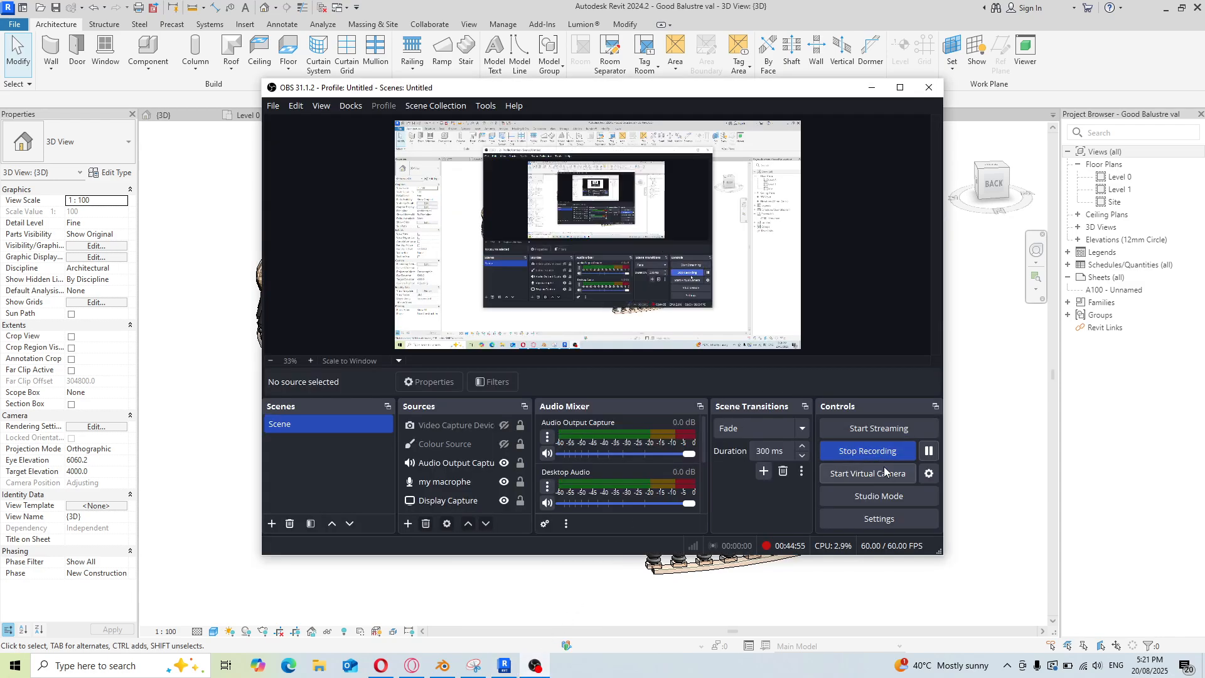